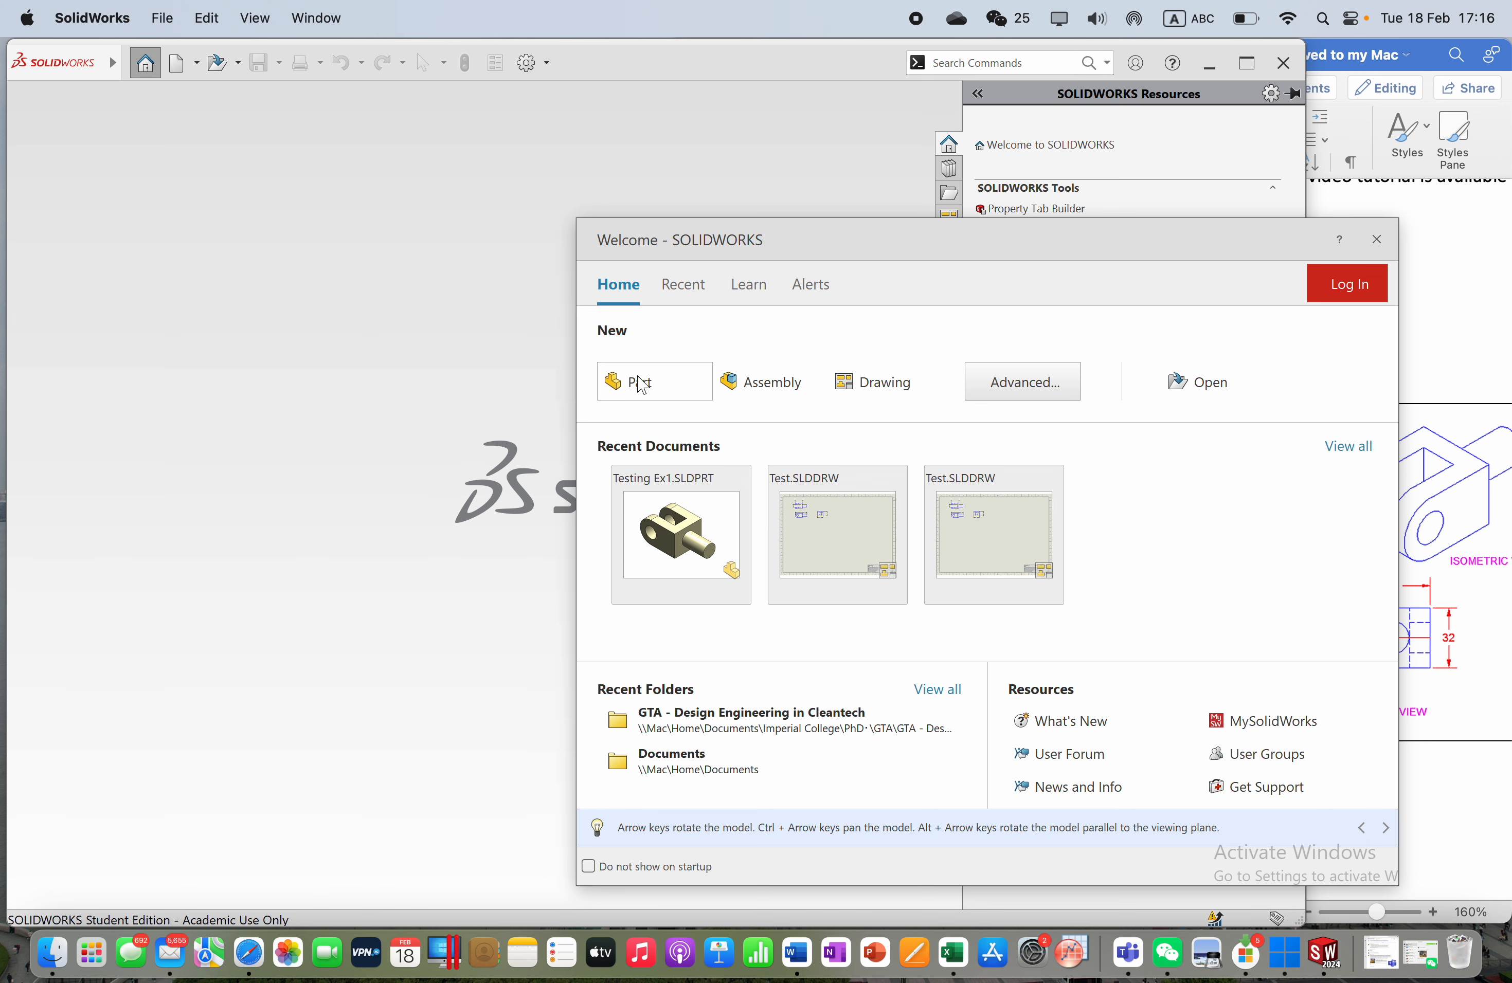
Step: Create a new drawing using the standard E (ANSI) Landscape sheet format
{"action": "left_click", "coordinate": [910, 396]}
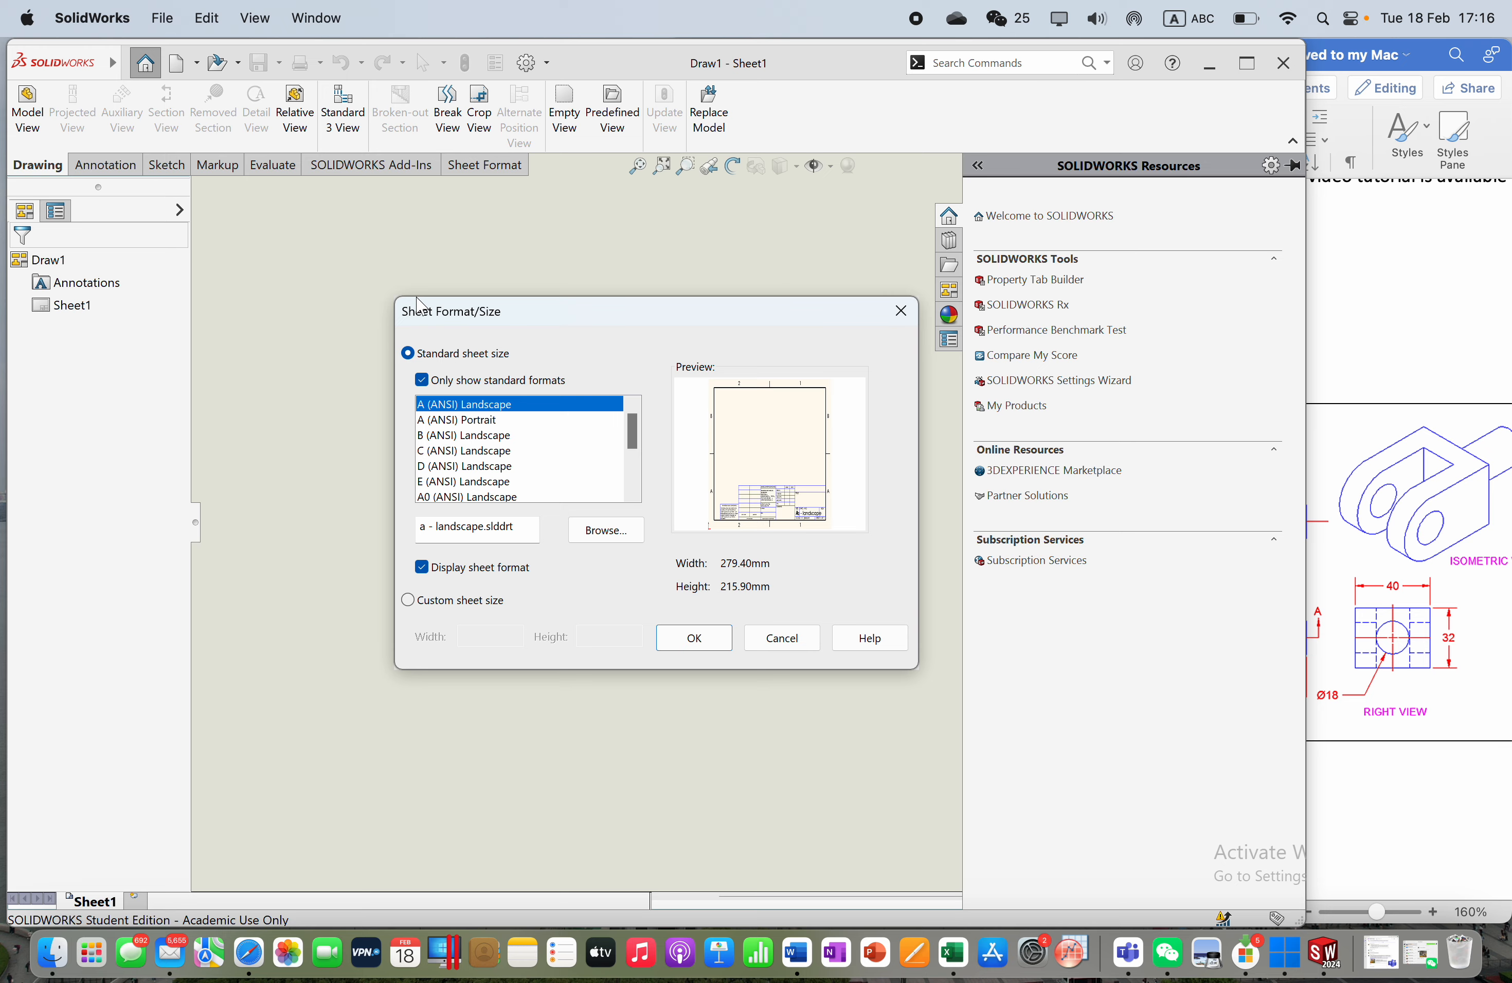
{"action": "key", "text": "Tab"}
{"action": "left_click", "coordinate": [494, 421]}
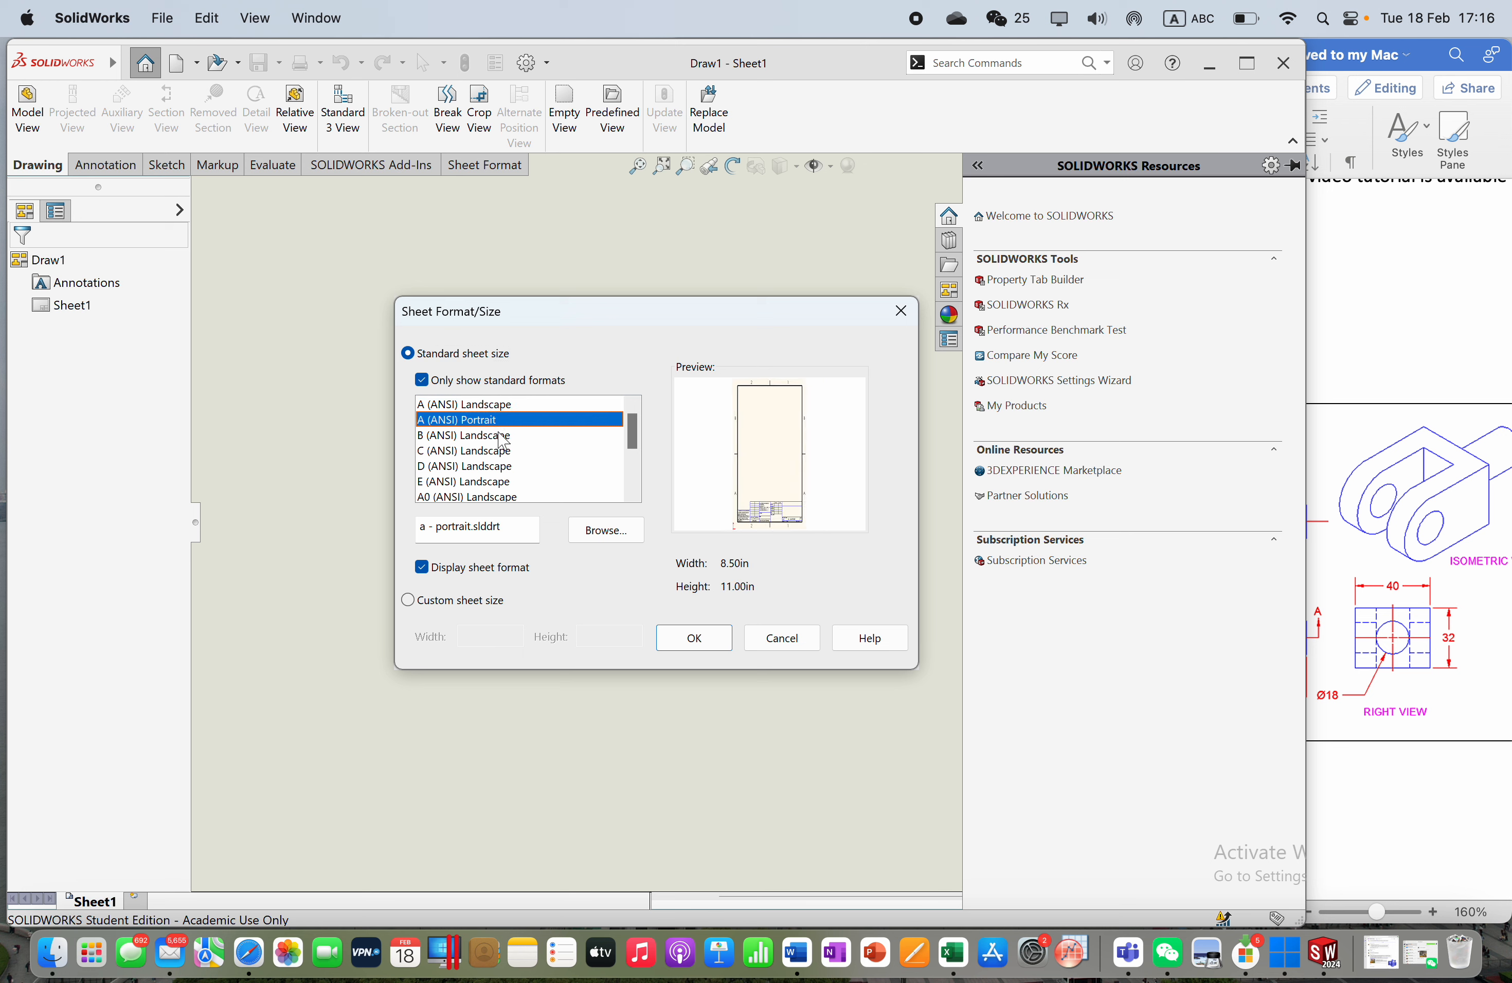
{"action": "left_click", "coordinate": [498, 436]}
{"action": "left_click", "coordinate": [505, 452]}
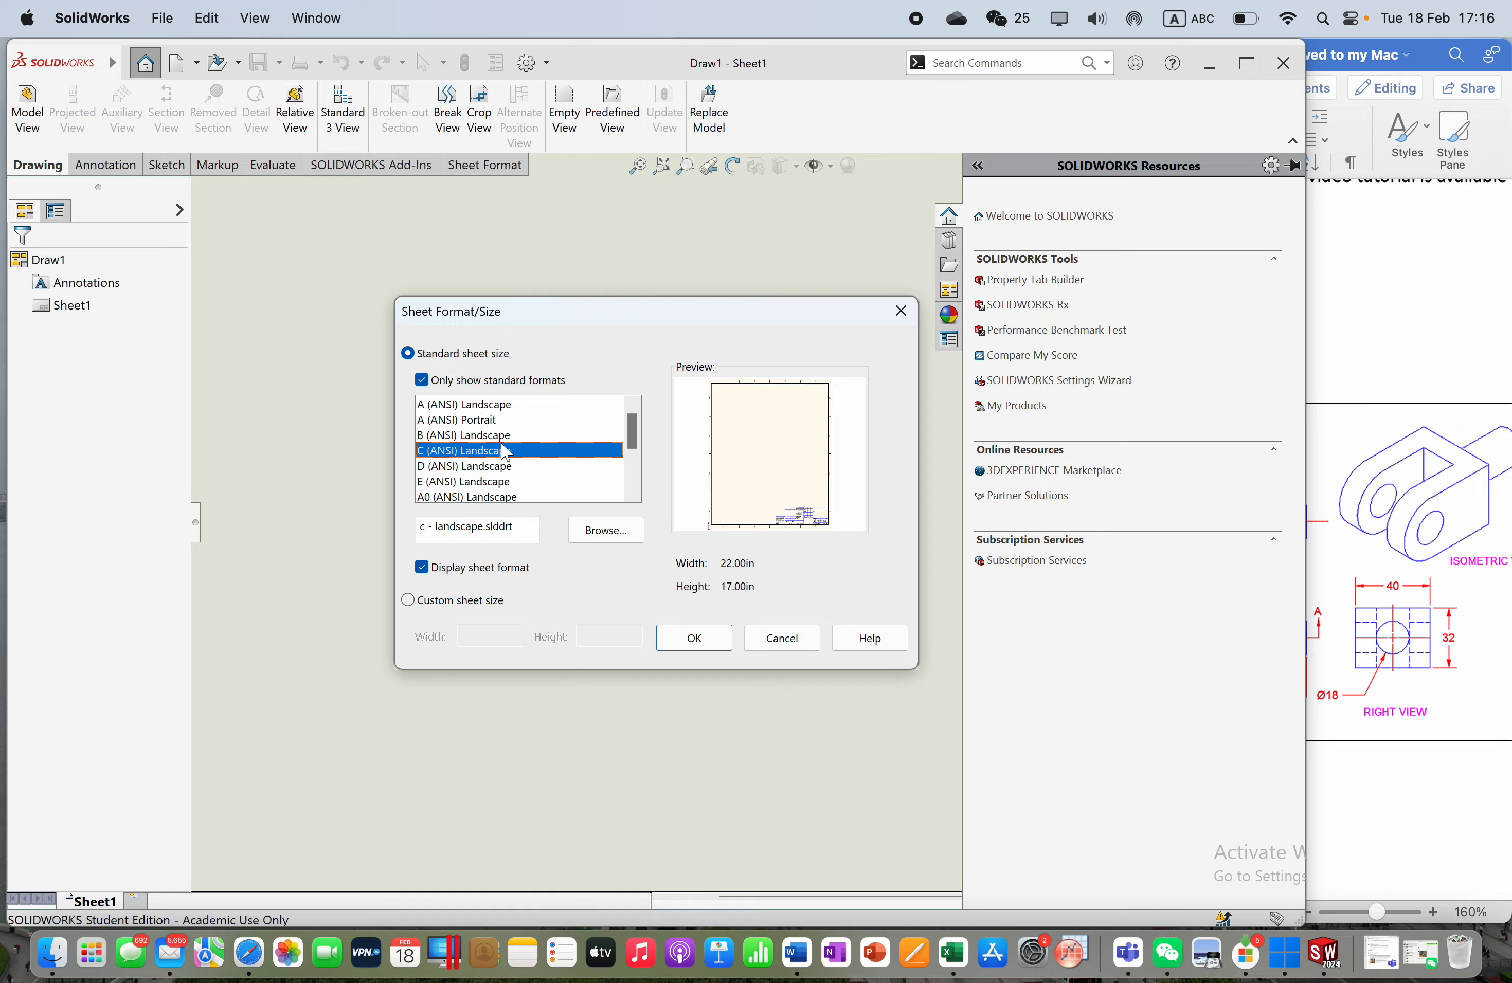
{"action": "left_click", "coordinate": [499, 467]}
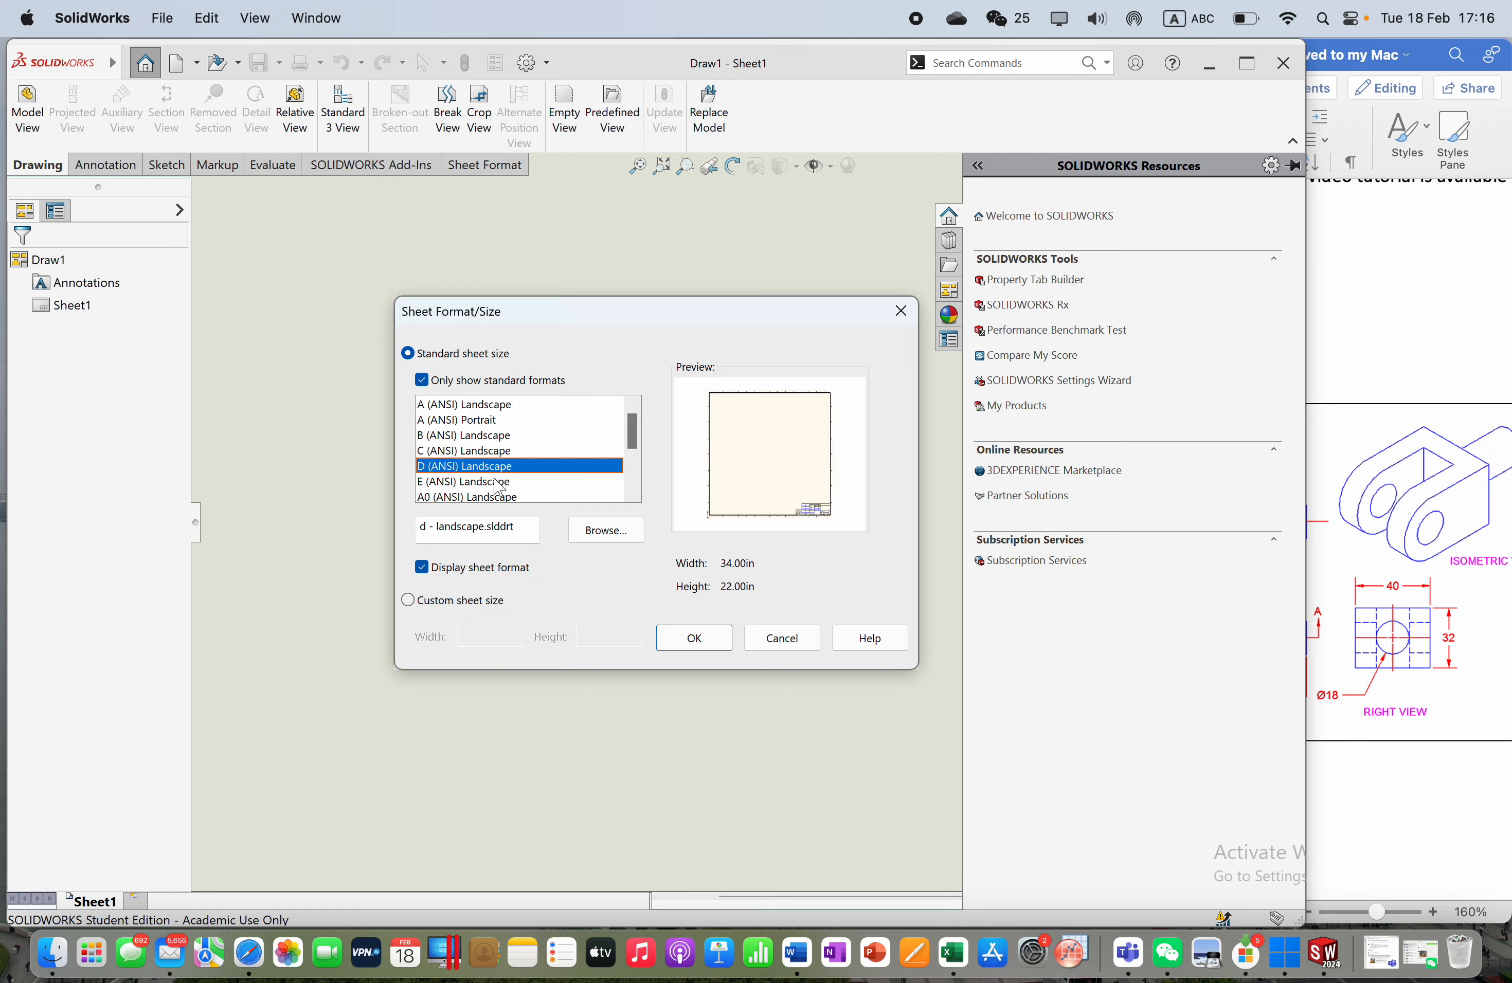
{"action": "left_click", "coordinate": [528, 482]}
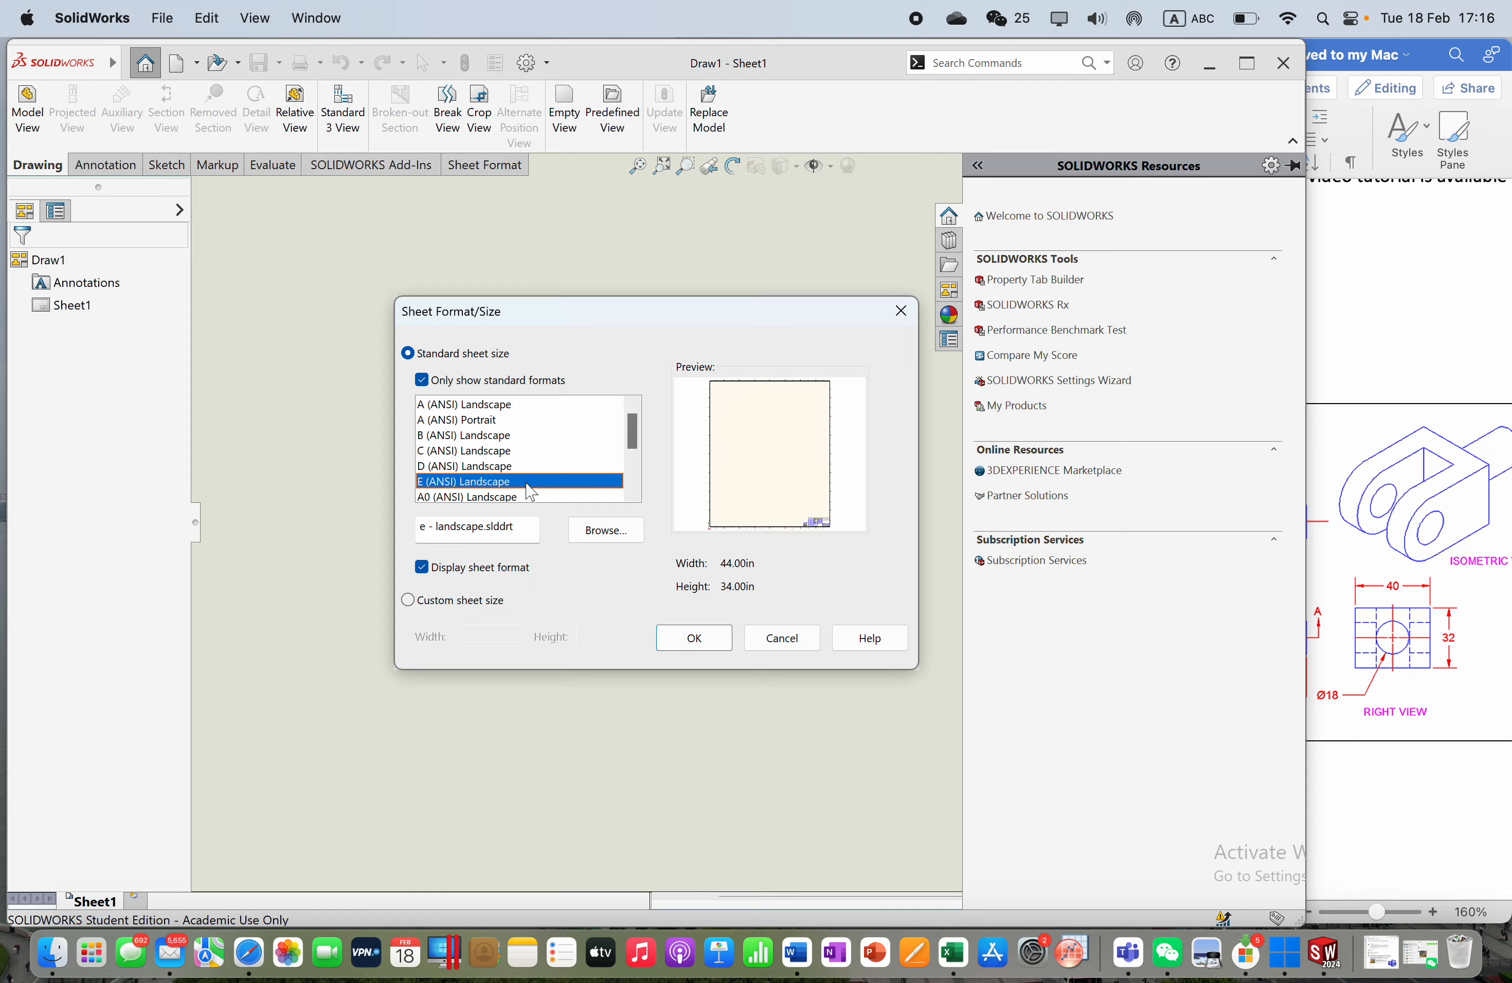
{"action": "double_click", "coordinate": [491, 497]}
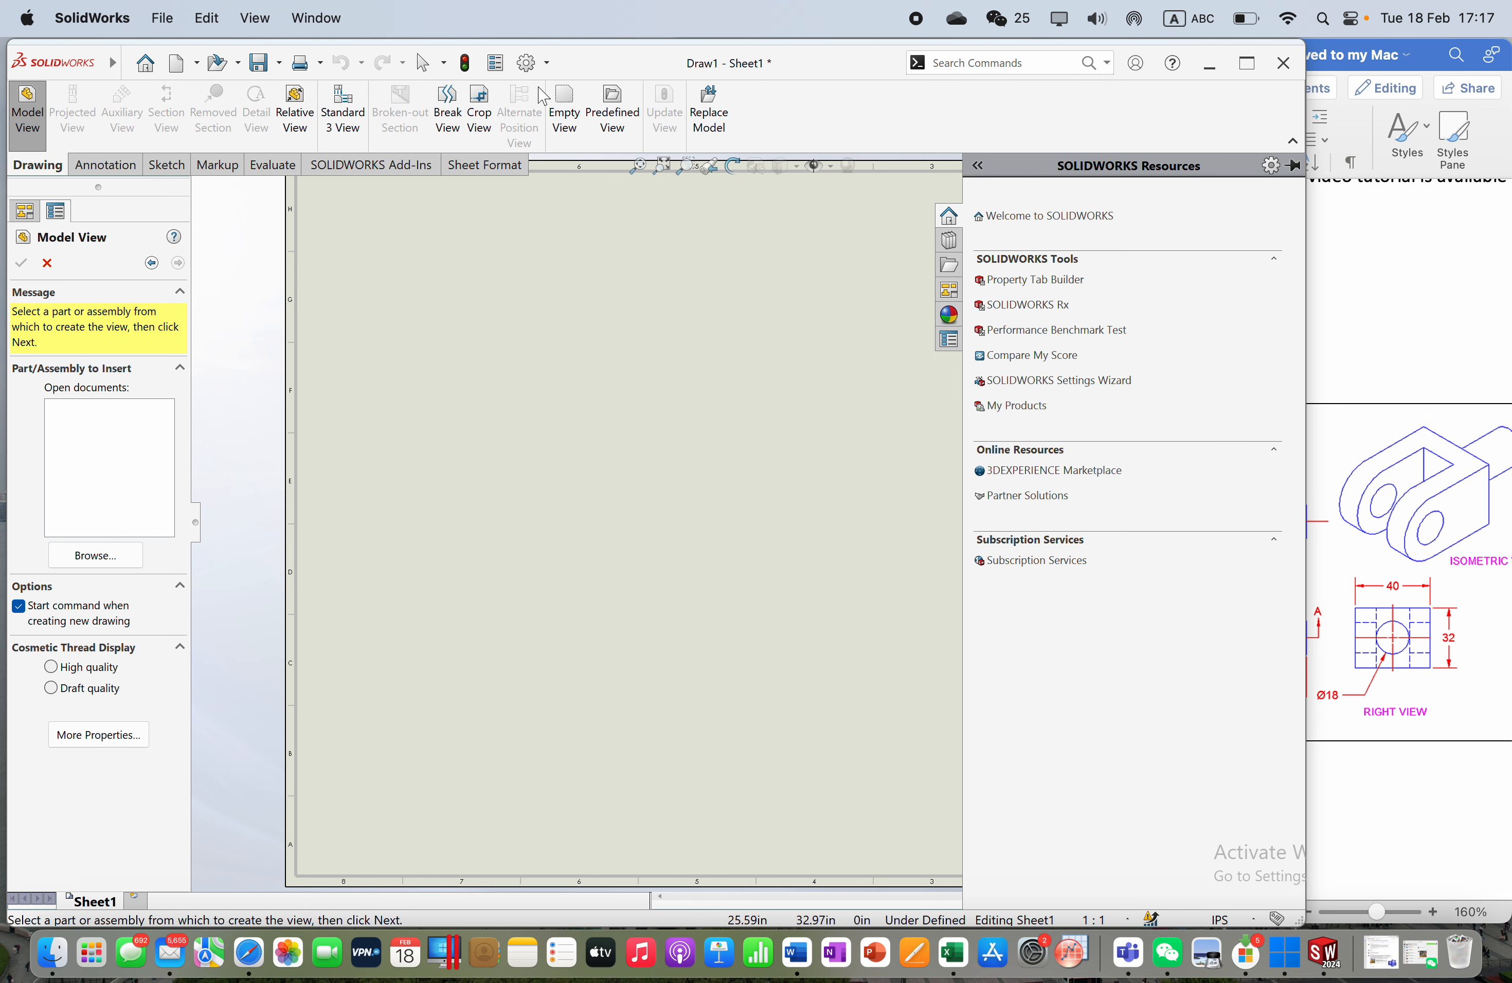
Step: Set the drawing document's unit system to CGS (centimeter, gram, second)
{"action": "left_click", "coordinate": [547, 65]}
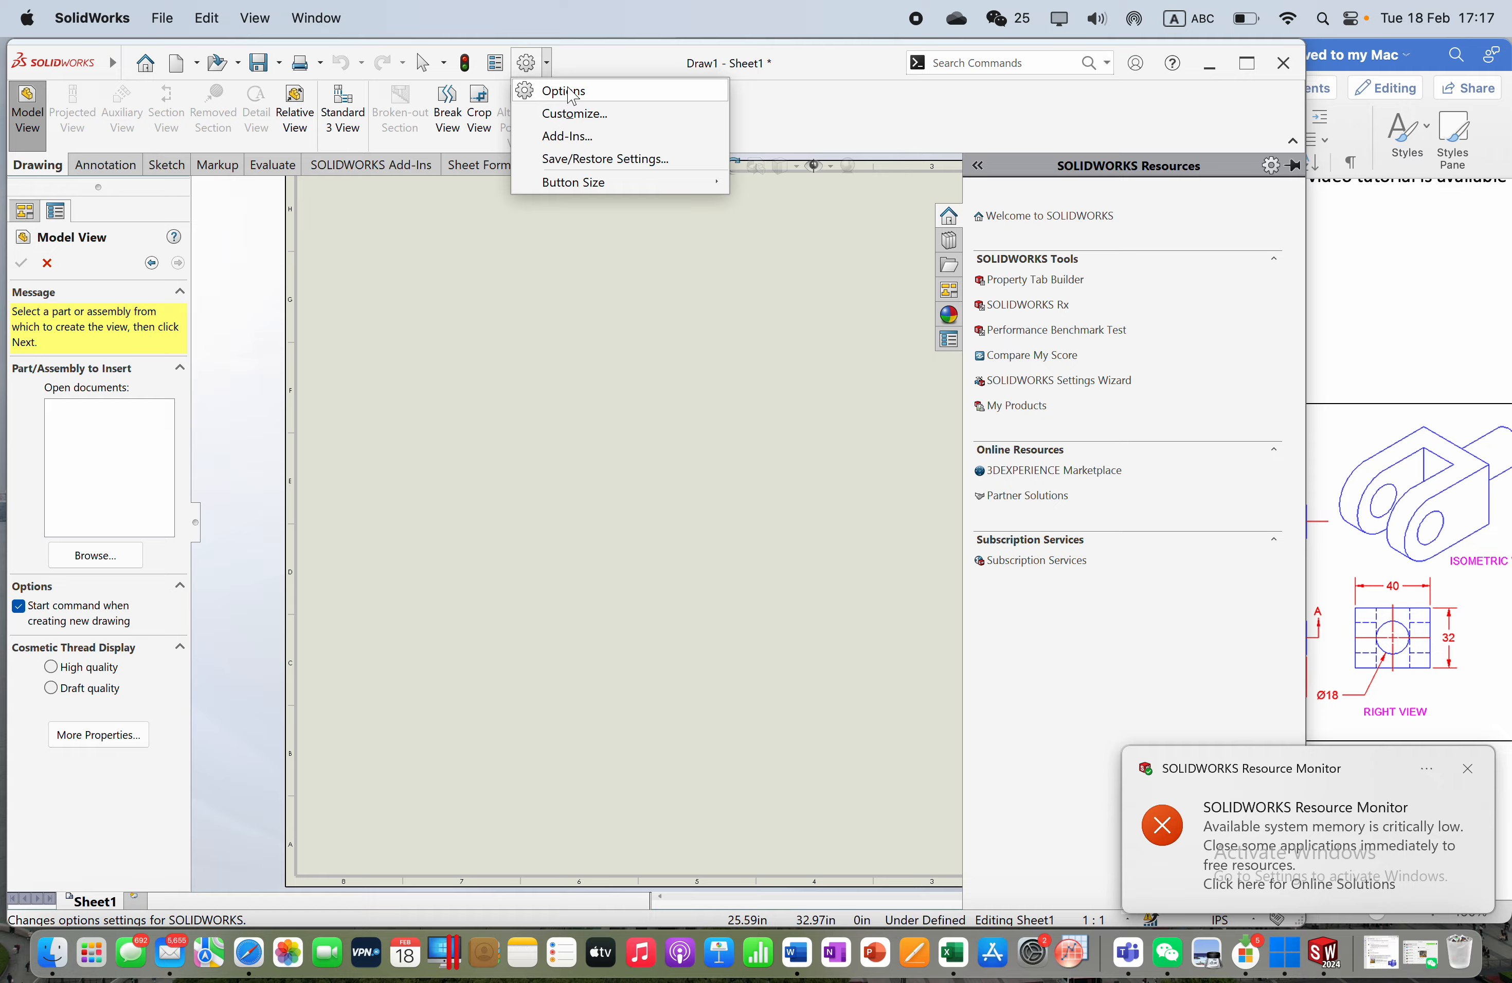
{"action": "left_click", "coordinate": [599, 97]}
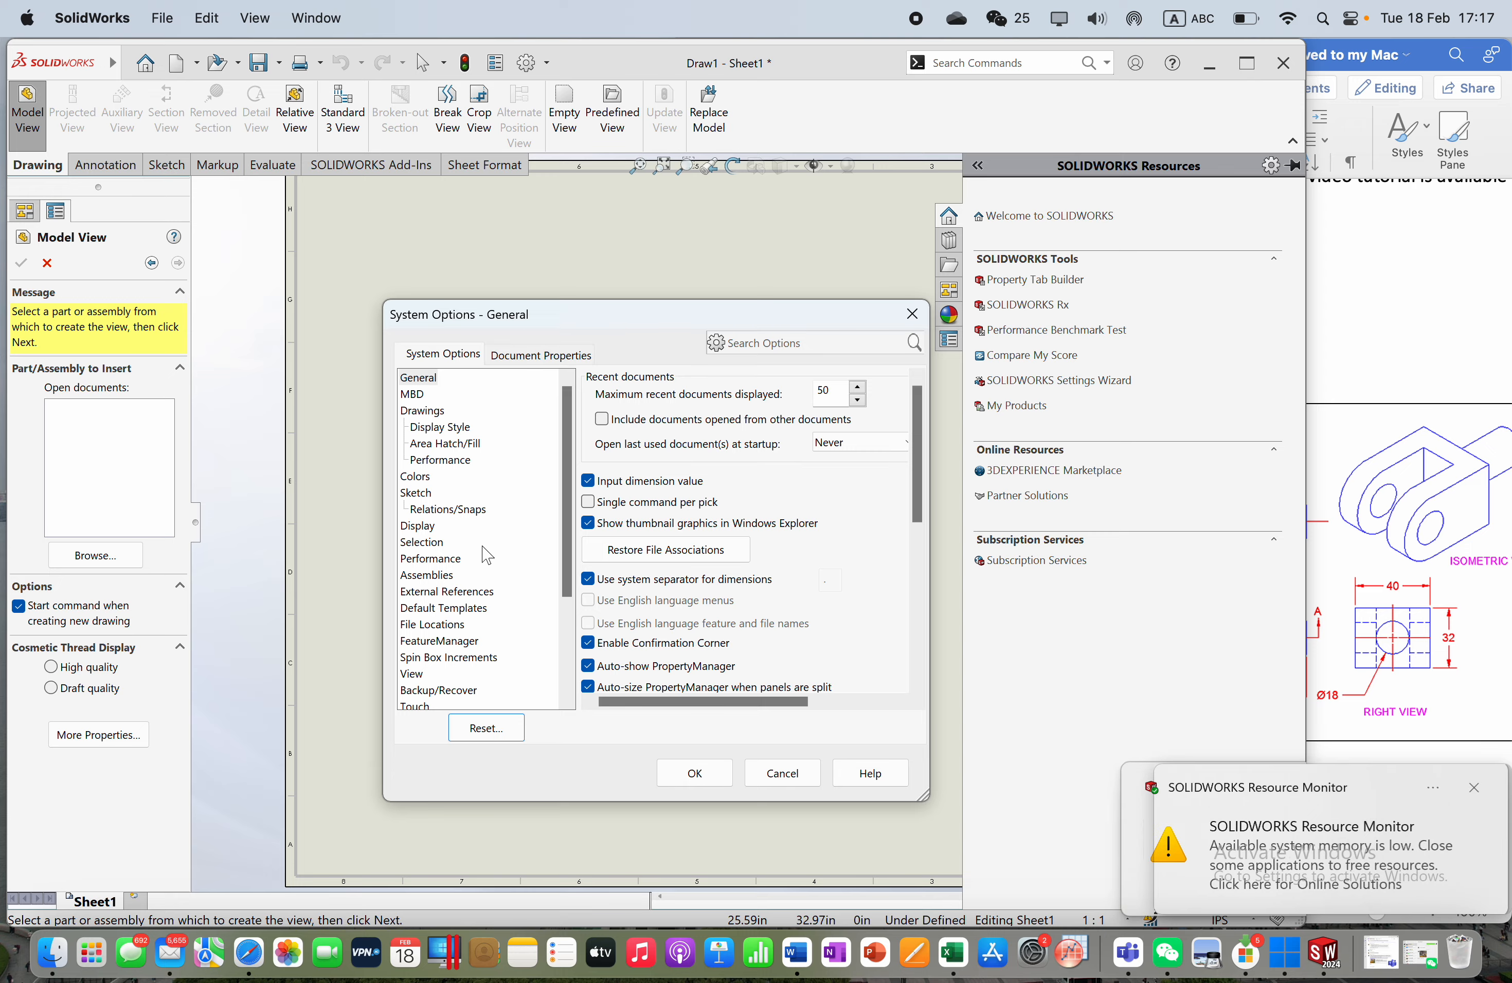
{"action": "left_click", "coordinate": [543, 356]}
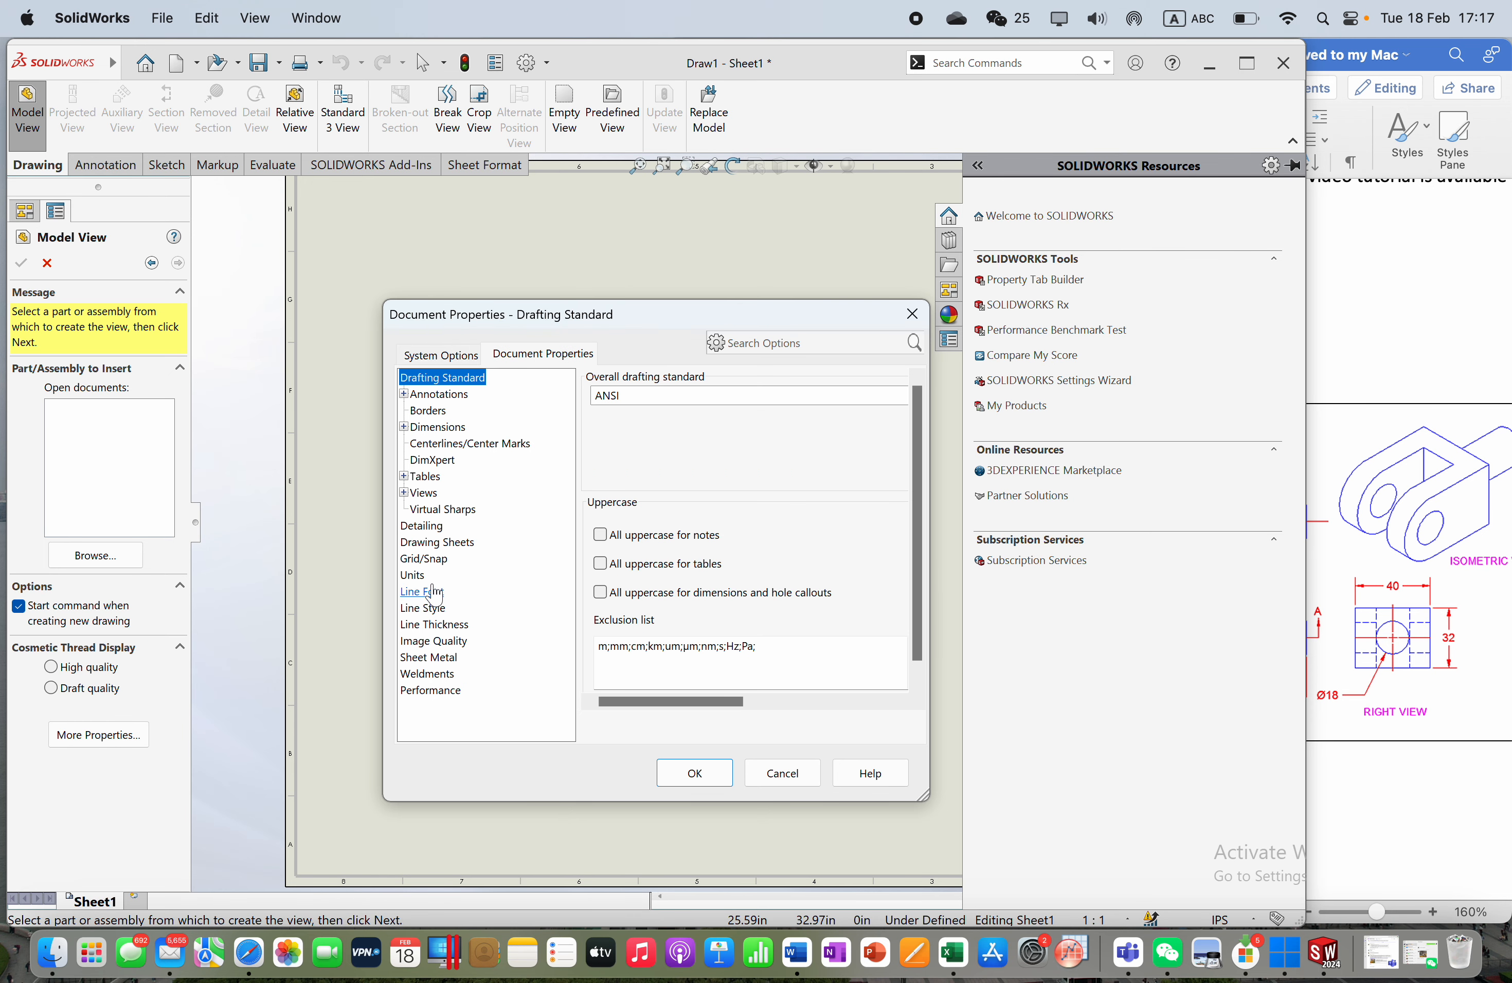
{"action": "left_click", "coordinate": [411, 574]}
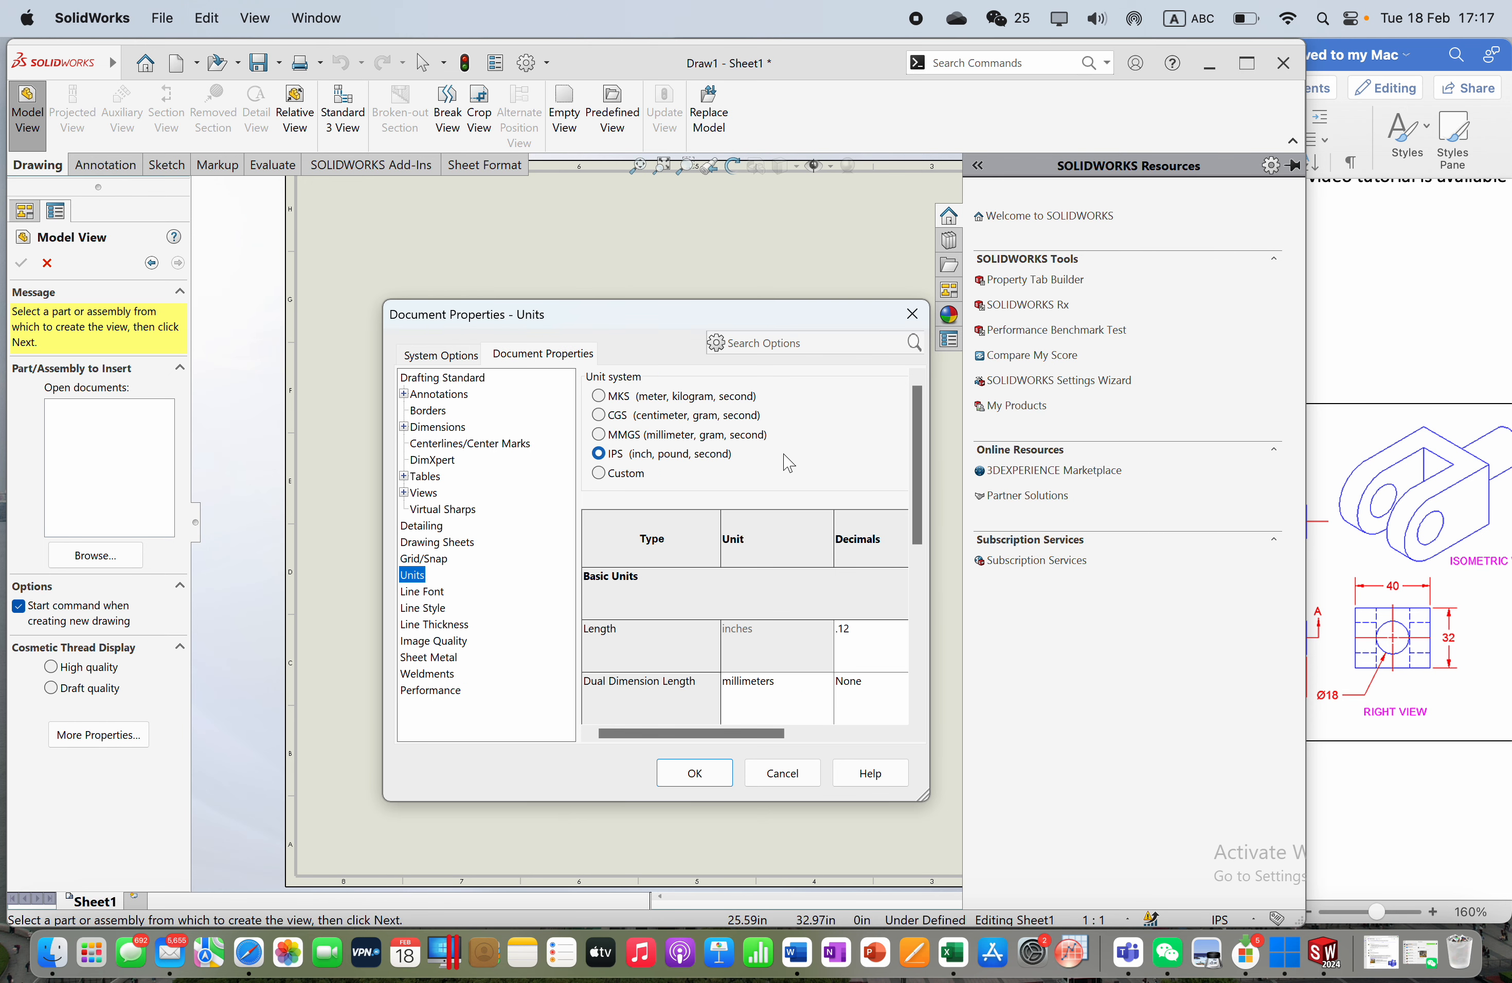
{"action": "scroll", "coordinate": [788, 462], "scroll_direction": "down", "scroll_amount": 10}
{"action": "scroll", "coordinate": [788, 463], "scroll_direction": "up", "scroll_amount": 10}
{"action": "left_click", "coordinate": [599, 415]}
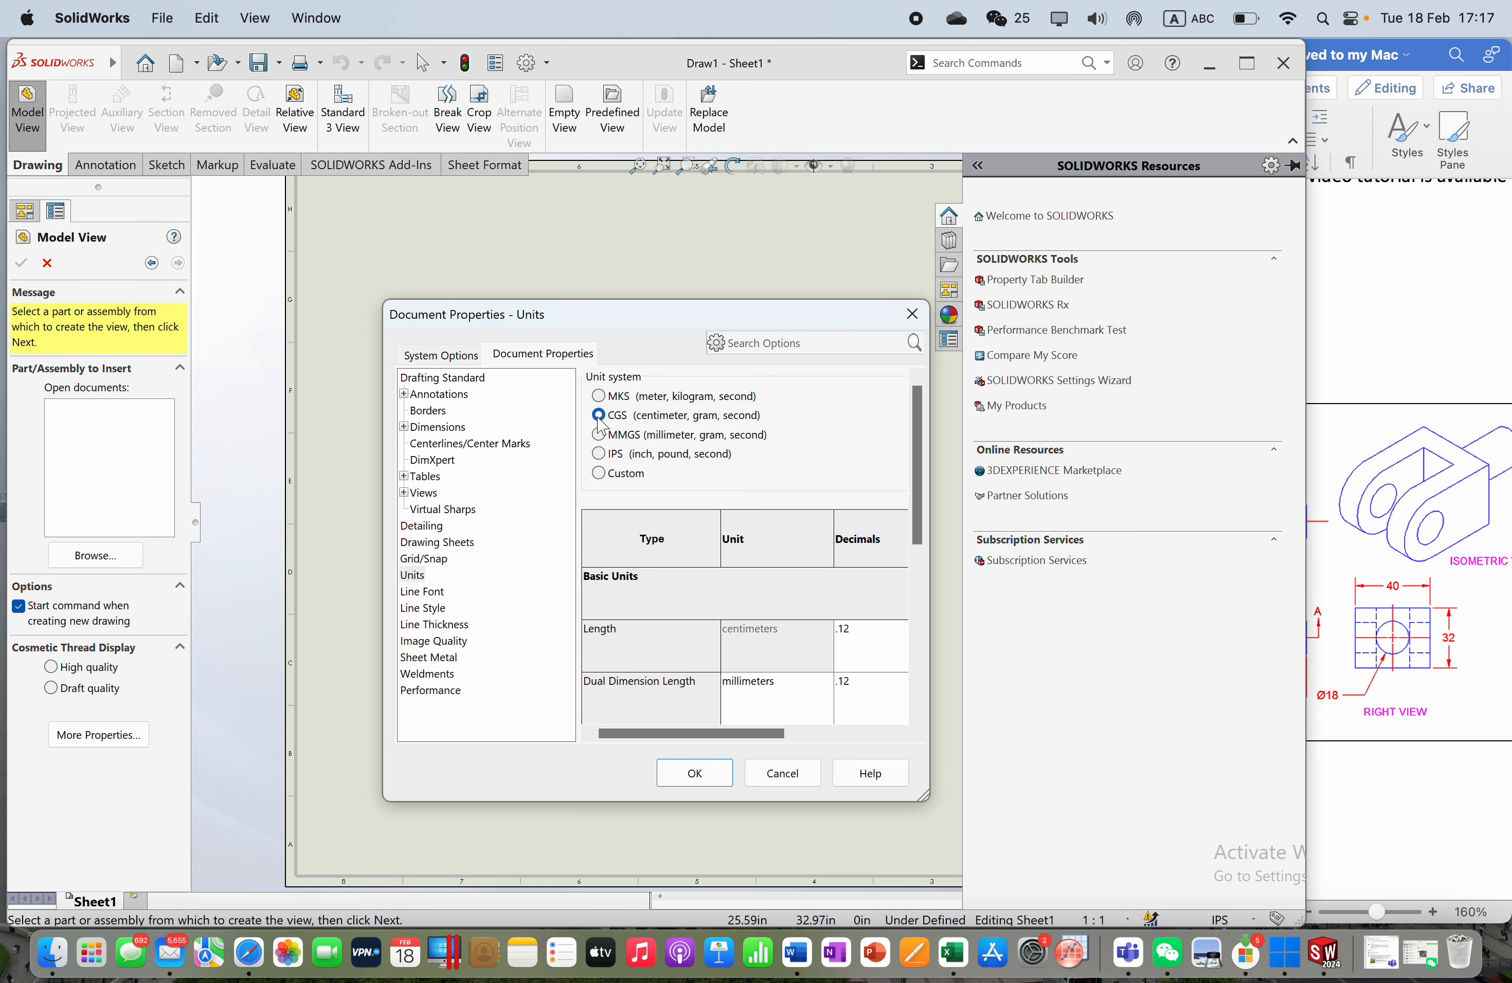
{"action": "left_click", "coordinate": [689, 774]}
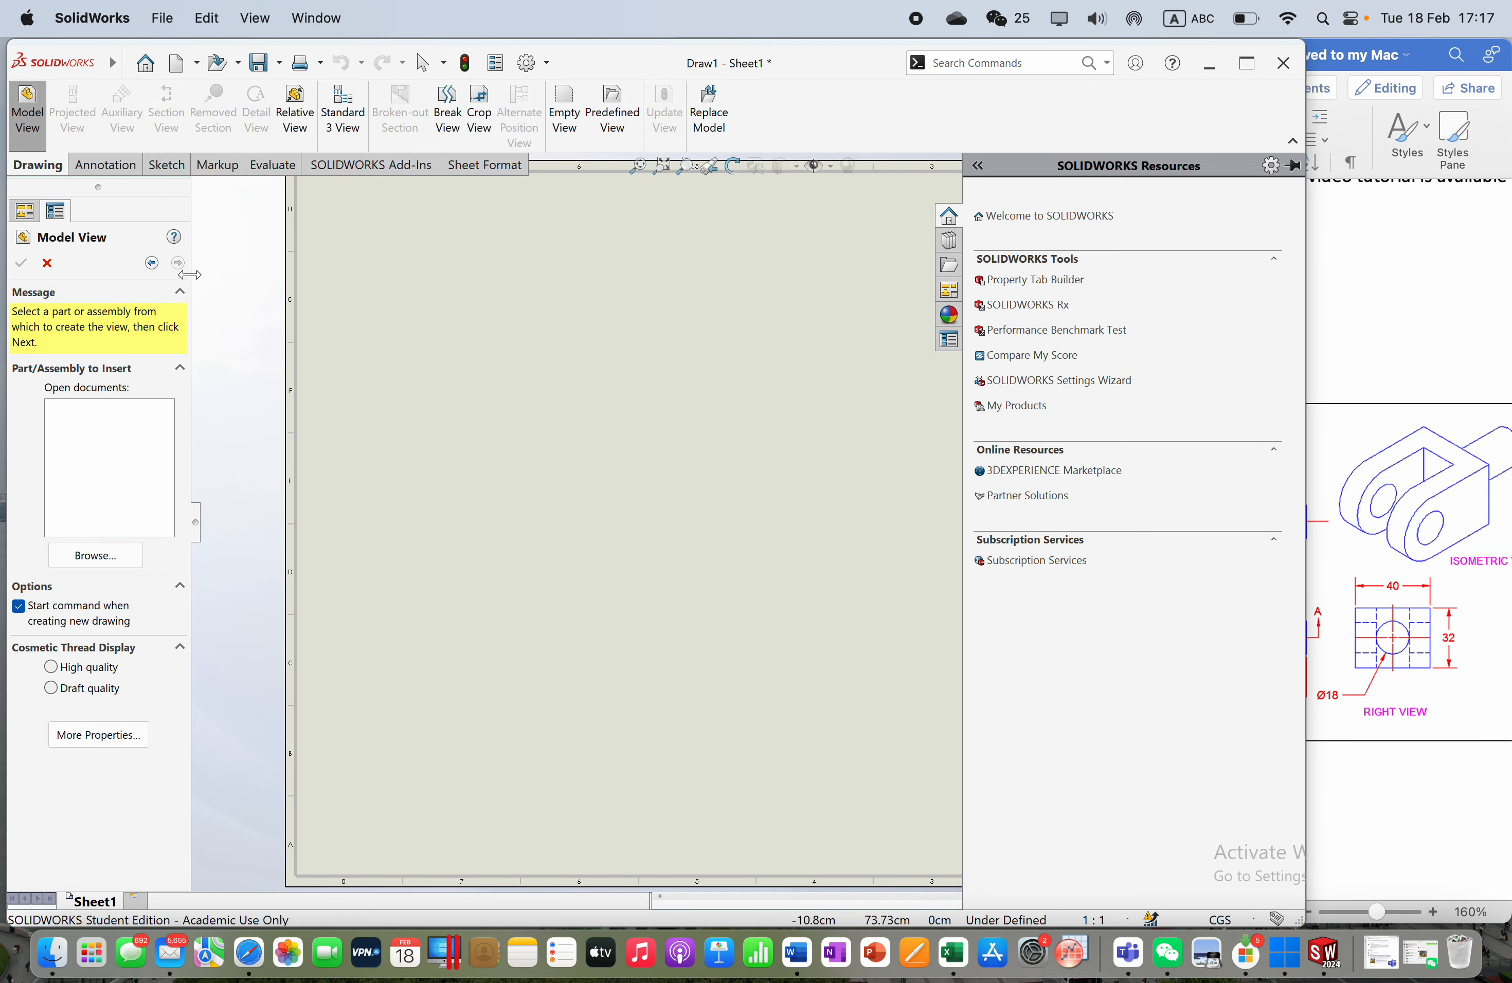
Step: Cancel the Model View command and collapse the SOLIDWORKS Resources pane to free the drawing area
{"action": "left_click", "coordinate": [48, 263]}
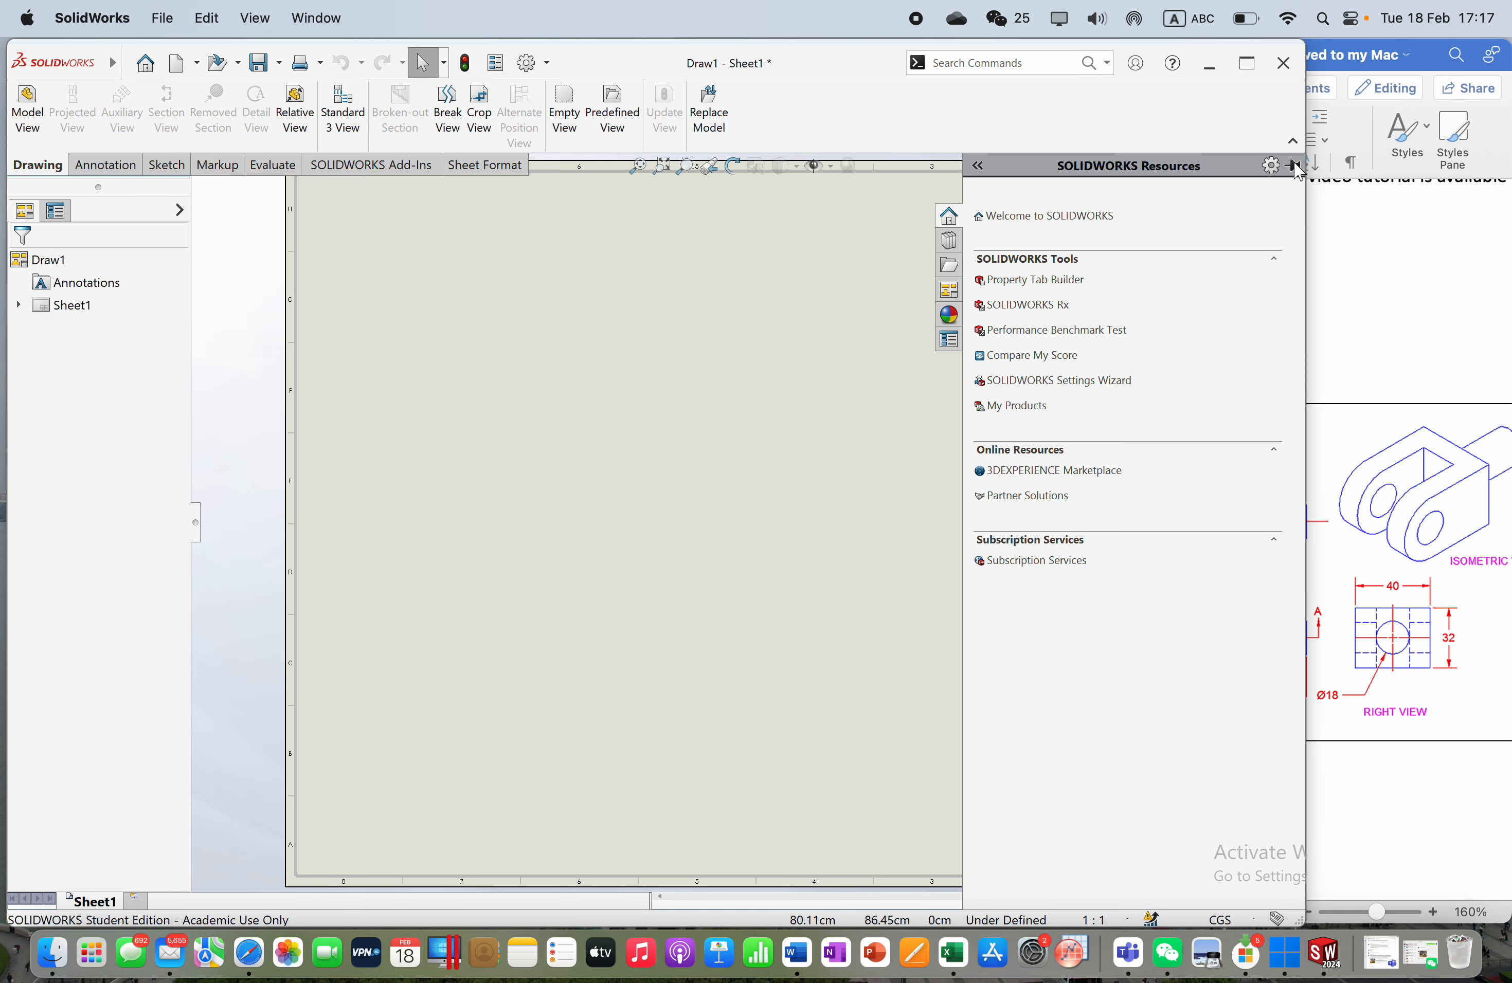
{"action": "left_click", "coordinate": [979, 167]}
{"action": "left_click", "coordinate": [626, 166]}
Step: Switch to the Technical Drawing Handbook in Word and examine the dimensioned views of Exercise 1
{"action": "left_click", "coordinate": [1459, 361]}
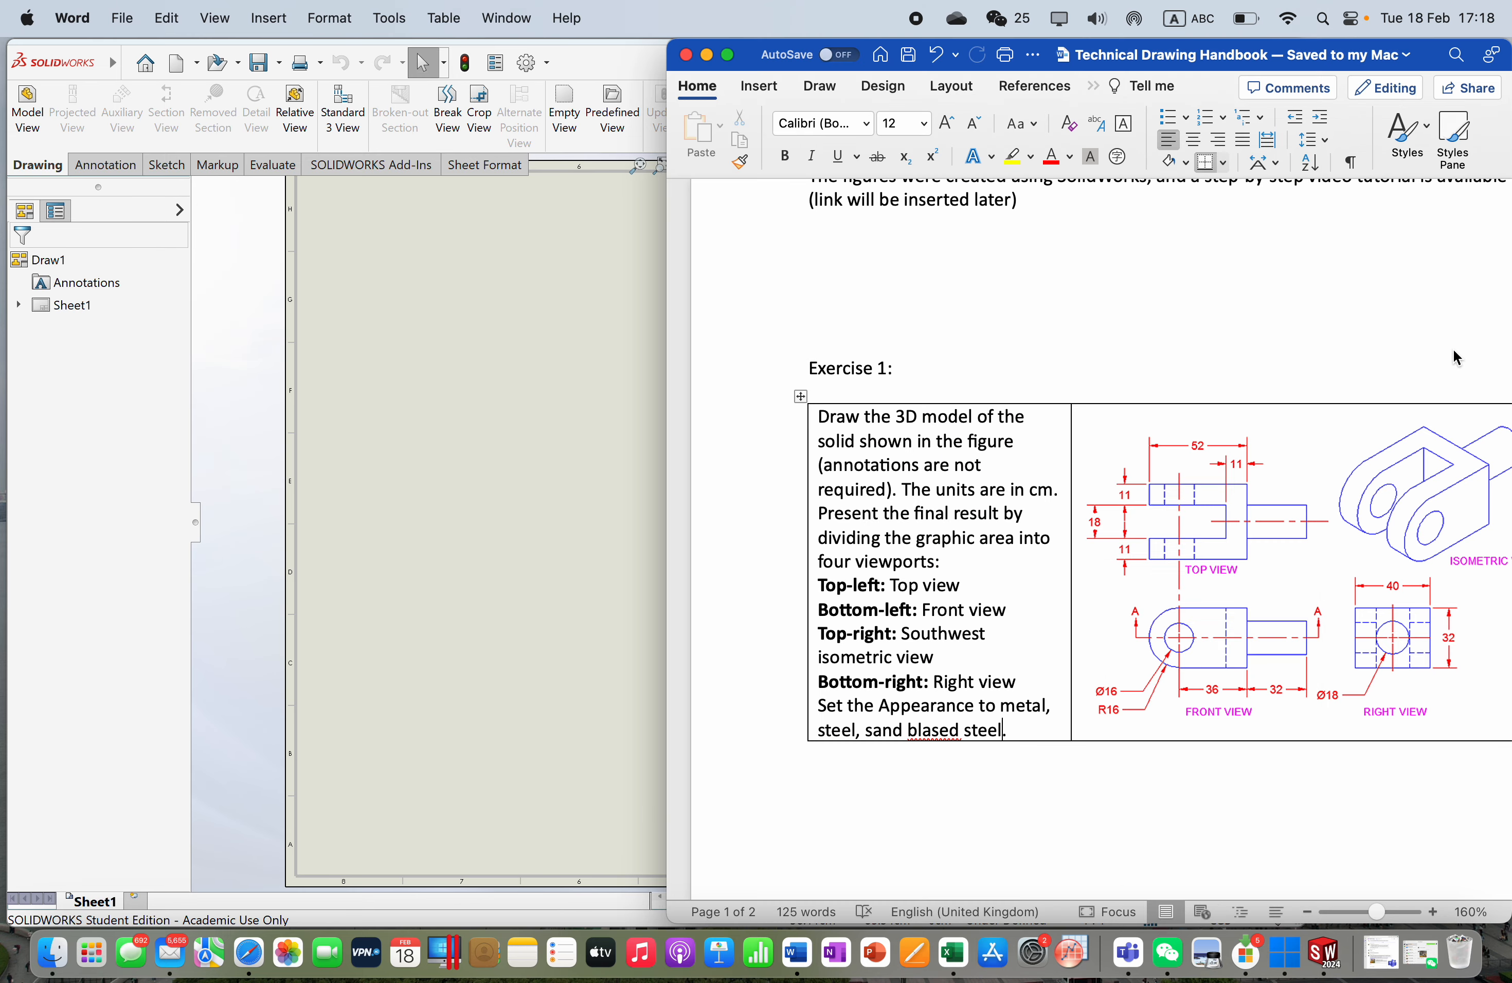
{"action": "scroll", "coordinate": [1113, 302], "scroll_direction": "right", "scroll_amount": 3}
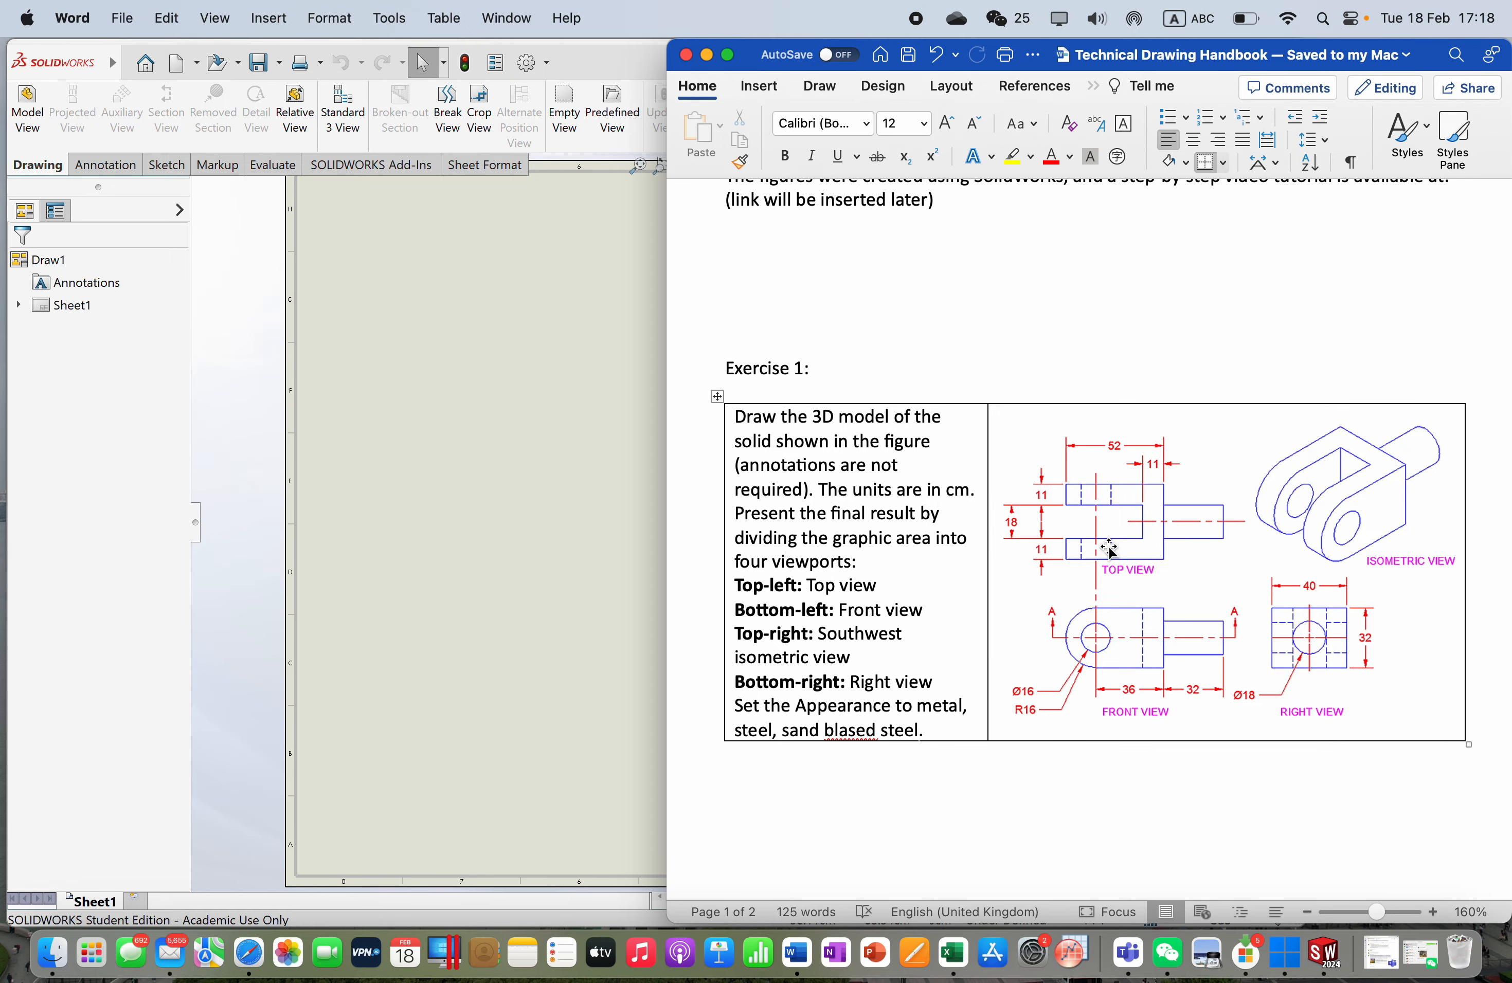
{"action": "scroll", "coordinate": [1110, 548], "scroll_direction": "right", "scroll_amount": 4}
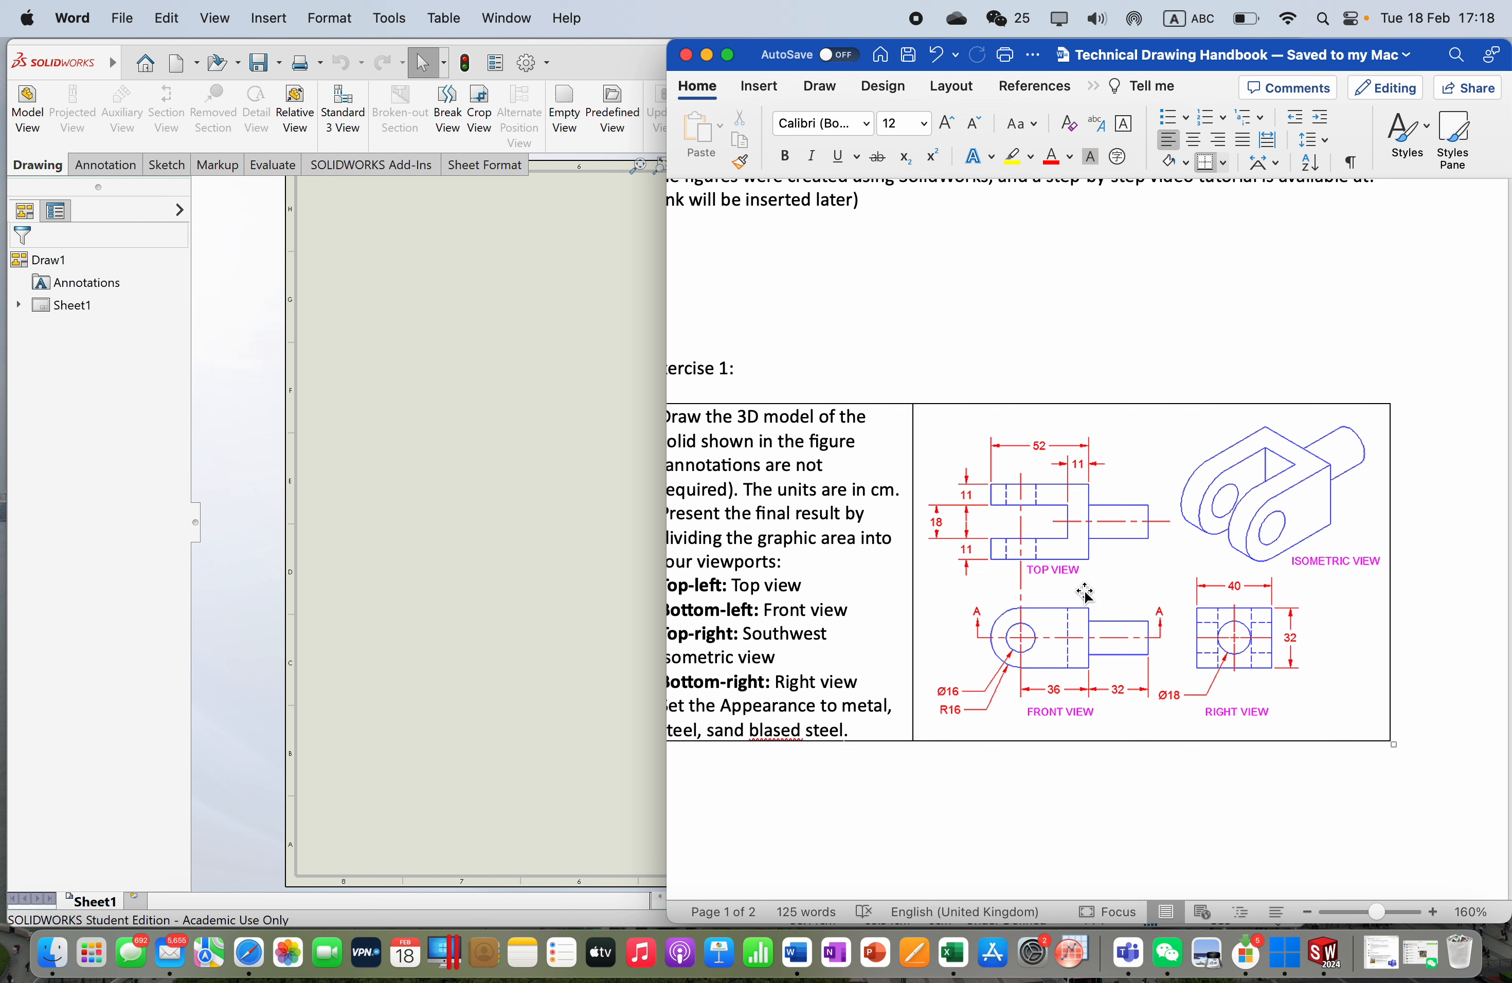
Step: Switch back to SOLIDWORKS and sketch a horizontal line about 15.8 cm long in the upper part of the sheet
{"action": "left_click", "coordinate": [461, 319]}
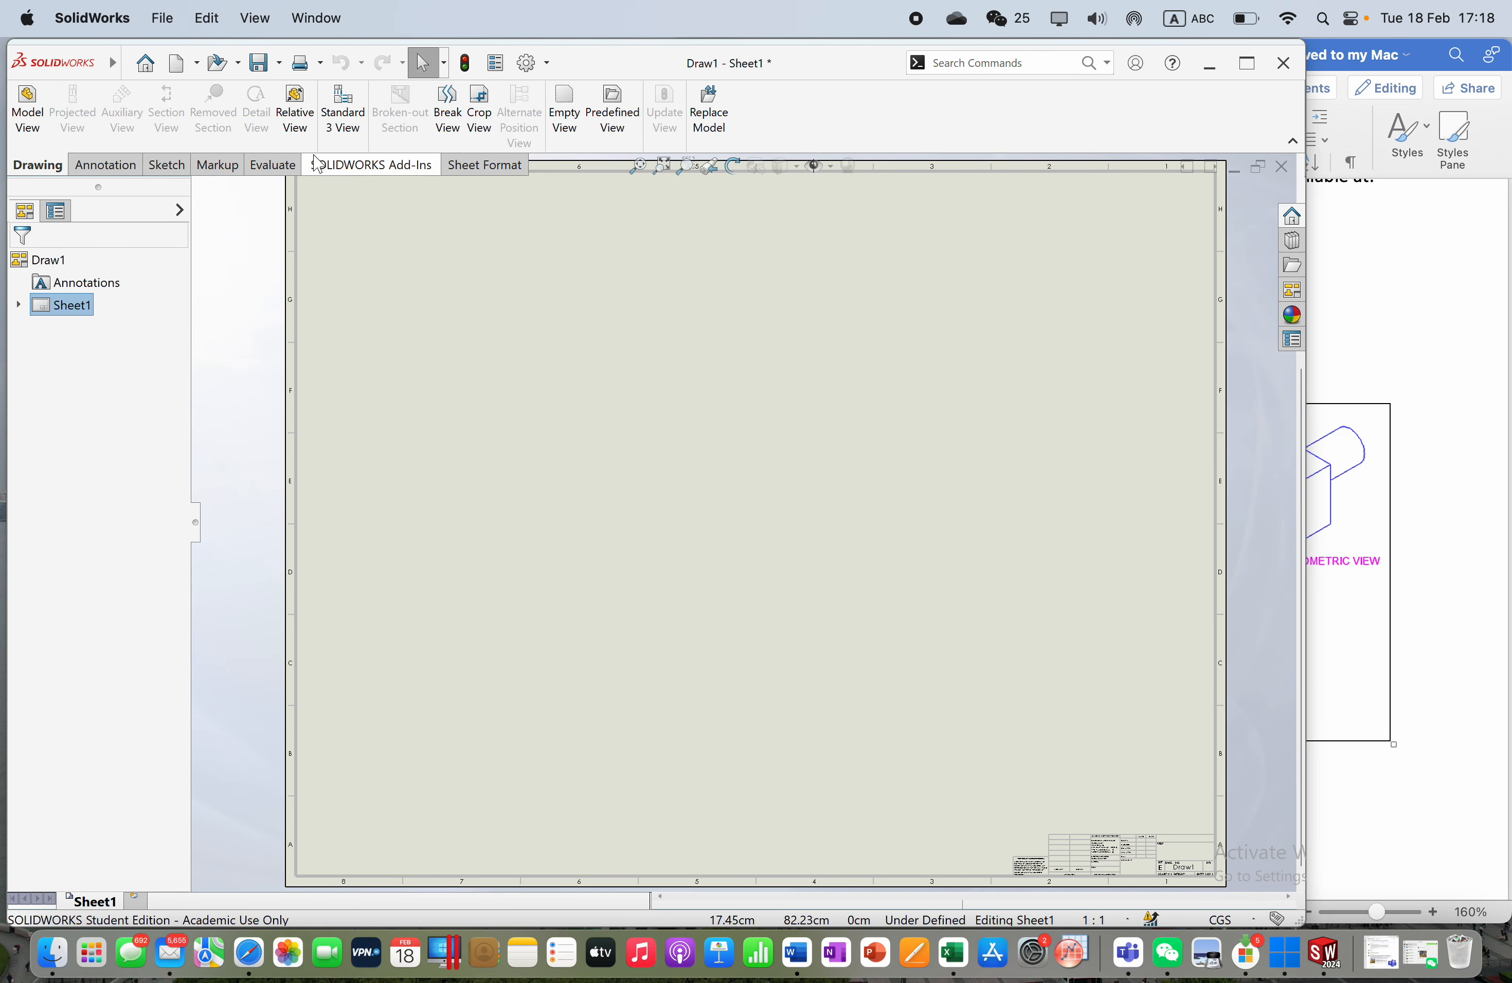
{"action": "left_click", "coordinate": [164, 166]}
{"action": "scroll", "coordinate": [489, 286], "scroll_direction": "down", "scroll_amount": 4}
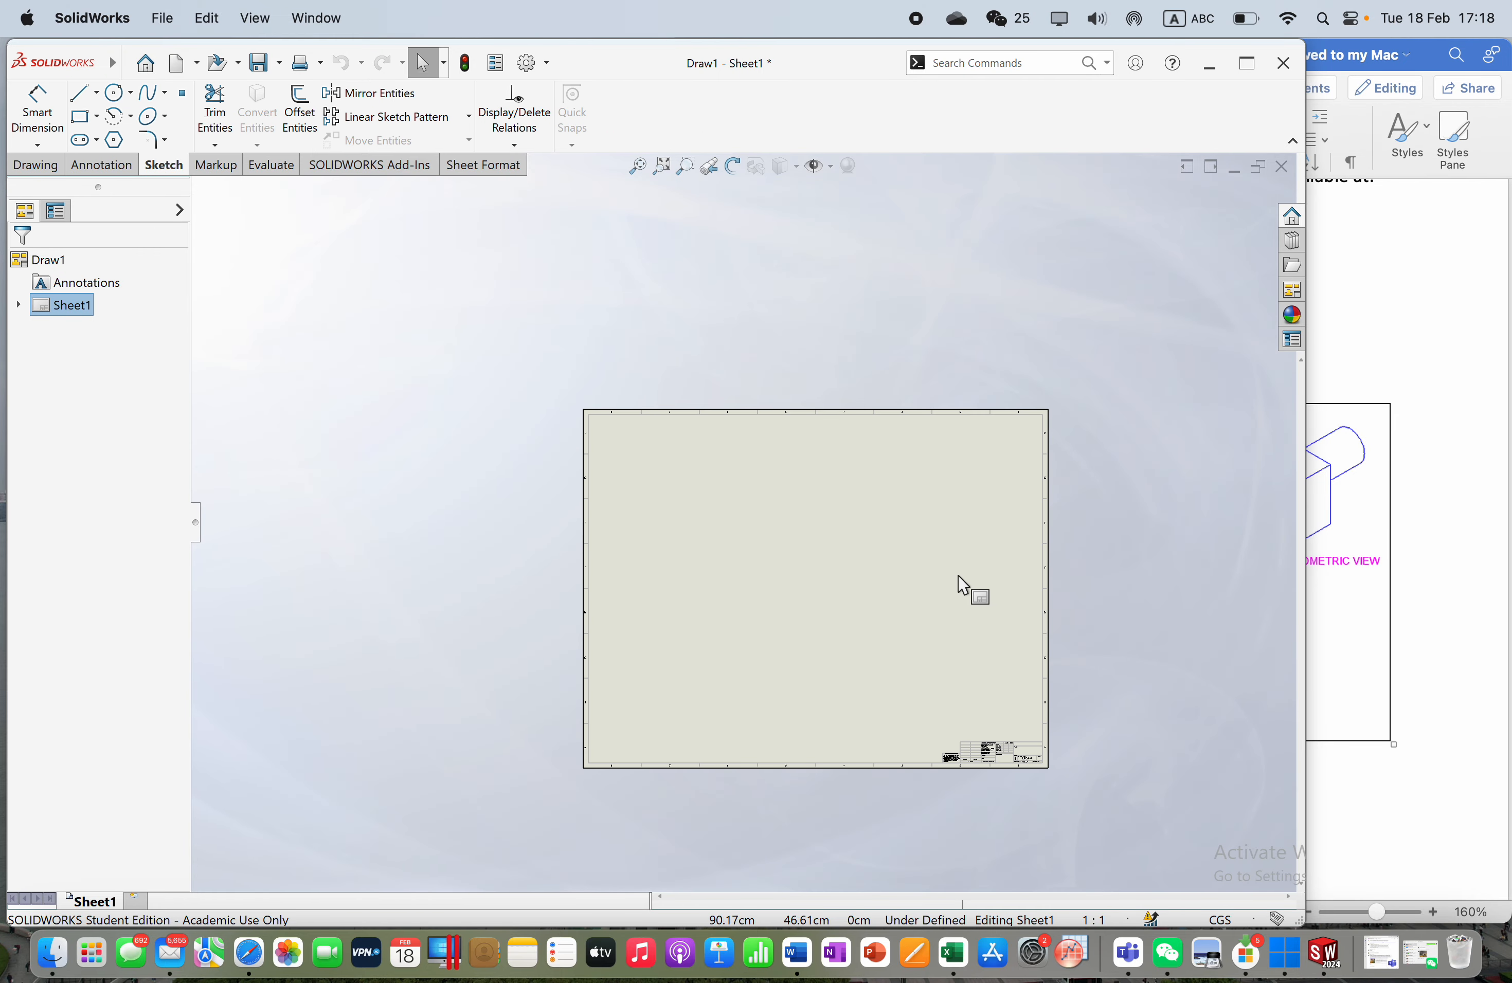
{"action": "scroll", "coordinate": [787, 550], "scroll_direction": "up", "scroll_amount": 2}
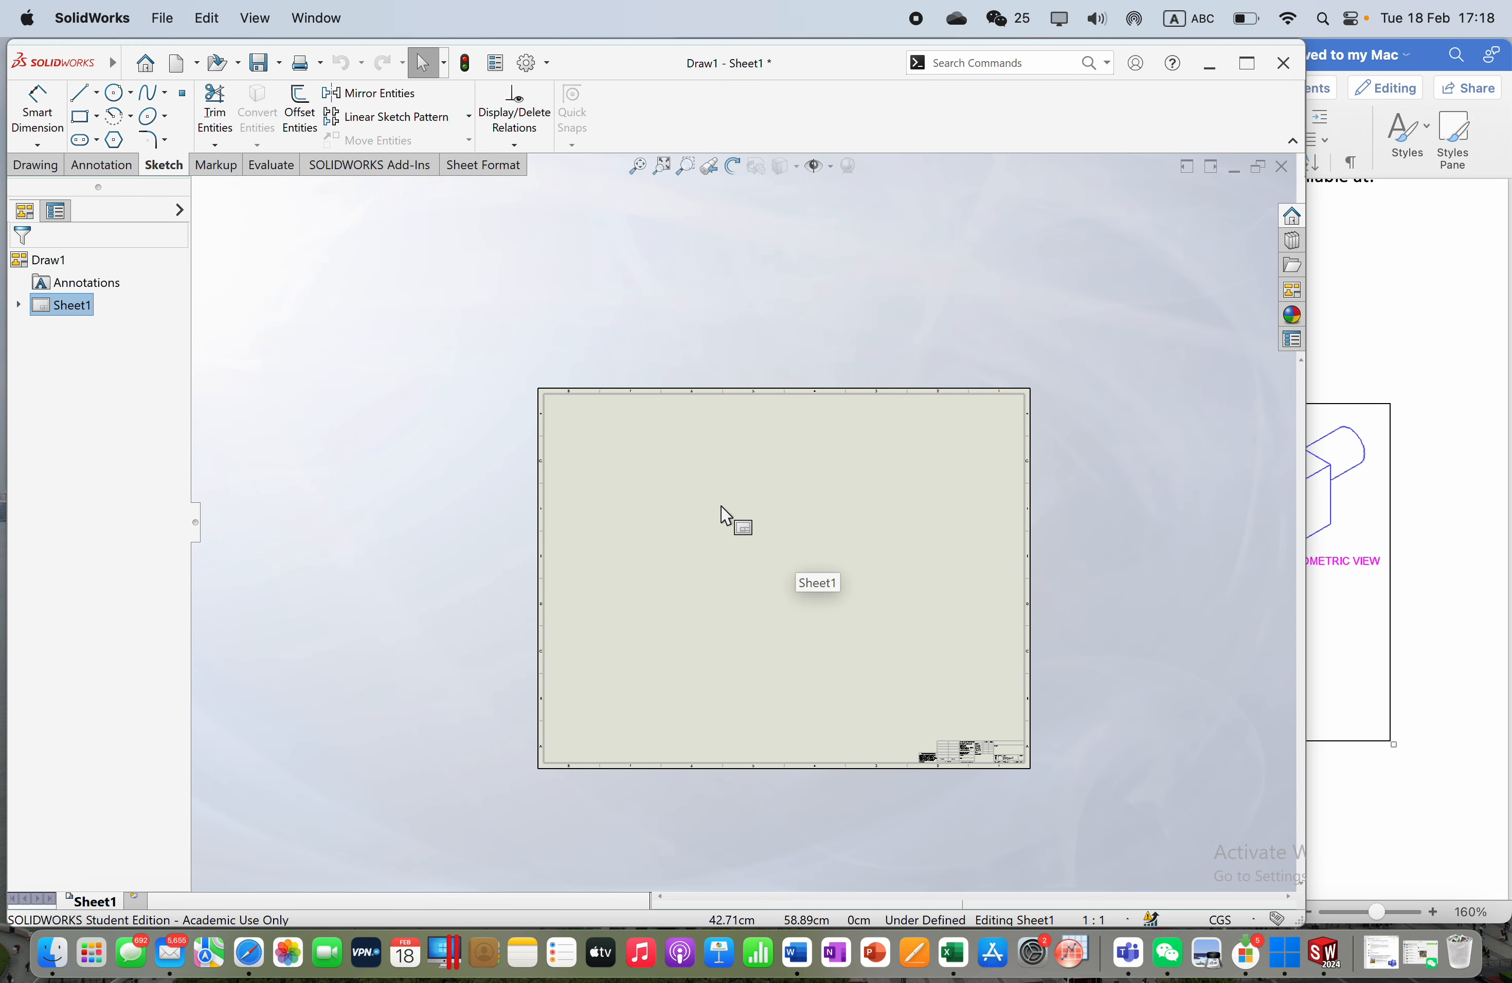
{"action": "scroll", "coordinate": [722, 510], "scroll_direction": "up", "scroll_amount": 5}
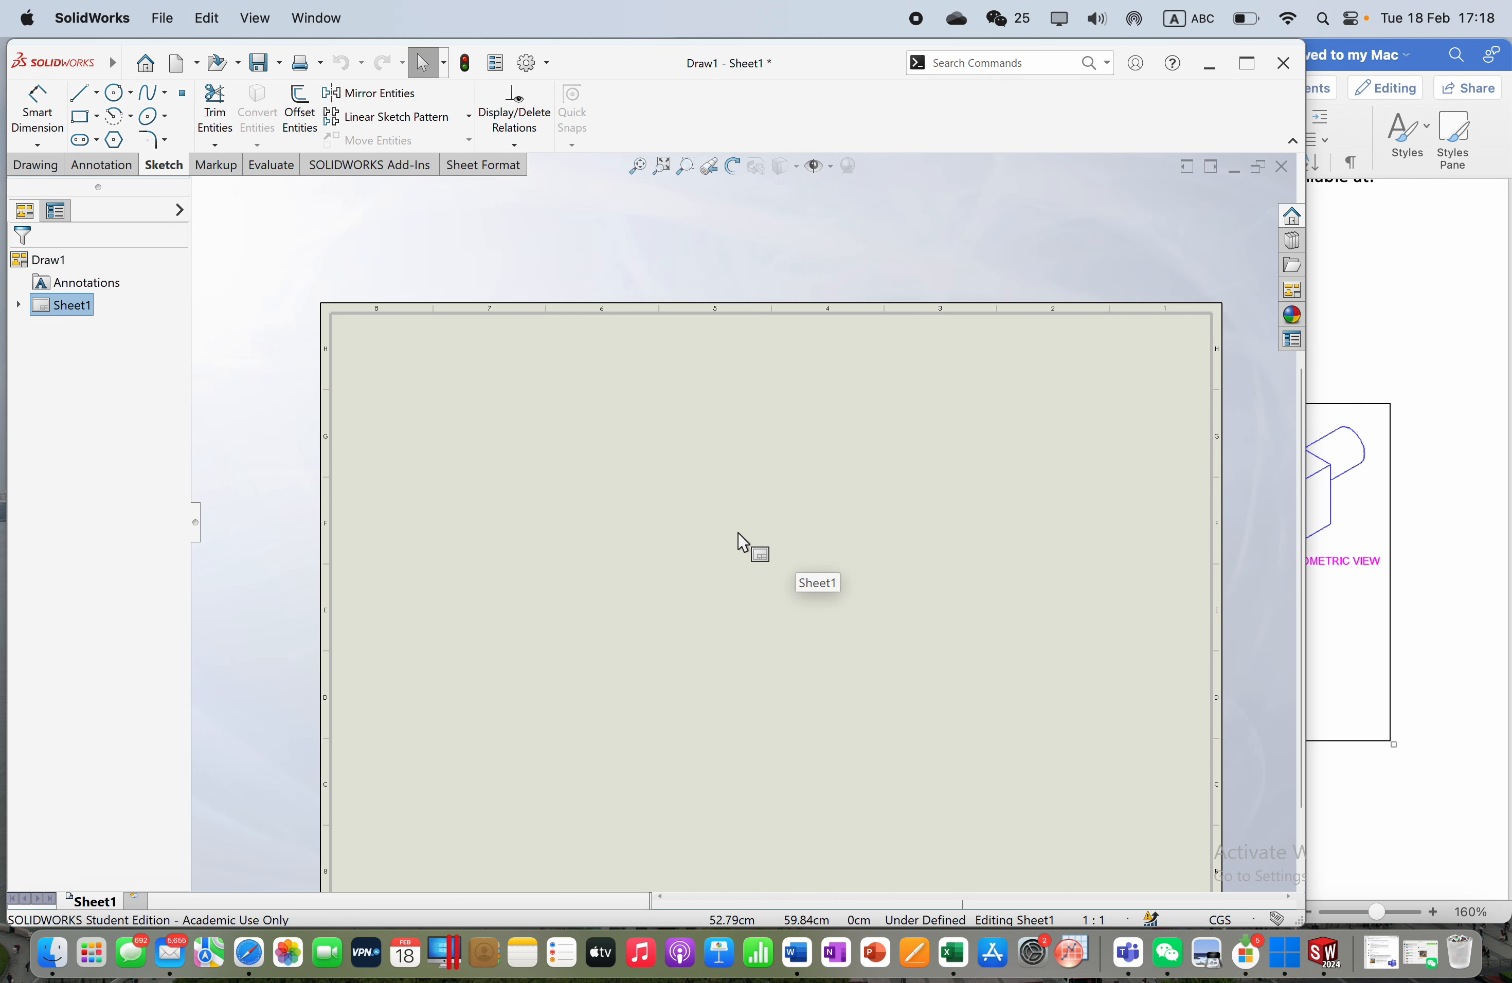
{"action": "scroll", "coordinate": [743, 542], "scroll_direction": "up", "scroll_amount": 3}
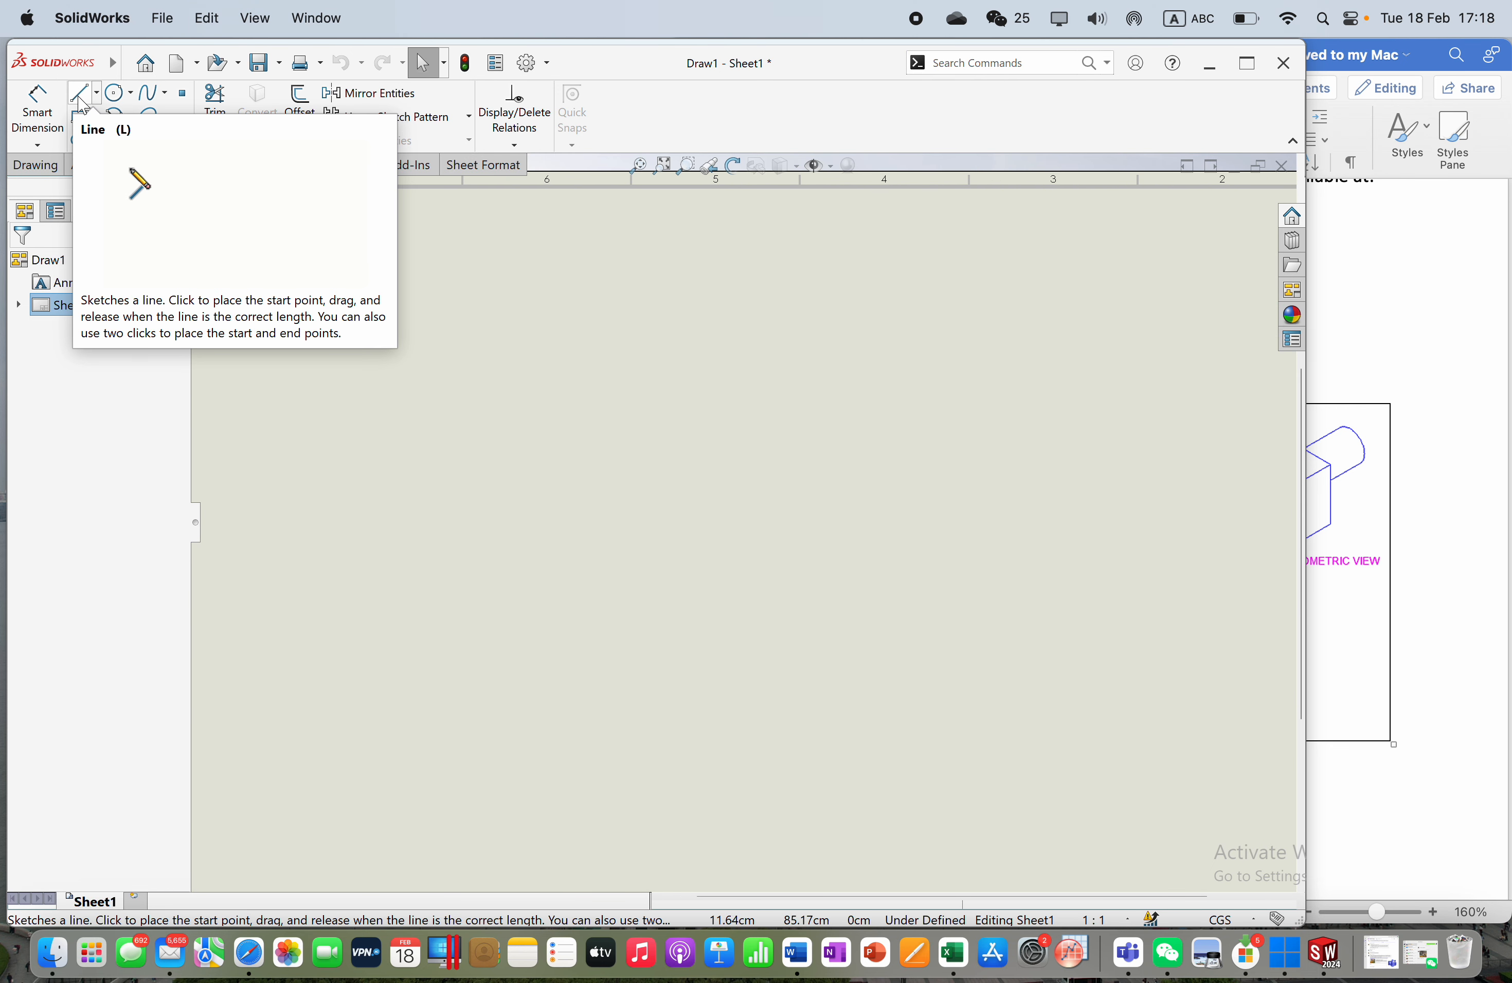
{"action": "left_click", "coordinate": [81, 95]}
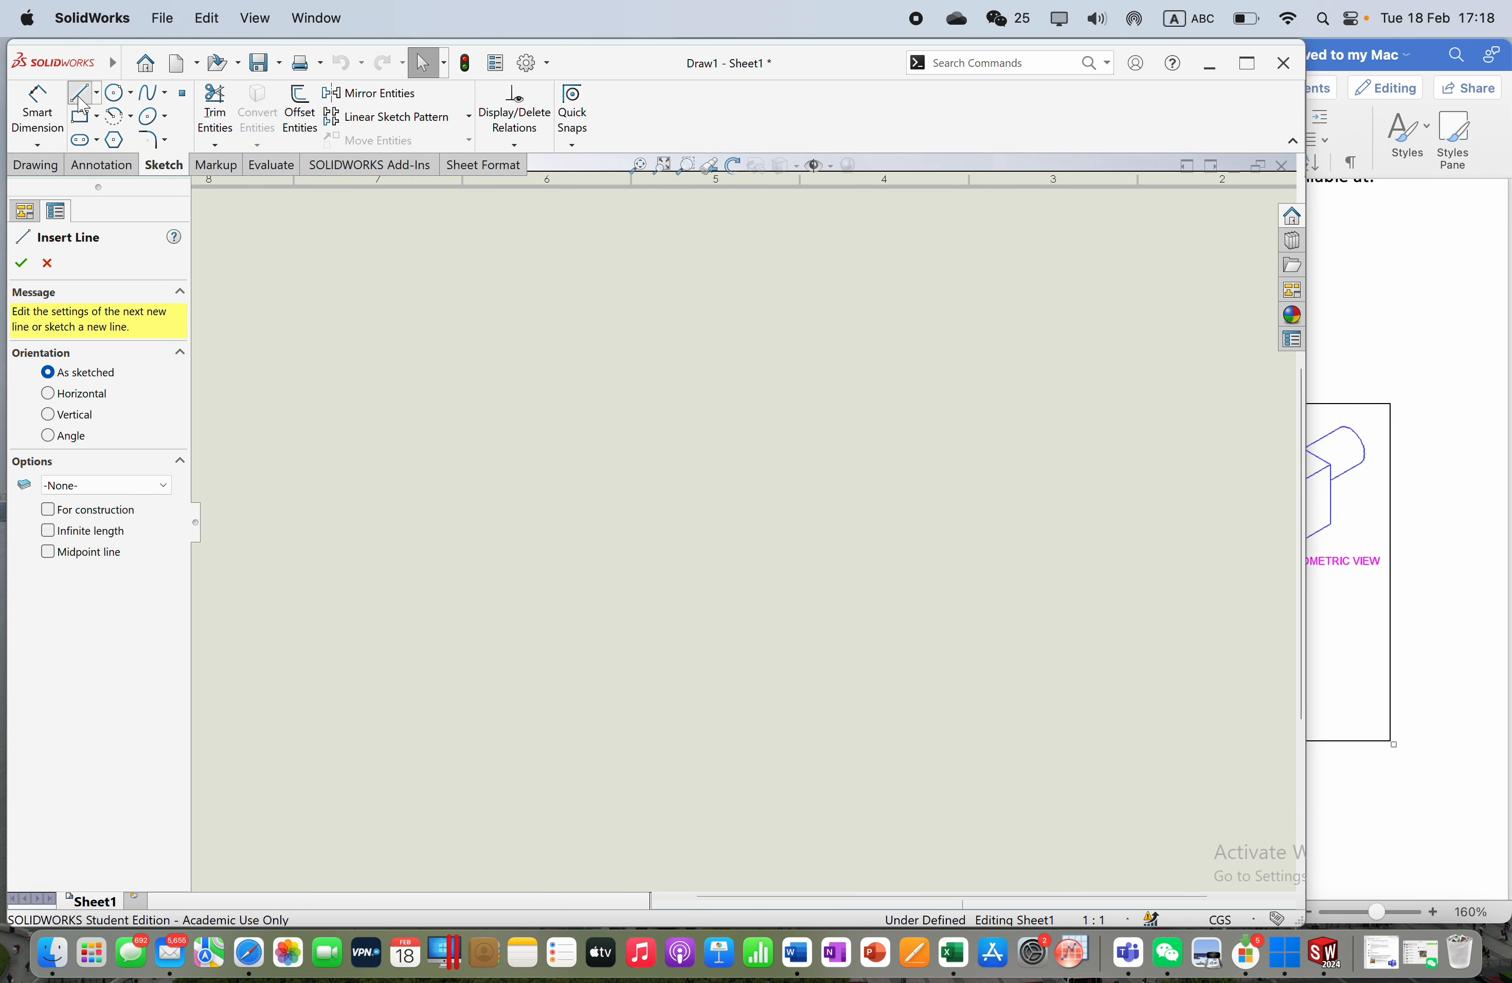
{"action": "left_click", "coordinate": [450, 318]}
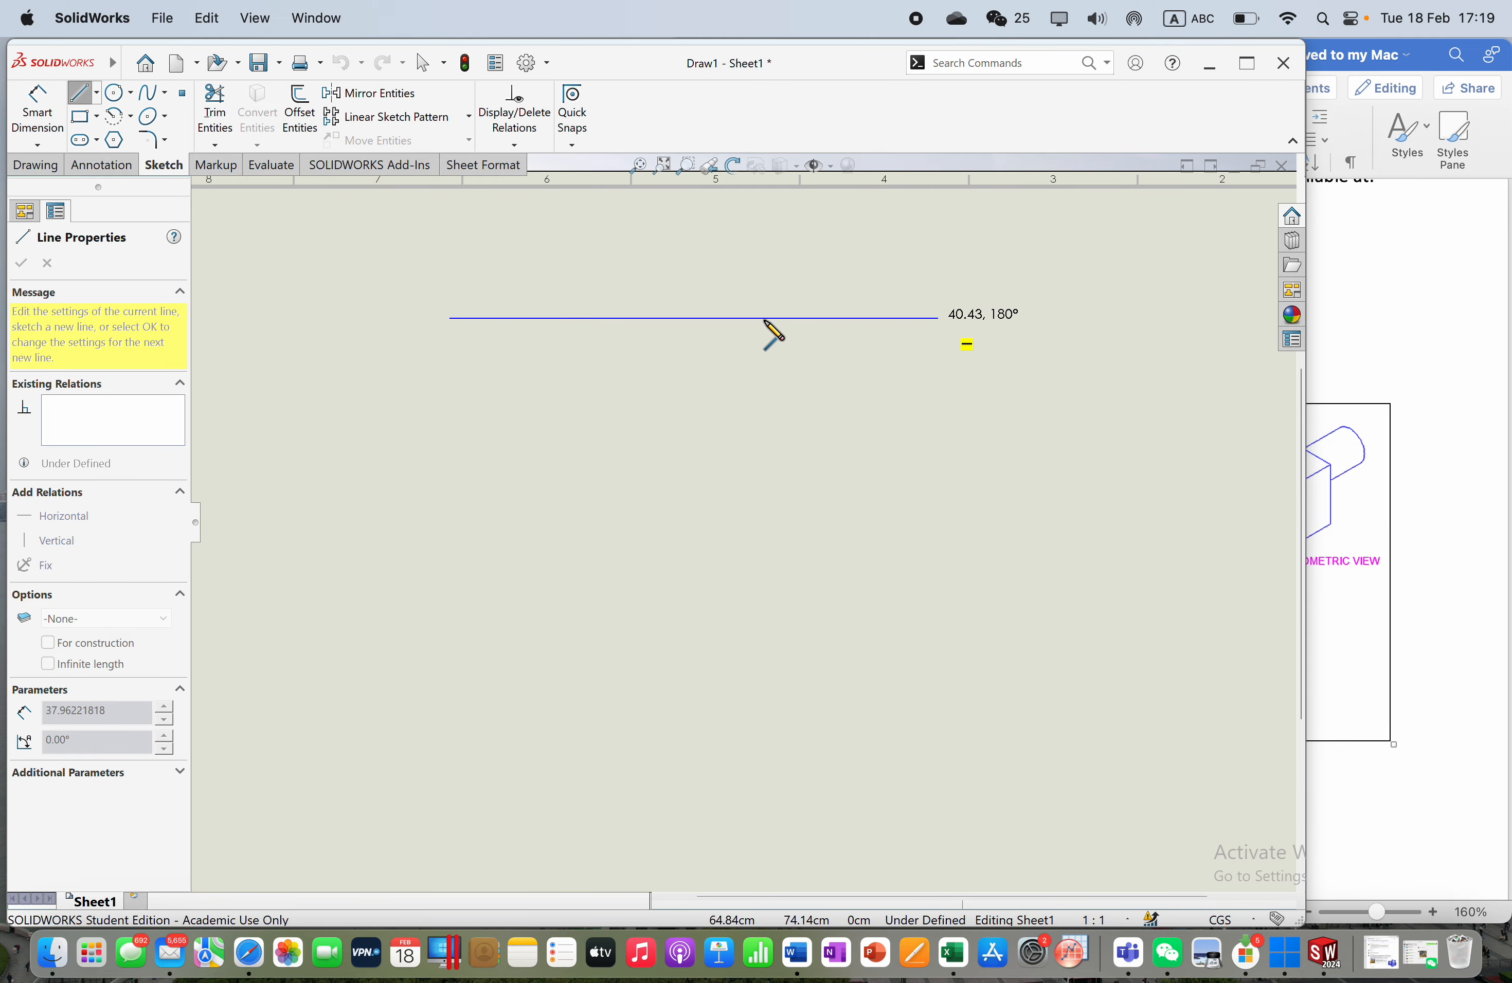
{"action": "left_click", "coordinate": [641, 318]}
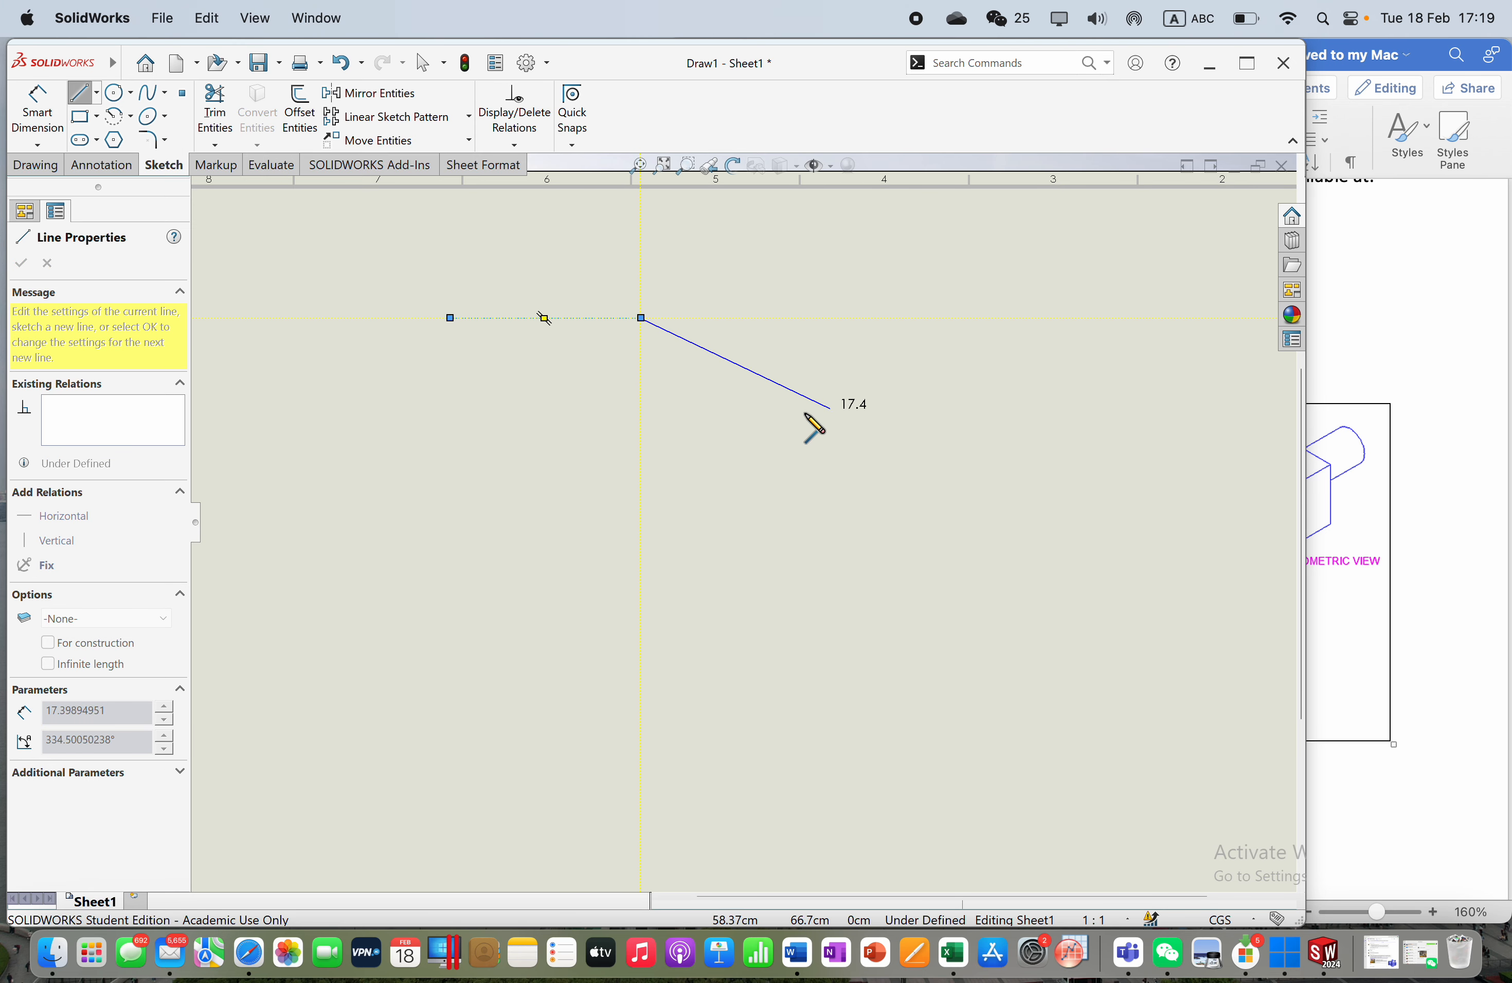
{"action": "key", "text": "Escape"}
Step: Set the horizontal line's length to 52 cm, following the top view in the Exercise 1 figure
{"action": "left_click", "coordinate": [593, 318]}
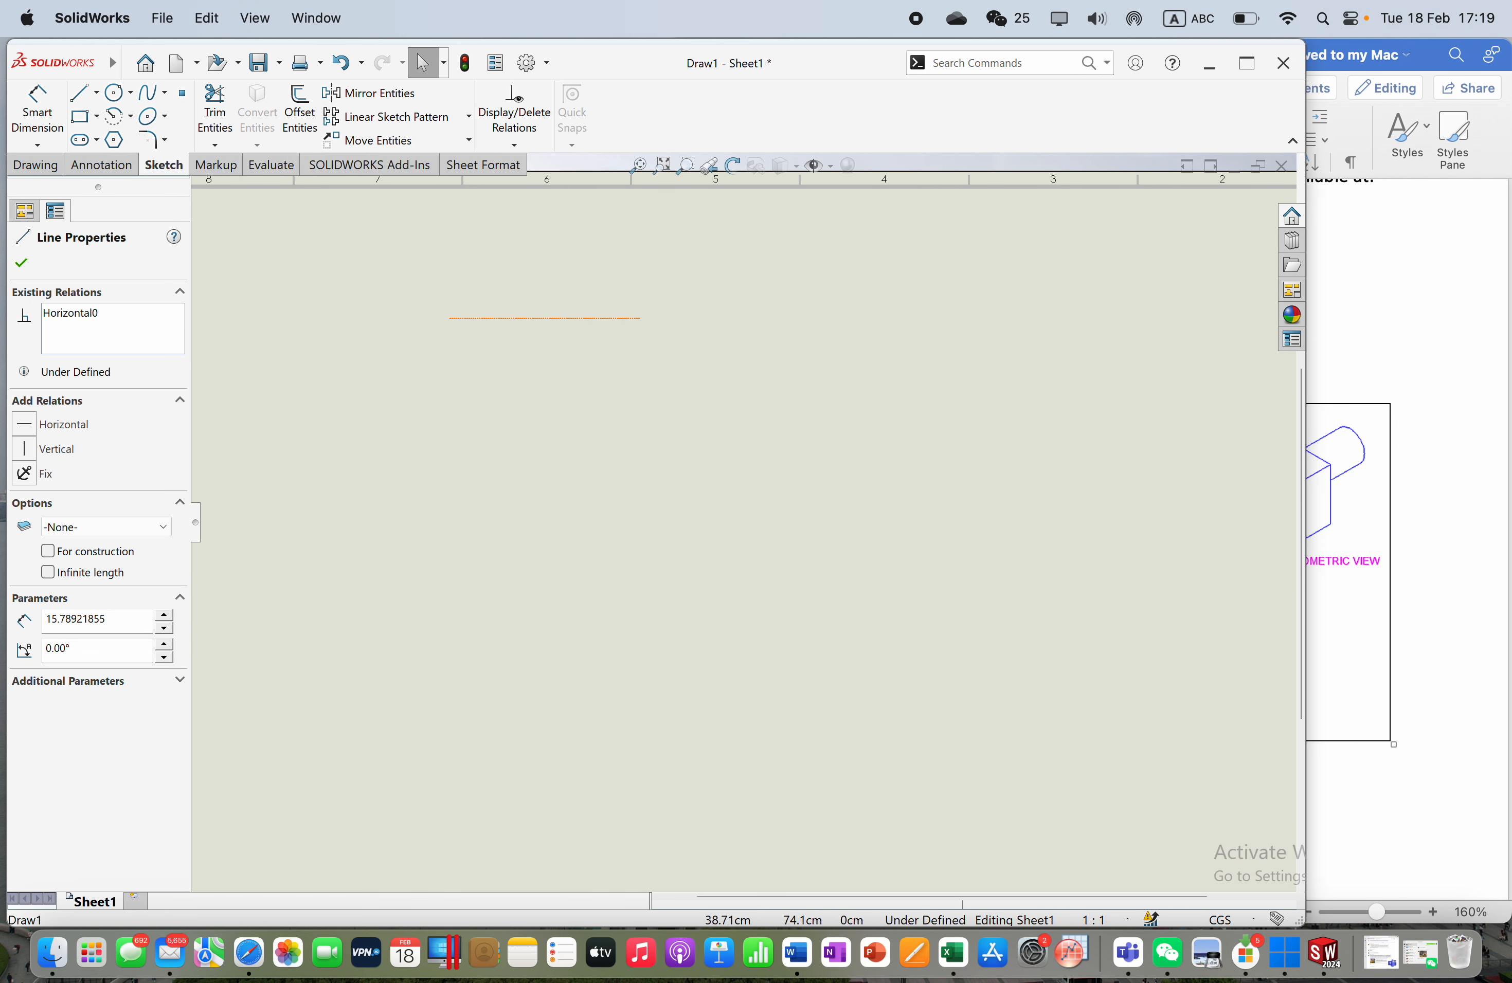
{"action": "left_click", "coordinate": [570, 319]}
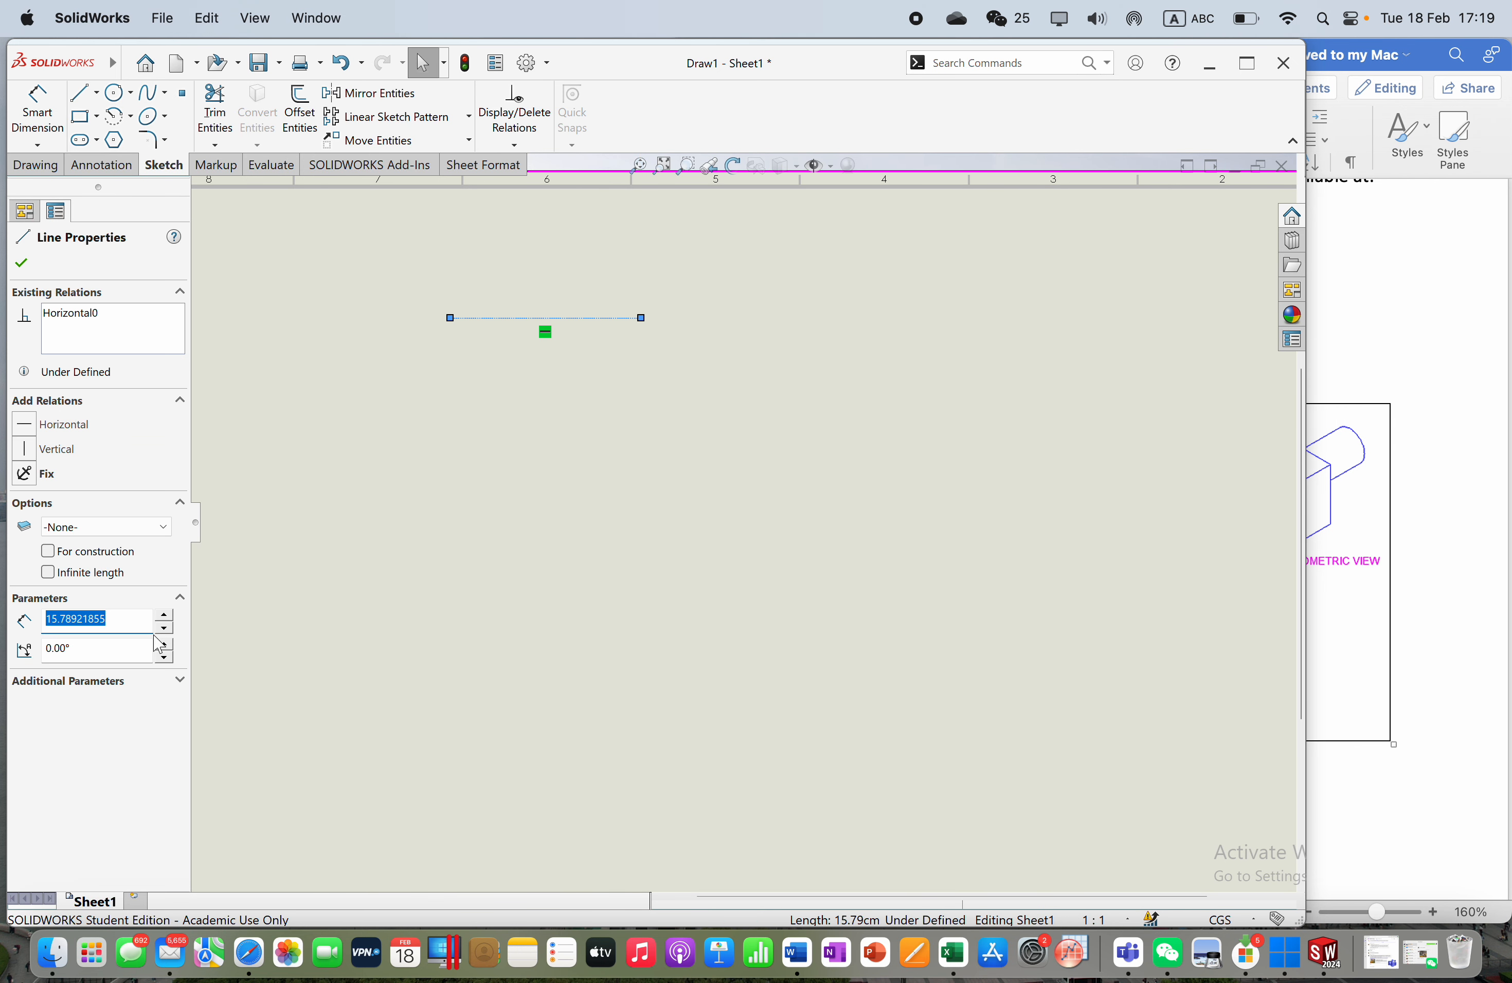
{"action": "left_click", "coordinate": [1444, 631]}
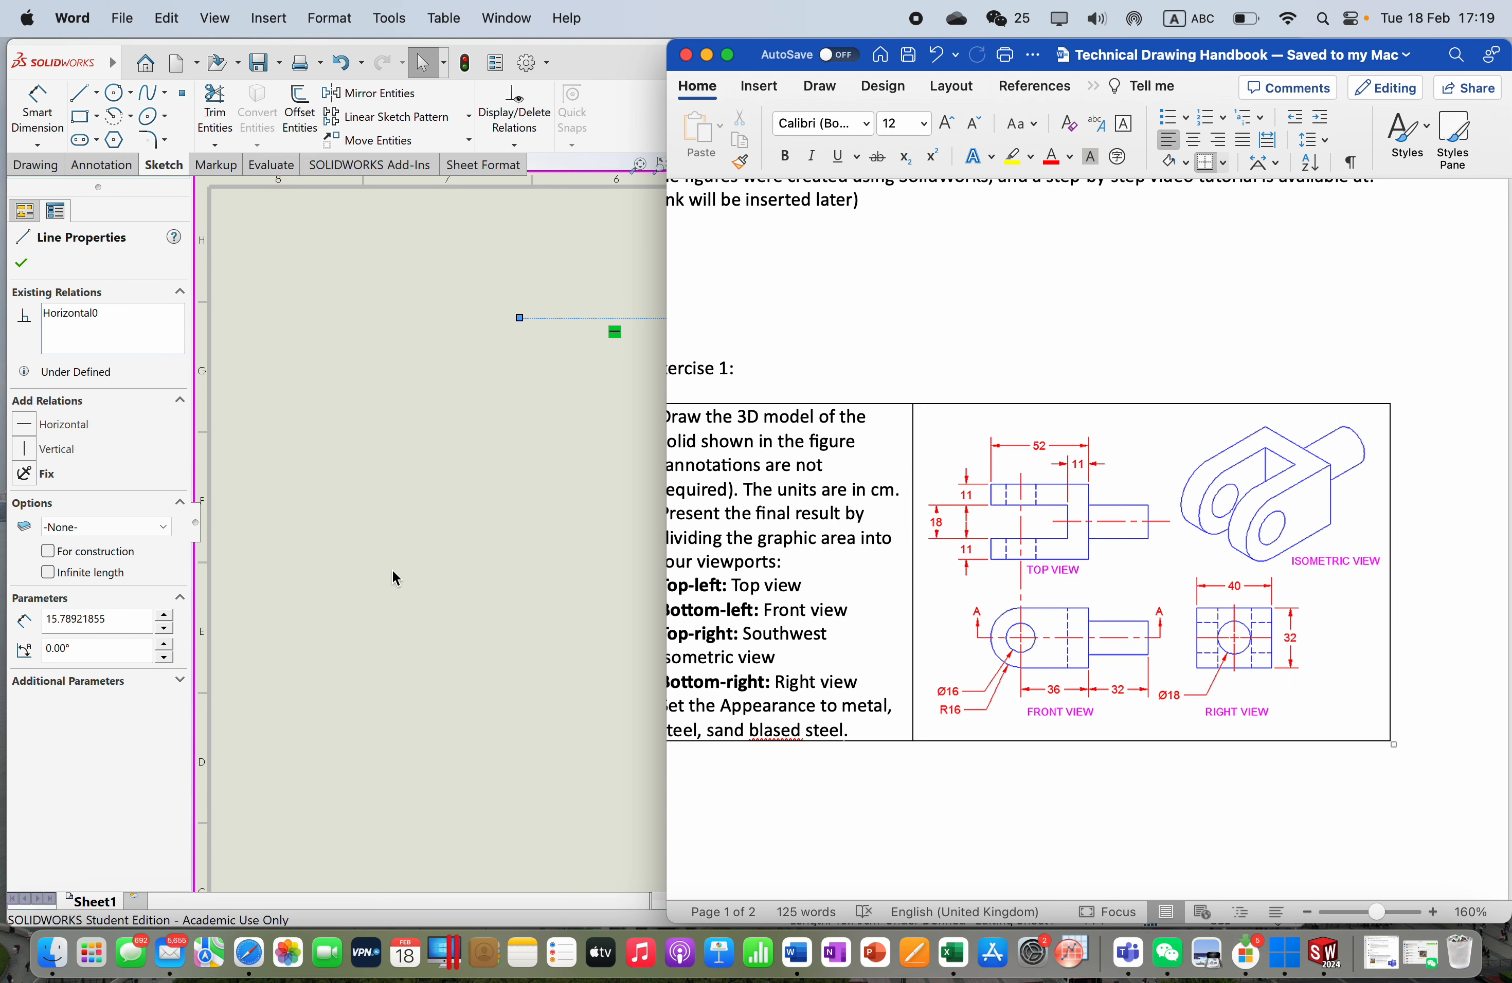
{"action": "left_click", "coordinate": [528, 379]}
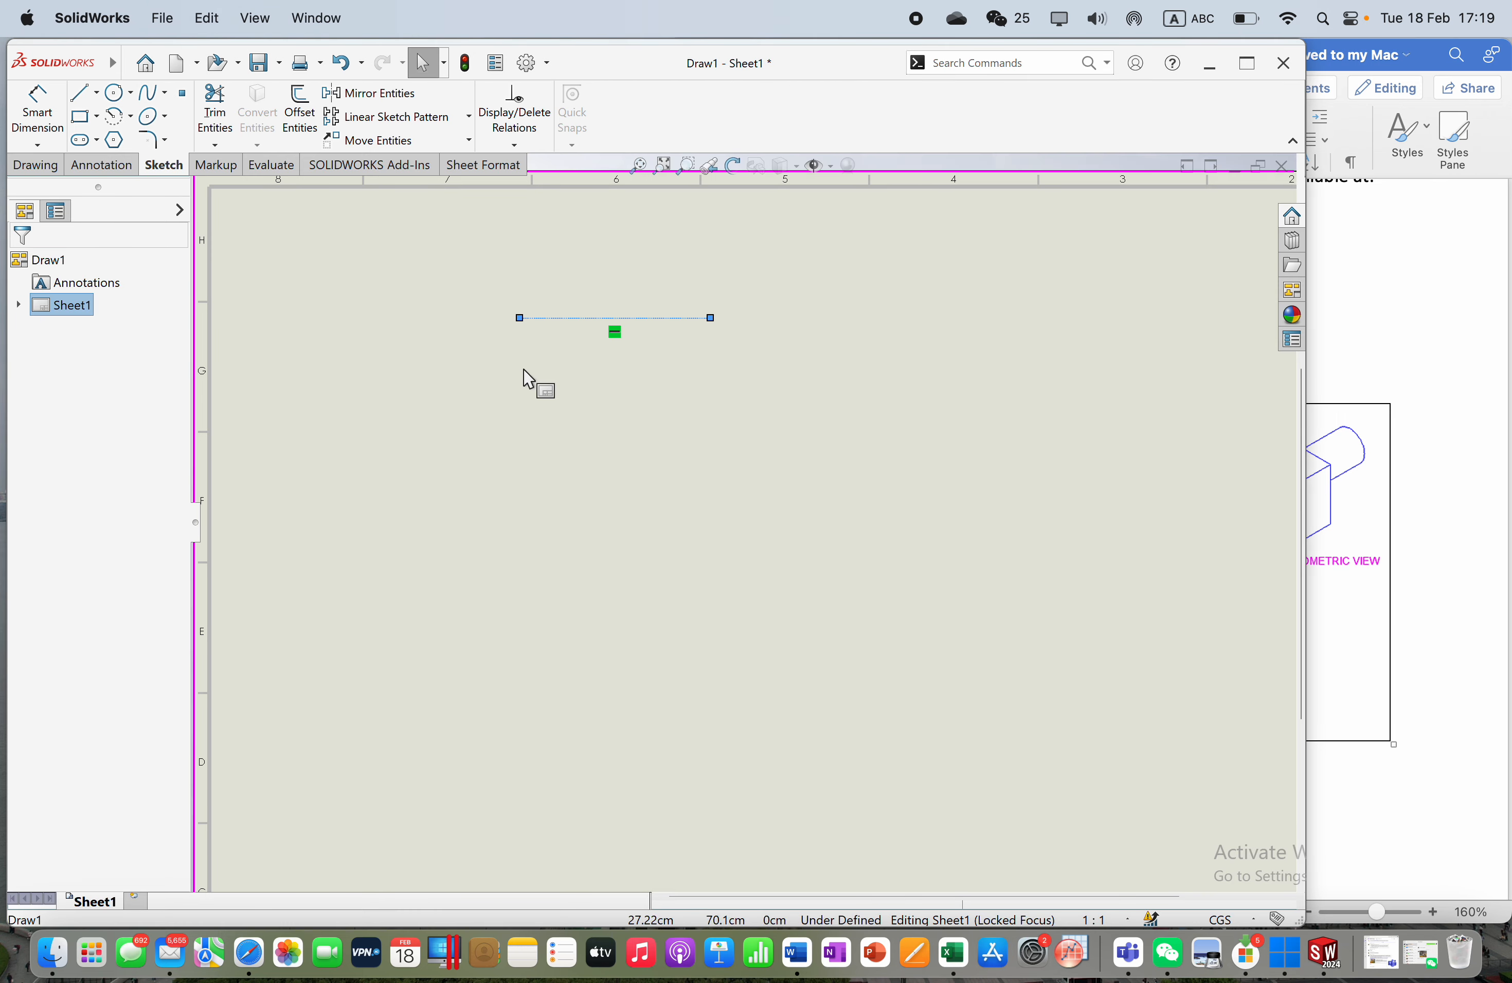
{"action": "left_click", "coordinate": [645, 318]}
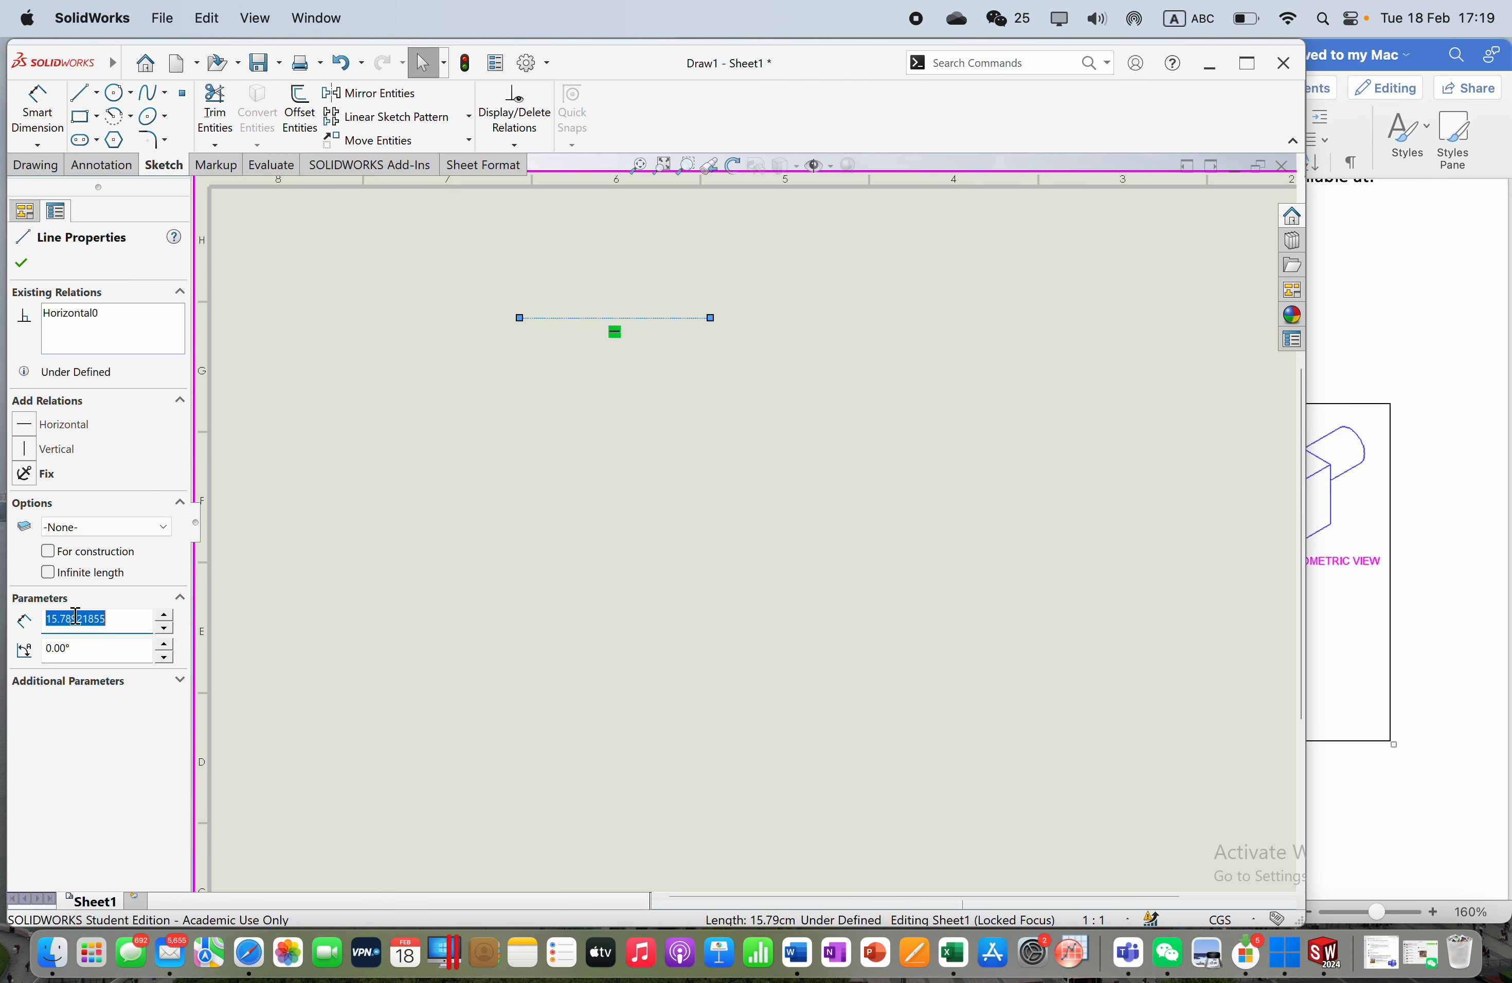
{"action": "type", "text": "52"}
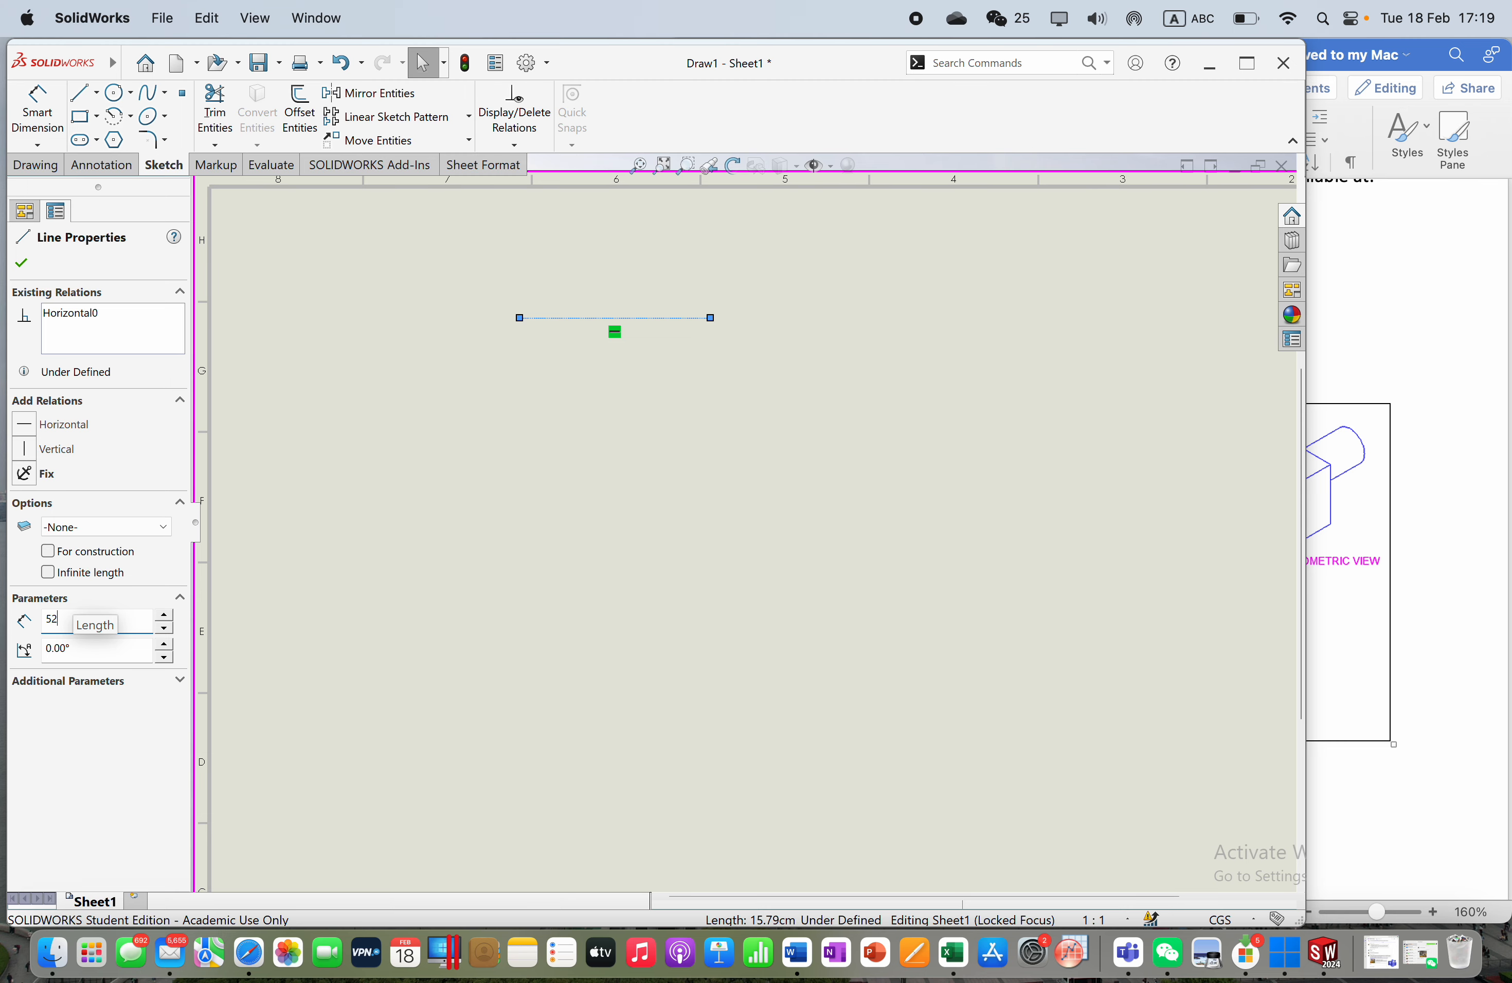
{"action": "key", "text": "Return"}
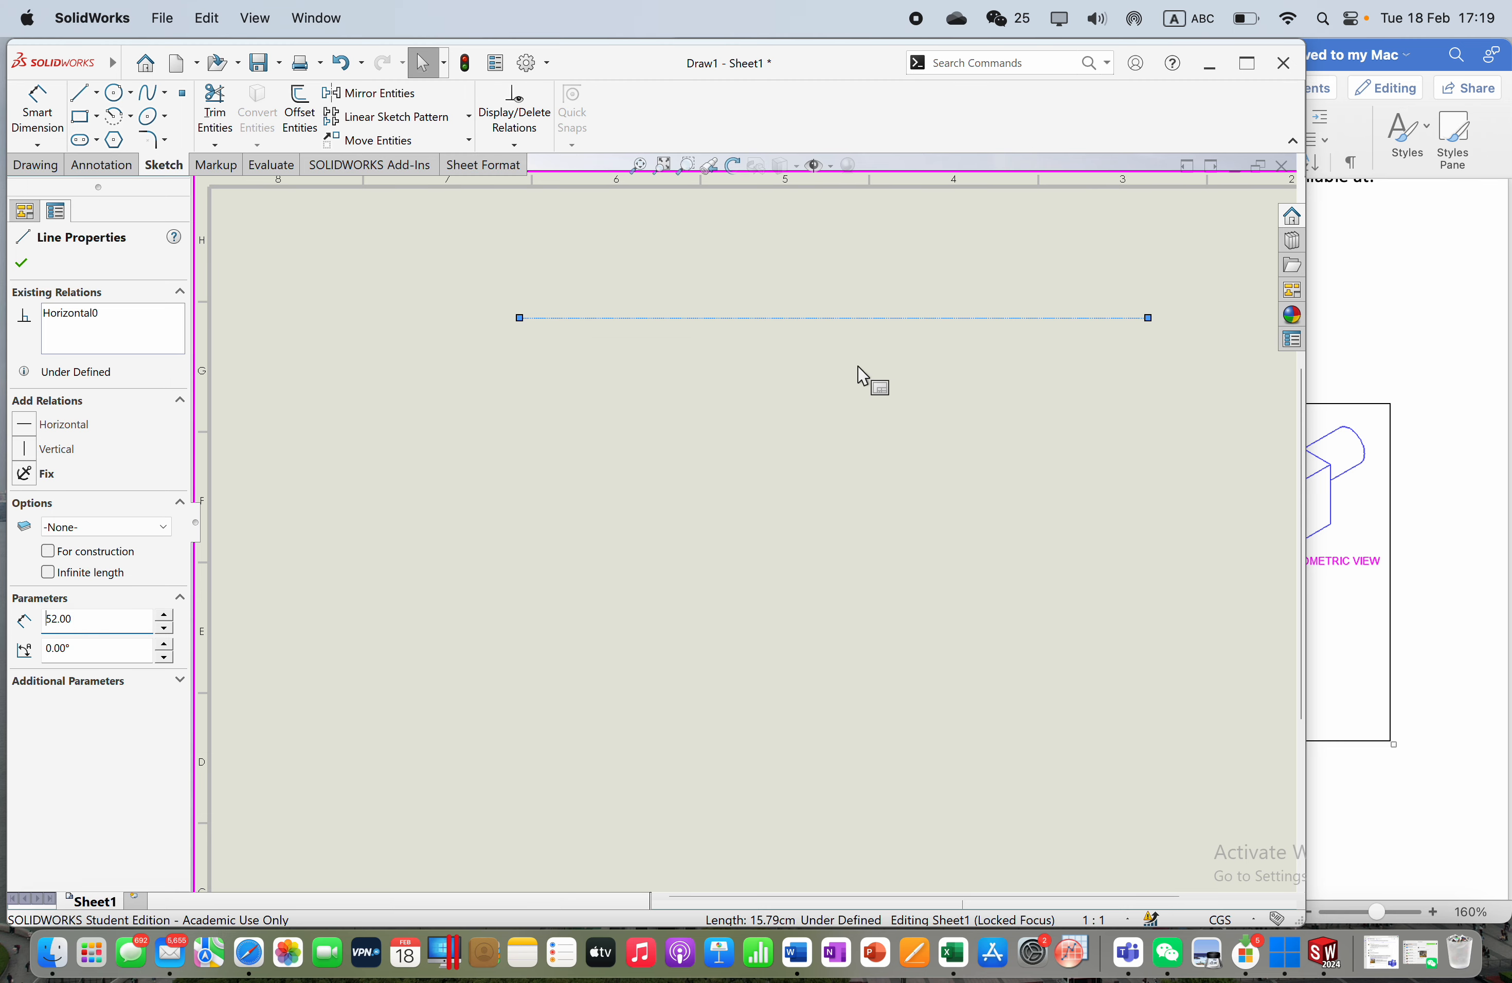
{"action": "left_click", "coordinate": [873, 378]}
{"action": "scroll", "coordinate": [869, 336], "scroll_direction": "up", "scroll_amount": 2}
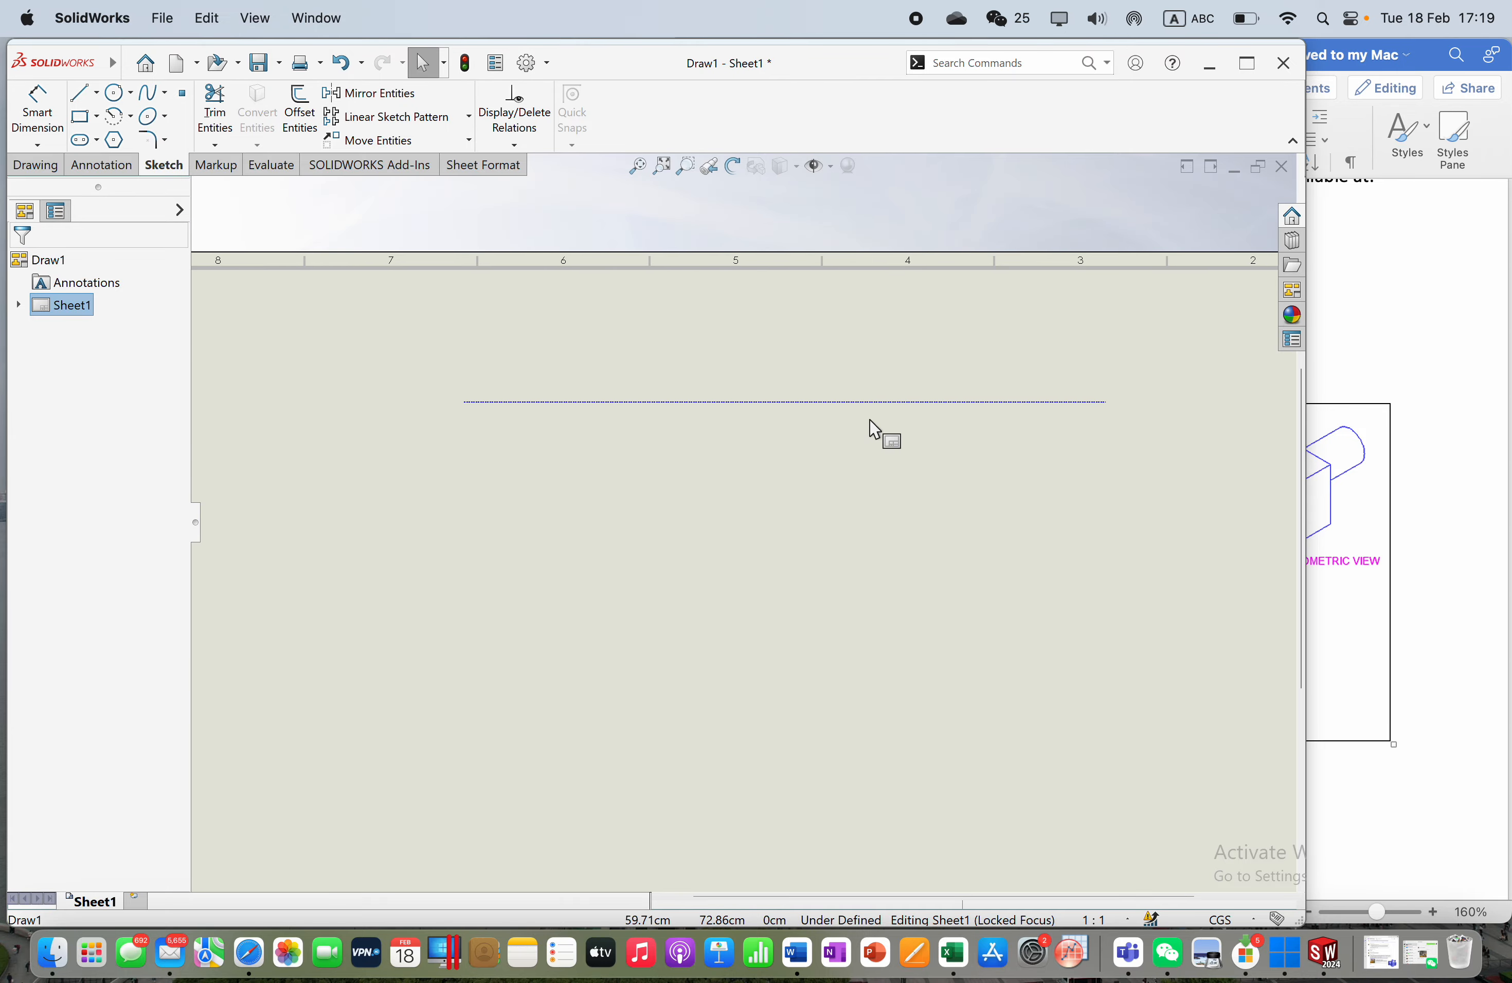
{"action": "scroll", "coordinate": [867, 418], "scroll_direction": "up", "scroll_amount": 8}
{"action": "scroll", "coordinate": [747, 535], "scroll_direction": "down", "scroll_amount": 8}
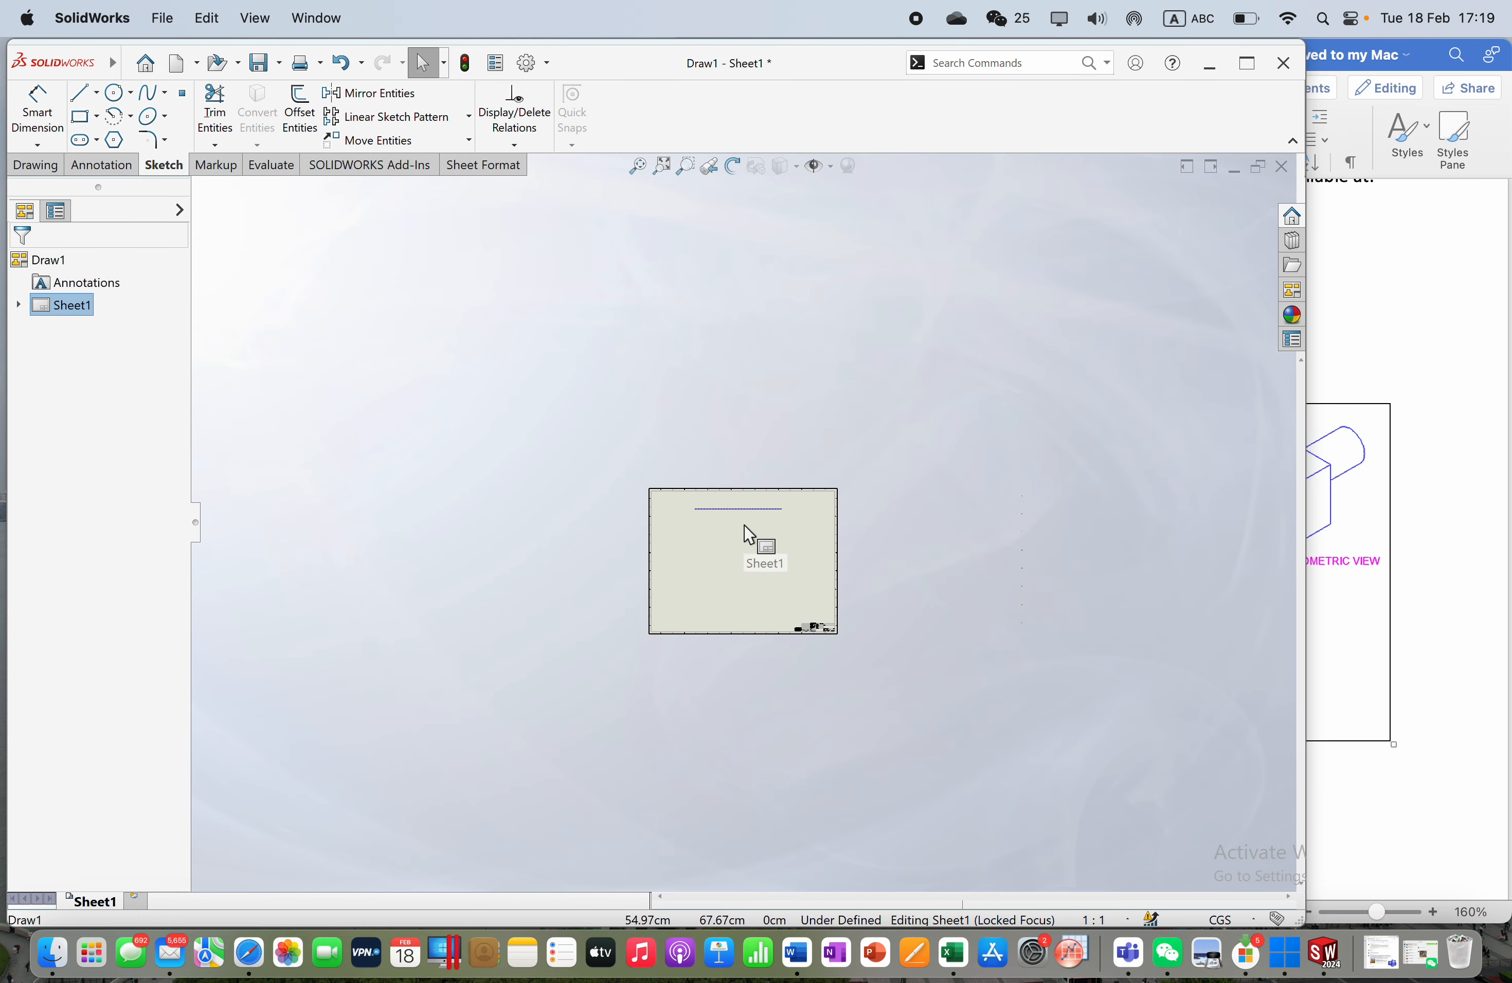
{"action": "scroll", "coordinate": [745, 524], "scroll_direction": "down", "scroll_amount": 6}
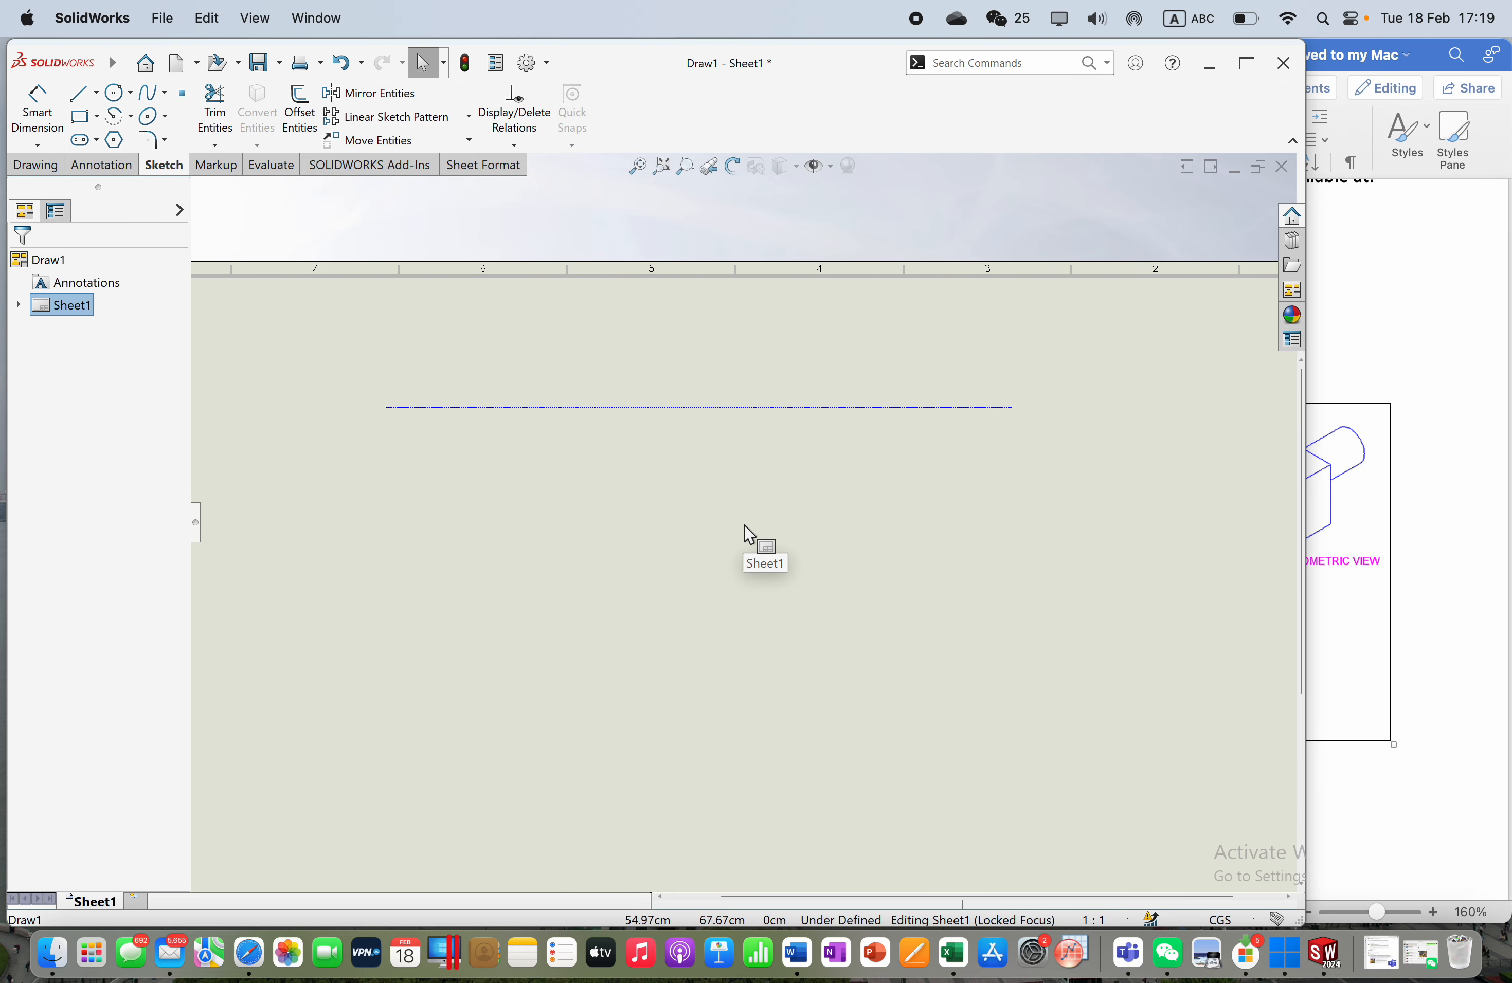
{"action": "scroll", "coordinate": [744, 524], "scroll_direction": "down", "scroll_amount": 1}
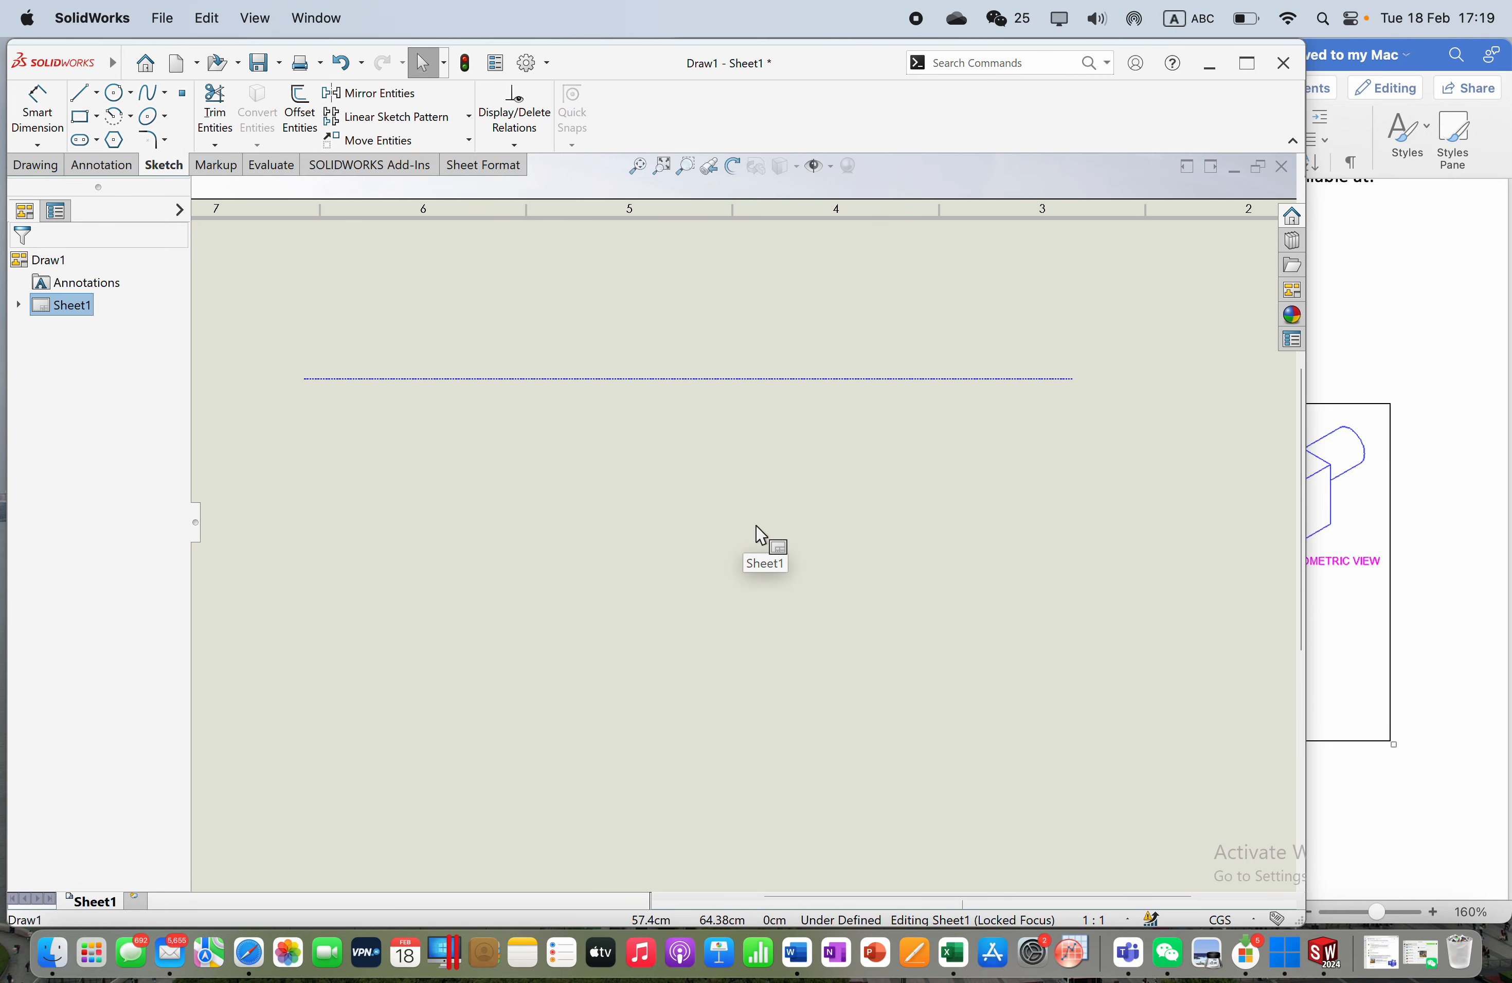
Step: Select the 52 cm horizontal line and bring up the Line Format tools through a command search for "line"
{"action": "scroll", "coordinate": [756, 525], "scroll_direction": "down", "scroll_amount": 2}
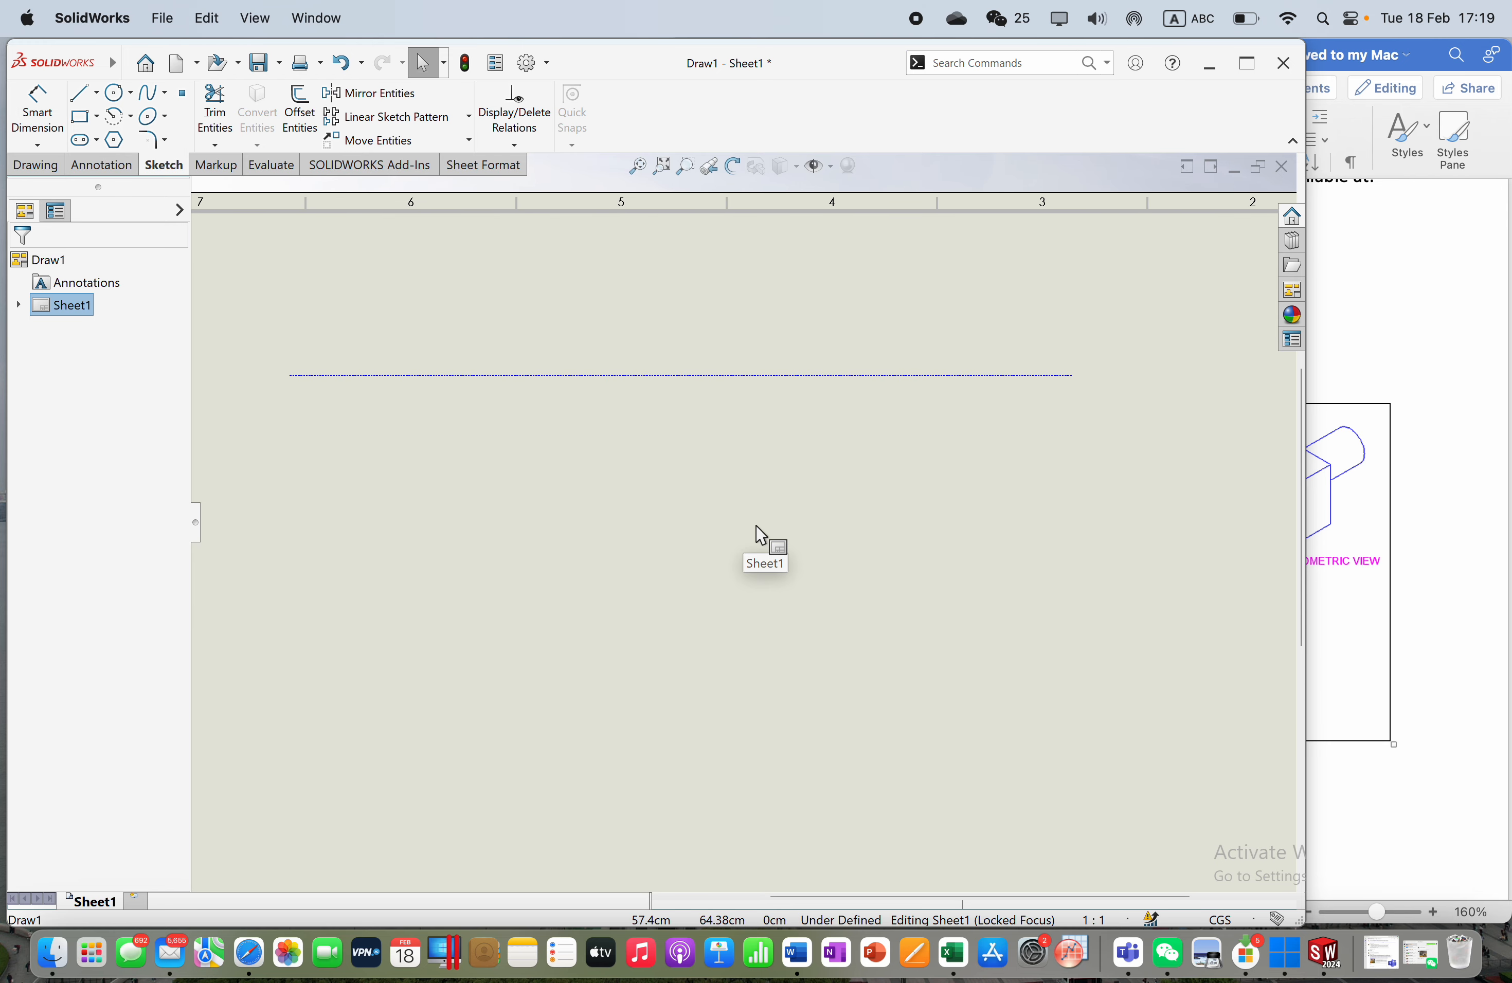
{"action": "right_click", "coordinate": [680, 457]}
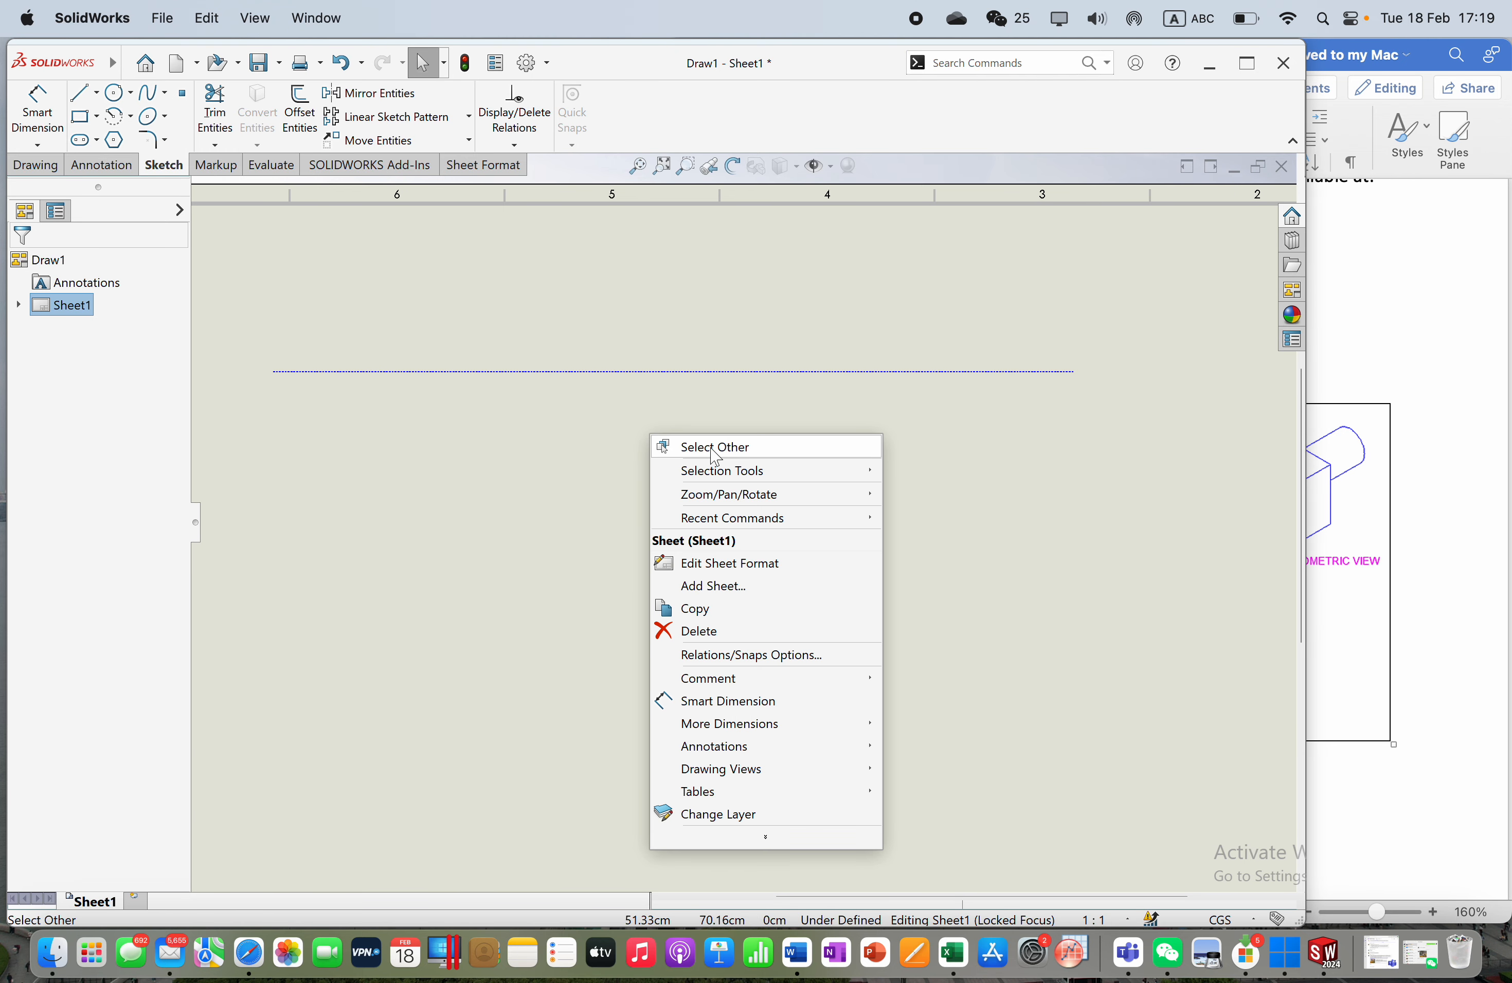
{"action": "mouse_move", "coordinate": [812, 497]}
{"action": "left_click", "coordinate": [977, 495]}
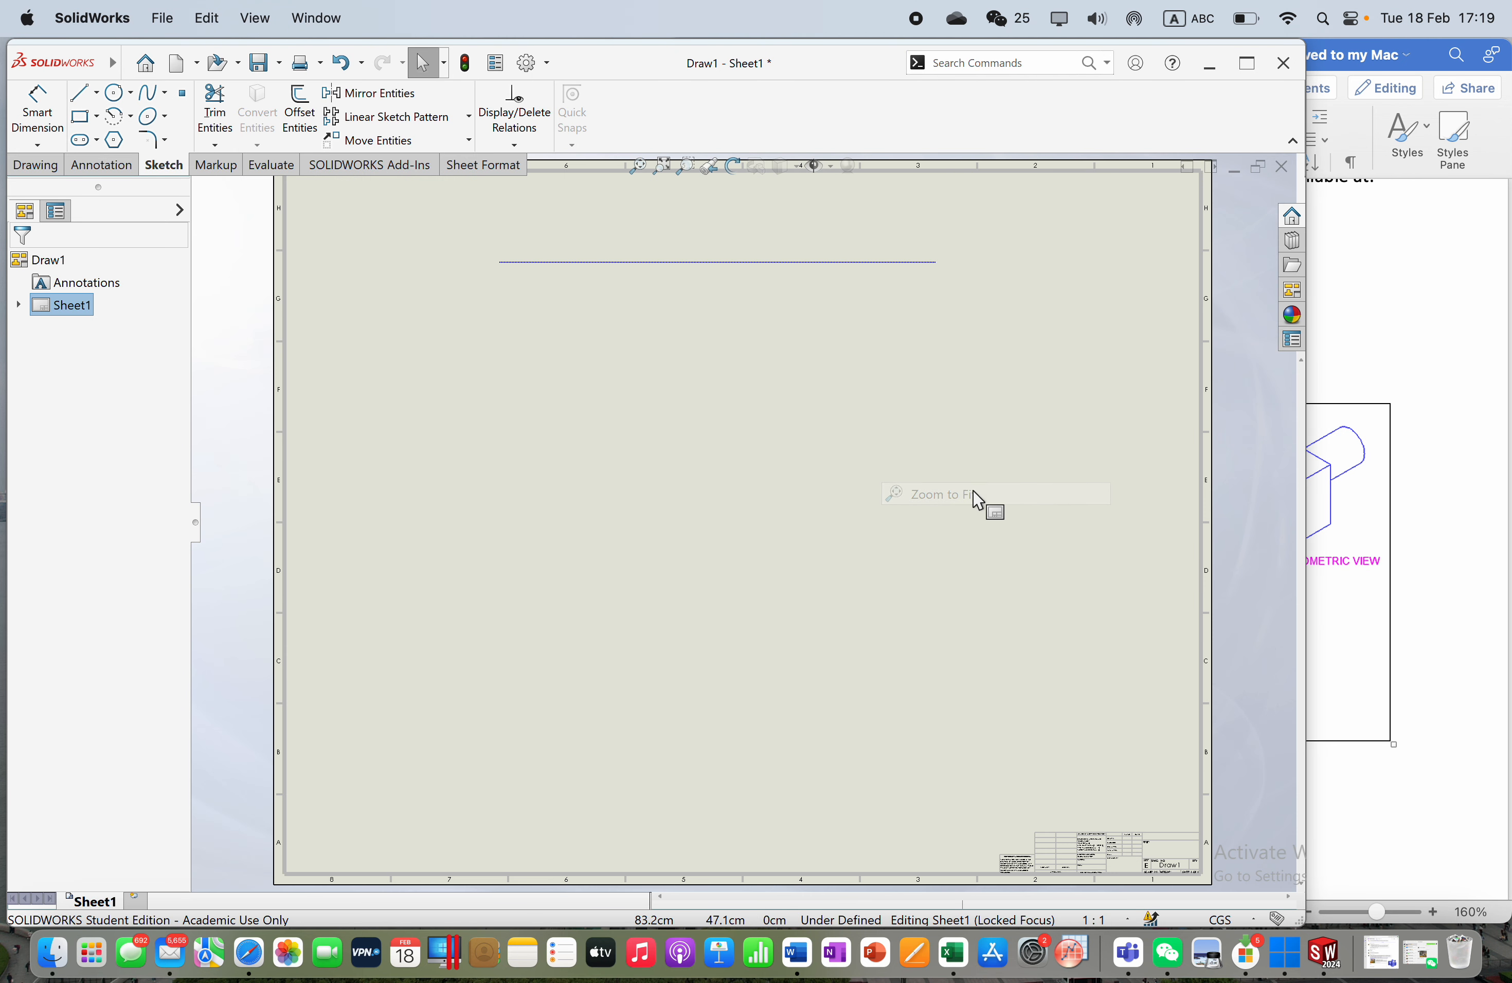
{"action": "right_click", "coordinate": [739, 298]}
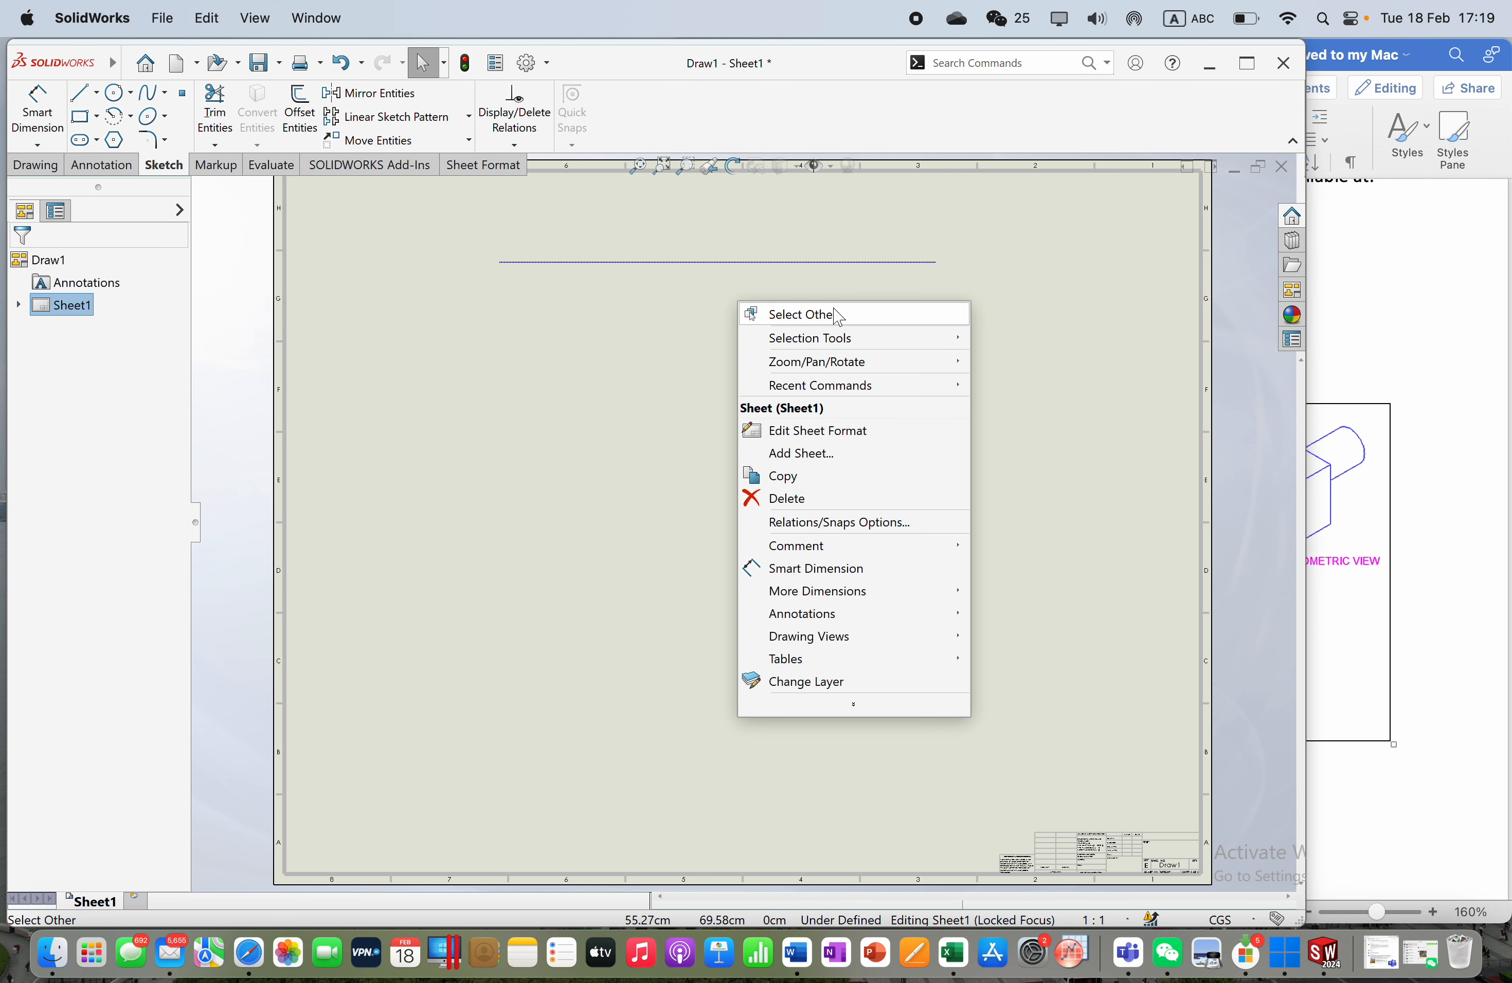
{"action": "left_click", "coordinate": [648, 317]}
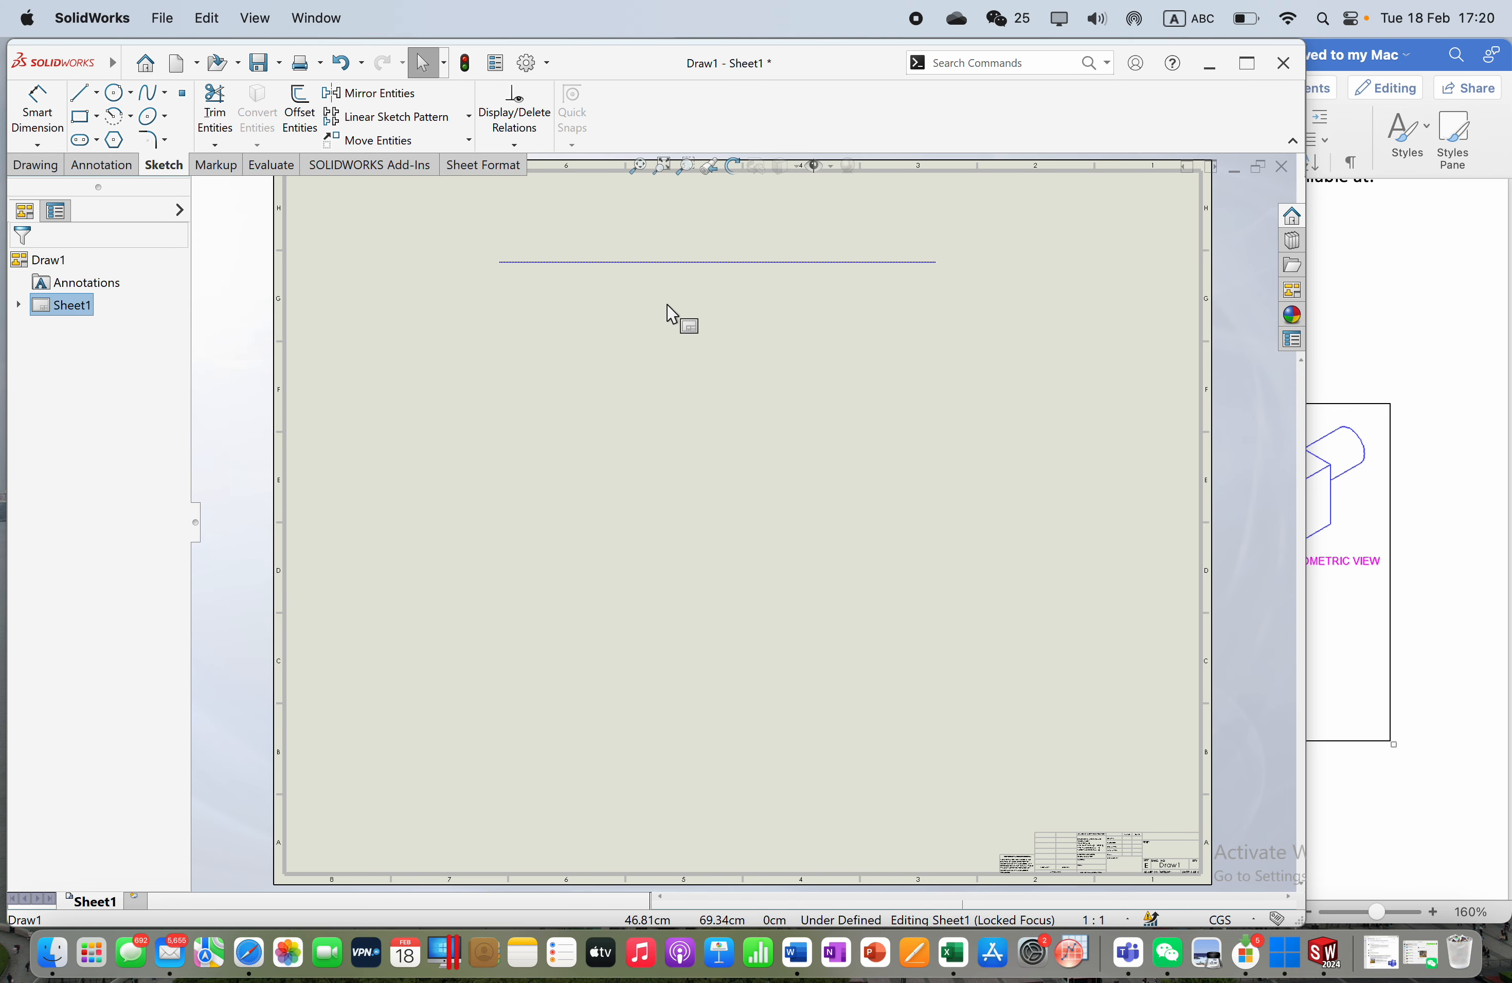
{"action": "left_click", "coordinate": [686, 262]}
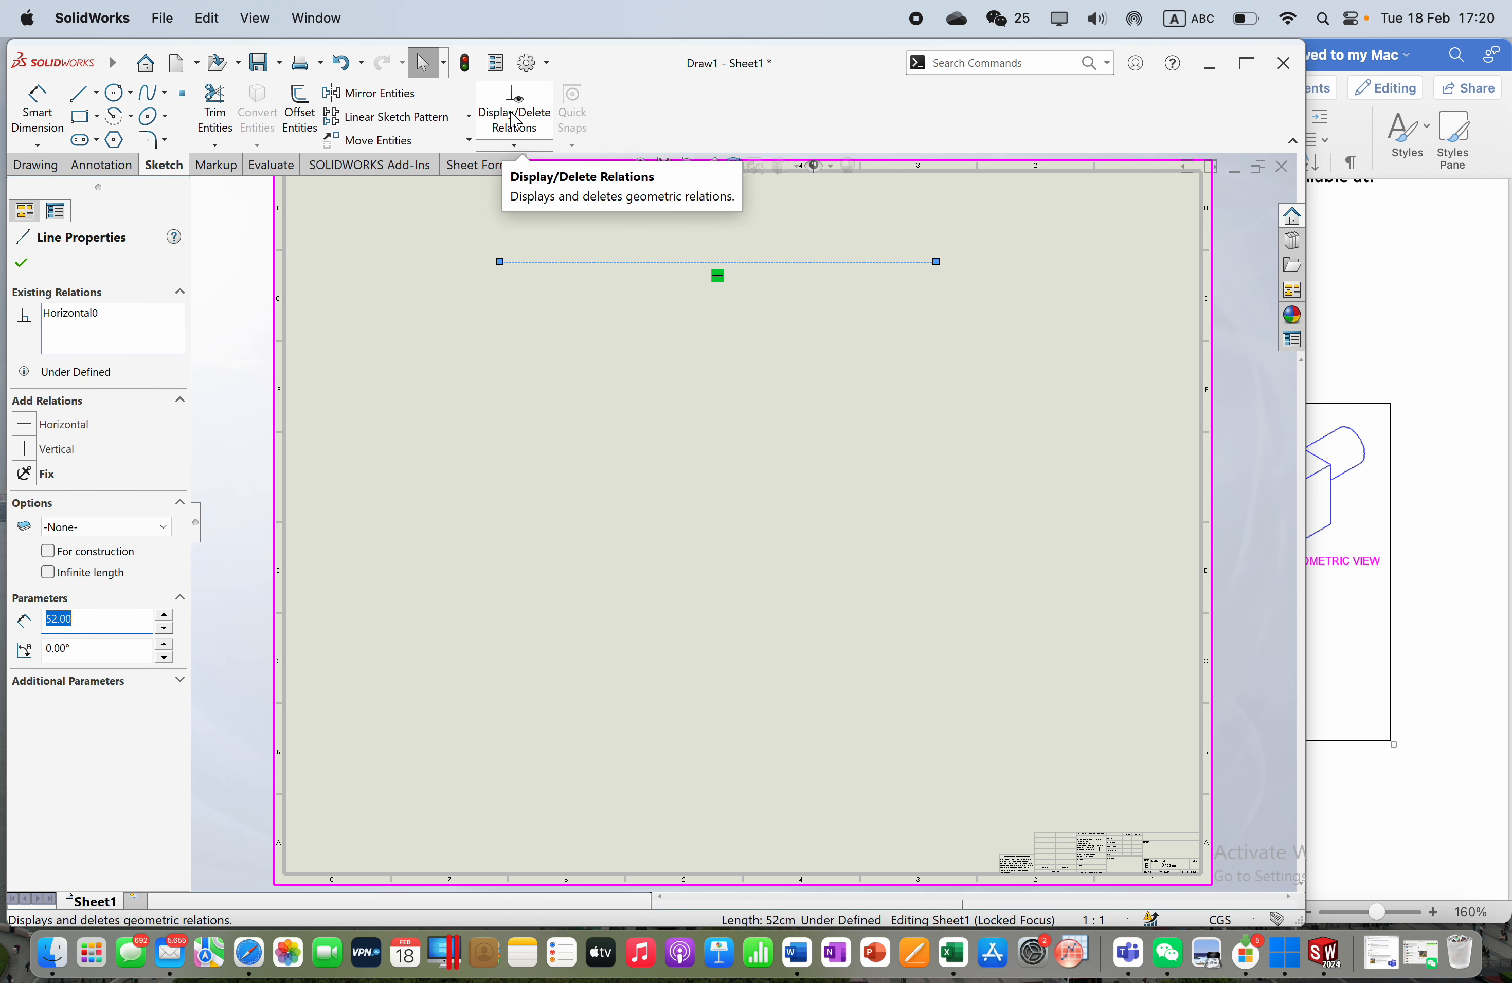
{"action": "left_click", "coordinate": [977, 61]}
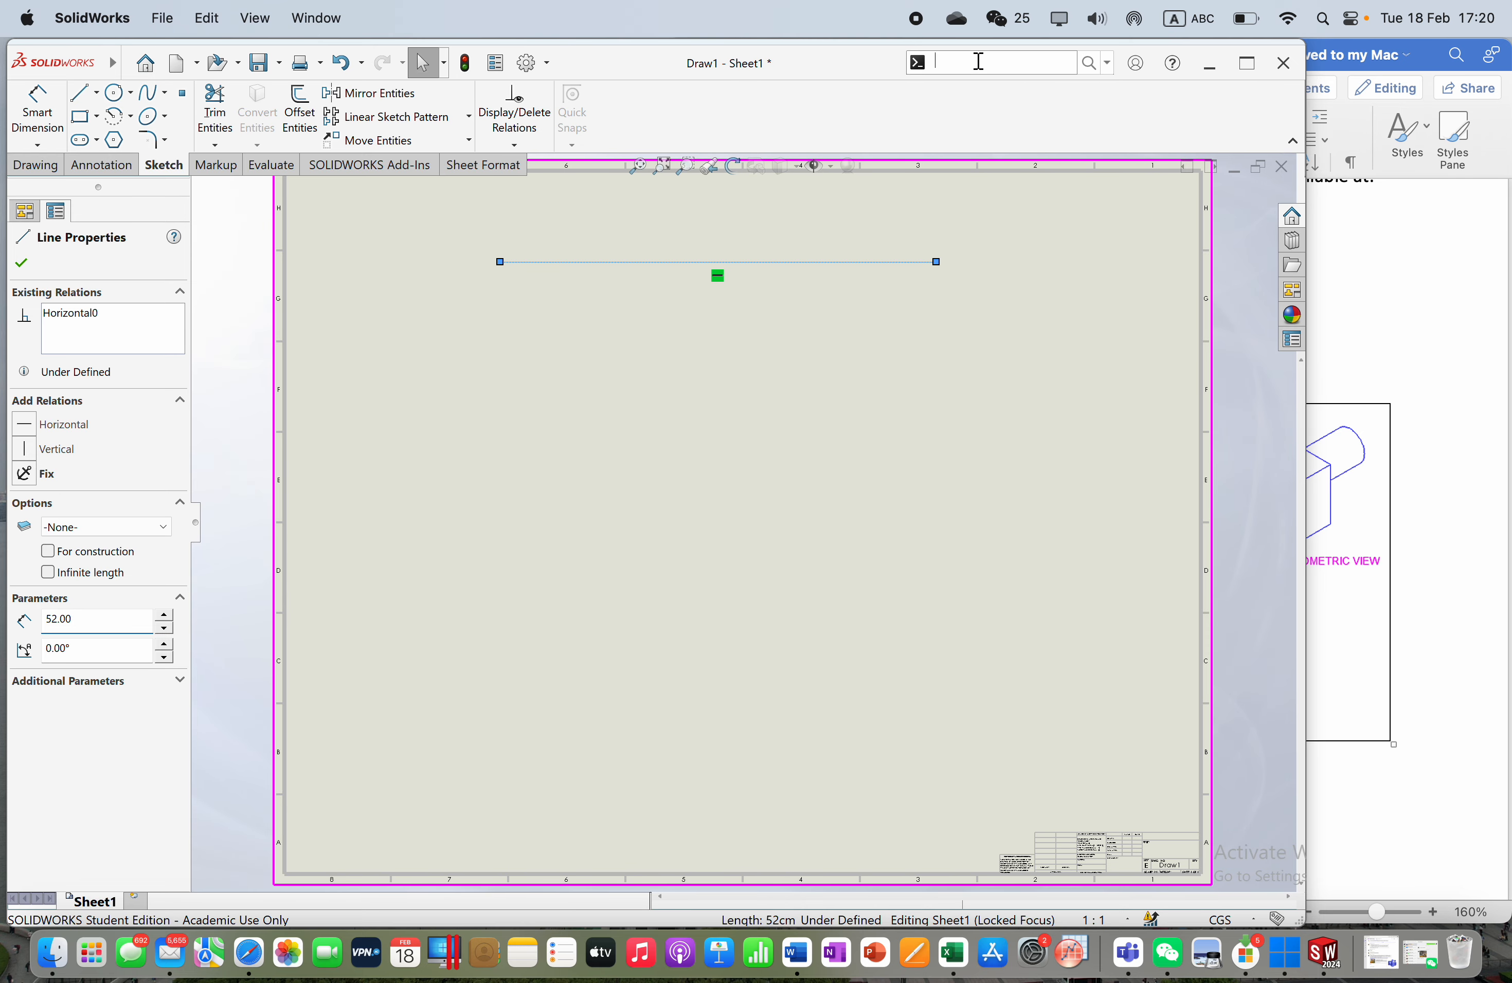
{"action": "type", "text": "line"}
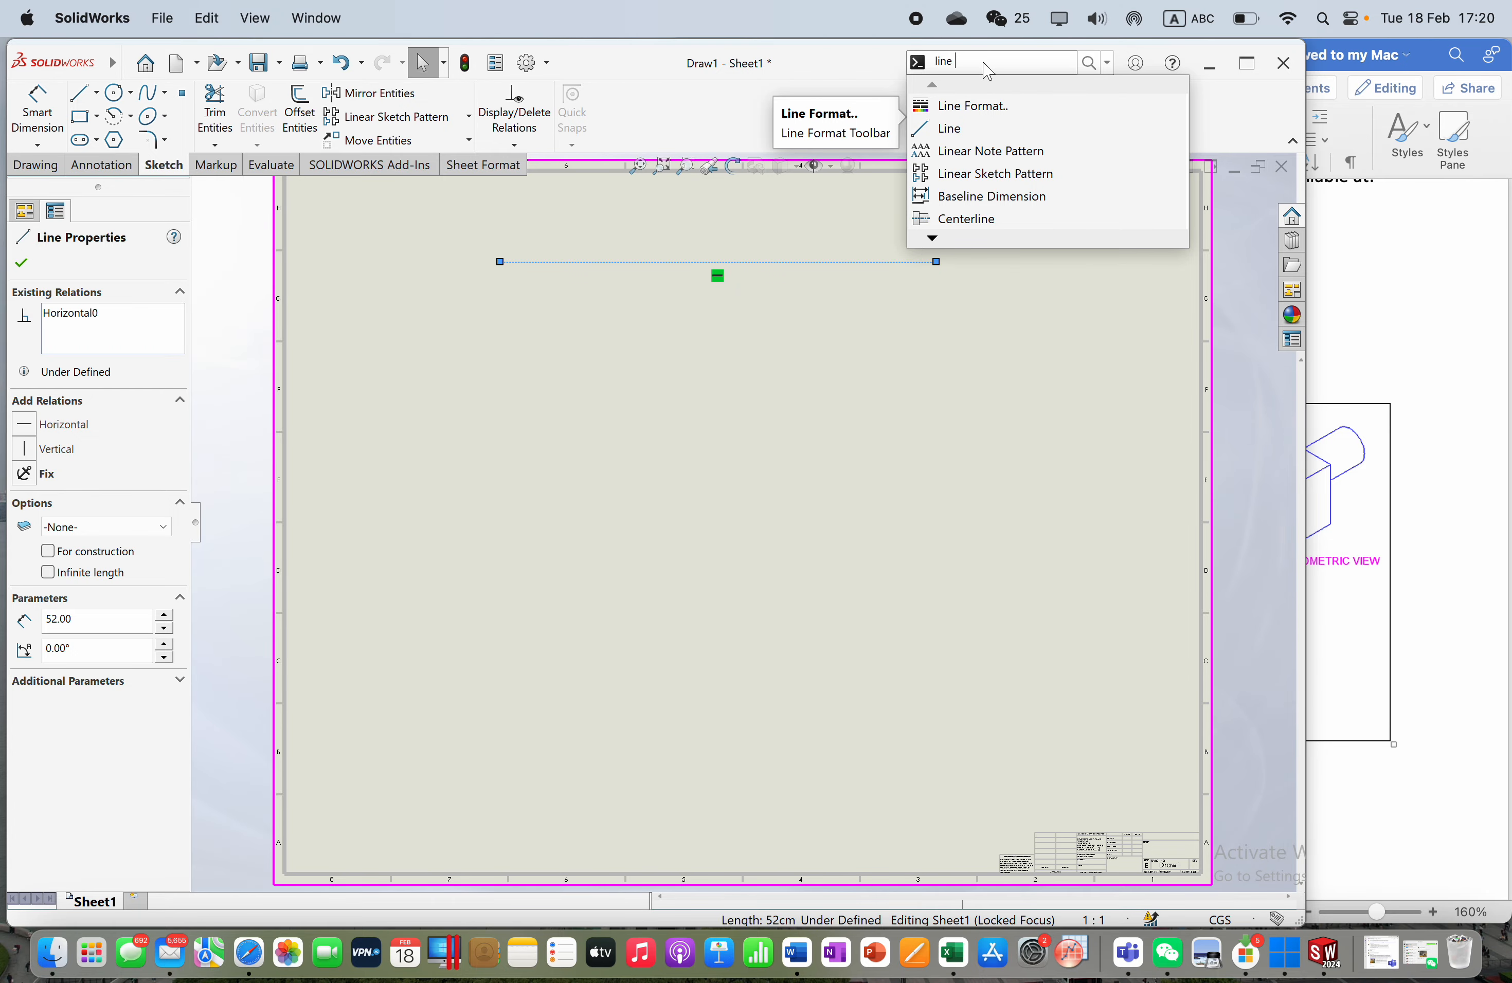
{"action": "left_click", "coordinate": [973, 106]}
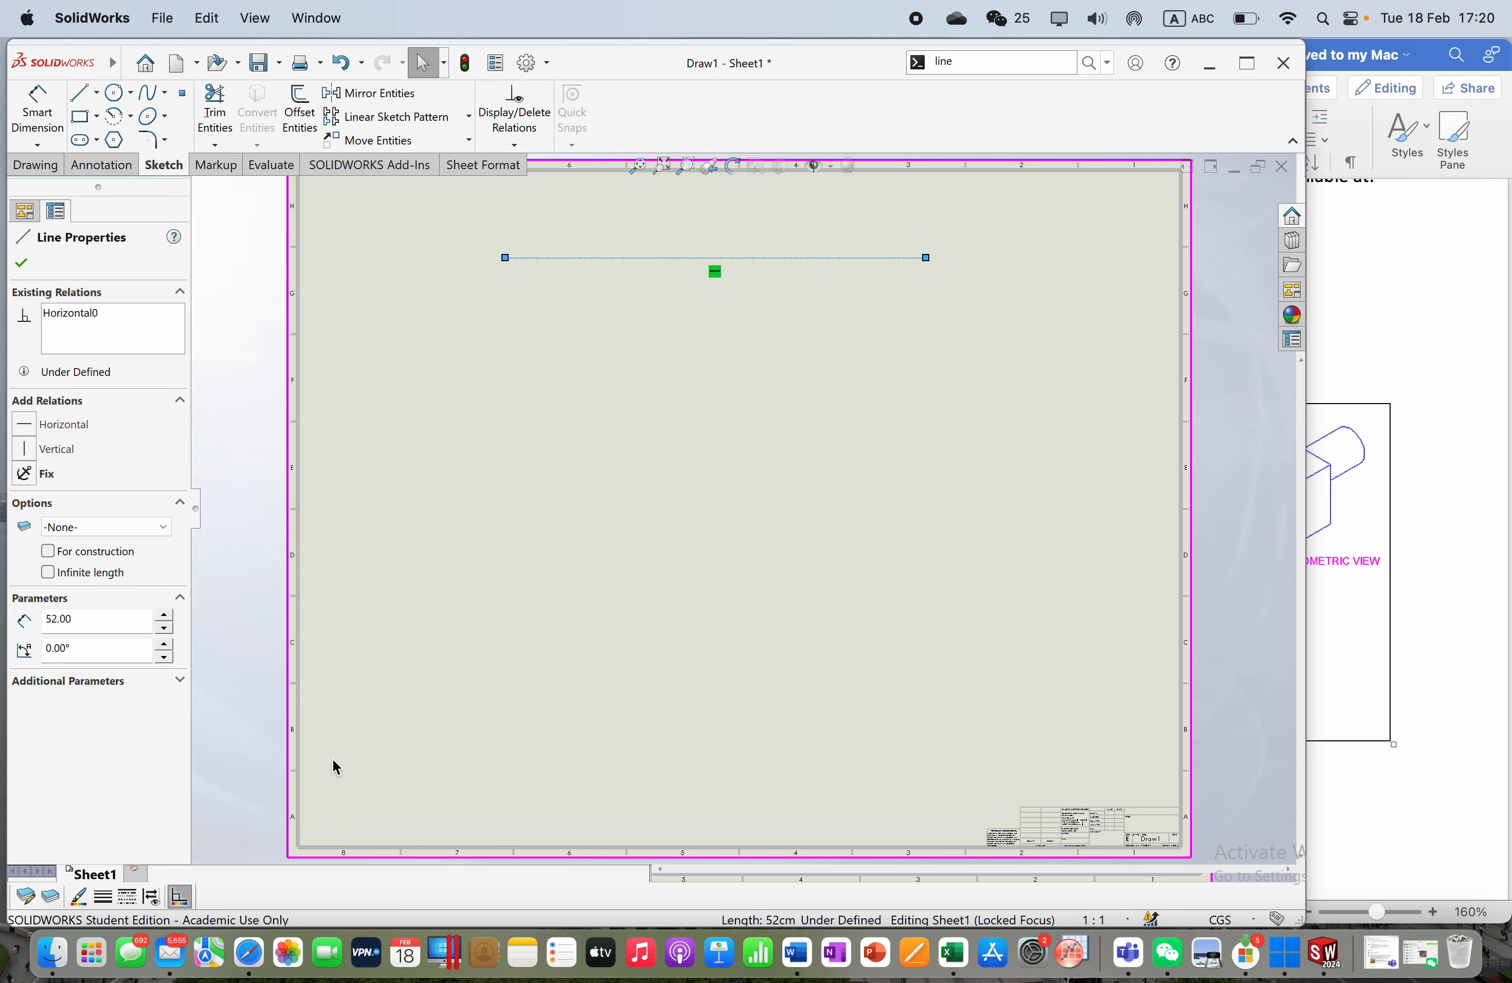
Step: Set the horizontal line's thickness to 0.35 mm and its colour to black
{"action": "left_click", "coordinate": [102, 898]}
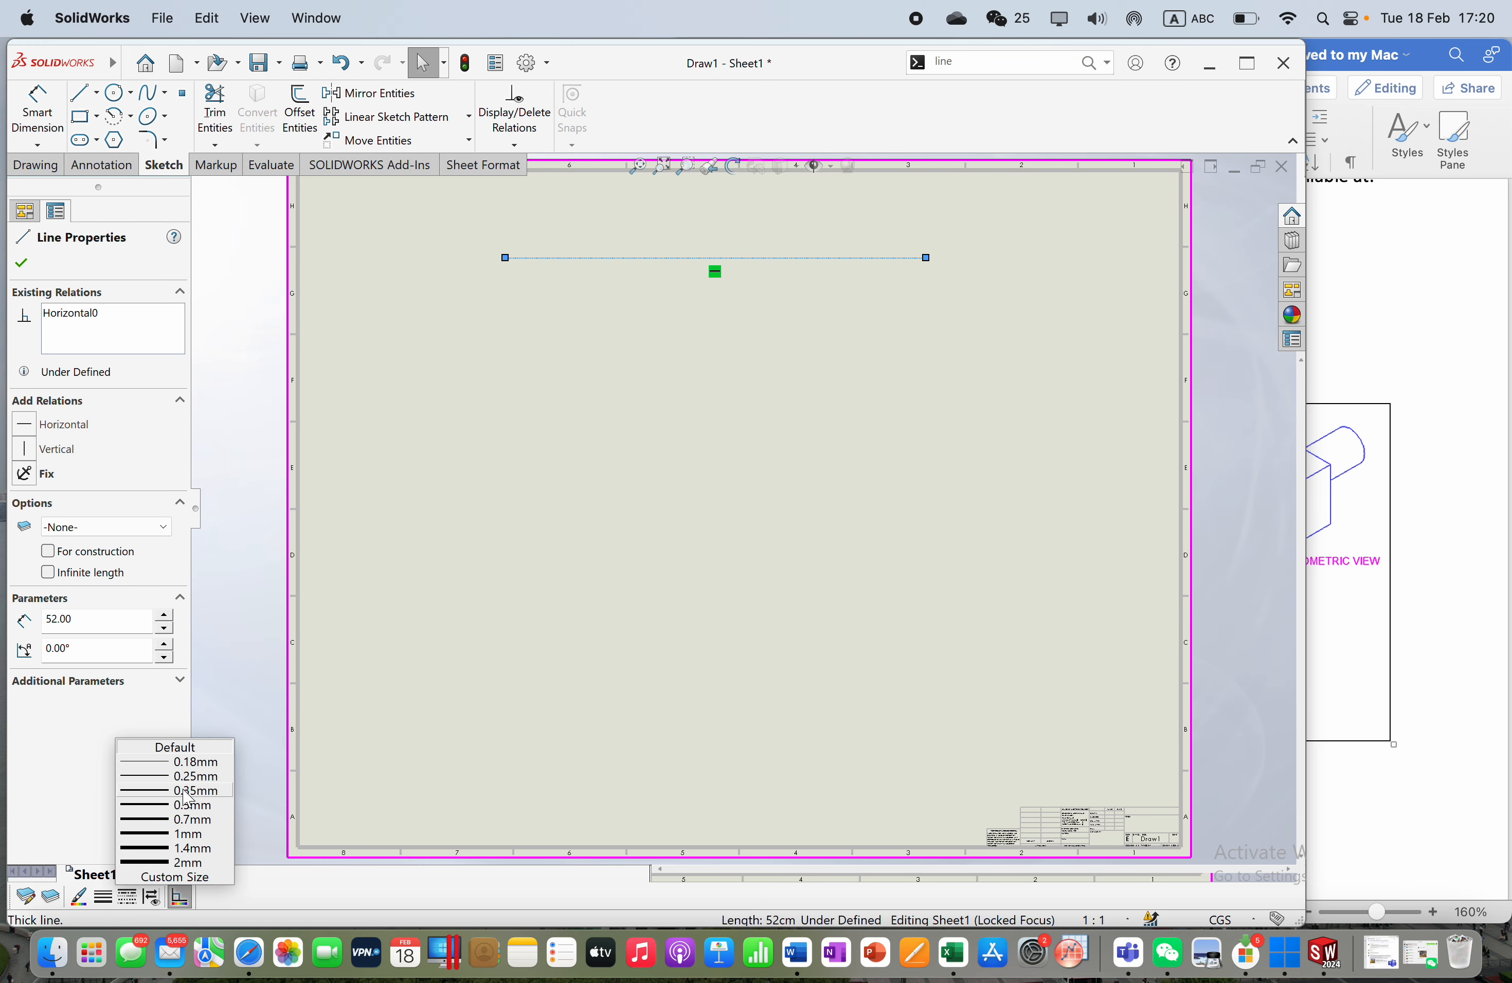
{"action": "left_click", "coordinate": [164, 792]}
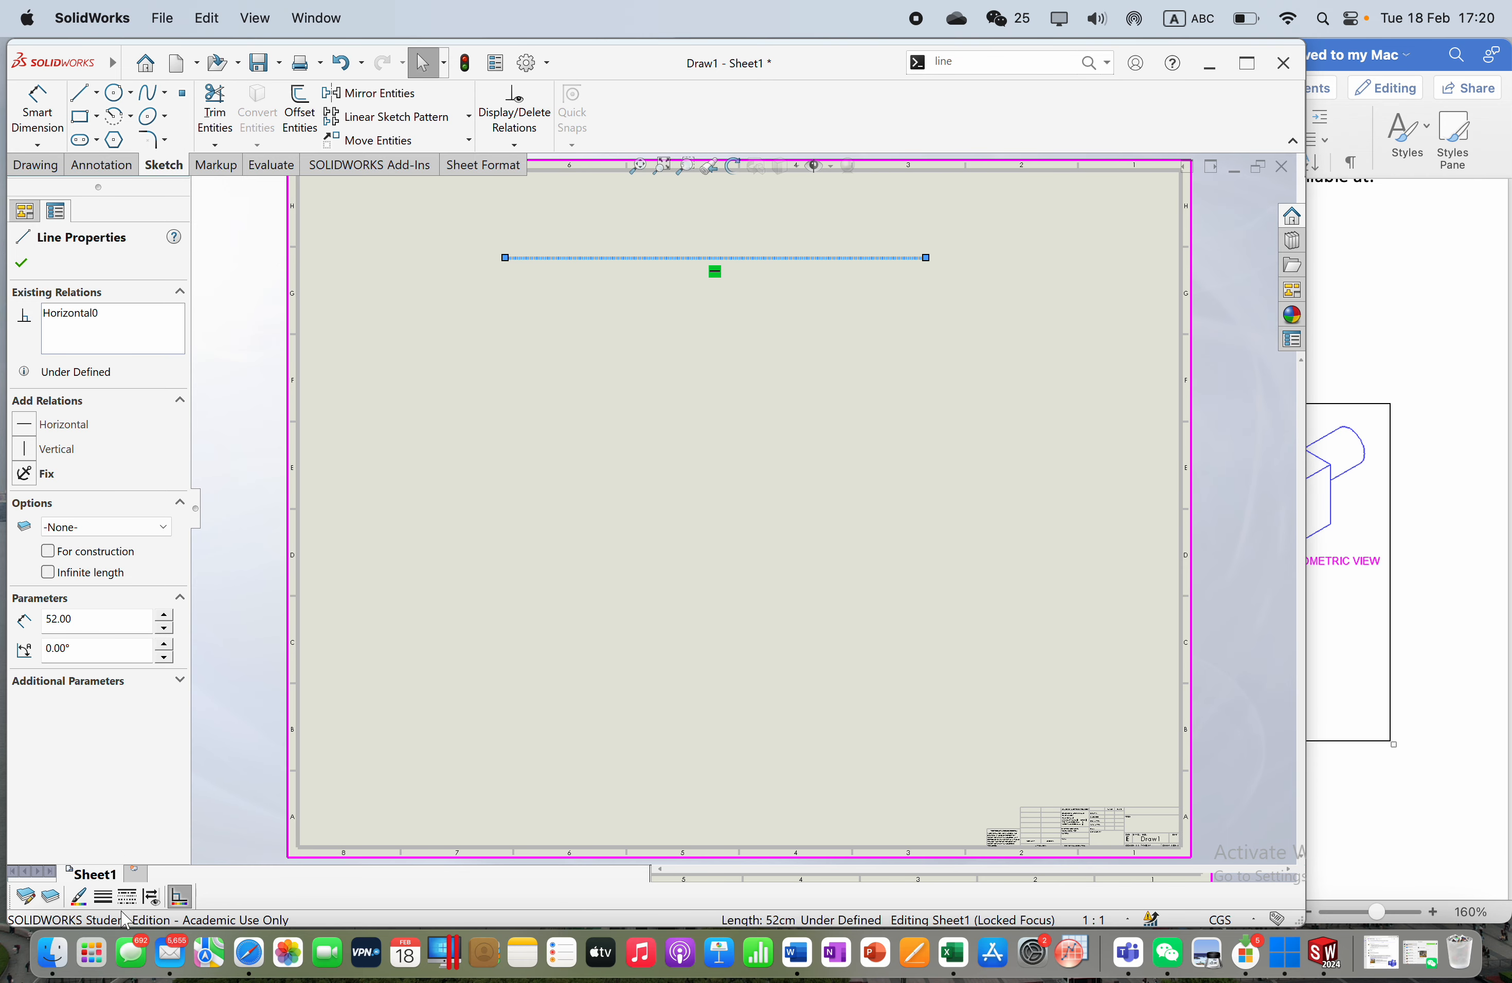
{"action": "left_click", "coordinate": [78, 897]}
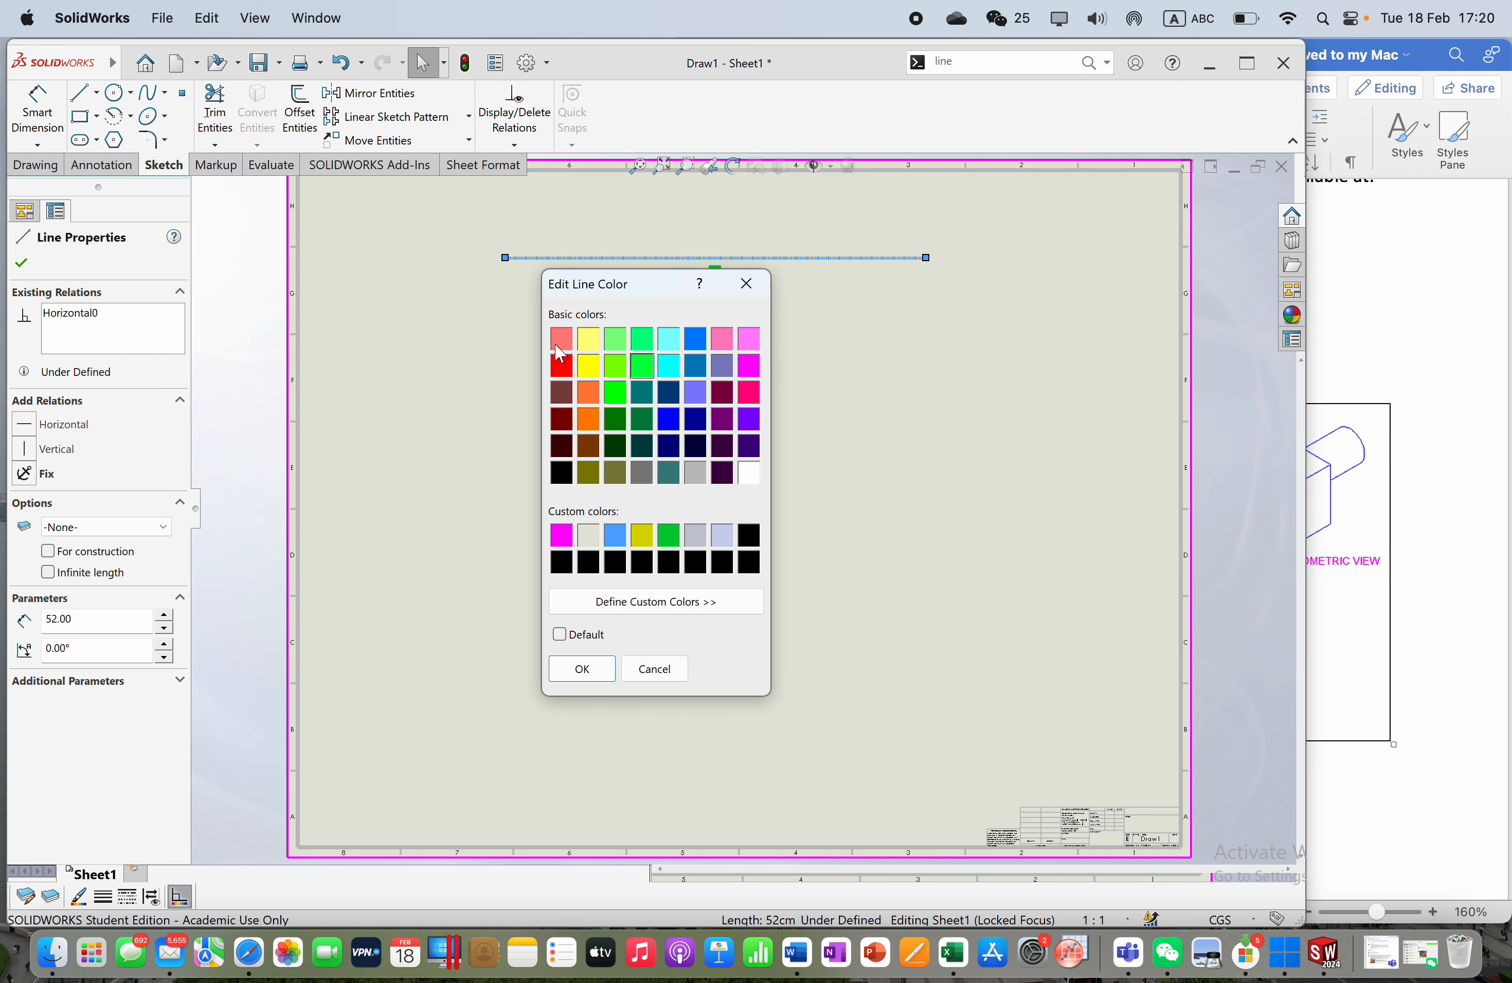
{"action": "left_click", "coordinate": [740, 539]}
{"action": "left_click", "coordinate": [582, 669]}
{"action": "left_click", "coordinate": [800, 331]}
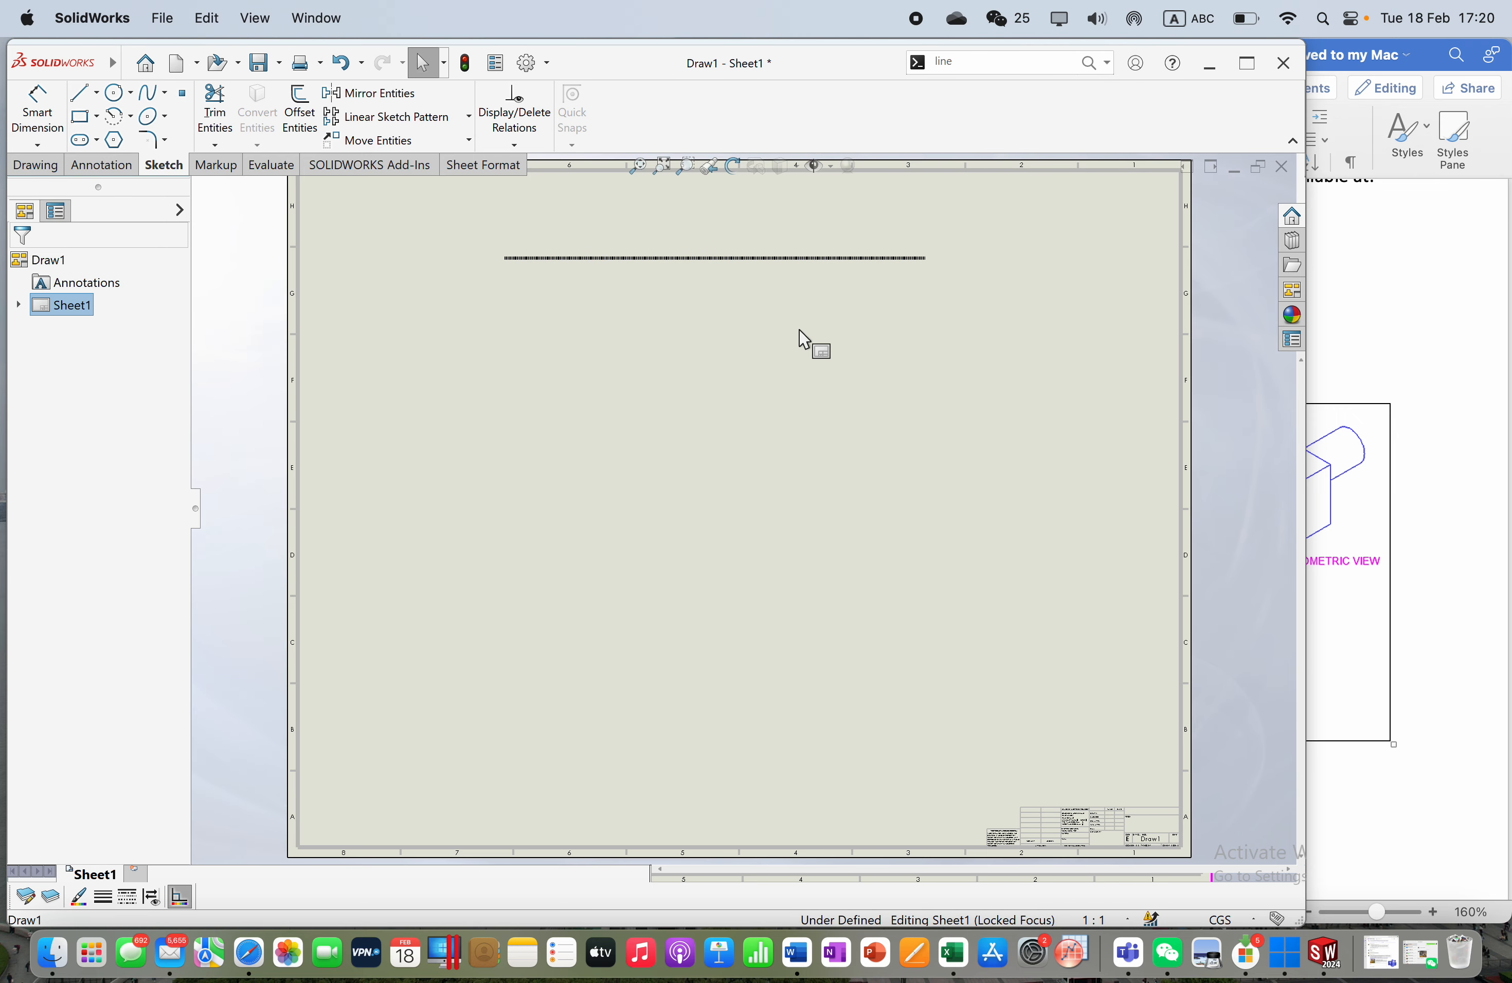
Step: Change the horizontal line's style to Solid
{"action": "left_click", "coordinate": [710, 259]}
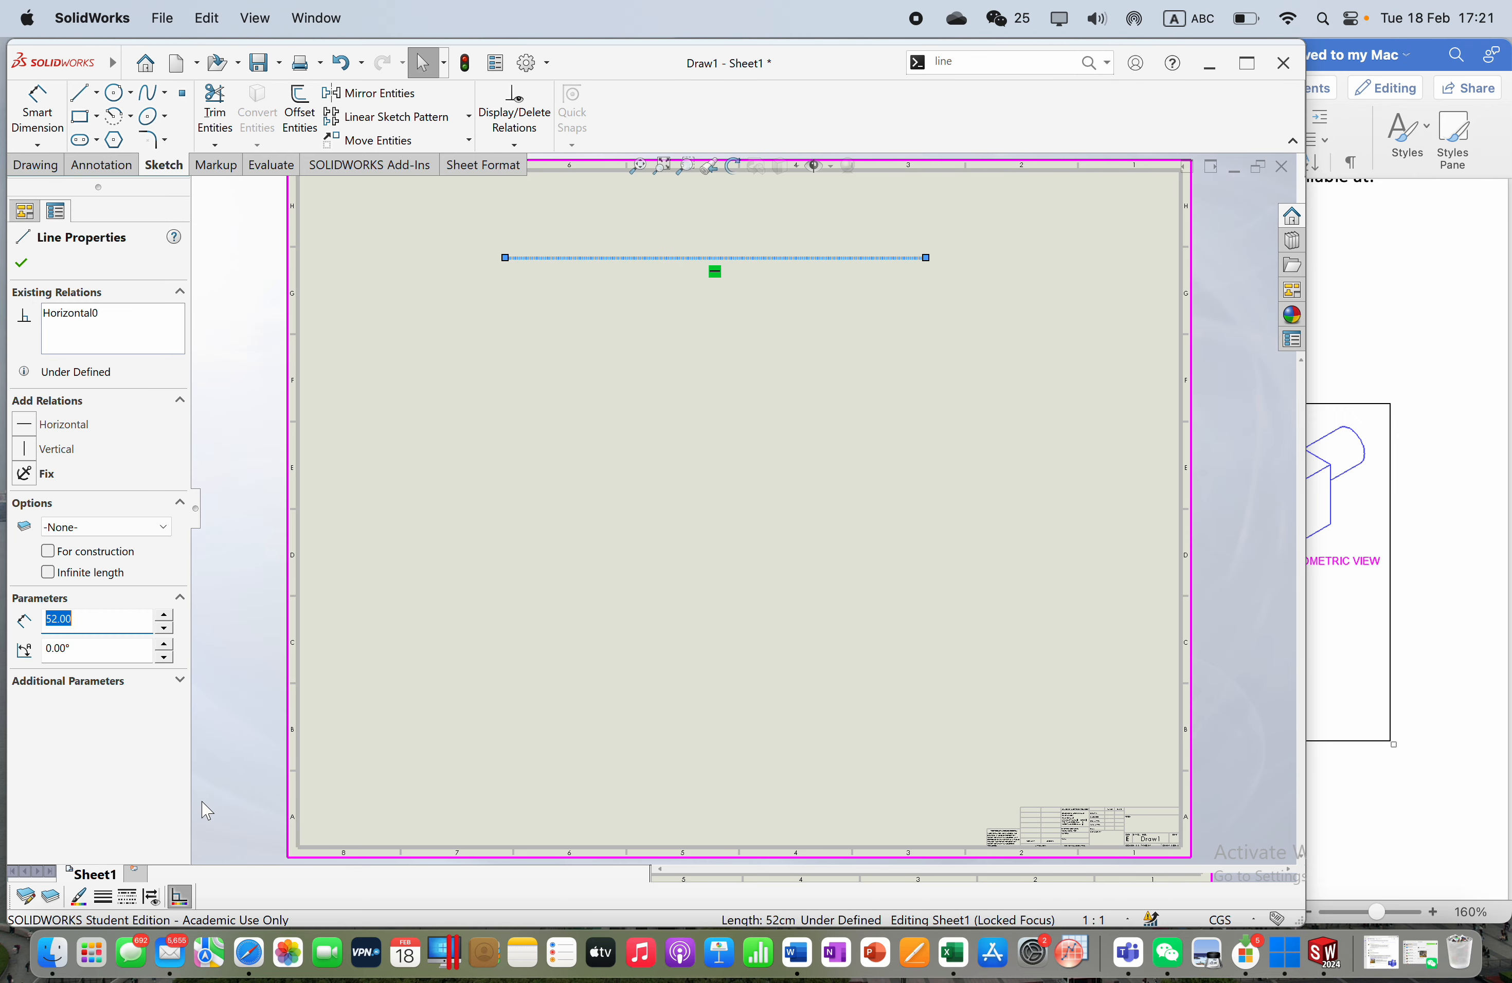
{"action": "left_click", "coordinate": [127, 896]}
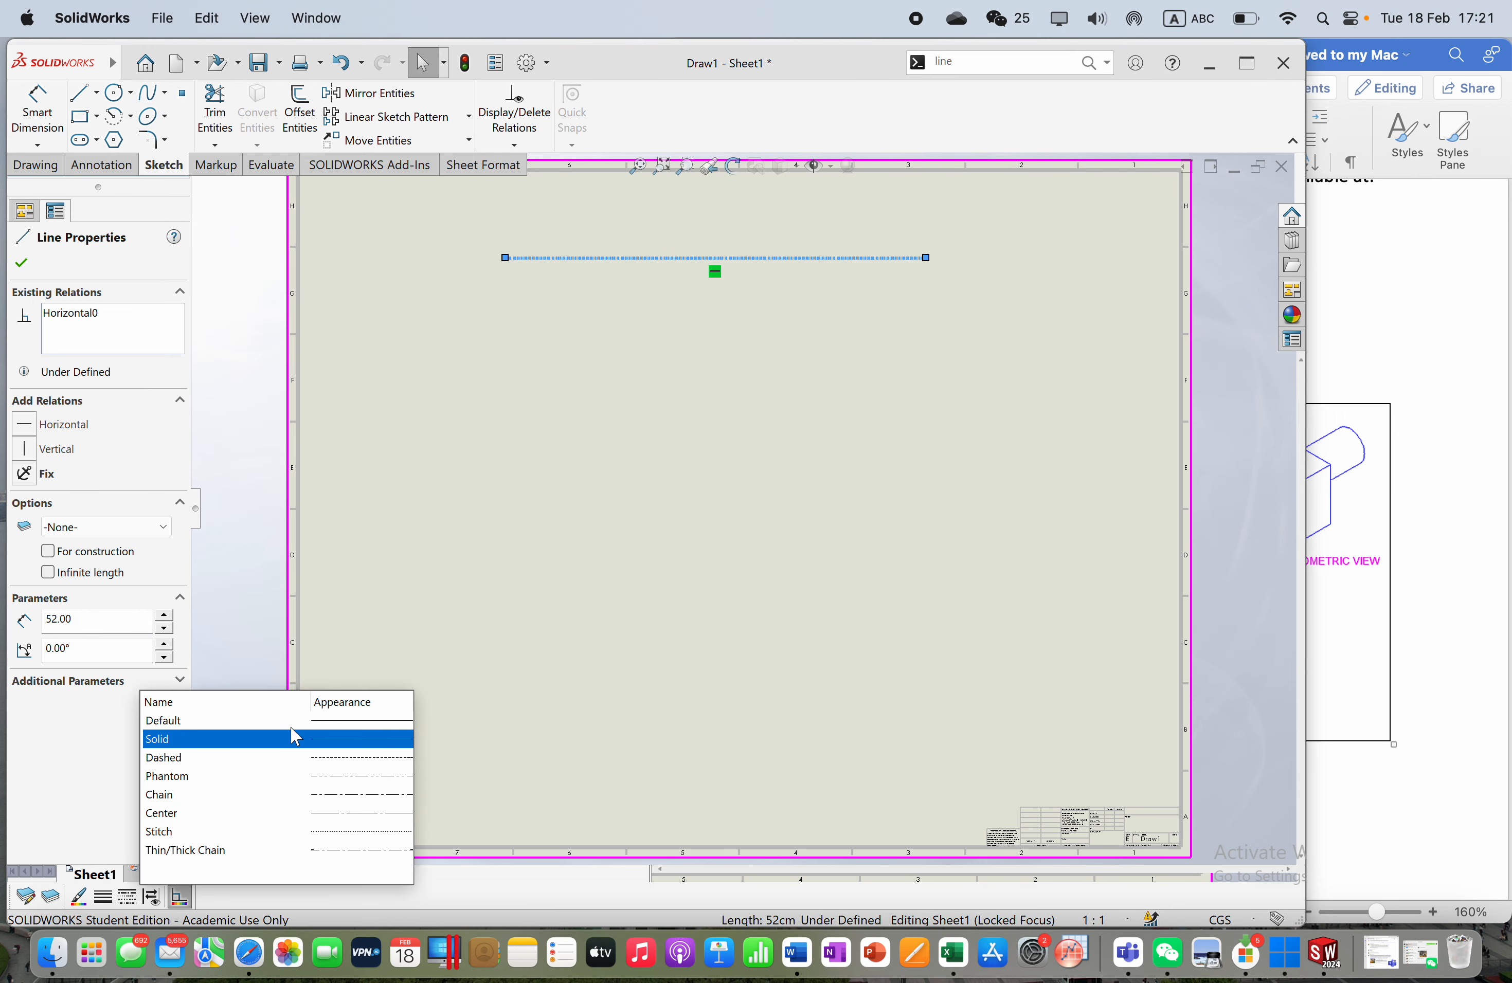
{"action": "left_click", "coordinate": [284, 738]}
{"action": "left_click", "coordinate": [625, 493]}
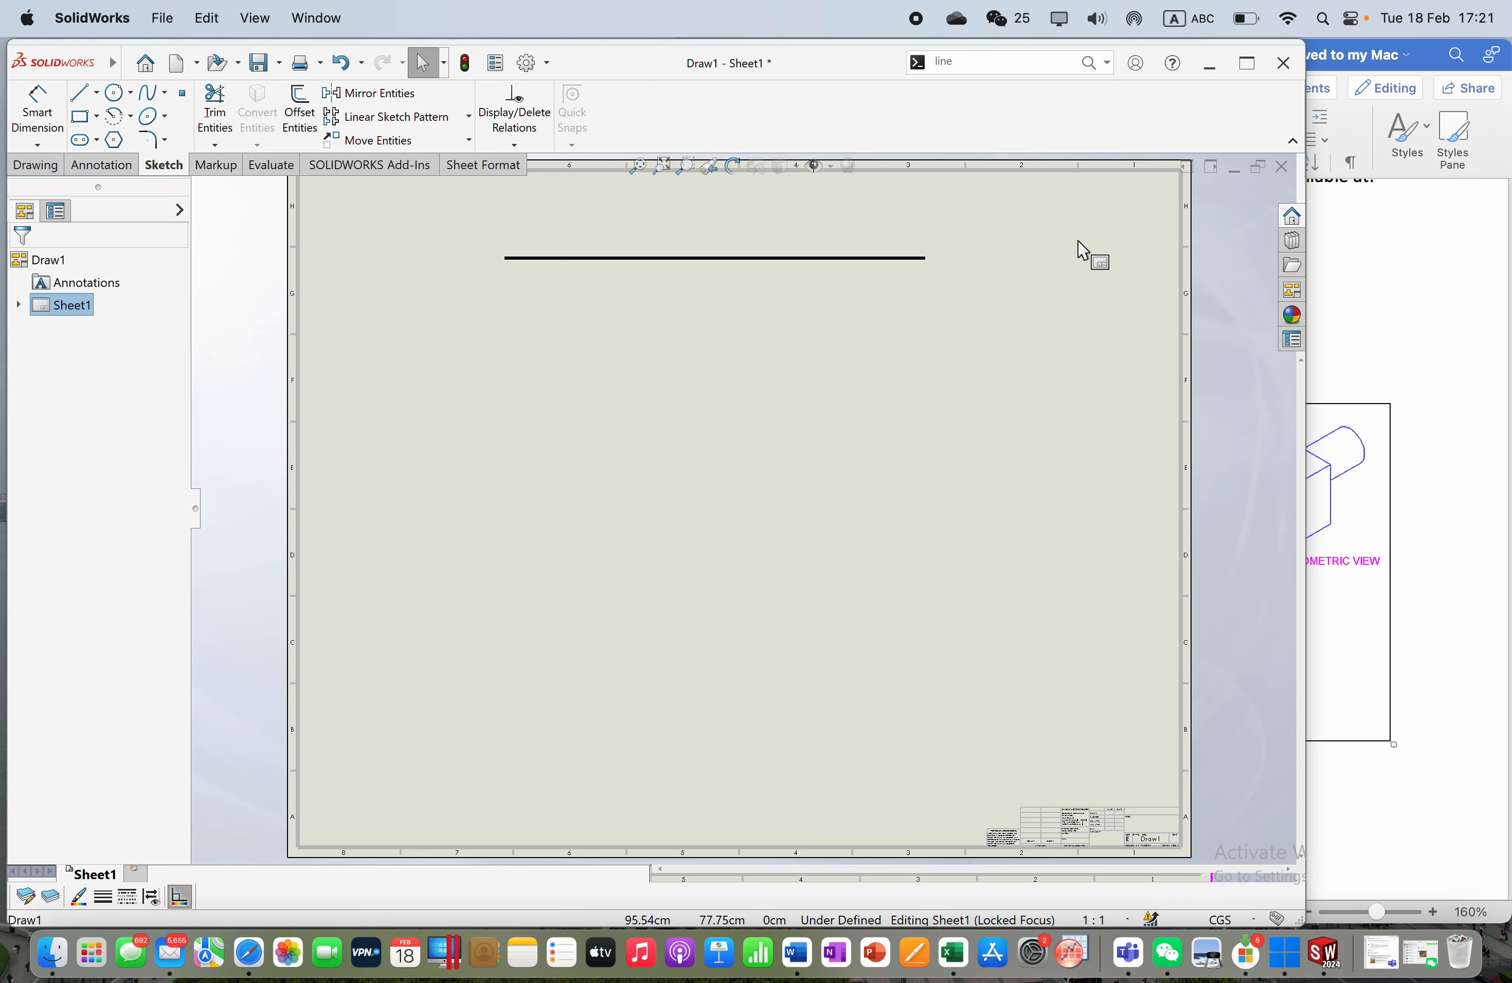
Step: Consult the handbook's top view in Word, and in SOLIDWORKS sketch a vertical line about 13.2 cm long down from the horizontal line's left end
{"action": "left_click", "coordinate": [1363, 357]}
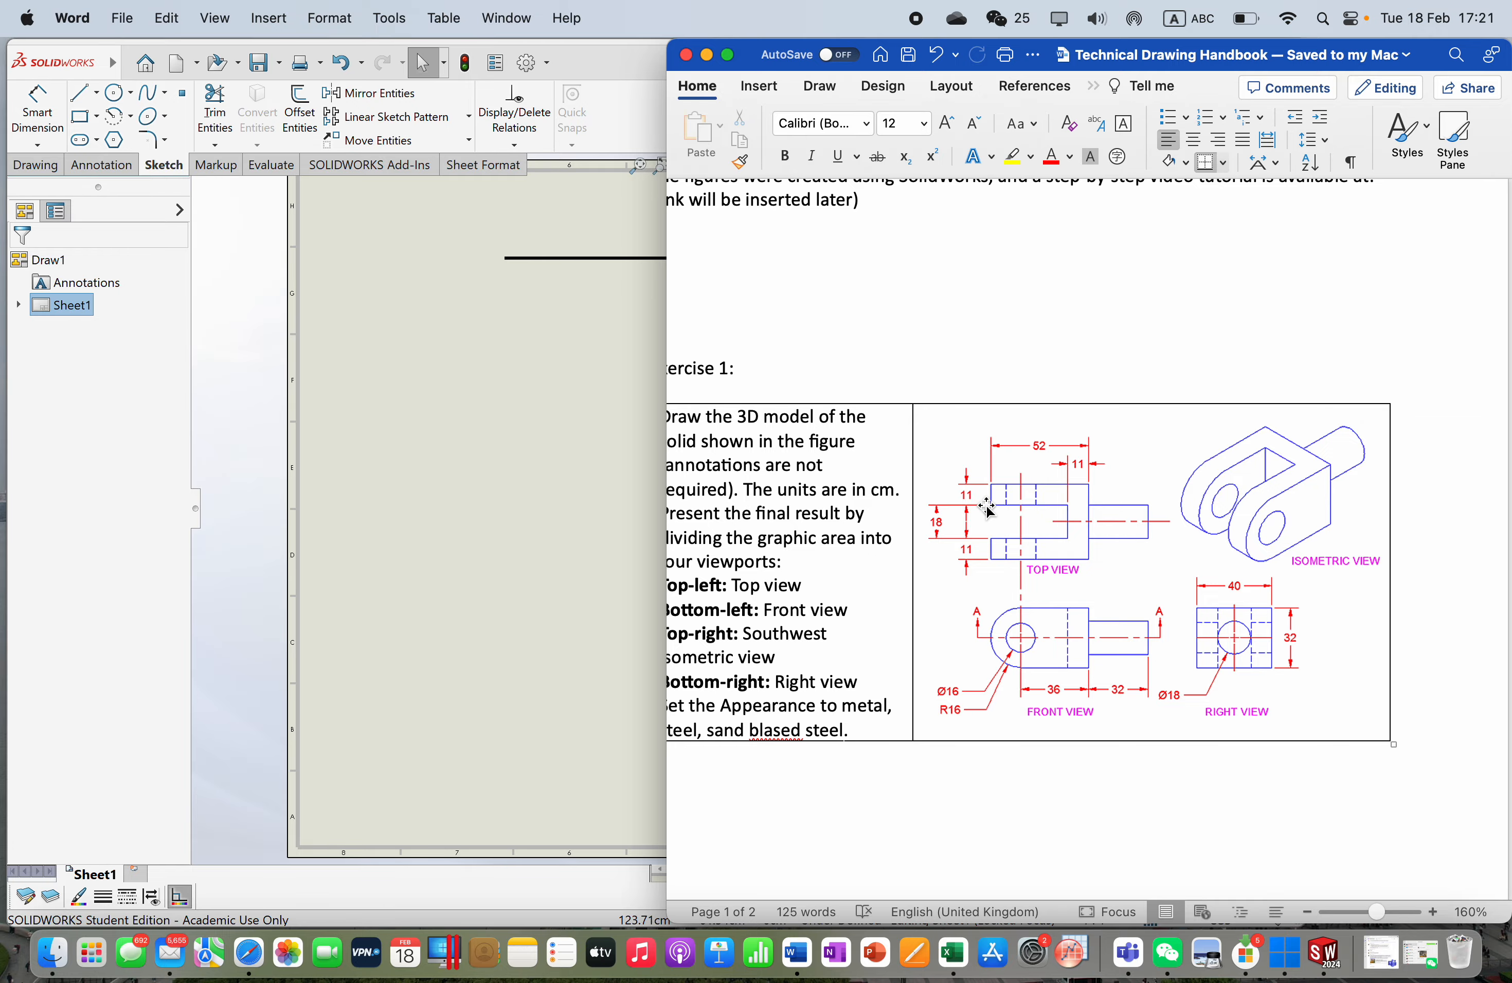
{"action": "left_click", "coordinate": [500, 416]}
{"action": "key", "text": "l"}
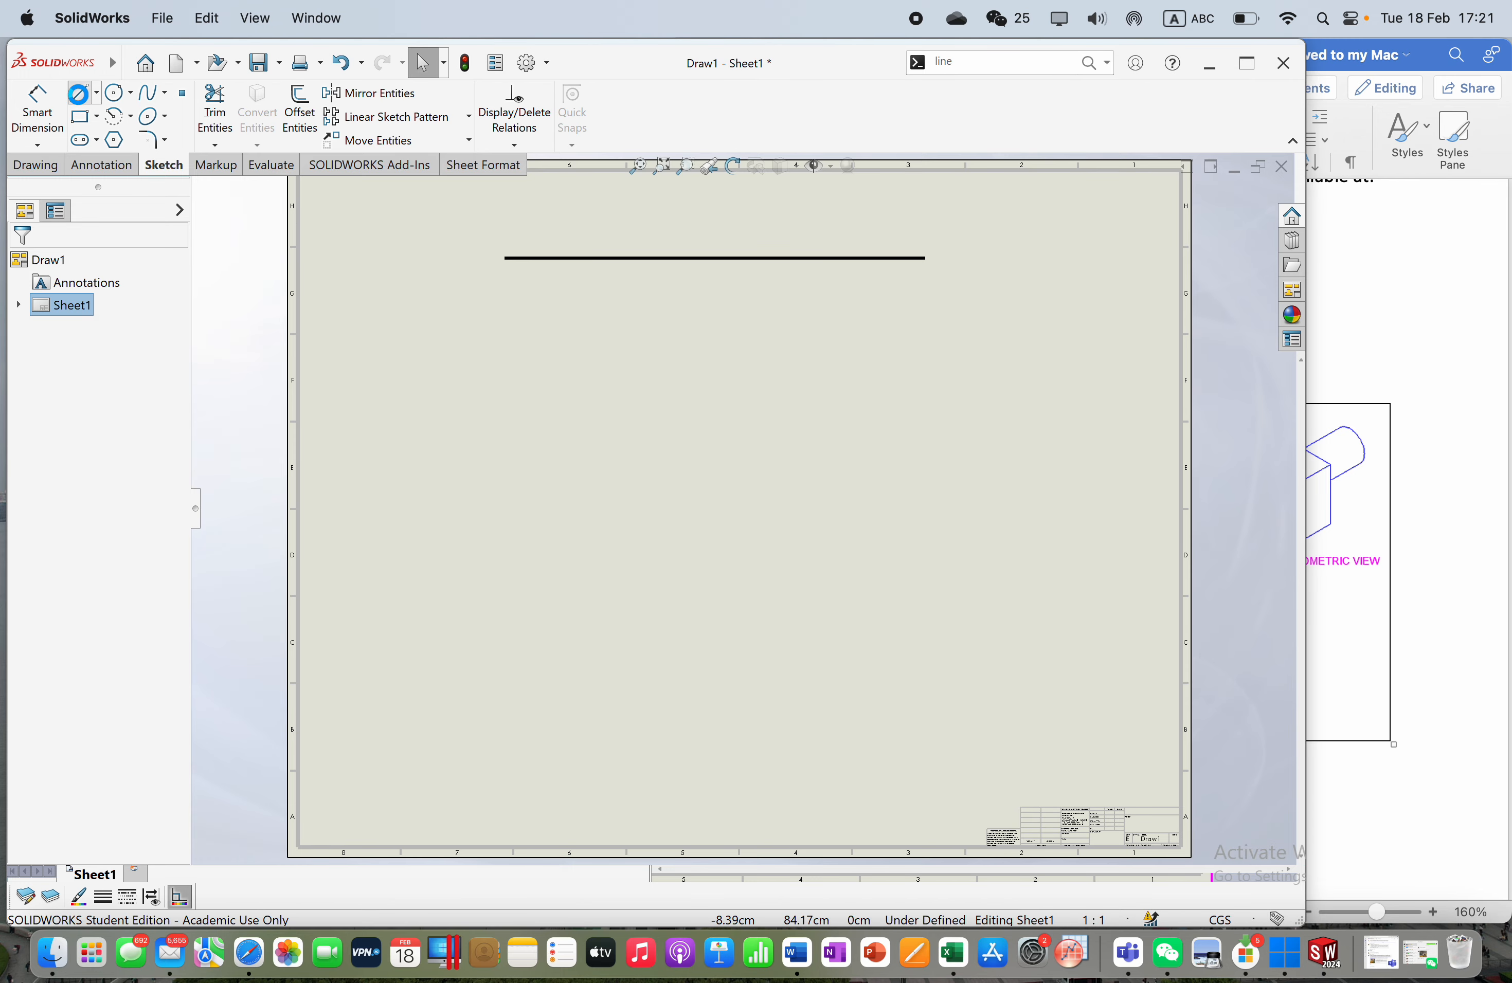
{"action": "left_click", "coordinate": [504, 258]}
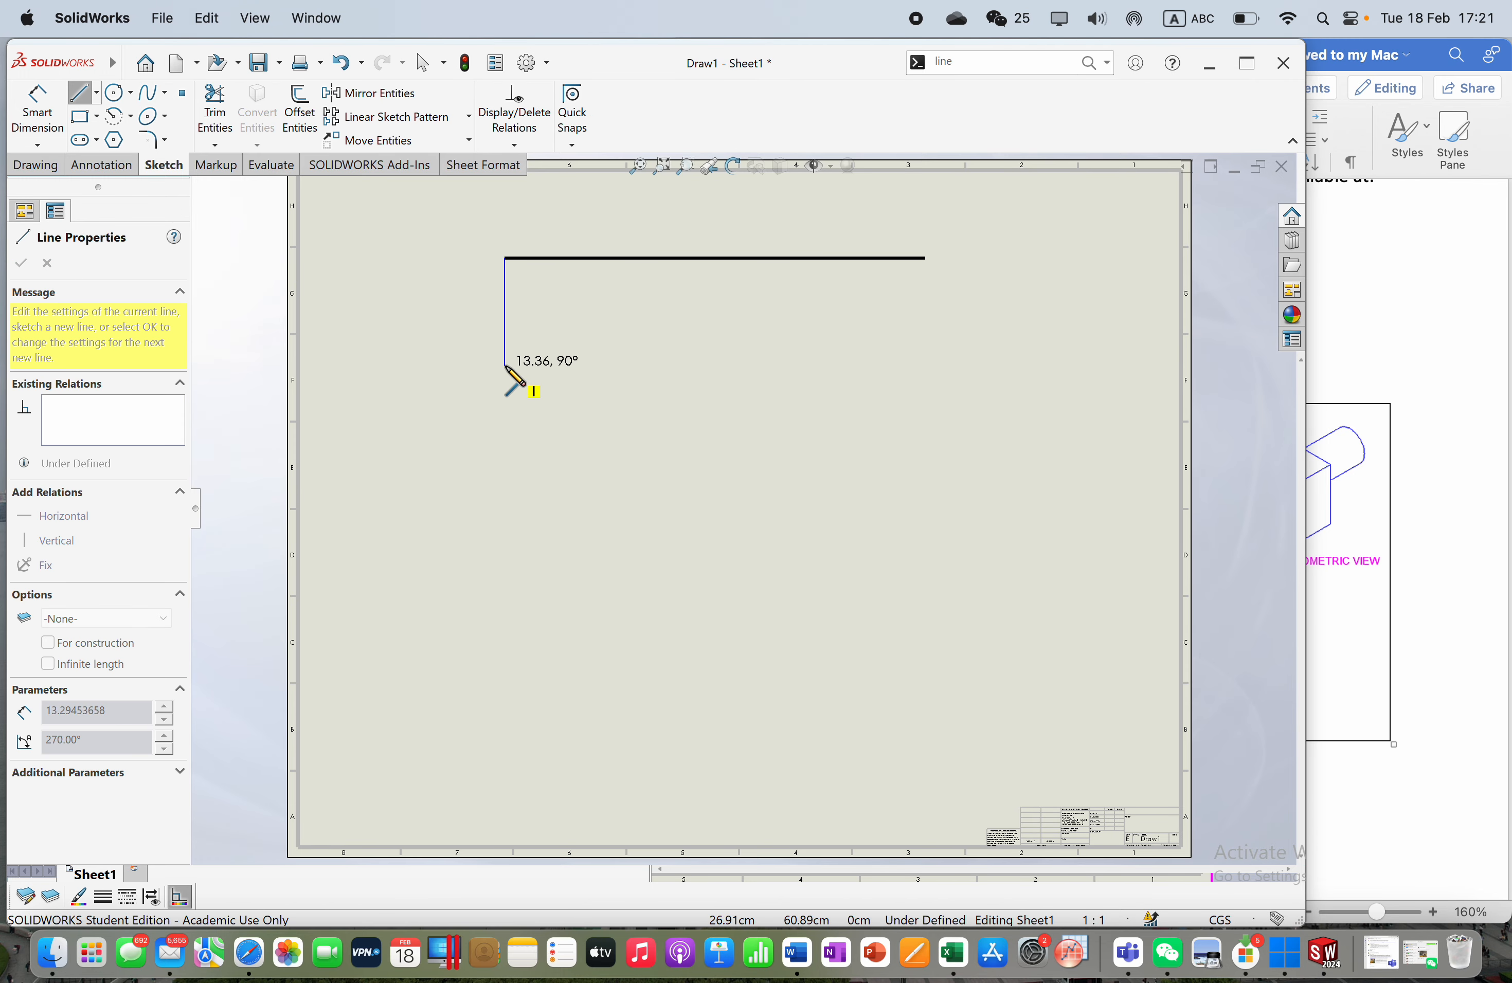
{"action": "left_click", "coordinate": [505, 365]}
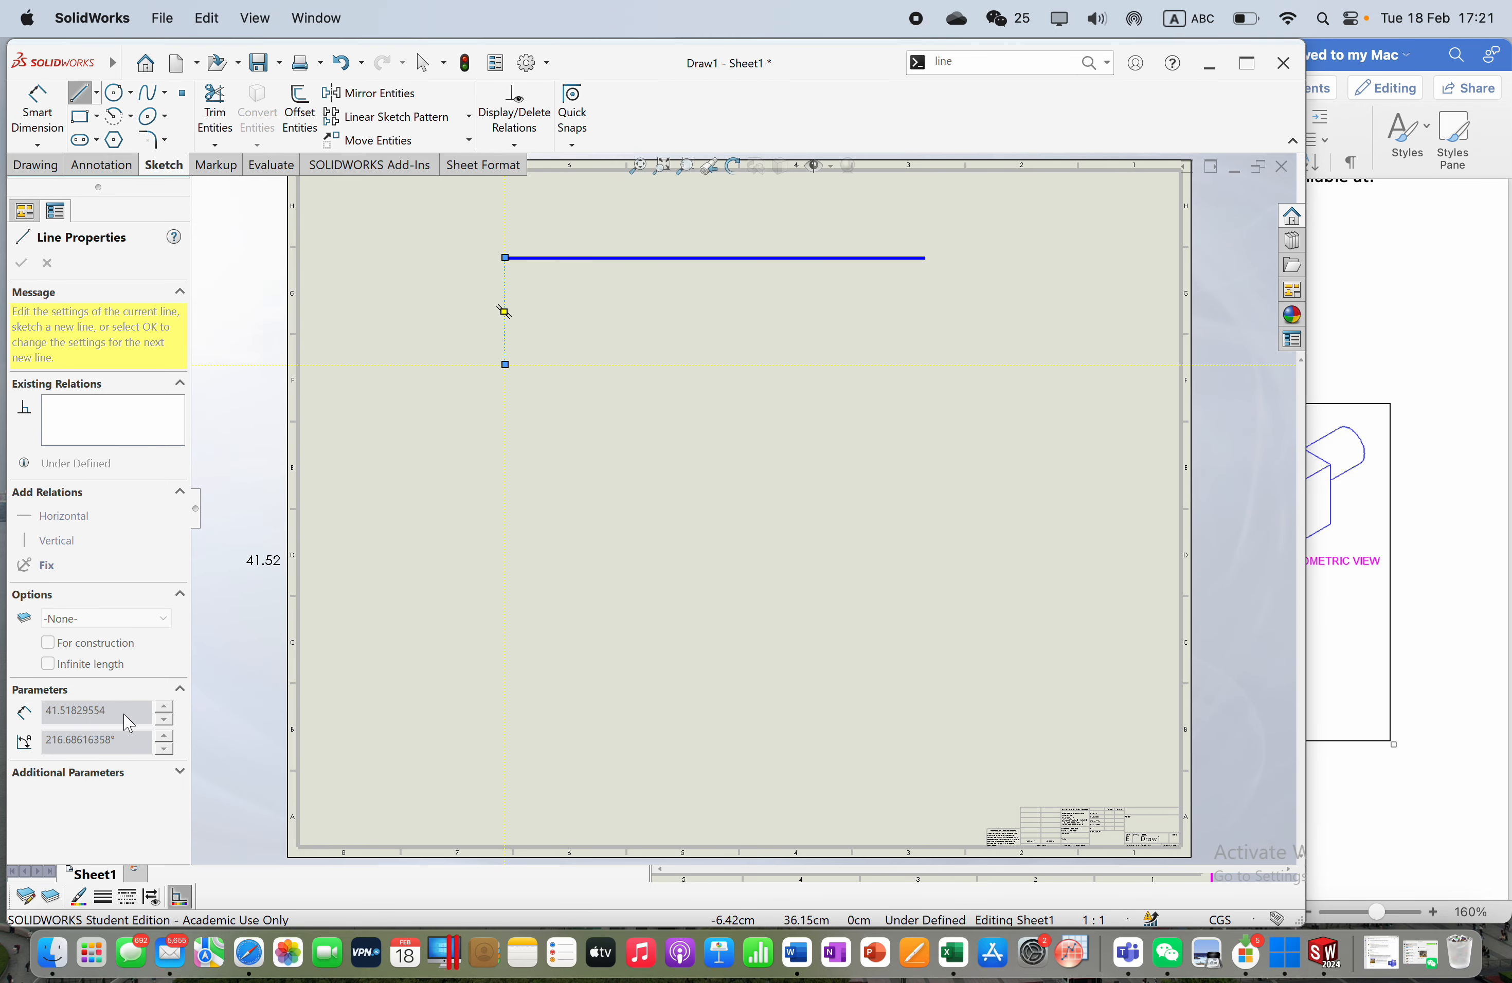
{"action": "key", "text": "Escape"}
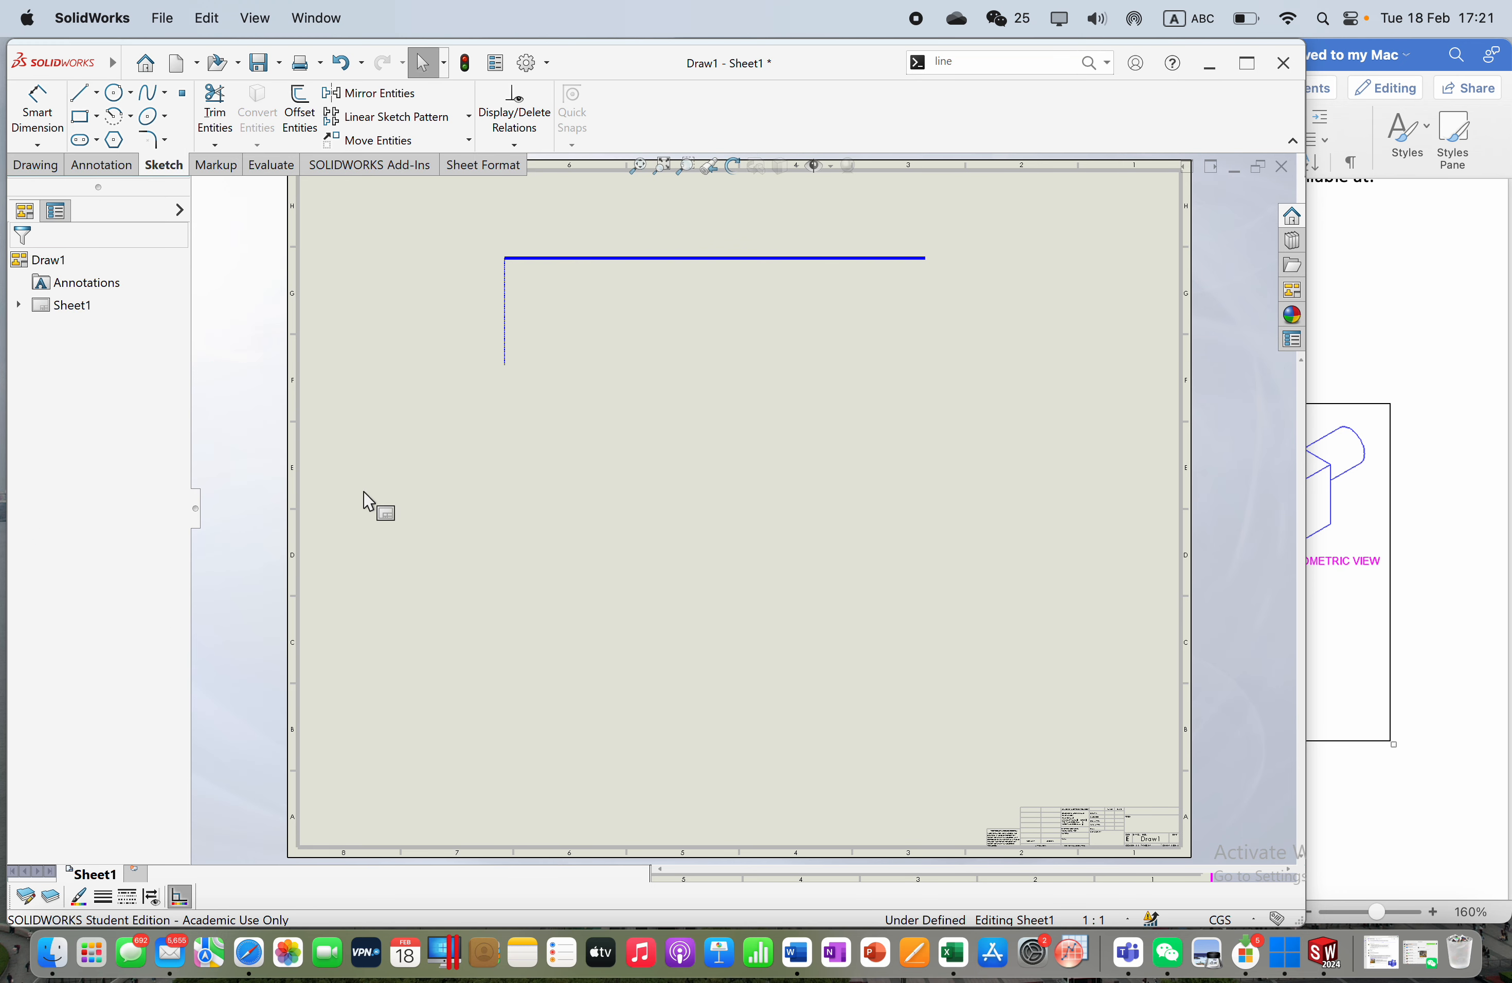
Step: Set the vertical line's length to 11 cm
{"action": "left_click", "coordinate": [510, 312]}
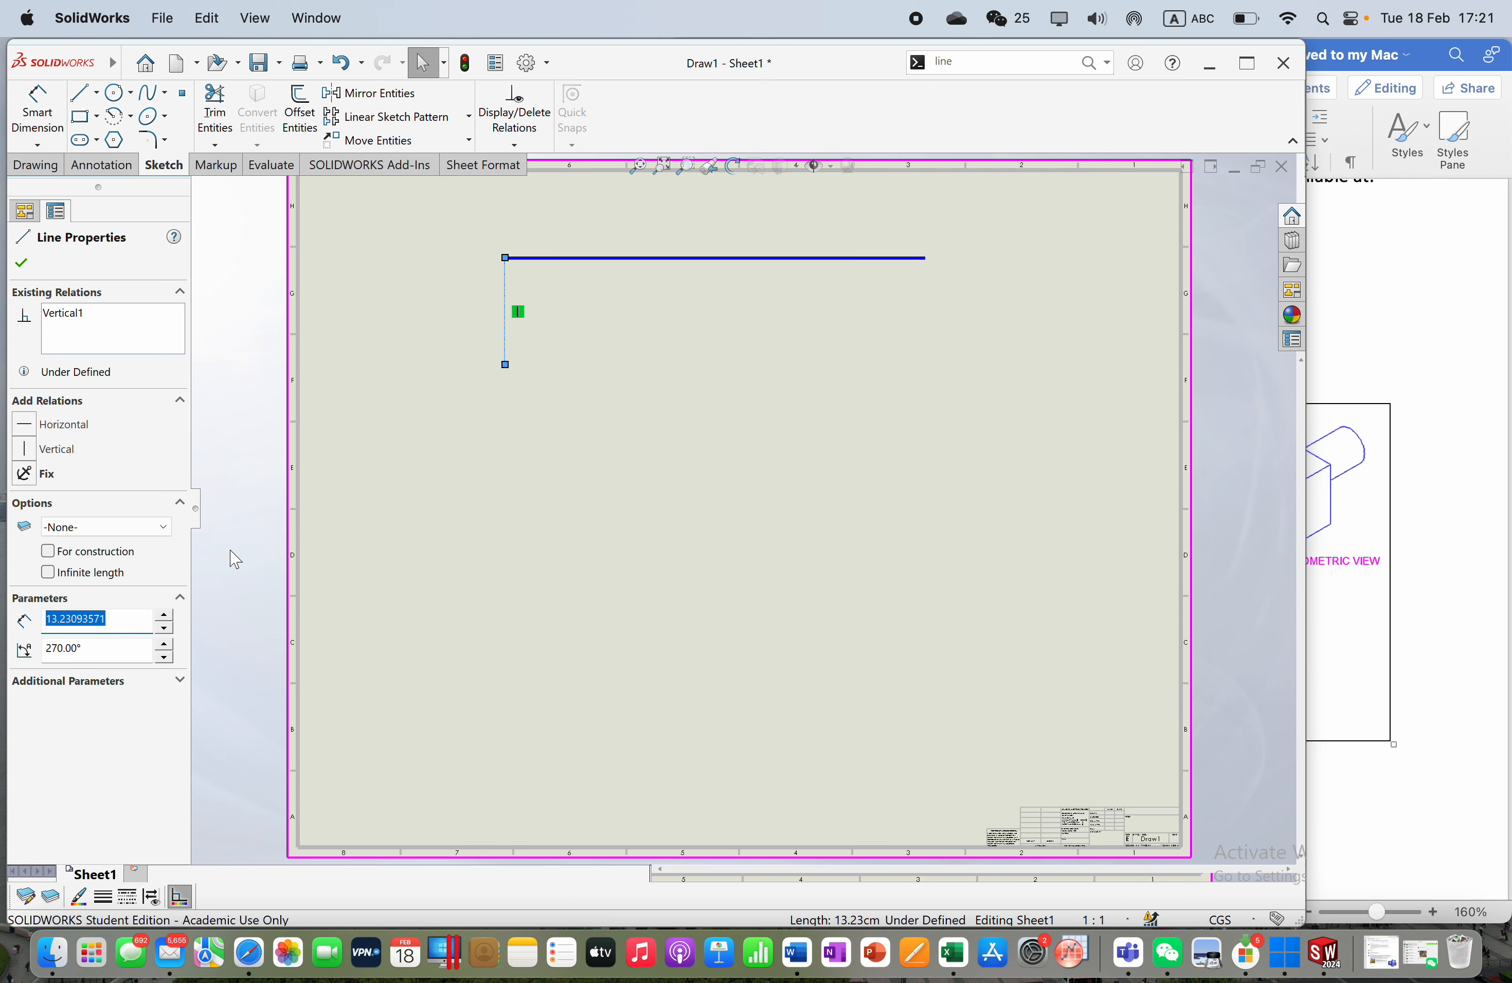
{"action": "type", "text": "11"}
{"action": "key", "text": "Return"}
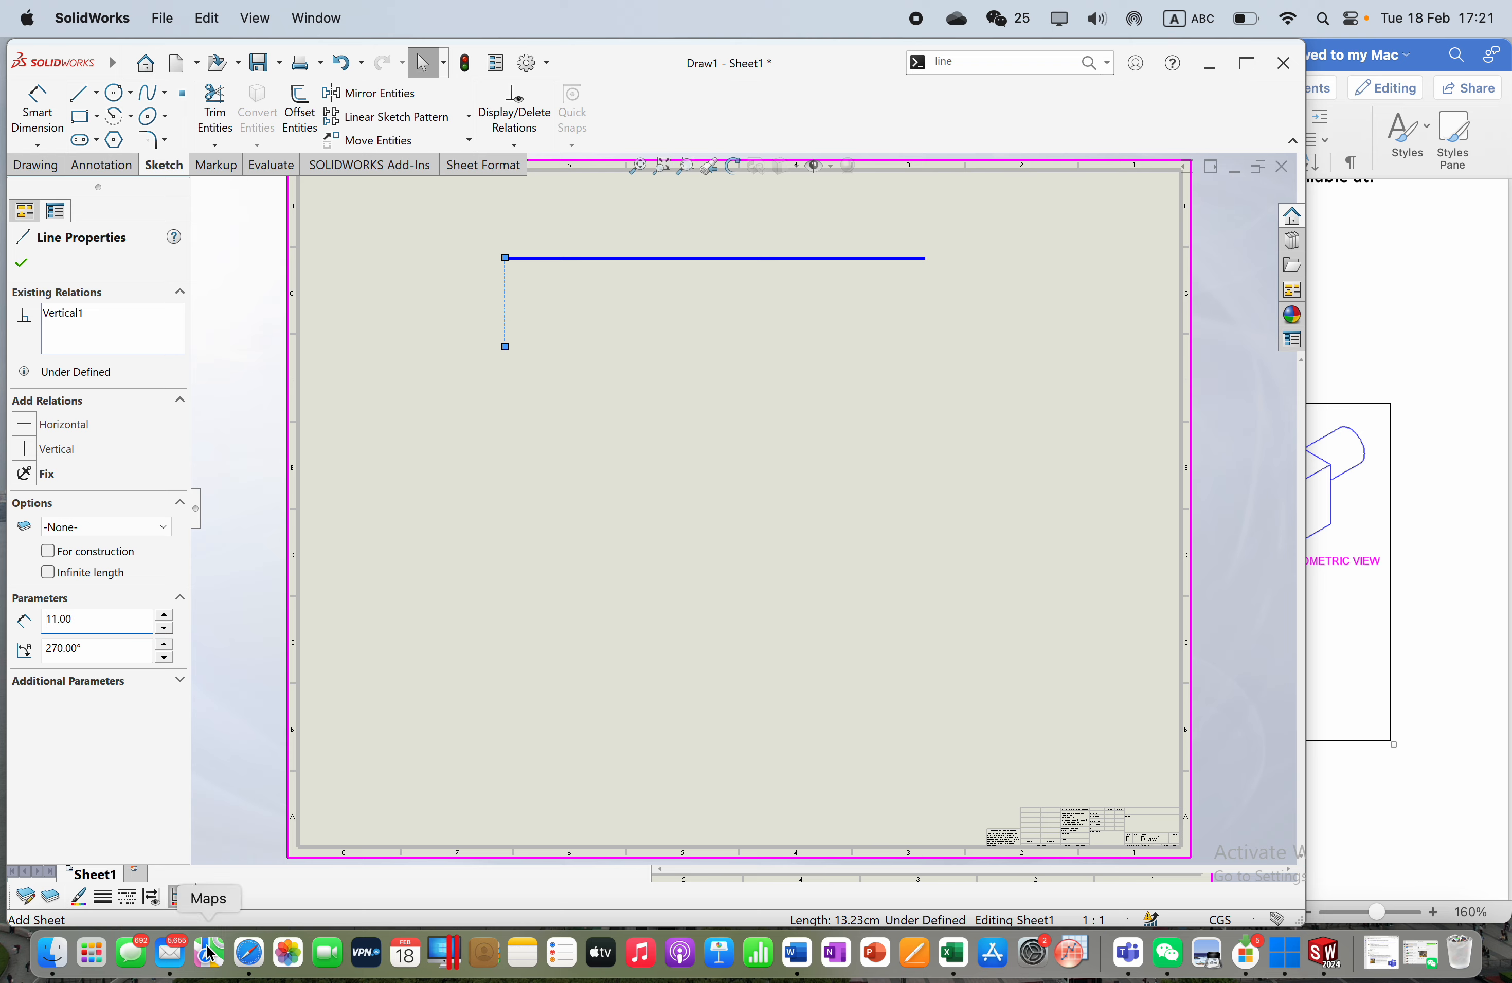
Step: Apply the Default line style and a 0.5 mm thickness to the vertical line
{"action": "left_click", "coordinate": [127, 897]}
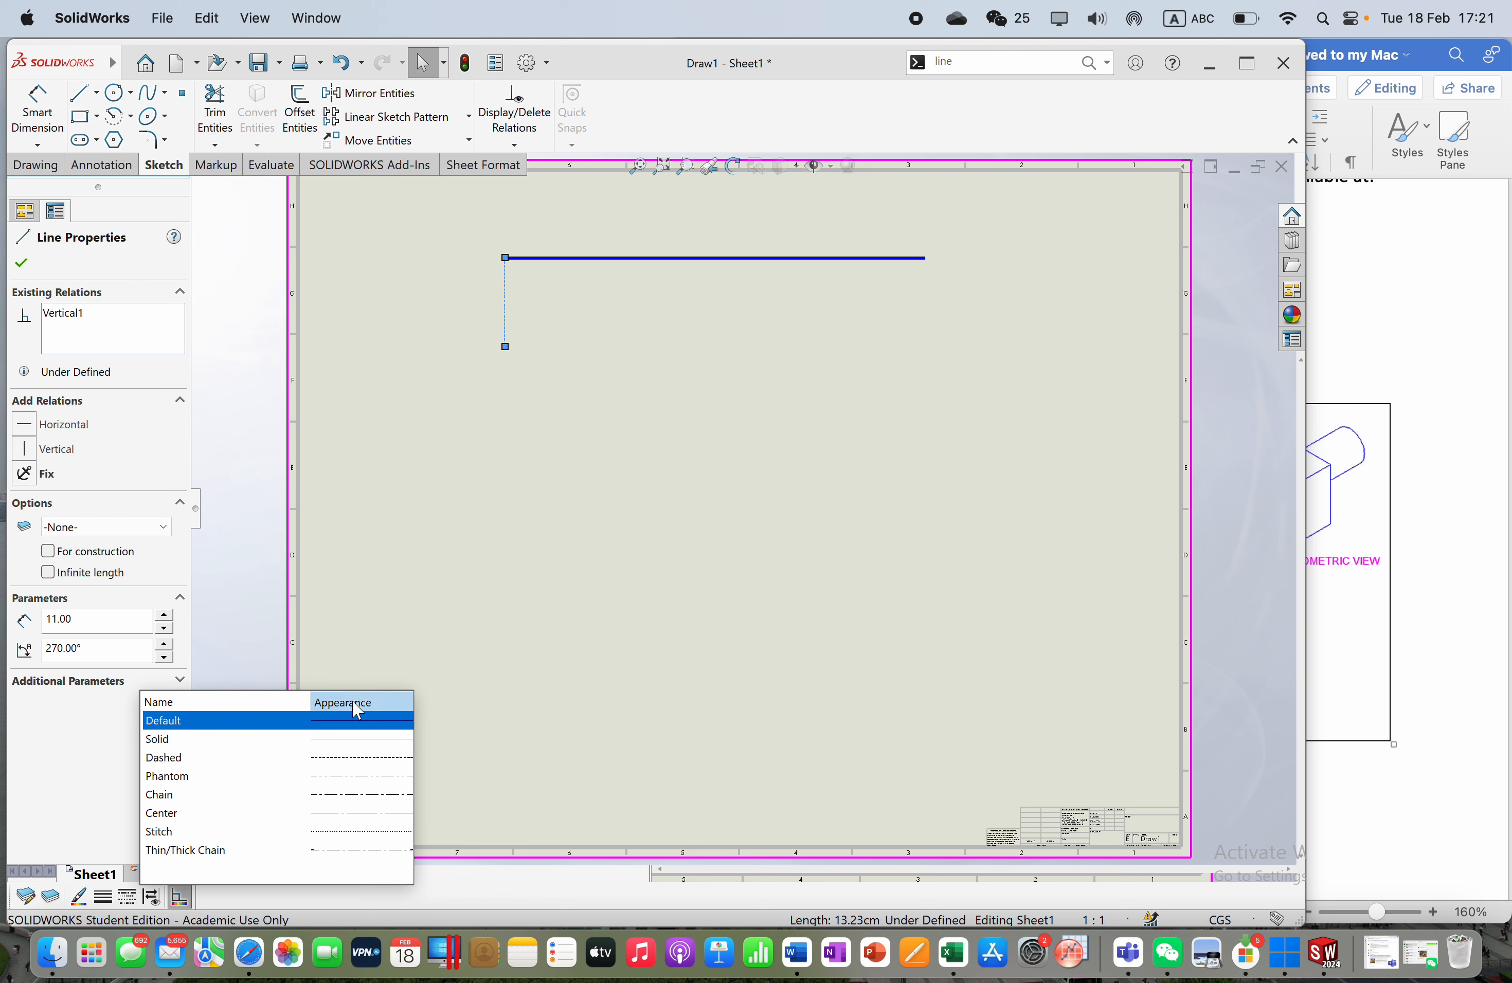
{"action": "left_click", "coordinate": [343, 721]}
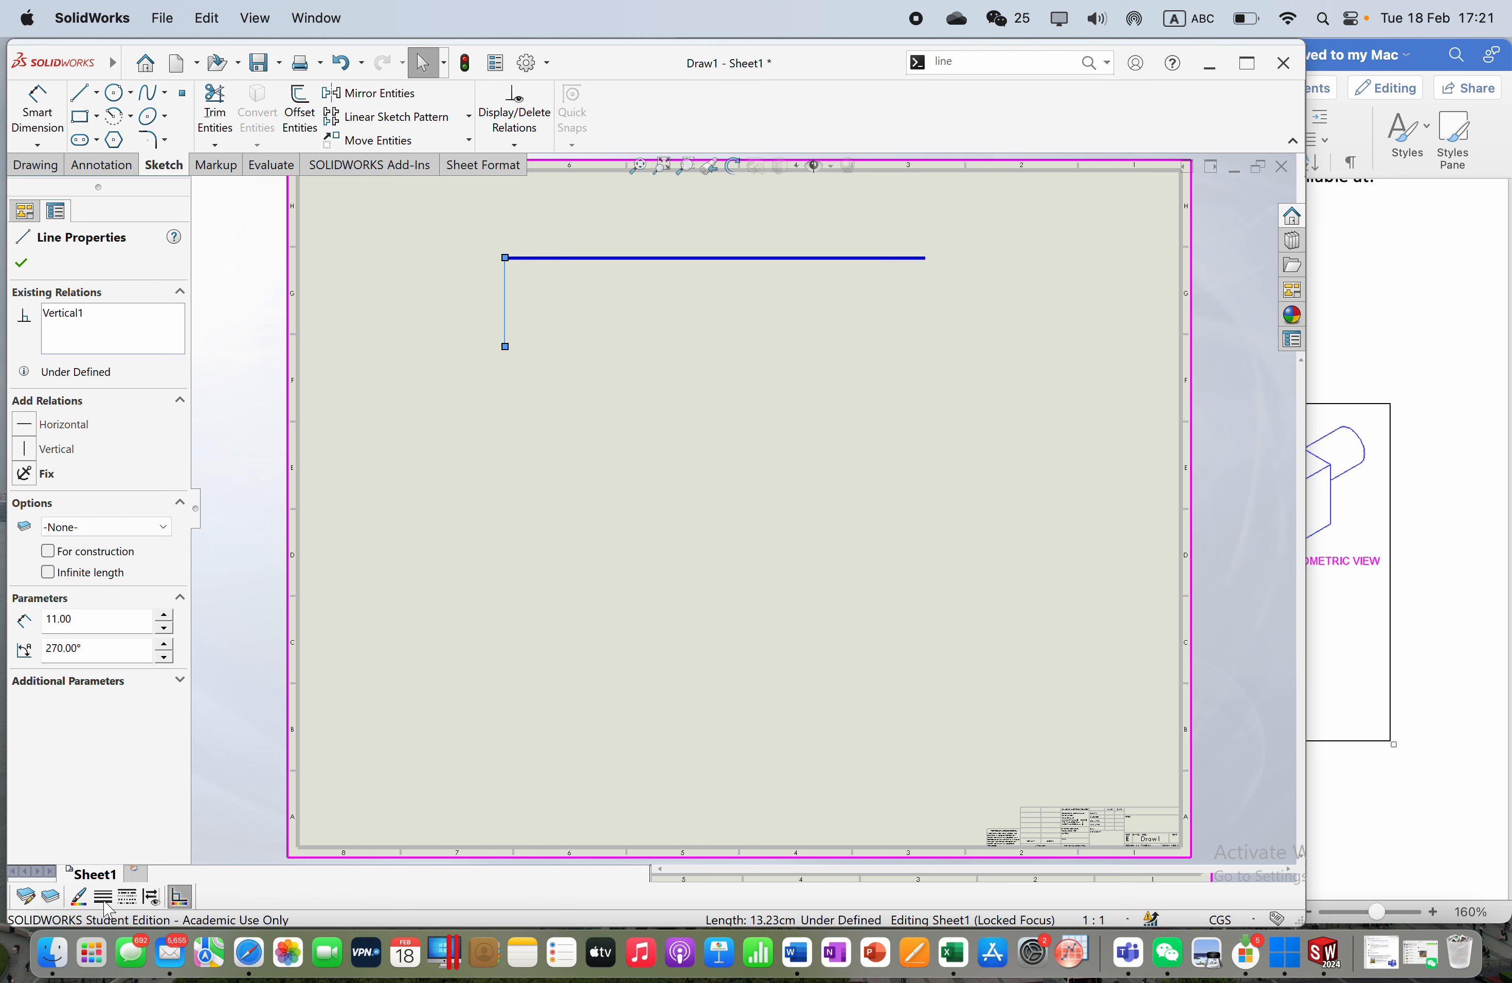
{"action": "left_click", "coordinate": [107, 904]}
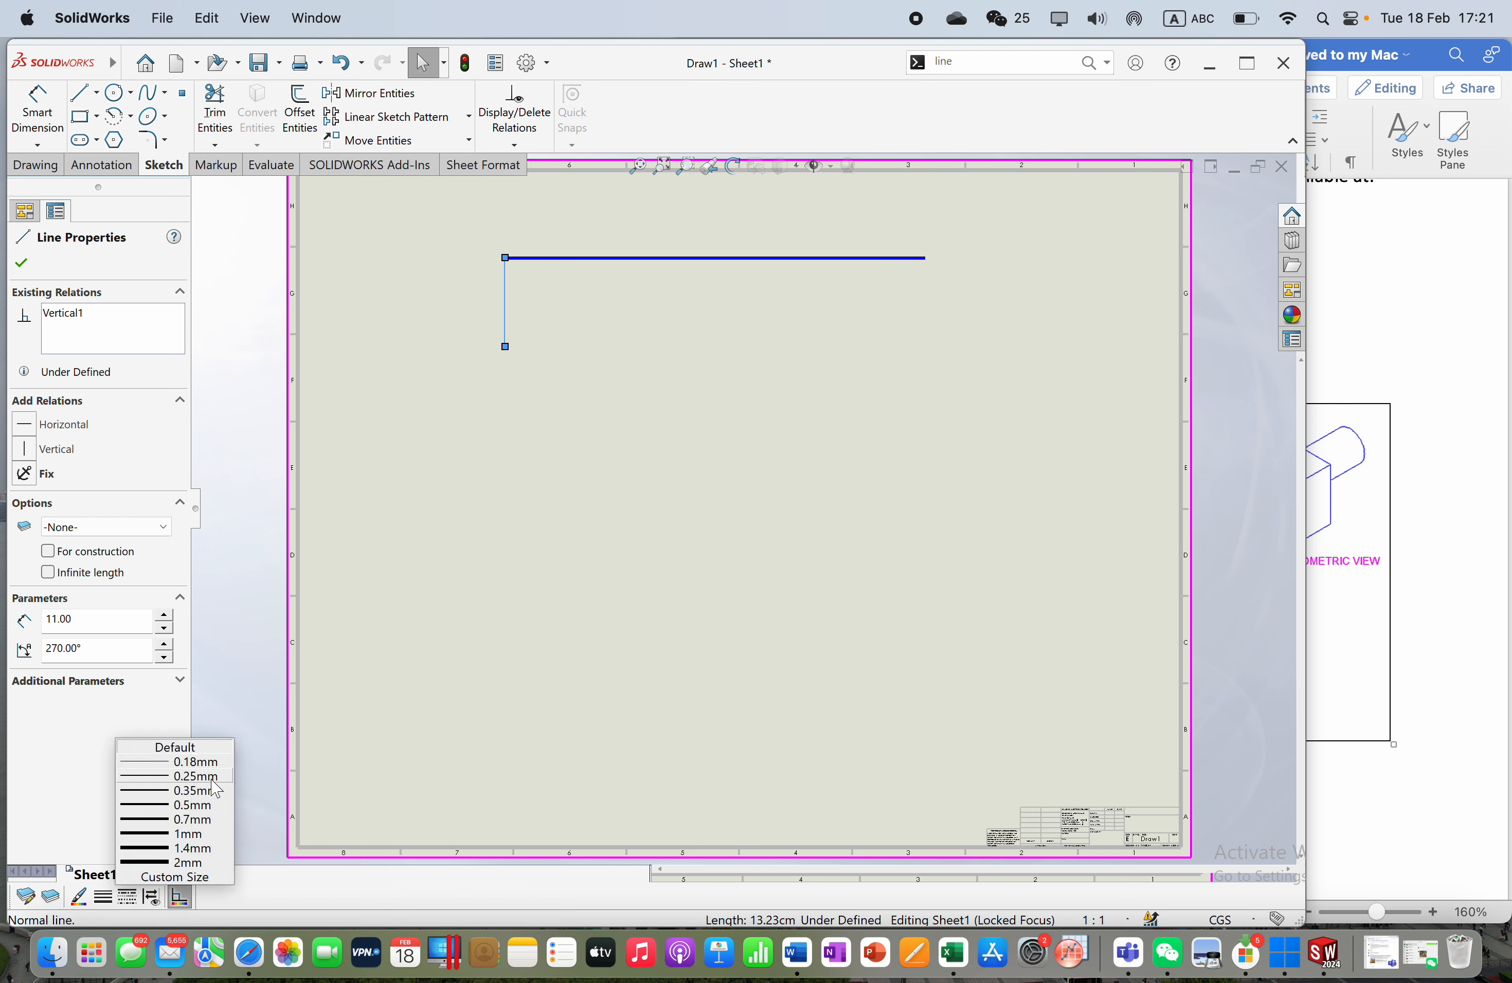
{"action": "left_click", "coordinate": [206, 806]}
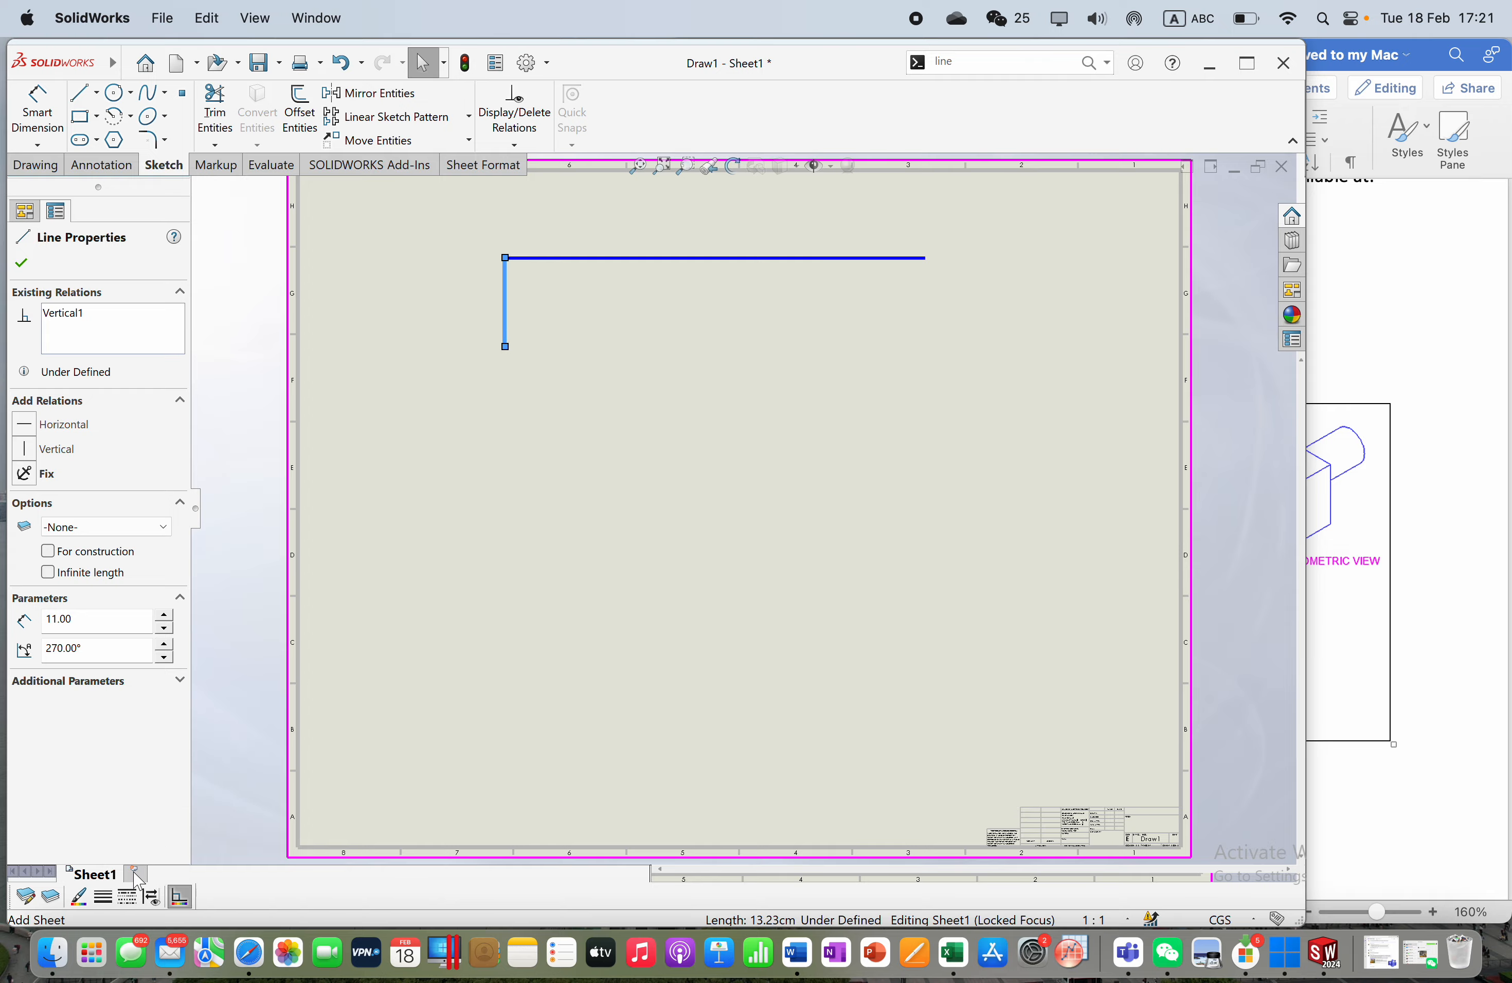
{"action": "left_click", "coordinate": [502, 571]}
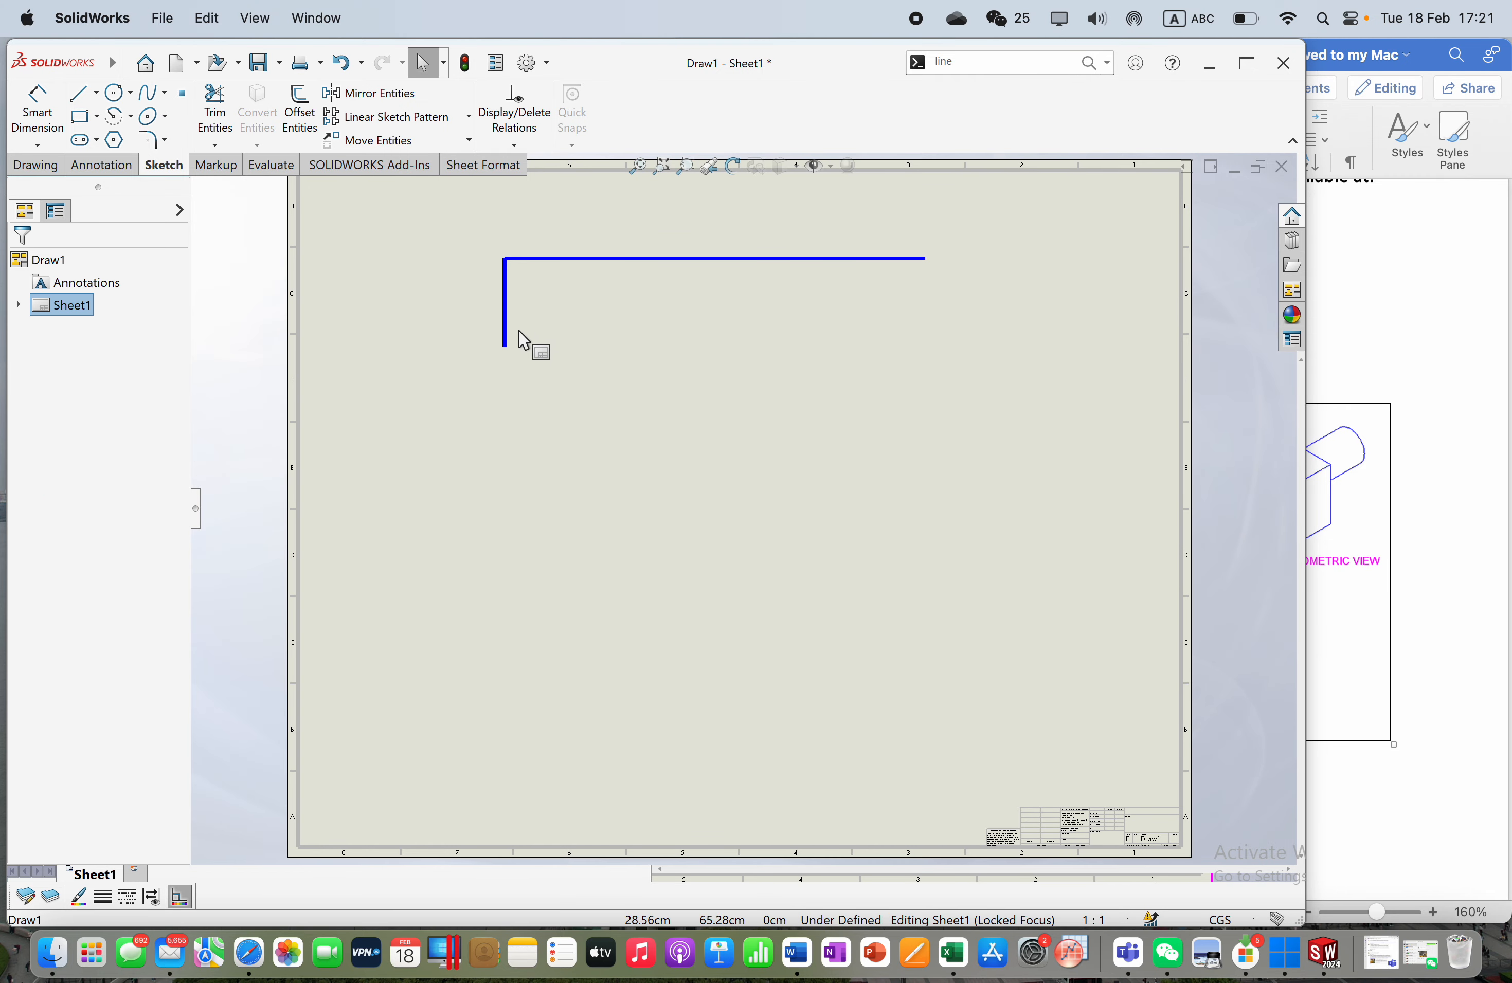
Step: Reduce the vertical line's thickness to 0.35 mm to match the horizontal line
{"action": "left_click", "coordinate": [505, 307]}
{"action": "left_click", "coordinate": [103, 898]}
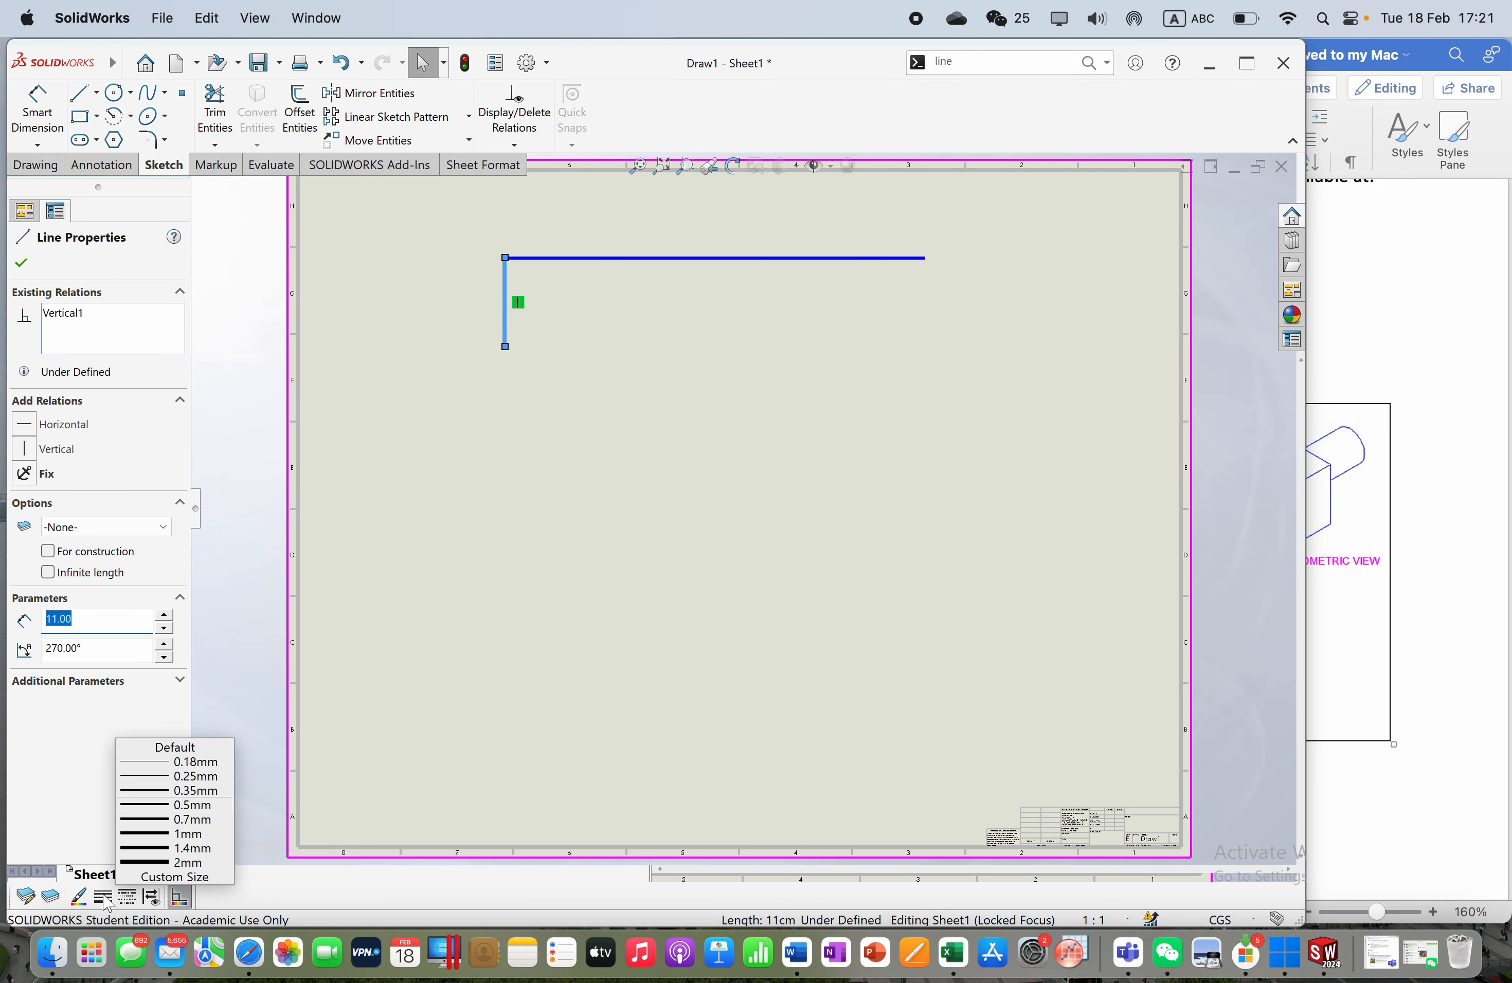
{"action": "left_click", "coordinate": [197, 793]}
{"action": "left_click", "coordinate": [658, 516]}
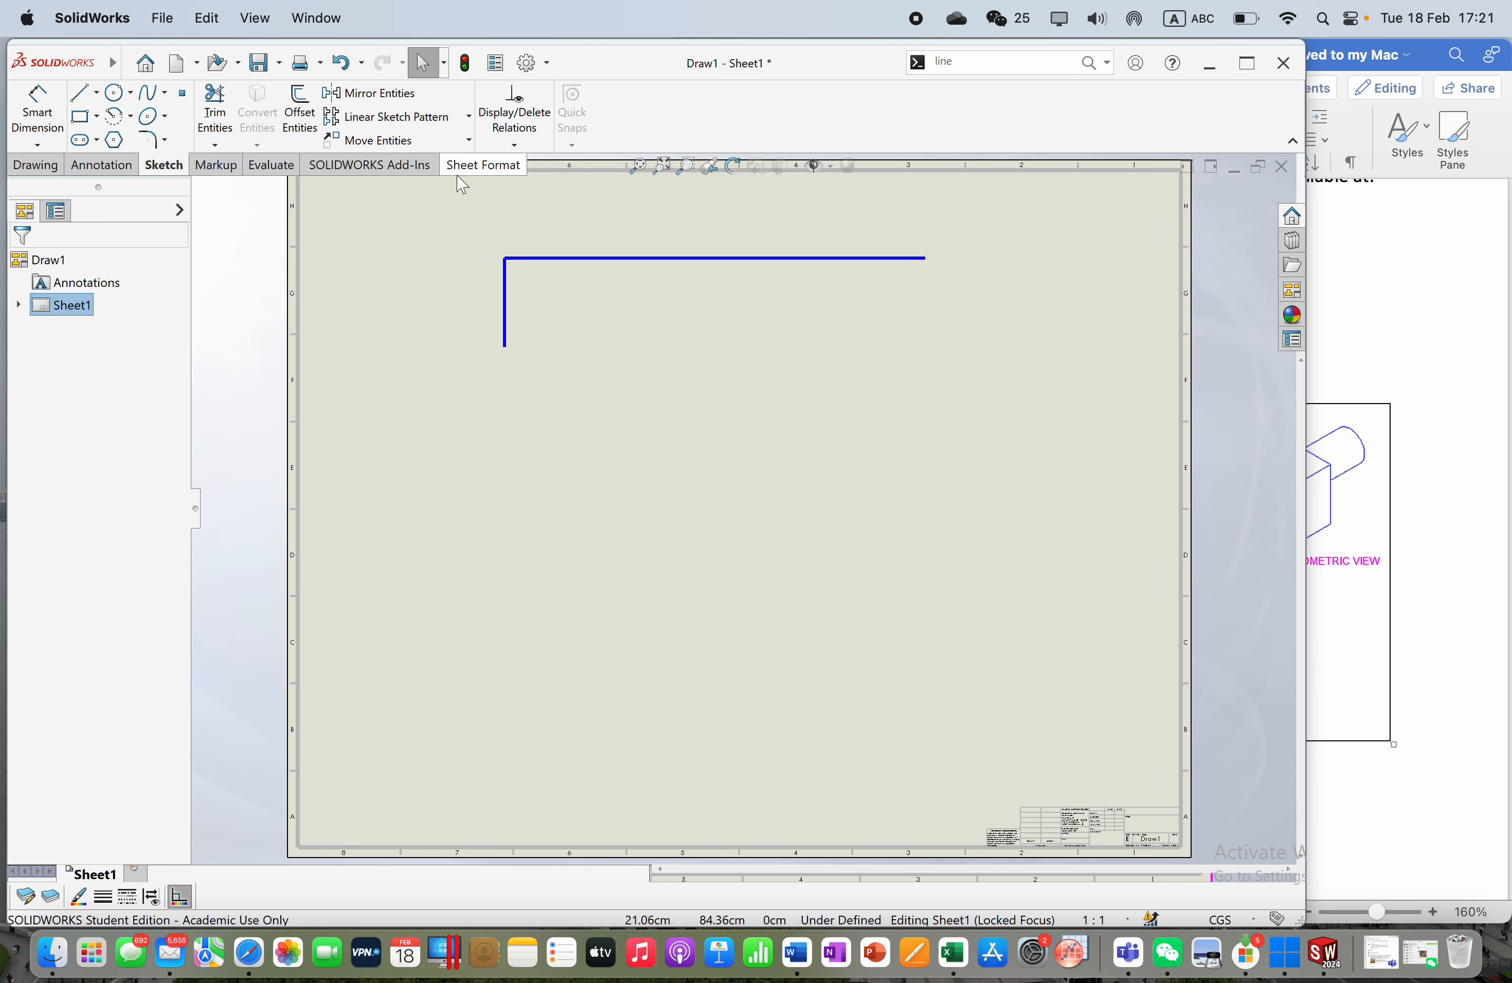
Step: Accept 0.35 mm as the vertical line's custom thickness and set its colour to black
{"action": "left_click", "coordinate": [507, 323]}
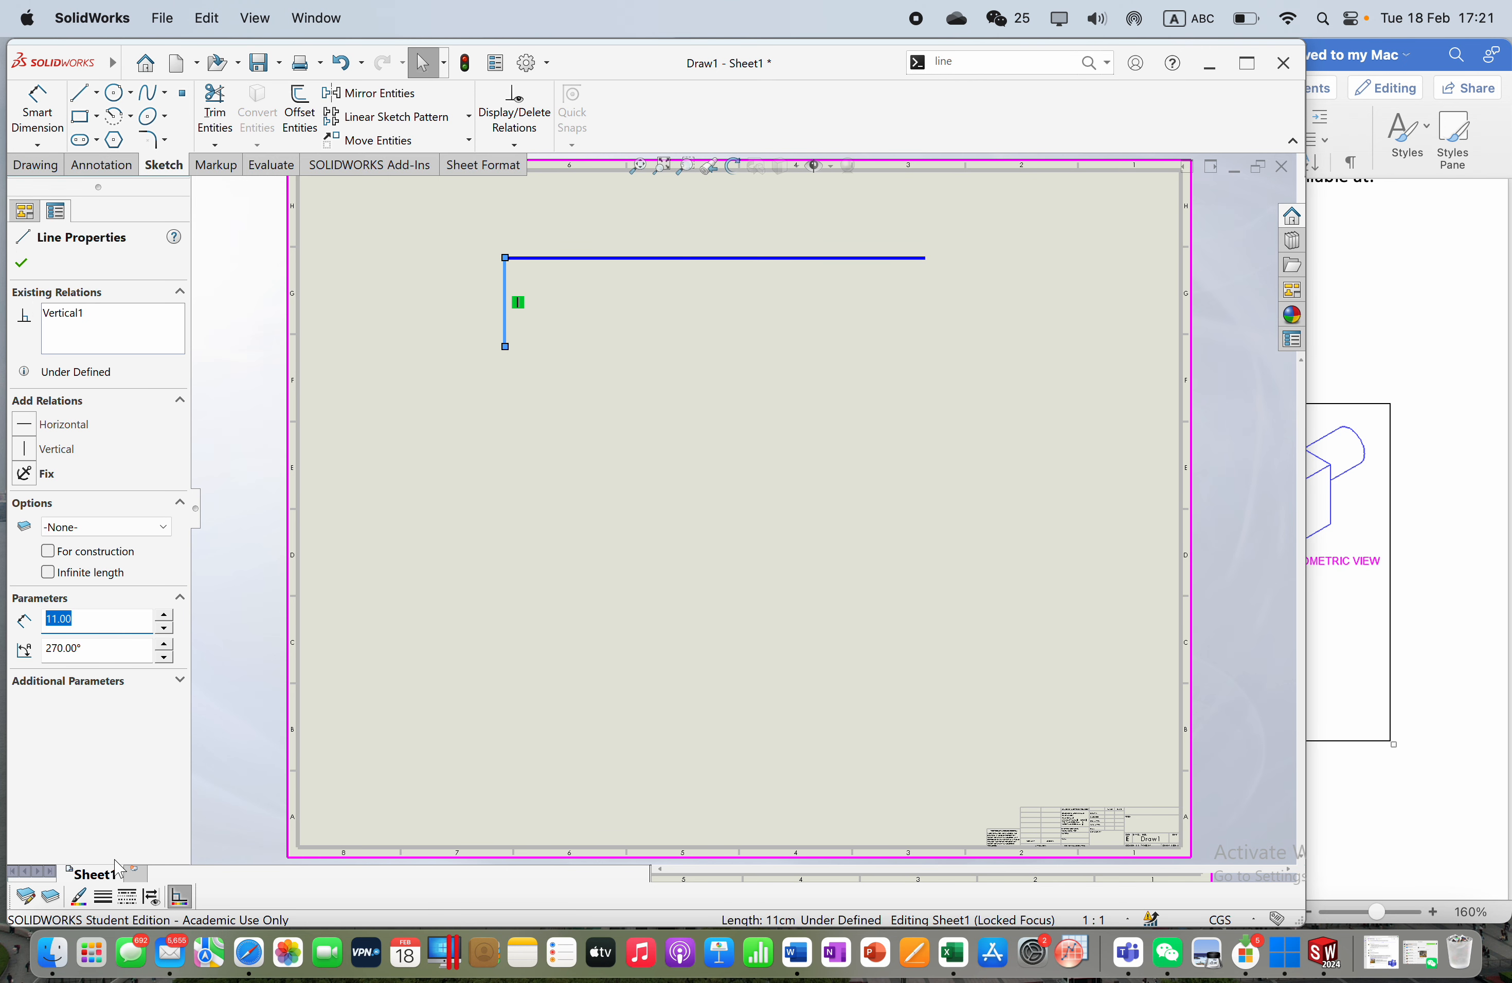
{"action": "left_click", "coordinate": [104, 897]}
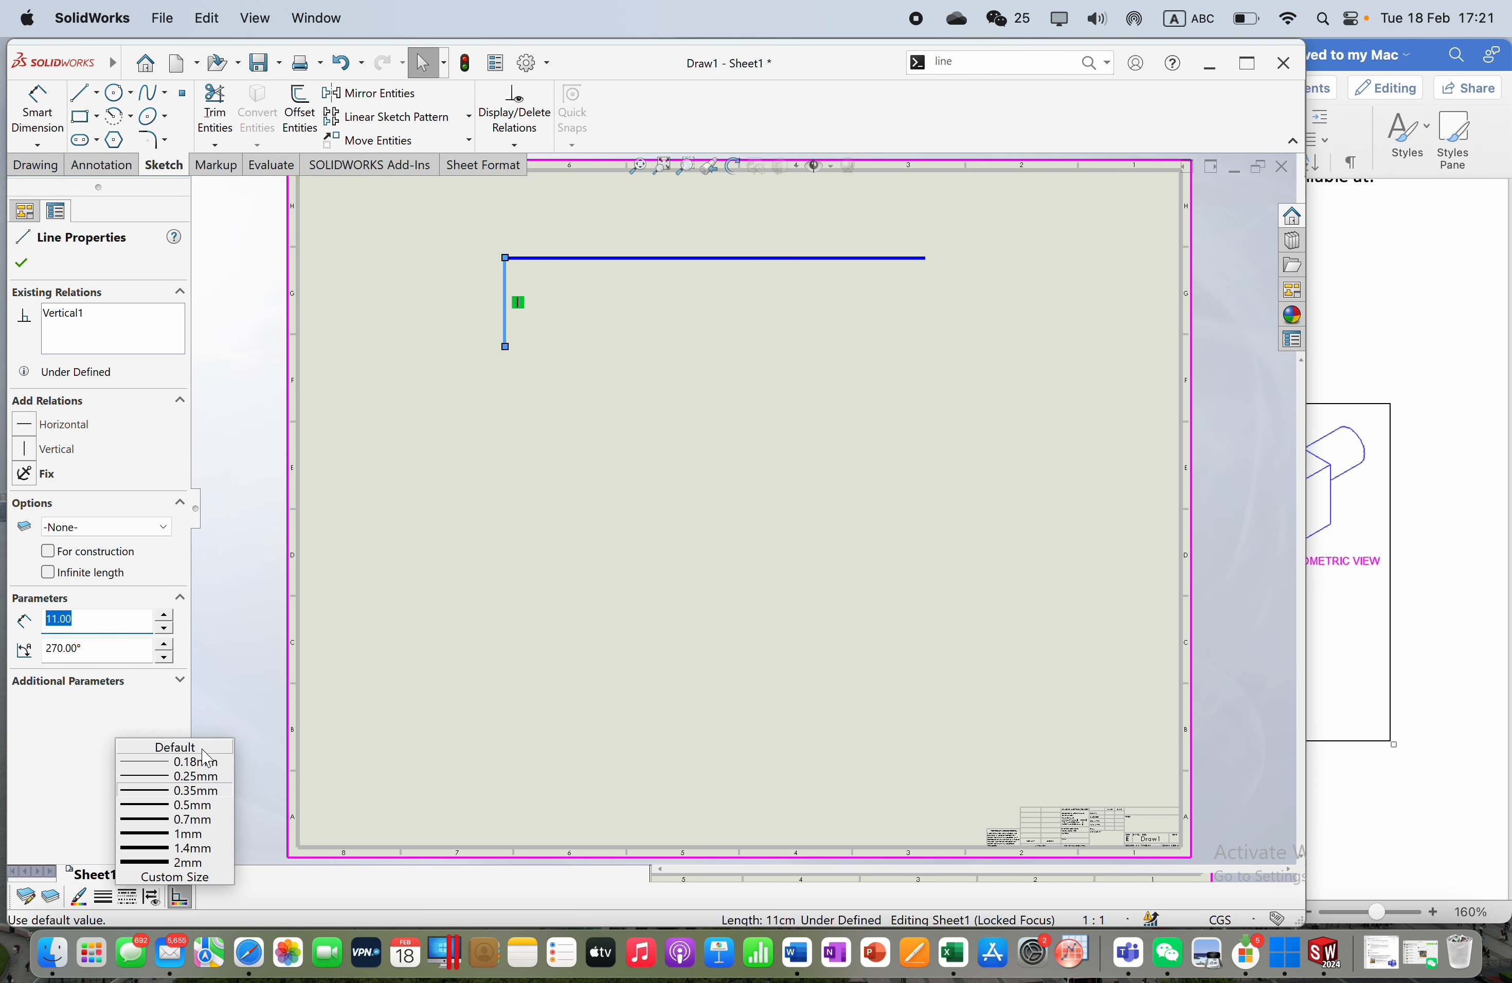
{"action": "left_click", "coordinate": [175, 877]}
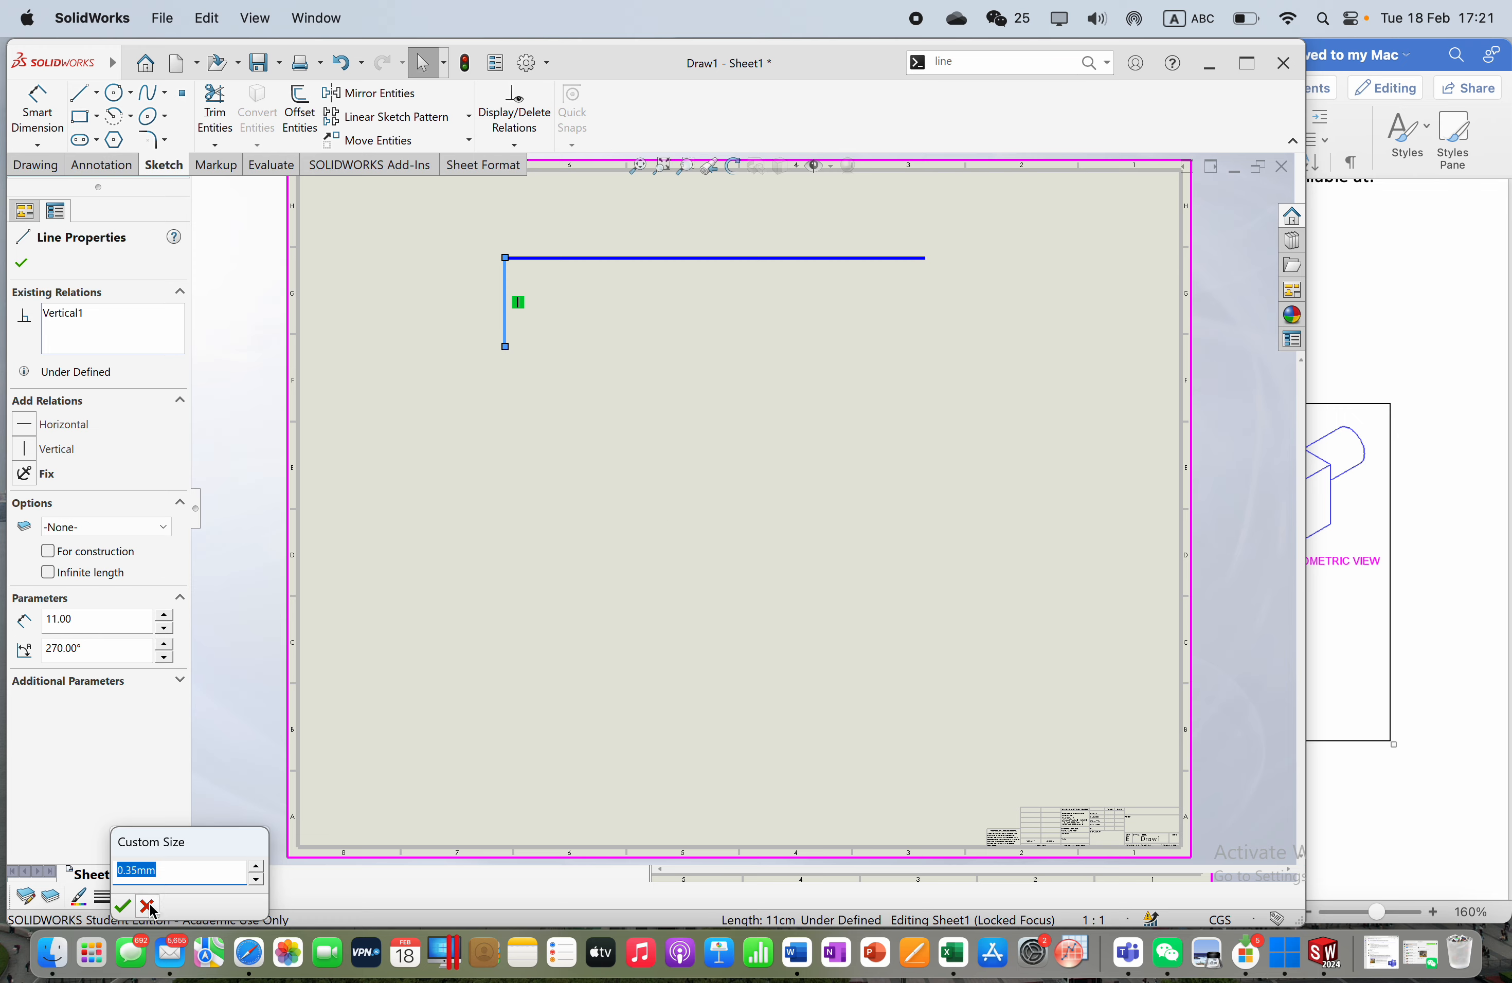
{"action": "left_click", "coordinate": [122, 906]}
{"action": "left_click", "coordinate": [78, 897]}
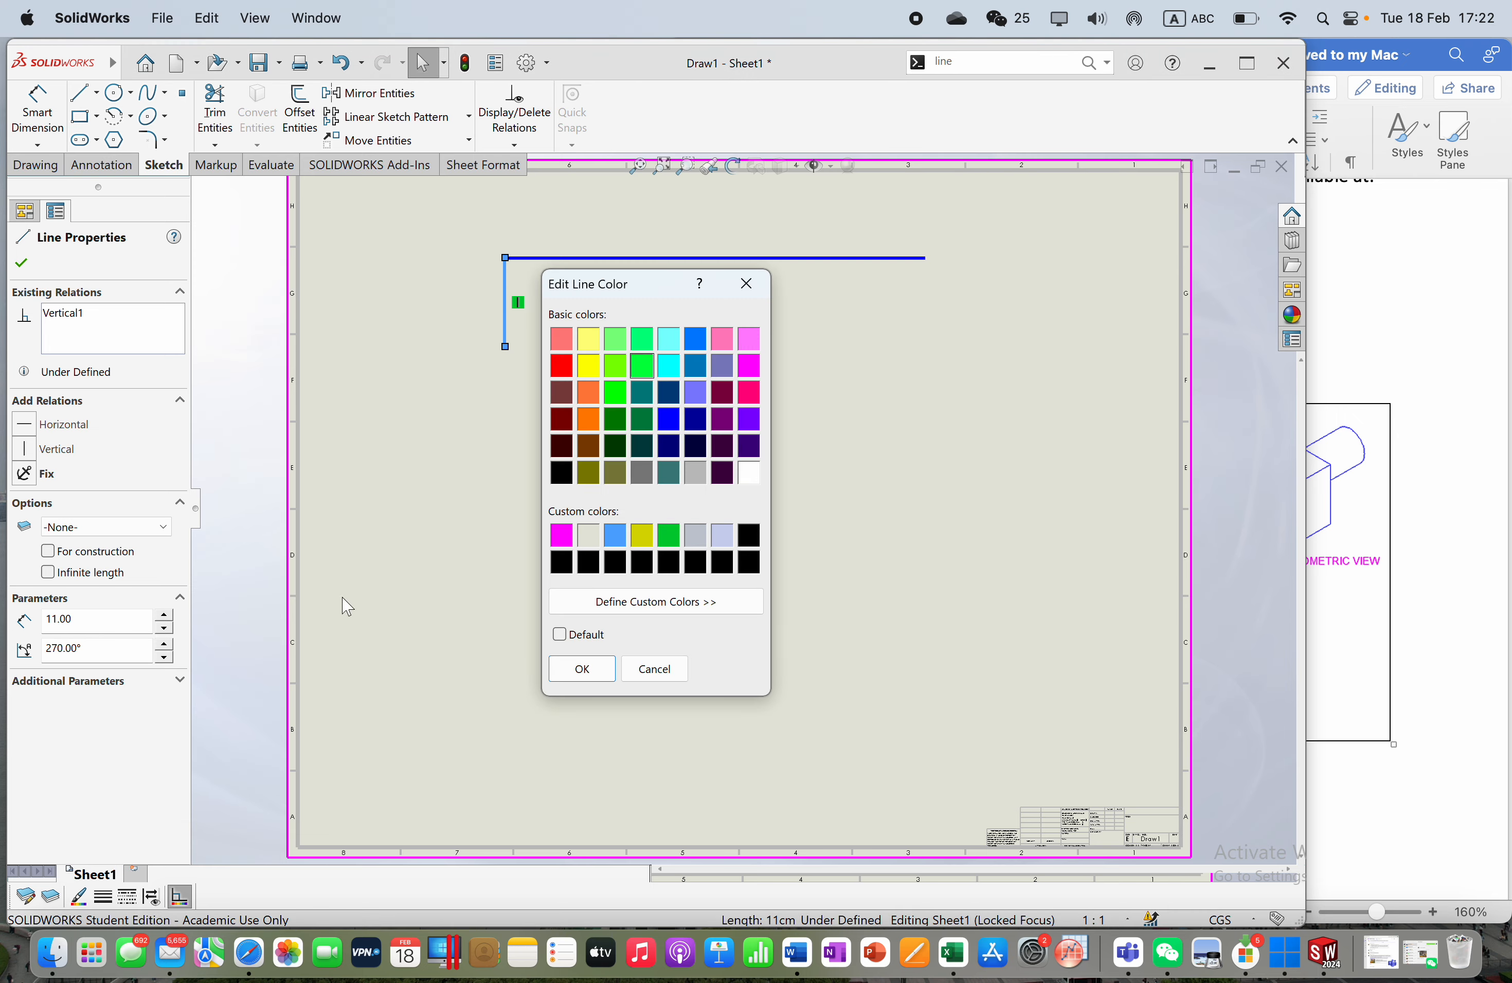
{"action": "left_click", "coordinate": [571, 563]}
{"action": "left_click", "coordinate": [578, 668]}
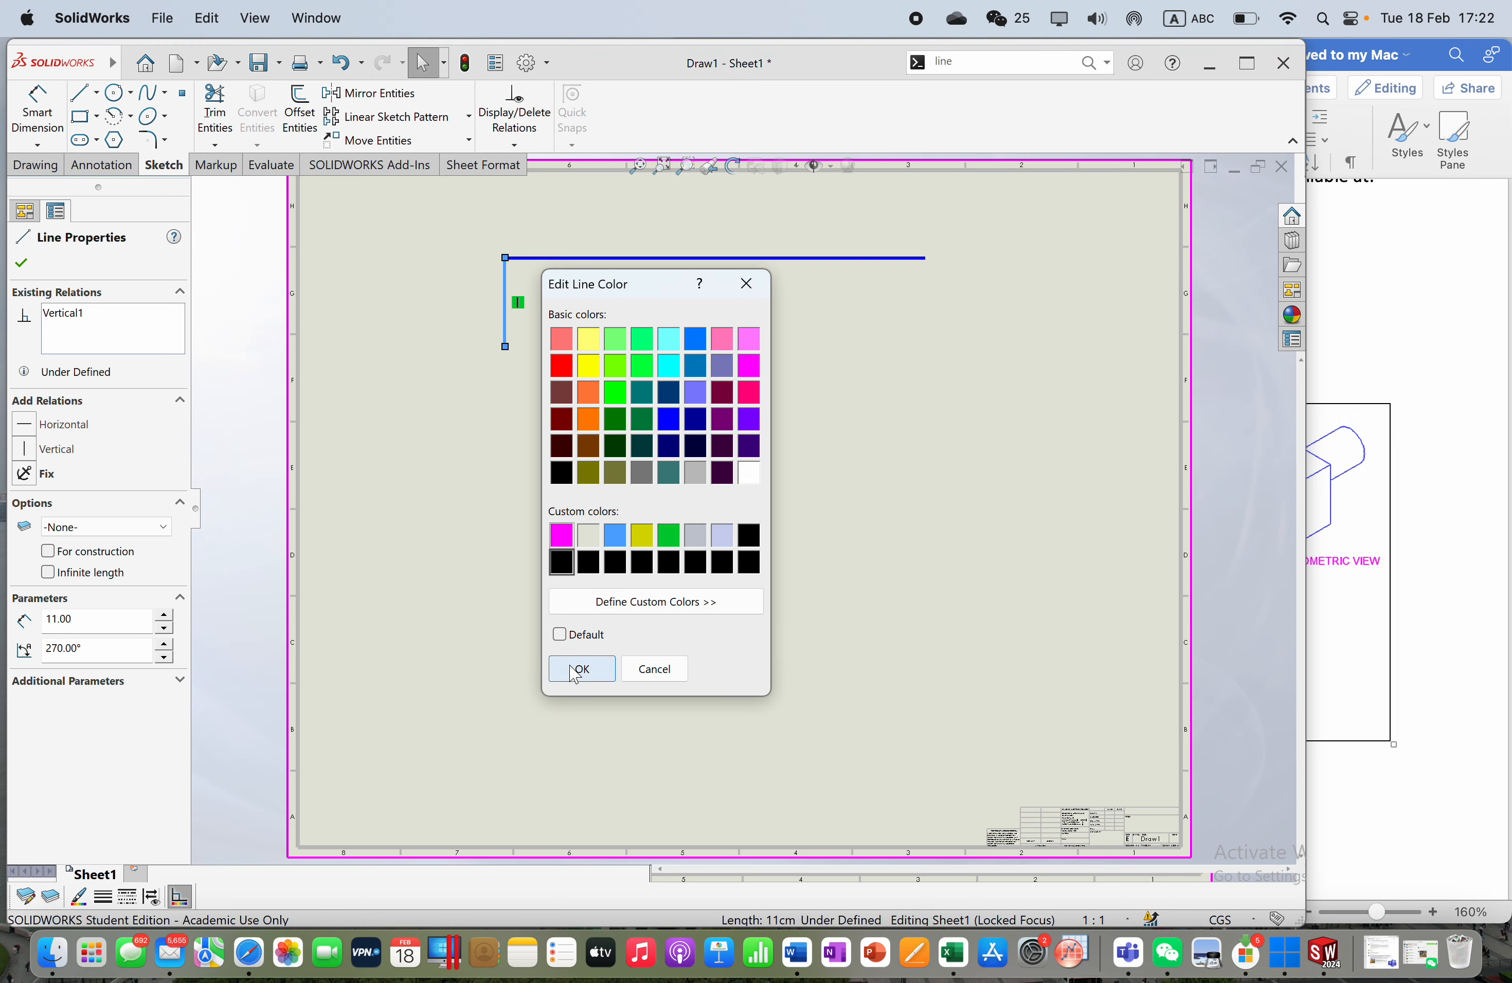
Step: Consult the top view in the Word handbook, and sketch a horizontal line about 47 cm long rightwards from the vertical line's lower end in SOLIDWORKS
{"action": "left_click", "coordinate": [697, 467]}
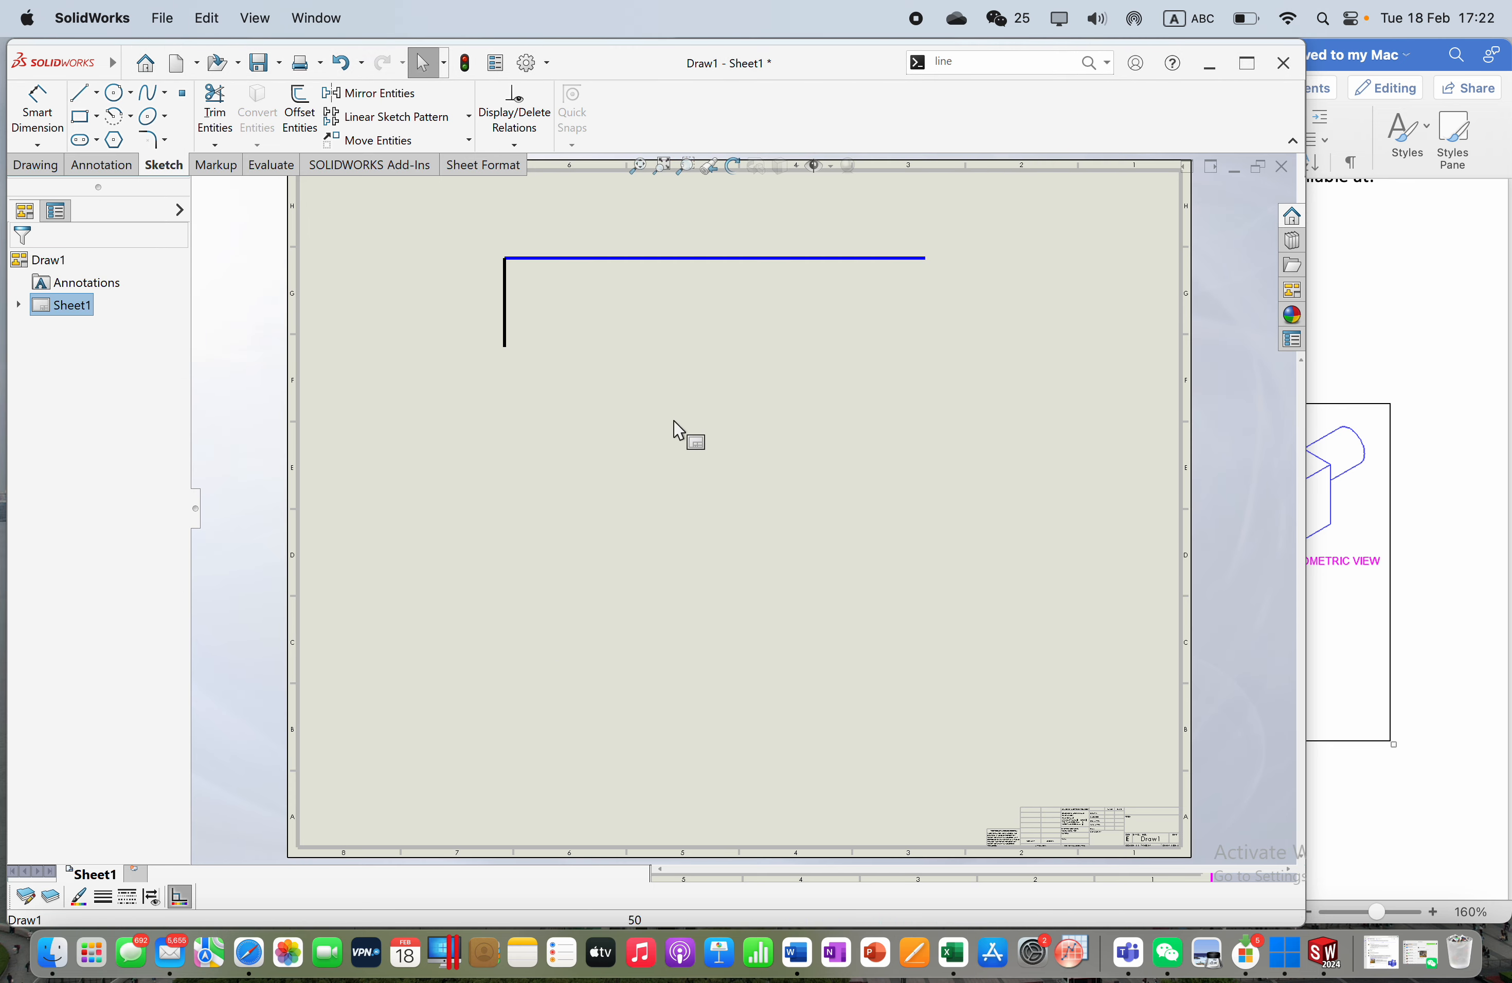
{"action": "left_click", "coordinate": [1461, 454]}
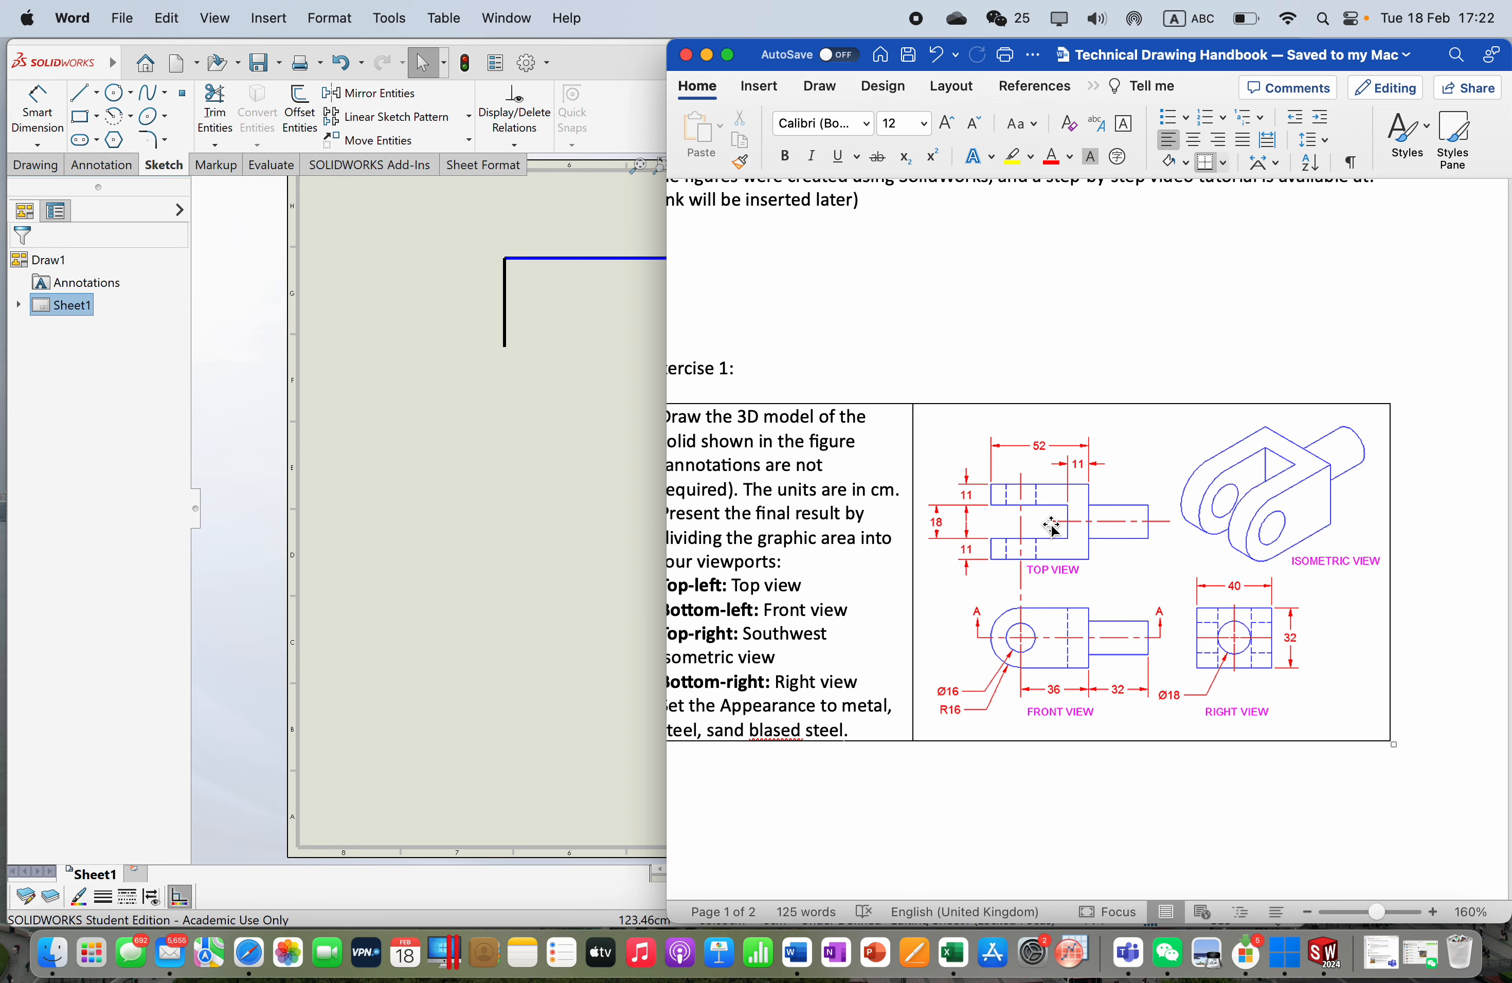
{"action": "left_click", "coordinate": [557, 388]}
{"action": "left_click", "coordinate": [81, 96]}
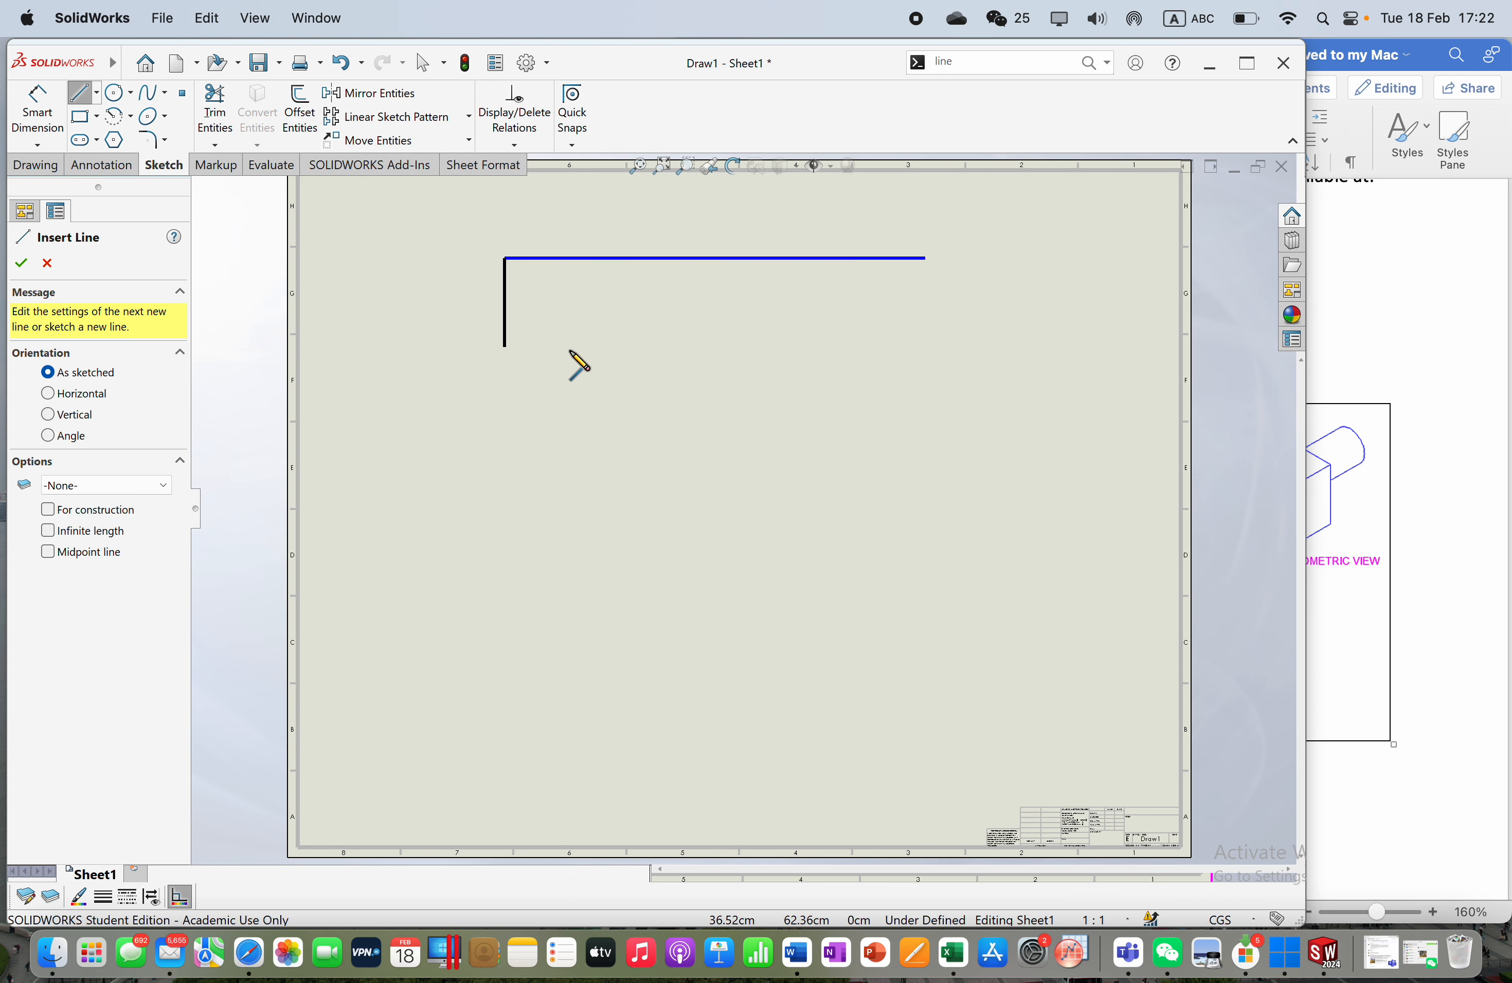
{"action": "left_click", "coordinate": [504, 346]}
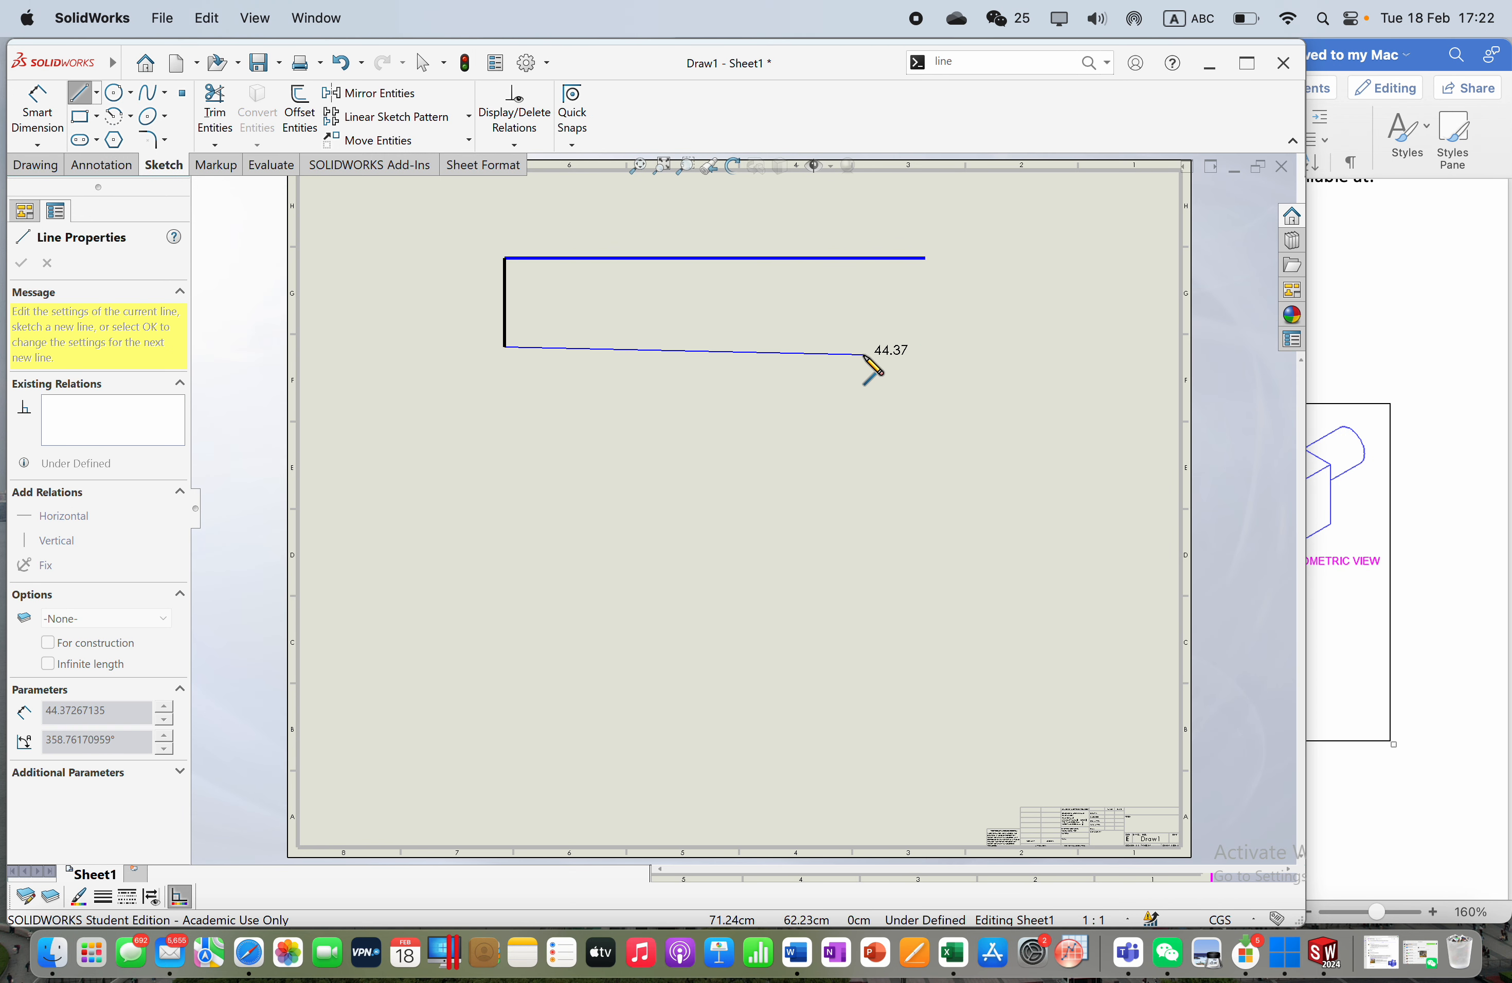
{"action": "left_click", "coordinate": [888, 346]}
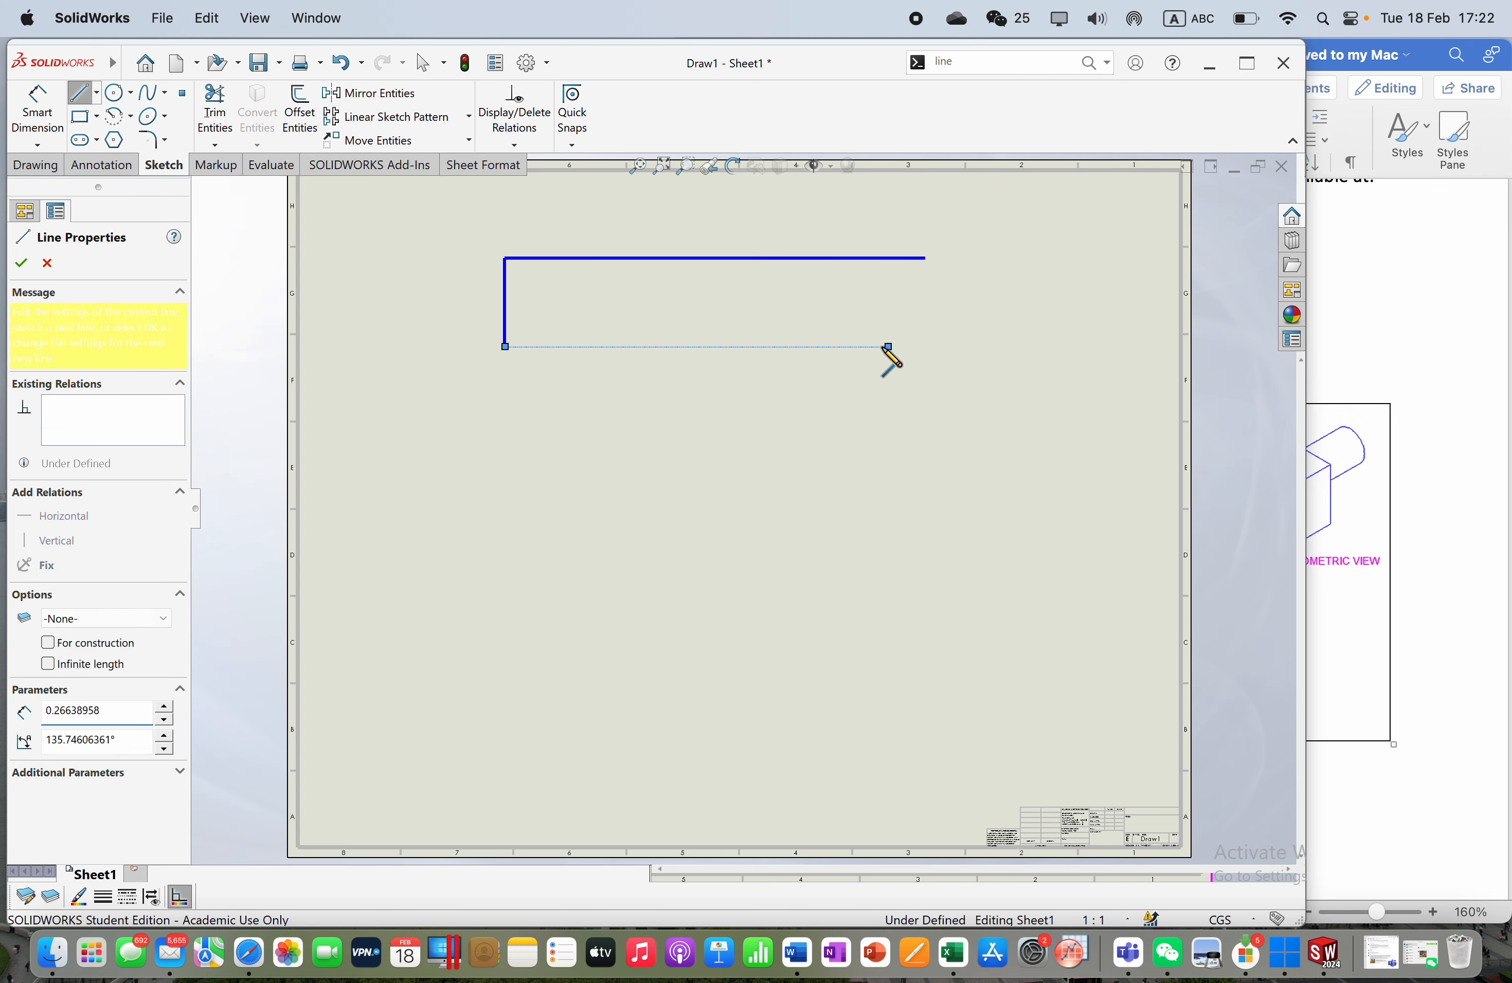
{"action": "key", "text": "Escape"}
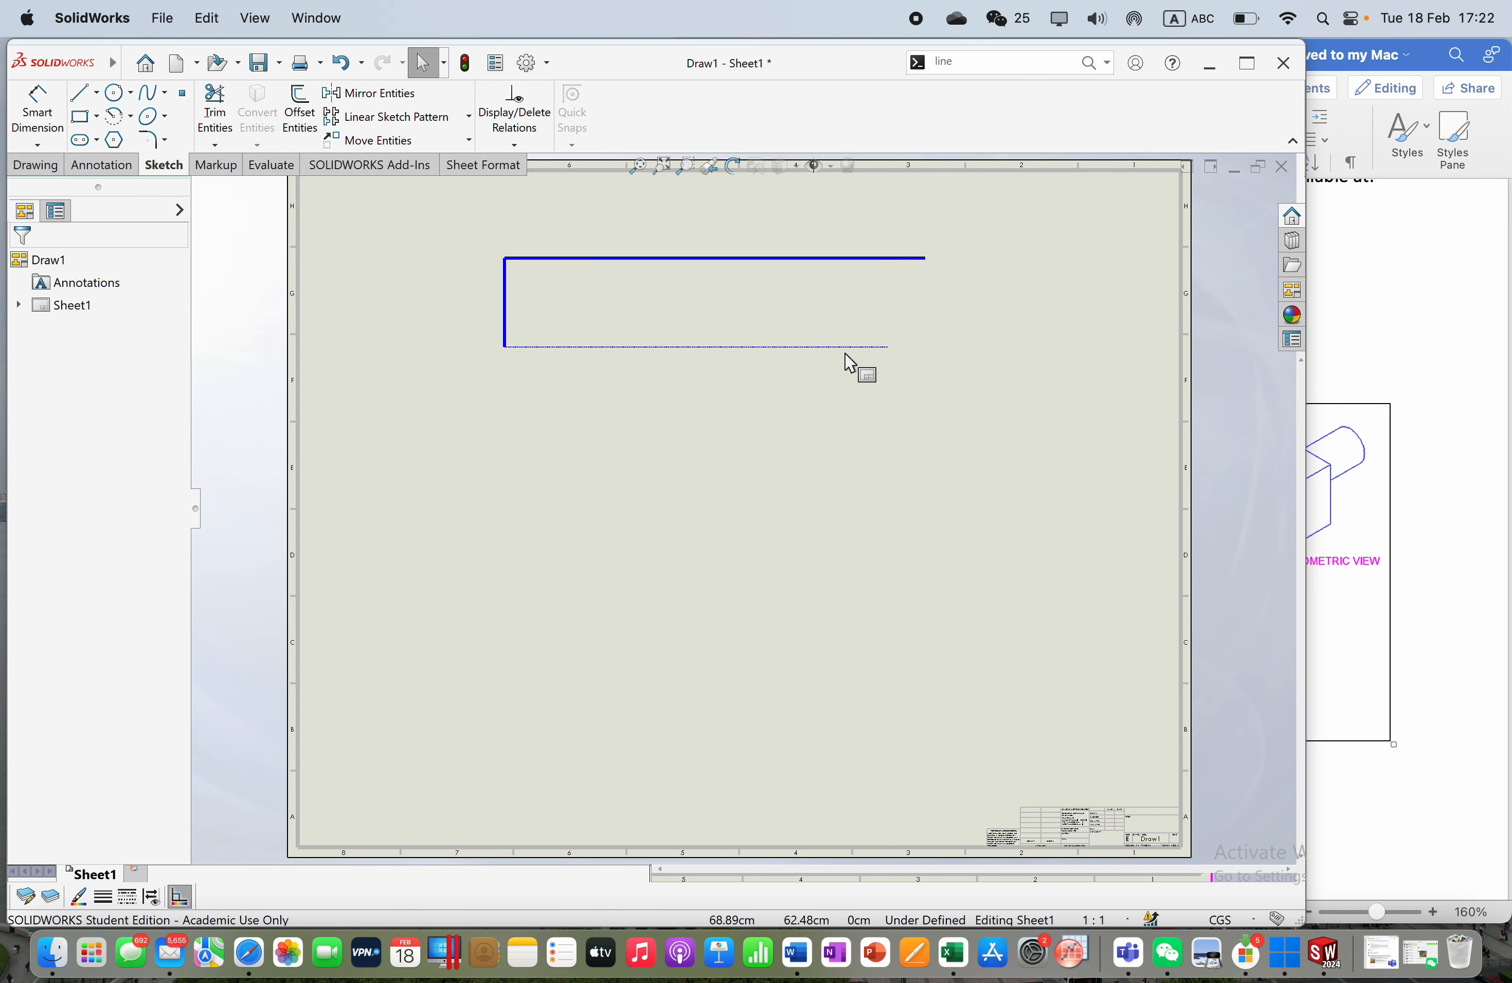
Step: Set the lower horizontal line's length to 41 cm
{"action": "left_click", "coordinate": [852, 347]}
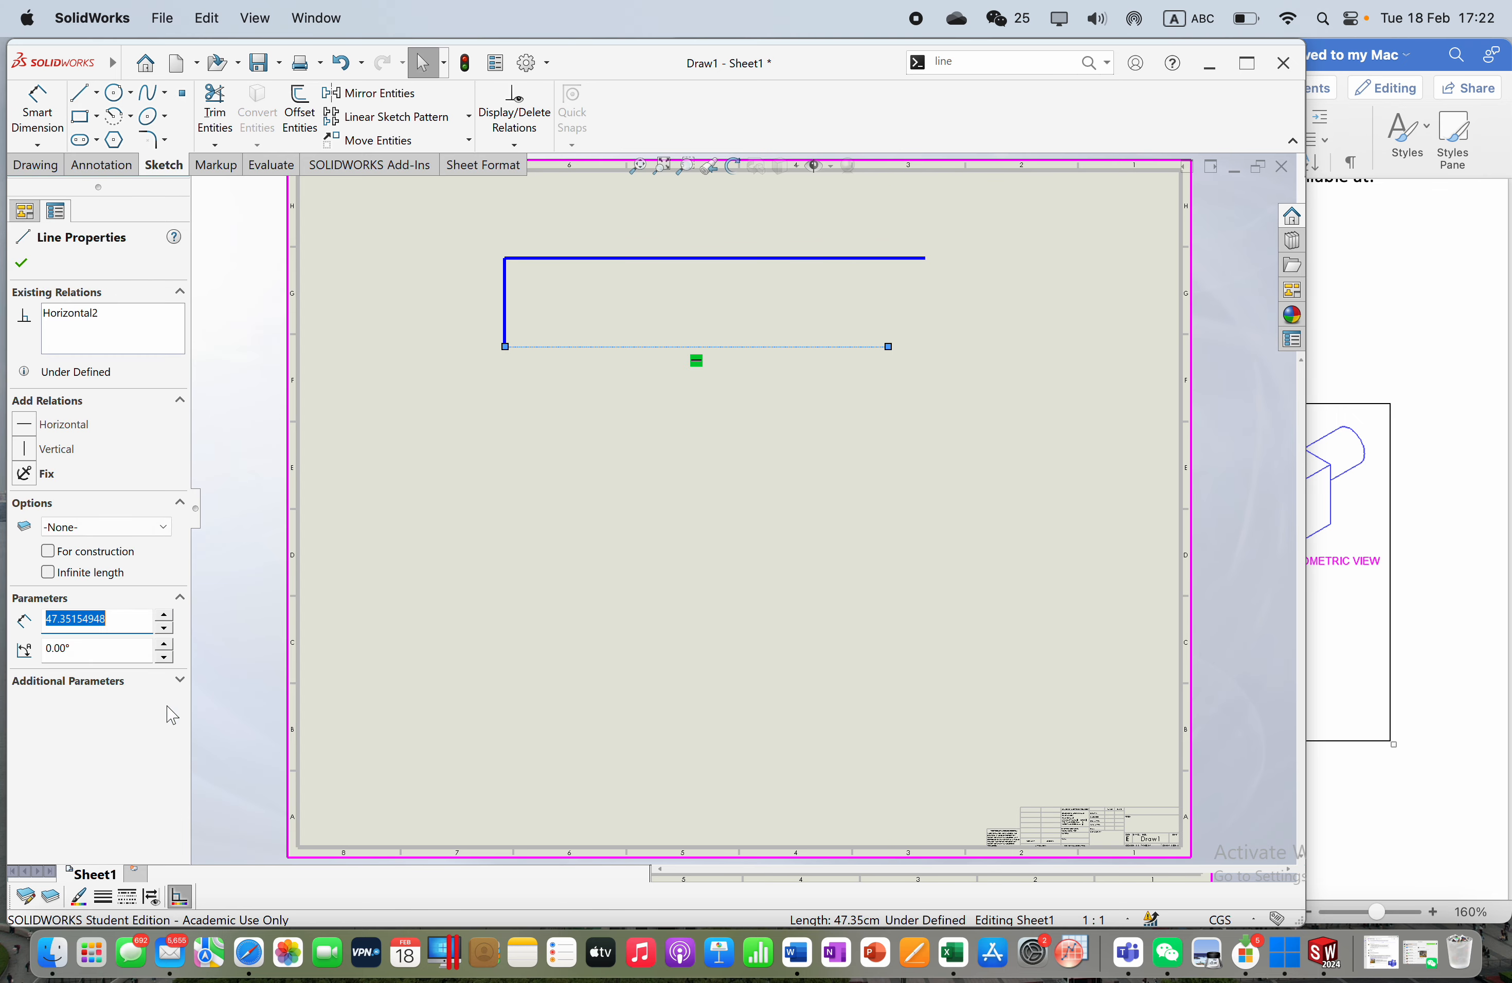
{"action": "type", "text": "41"}
{"action": "key", "text": "Return"}
Step: Apply a 0.35 mm thickness and the Default line style to the 41 cm horizontal line
{"action": "left_click", "coordinate": [105, 901]}
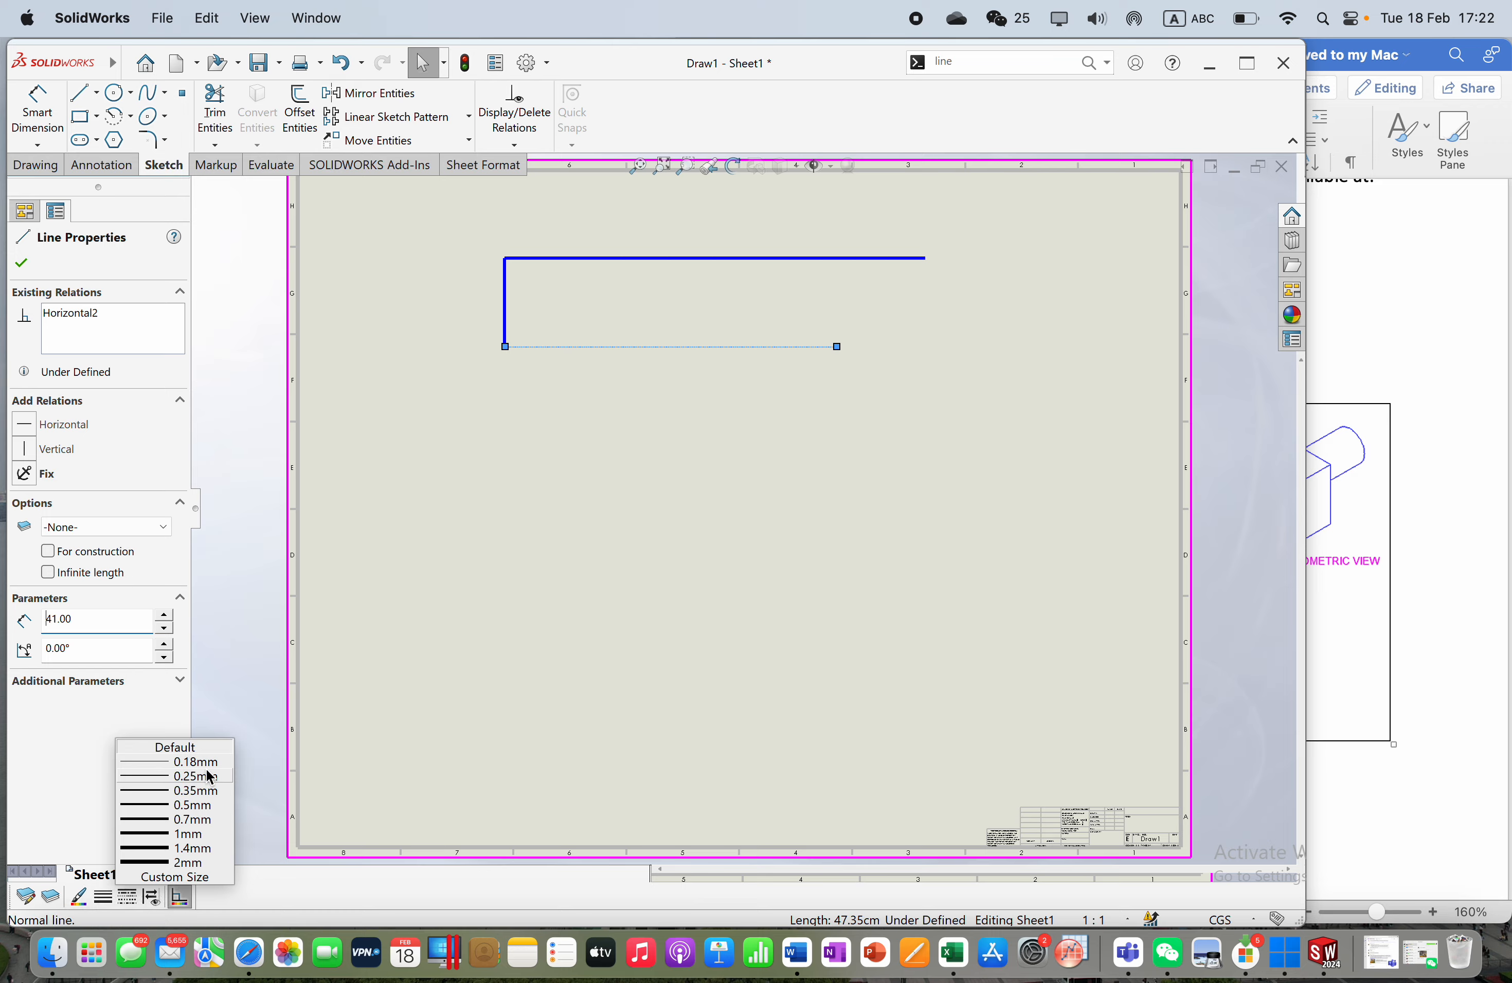
{"action": "left_click", "coordinate": [190, 794]}
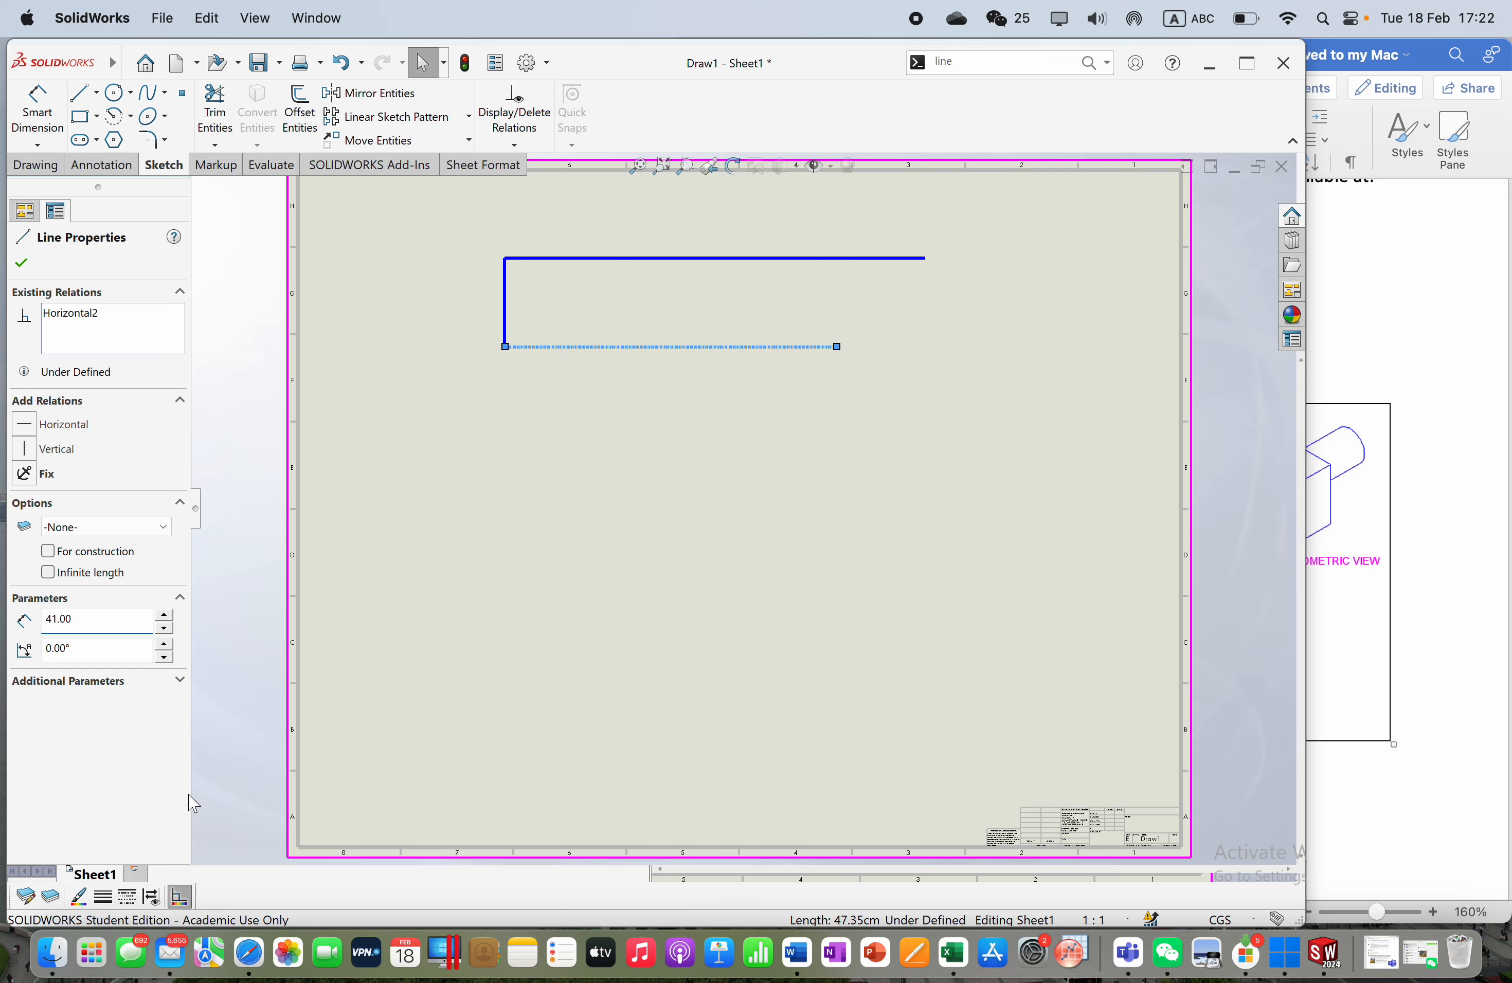
{"action": "left_click", "coordinate": [134, 898]}
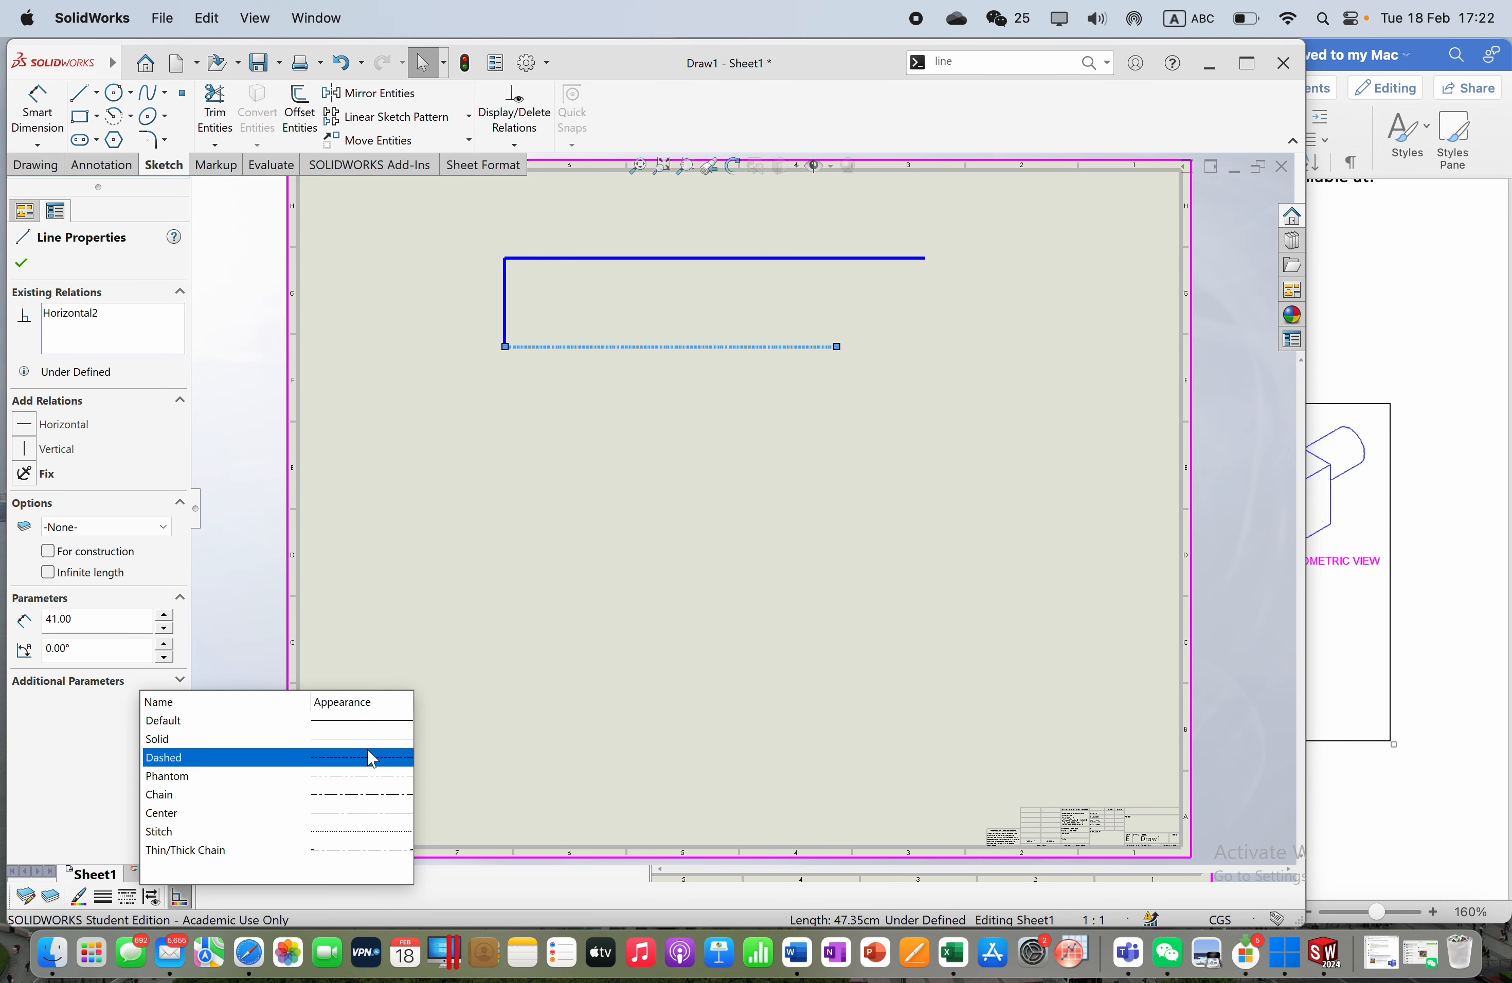
{"action": "left_click", "coordinate": [360, 722]}
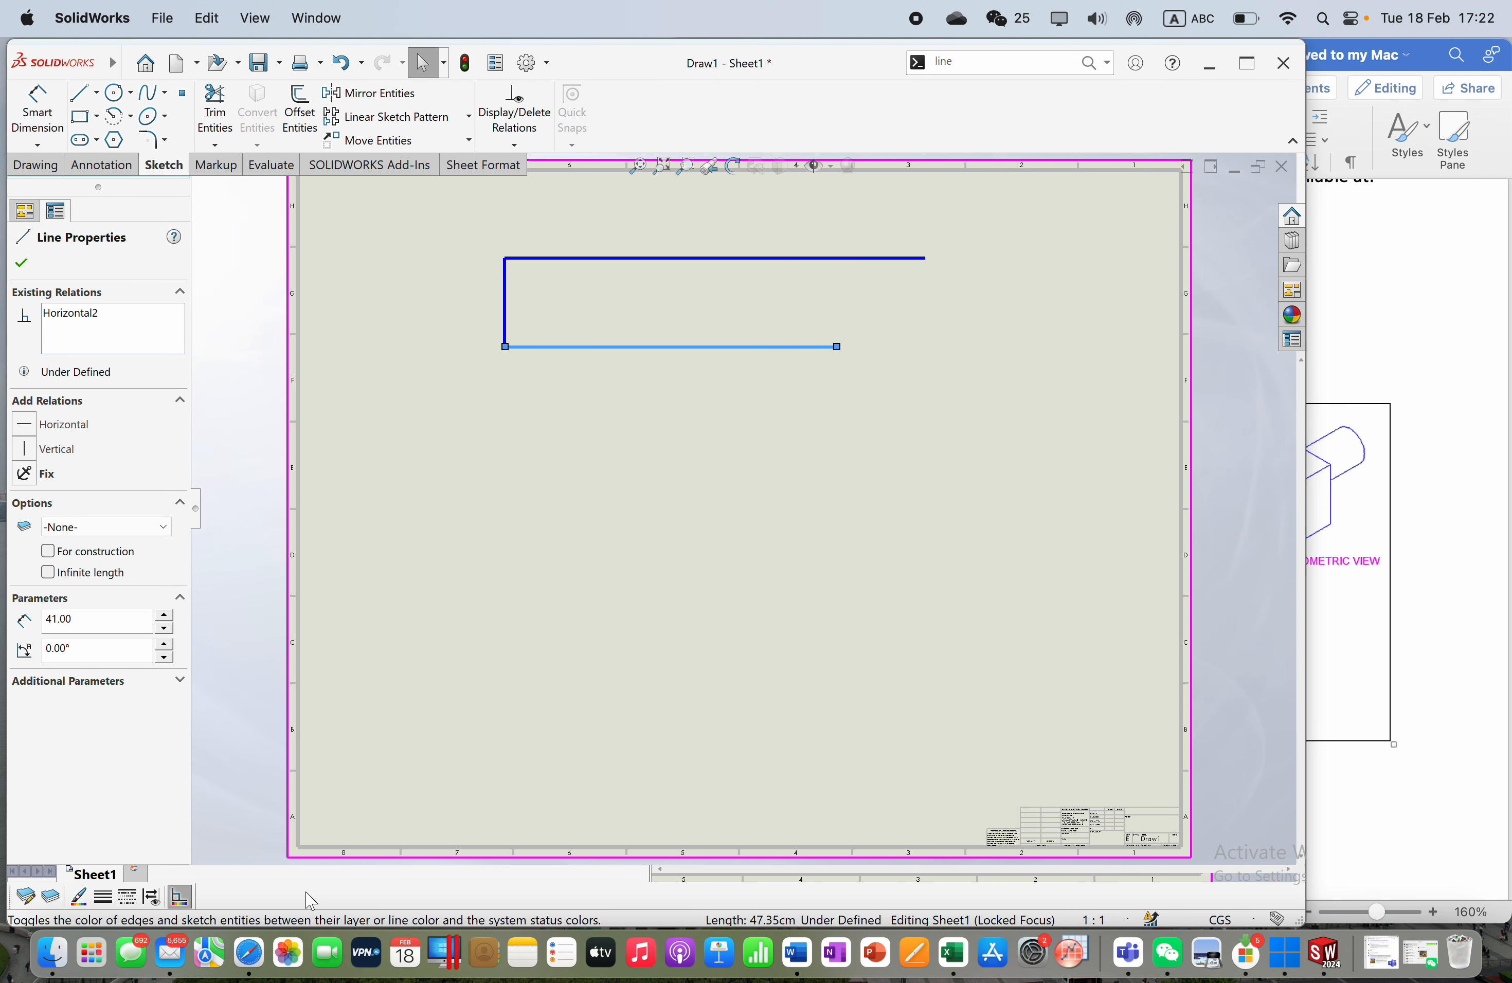
{"action": "right_click", "coordinate": [256, 902]}
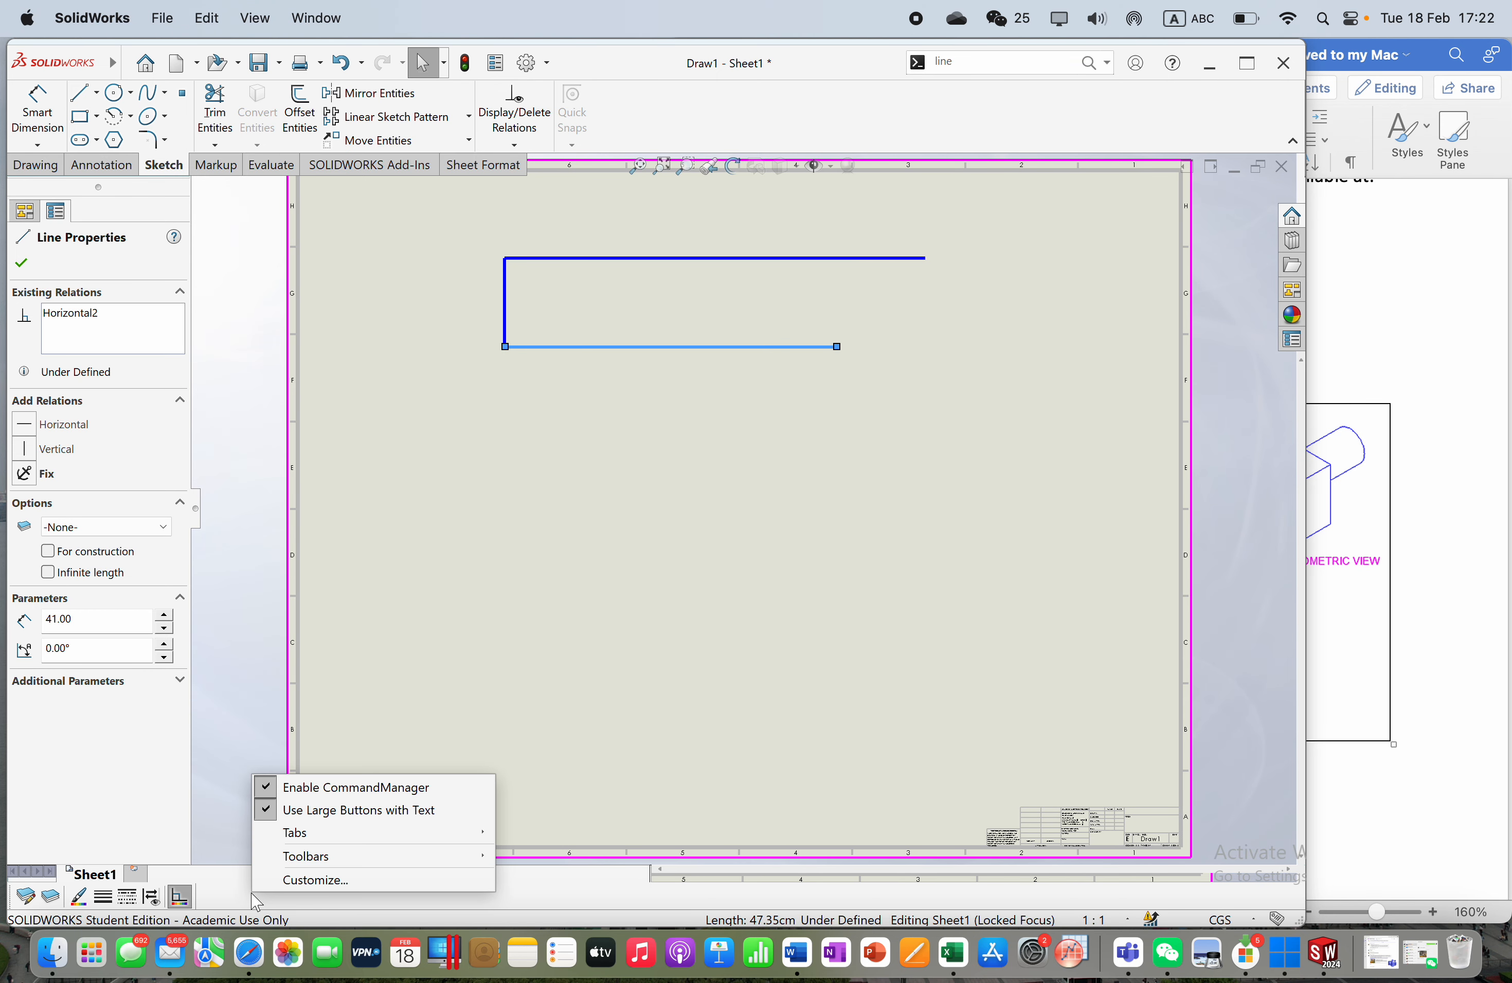
{"action": "left_click", "coordinate": [316, 880]}
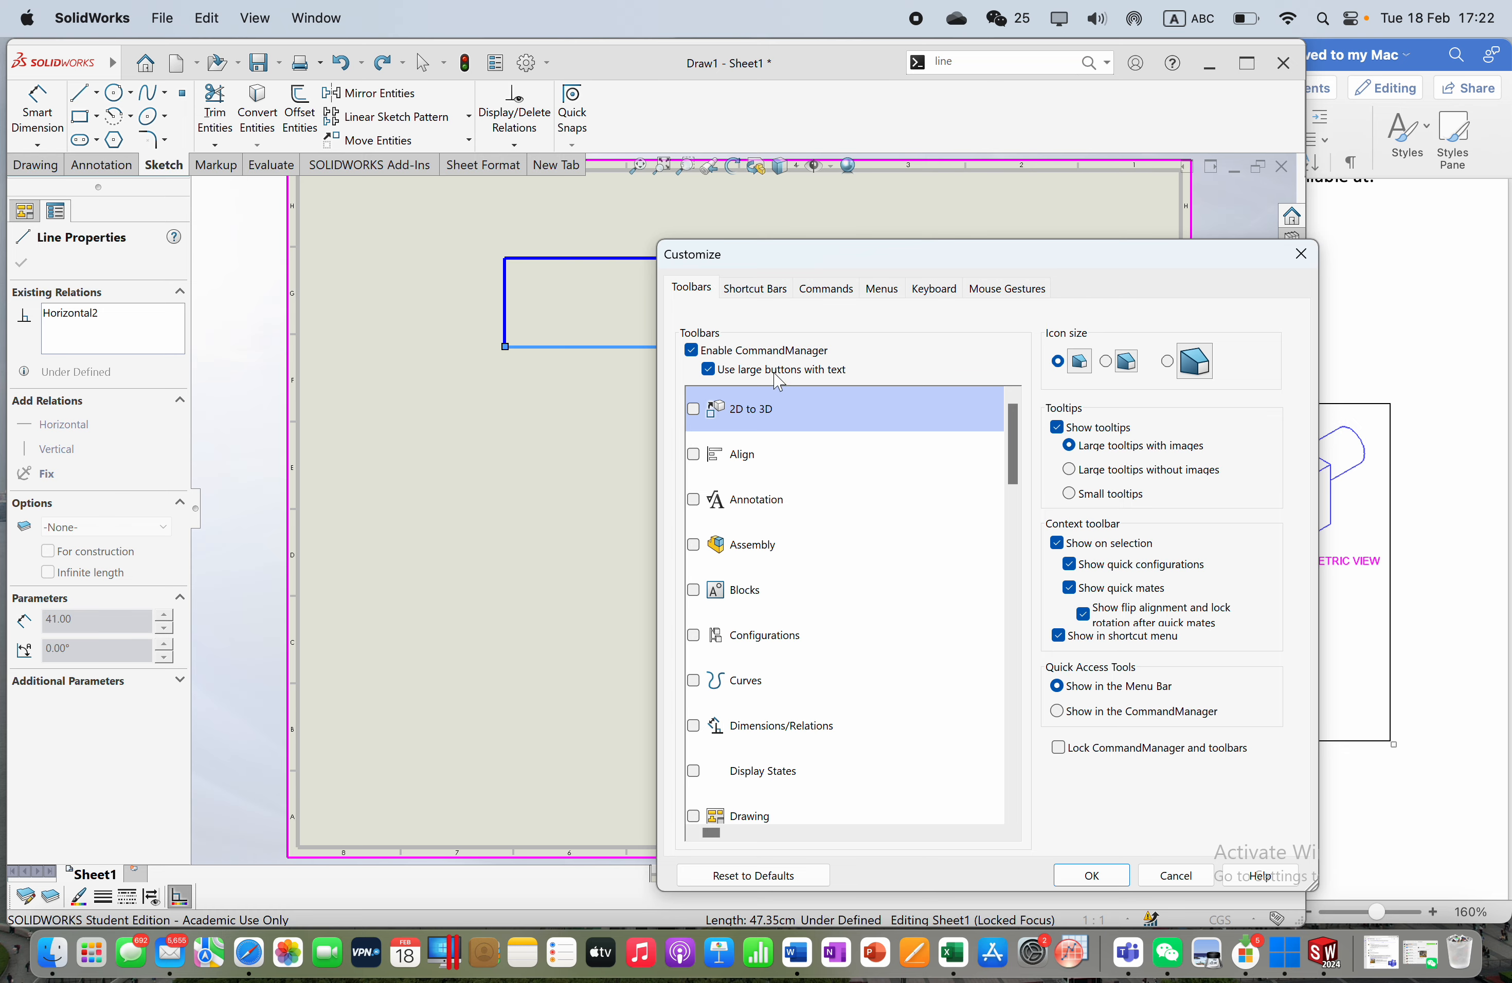
{"action": "left_click", "coordinate": [817, 294]}
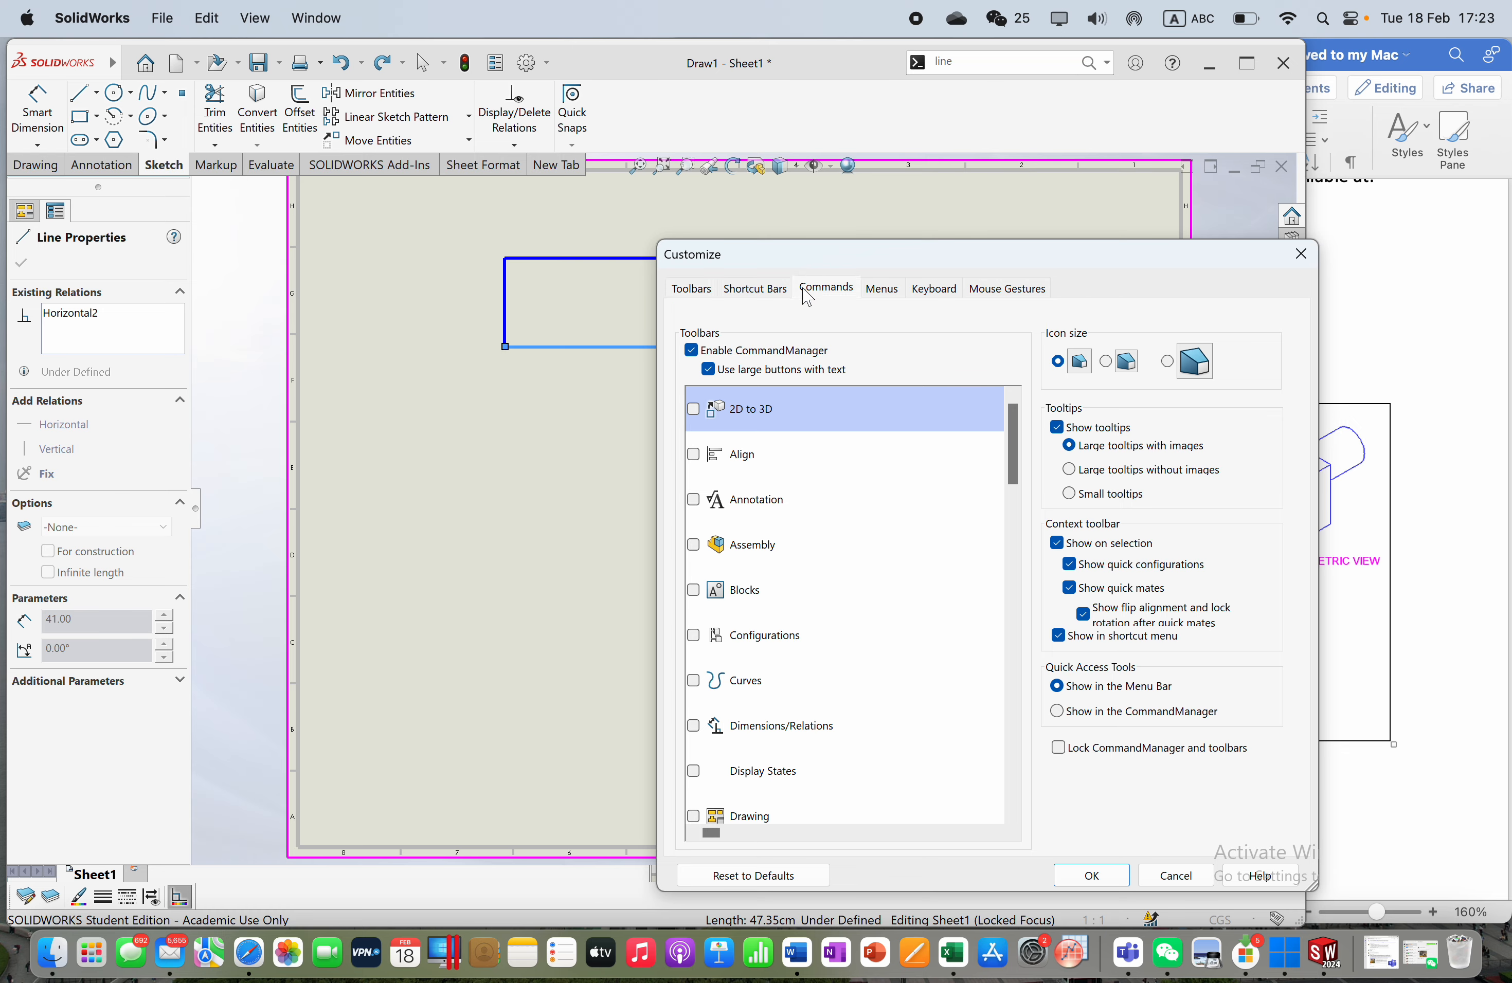
{"action": "left_click", "coordinate": [886, 290]}
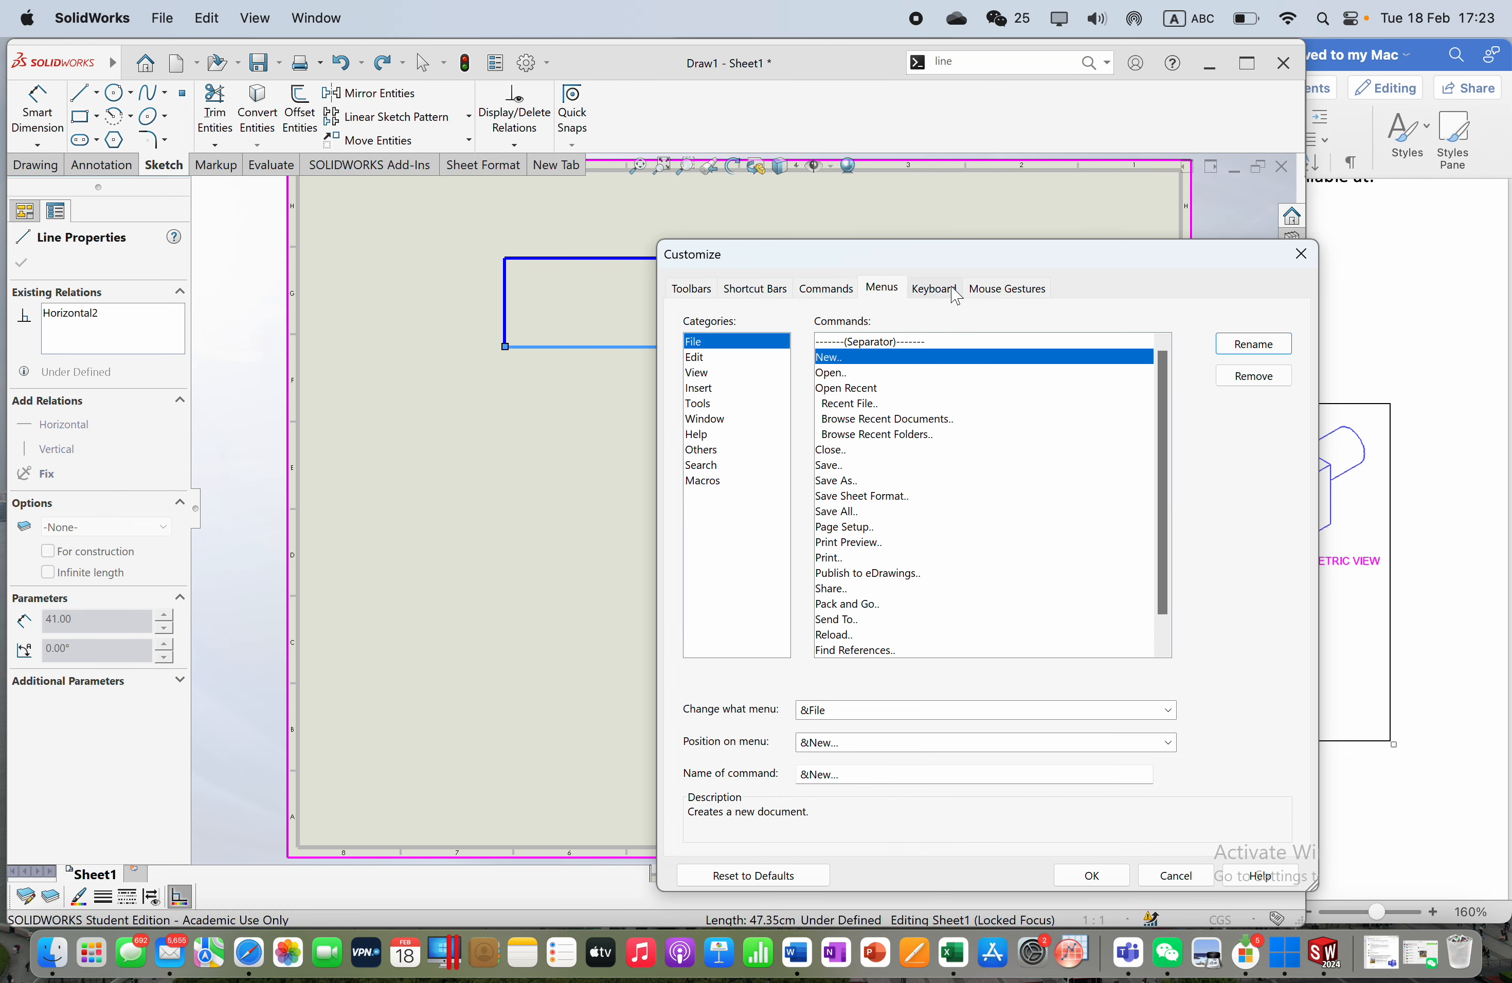
{"action": "left_click", "coordinate": [1300, 254]}
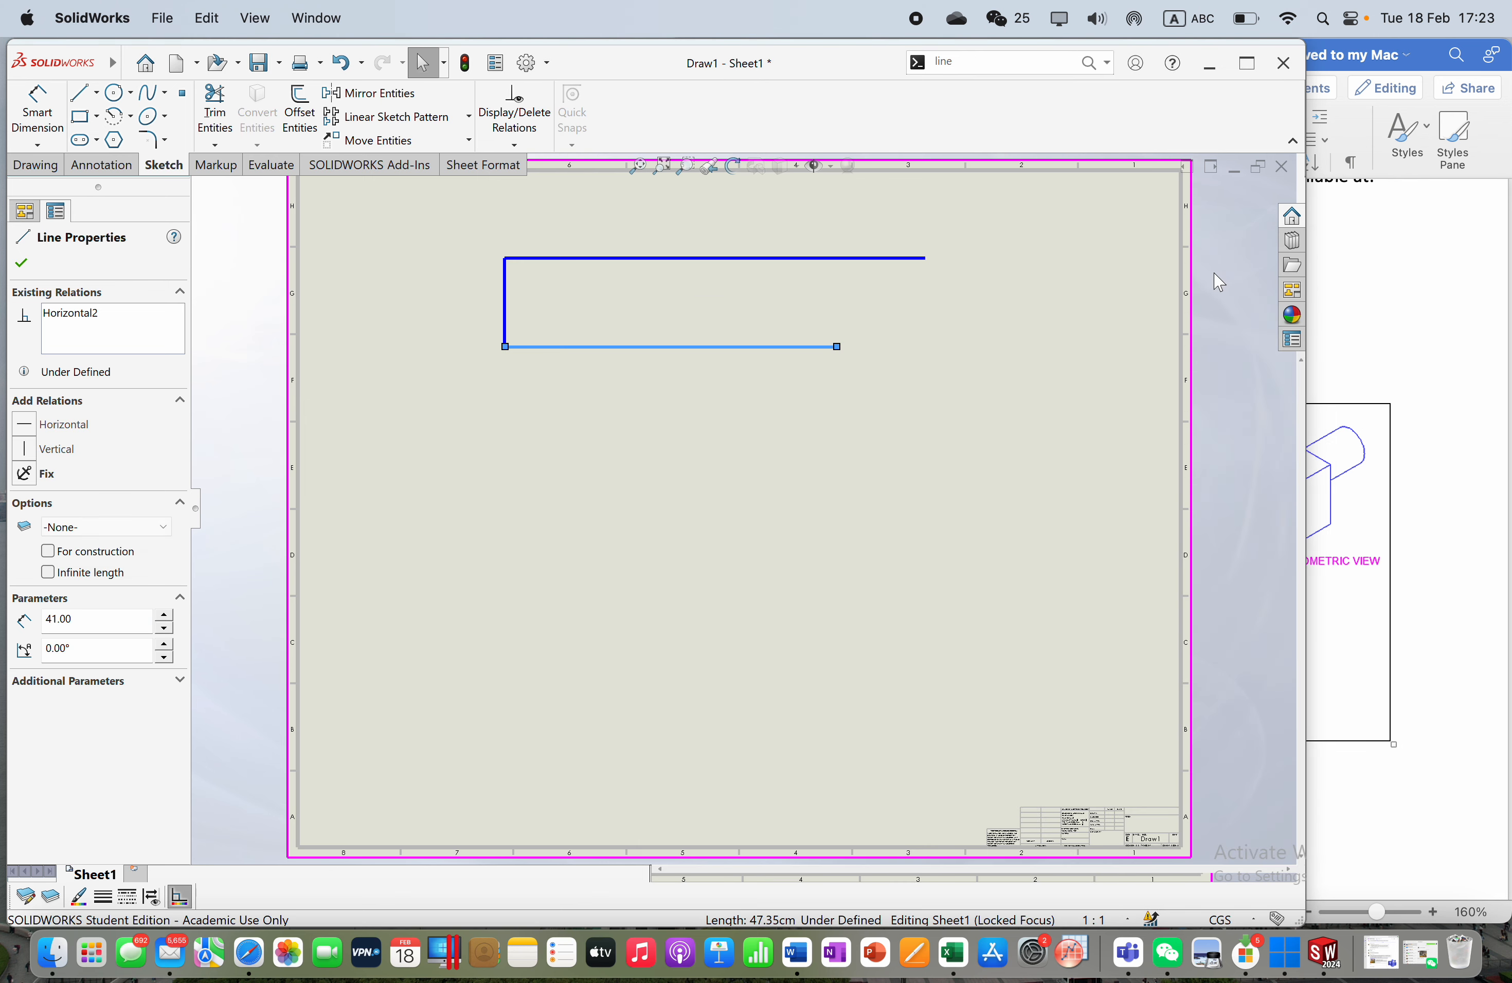
Step: Consult the slot dimensions in the Word handbook, and sketch a vertical line about 8.5 cm long down from the 41 cm line's right end in SOLIDWORKS
{"action": "left_click", "coordinate": [982, 379]}
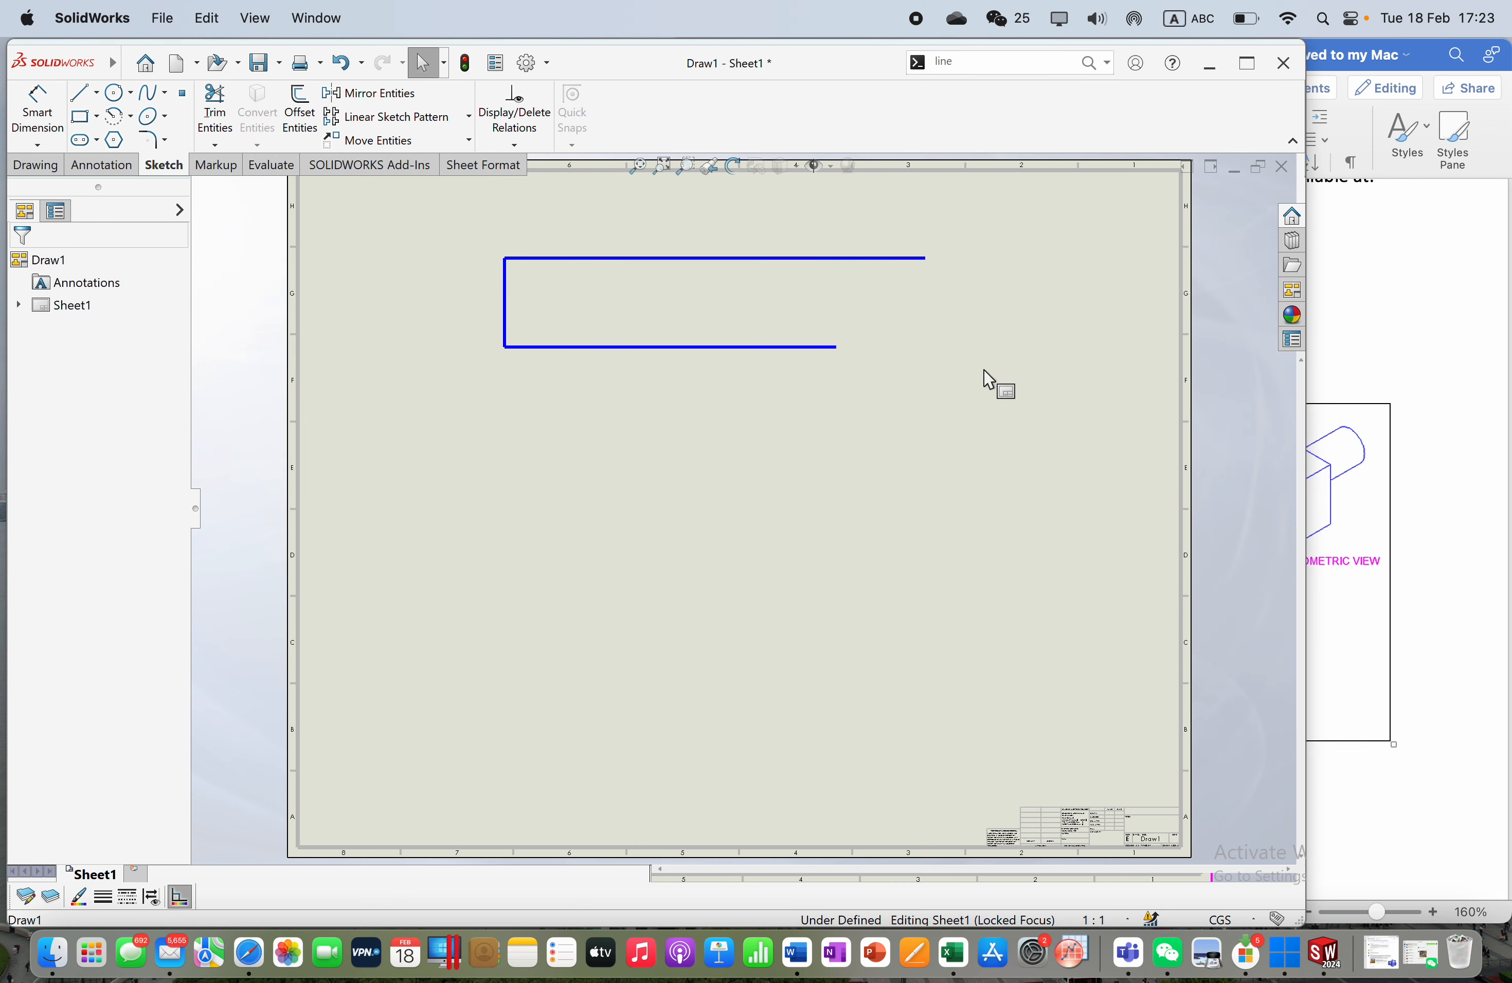
{"action": "left_click", "coordinate": [1404, 439]}
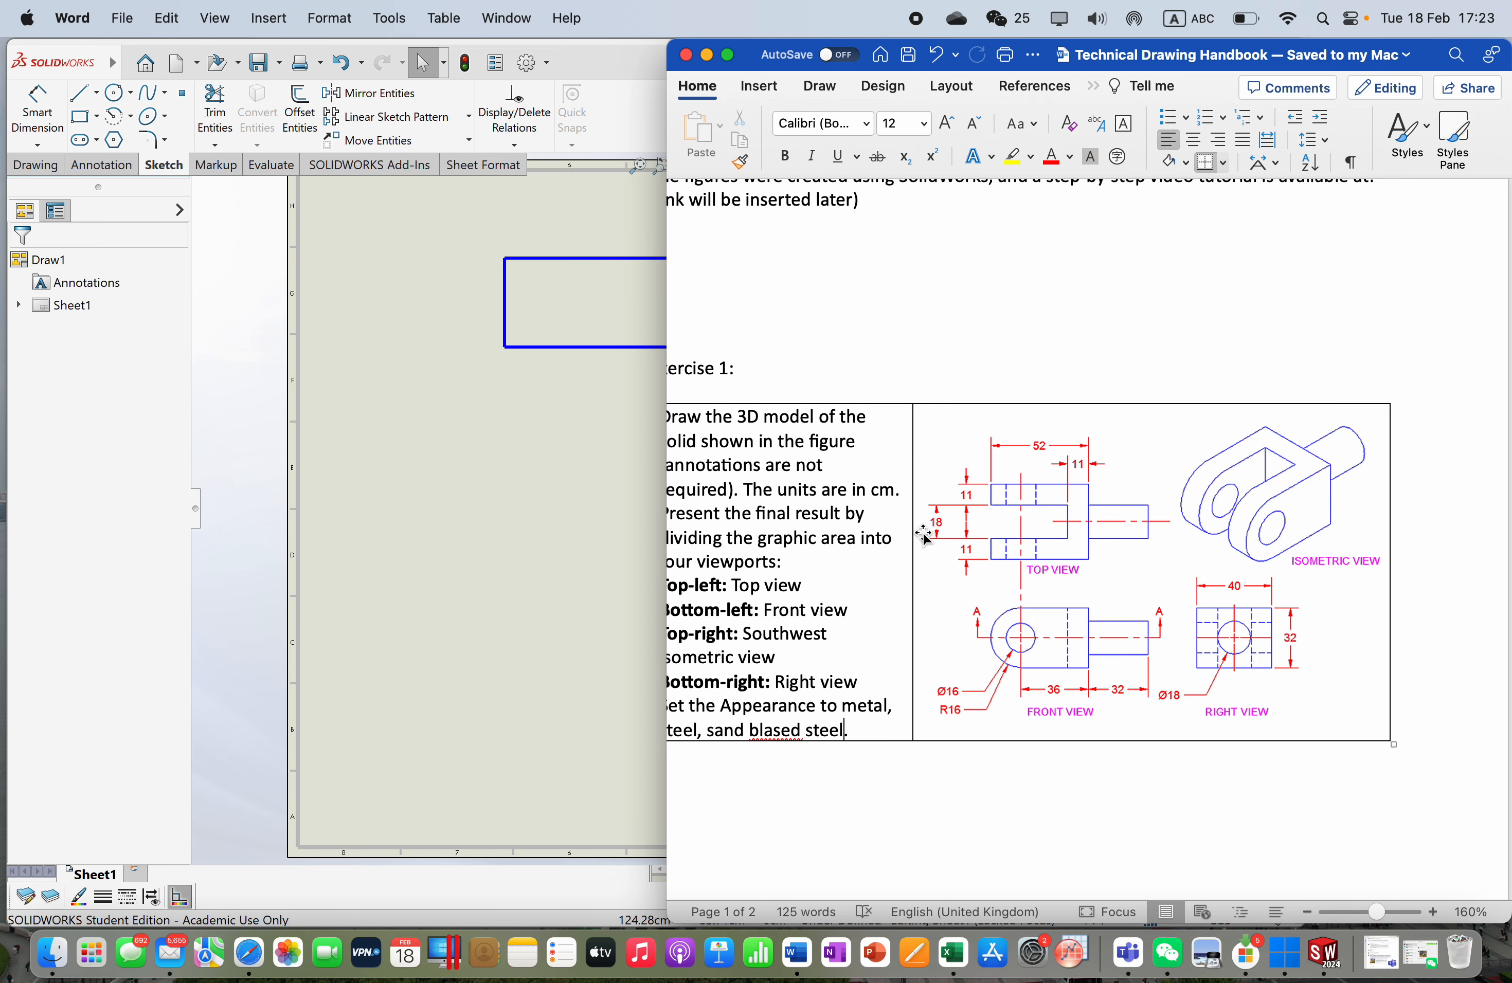
{"action": "left_click", "coordinate": [613, 498]}
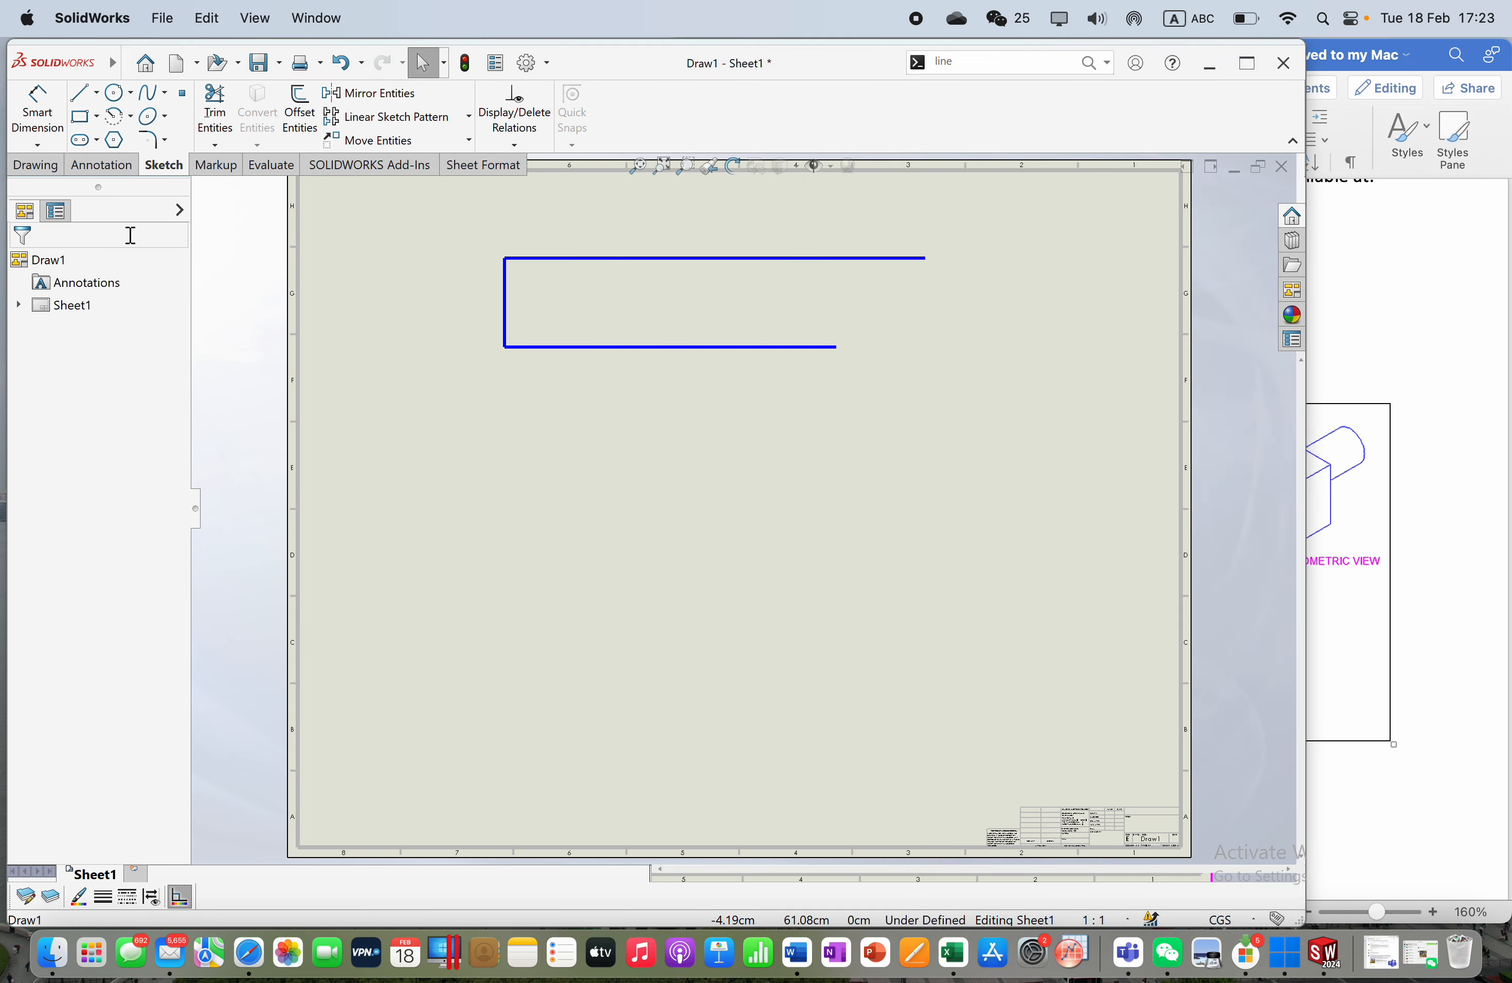
{"action": "left_click", "coordinate": [83, 95]}
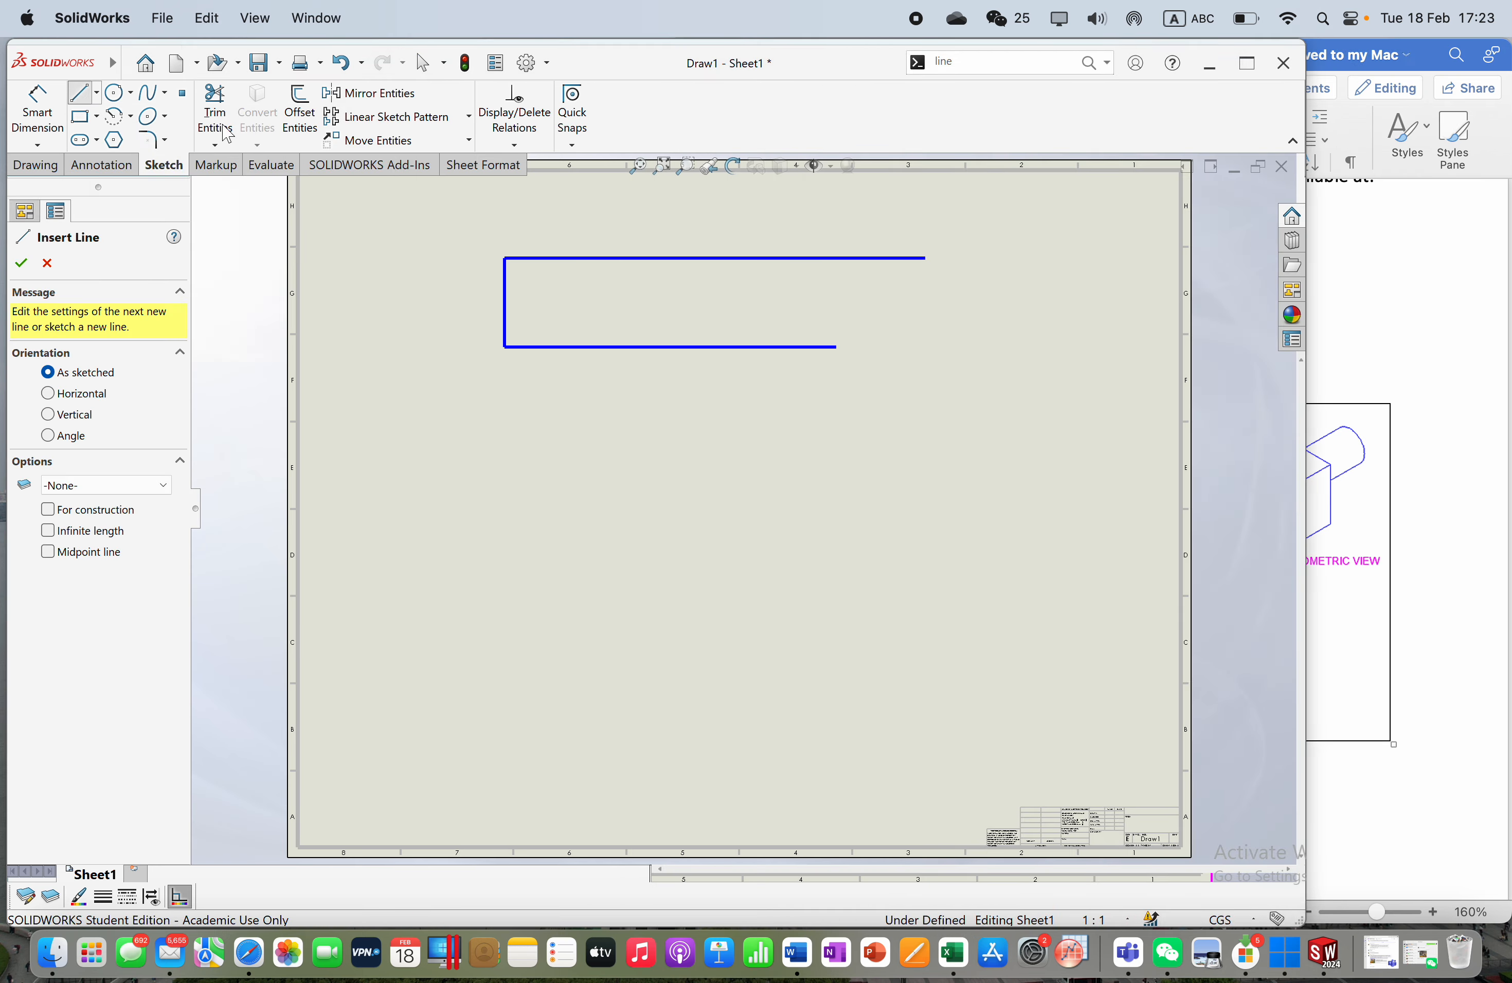
{"action": "left_click", "coordinate": [836, 347]}
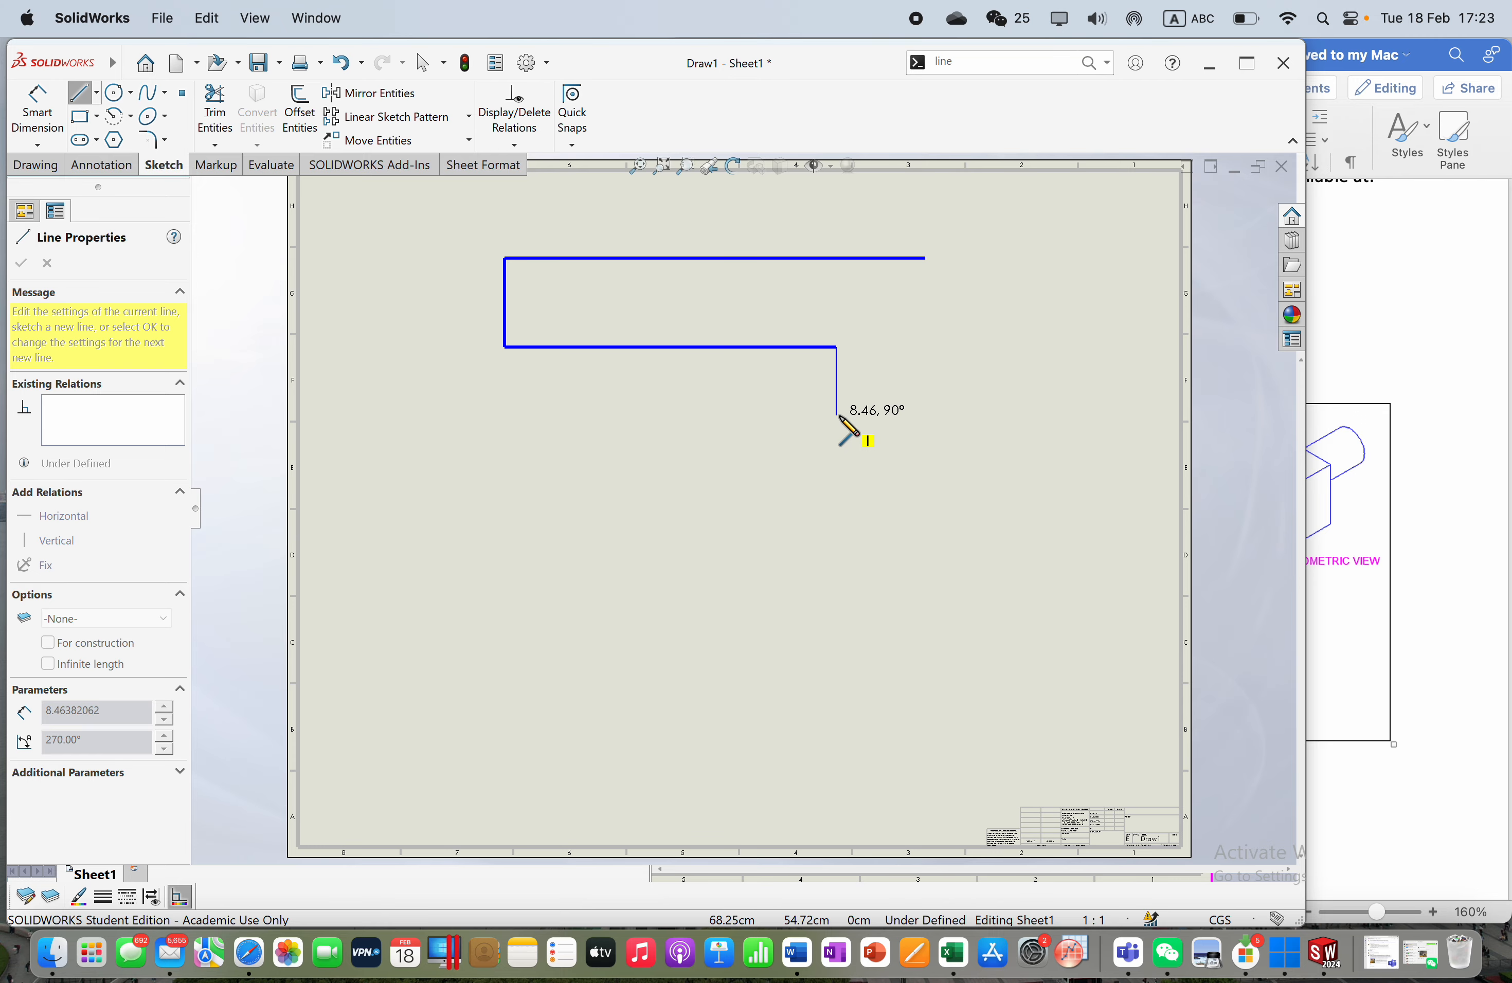
{"action": "left_click", "coordinate": [836, 415]}
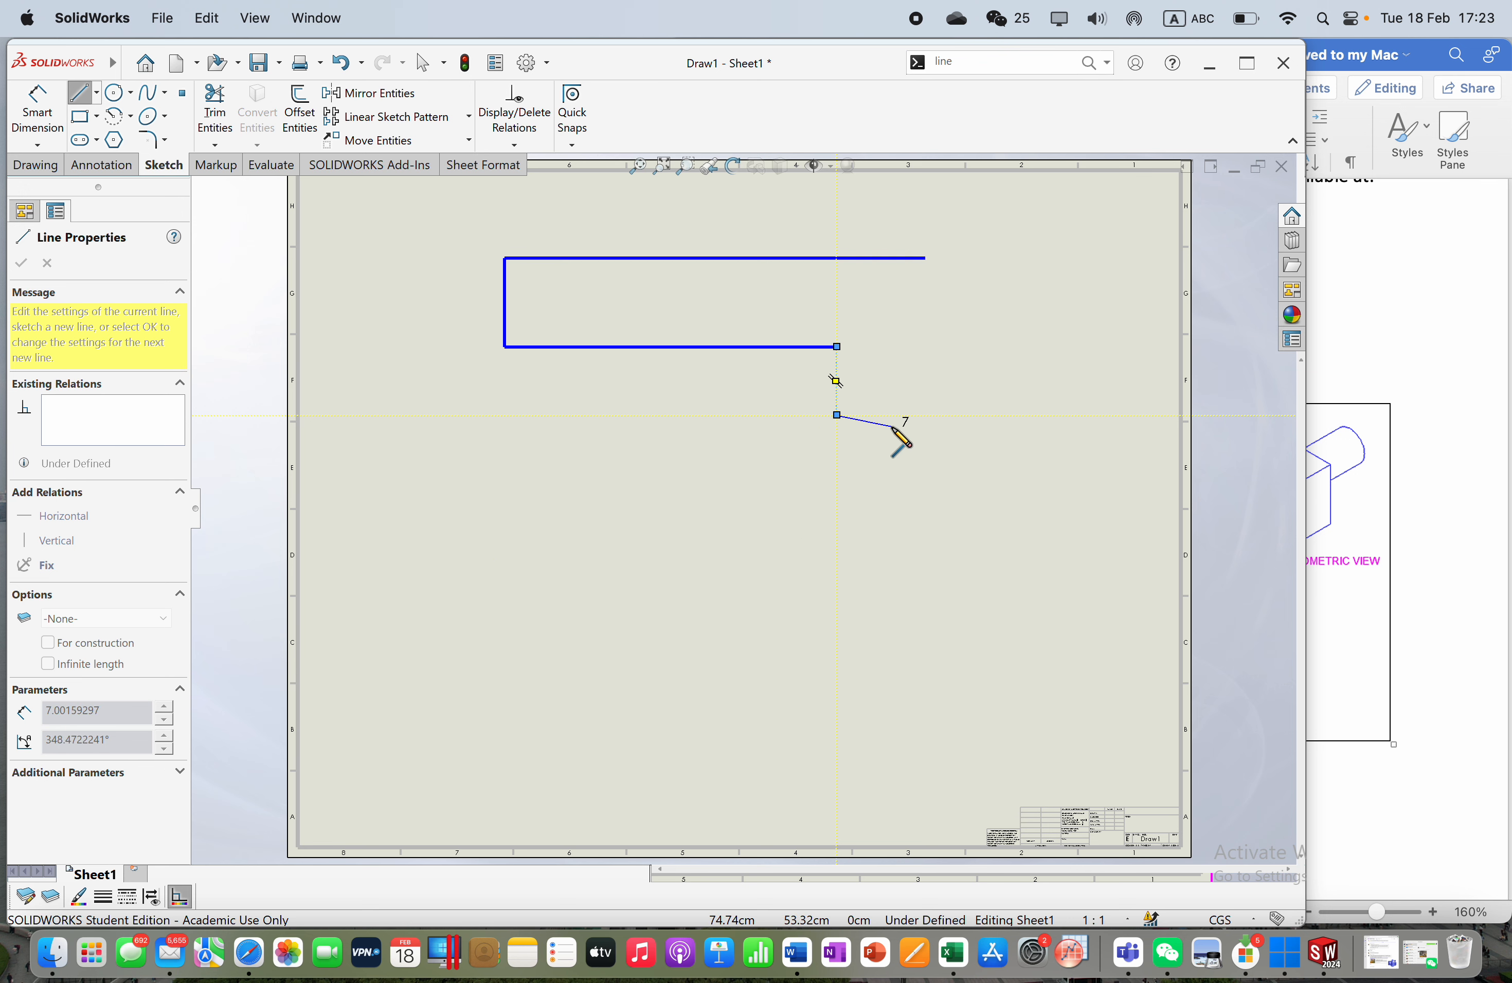
{"action": "key", "text": "Escape"}
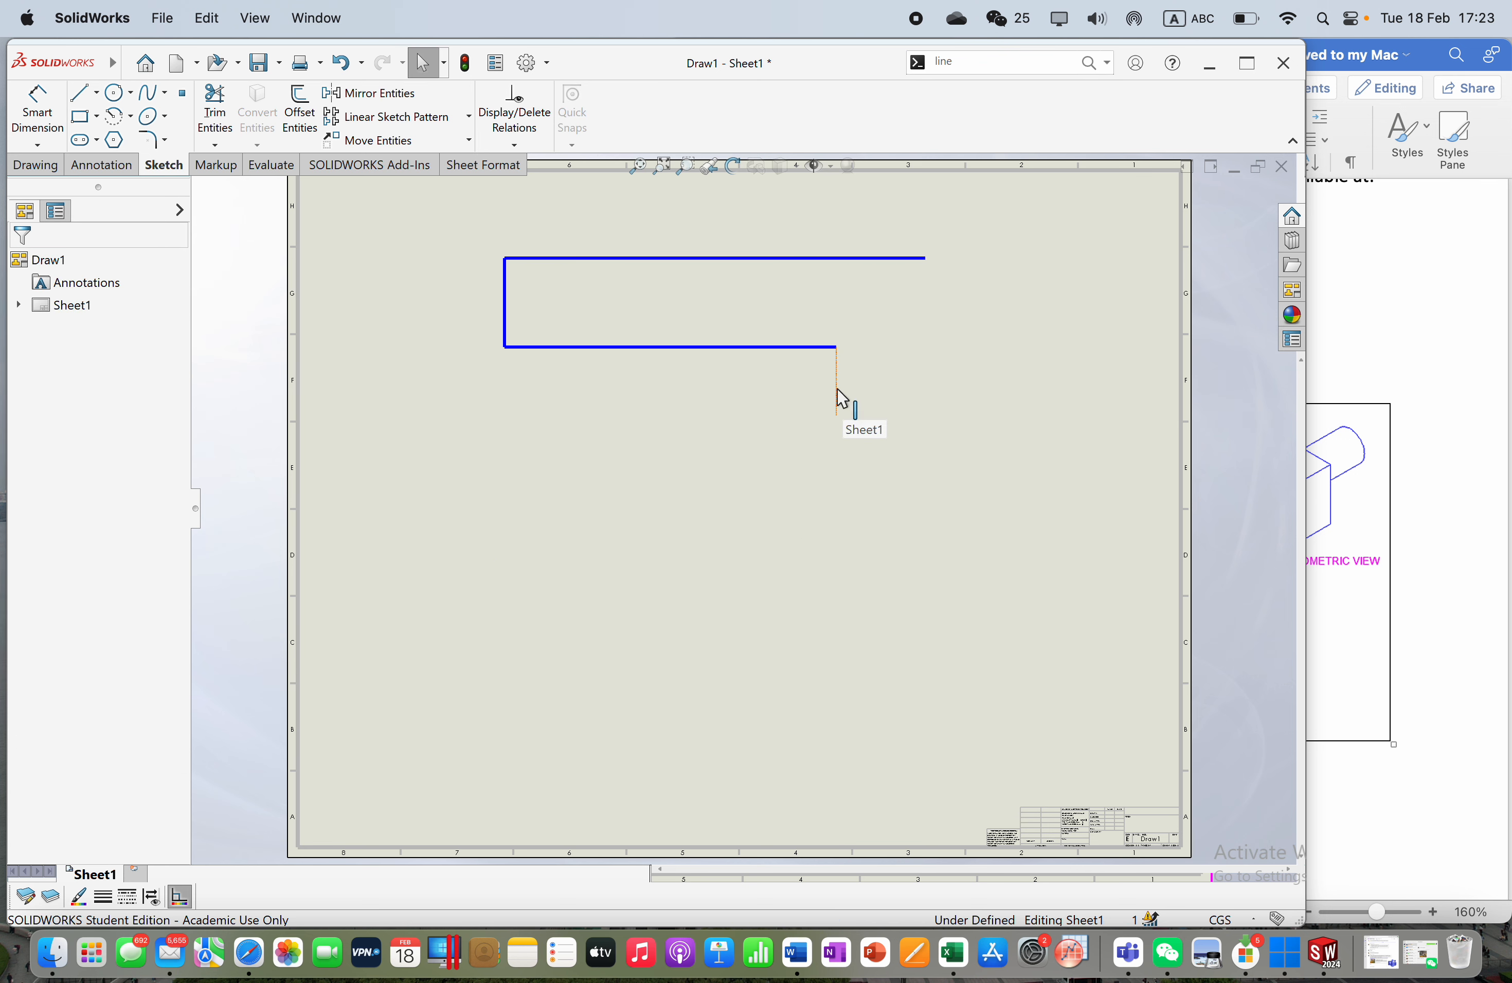
Step: Set the length of the short vertical line at the slot's inner end to 9 cm
{"action": "left_click", "coordinate": [838, 394]}
{"action": "type", "text": "9"}
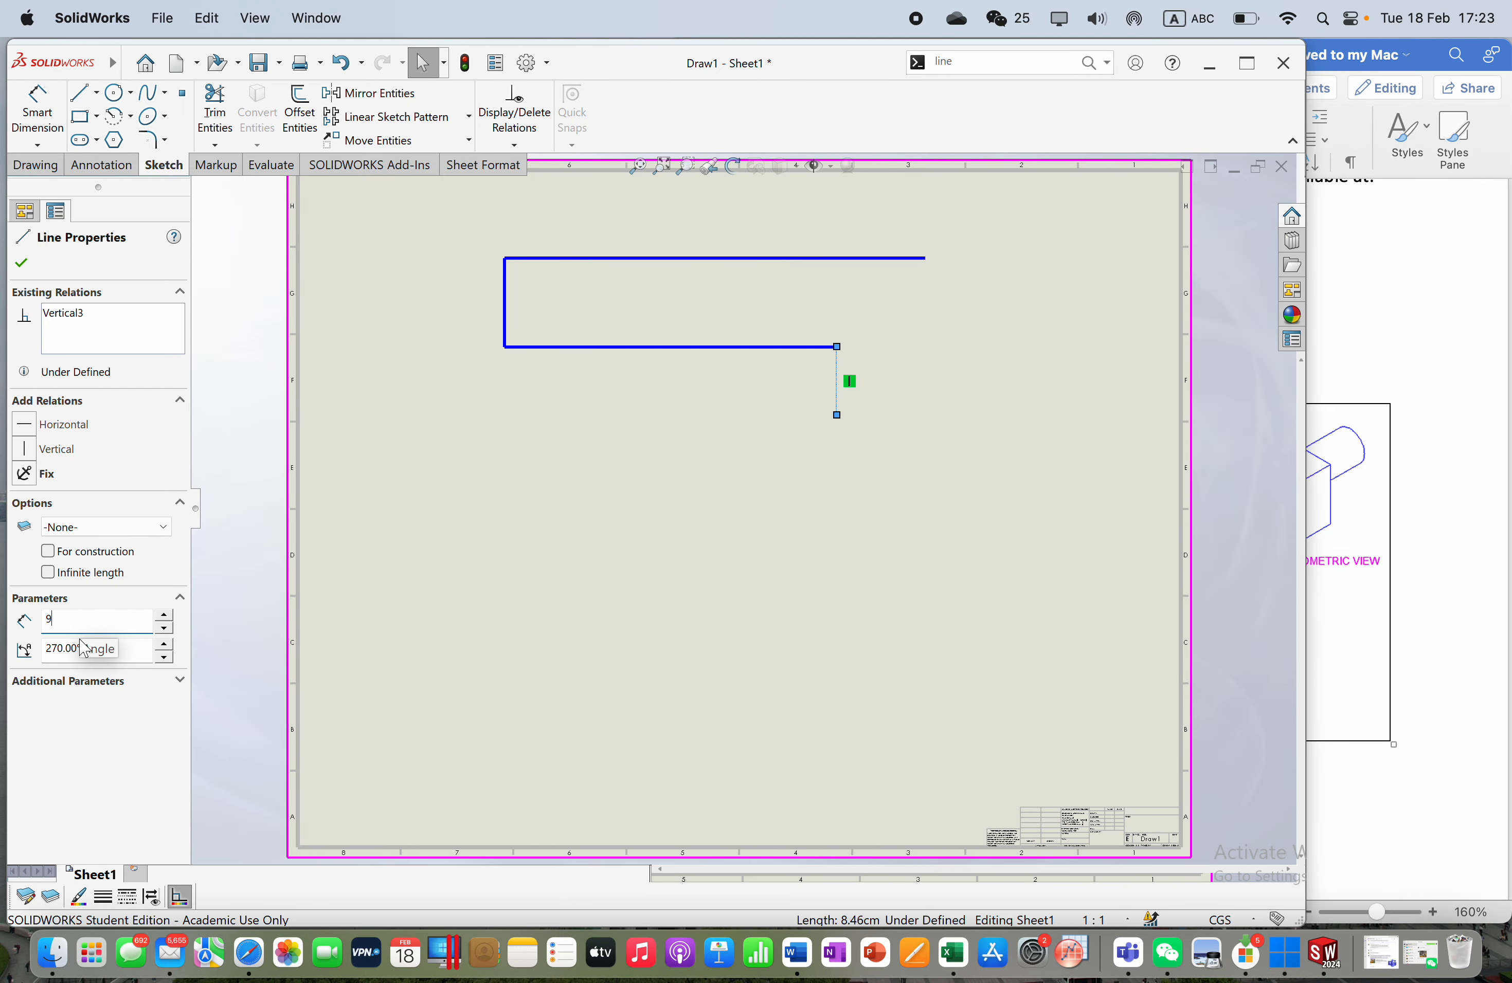
{"action": "key", "text": "Return"}
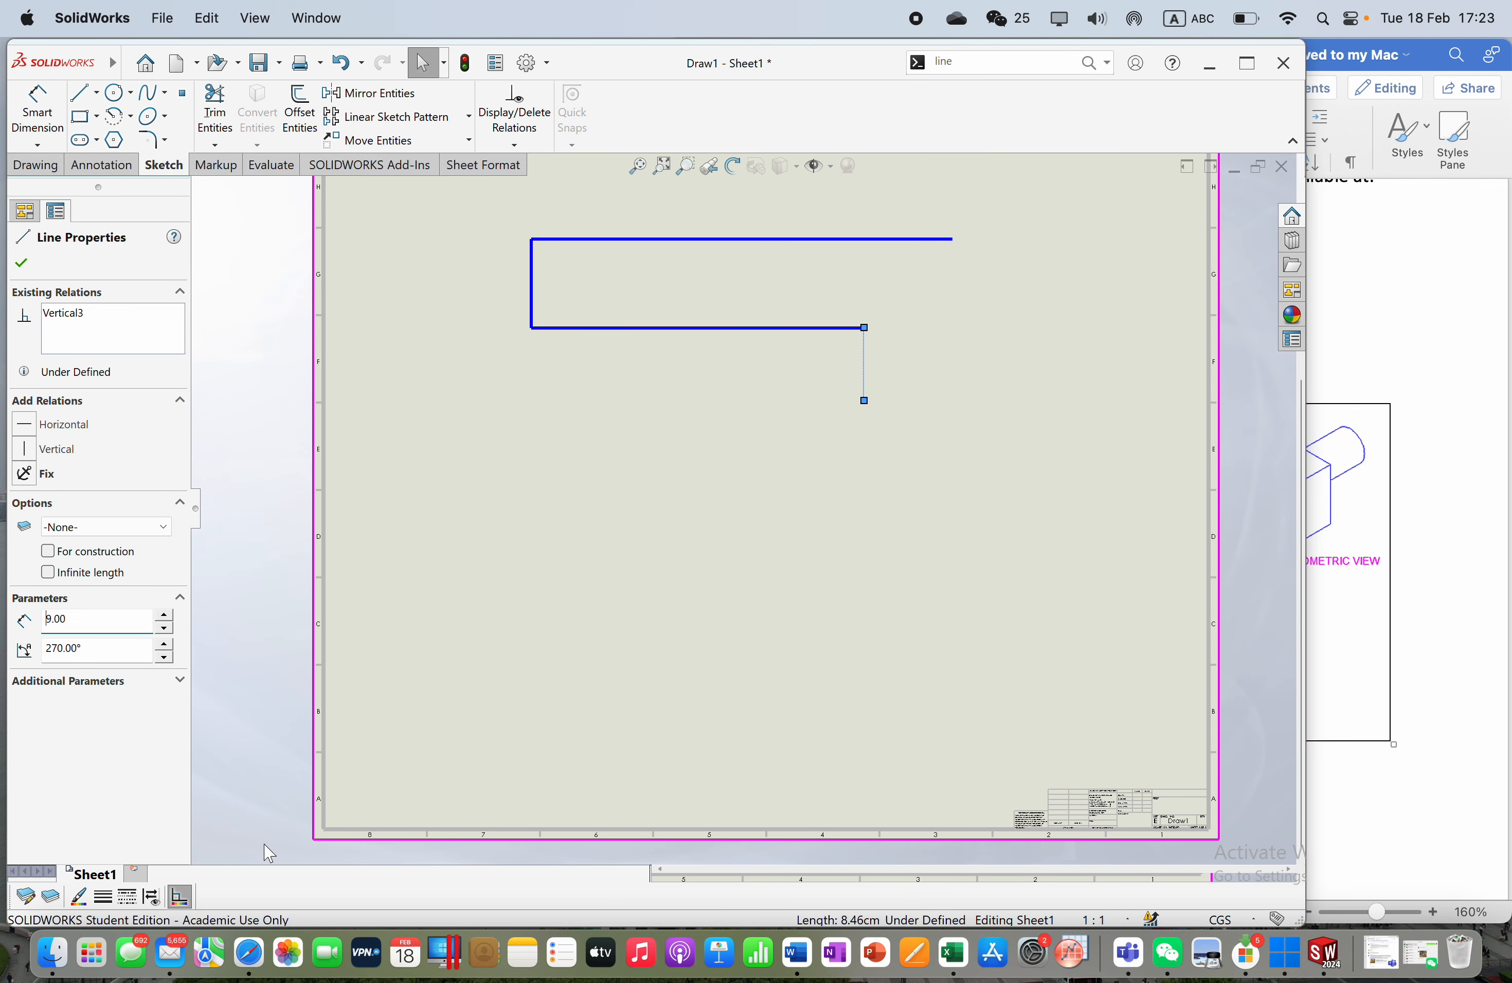
Step: Apply a 0.35 mm thickness and the Default line style to the 9 cm vertical line
{"action": "left_click", "coordinate": [103, 897]}
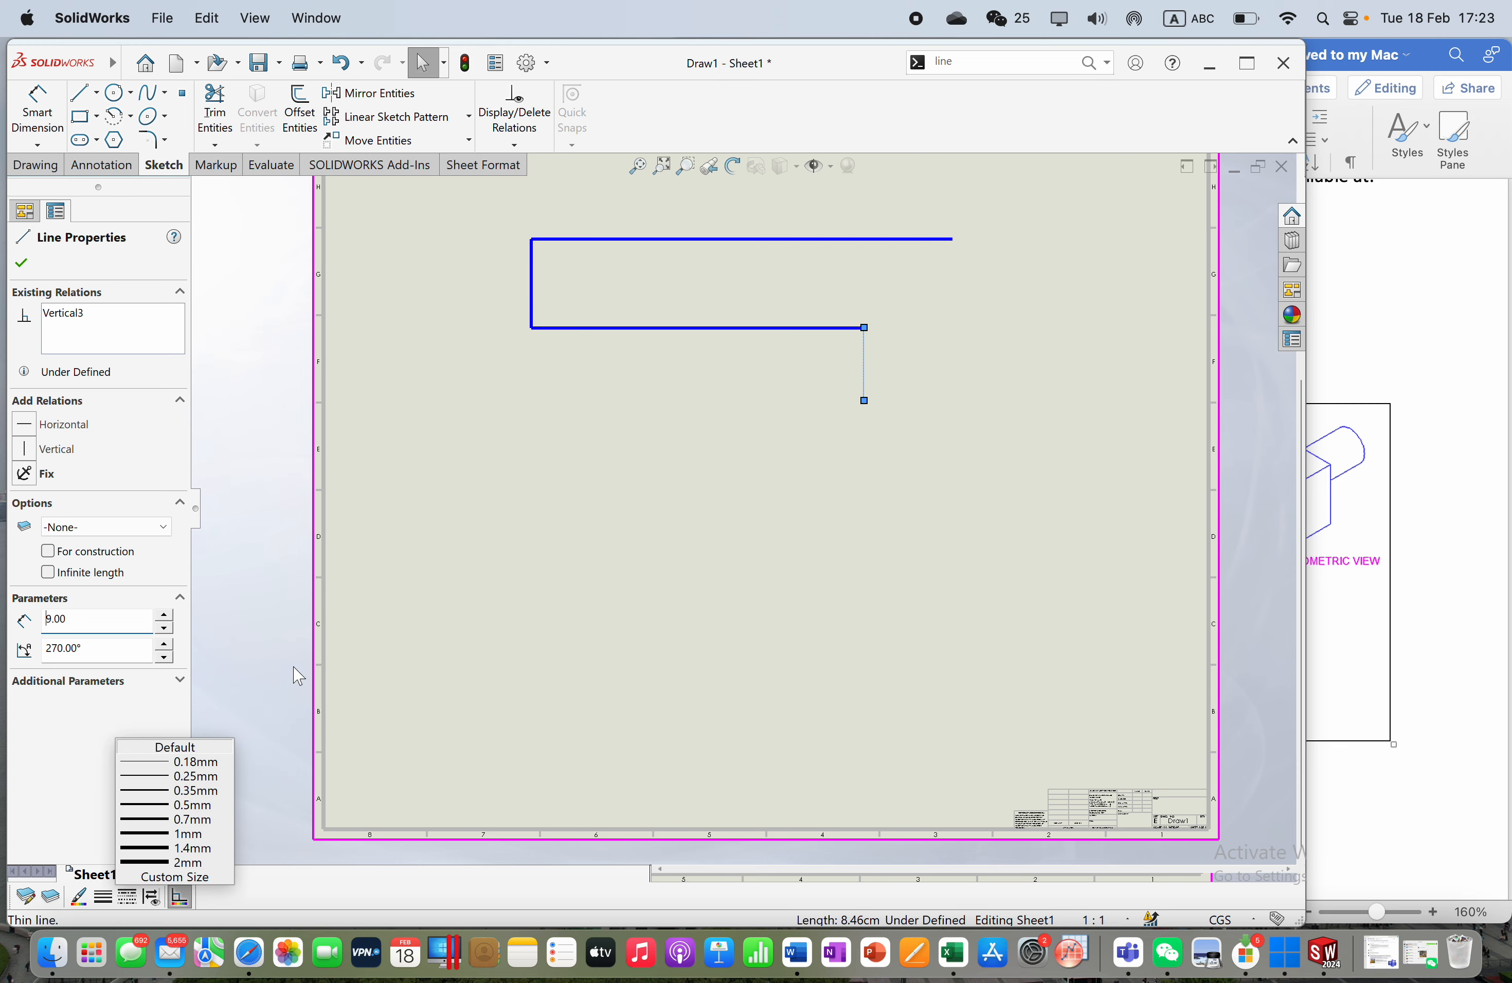
{"action": "left_click", "coordinate": [193, 798]}
{"action": "left_click", "coordinate": [127, 897]}
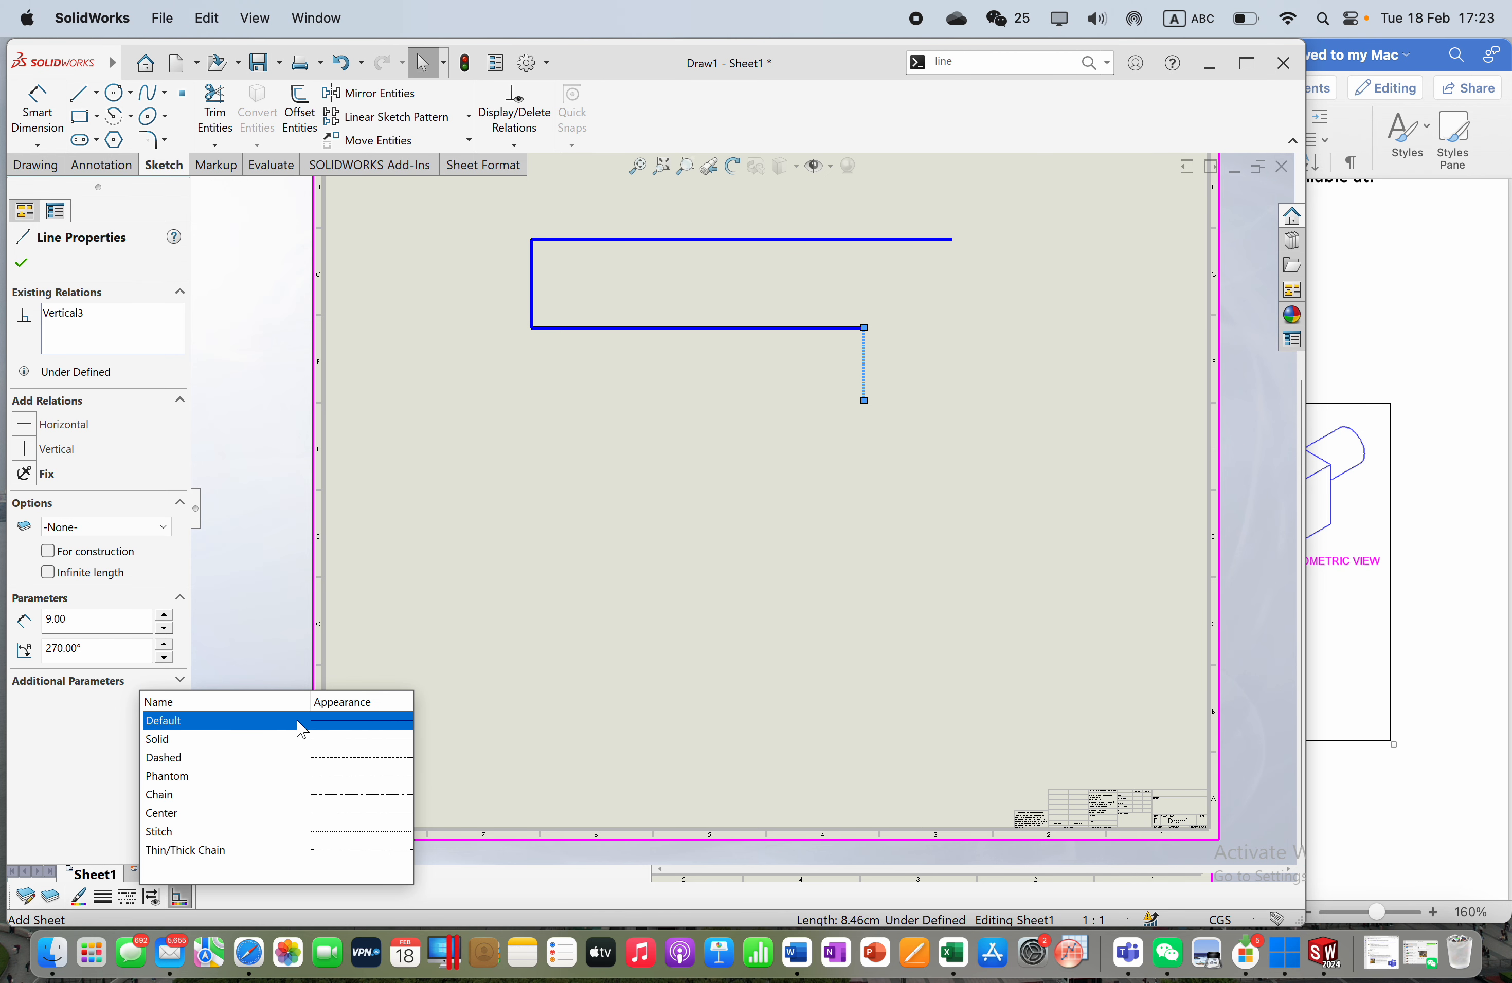
{"action": "left_click", "coordinate": [299, 722]}
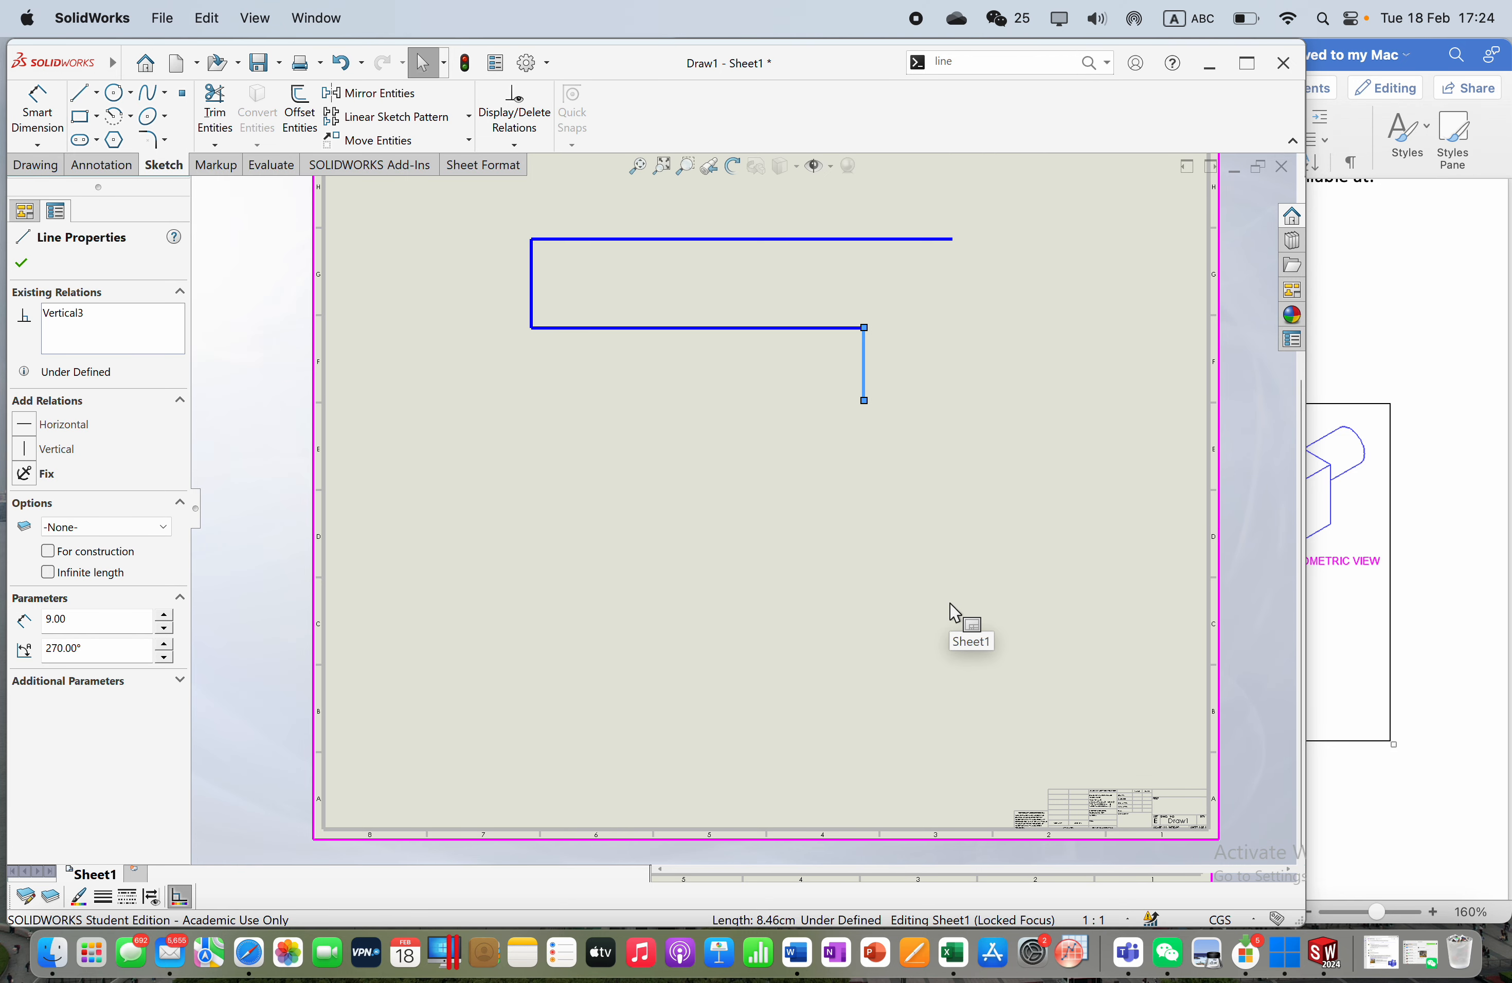
{"action": "left_click", "coordinate": [979, 455]}
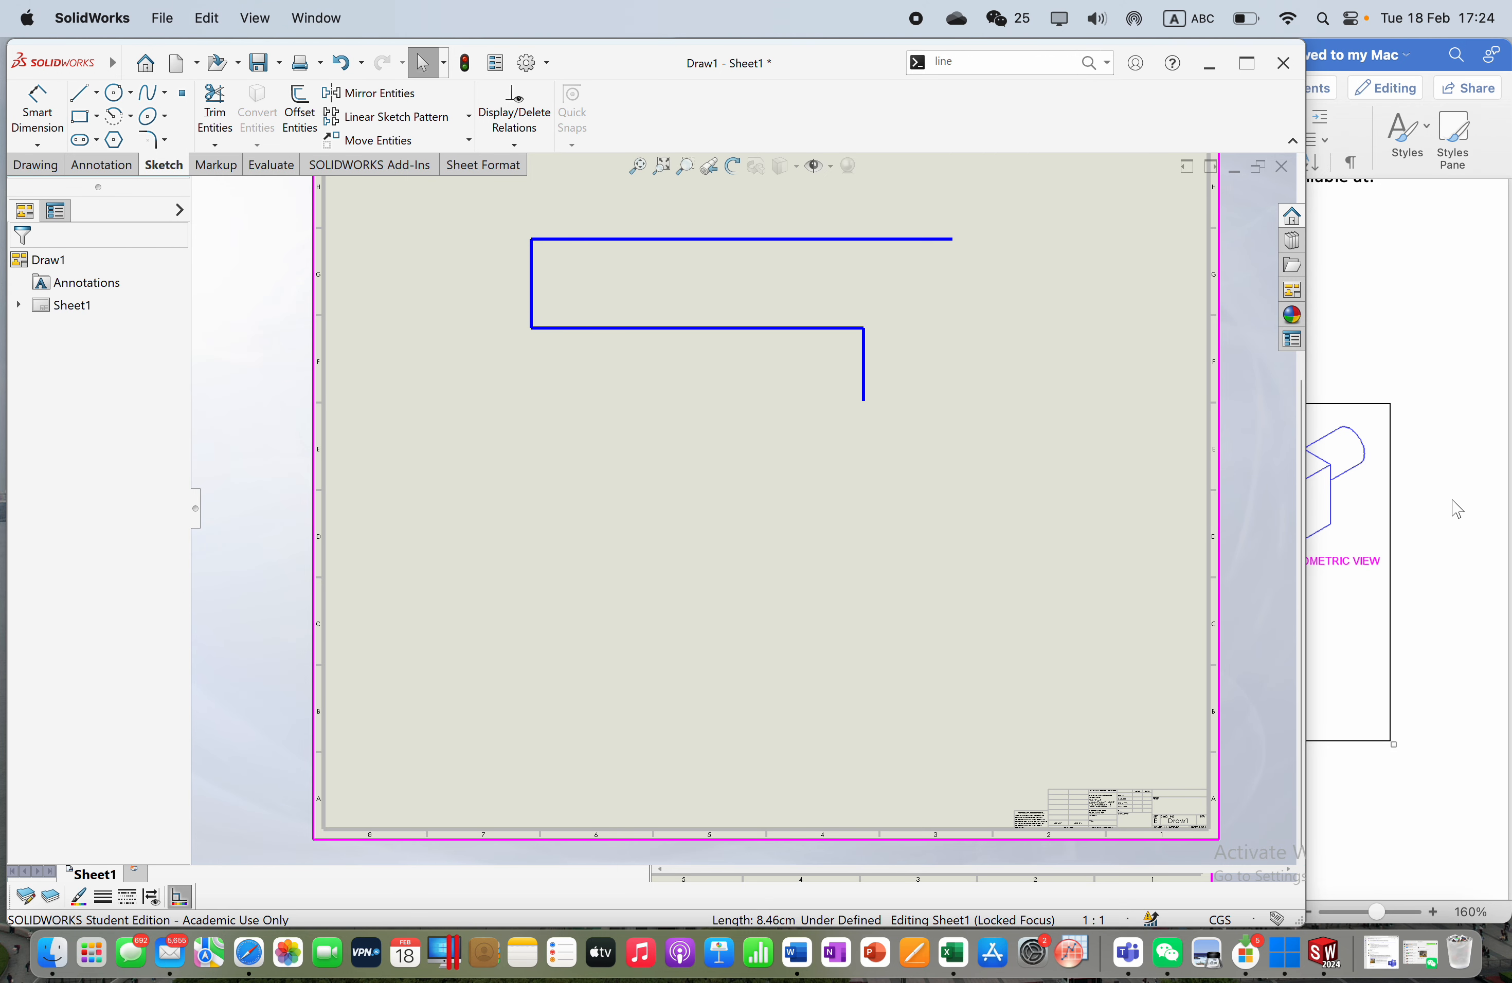
Step: Recheck the top view in the Word handbook, and sketch a vertical line about 26.6 cm long down from the upper line's right end in SOLIDWORKS
{"action": "left_click", "coordinate": [1427, 497]}
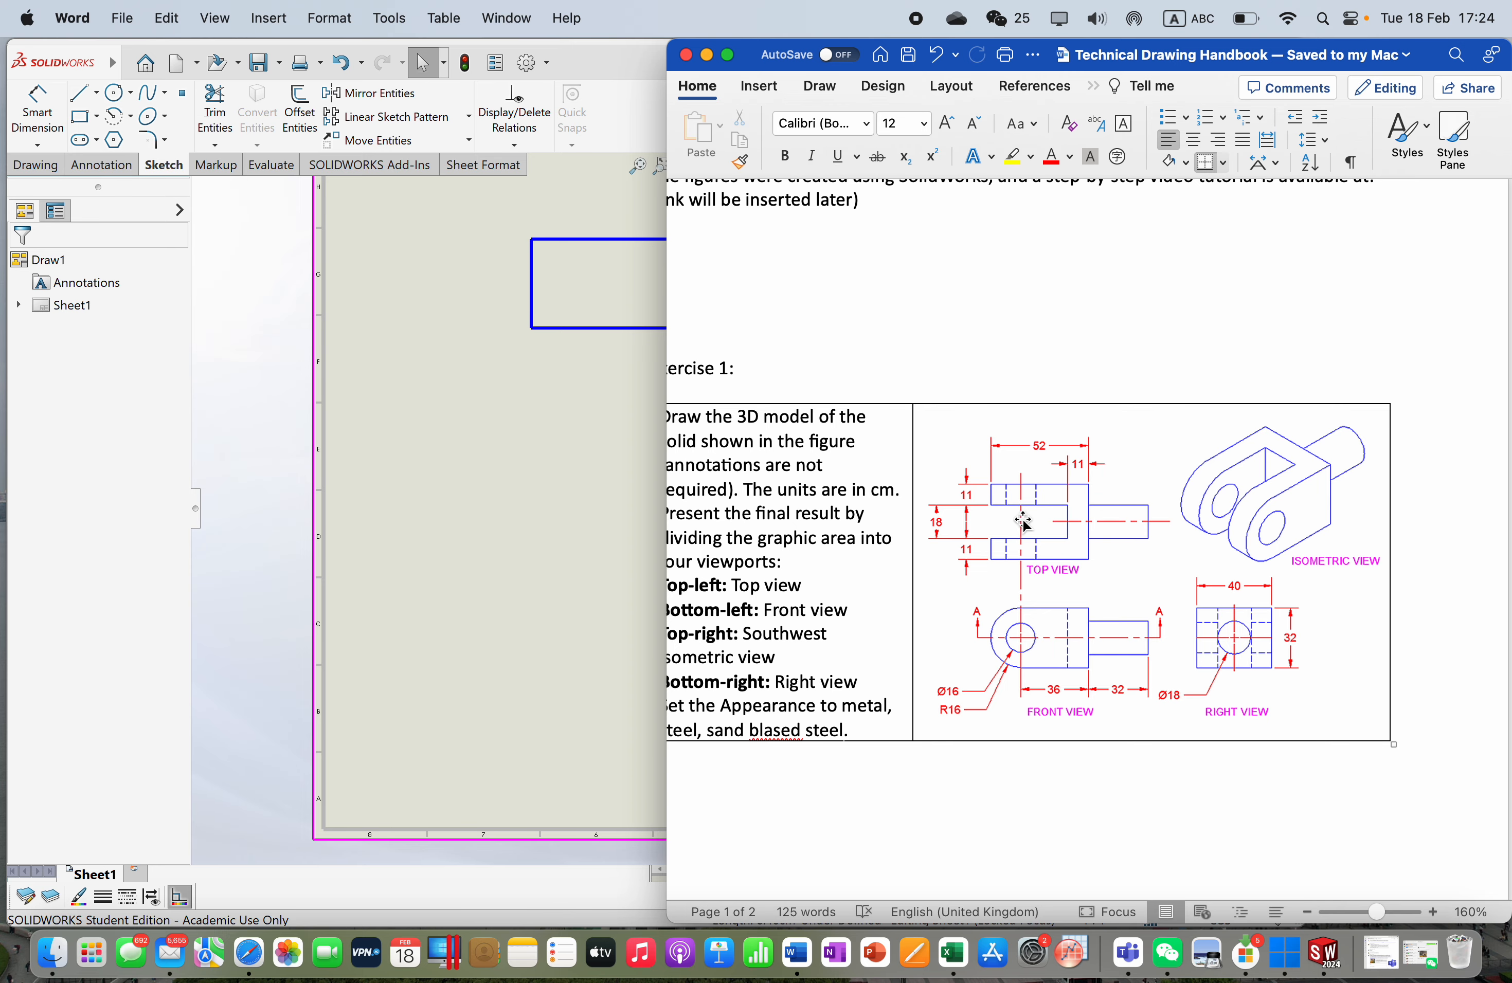
{"action": "left_click", "coordinate": [595, 495]}
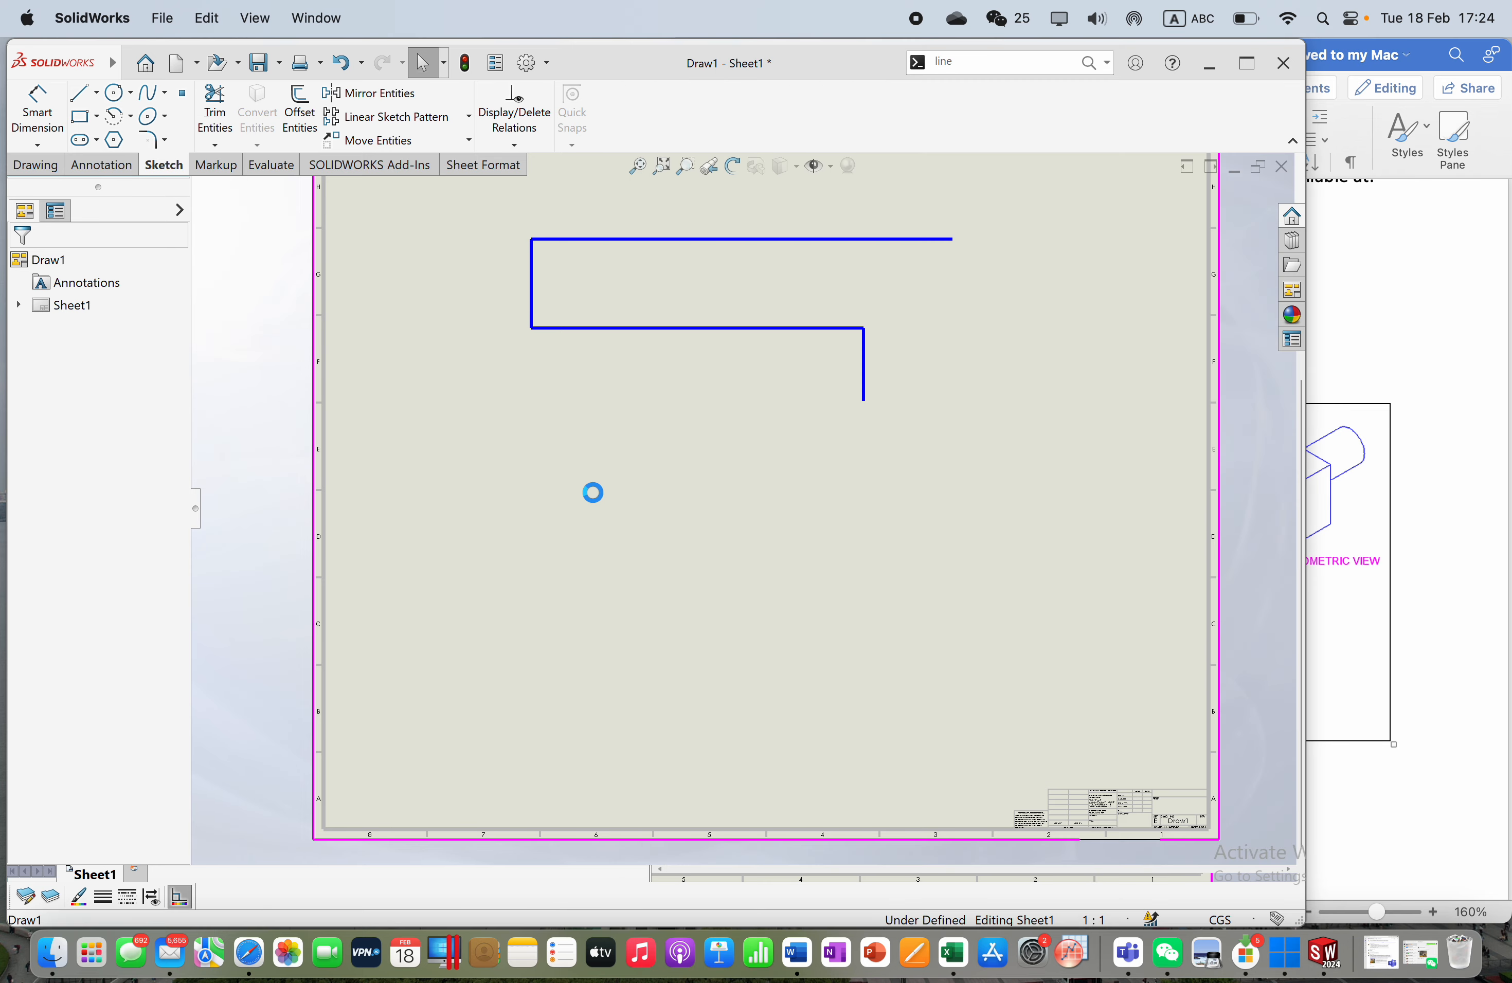
{"action": "left_click", "coordinate": [80, 92]}
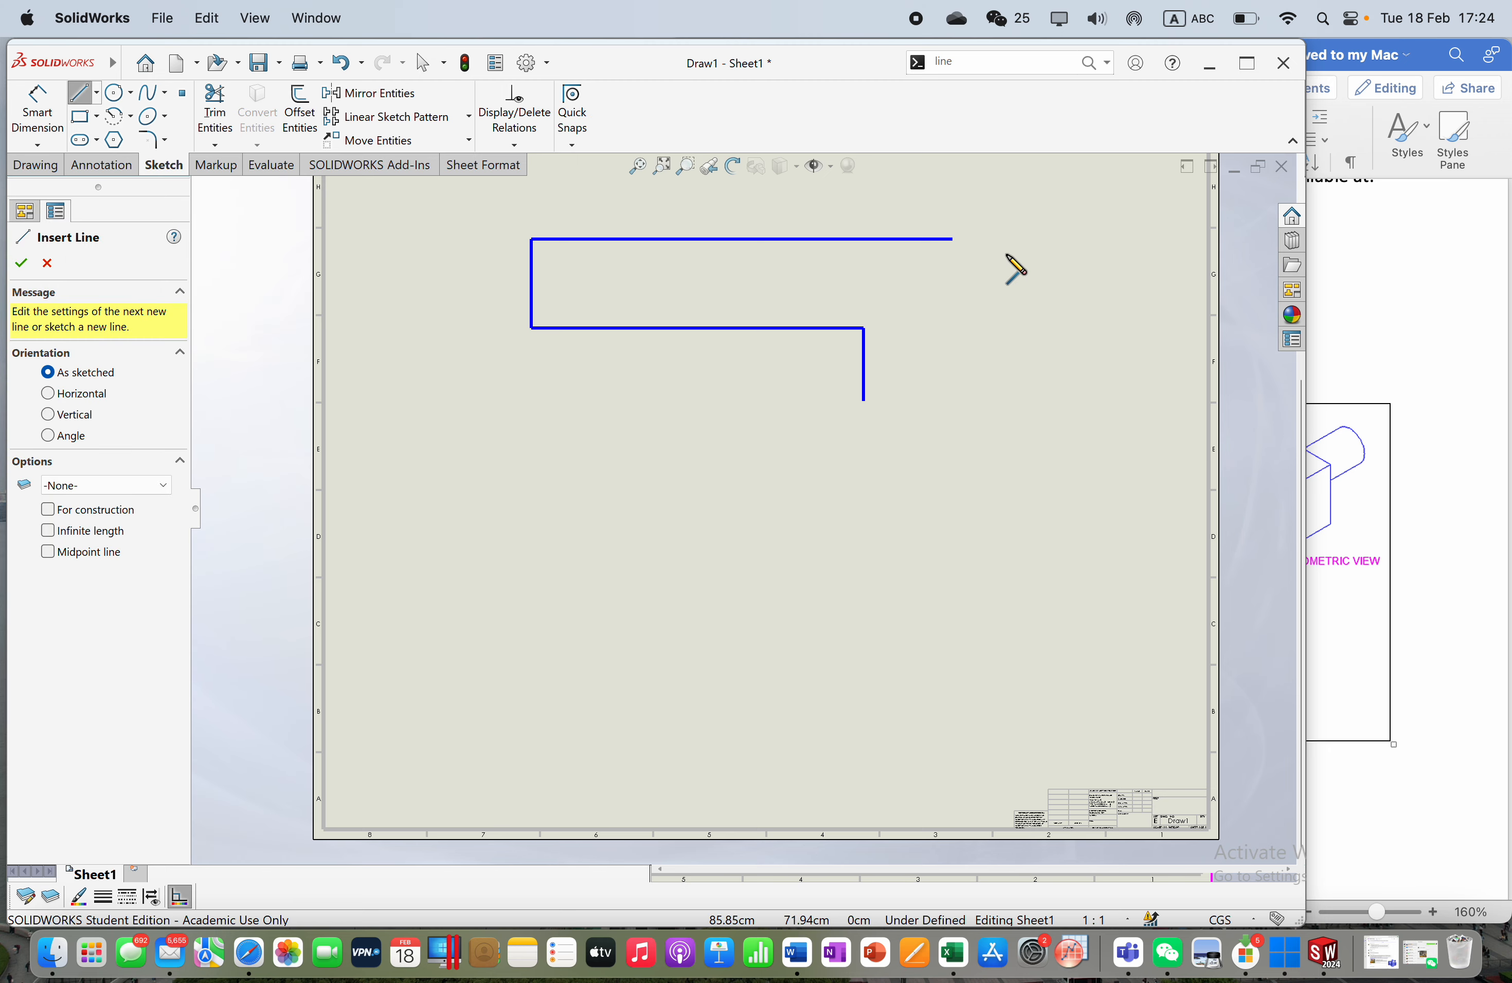
{"action": "left_click", "coordinate": [953, 239]}
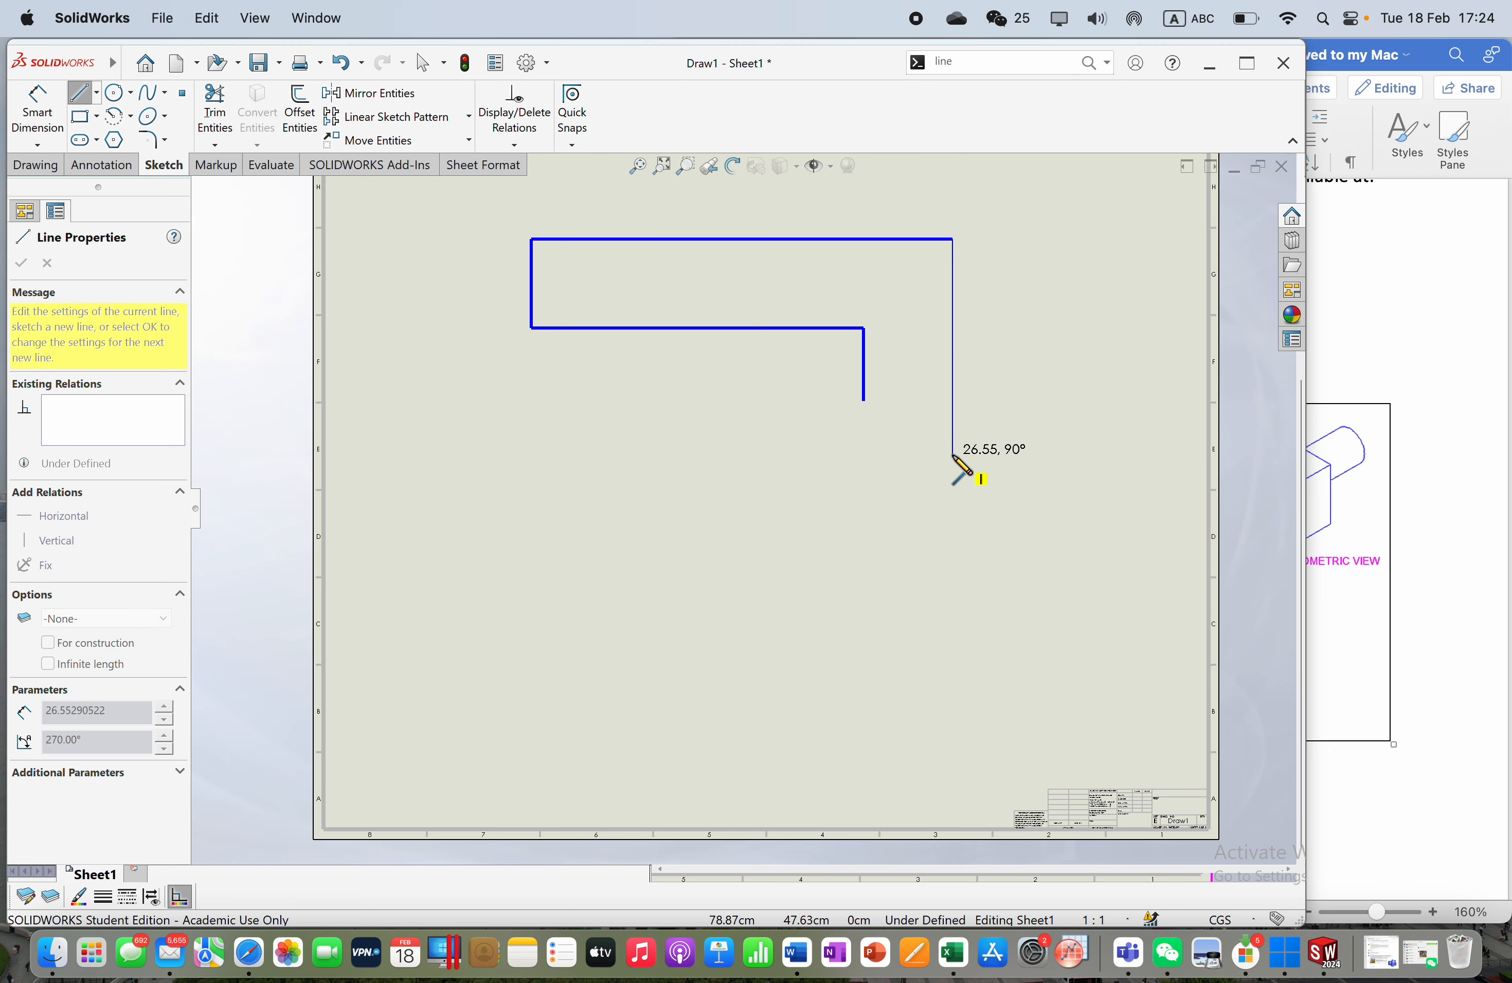
{"action": "left_click", "coordinate": [952, 455]}
{"action": "key", "text": "Escape"}
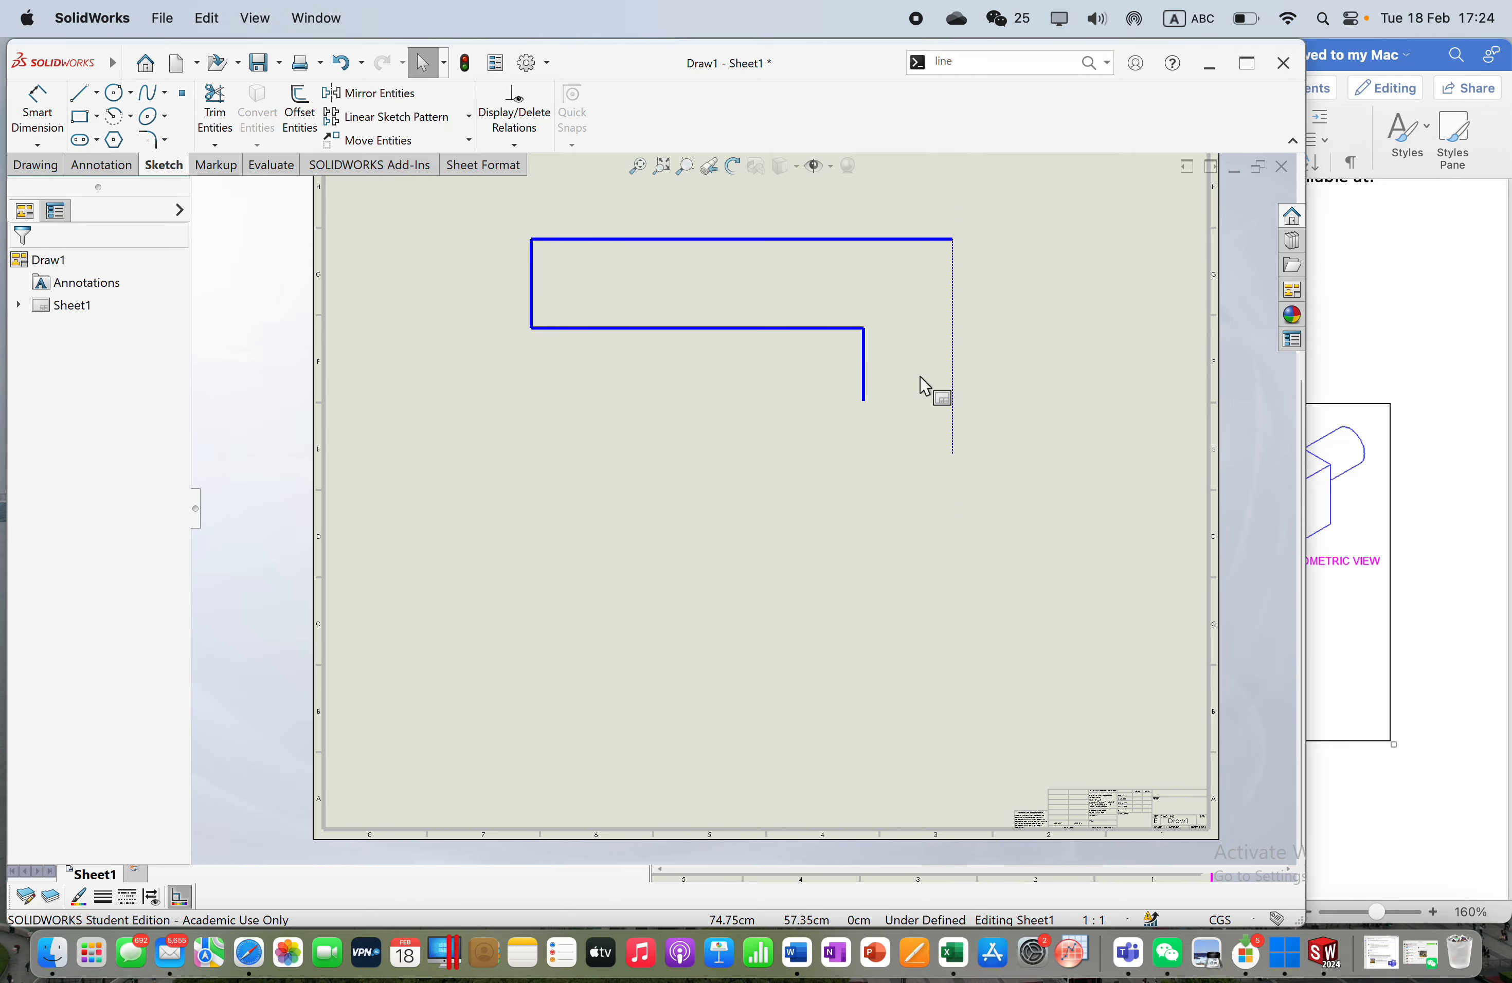
Step: Set the length of the vertical line at the upper line's right end to 20 cm
{"action": "left_click", "coordinate": [952, 371]}
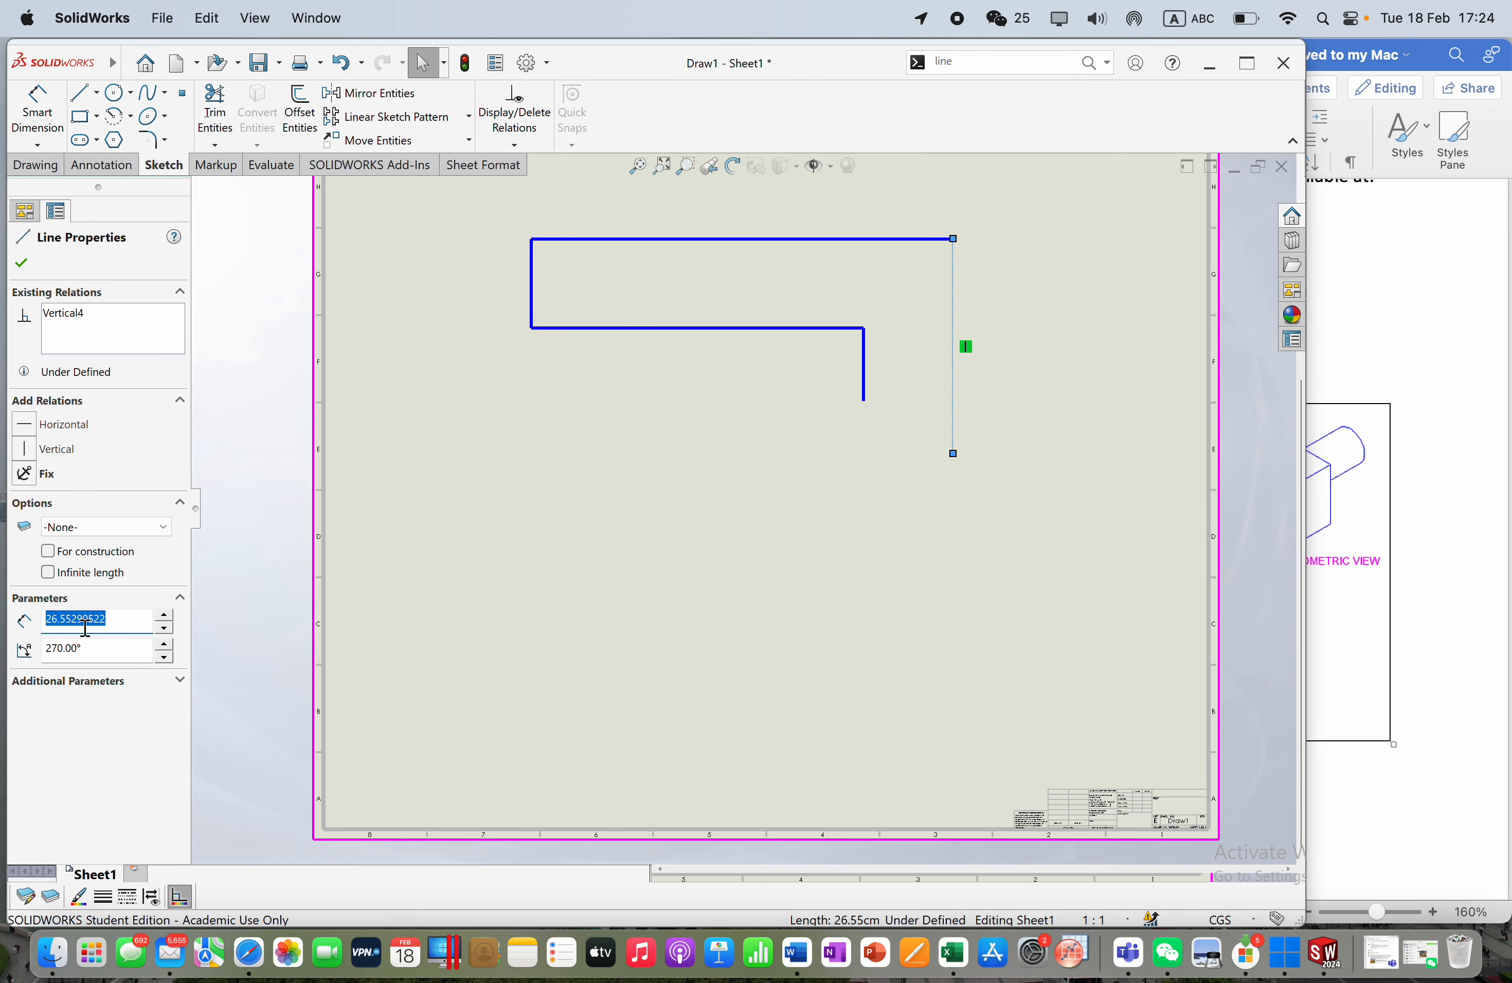
{"action": "type", "text": "20"}
{"action": "key", "text": "Return"}
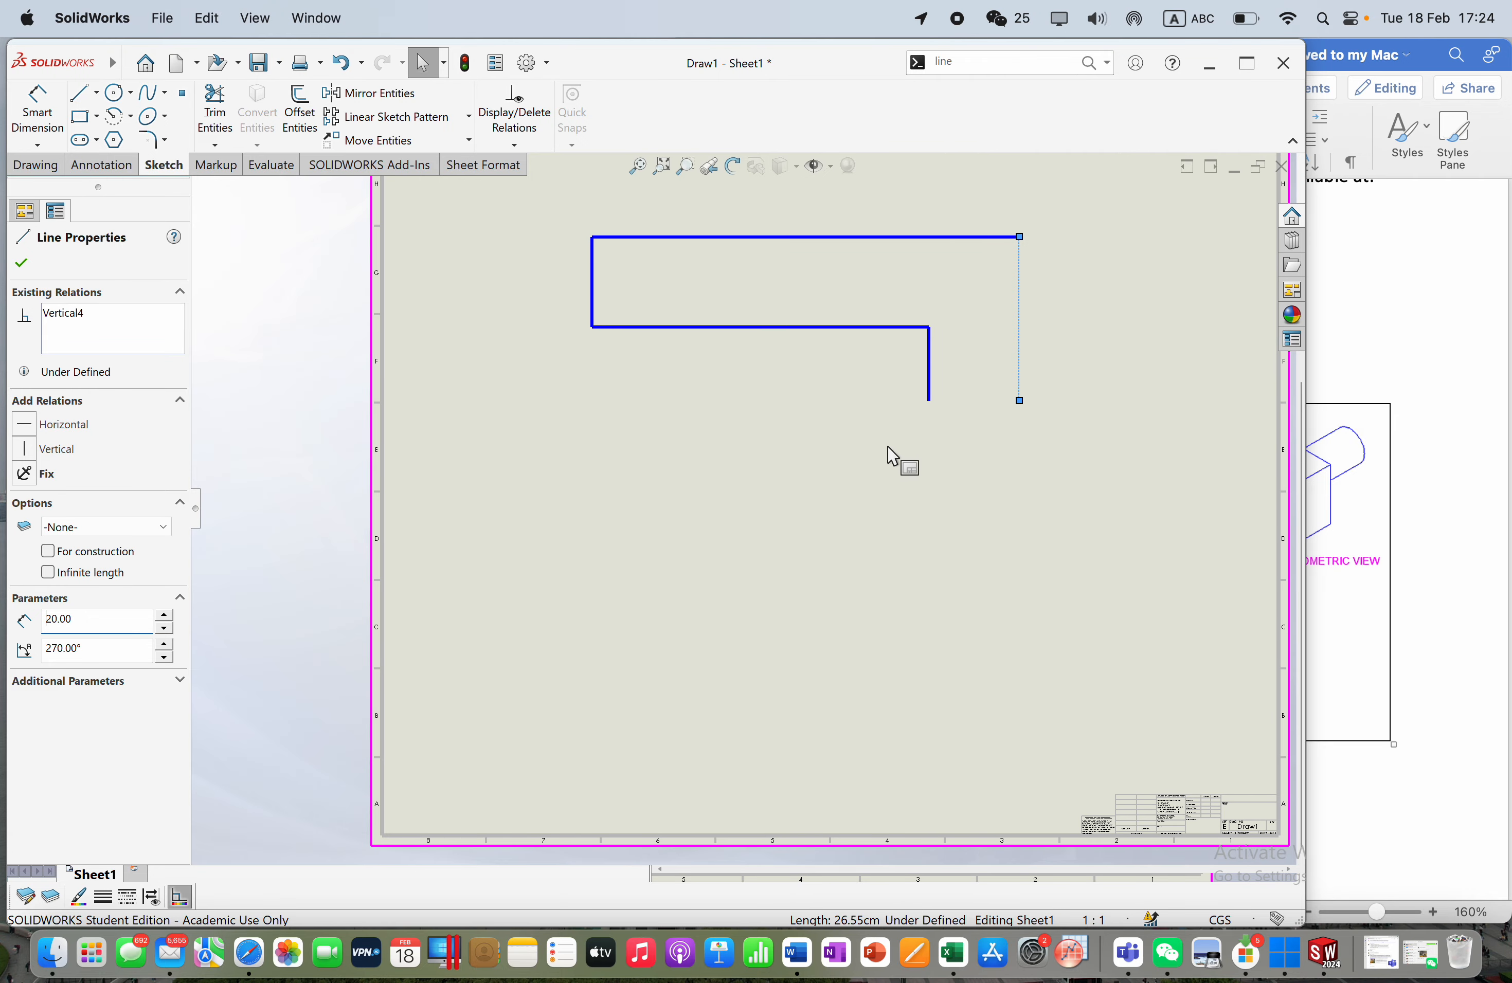
Step: Recheck the top view in the Word handbook, and sketch a horizontal line about 13.3 cm long rightward from the 20 cm vertical line in SOLIDWORKS, level with the slot edge
{"action": "left_click", "coordinate": [1391, 455]}
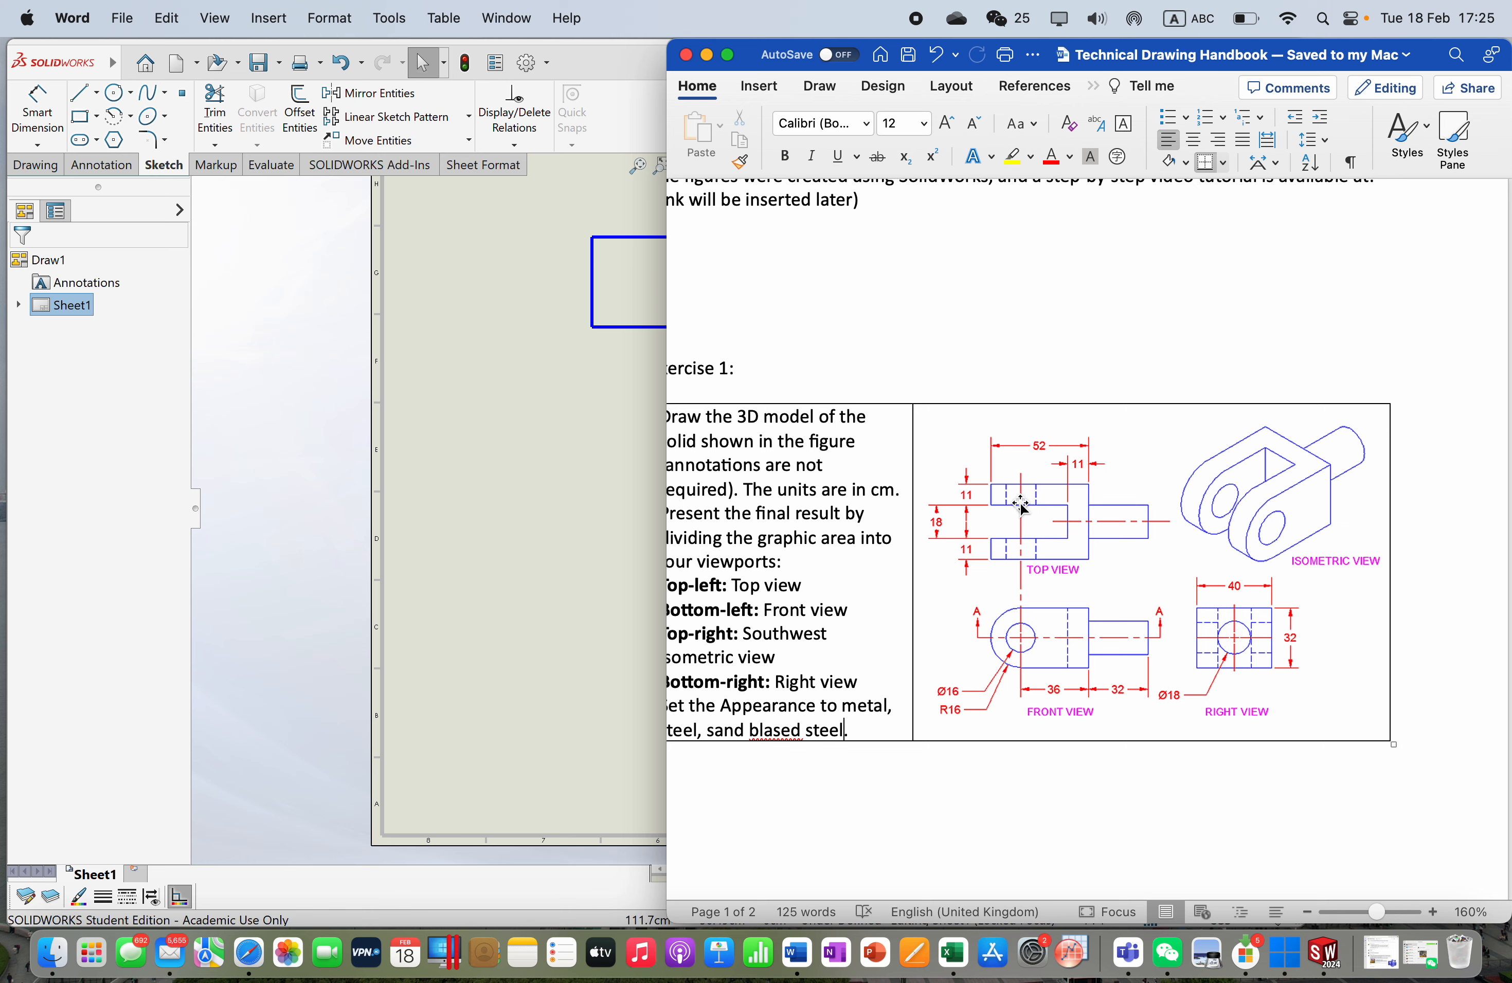
{"action": "left_click", "coordinate": [489, 447]}
{"action": "left_click", "coordinate": [79, 93]}
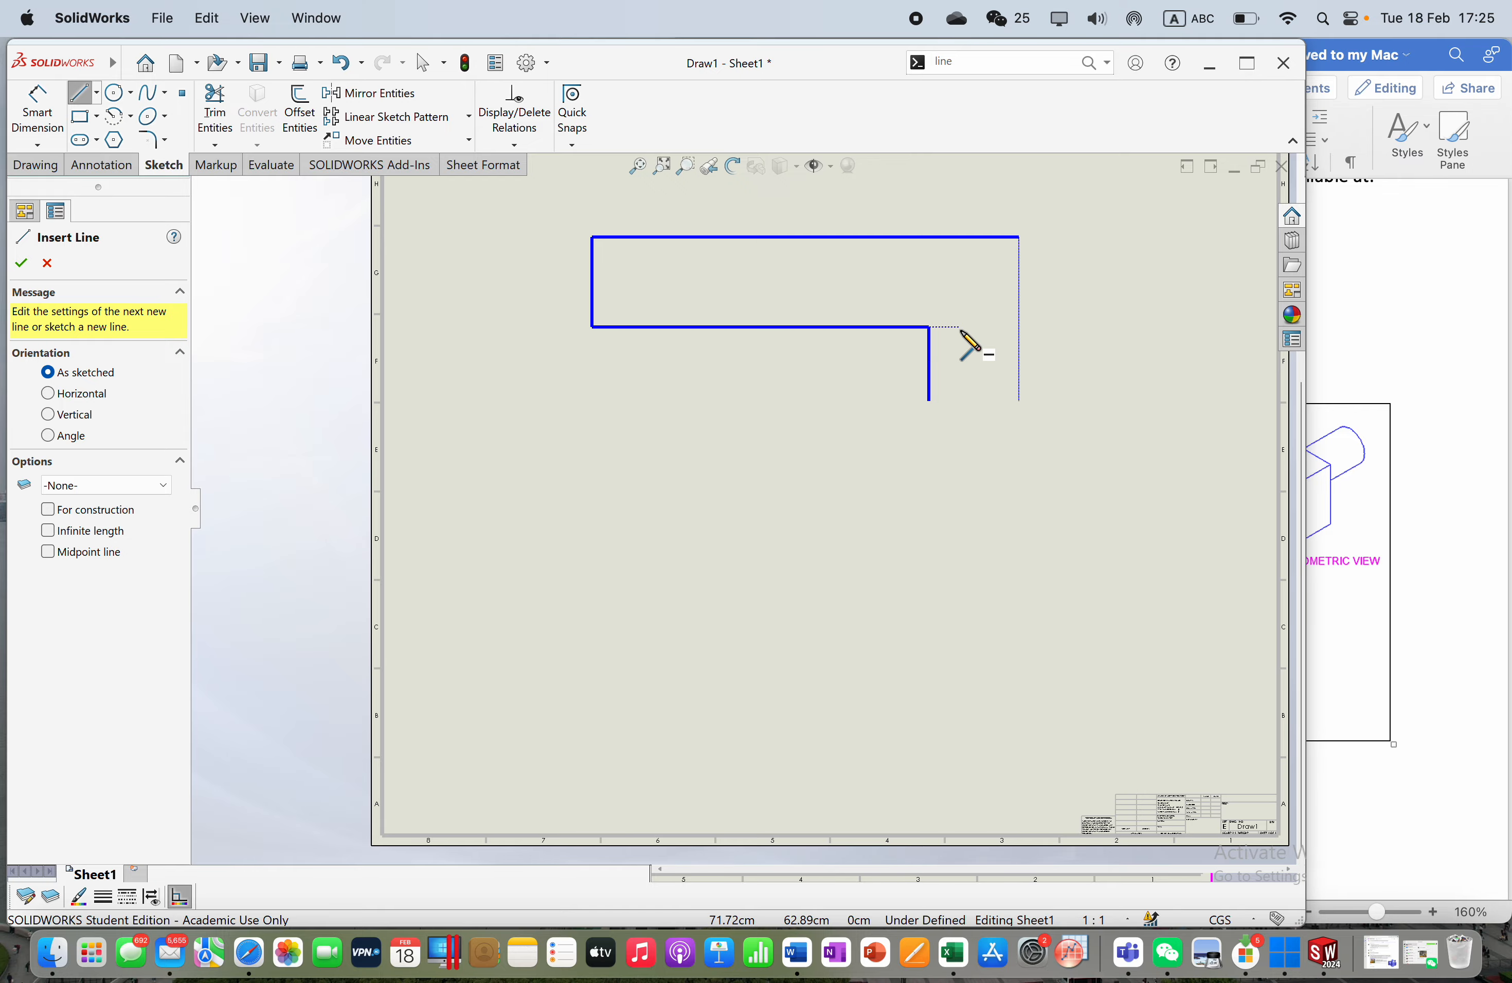
{"action": "left_click", "coordinate": [1019, 320]}
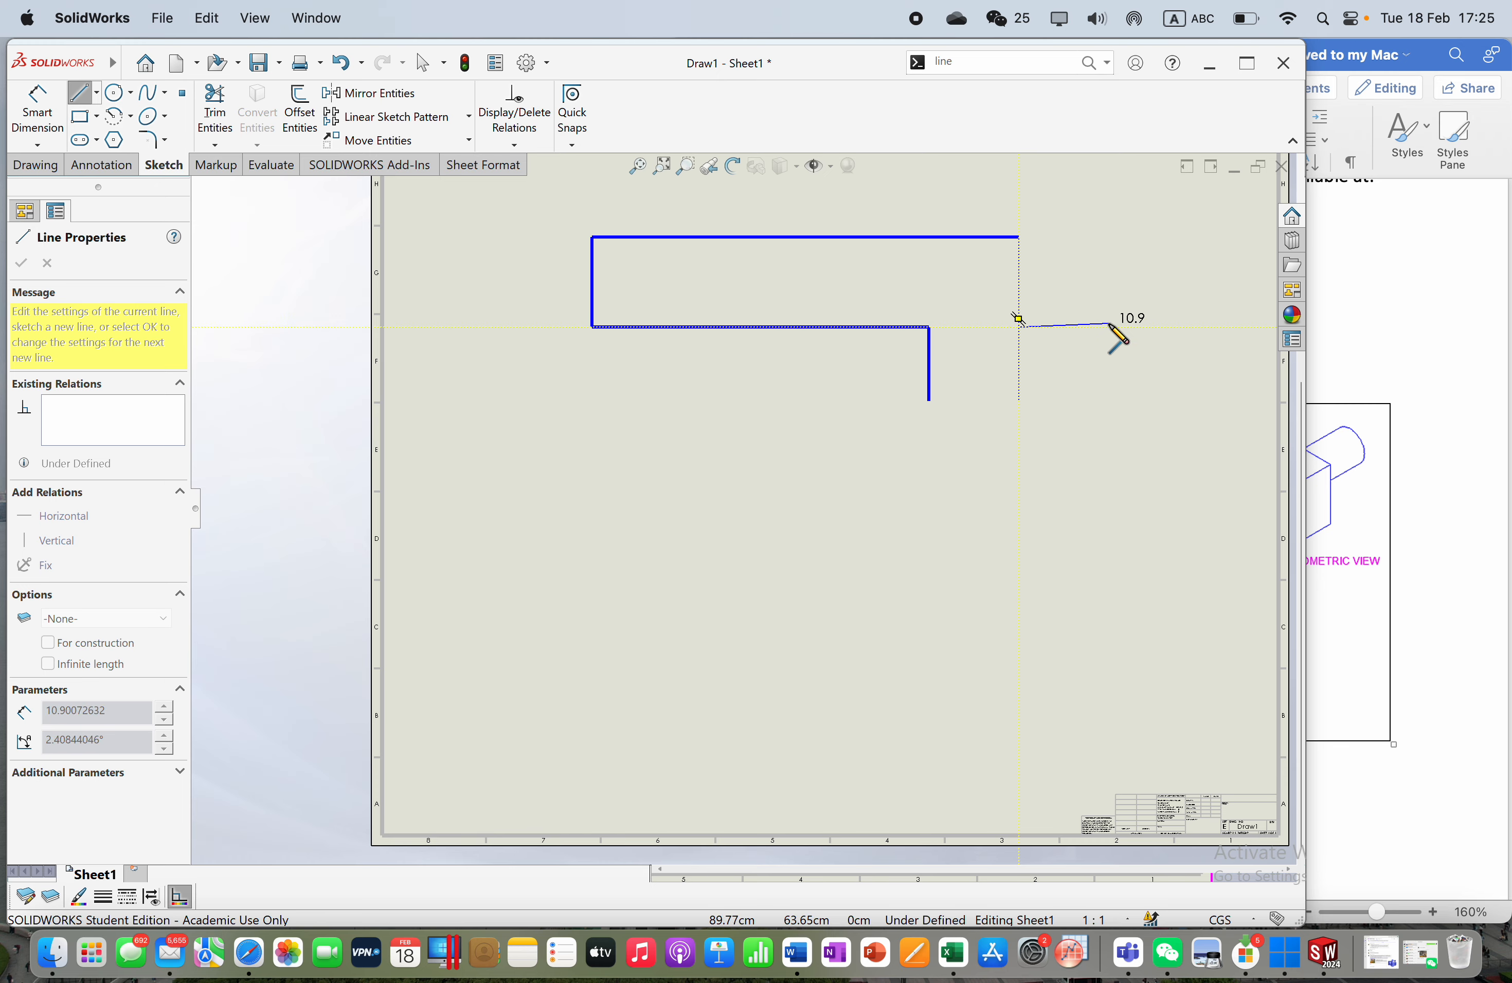
{"action": "left_click", "coordinate": [1128, 327]}
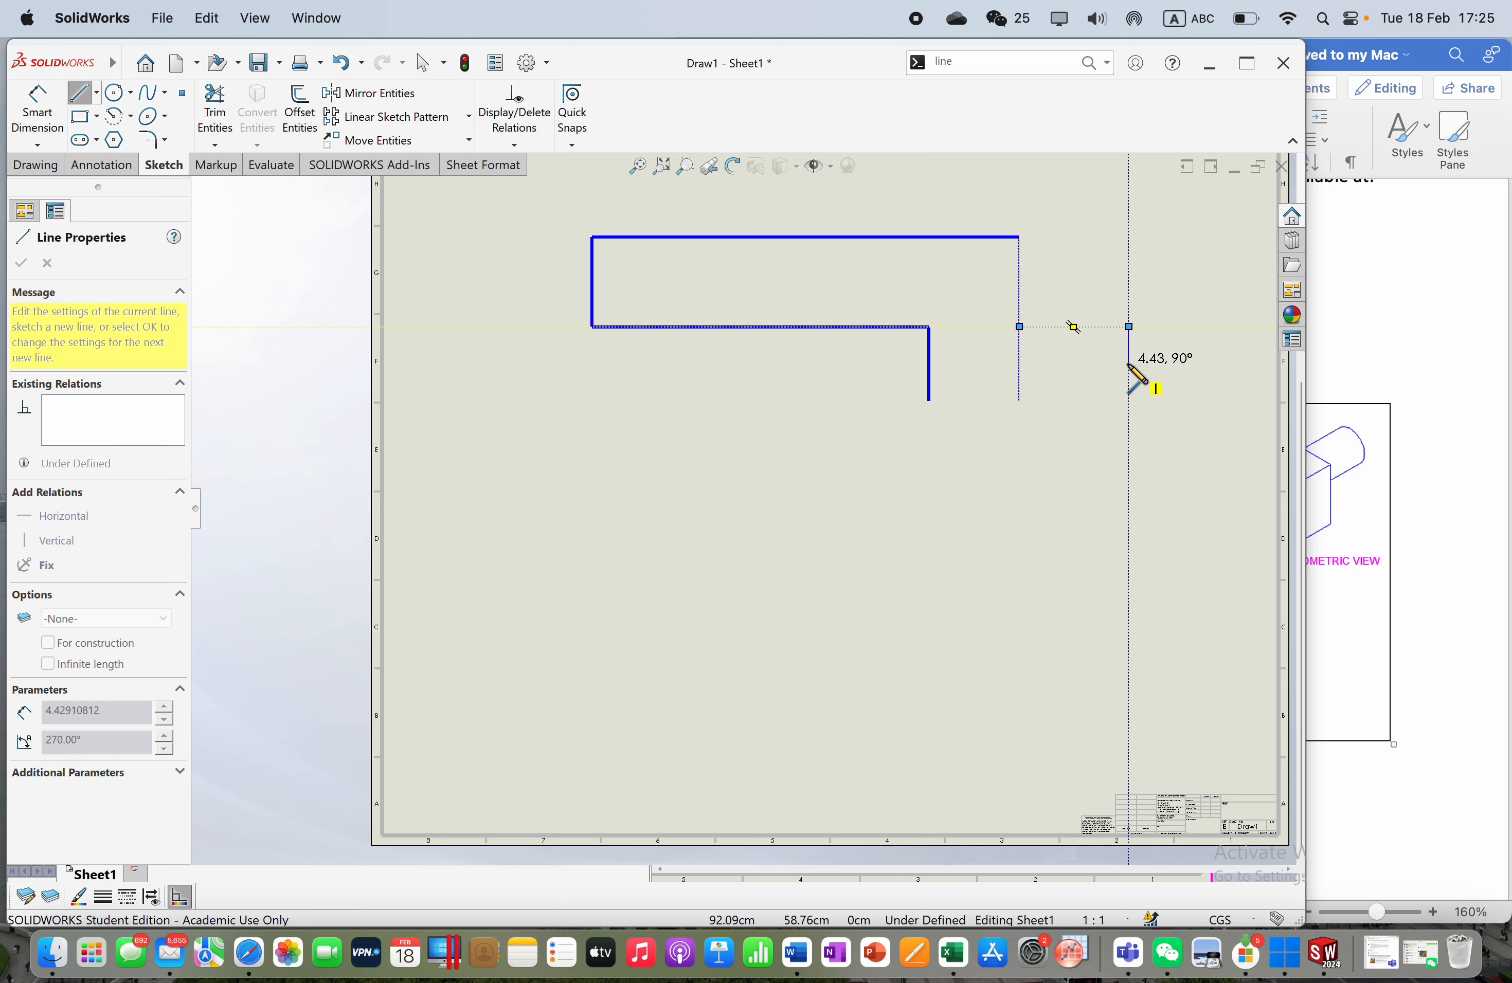
{"action": "key", "text": "Escape"}
Step: Set the length of the horizontal shank line to 32 cm
{"action": "left_click", "coordinate": [1109, 328]}
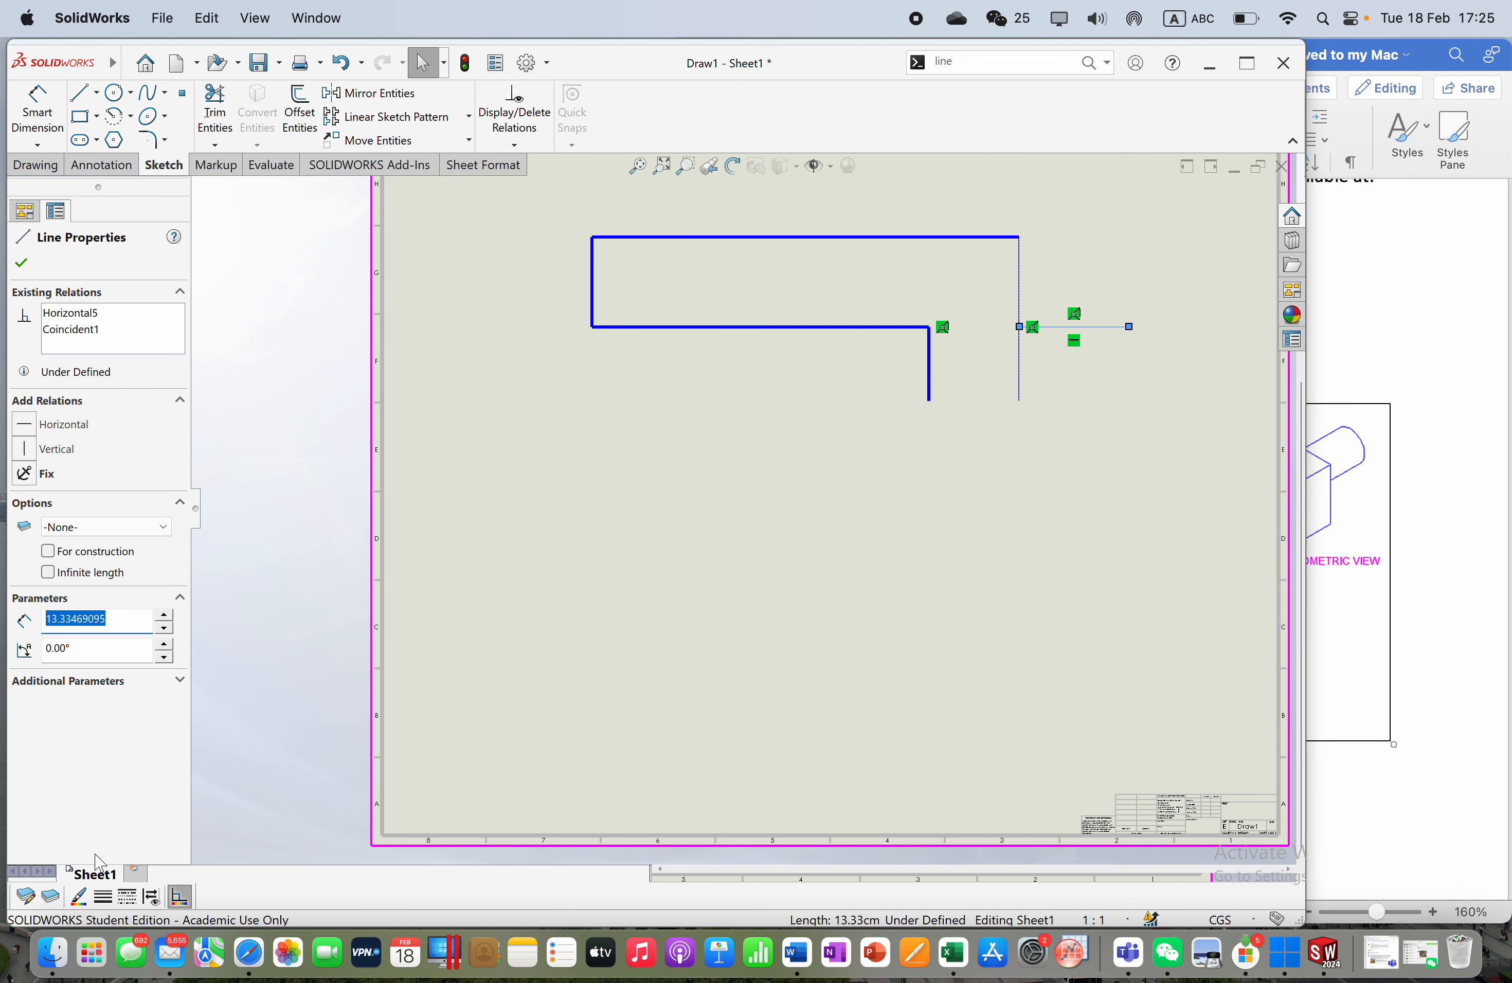
{"action": "type", "text": "3"}
{"action": "left_click", "coordinate": [1497, 705]}
{"action": "left_click", "coordinate": [67, 614]}
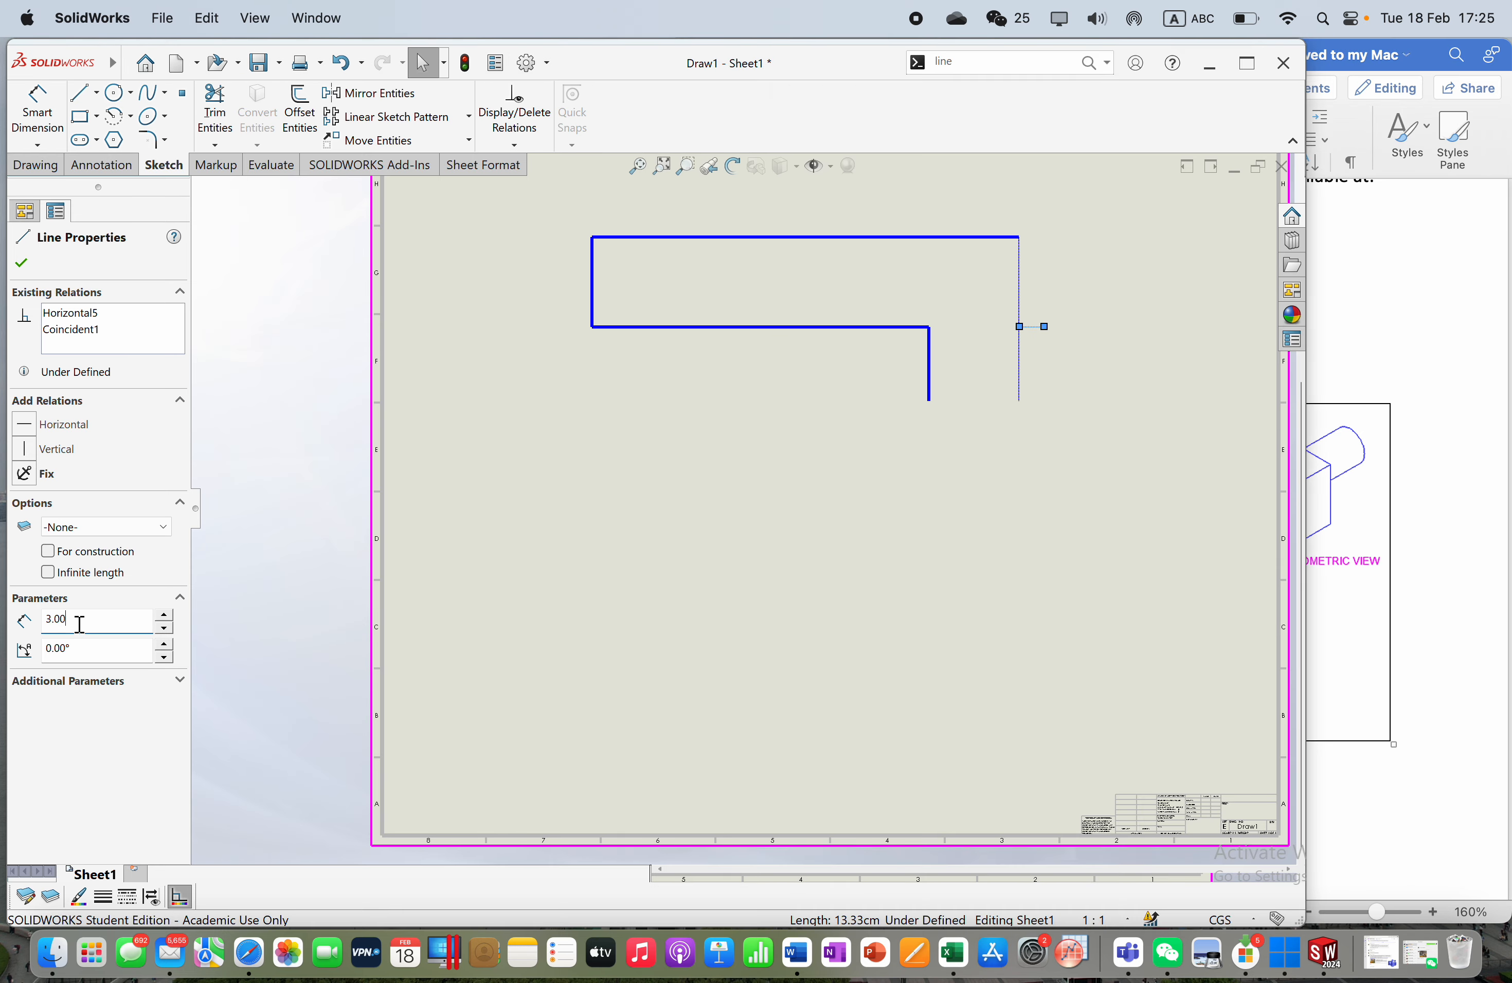
{"action": "left_click_drag", "start_coordinate": [74, 622], "coordinate": [52, 619]}
{"action": "type", "text": "32"}
{"action": "key", "text": "Return"}
{"action": "key", "text": "Escape"}
Step: Select the whole outline and shift it left and down so that it sits fully within the drawing sheet
{"action": "right_click", "coordinate": [1083, 400]}
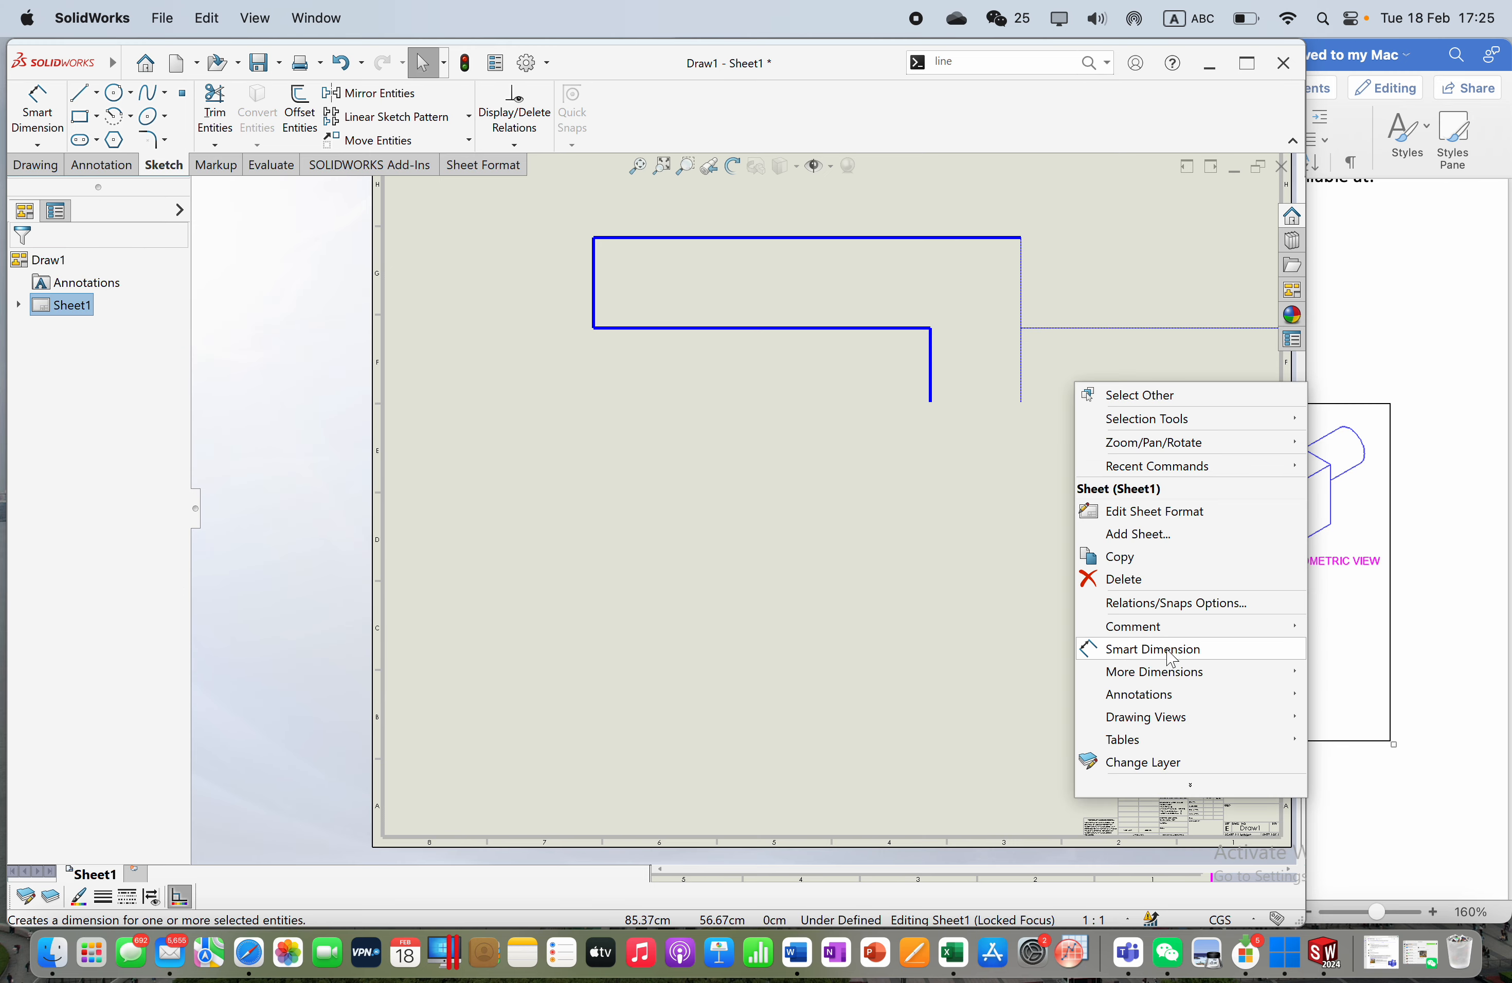
{"action": "mouse_move", "coordinate": [1149, 437]}
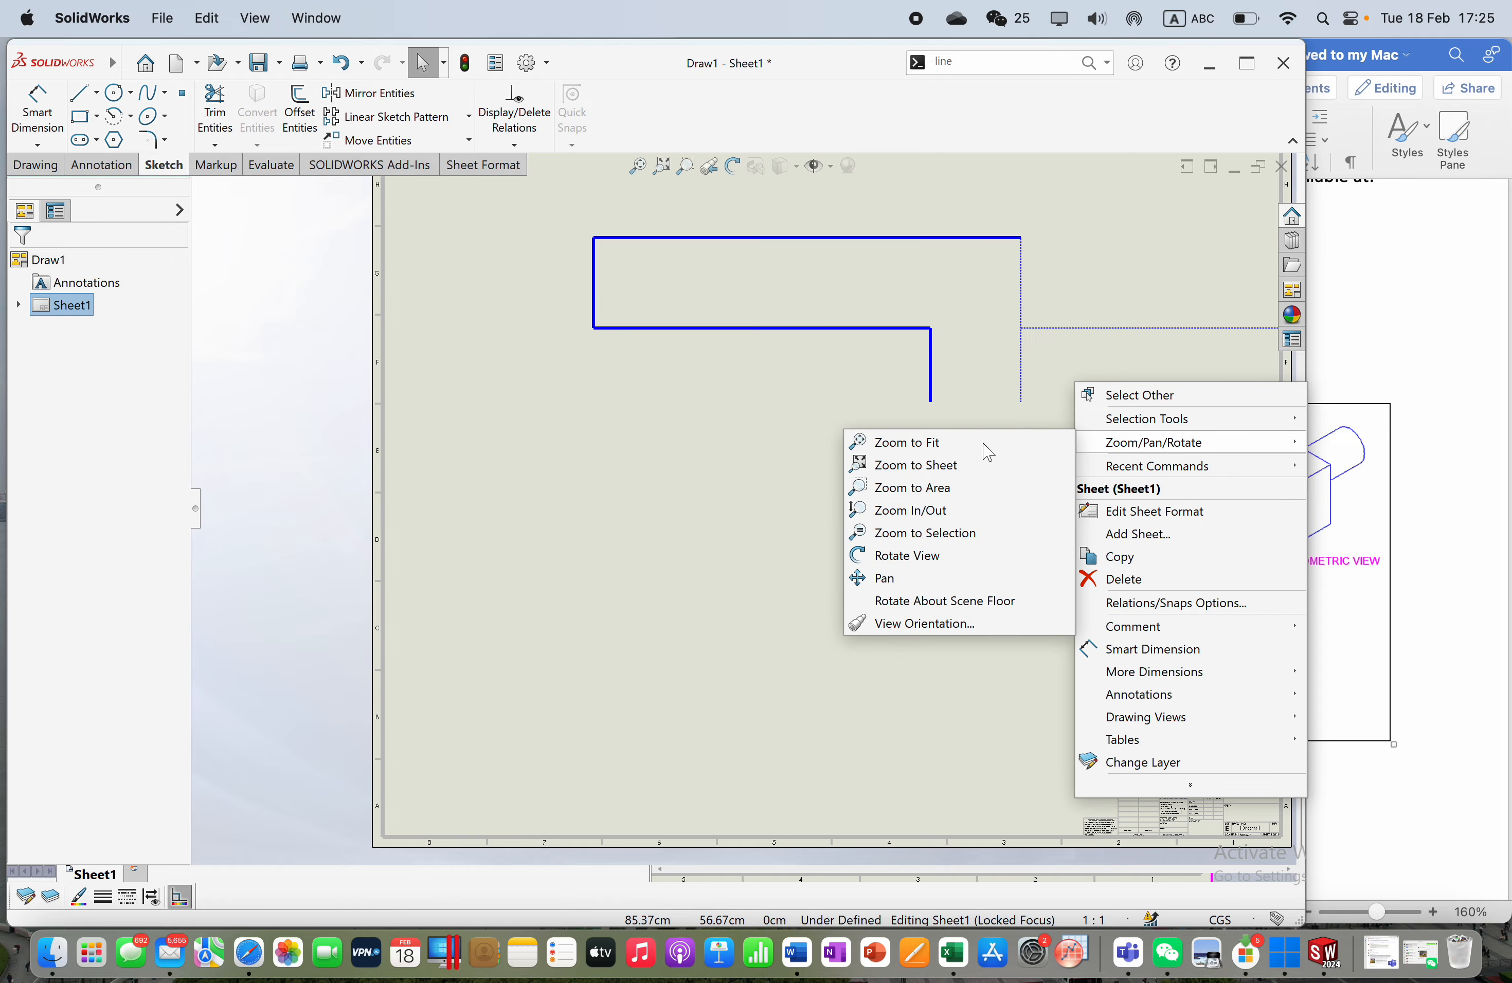
{"action": "left_click", "coordinate": [944, 444]}
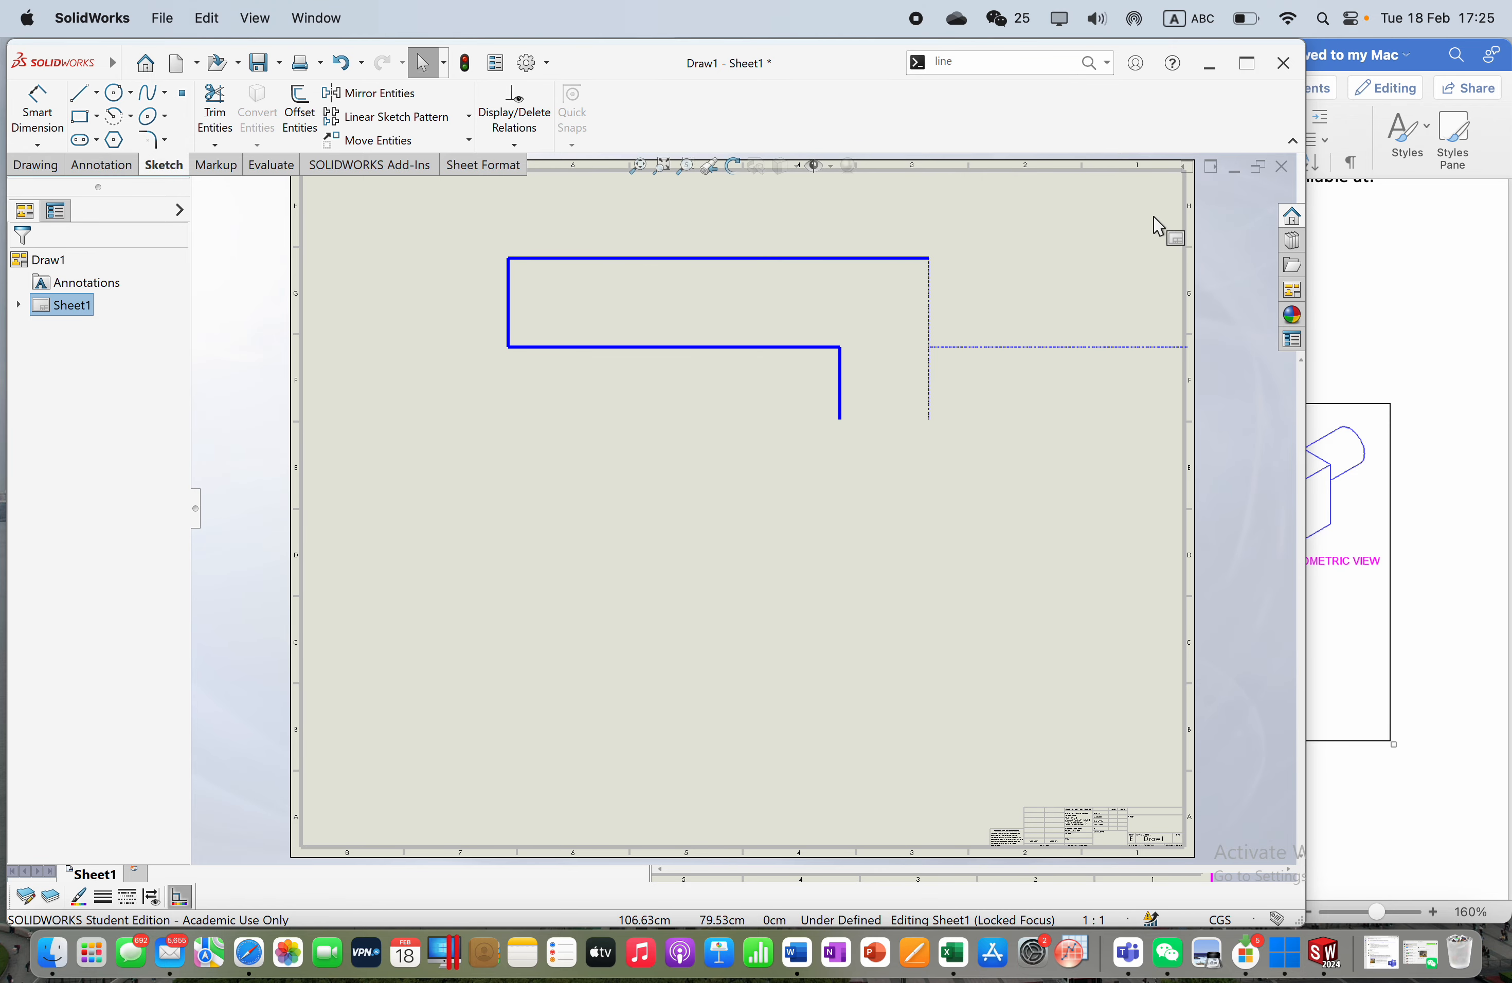
{"action": "mouse_move", "coordinate": [1155, 216]}
{"action": "left_mouse_down"}
{"action": "mouse_move", "coordinate": [1084, 262]}
{"action": "mouse_move", "coordinate": [386, 544]}
{"action": "left_mouse_up"}
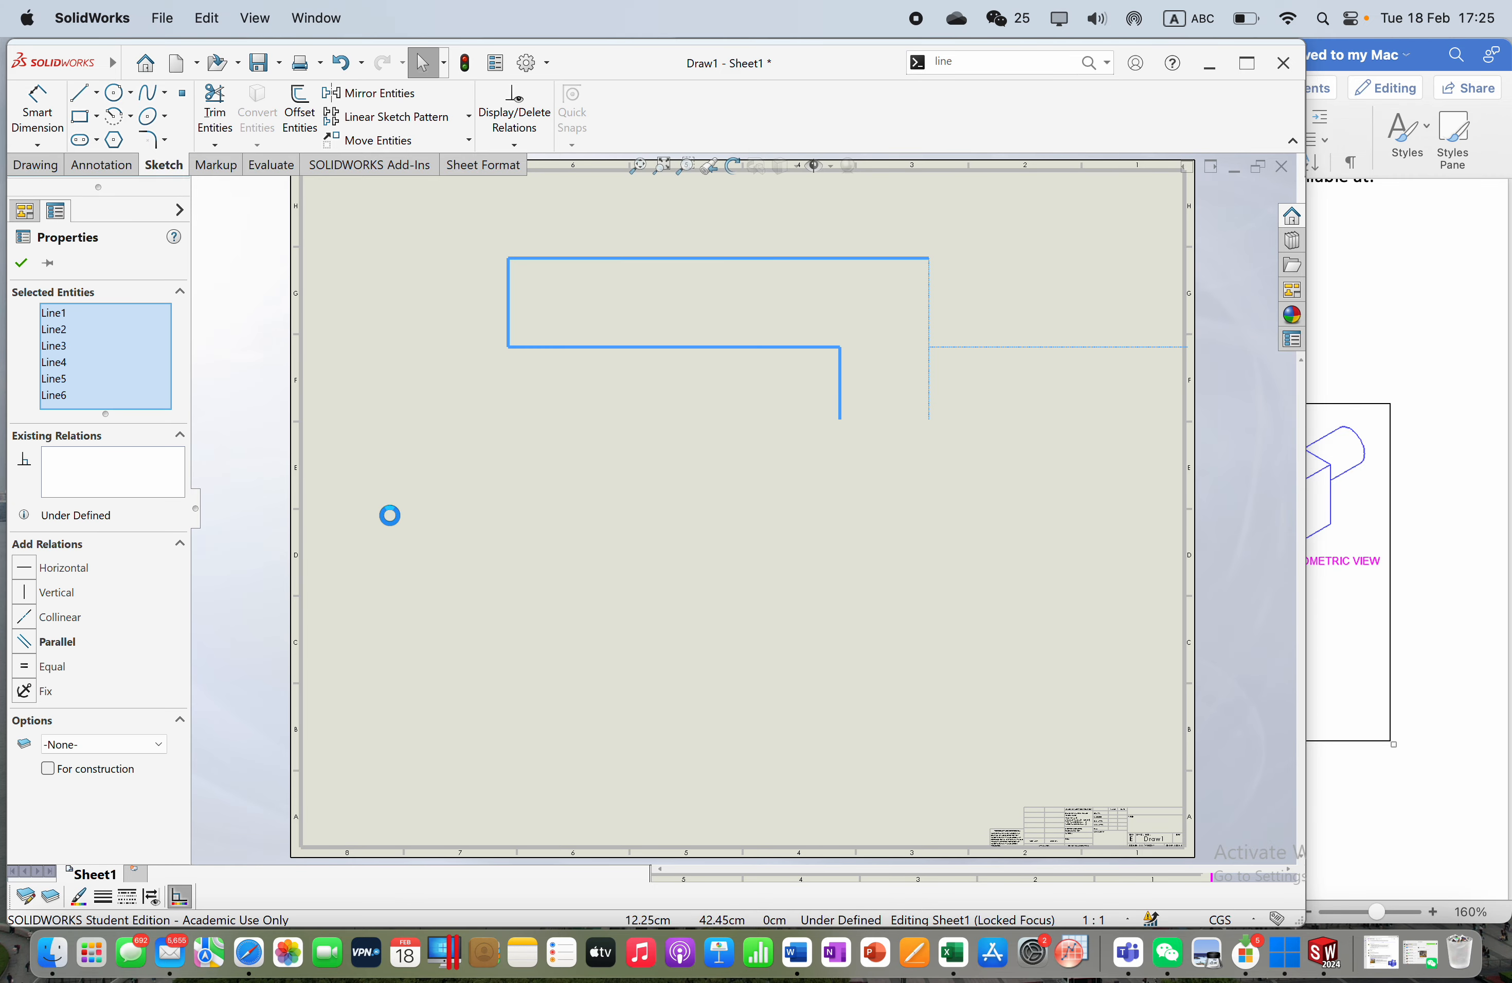
{"action": "left_click", "coordinate": [485, 491]}
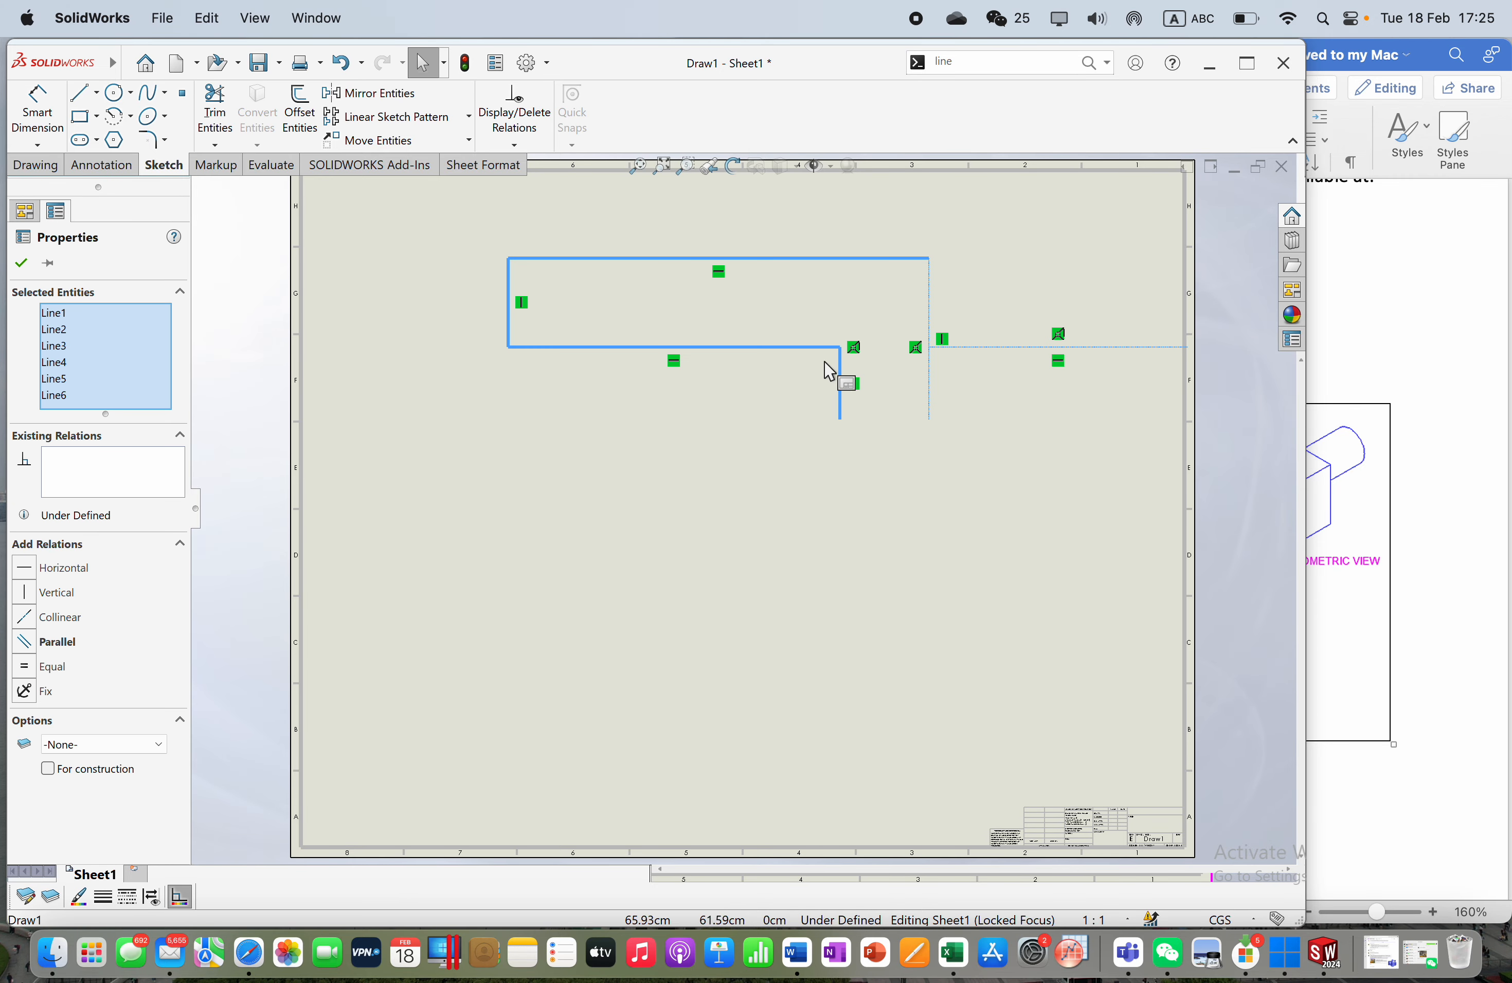
{"action": "key", "text": "Right"}
{"action": "key", "text": "Right"}
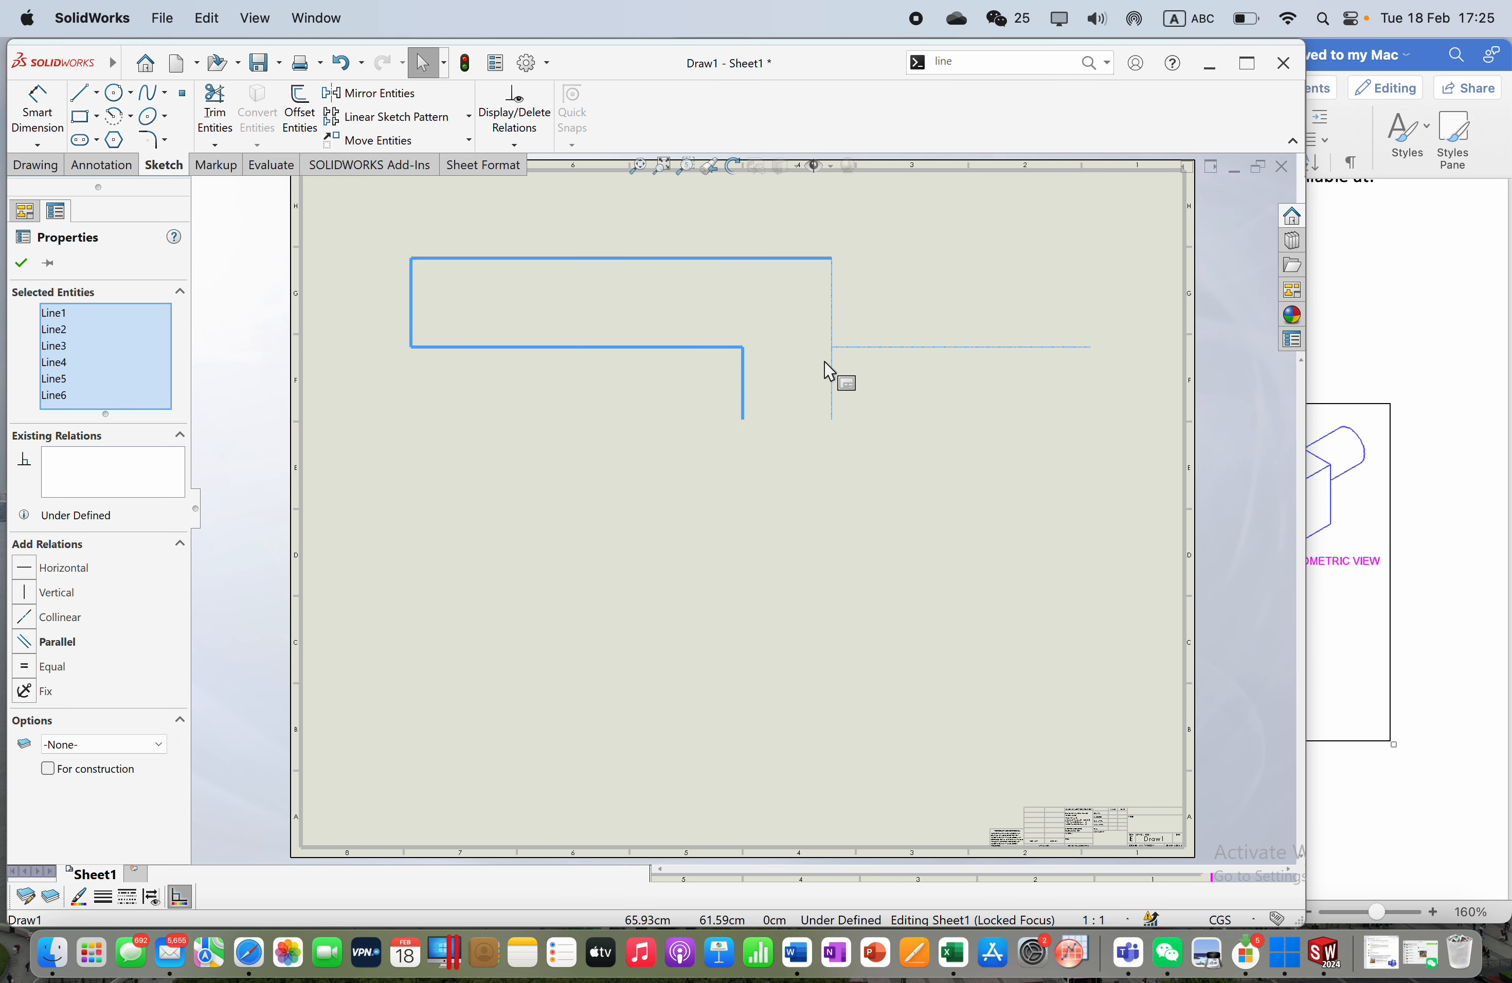
{"action": "key", "text": "Left"}
{"action": "key", "text": "Right"}
{"action": "key", "text": "Right"}
{"action": "key", "text": "Right"}
{"action": "key", "text": "Right"}
{"action": "key", "text": "Left"}
{"action": "key", "text": "Left"}
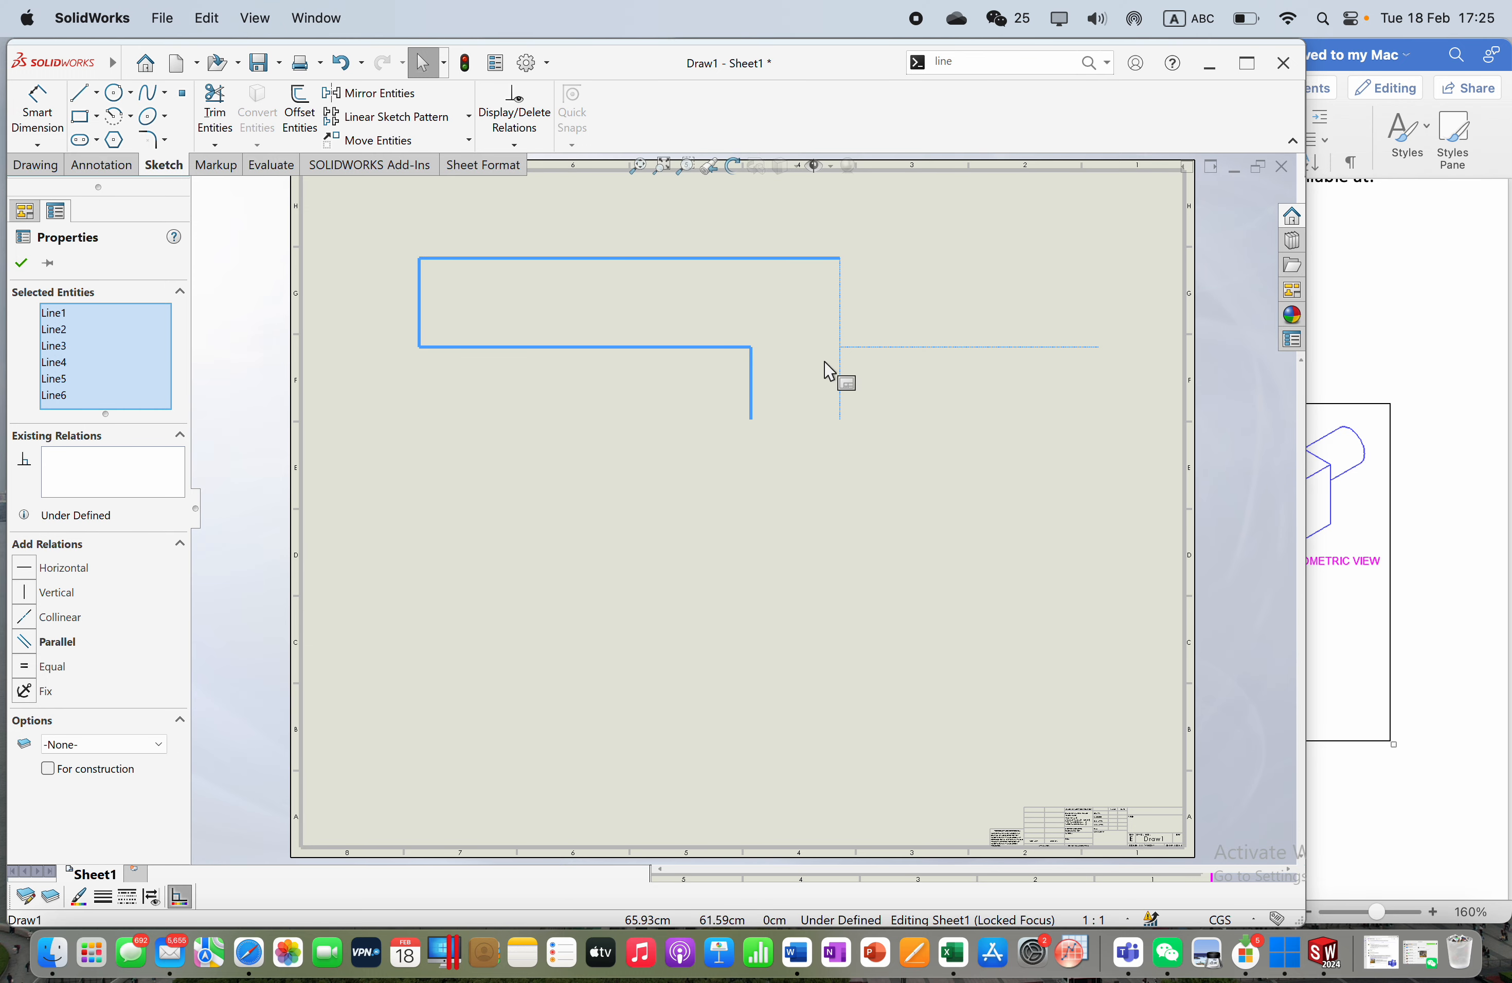
{"action": "key", "text": "Down"}
{"action": "key", "text": "Down"}
{"action": "key", "text": "Down"}
{"action": "key", "text": "Up"}
{"action": "key", "text": "Up"}
{"action": "key", "text": "Down"}
{"action": "key", "text": "Down"}
{"action": "key", "text": "Left"}
{"action": "key", "text": "Left"}
{"action": "key", "text": "Down"}
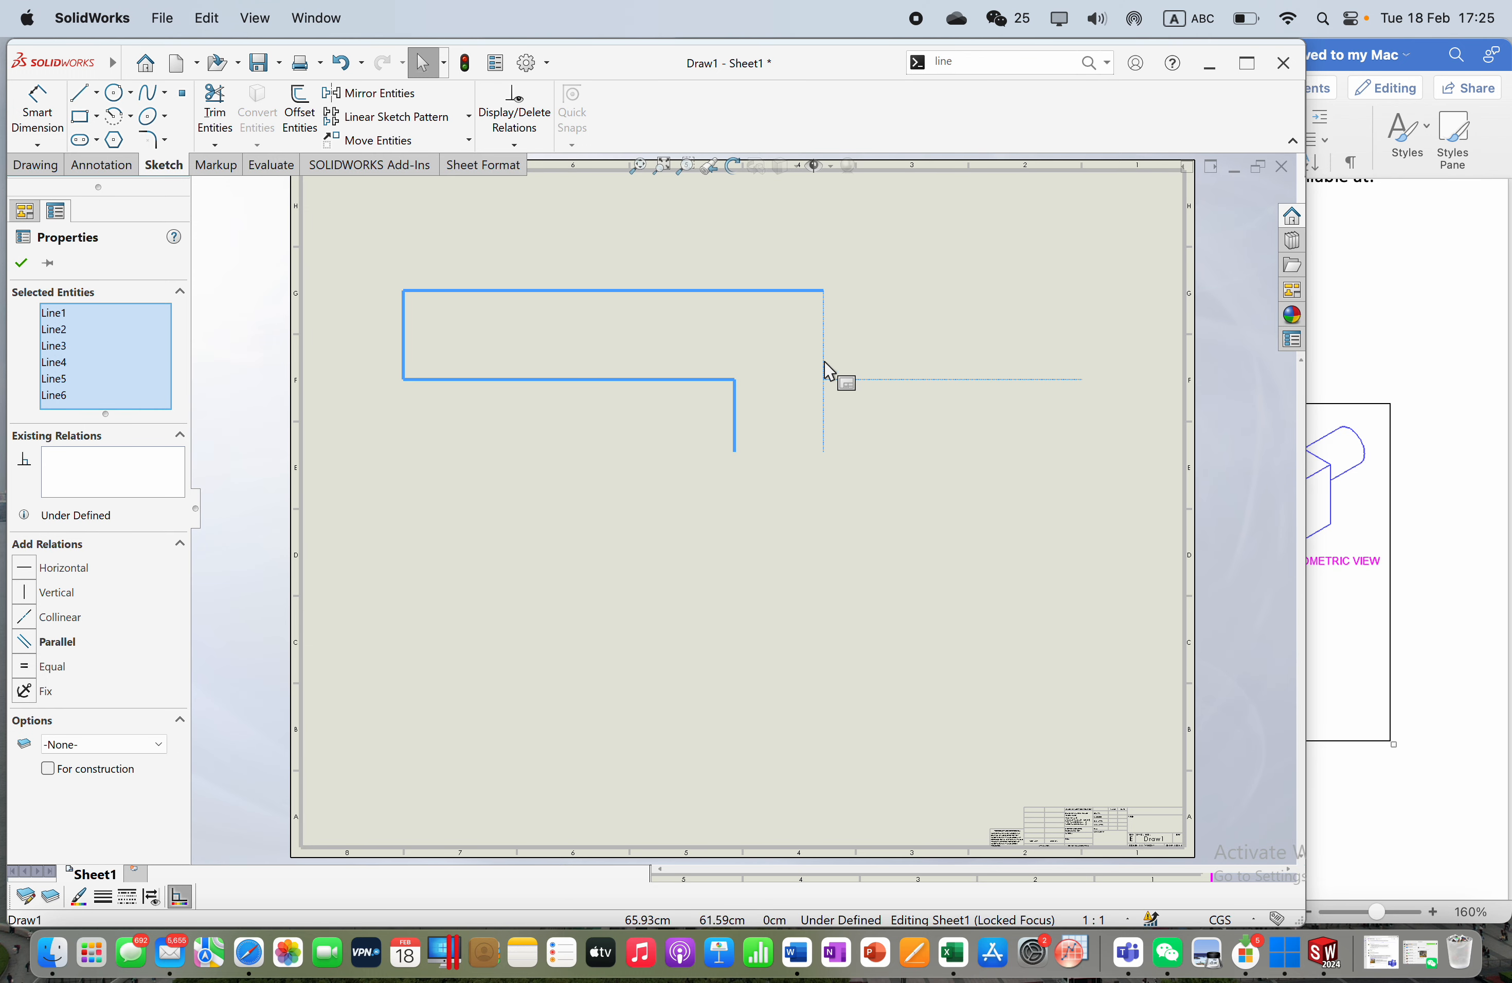
{"action": "key", "text": "Down"}
{"action": "key", "text": "Down"}
{"action": "key", "text": "Down"}
{"action": "left_click", "coordinate": [1144, 224]}
{"action": "left_click_drag", "start_coordinate": [1144, 224], "coordinate": [328, 534]}
{"action": "left_click", "coordinate": [1142, 438]}
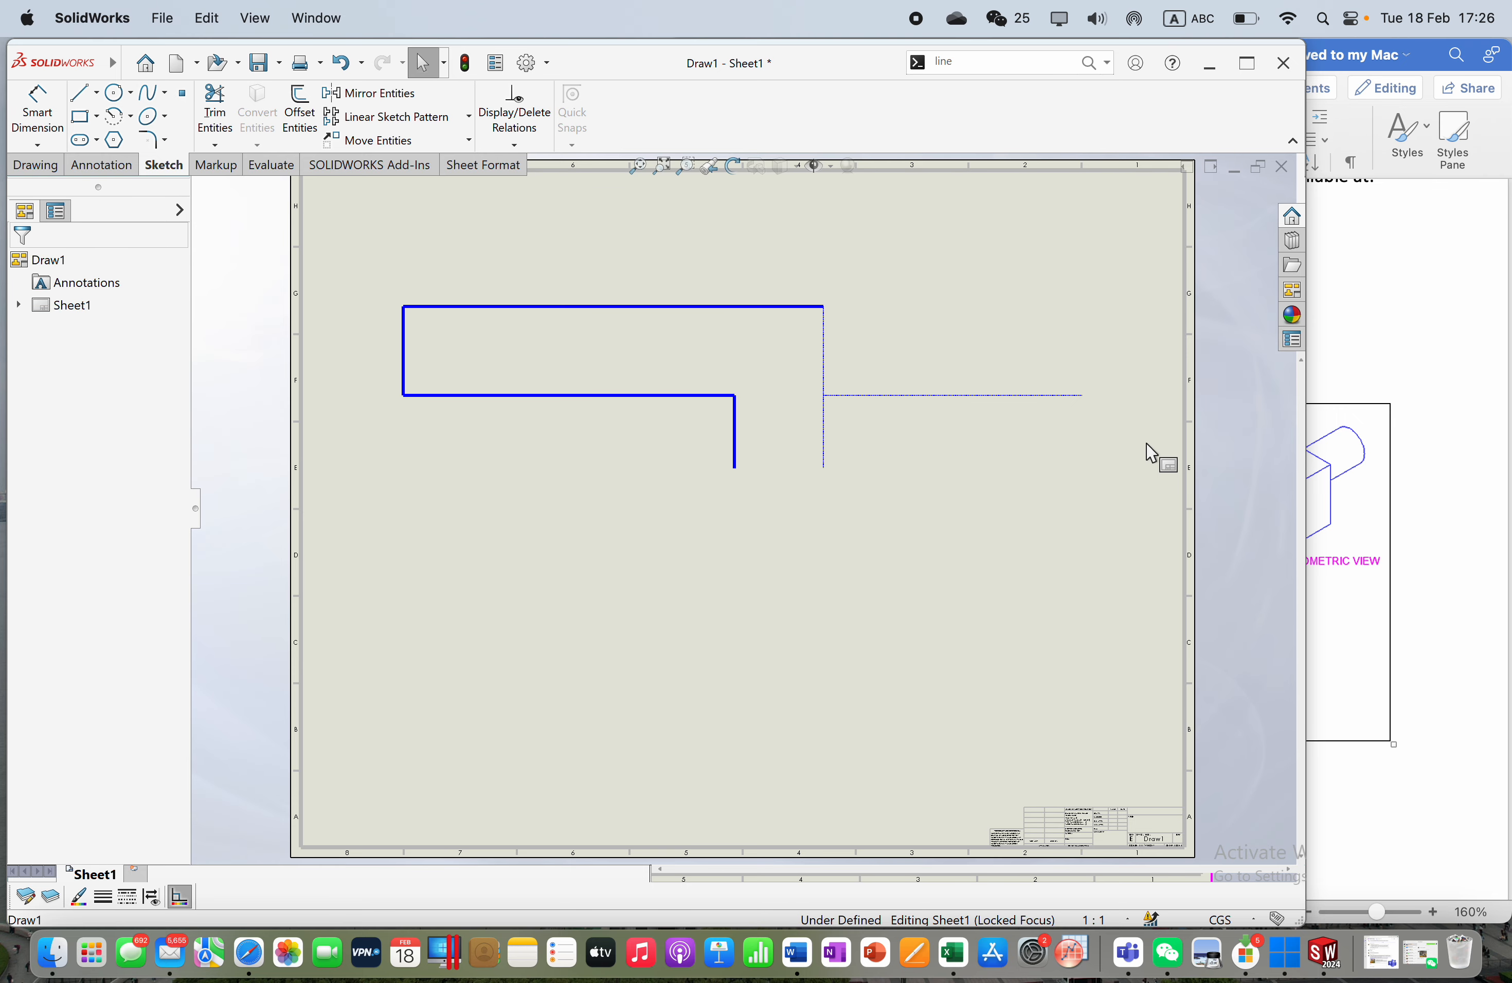
Step: Consult the shank in the Word handbook, and sketch a vertical line about 8.25 cm long down from the 32 cm line's right end in SOLIDWORKS
{"action": "left_click", "coordinate": [1359, 455]}
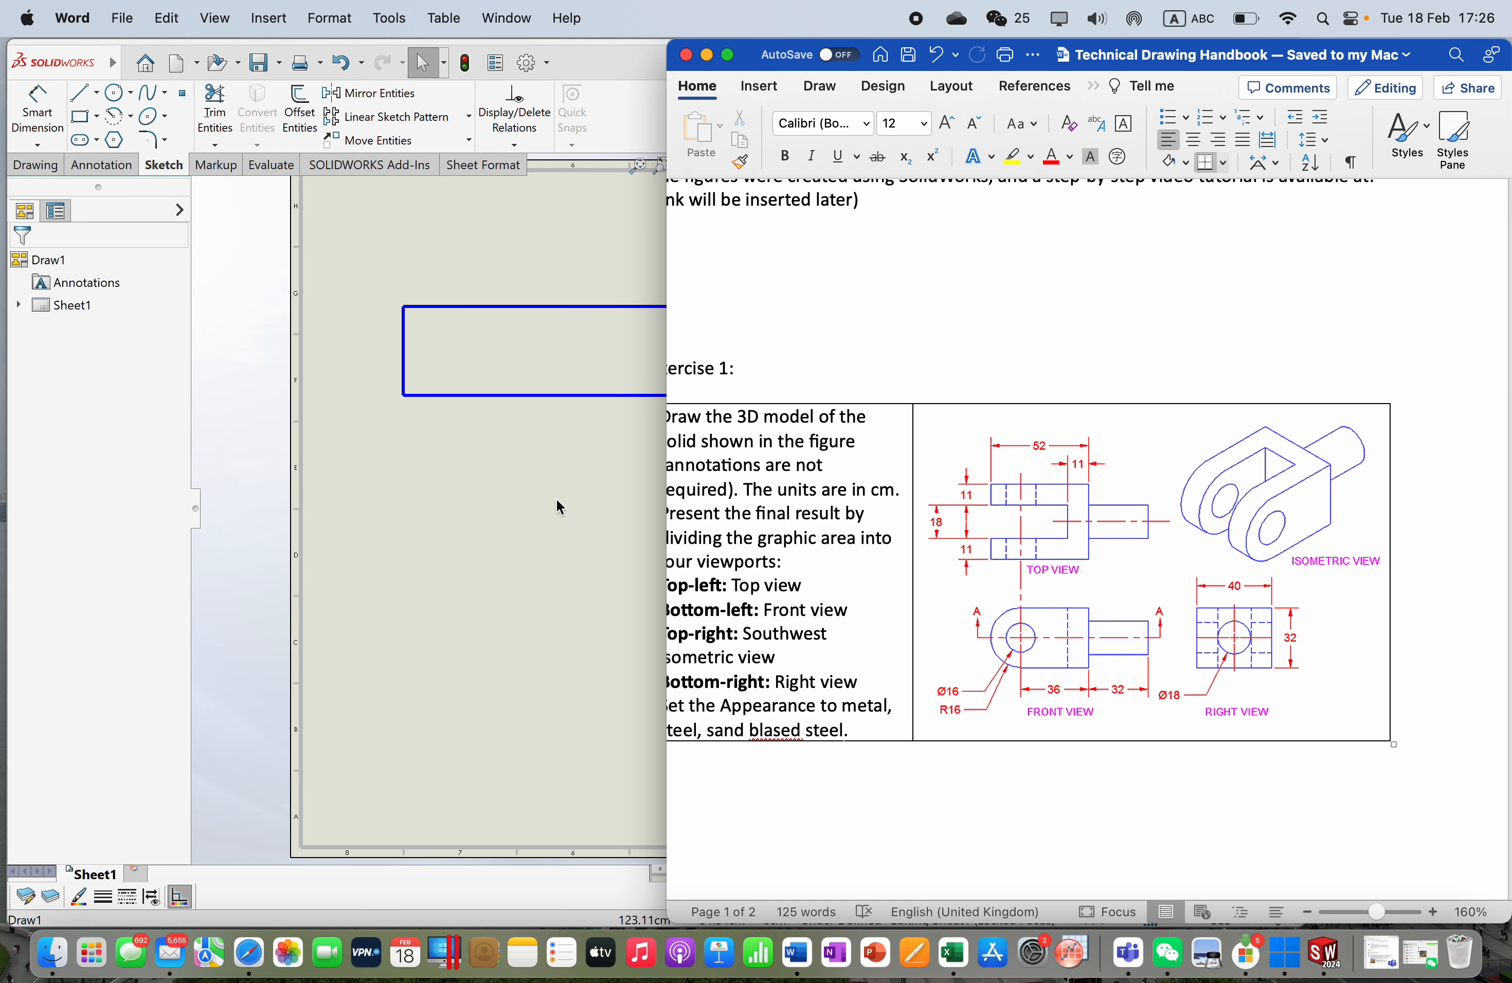
{"action": "left_click", "coordinate": [505, 528]}
{"action": "left_click", "coordinate": [83, 93]}
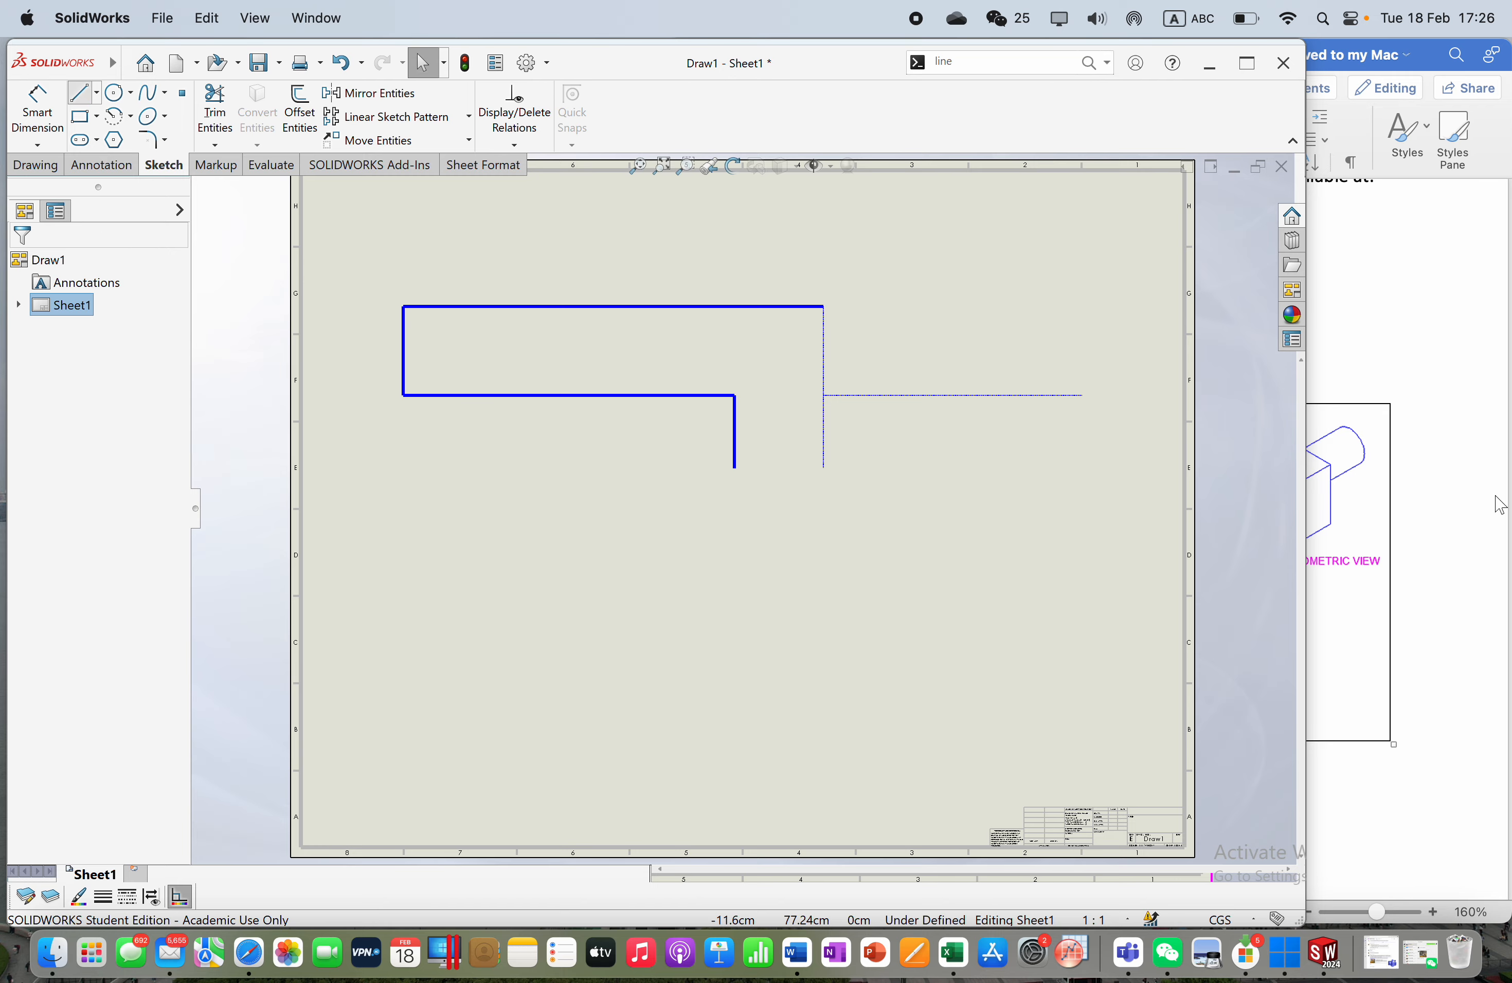
{"action": "left_click", "coordinate": [1082, 395]}
{"action": "left_click", "coordinate": [1082, 461]}
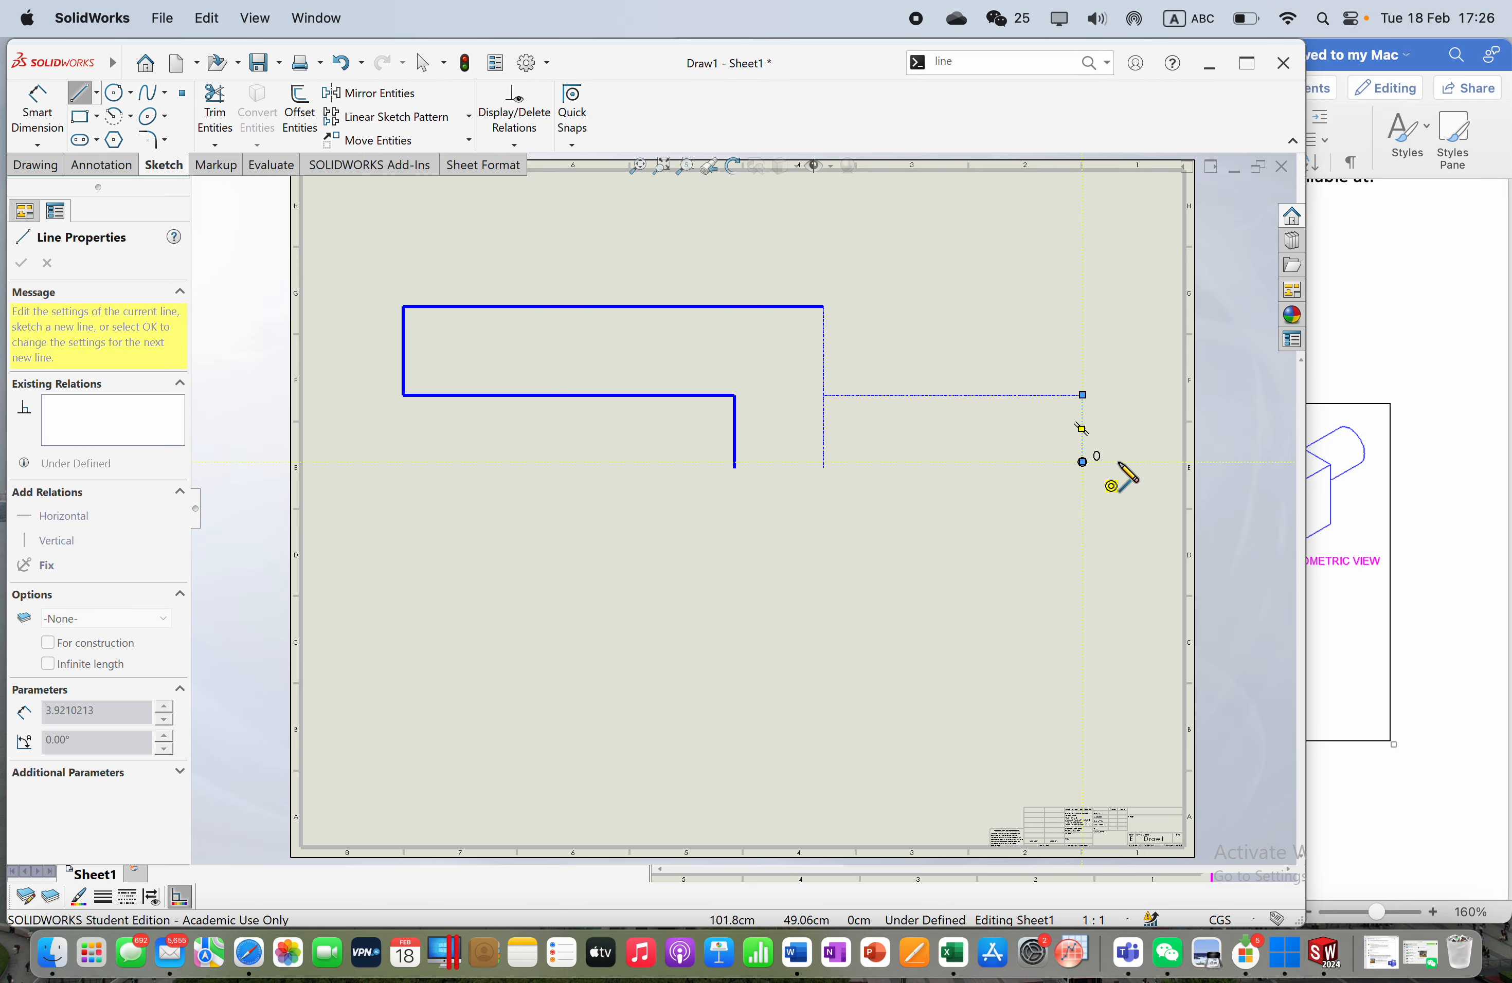
{"action": "key", "text": "Escape"}
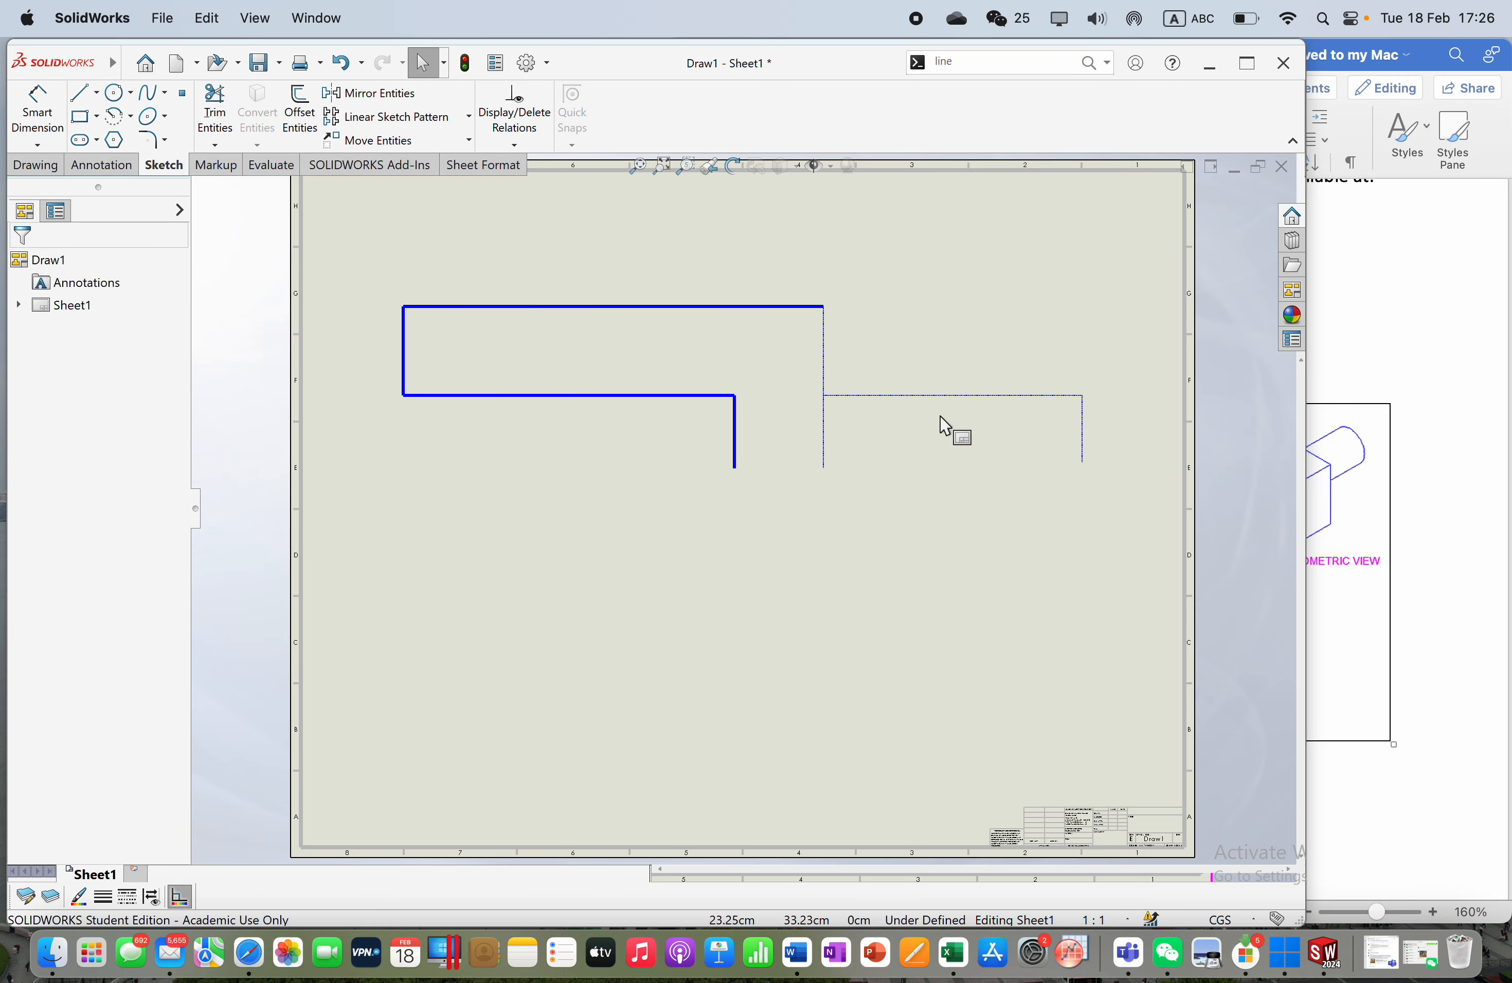
Step: Set the length of the vertical line at the shank's outer end to 9 cm
{"action": "left_click", "coordinate": [1083, 431]}
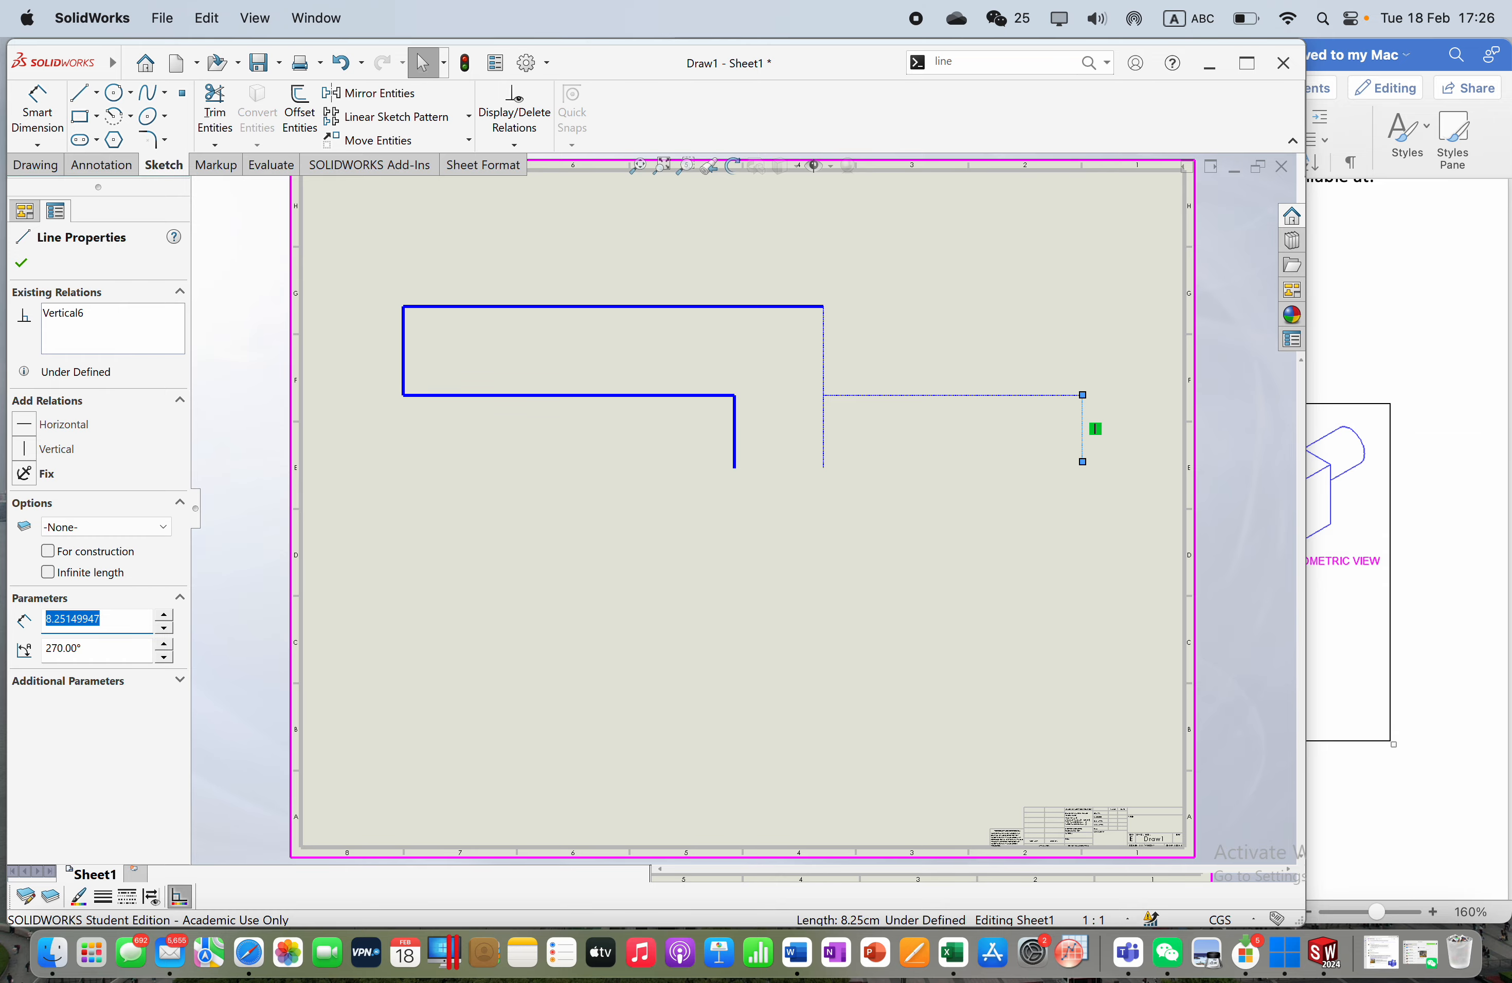
{"action": "type", "text": "9"}
{"action": "key", "text": "Return"}
{"action": "left_click", "coordinate": [520, 491]}
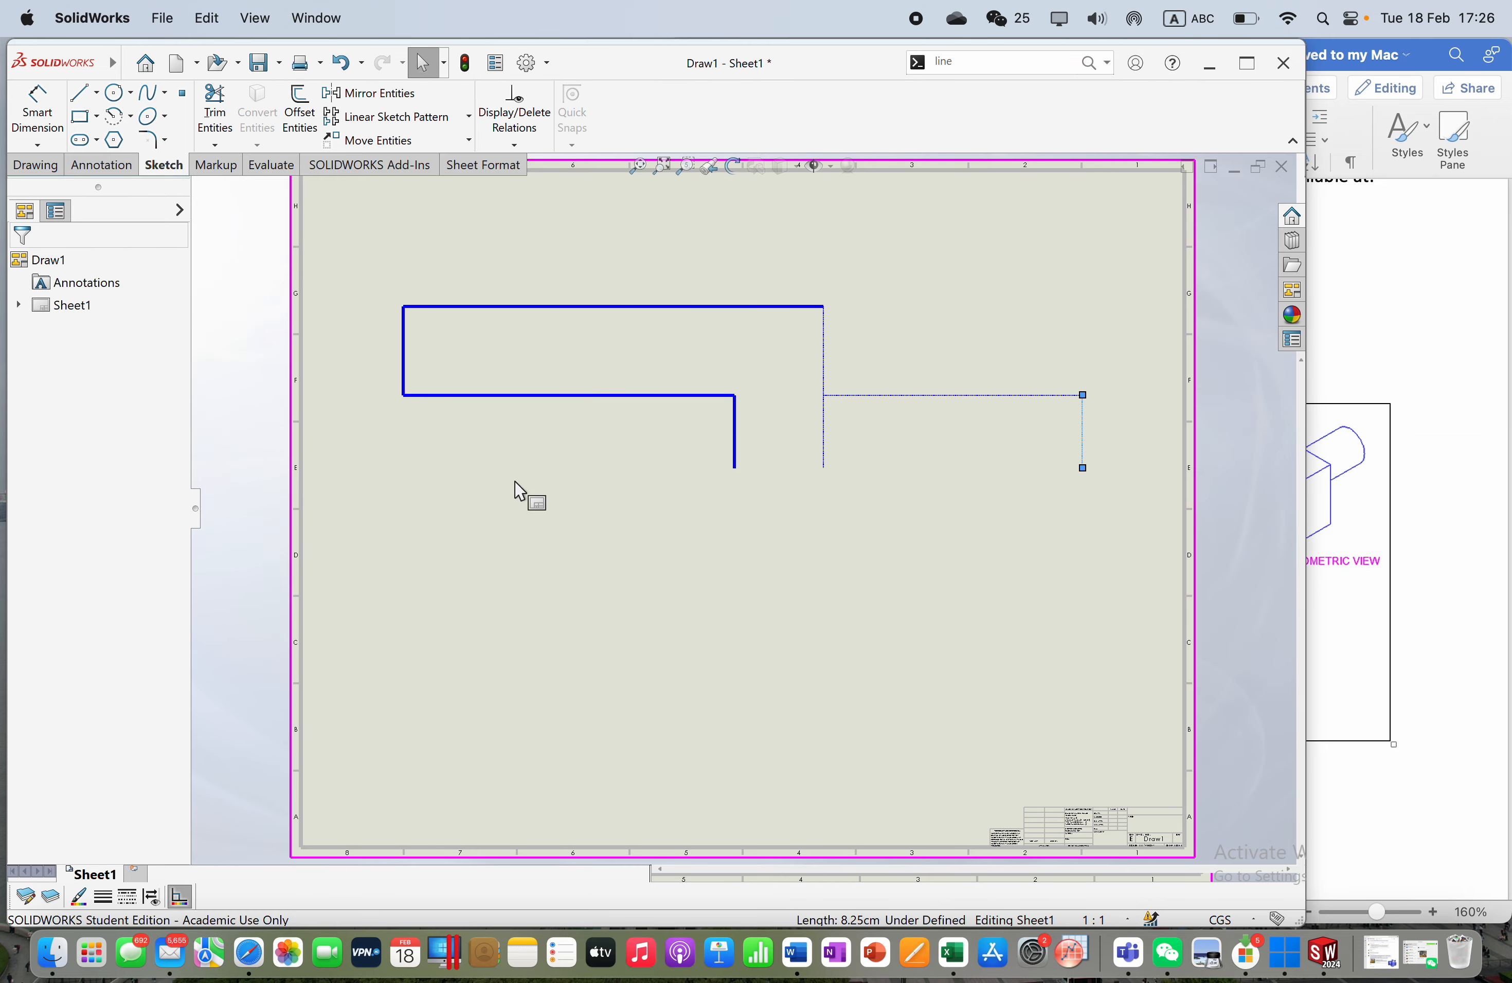
{"action": "left_click", "coordinate": [918, 513]}
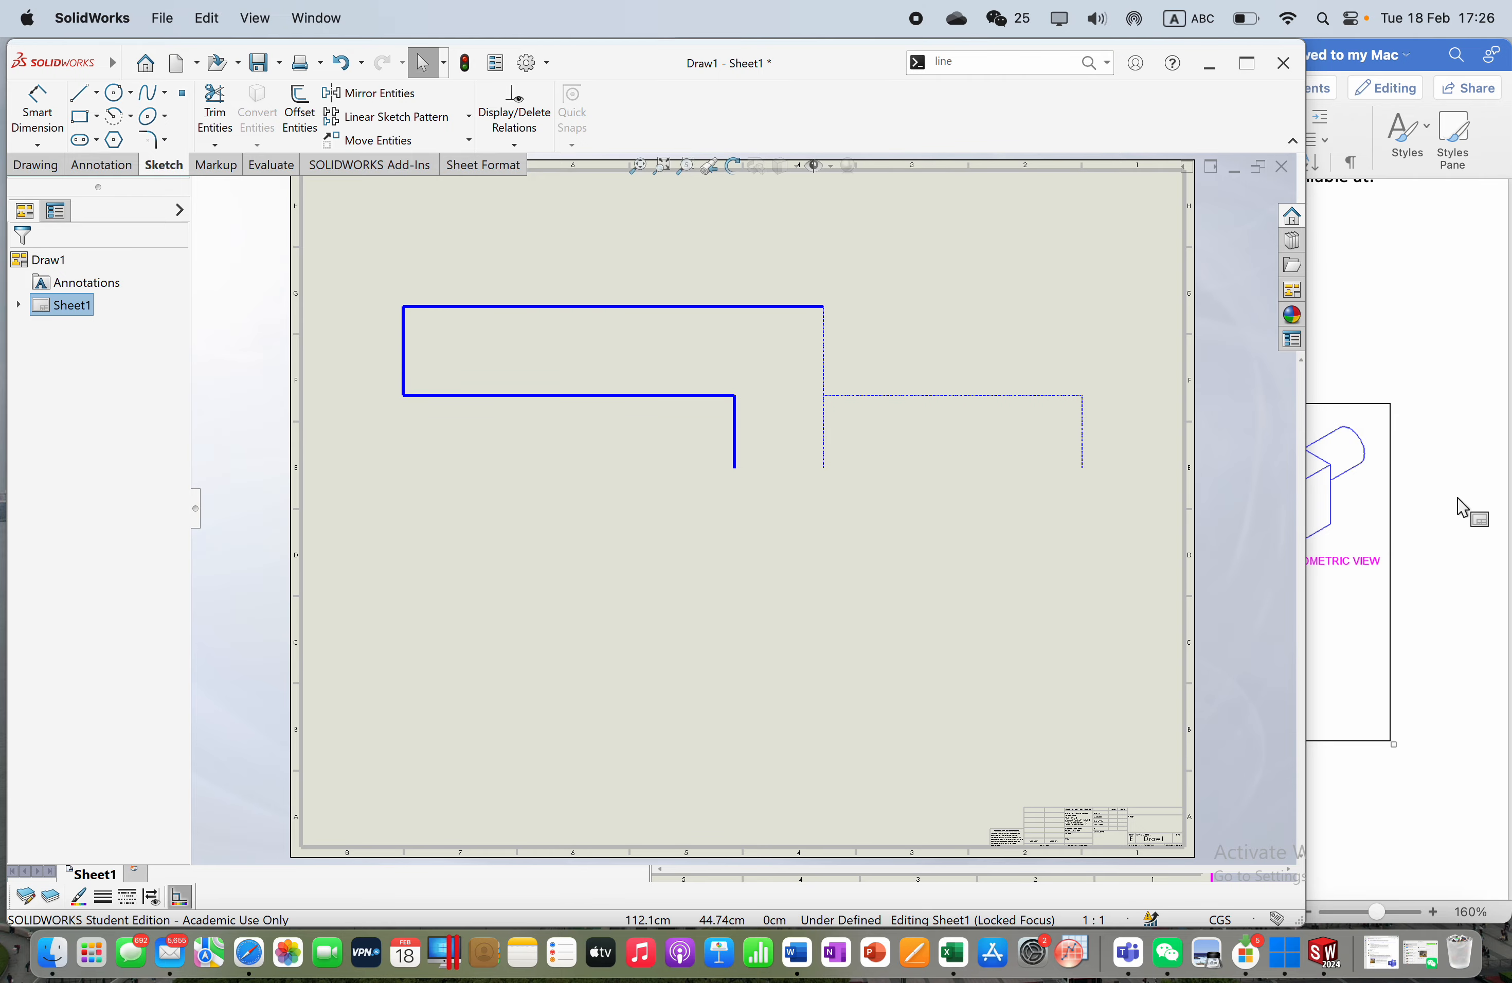
{"action": "left_click", "coordinate": [1422, 517]}
{"action": "left_click", "coordinate": [526, 536]}
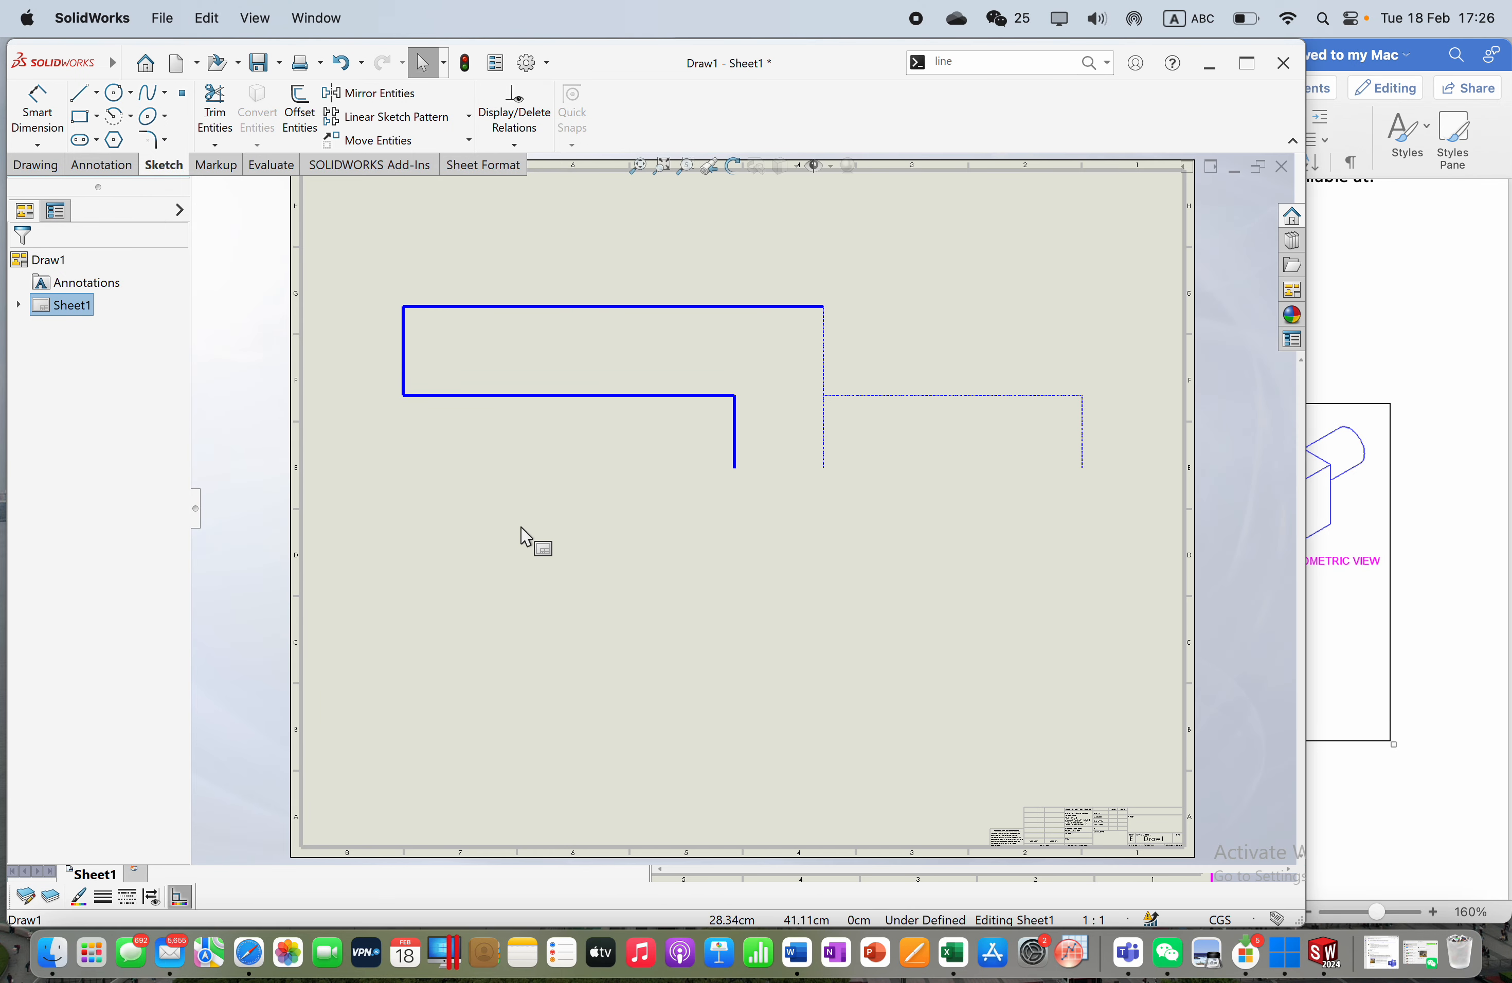
Step: Select all outline lines except the uppermost one and change their line color to black
{"action": "mouse_move", "coordinate": [1168, 327]}
{"action": "left_mouse_down"}
{"action": "mouse_move", "coordinate": [478, 501]}
{"action": "mouse_move", "coordinate": [389, 546]}
{"action": "left_mouse_up"}
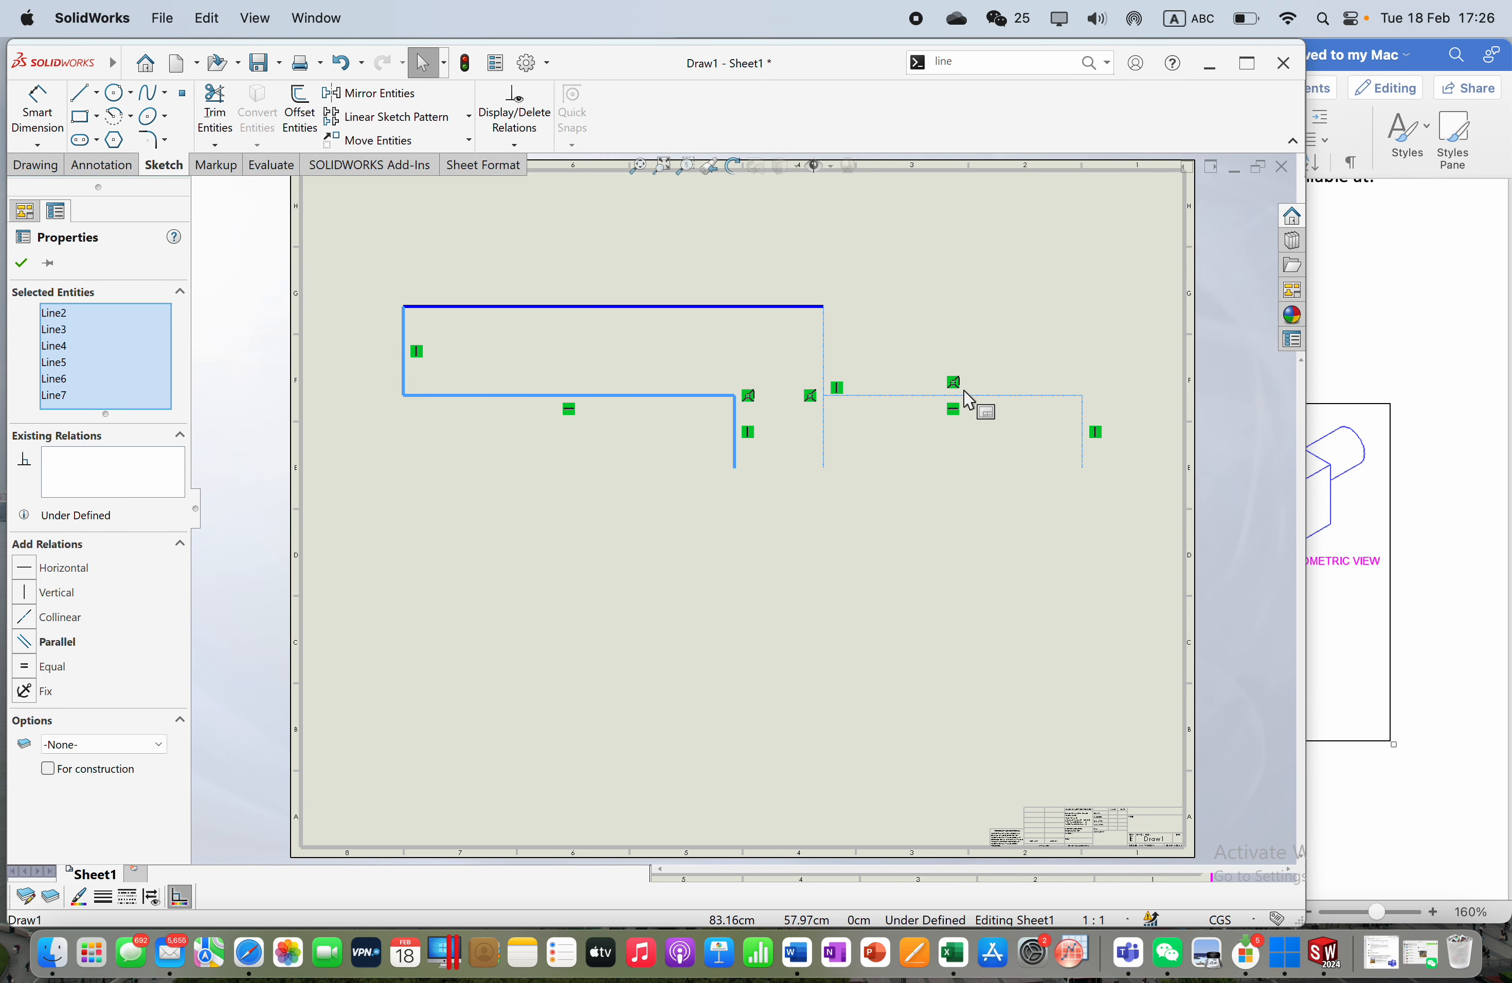
{"action": "left_click", "coordinate": [79, 897]}
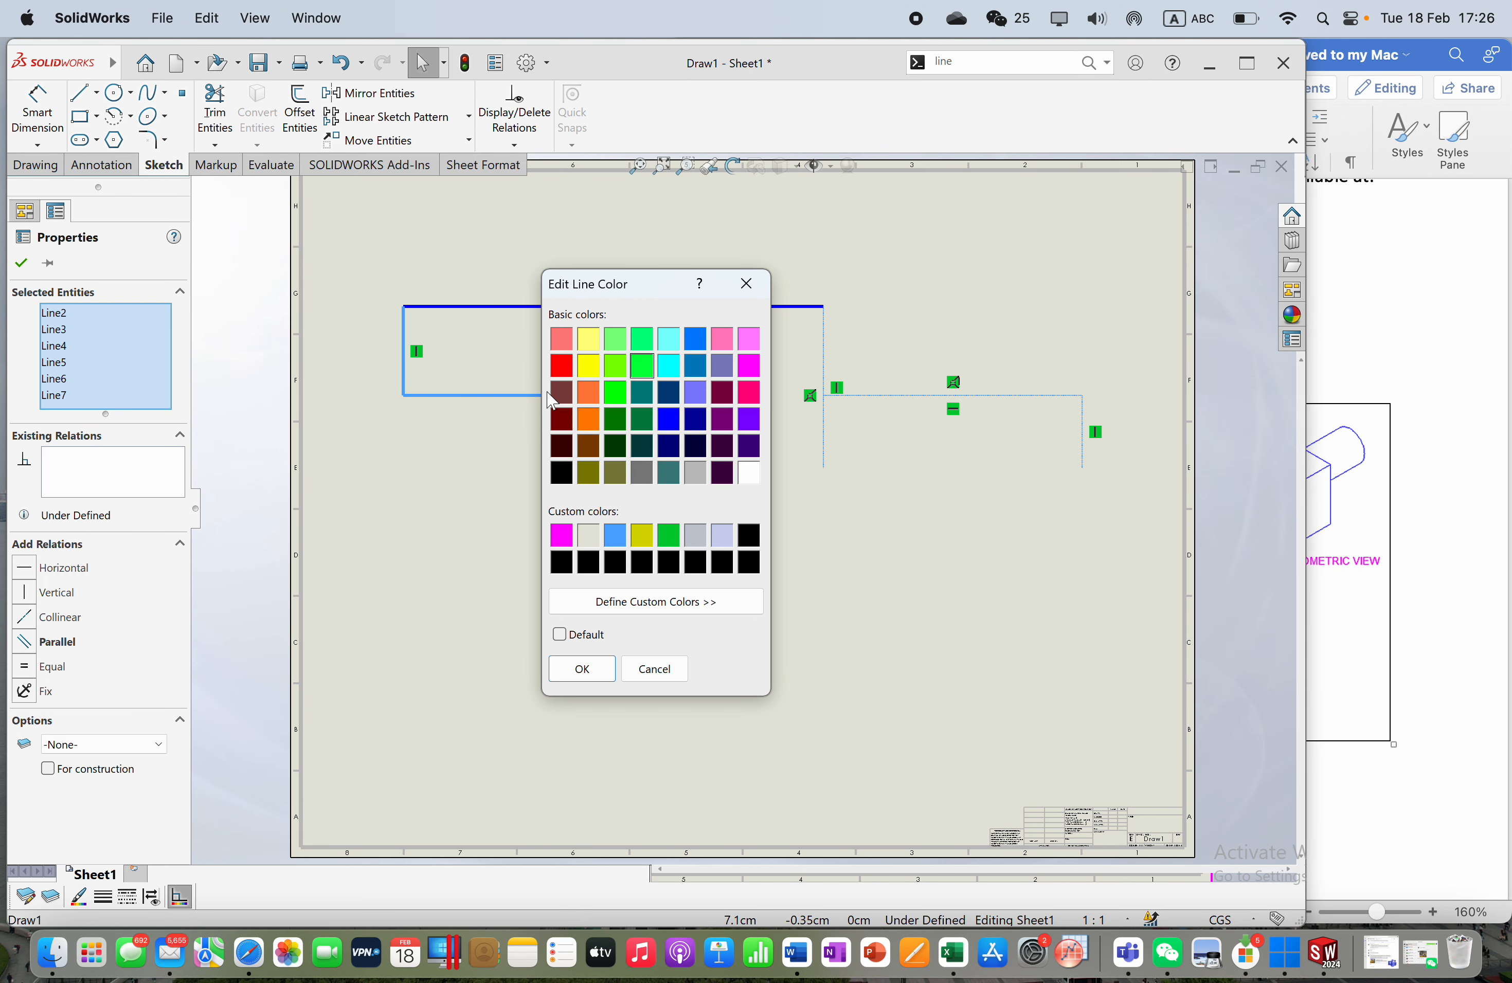
{"action": "left_click", "coordinate": [749, 535]}
{"action": "left_click", "coordinate": [687, 601]}
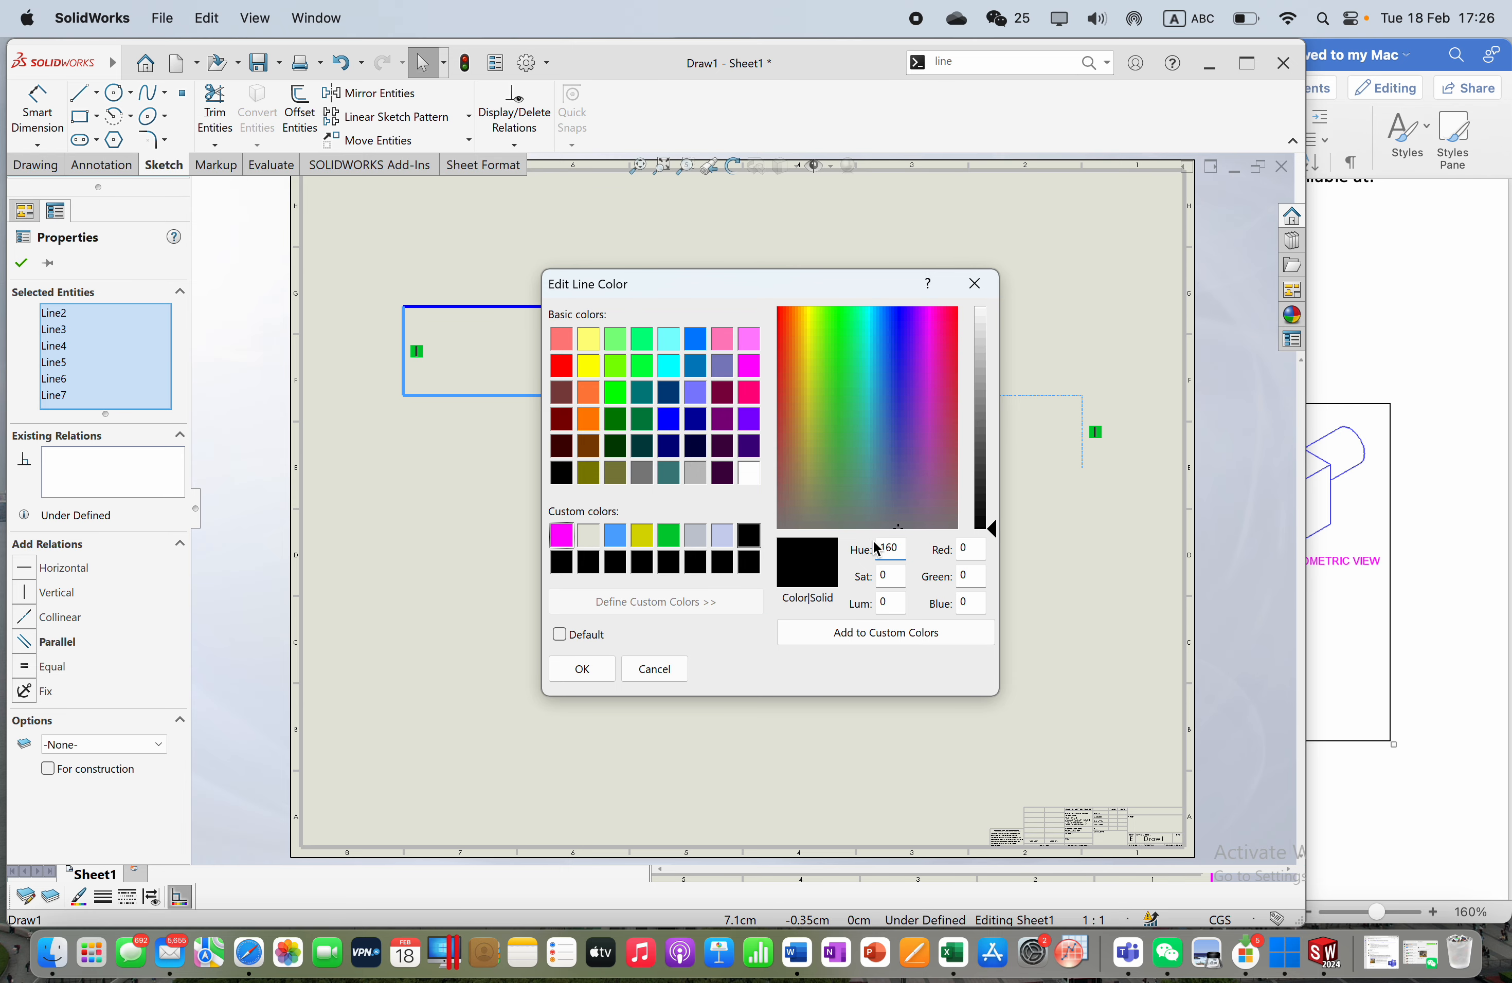
{"action": "left_click", "coordinate": [586, 670]}
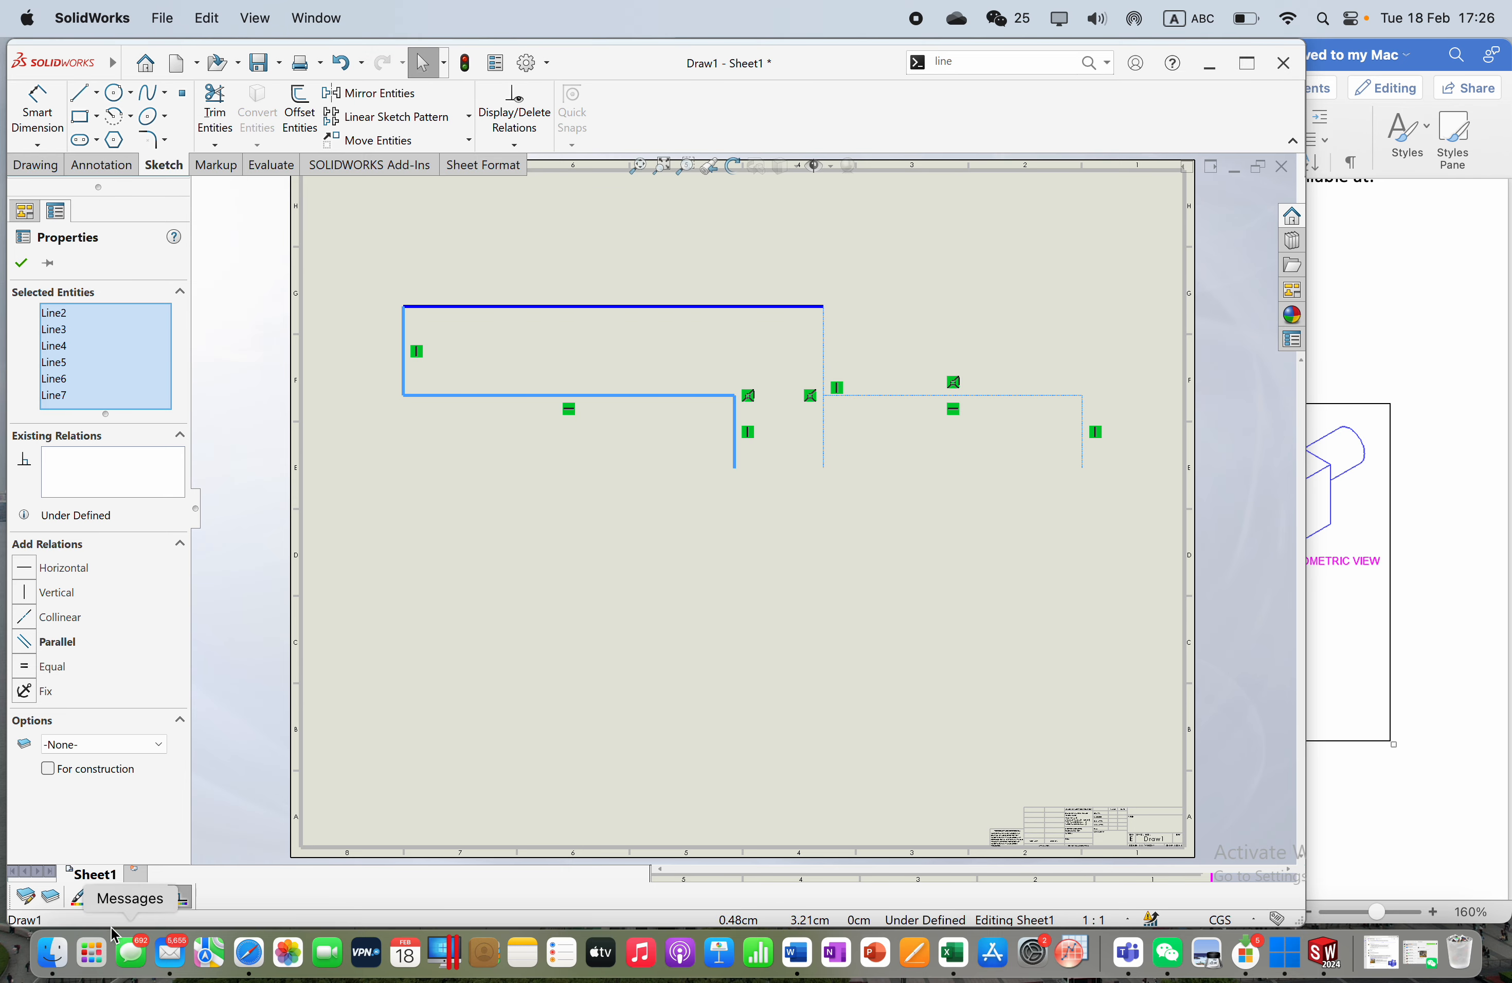
Step: Apply a 0.35 mm thickness and the Default line style to the selected lines, keeping black as their color
{"action": "left_click", "coordinate": [104, 898]}
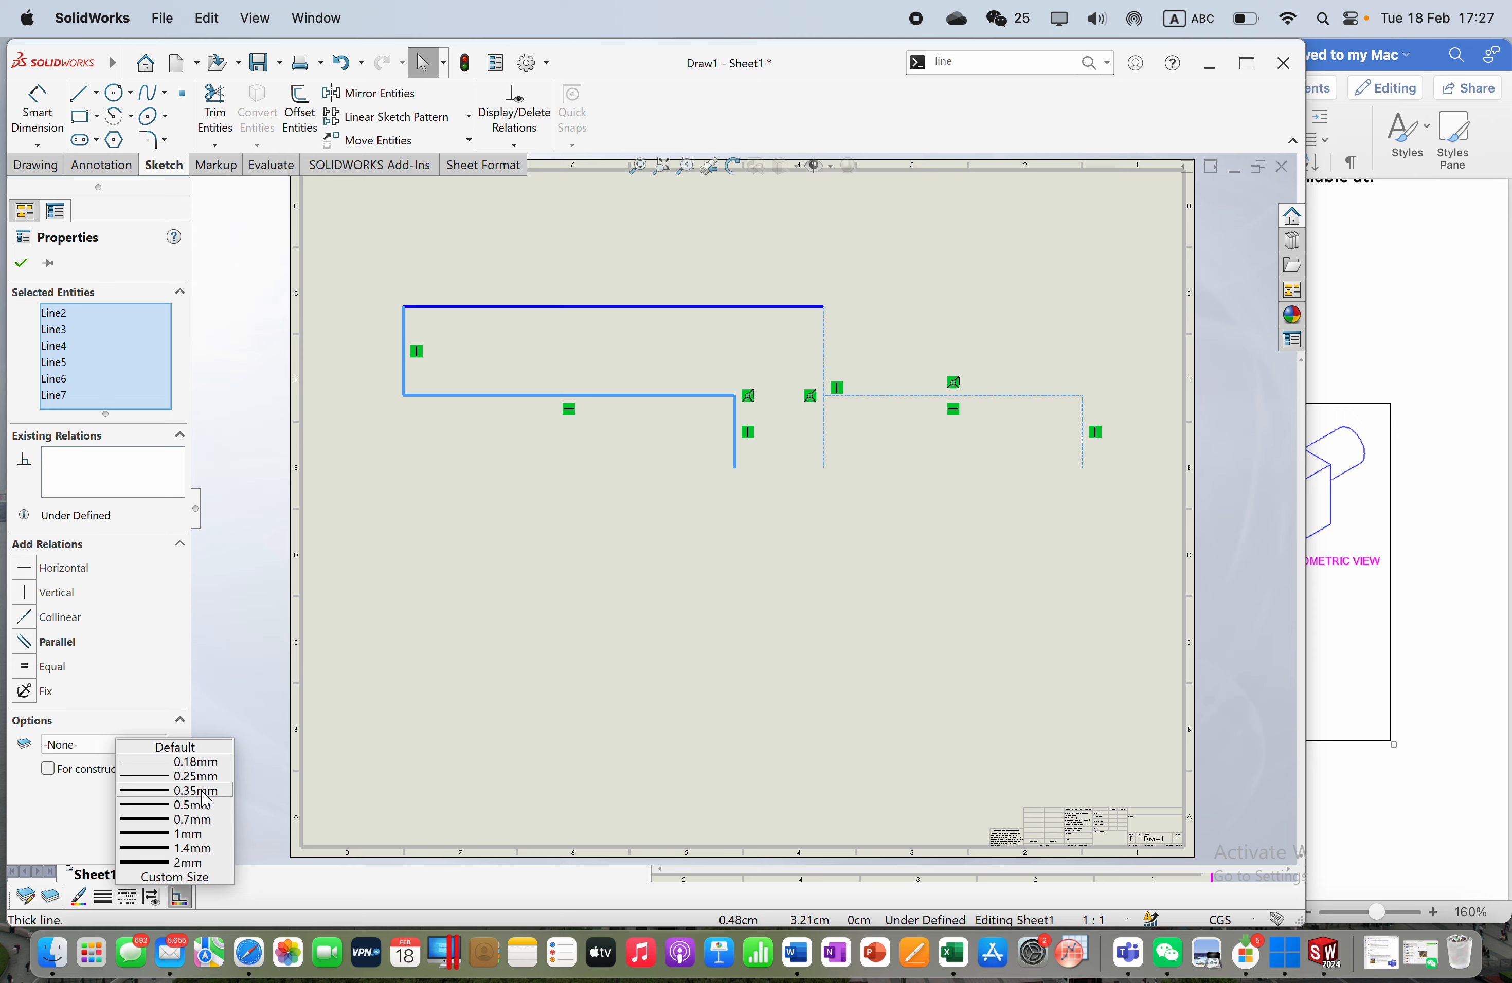
{"action": "left_click", "coordinate": [203, 792]}
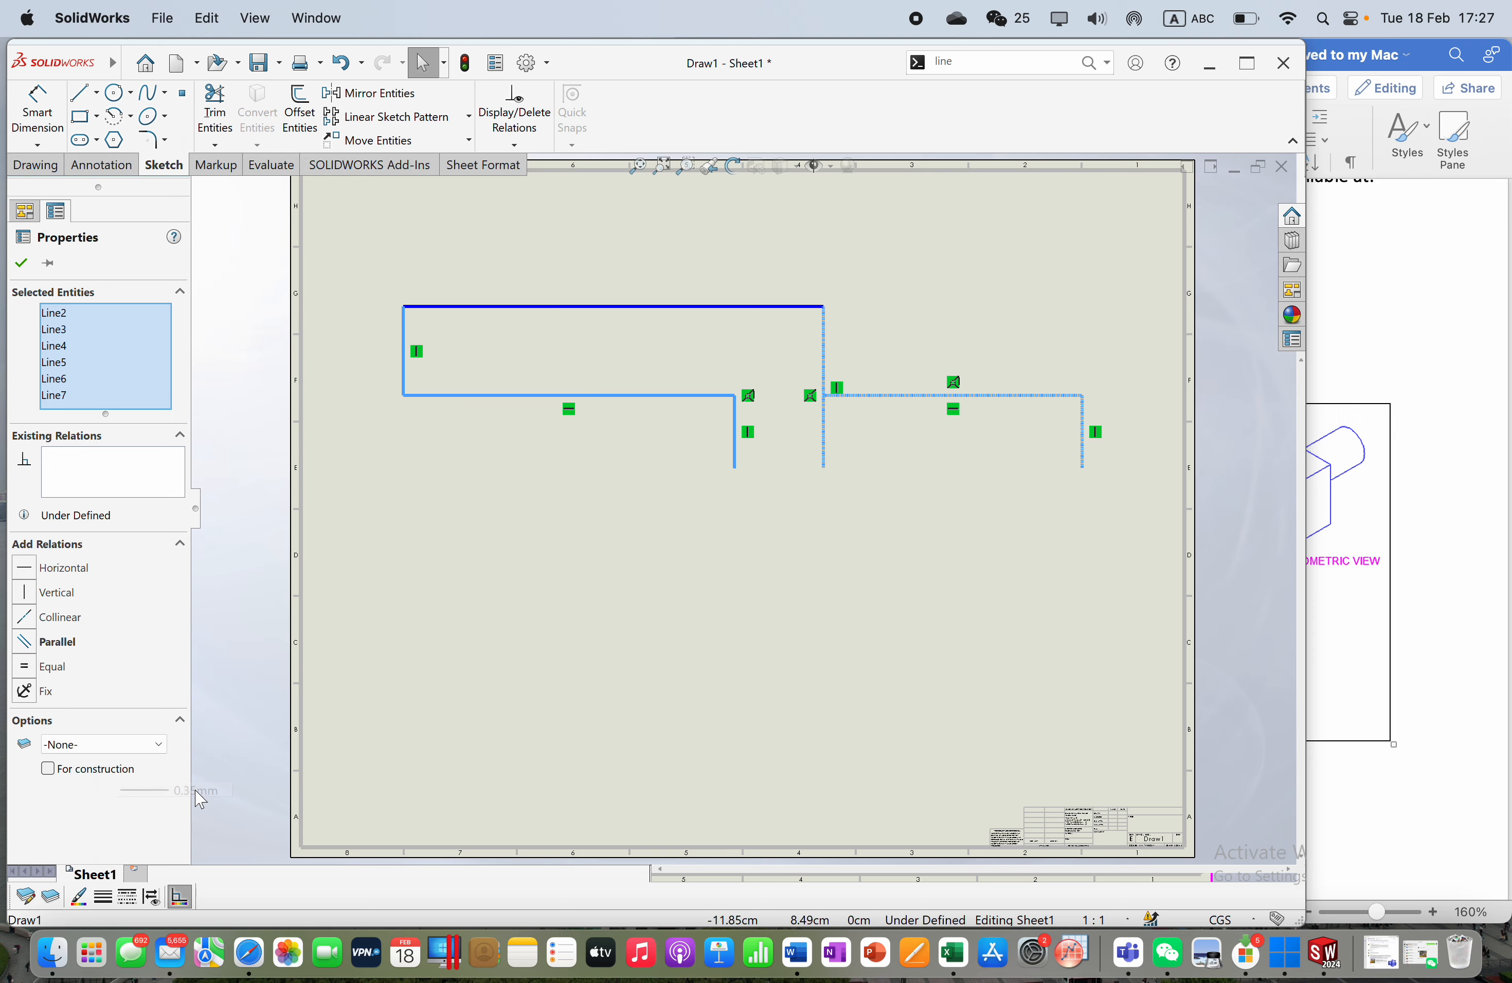
{"action": "left_click", "coordinate": [79, 897]}
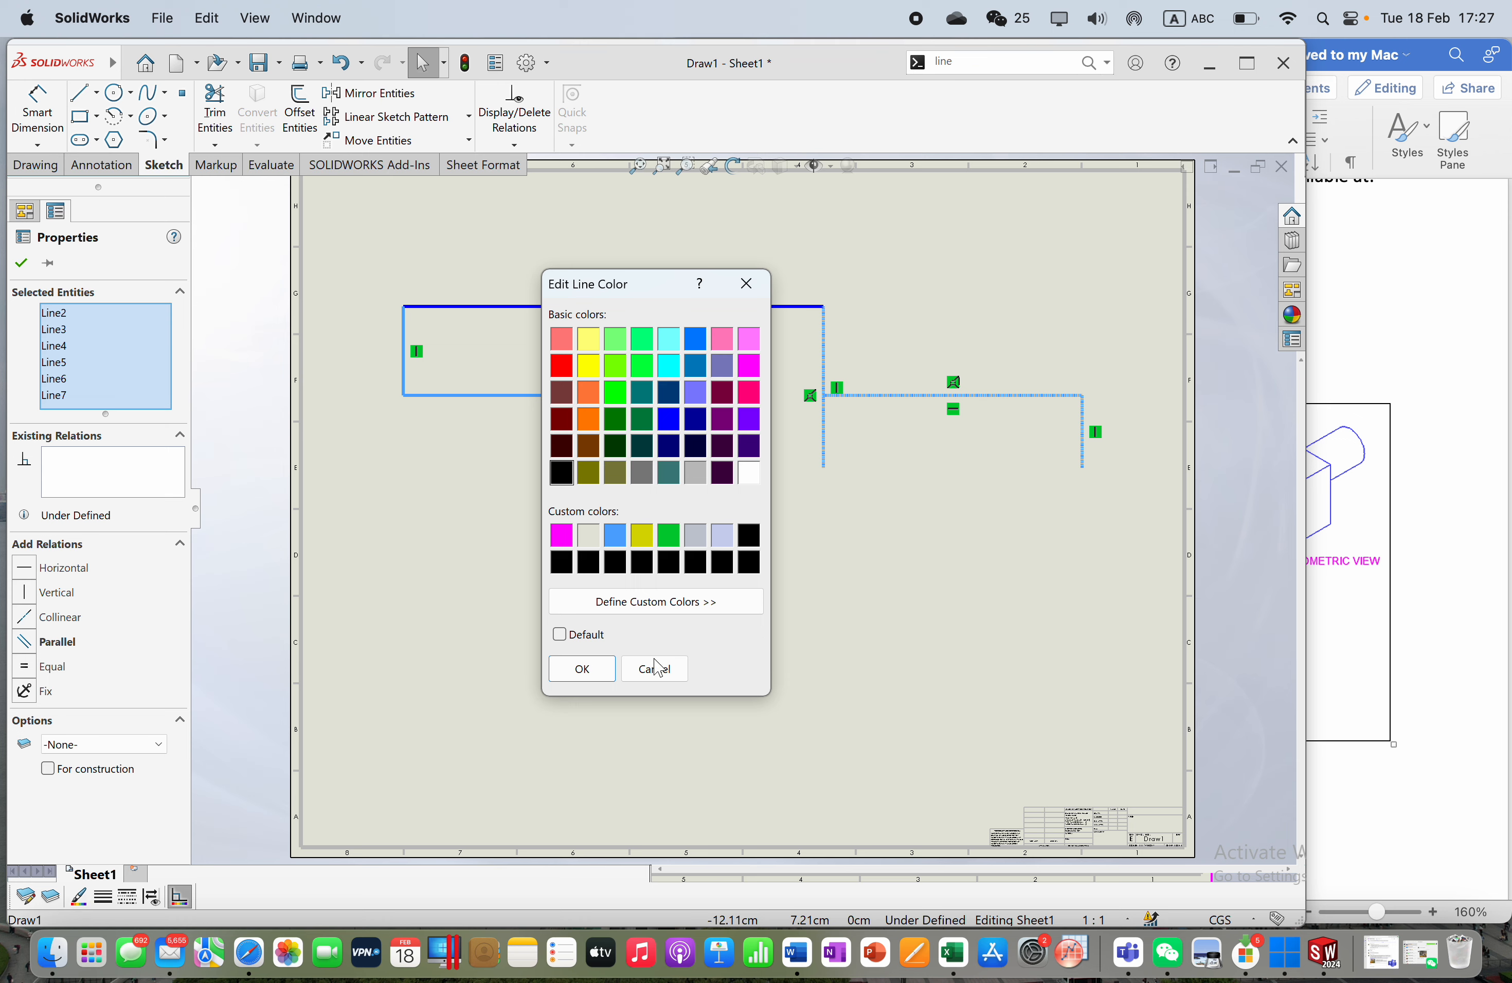
{"action": "left_click", "coordinate": [582, 669]}
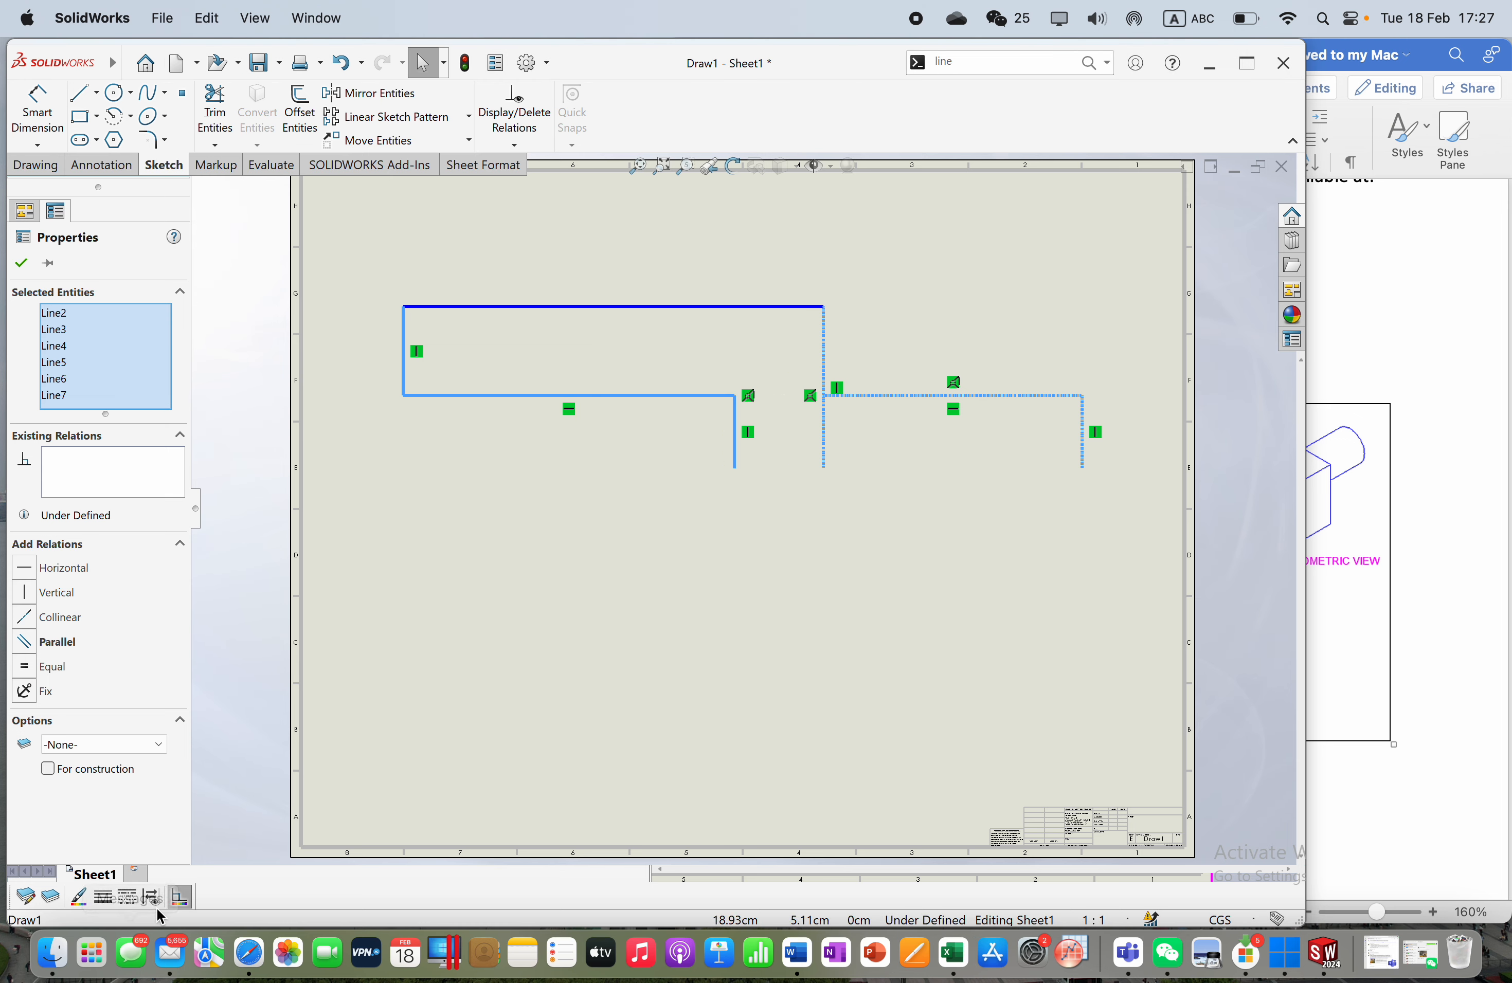
{"action": "left_click", "coordinate": [127, 897]}
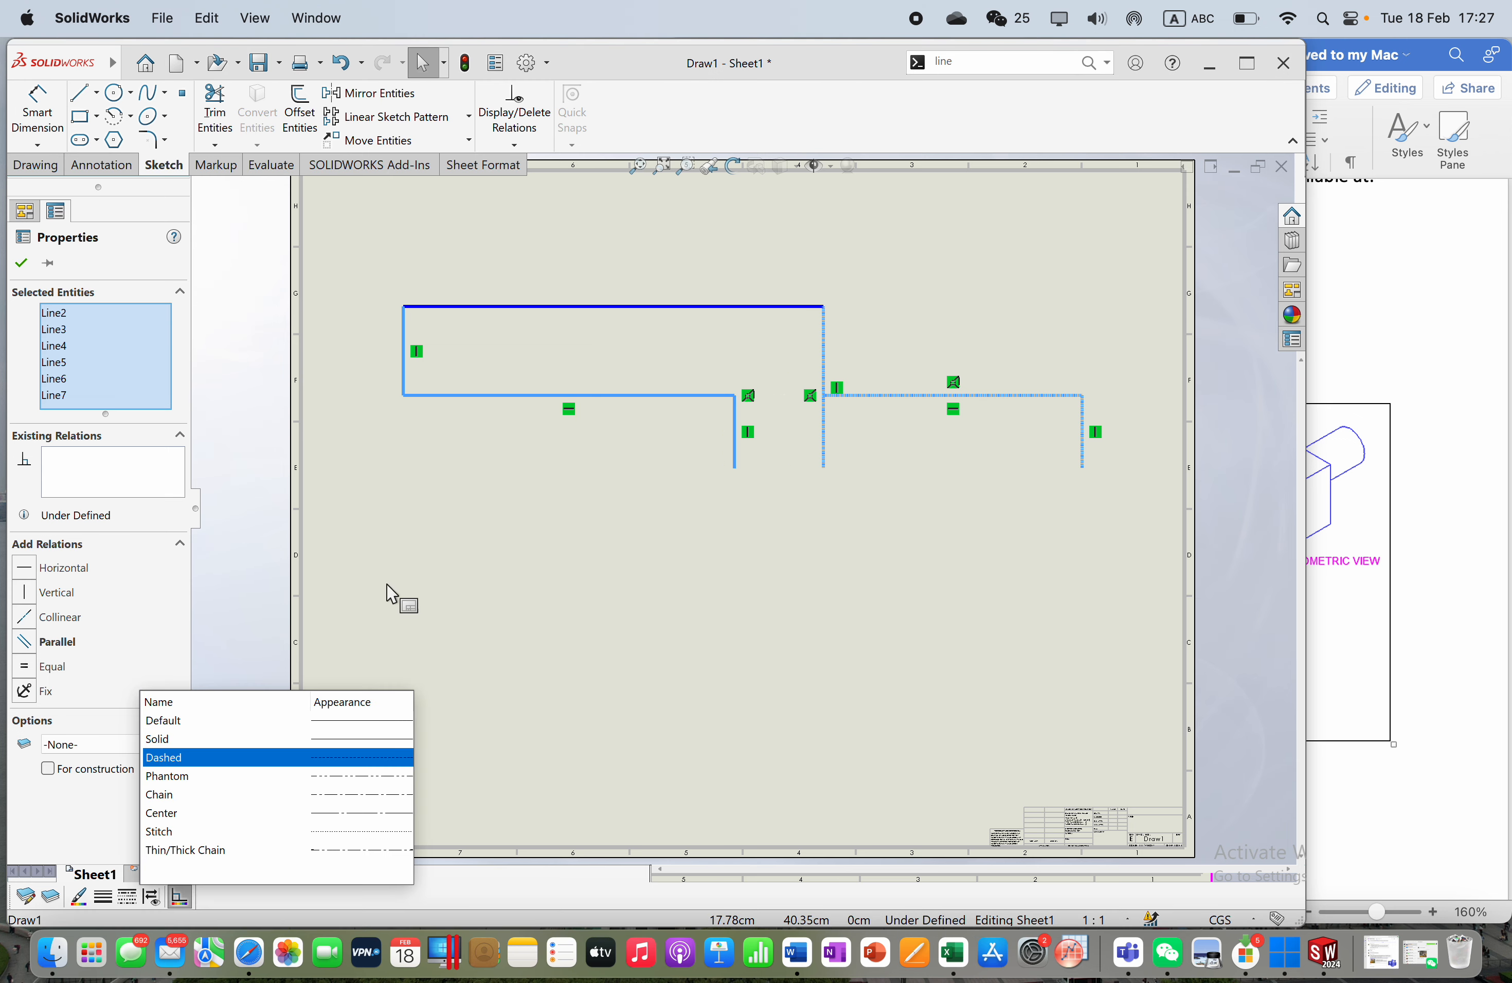
{"action": "left_click", "coordinate": [292, 721]}
{"action": "left_click", "coordinate": [675, 641]}
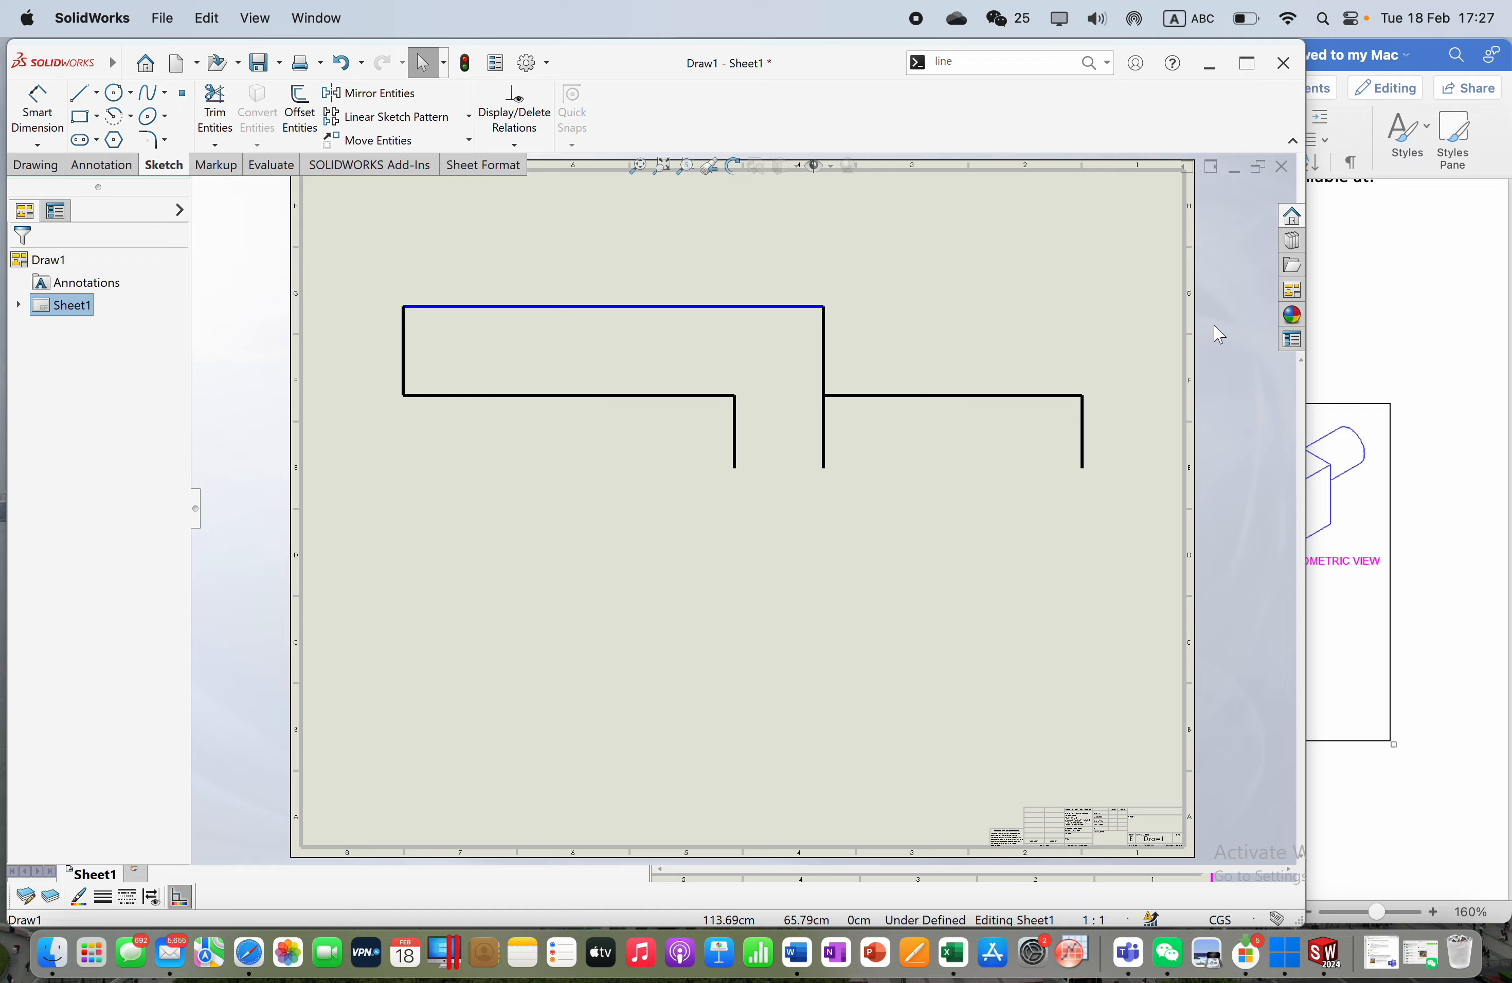
Step: Select the entire outline, including the uppermost line, and change its line color to black
{"action": "left_click_drag", "start_coordinate": [1114, 229], "coordinate": [190, 611]}
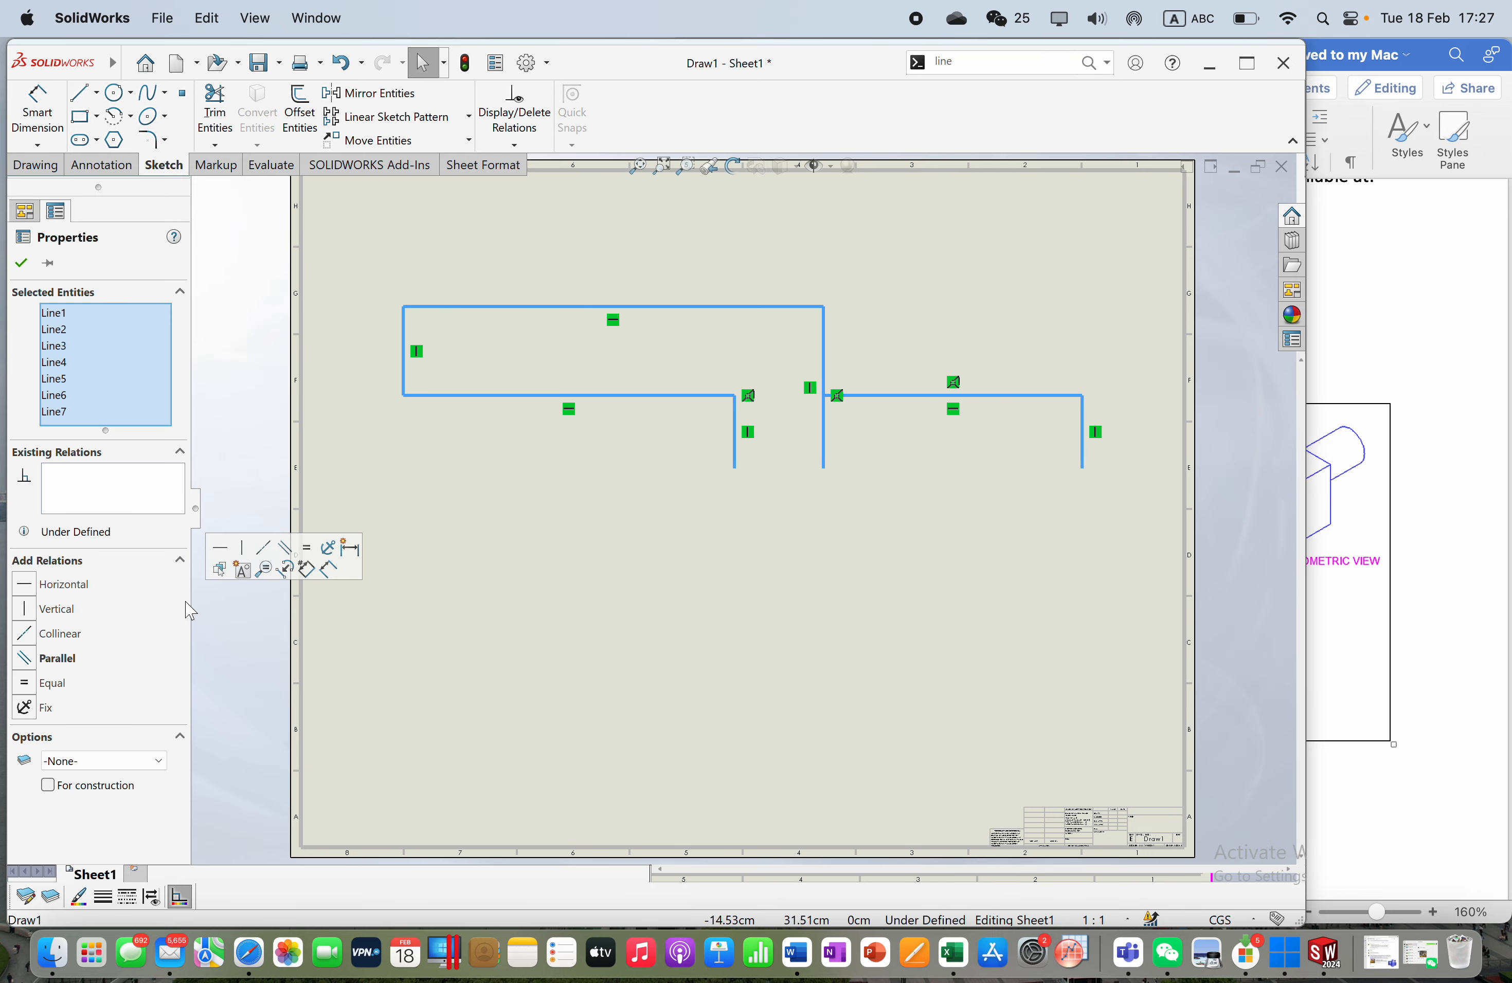
{"action": "left_click", "coordinate": [78, 897]}
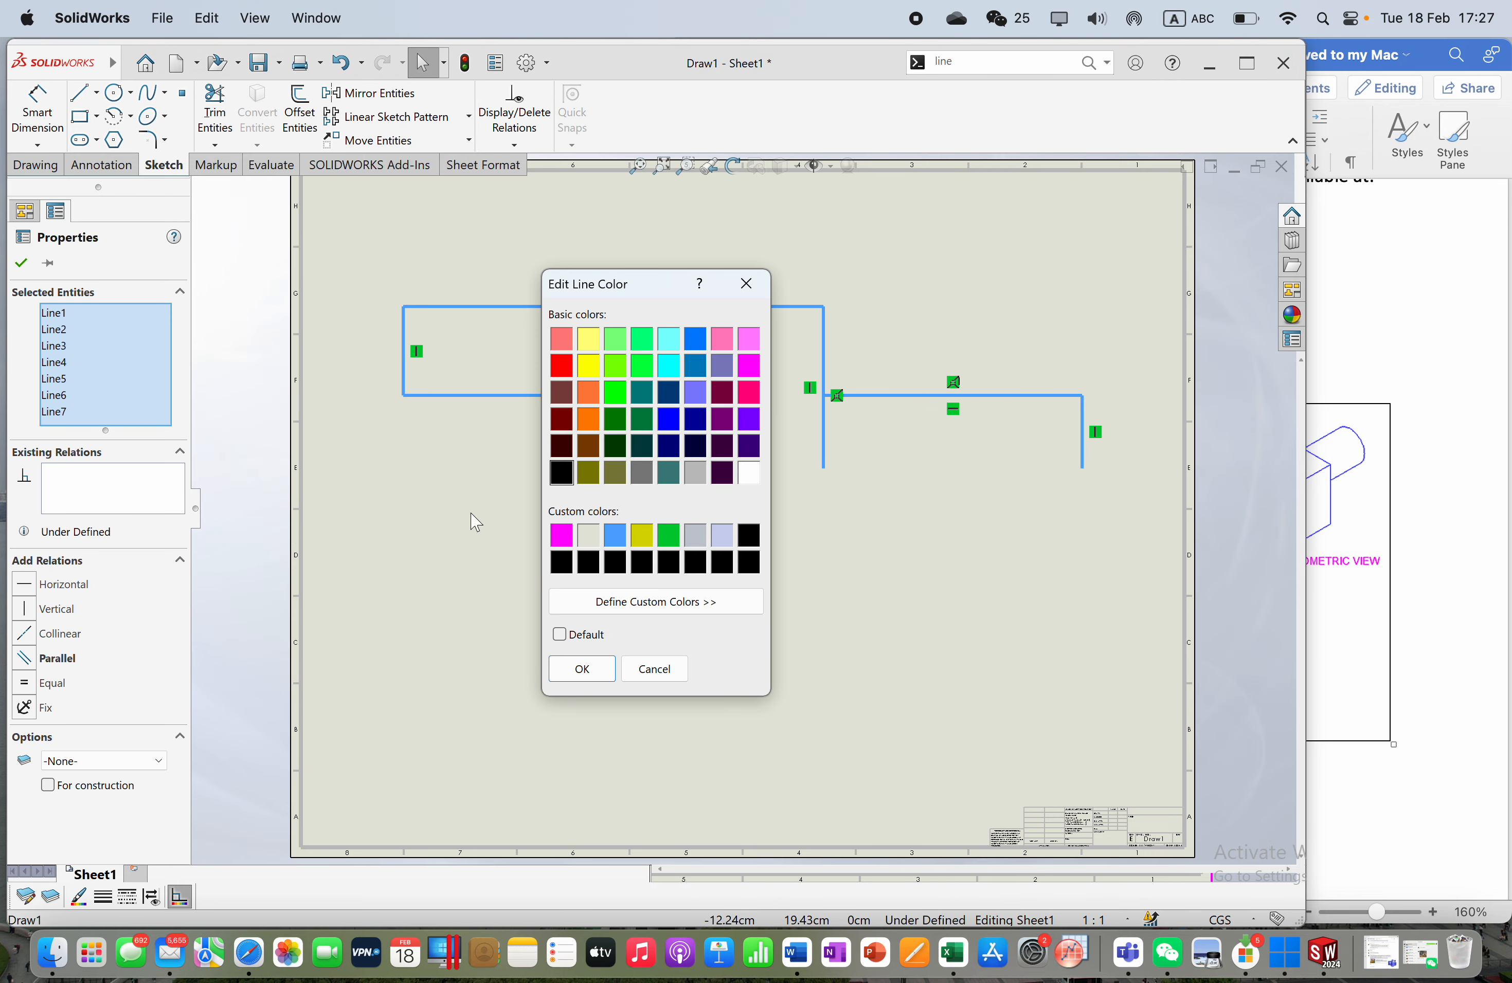
{"action": "left_click", "coordinate": [589, 563]}
{"action": "left_click", "coordinate": [582, 669]}
{"action": "left_click", "coordinate": [680, 615]}
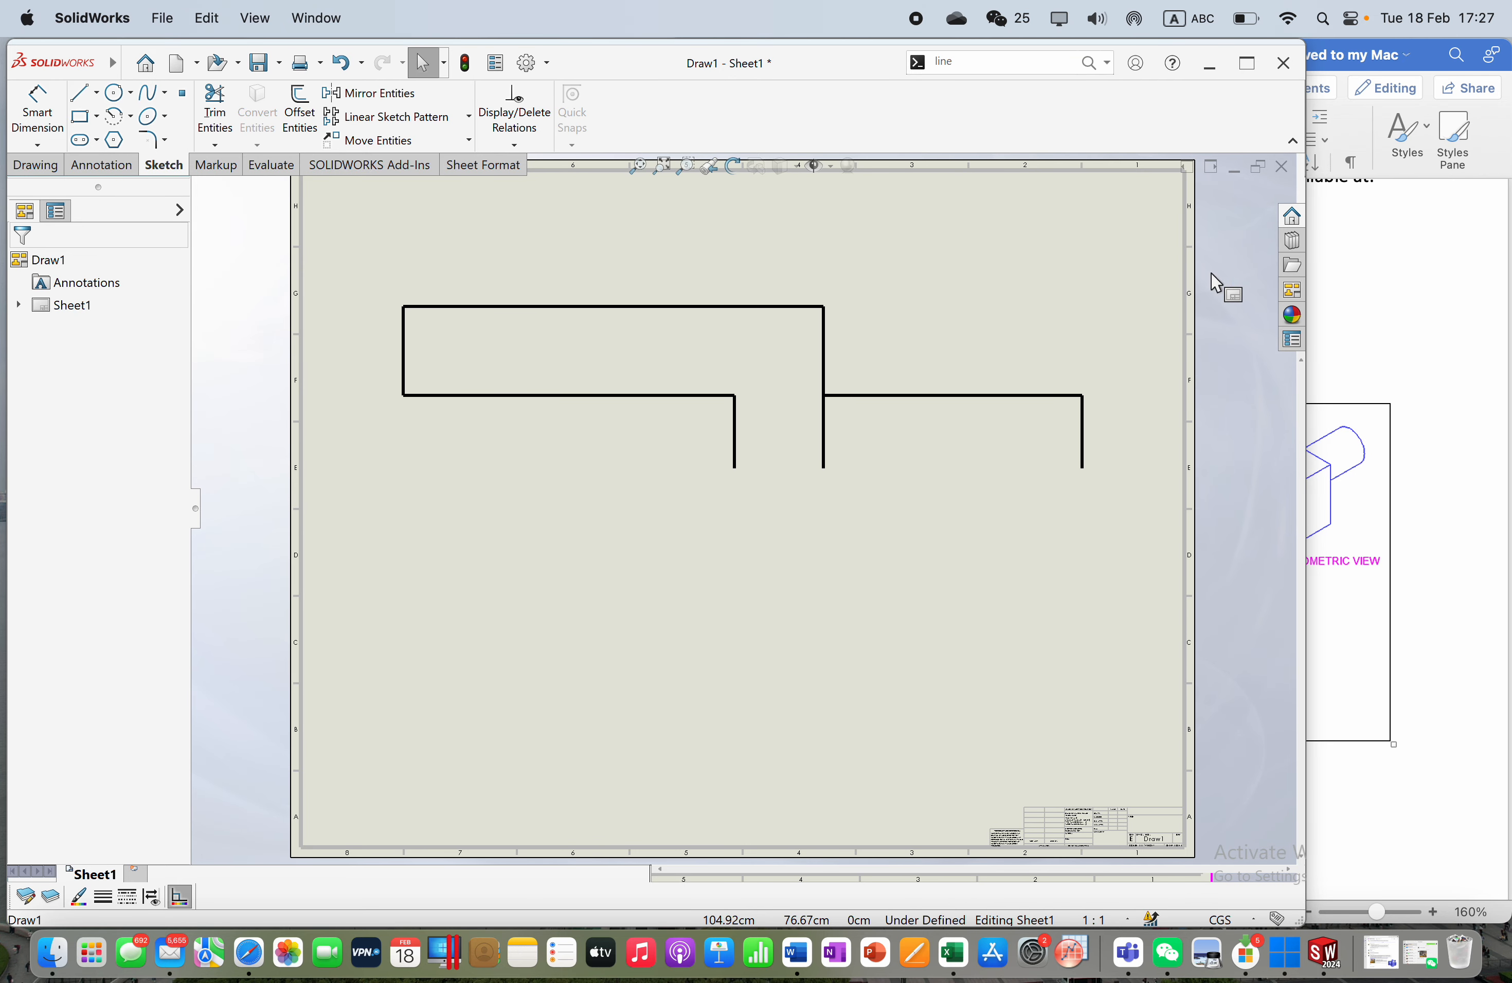
Step: Consult the top view in the Word handbook, and sketch a 43 cm horizontal line in SOLIDWORKS joining the lower ends of the shank-end and slot-end lines
{"action": "left_click", "coordinate": [1388, 383]}
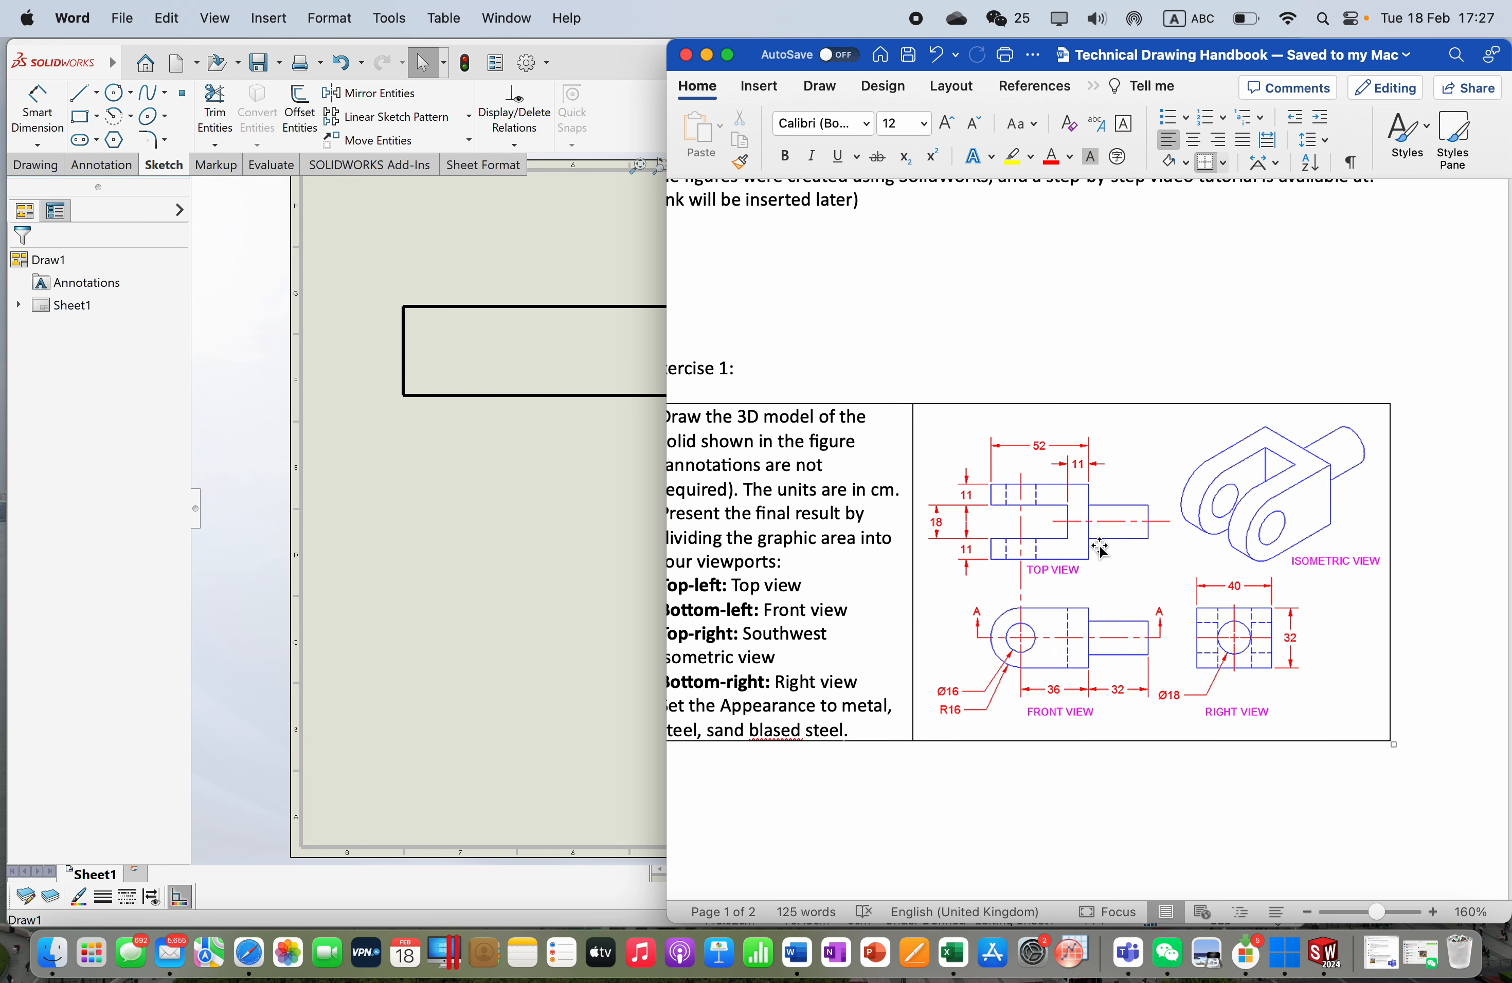
{"action": "mouse_move", "coordinate": [1070, 578]}
{"action": "left_mouse_down"}
{"action": "mouse_move", "coordinate": [591, 540]}
{"action": "mouse_move", "coordinate": [601, 547]}
{"action": "left_mouse_up"}
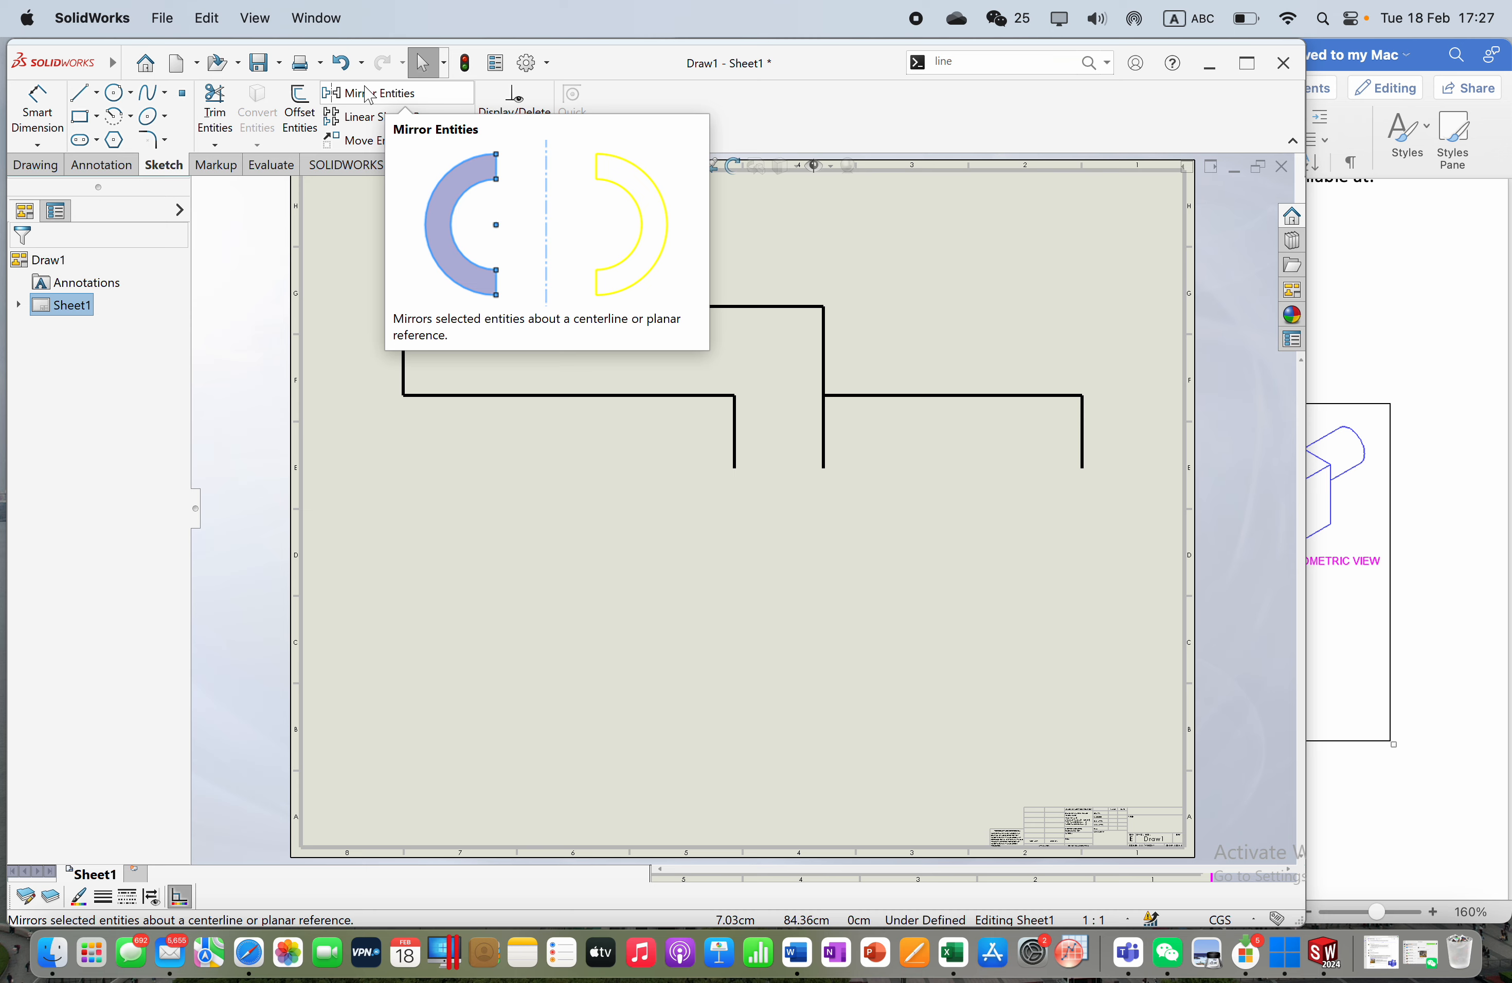
{"action": "left_click", "coordinate": [96, 93]}
{"action": "left_click", "coordinate": [103, 117]}
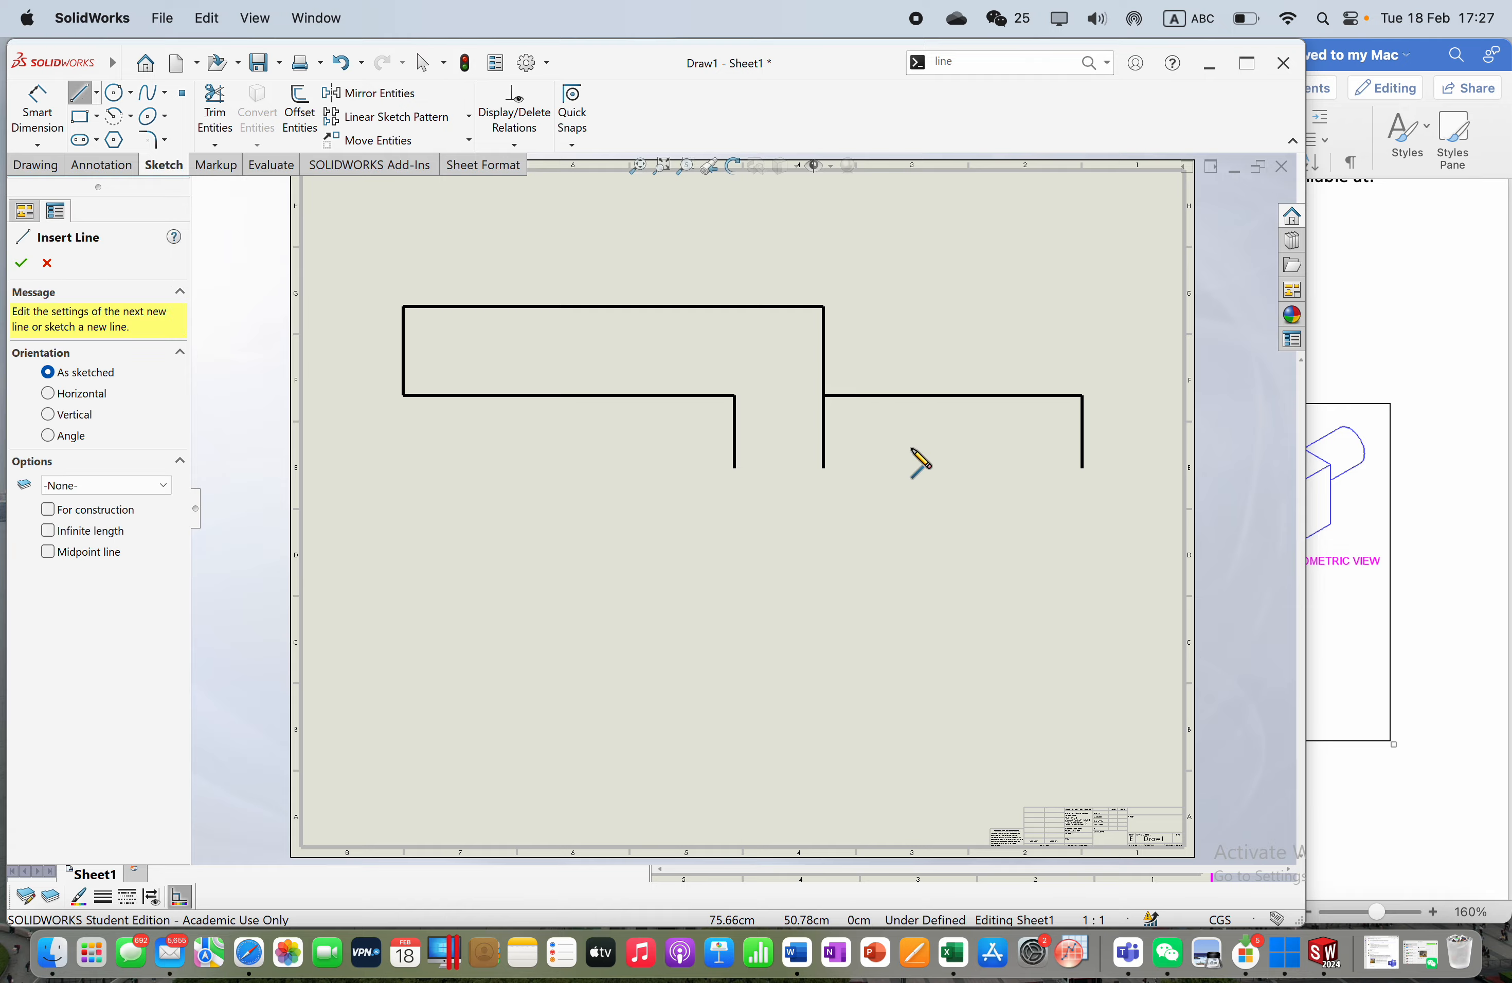
{"action": "left_click", "coordinate": [1083, 469]}
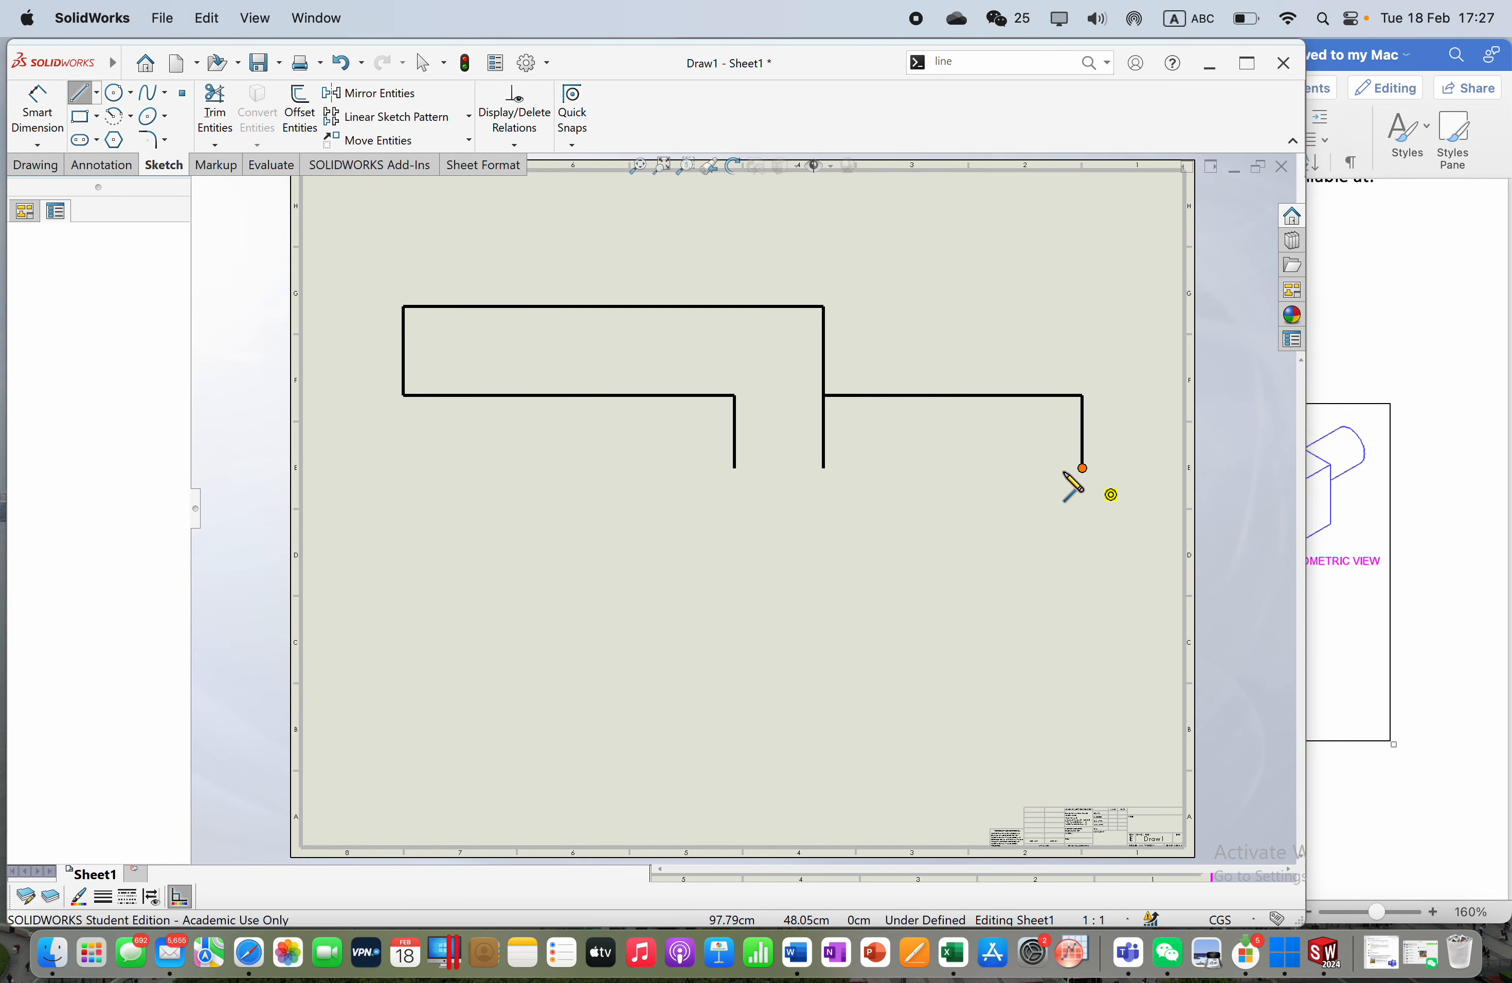
{"action": "left_click", "coordinate": [734, 468]}
{"action": "key", "text": "Escape"}
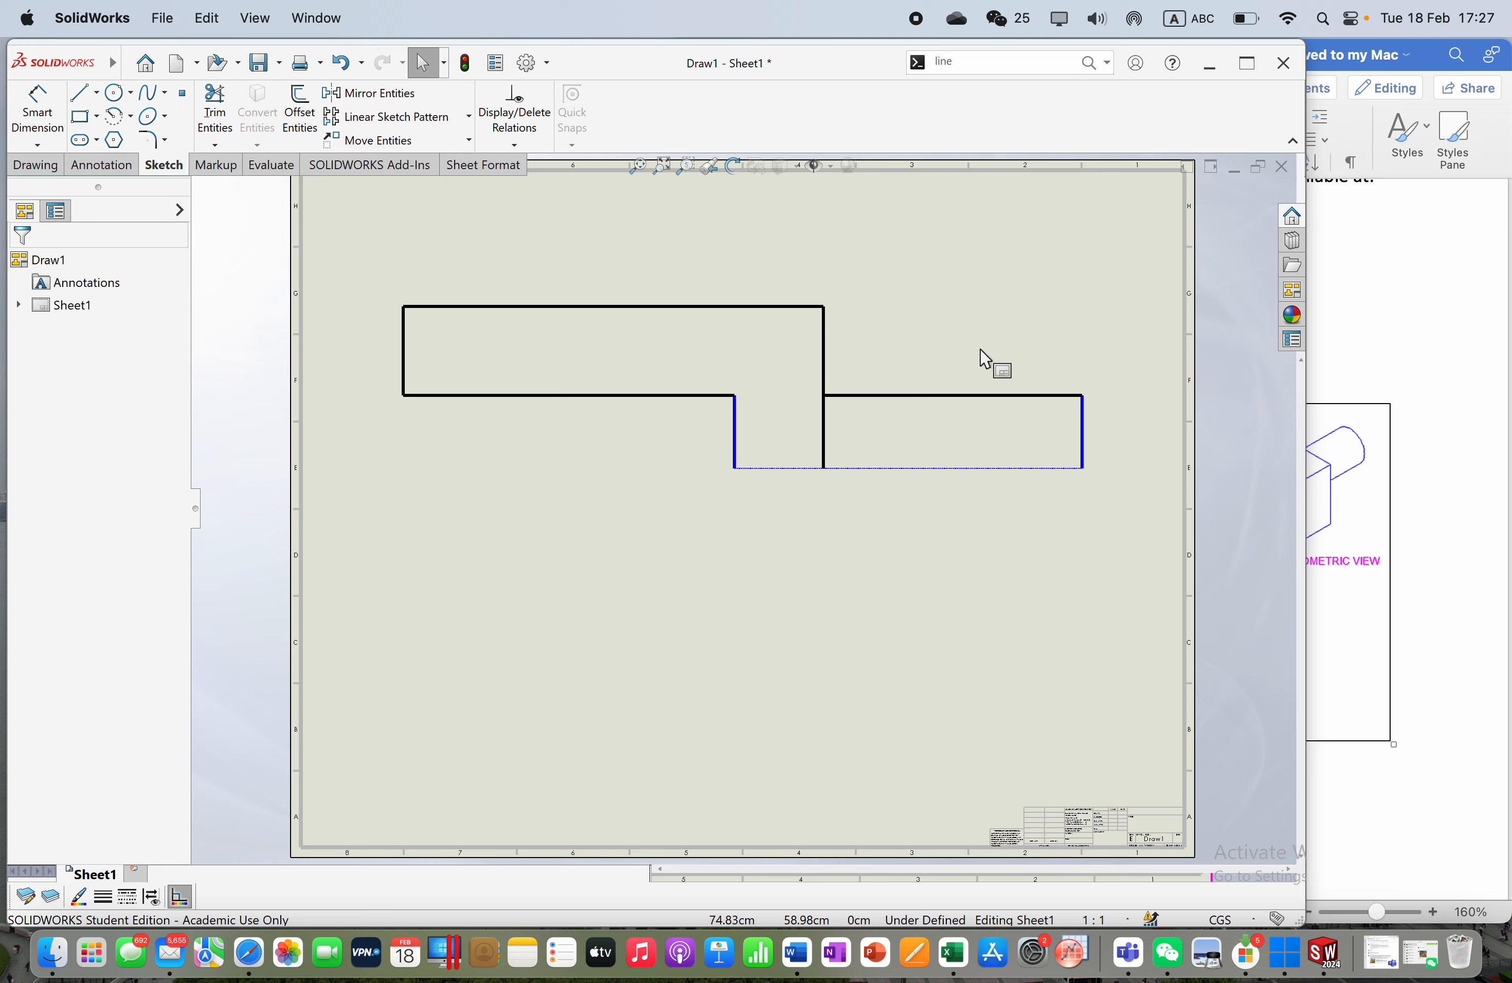
Step: Mirror the seven outline lines about the 43 cm horizontal line, keeping the originals
{"action": "mouse_move", "coordinate": [1139, 222]}
{"action": "left_mouse_down"}
{"action": "mouse_move", "coordinate": [1036, 310]}
{"action": "mouse_move", "coordinate": [415, 415]}
{"action": "mouse_move", "coordinate": [355, 446]}
{"action": "left_mouse_up"}
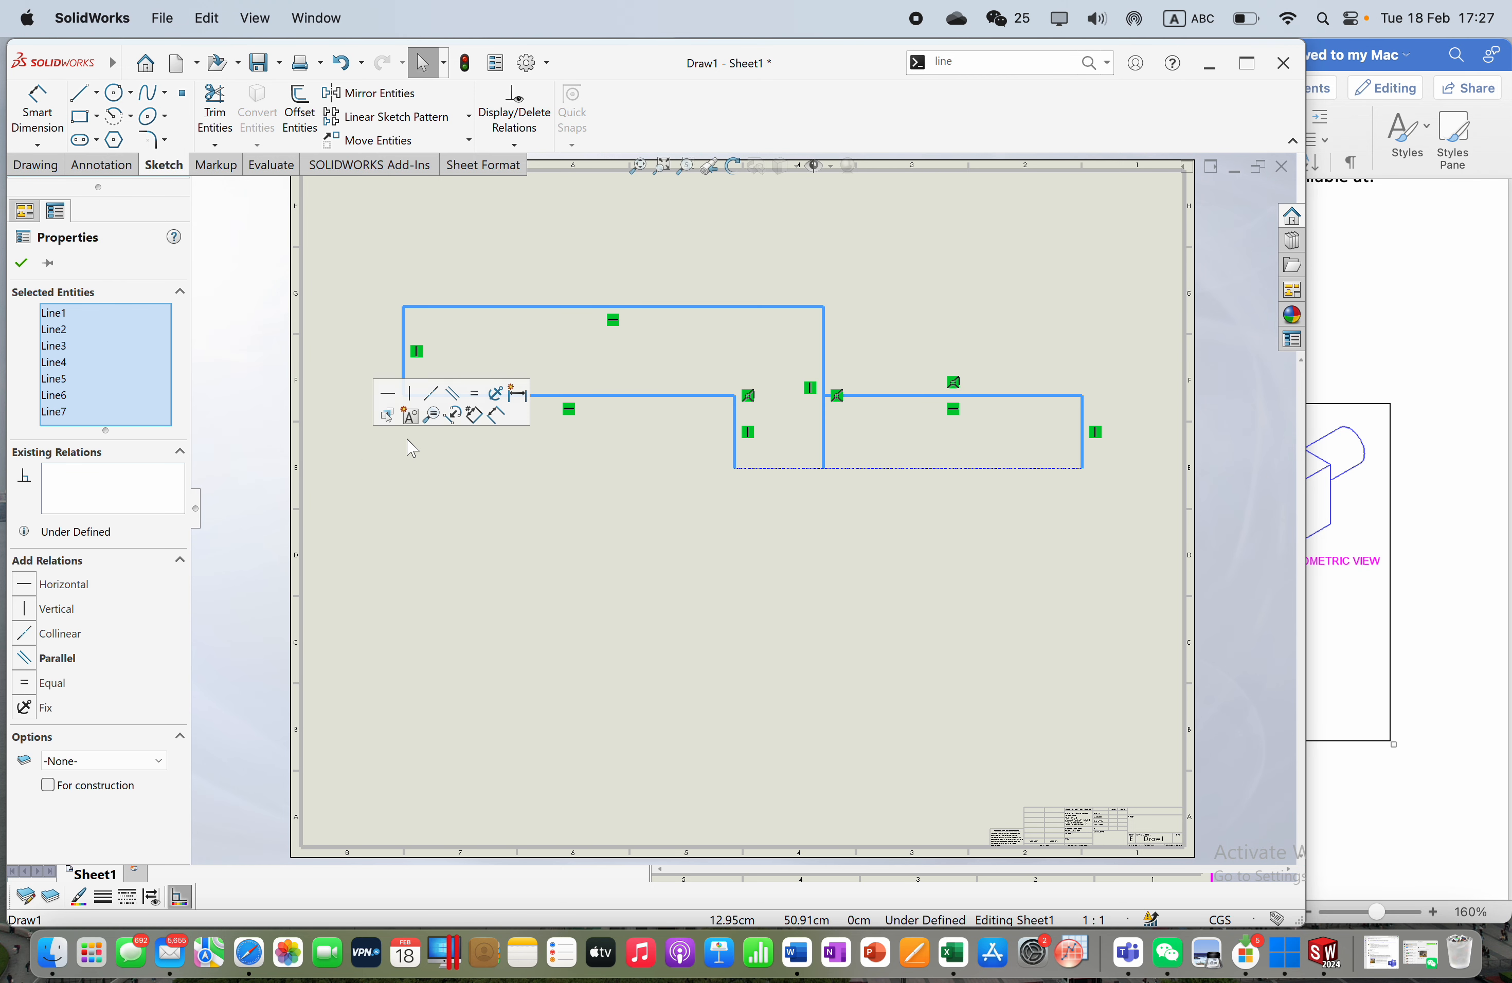
{"action": "left_click", "coordinate": [388, 98]}
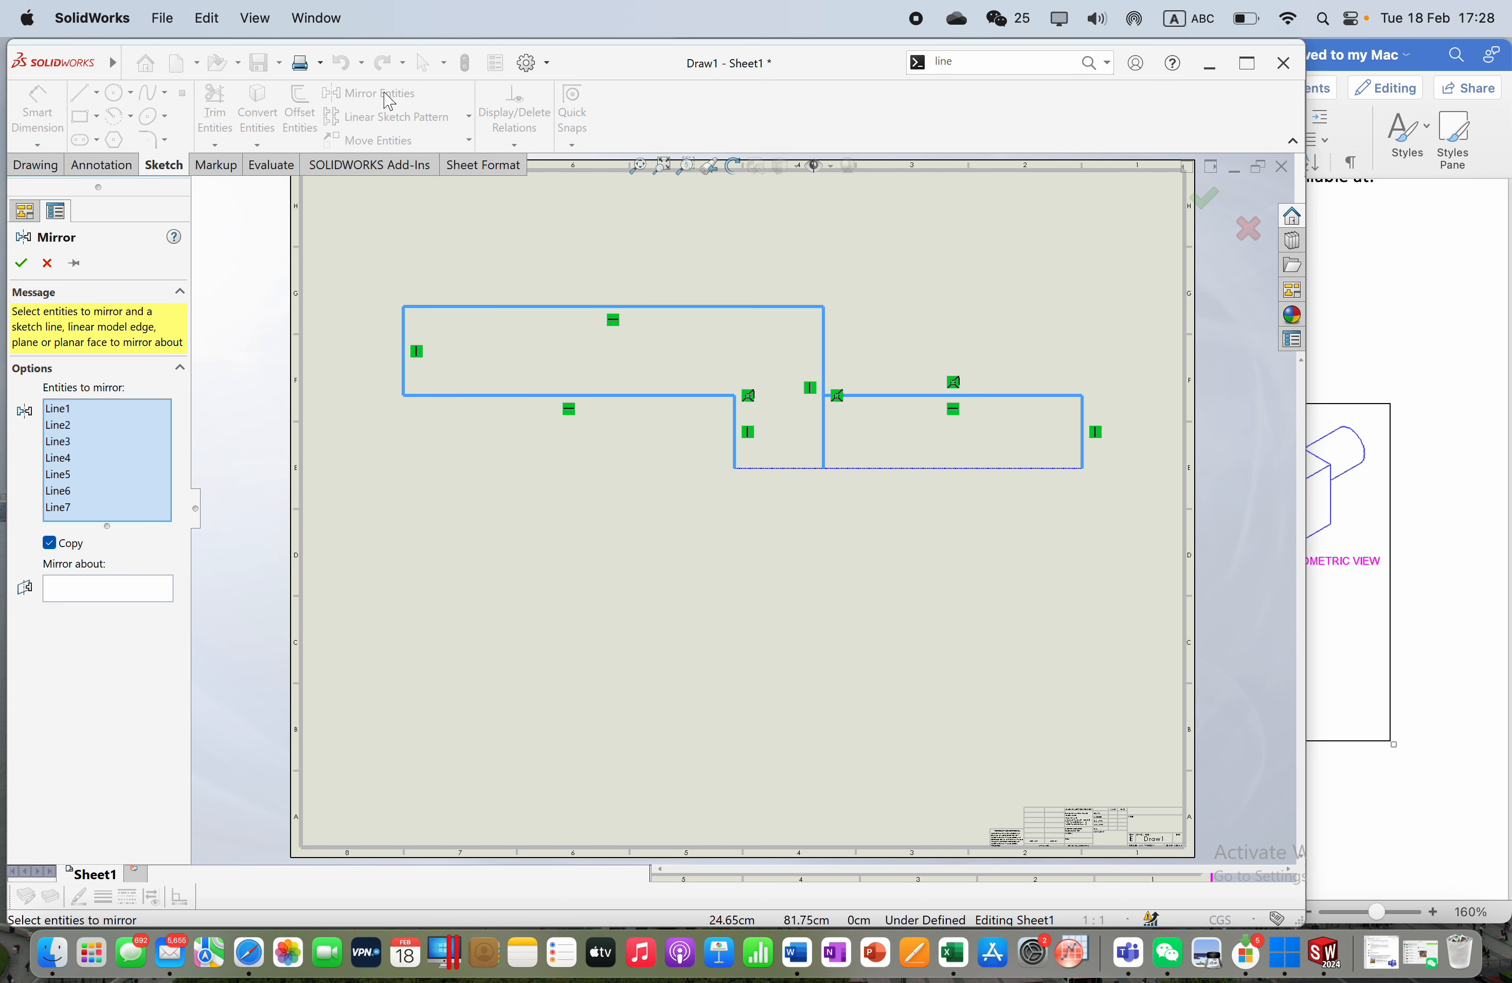
{"action": "left_click", "coordinate": [85, 601]}
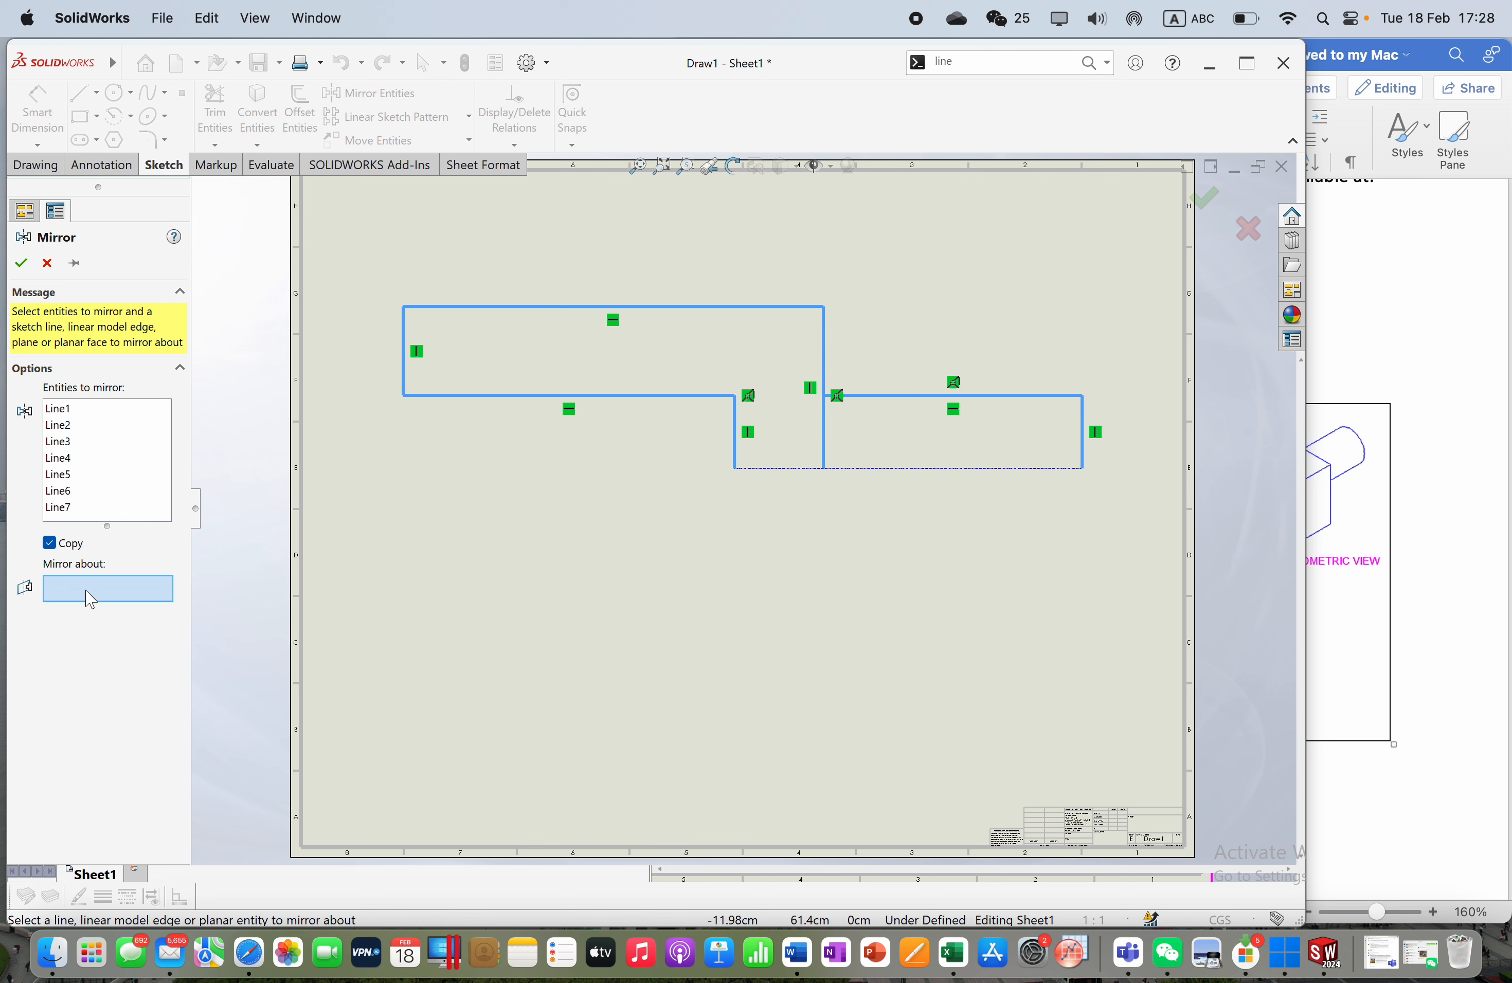
{"action": "left_click", "coordinate": [888, 469]}
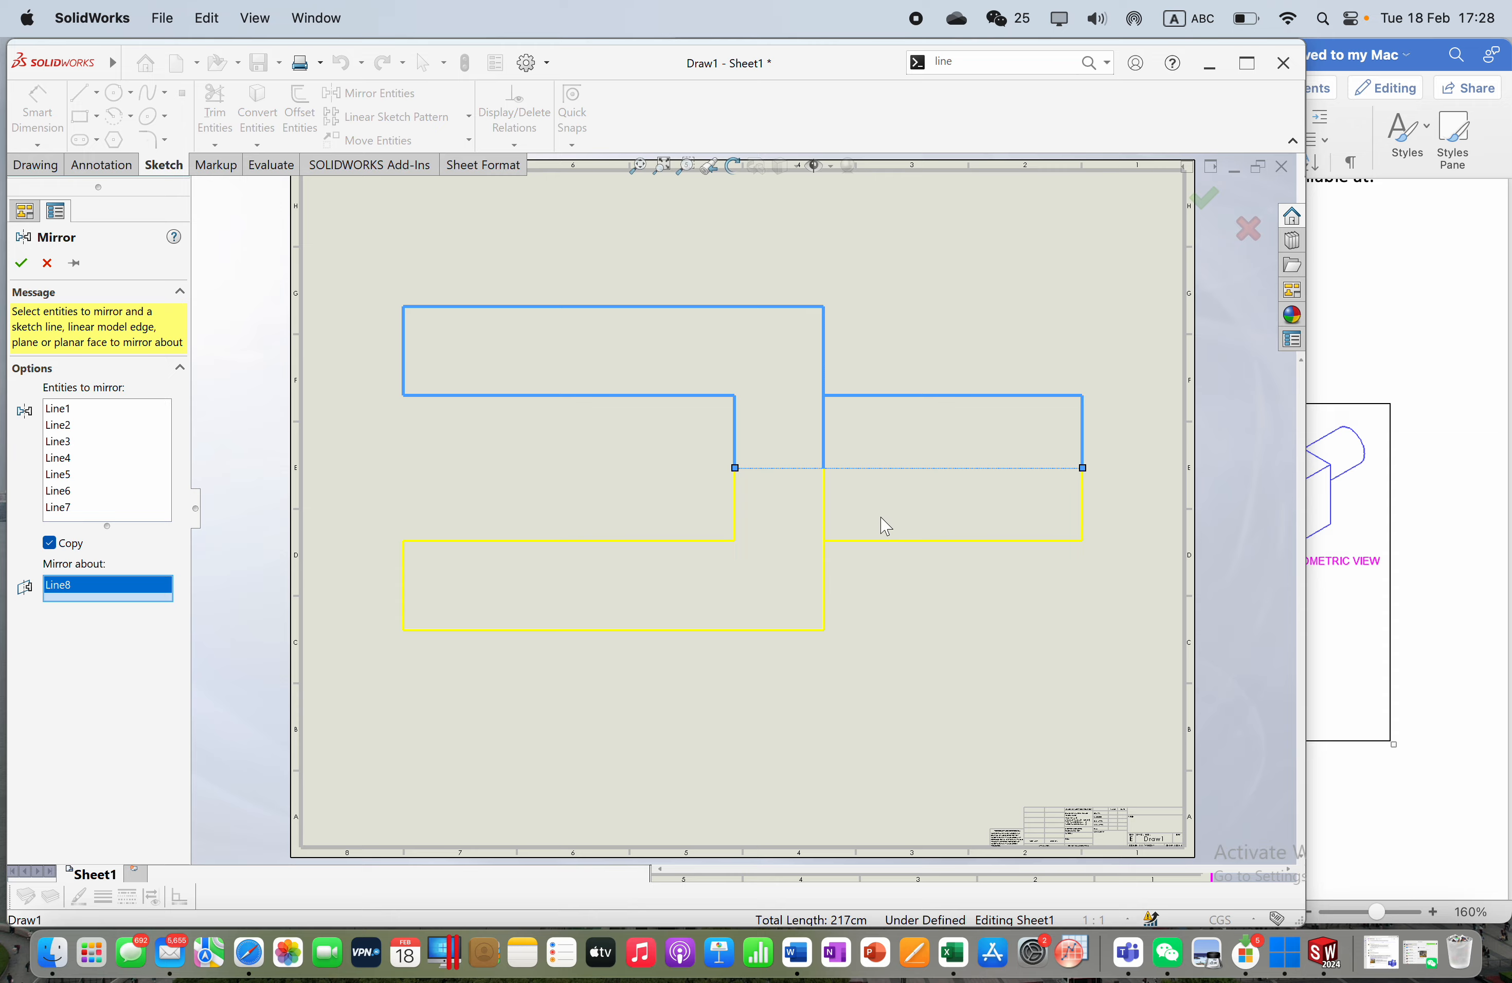
{"action": "left_click", "coordinate": [21, 265]}
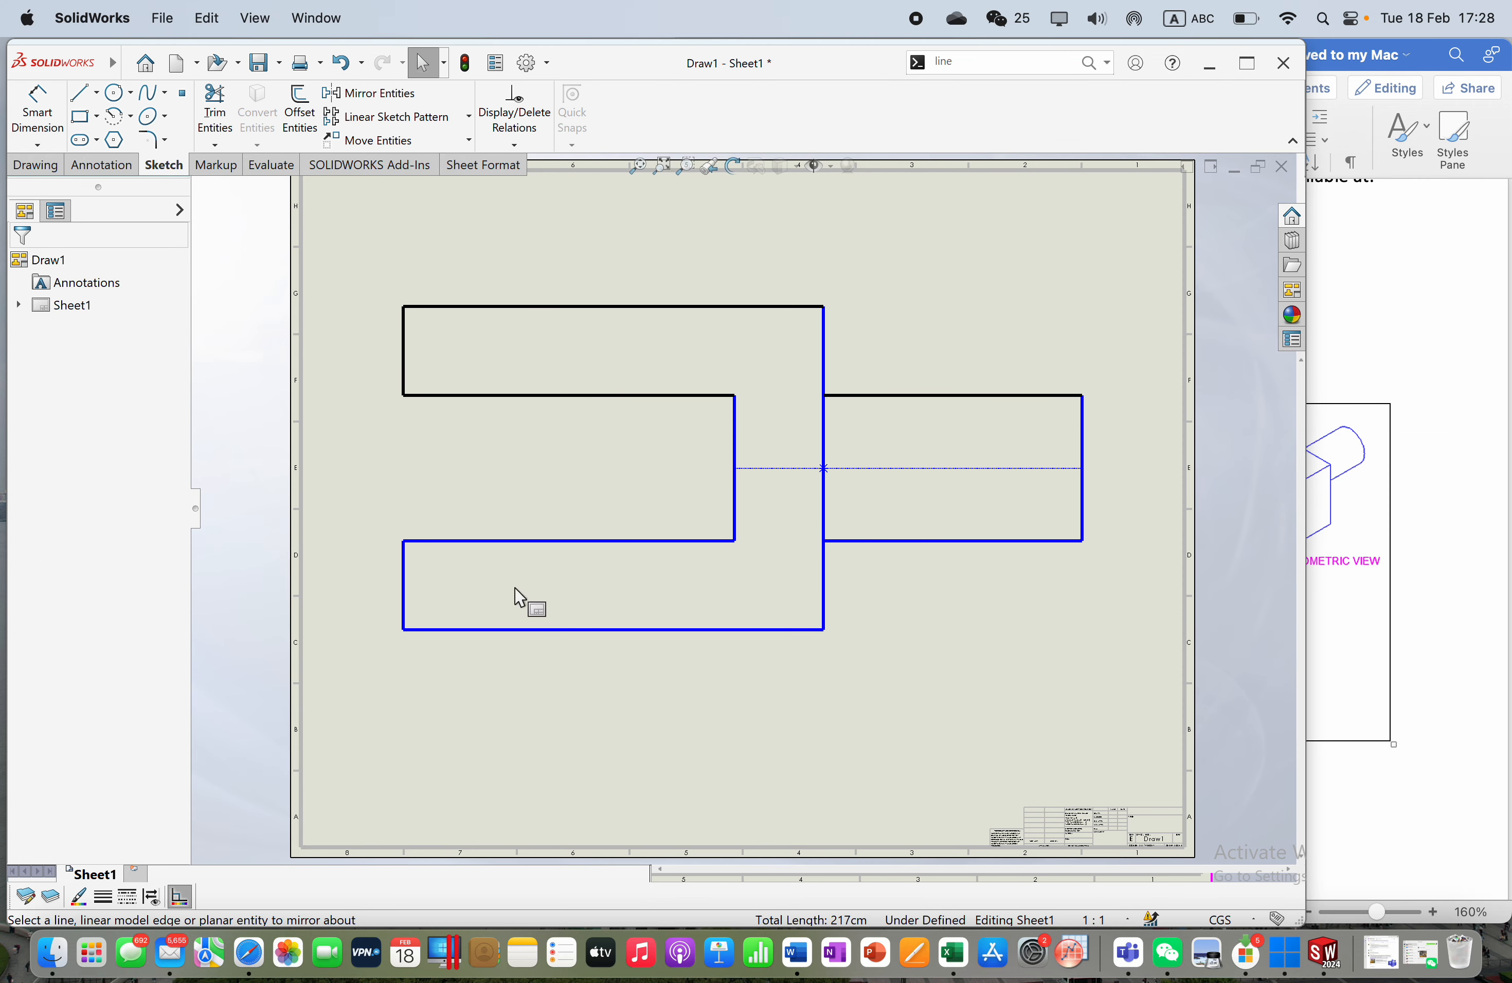
Step: Delete the horizontal line that served as the mirror axis through the shank and slot end
{"action": "left_click", "coordinate": [907, 468]}
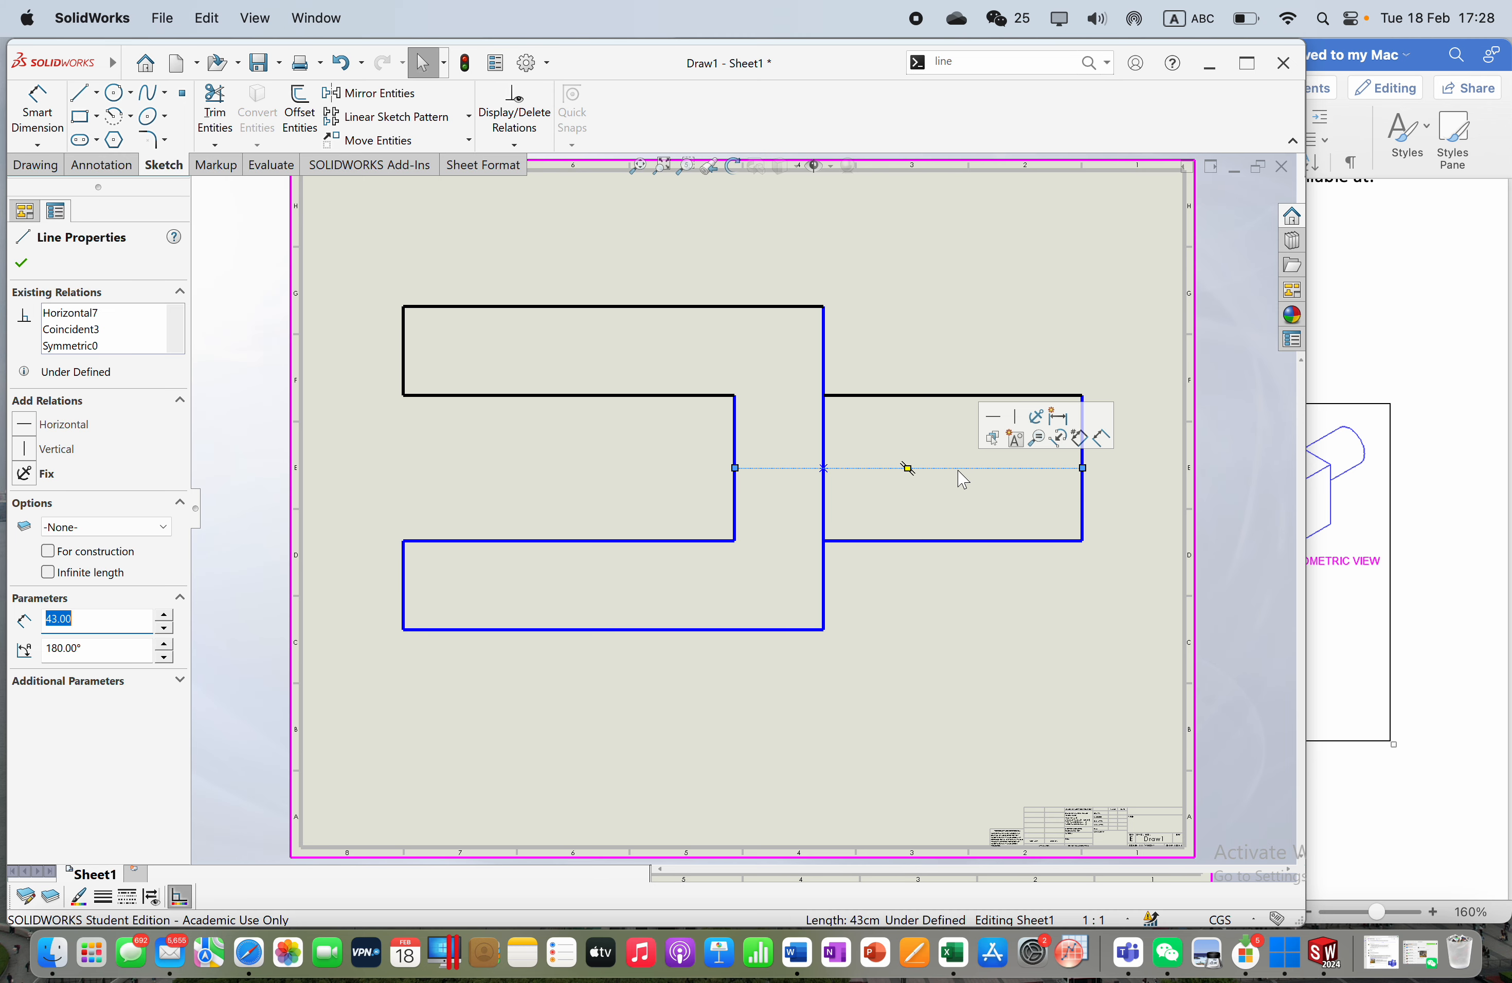
{"action": "right_click", "coordinate": [959, 471]}
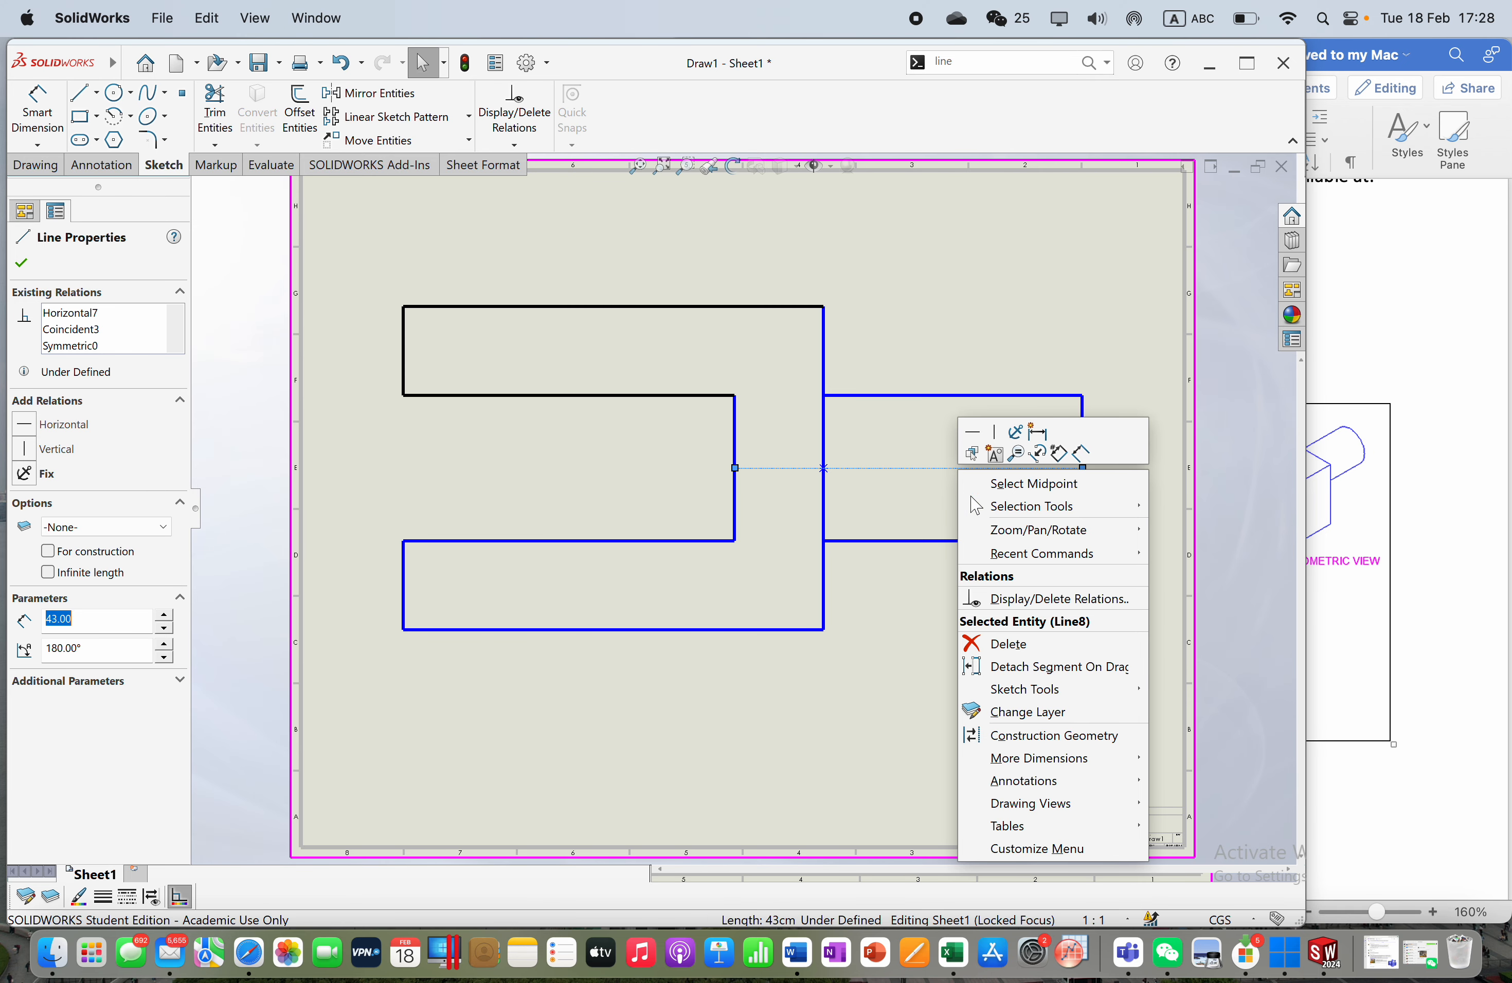
{"action": "left_click", "coordinate": [1018, 645]}
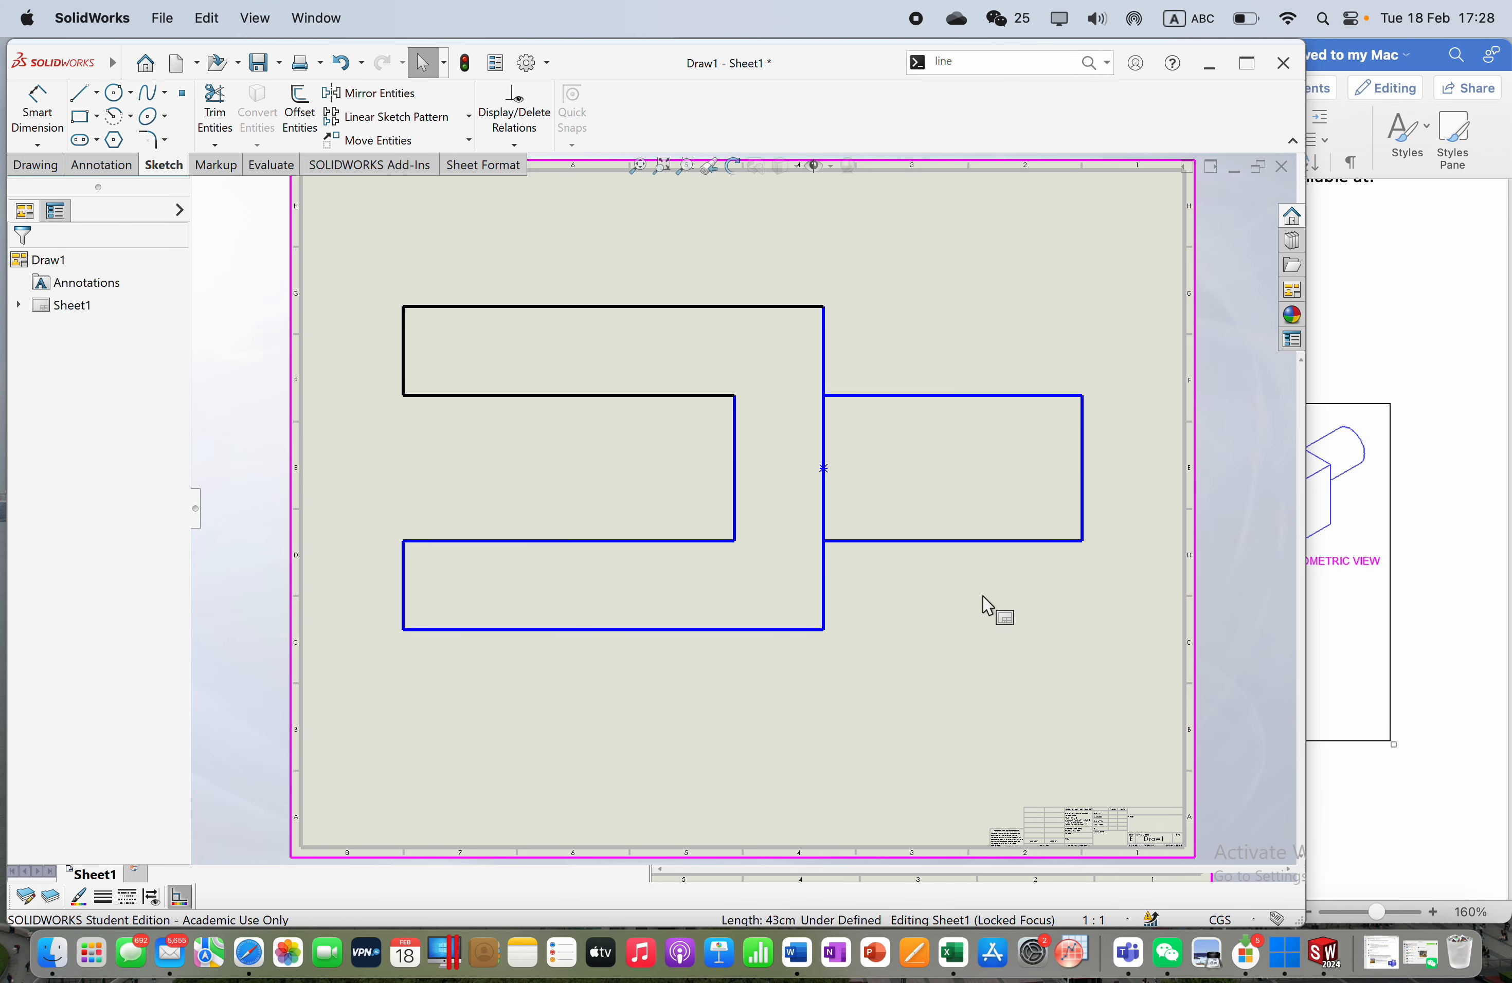
Step: Consult the hole's position in the Word handbook, and sketch a line in SOLIDWORKS along the uppermost edge from its right corner to about X 33.87 cm
{"action": "left_click", "coordinate": [1416, 529]}
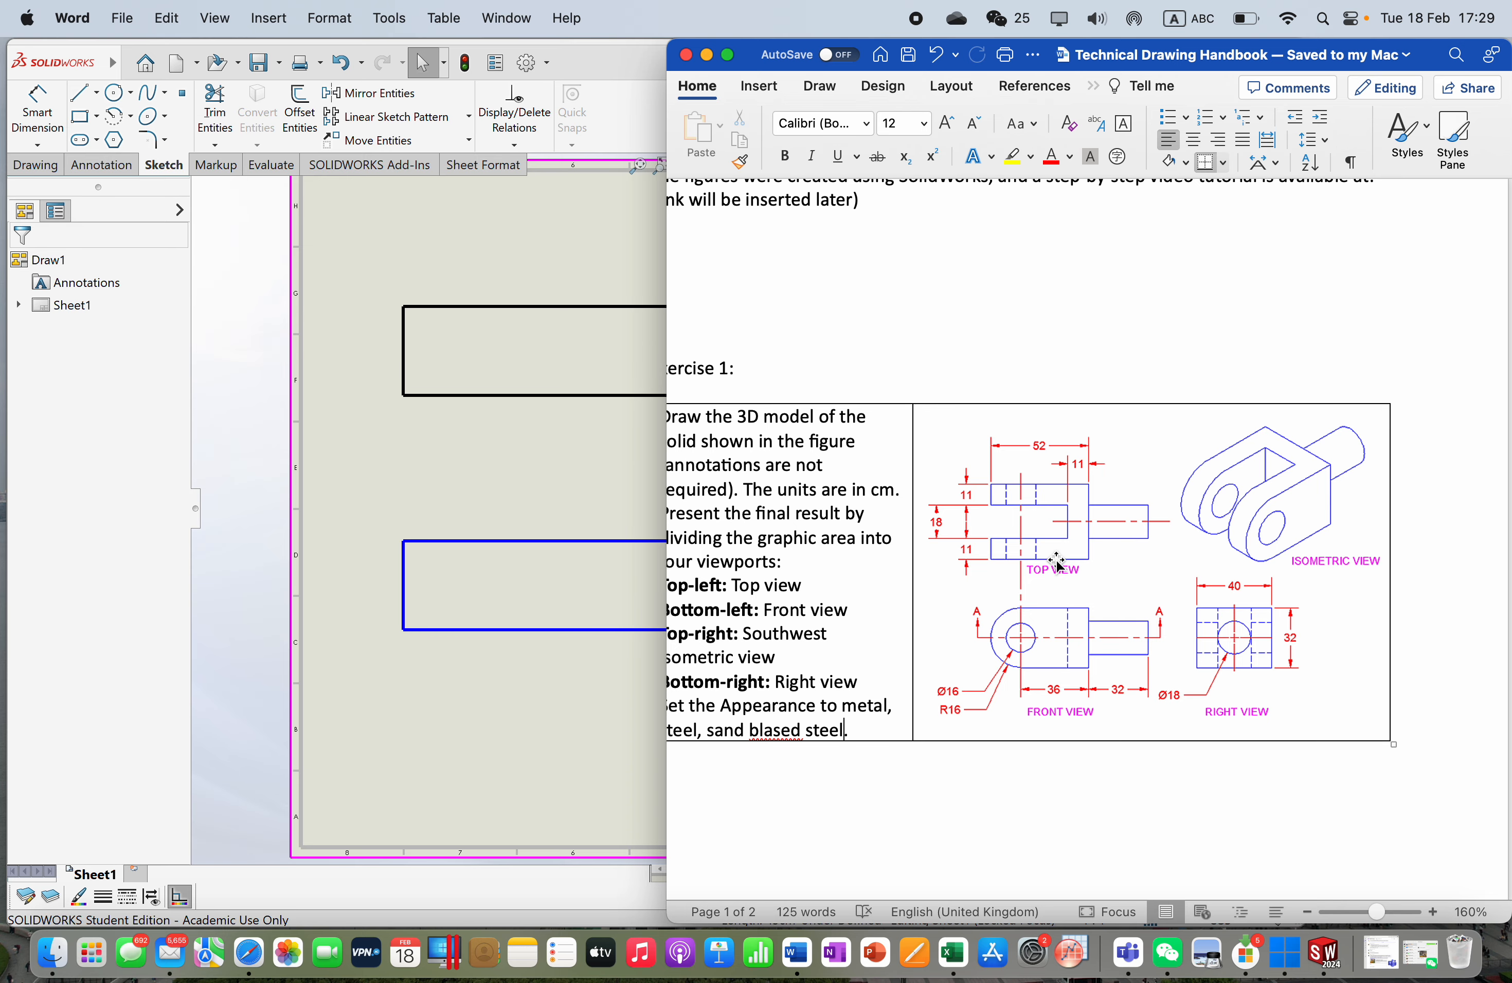
{"action": "left_click", "coordinate": [574, 470]}
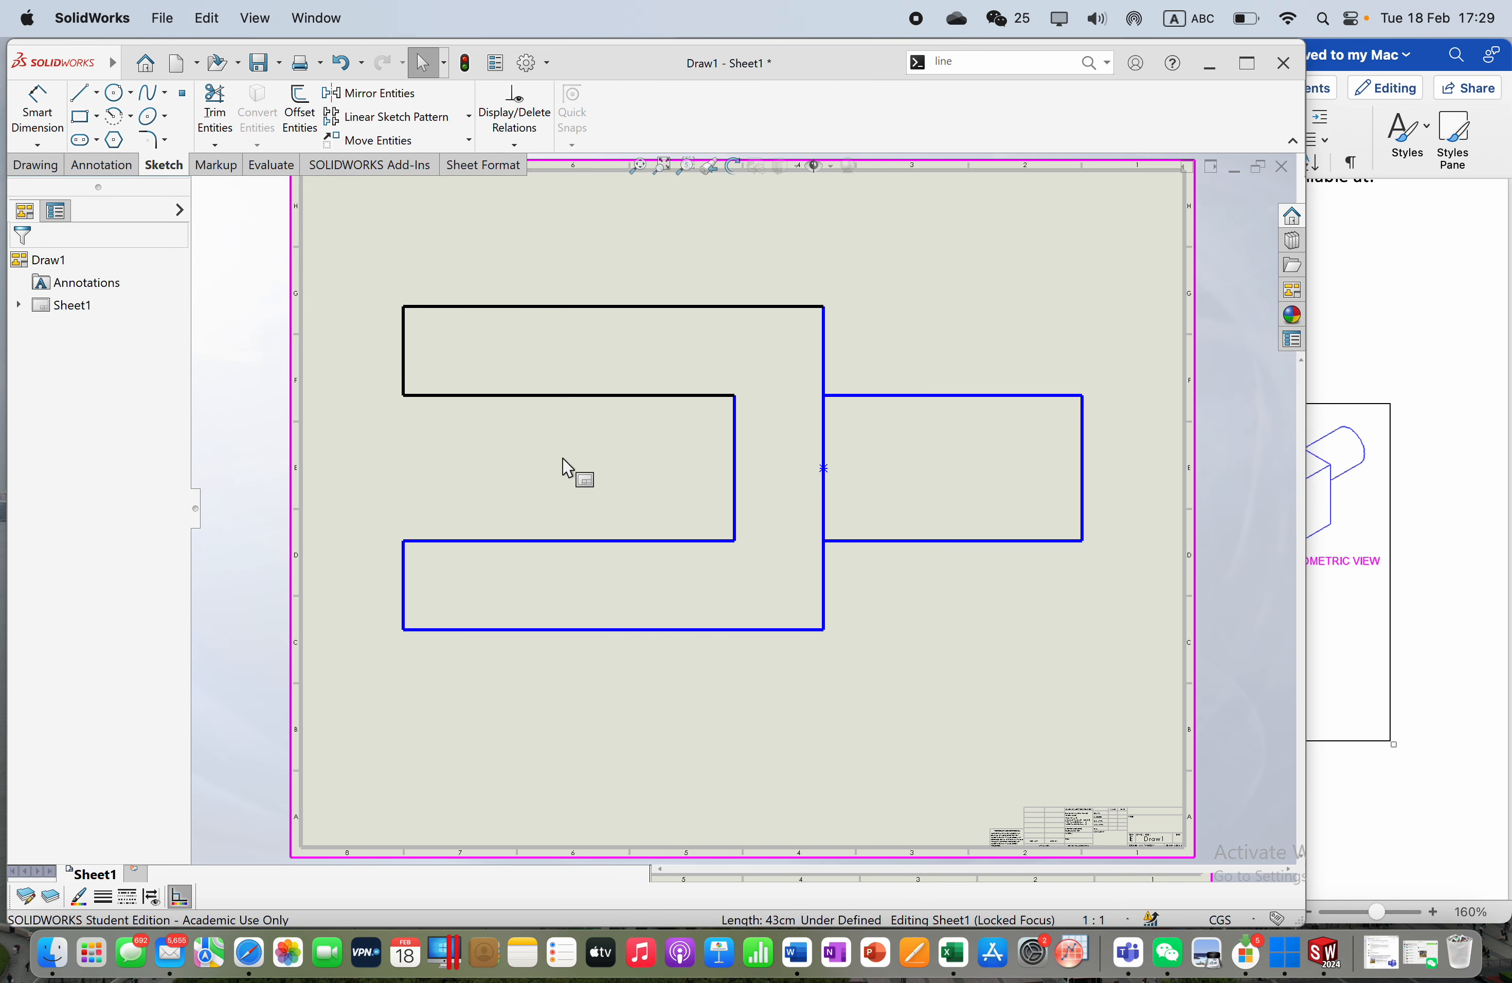
{"action": "left_click", "coordinate": [82, 94]}
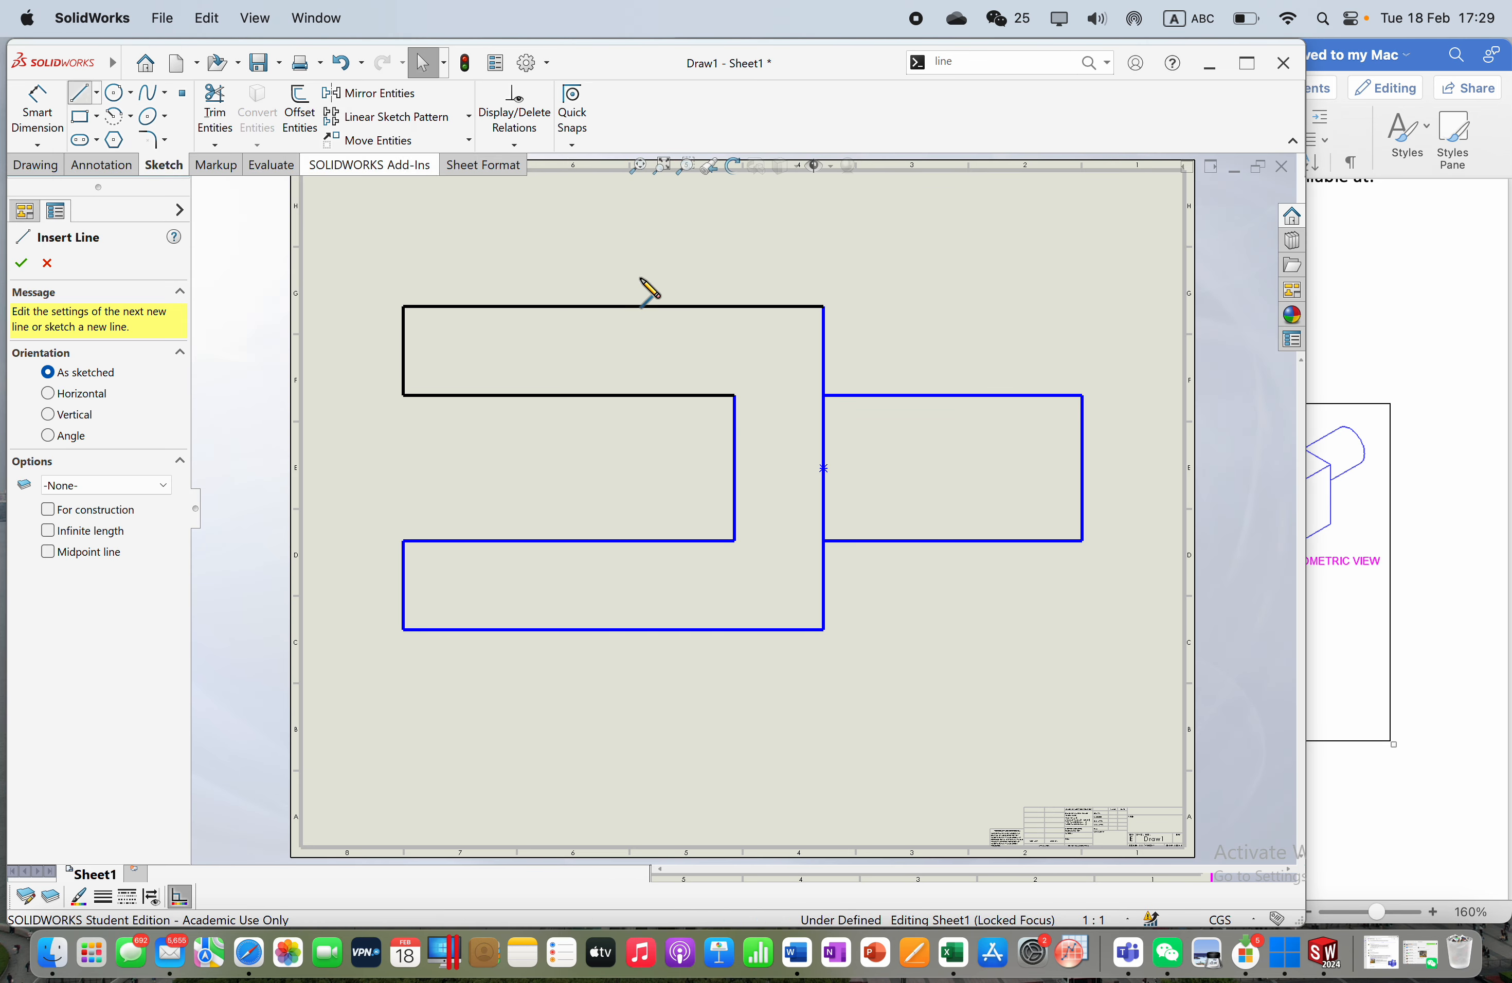
{"action": "left_click", "coordinate": [824, 307]}
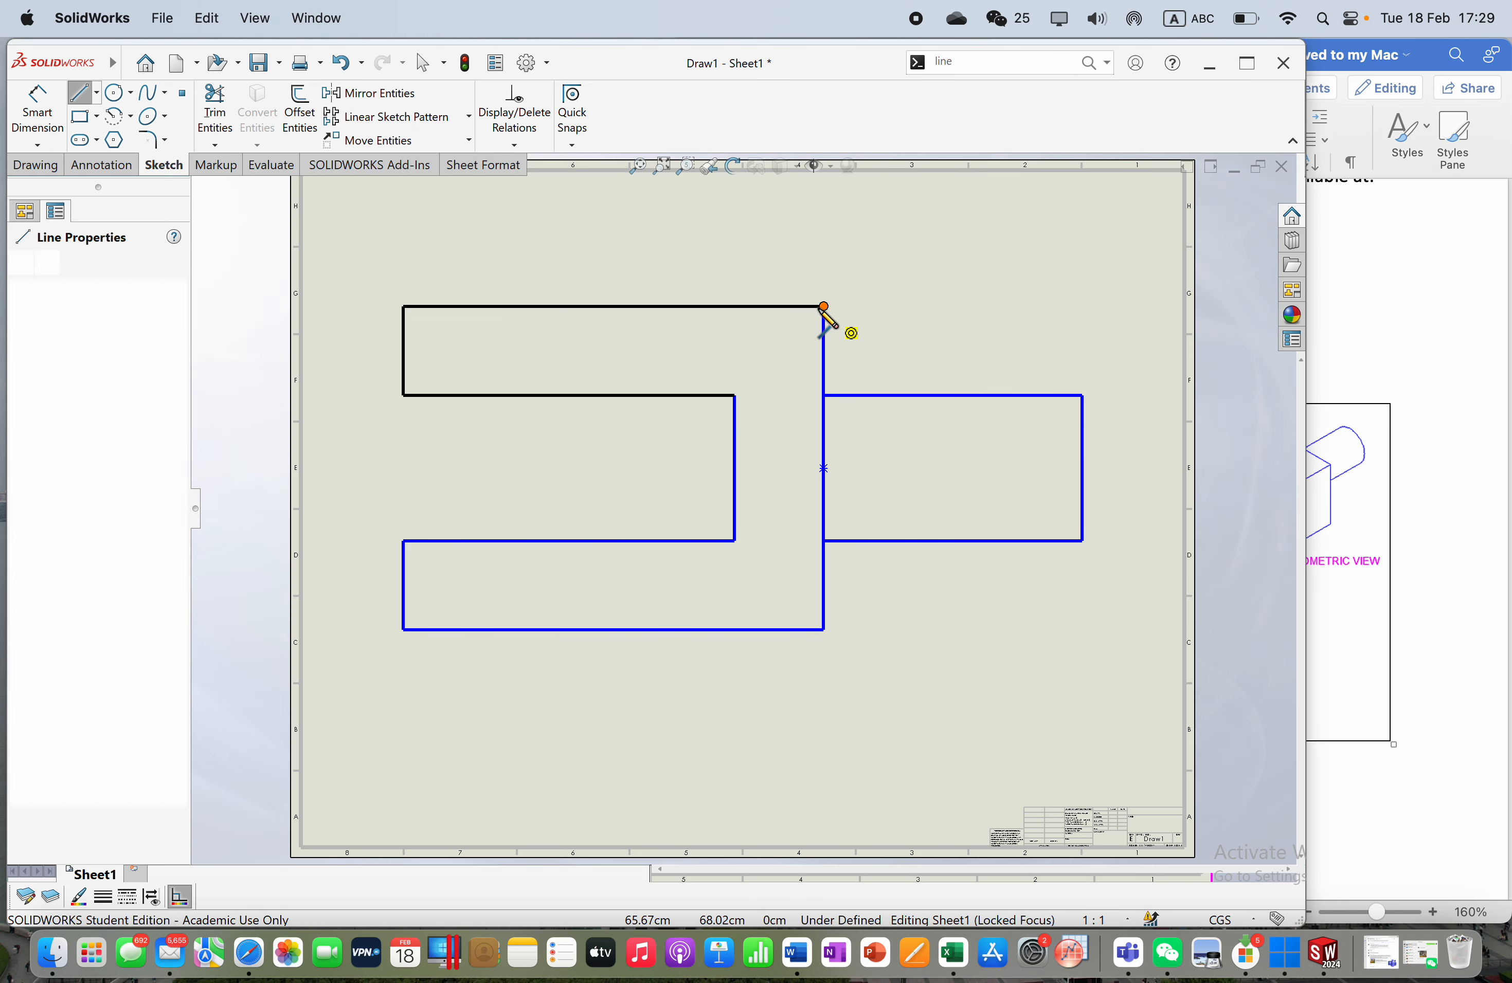
{"action": "left_click", "coordinate": [565, 307]}
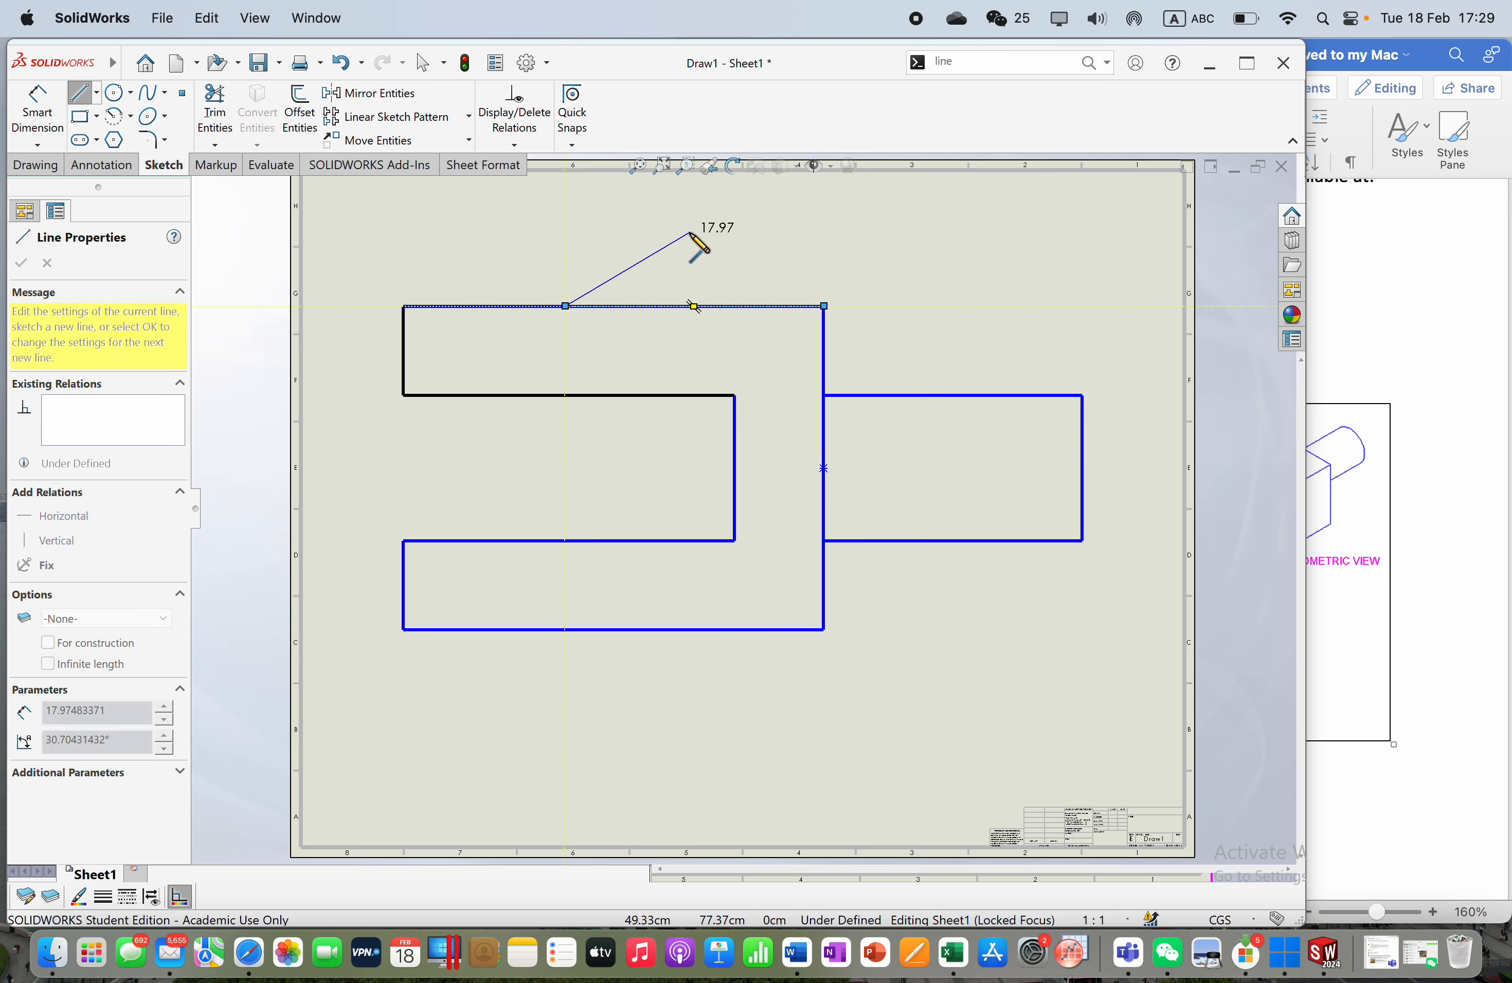
{"action": "key", "text": "Escape"}
{"action": "left_click", "coordinate": [663, 307]}
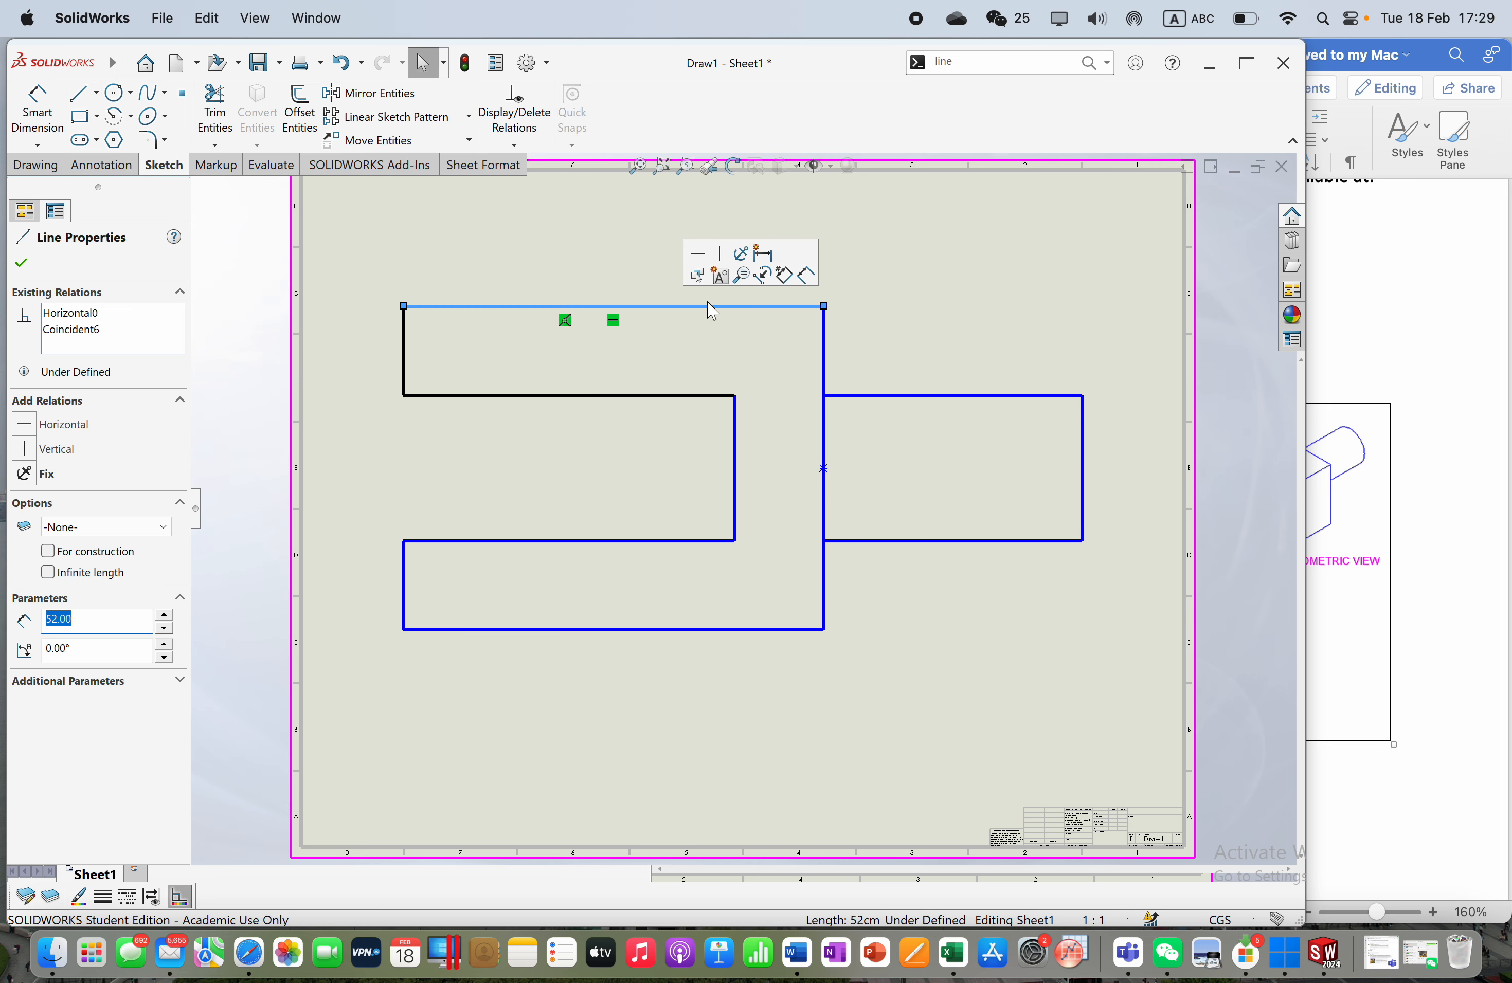
{"action": "key", "text": "Escape"}
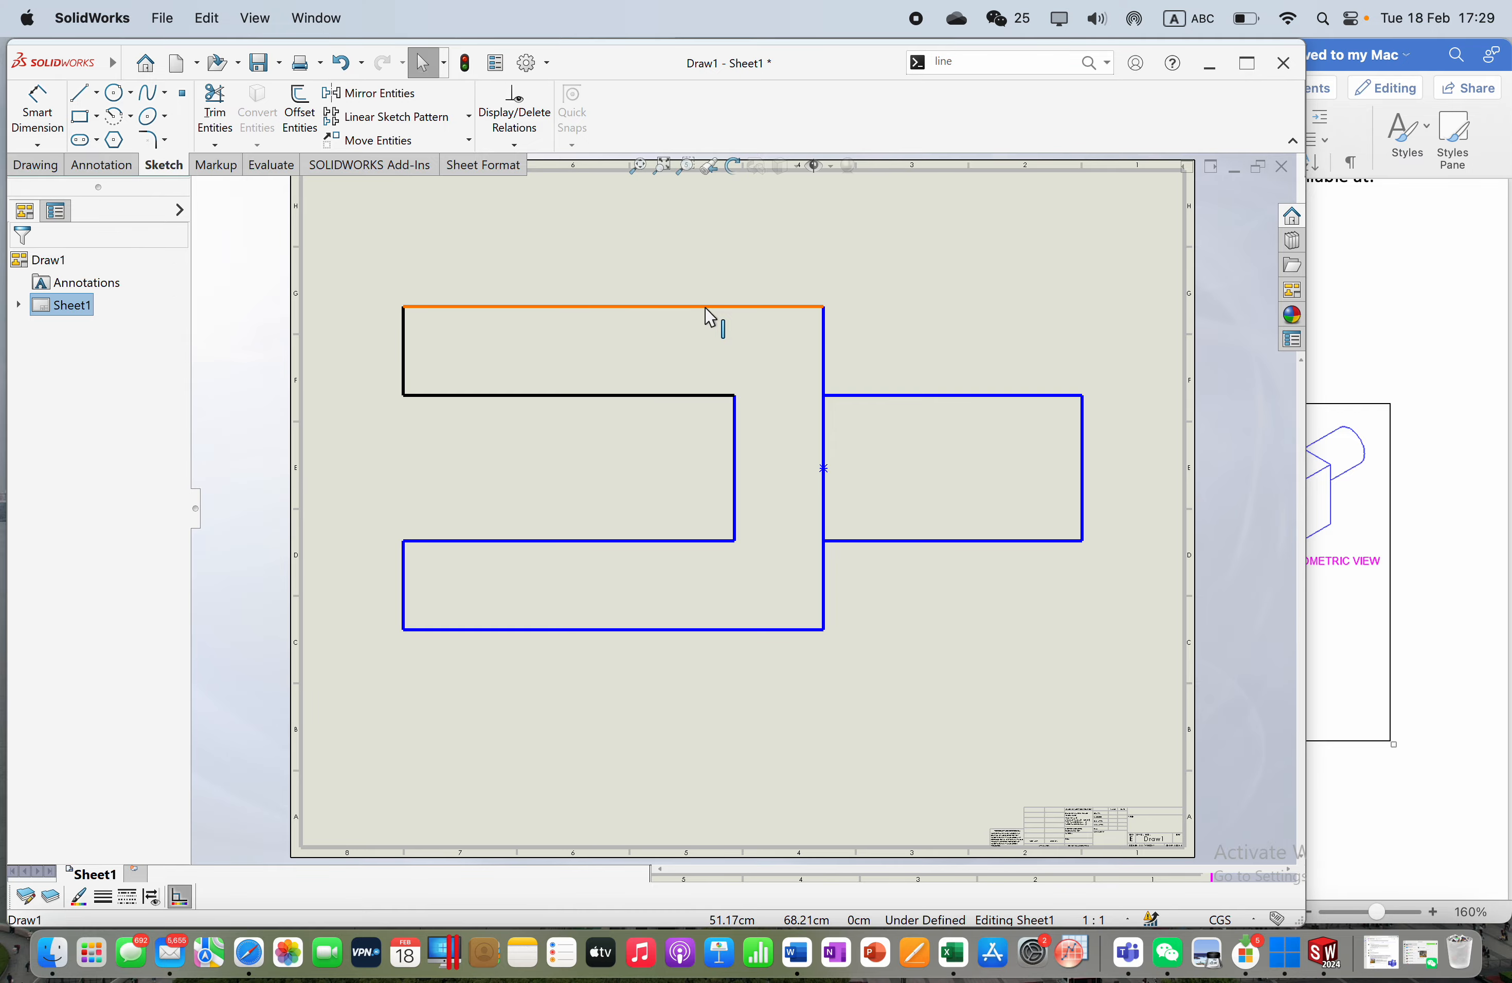
{"action": "left_click", "coordinate": [705, 307]}
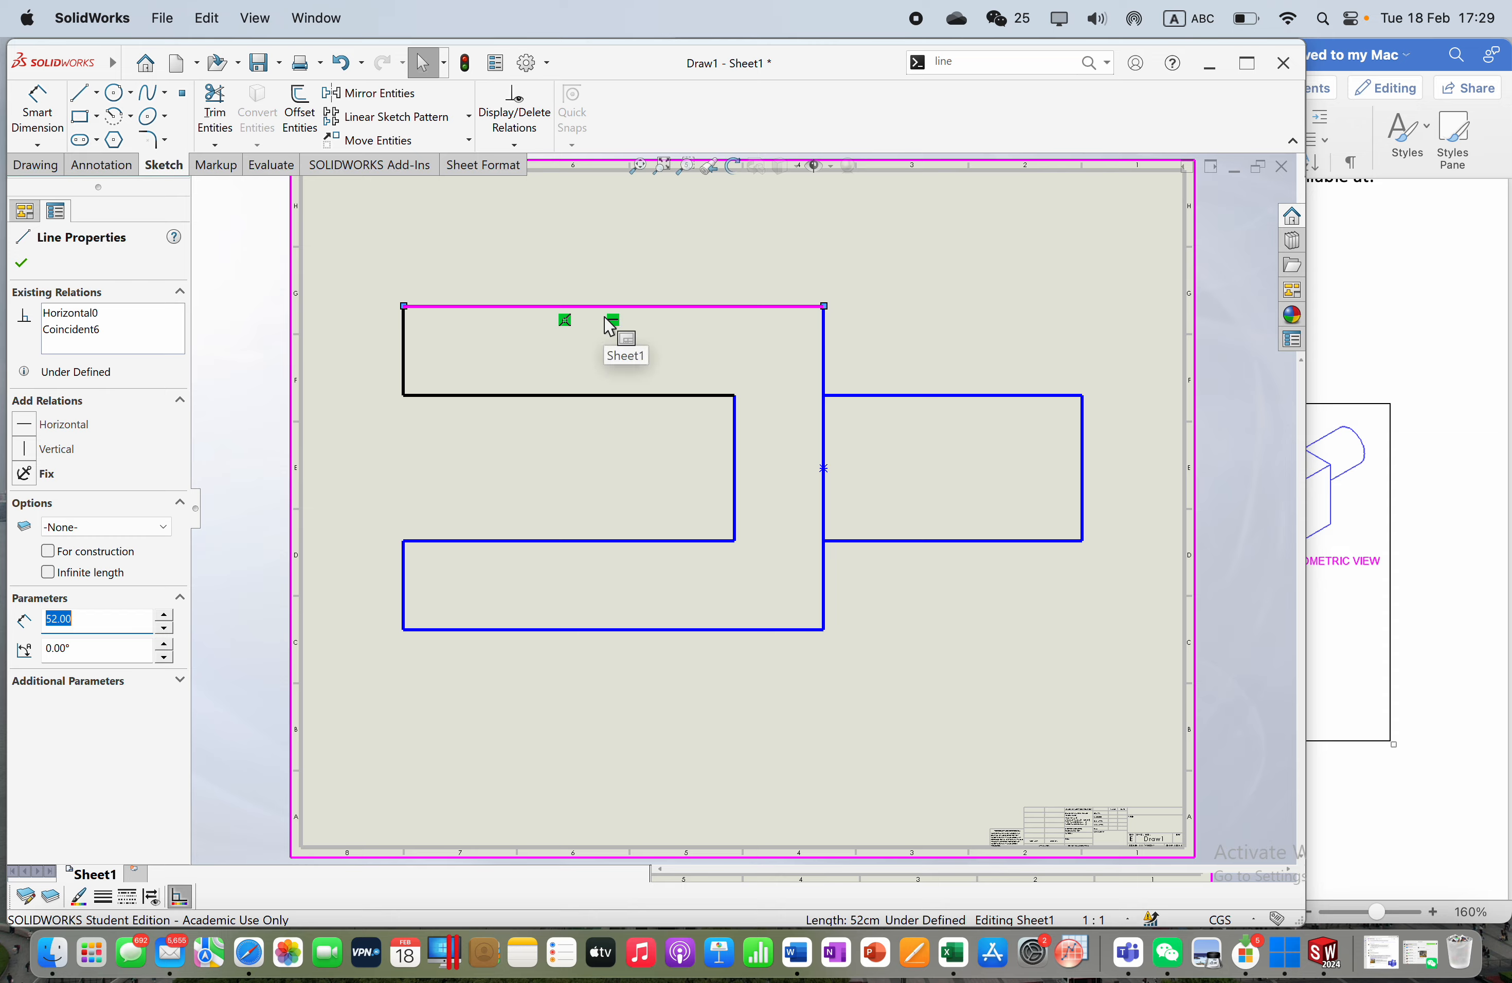
{"action": "key", "text": "Escape"}
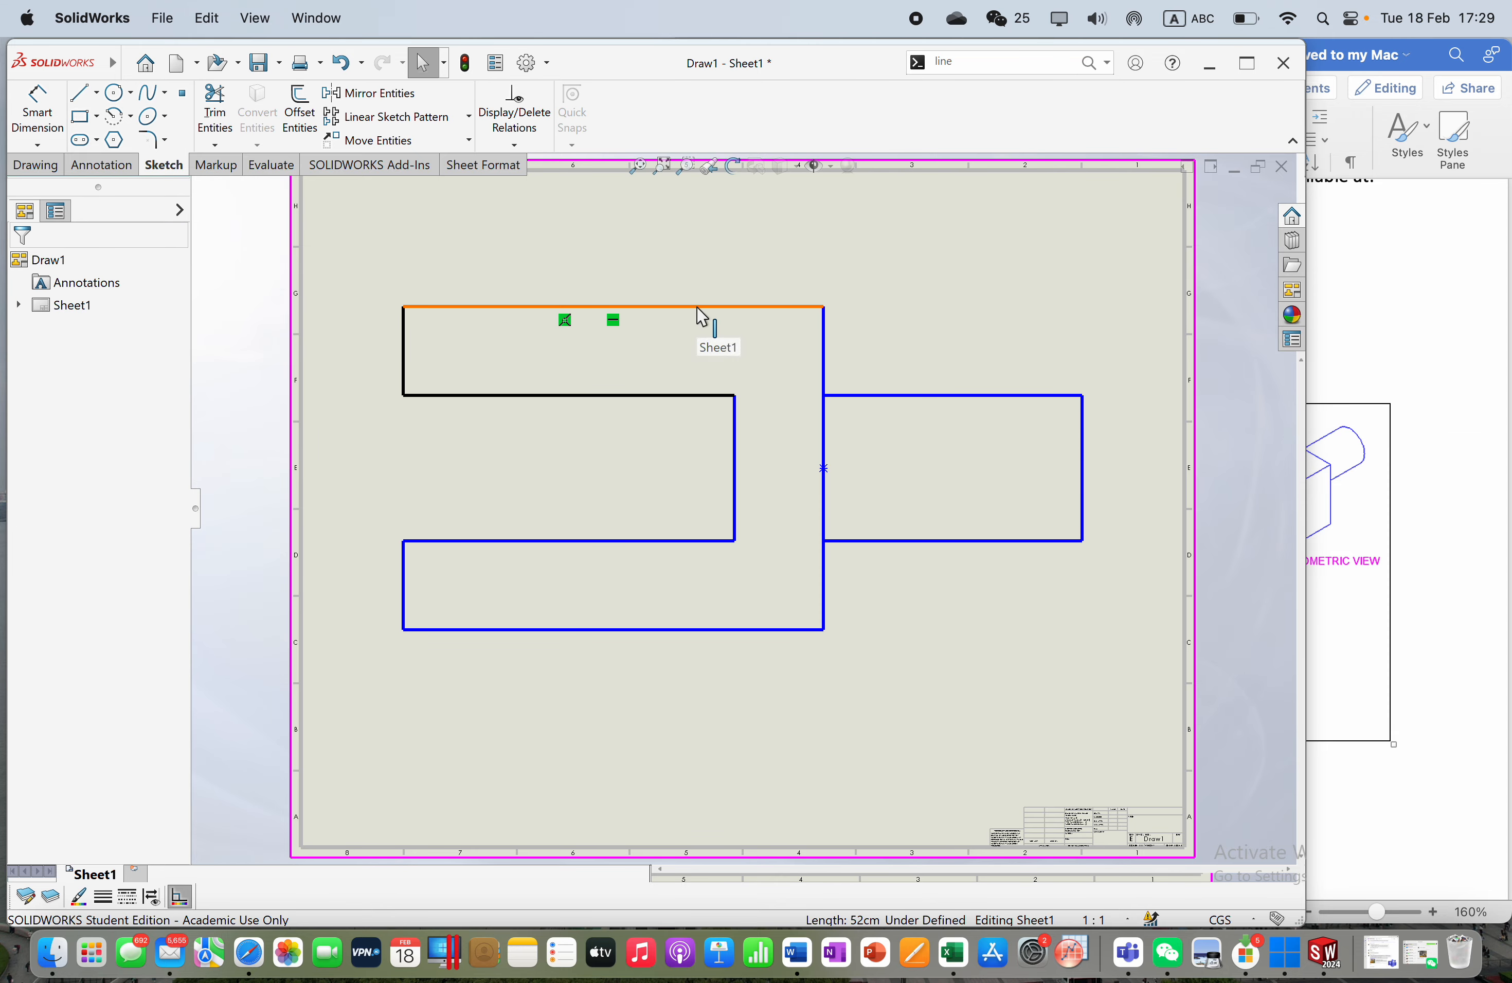
{"action": "left_click", "coordinate": [698, 307]}
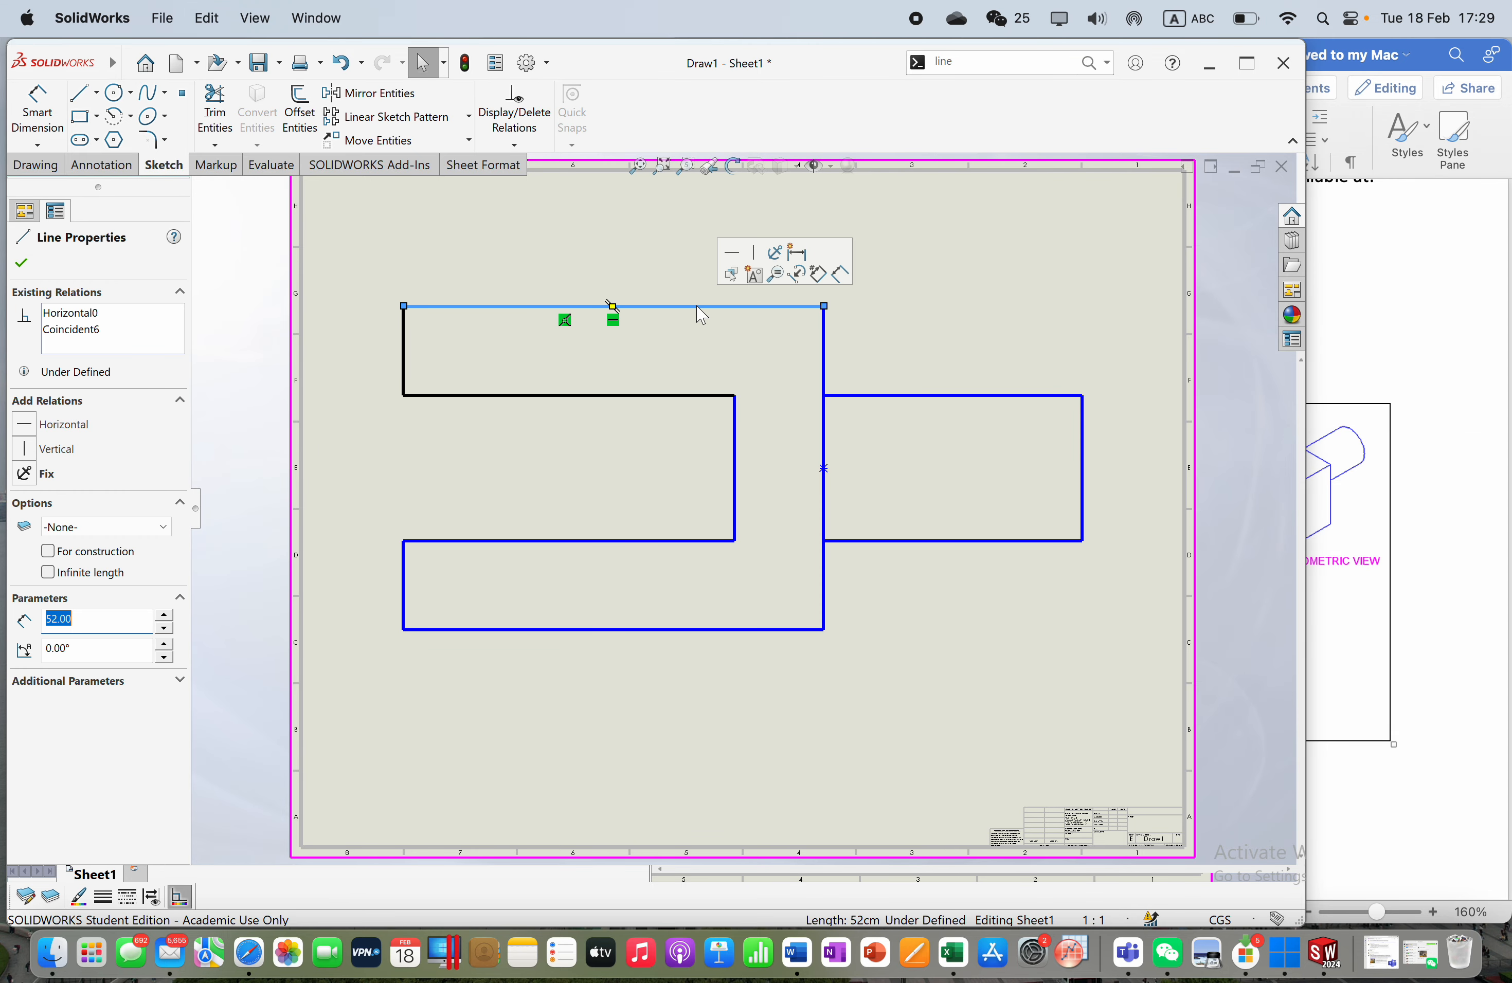
{"action": "key", "text": "Escape"}
Step: Set the X coordinate of the new line's left endpoint on the uppermost edge to 3, and check the handbook figure
{"action": "left_click", "coordinate": [566, 307]}
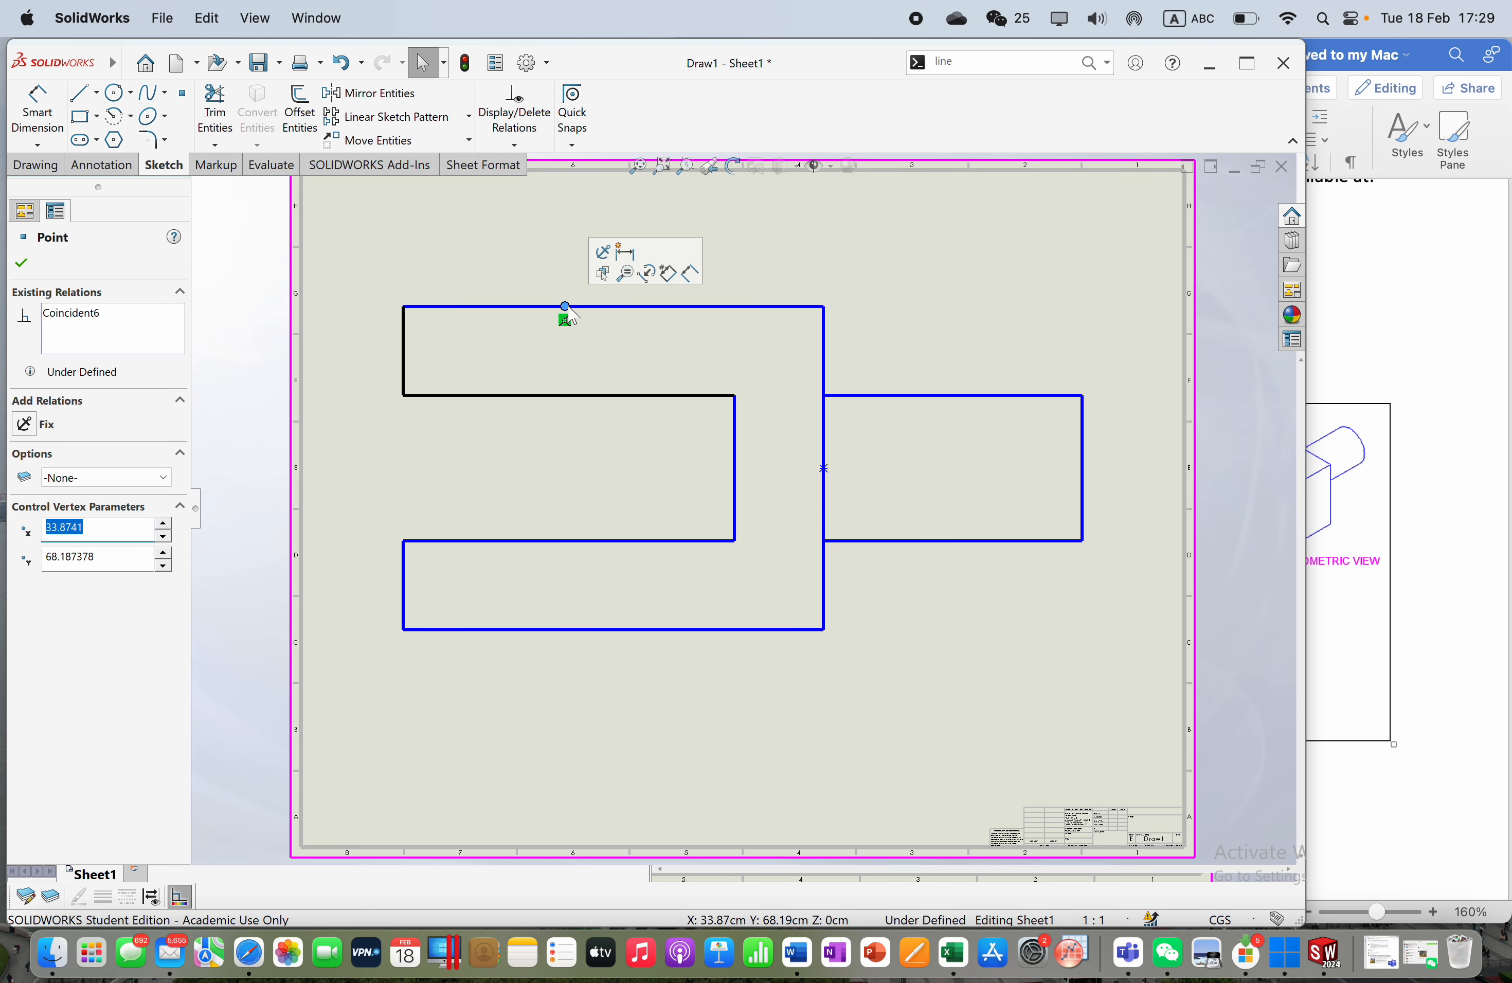
{"action": "type", "text": "3"}
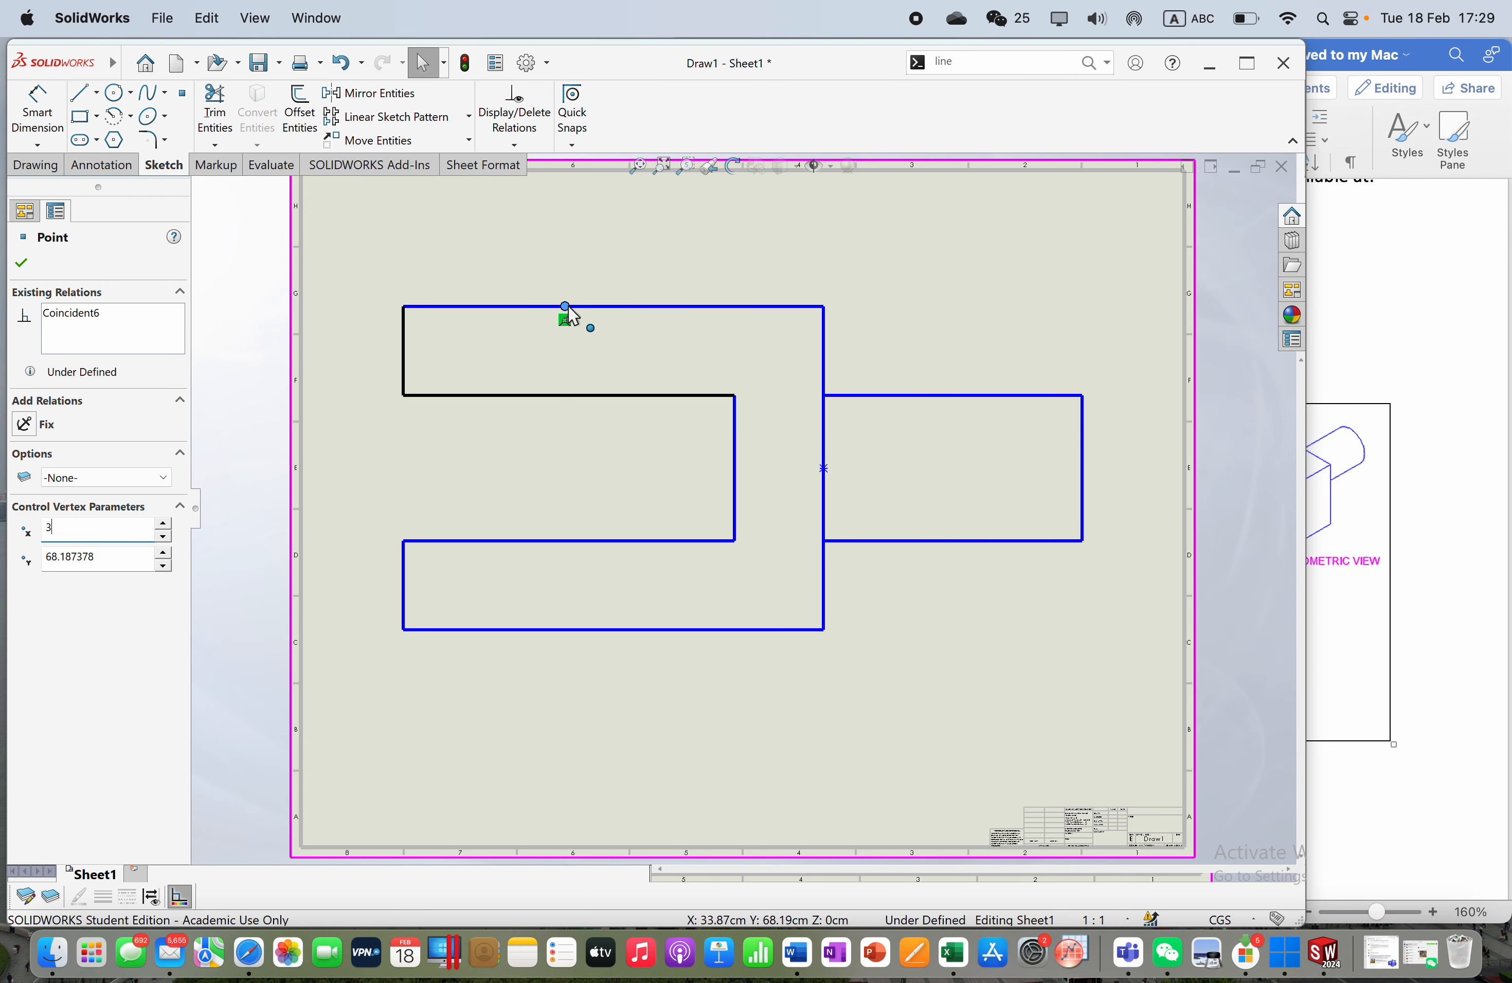
{"action": "left_click", "coordinate": [1390, 473]}
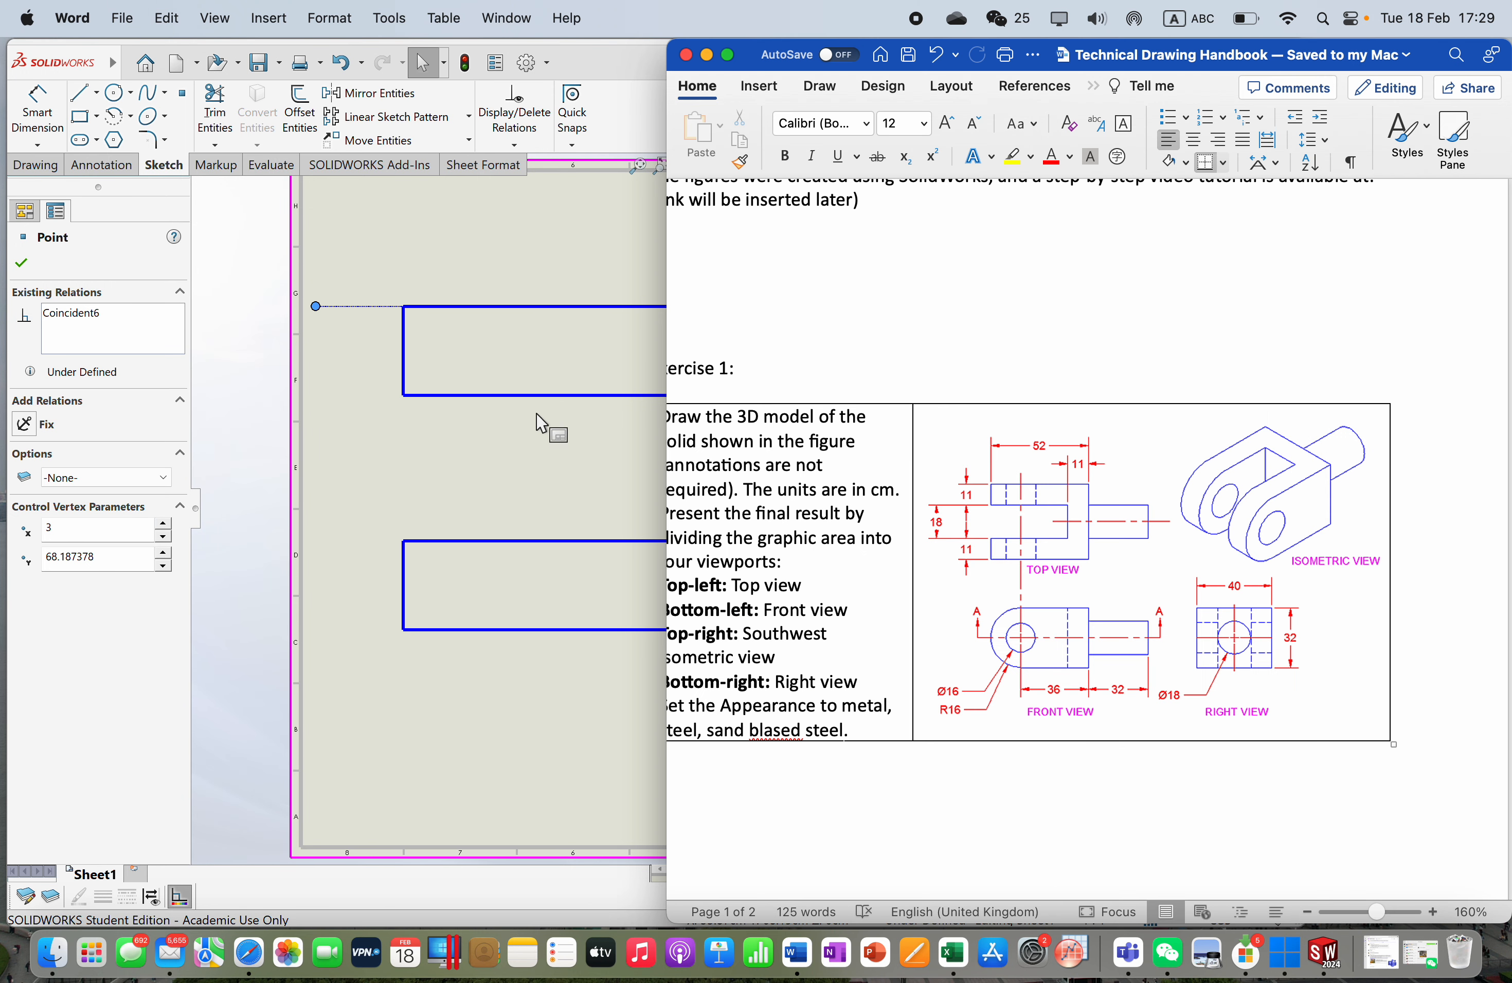
{"action": "left_click", "coordinate": [539, 329]}
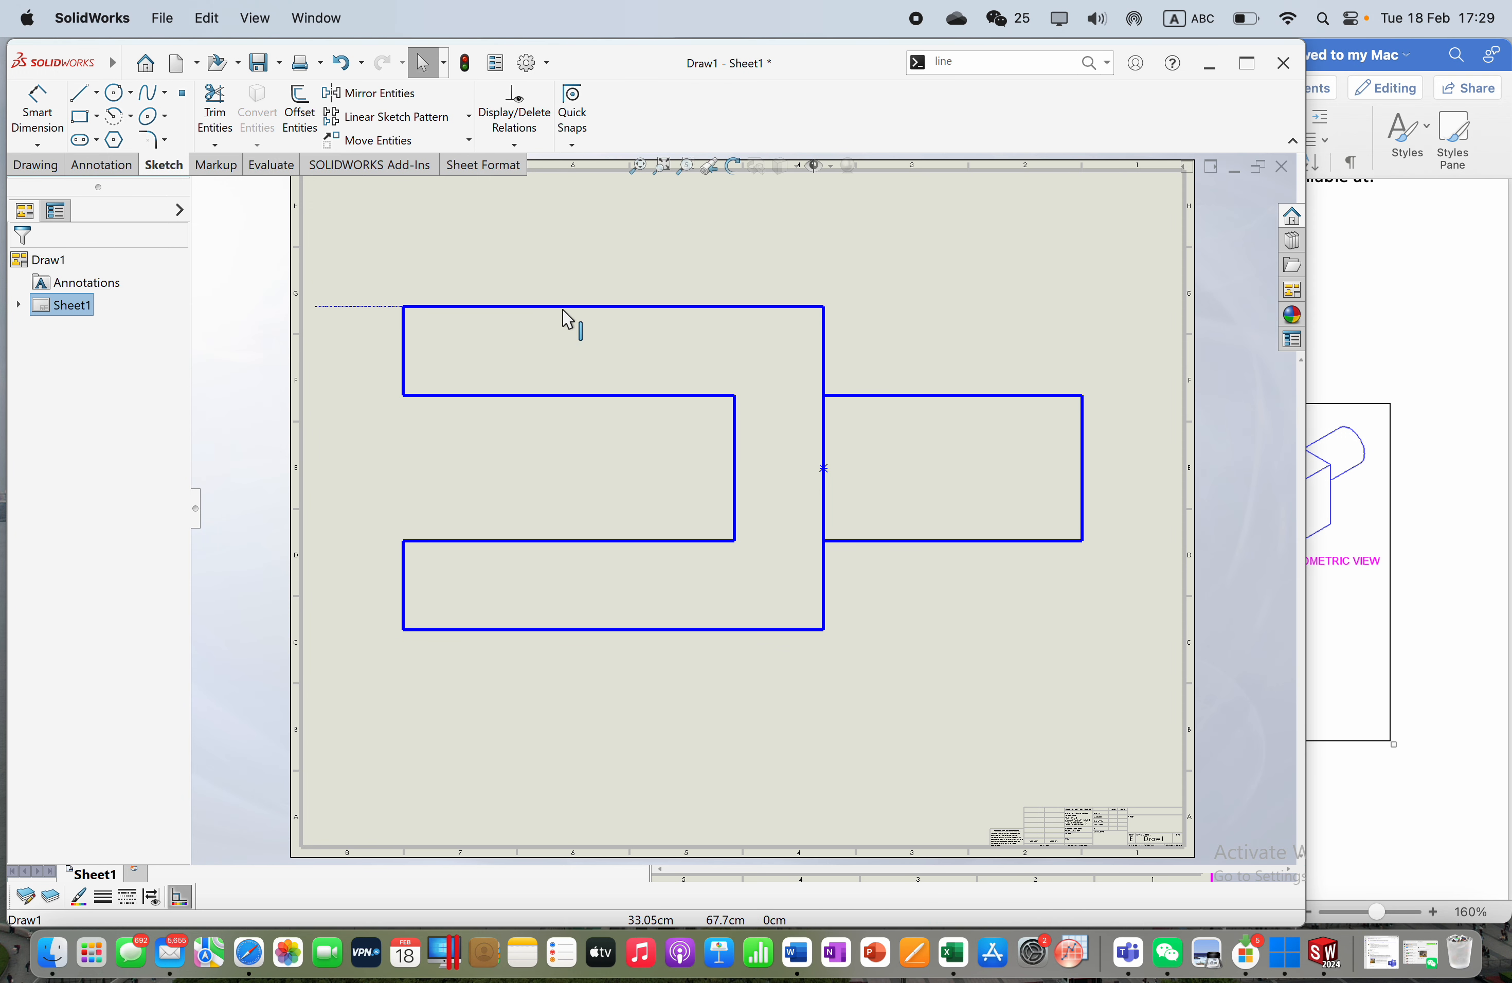
Step: Examine the uppermost edge's line properties along with its horizontal and coincident relations
{"action": "left_click", "coordinate": [536, 307]}
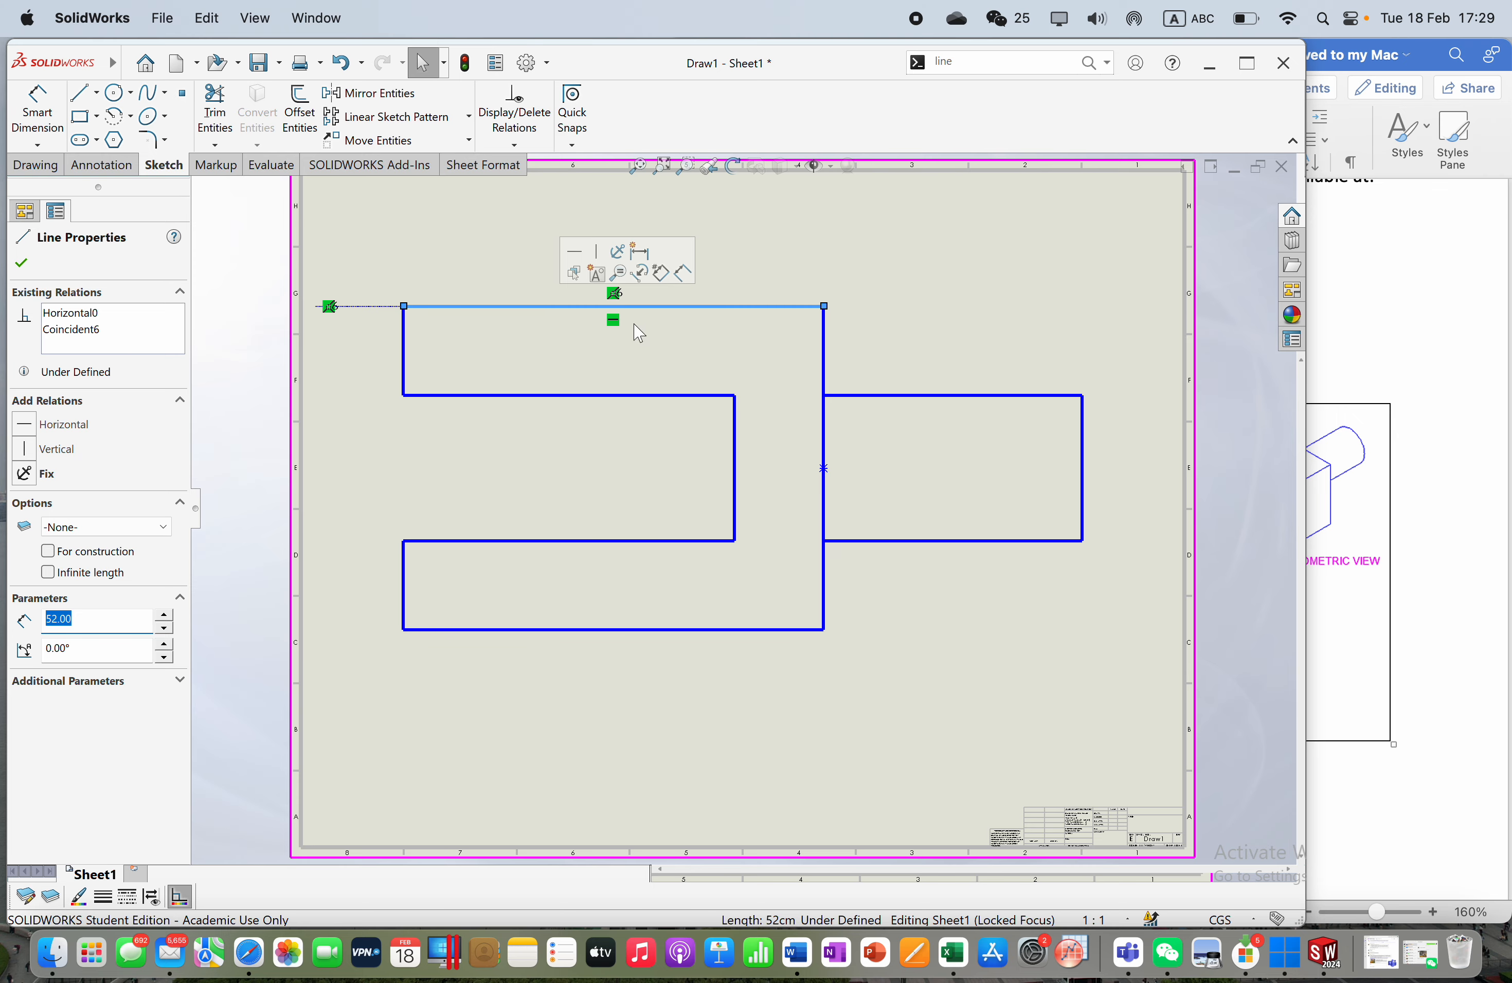
{"action": "left_click", "coordinate": [690, 312]}
{"action": "left_click", "coordinate": [687, 307]}
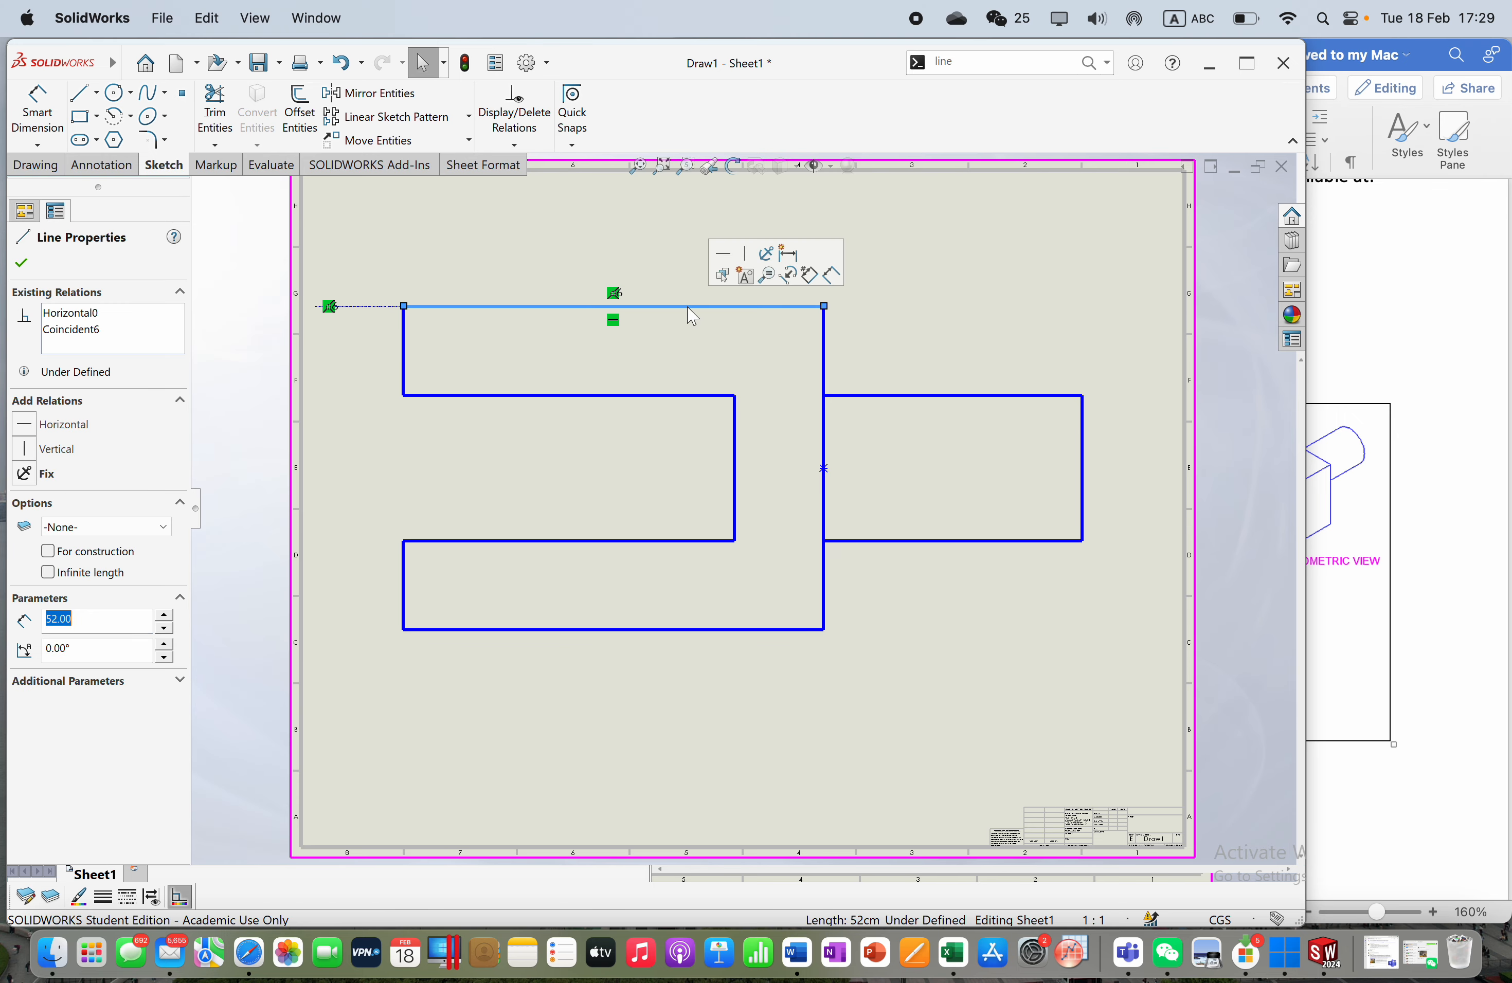
{"action": "double_click", "coordinate": [520, 306]}
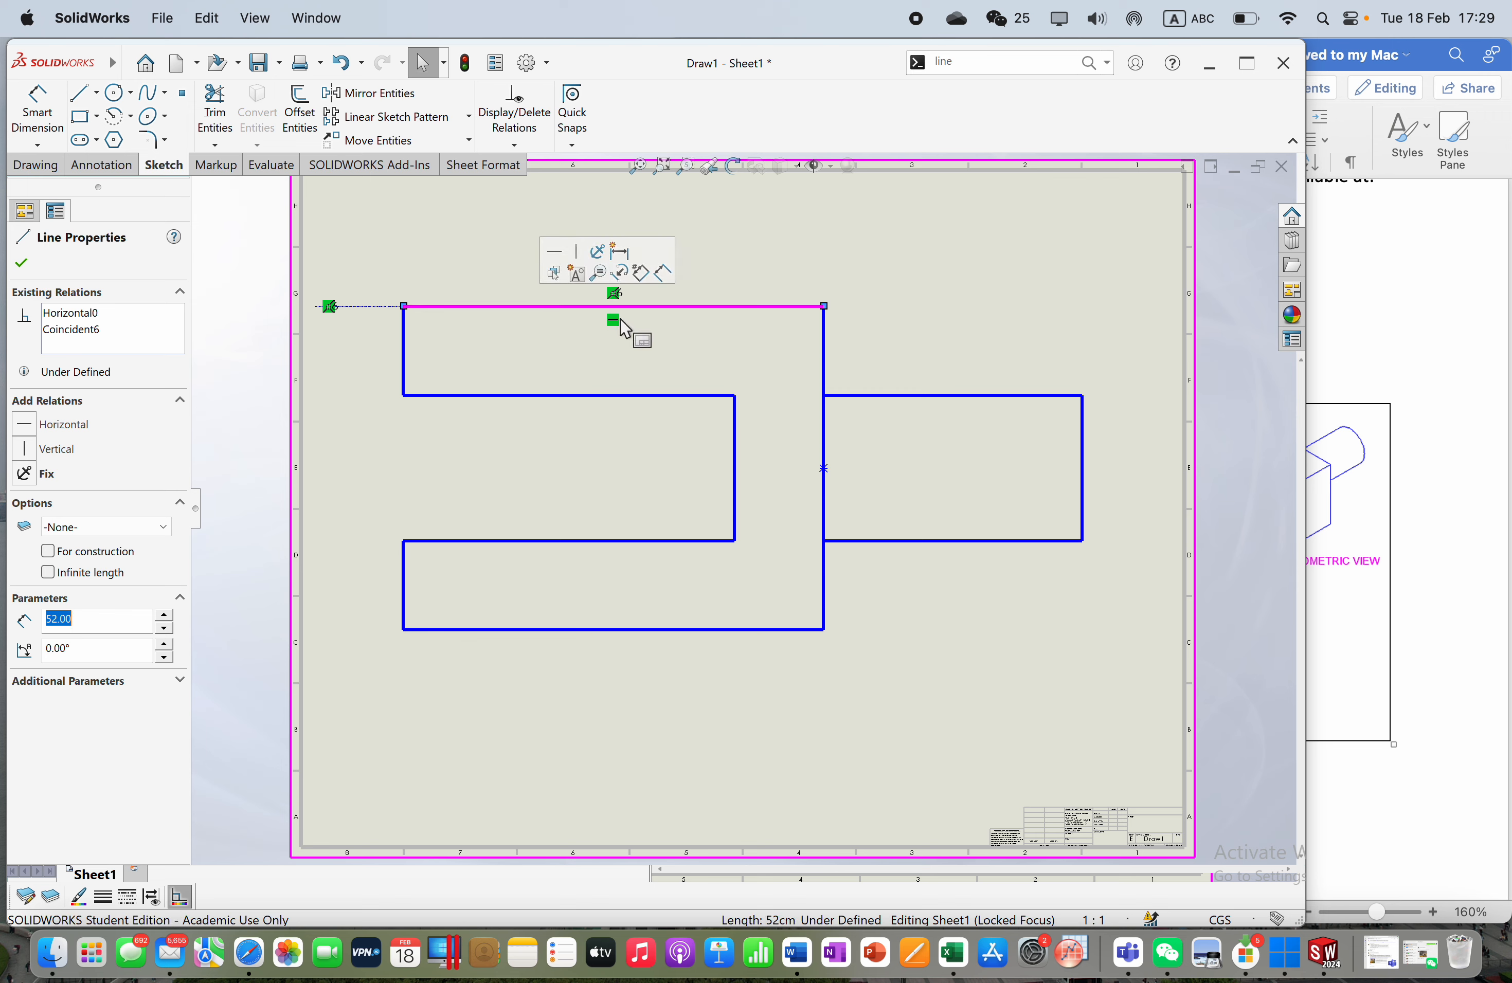
{"action": "key", "text": "Escape"}
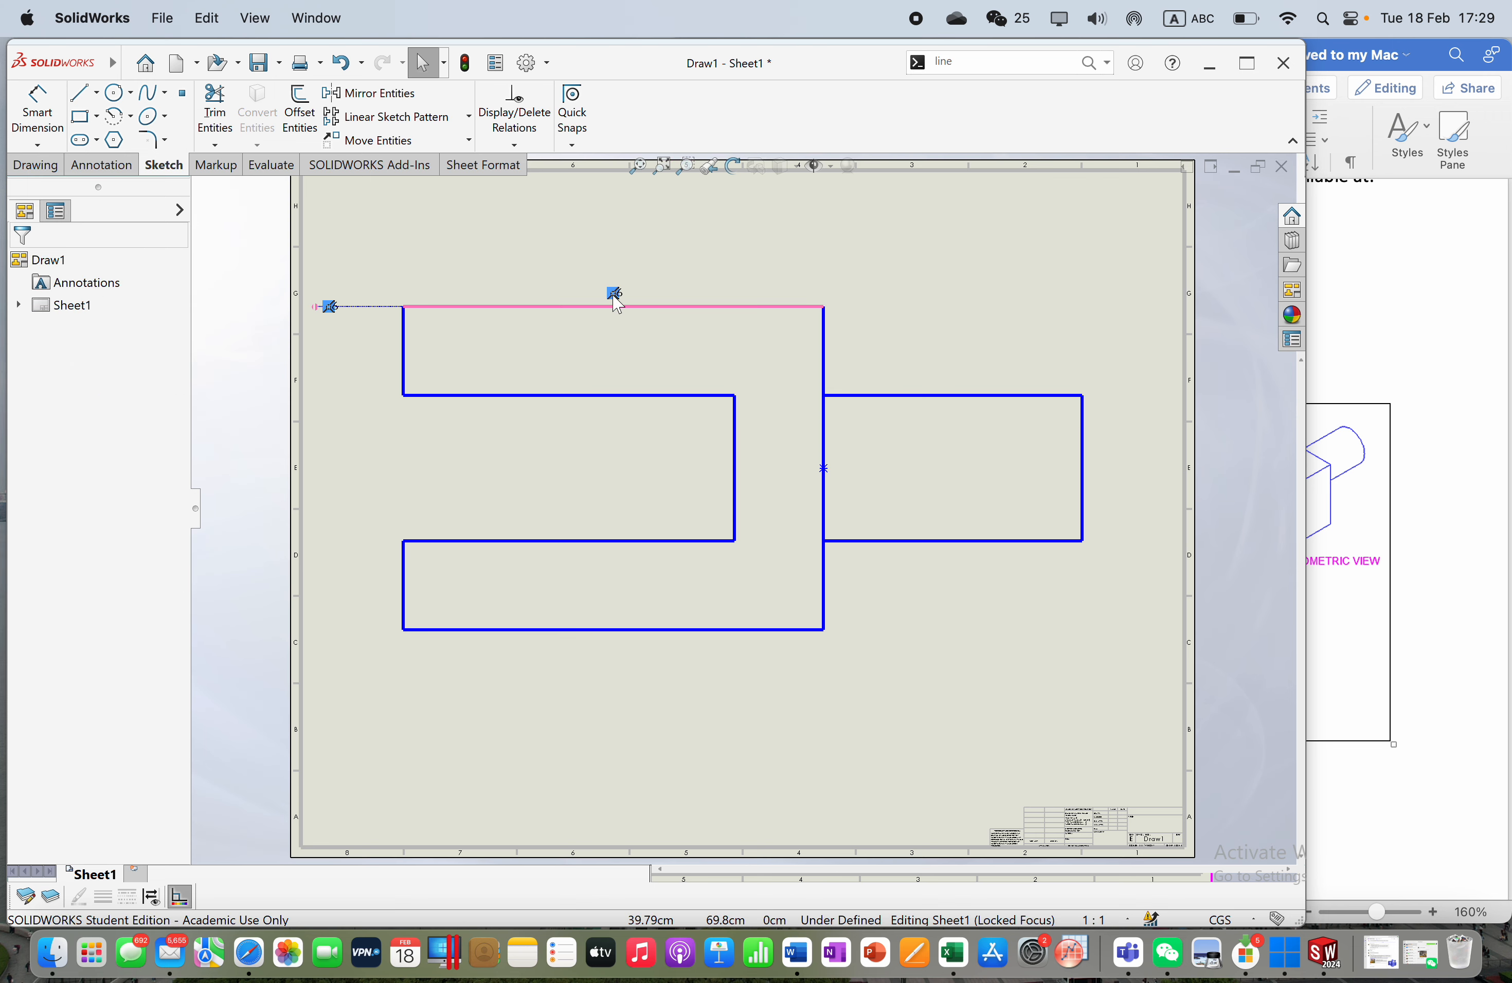
{"action": "double_click", "coordinate": [511, 303]}
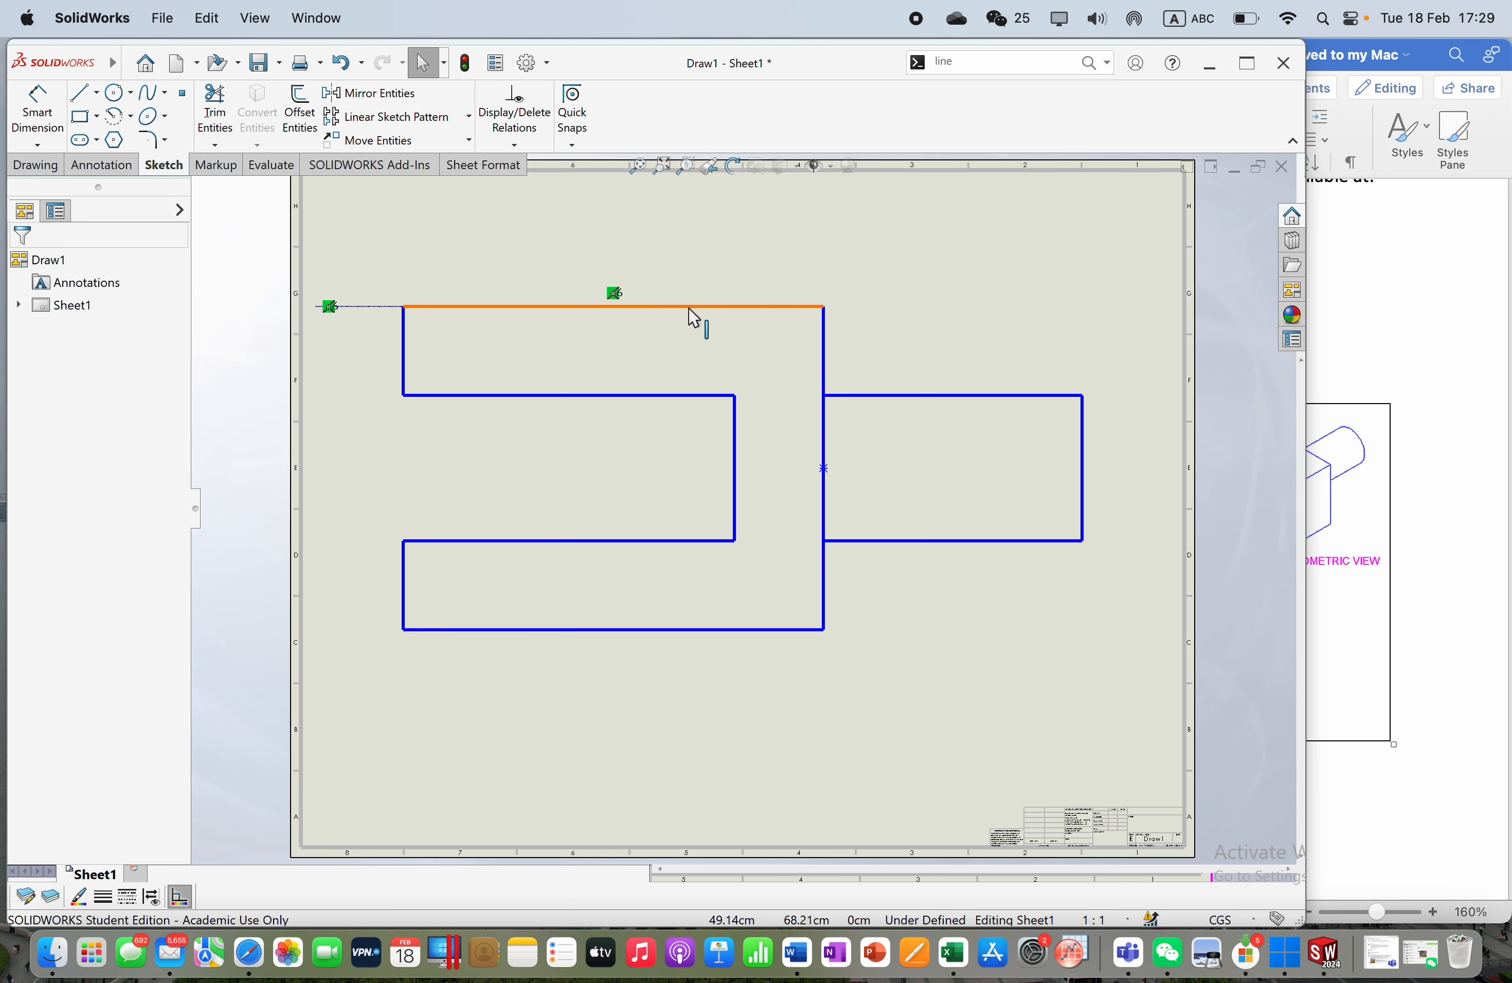
{"action": "left_click", "coordinate": [538, 306]}
{"action": "left_click", "coordinate": [652, 309]}
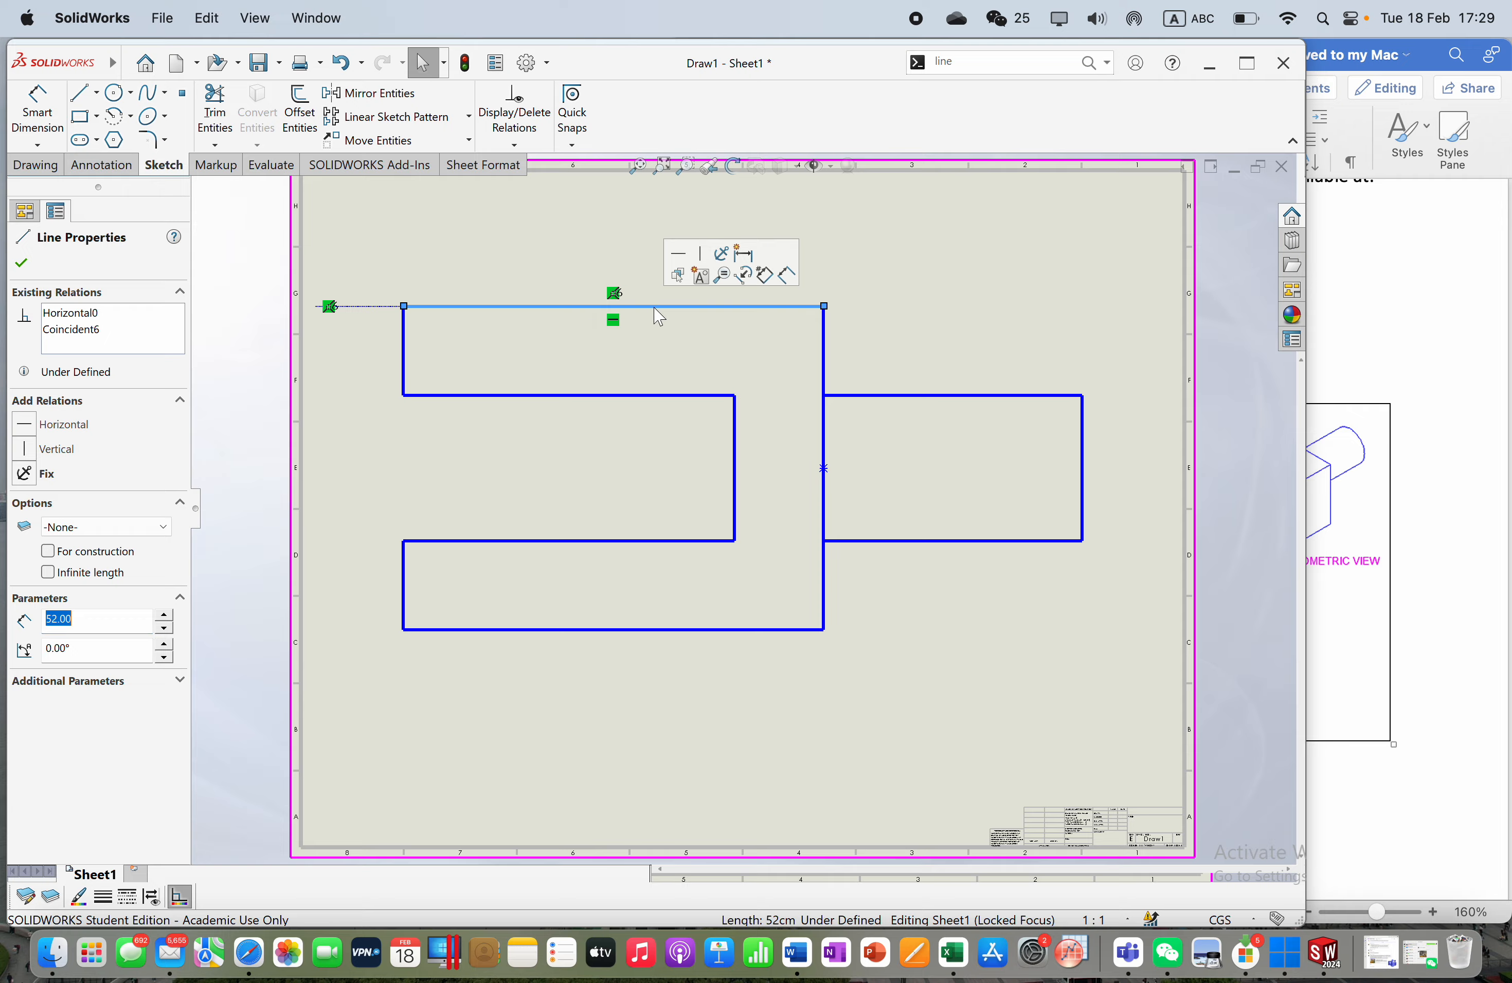
{"action": "left_click", "coordinate": [88, 331]}
{"action": "left_click", "coordinate": [88, 312]}
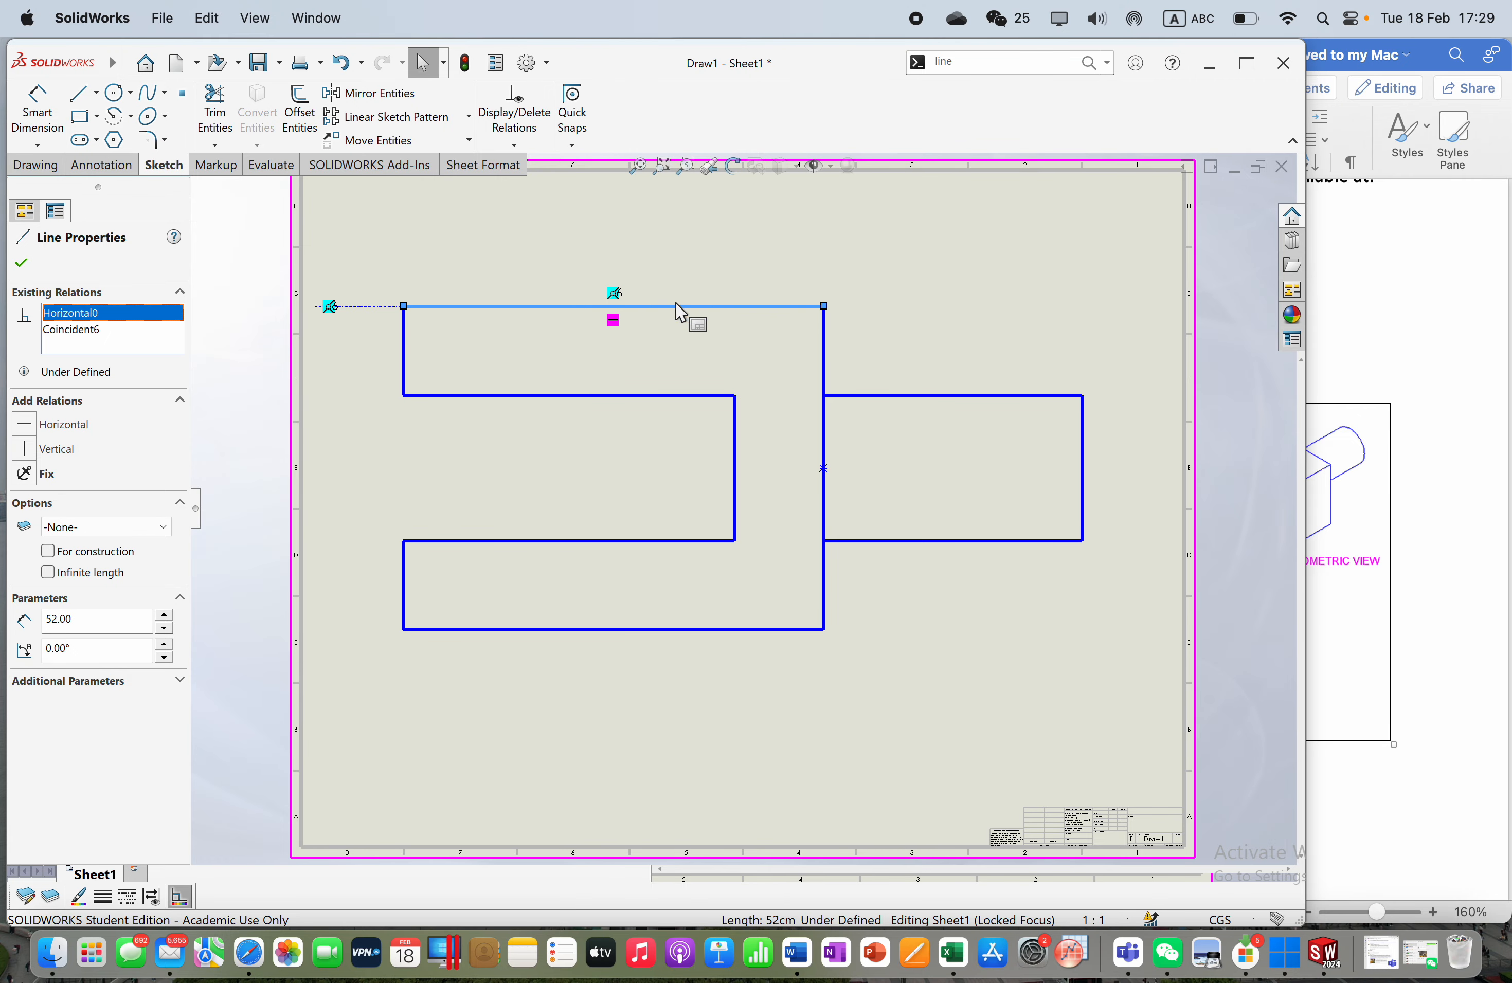
{"action": "left_click", "coordinate": [667, 318]}
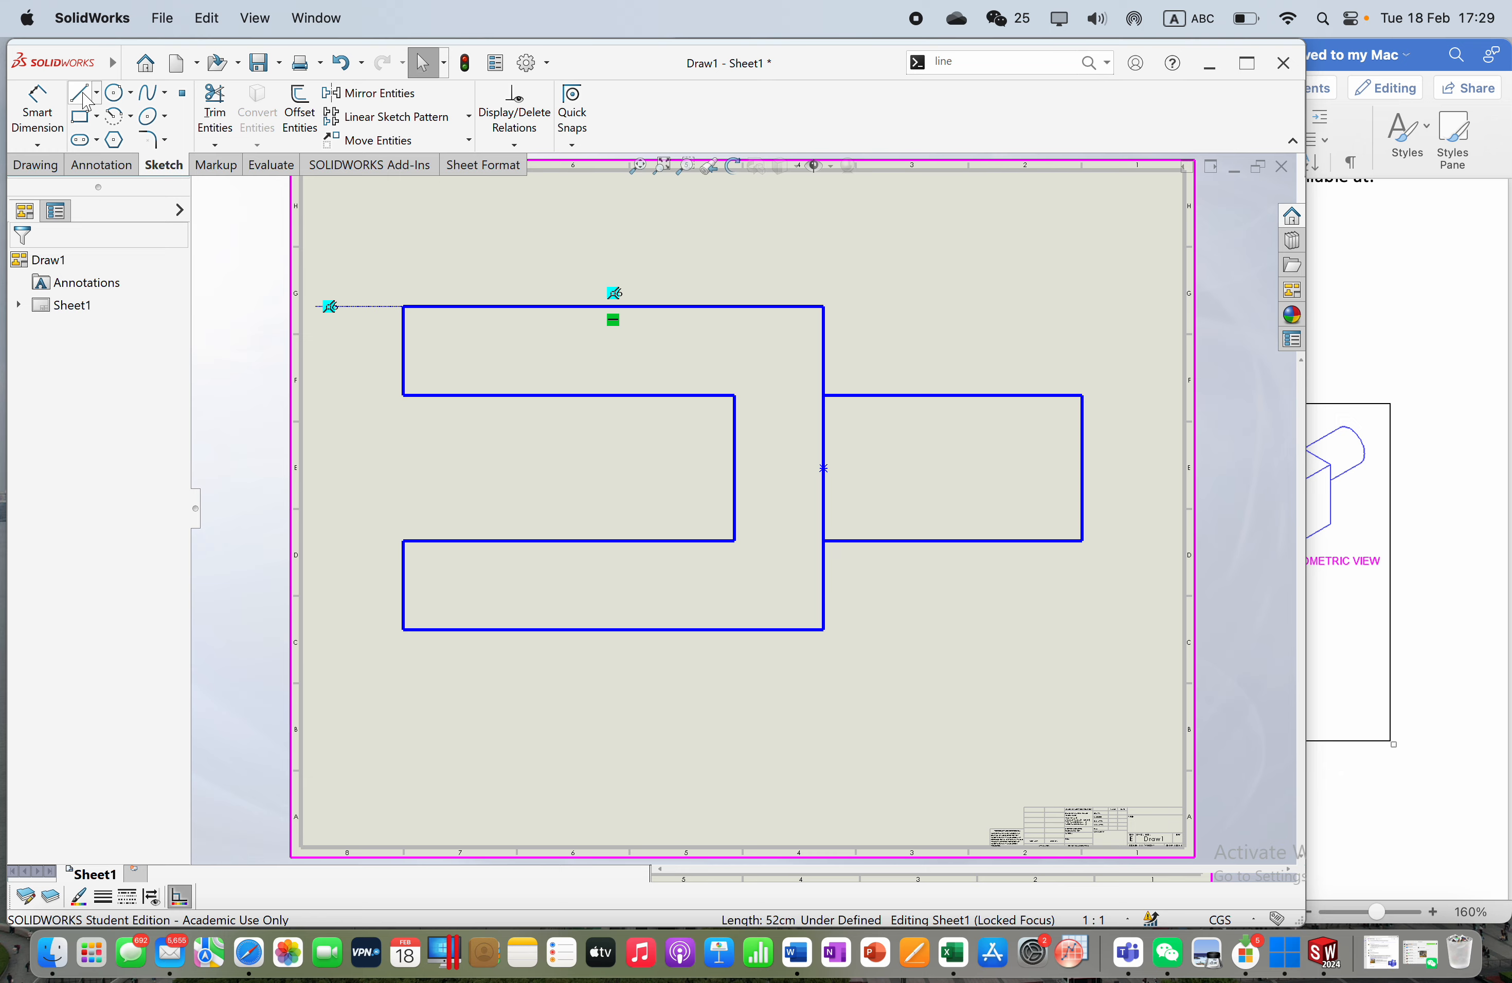
{"action": "left_click", "coordinate": [632, 307]}
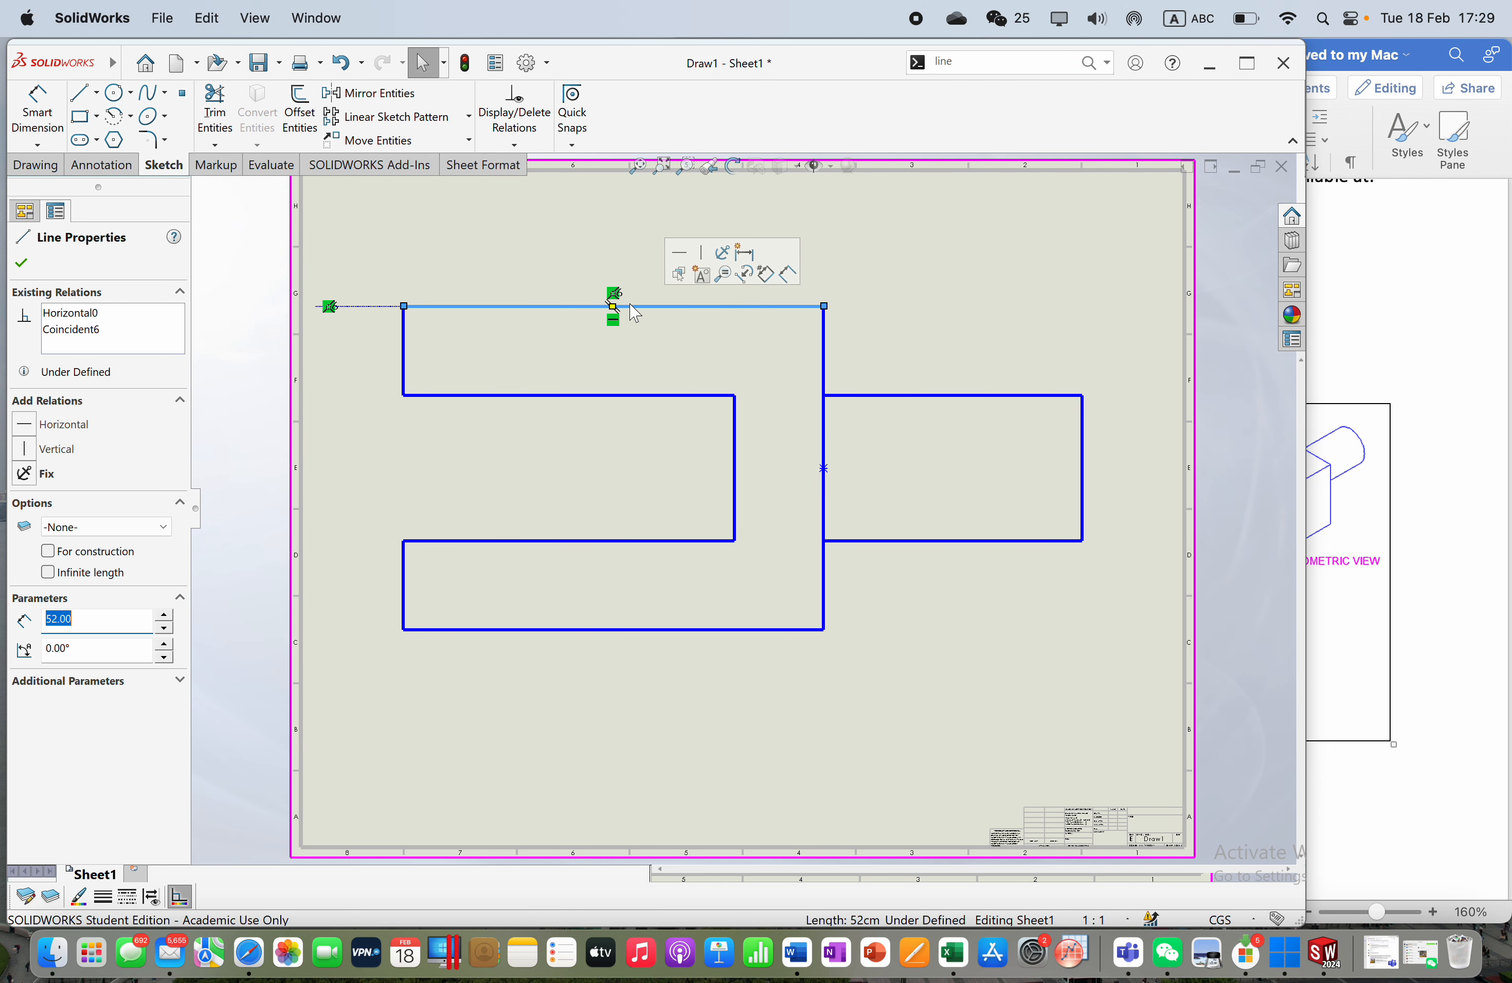
Step: Sketch a line along the uppermost edge from its right corner to about X 26.88 cm
{"action": "left_click", "coordinate": [95, 93]}
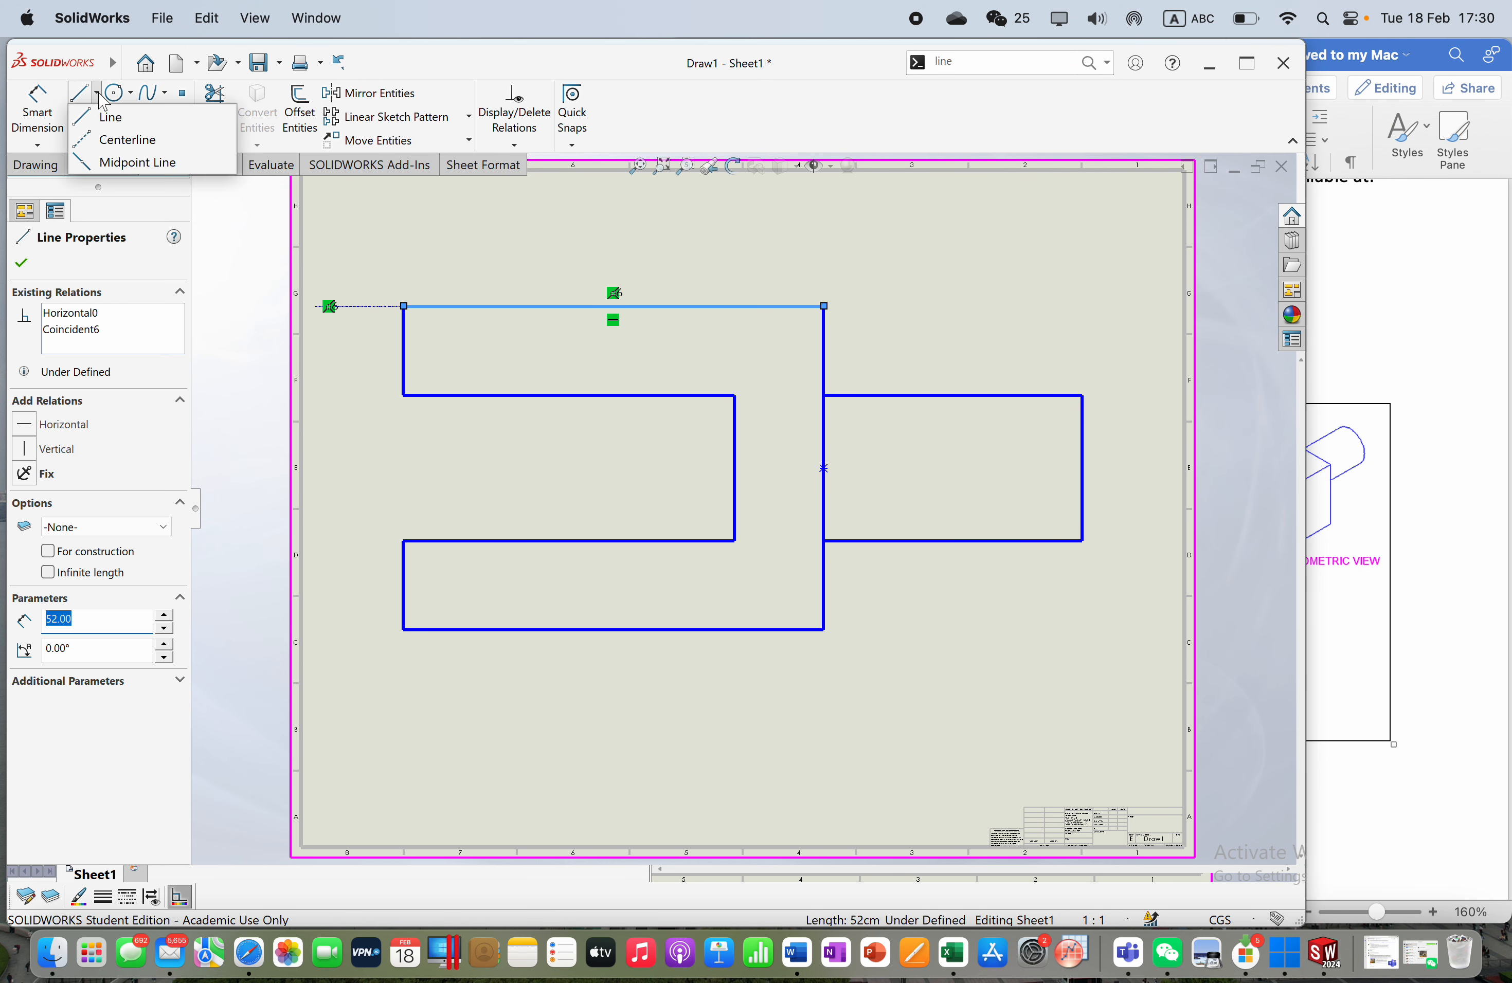
{"action": "left_click", "coordinate": [106, 117]}
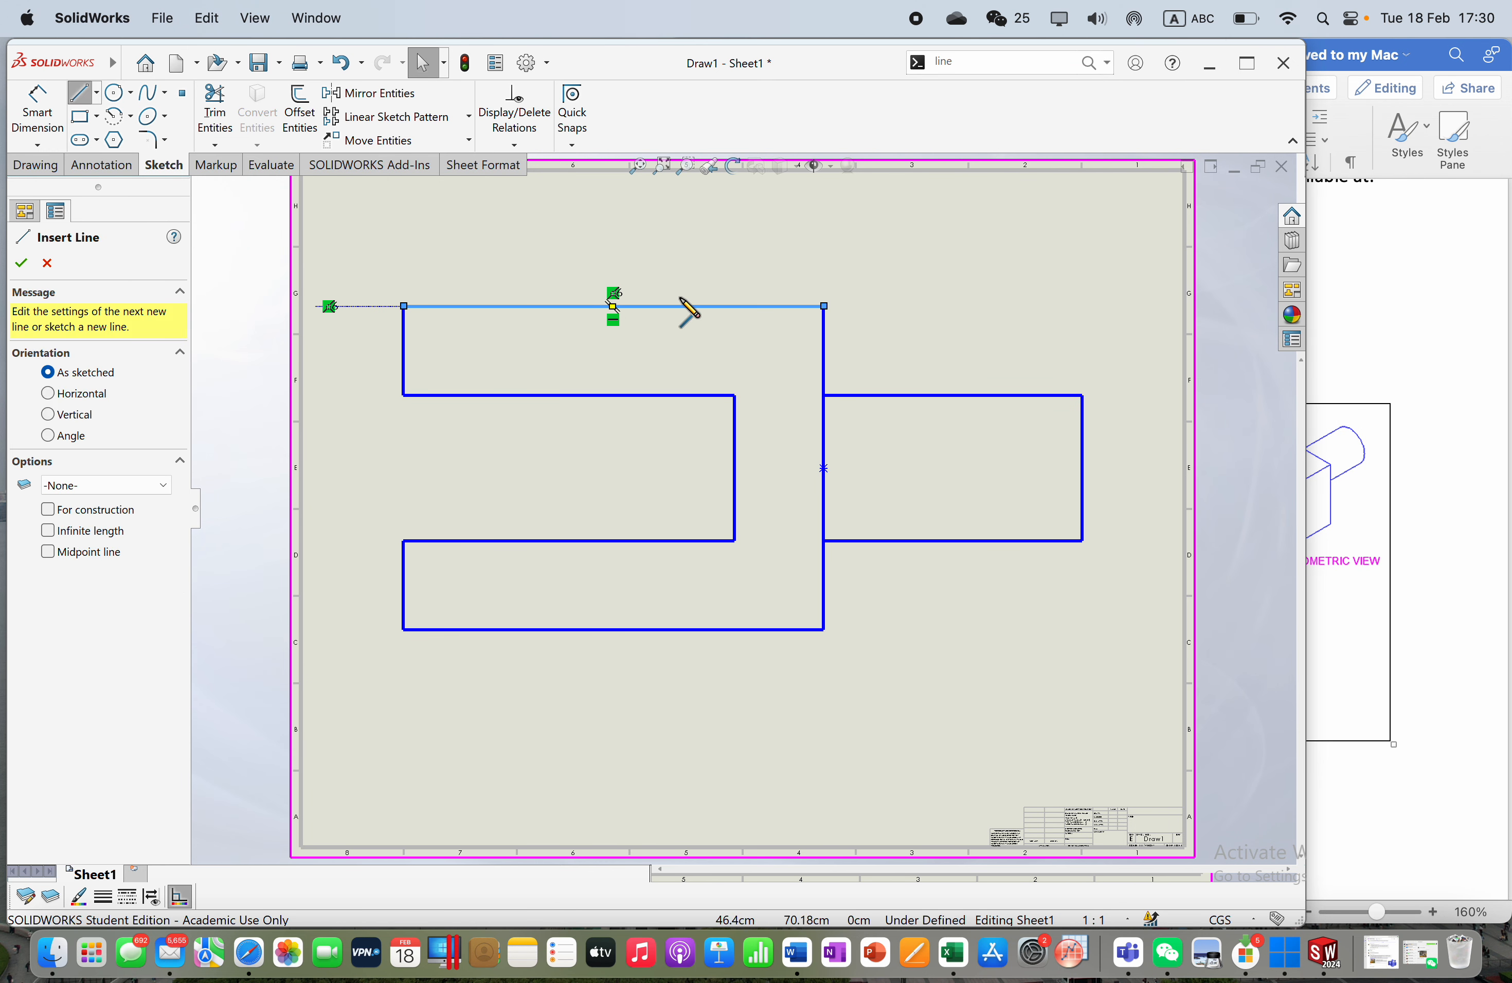
{"action": "left_click", "coordinate": [823, 306]}
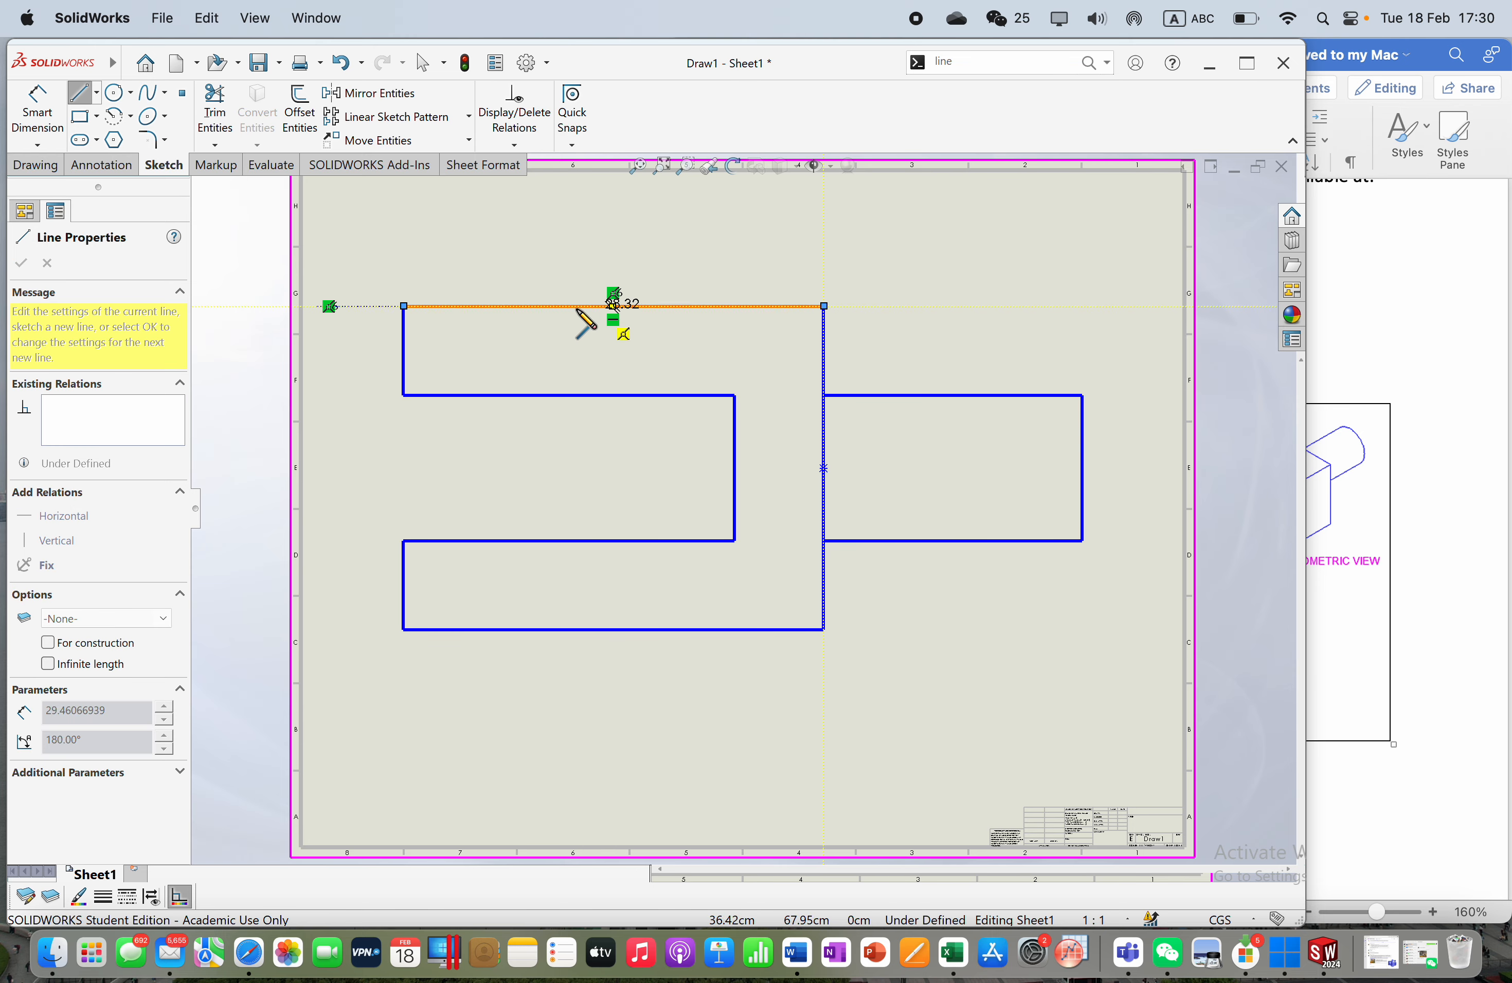
{"action": "left_click", "coordinate": [510, 307]}
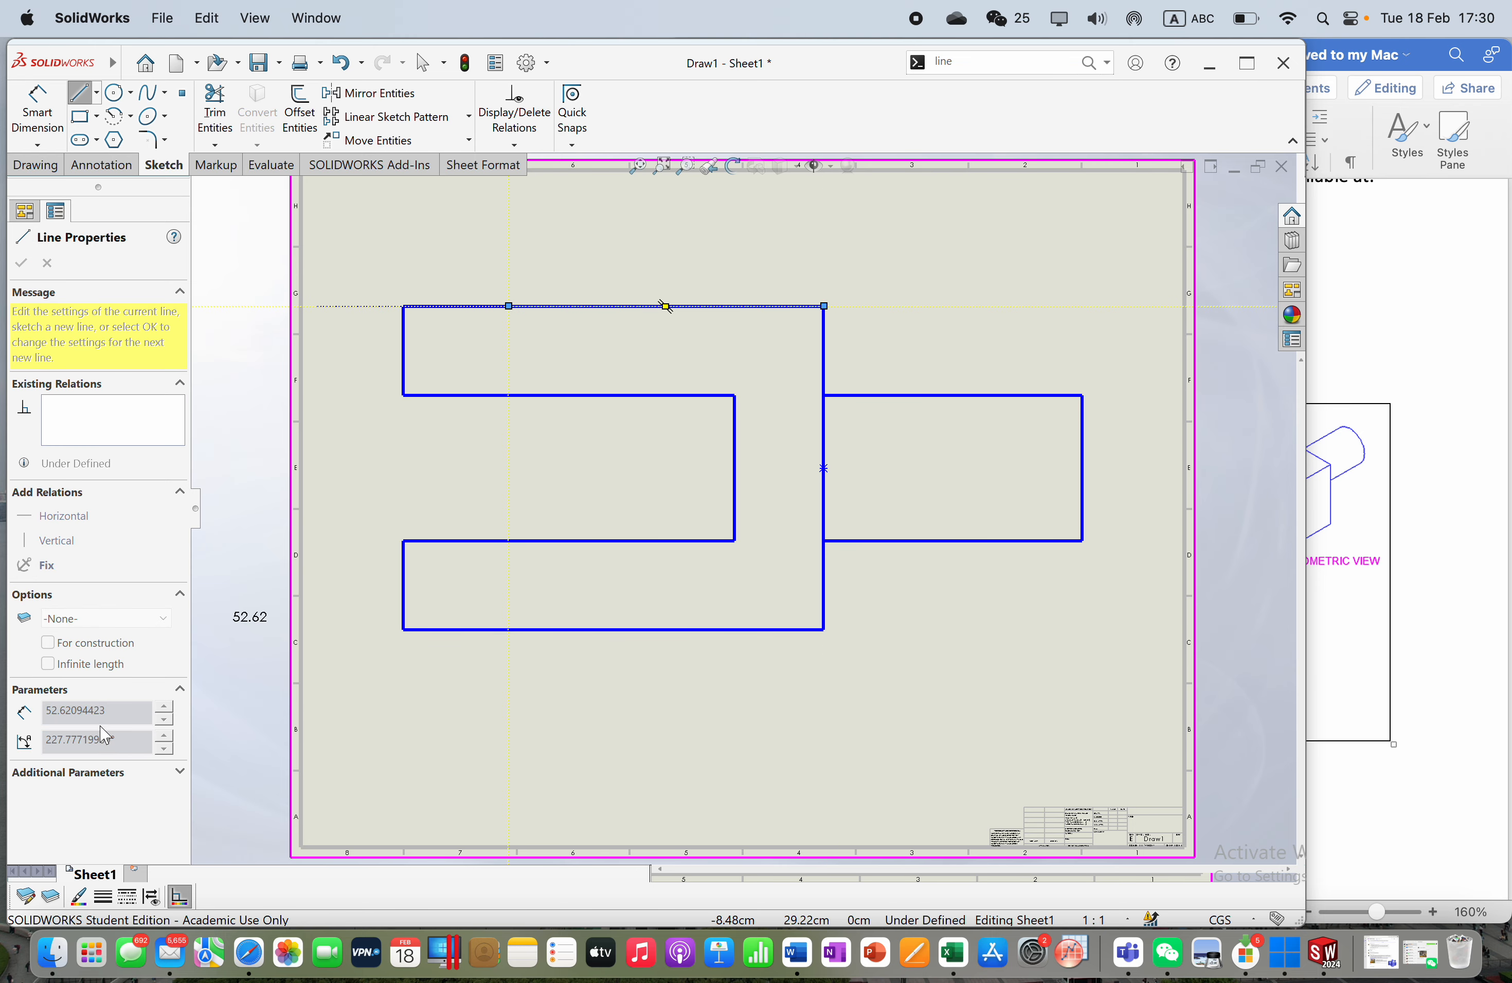
{"action": "key", "text": "Escape"}
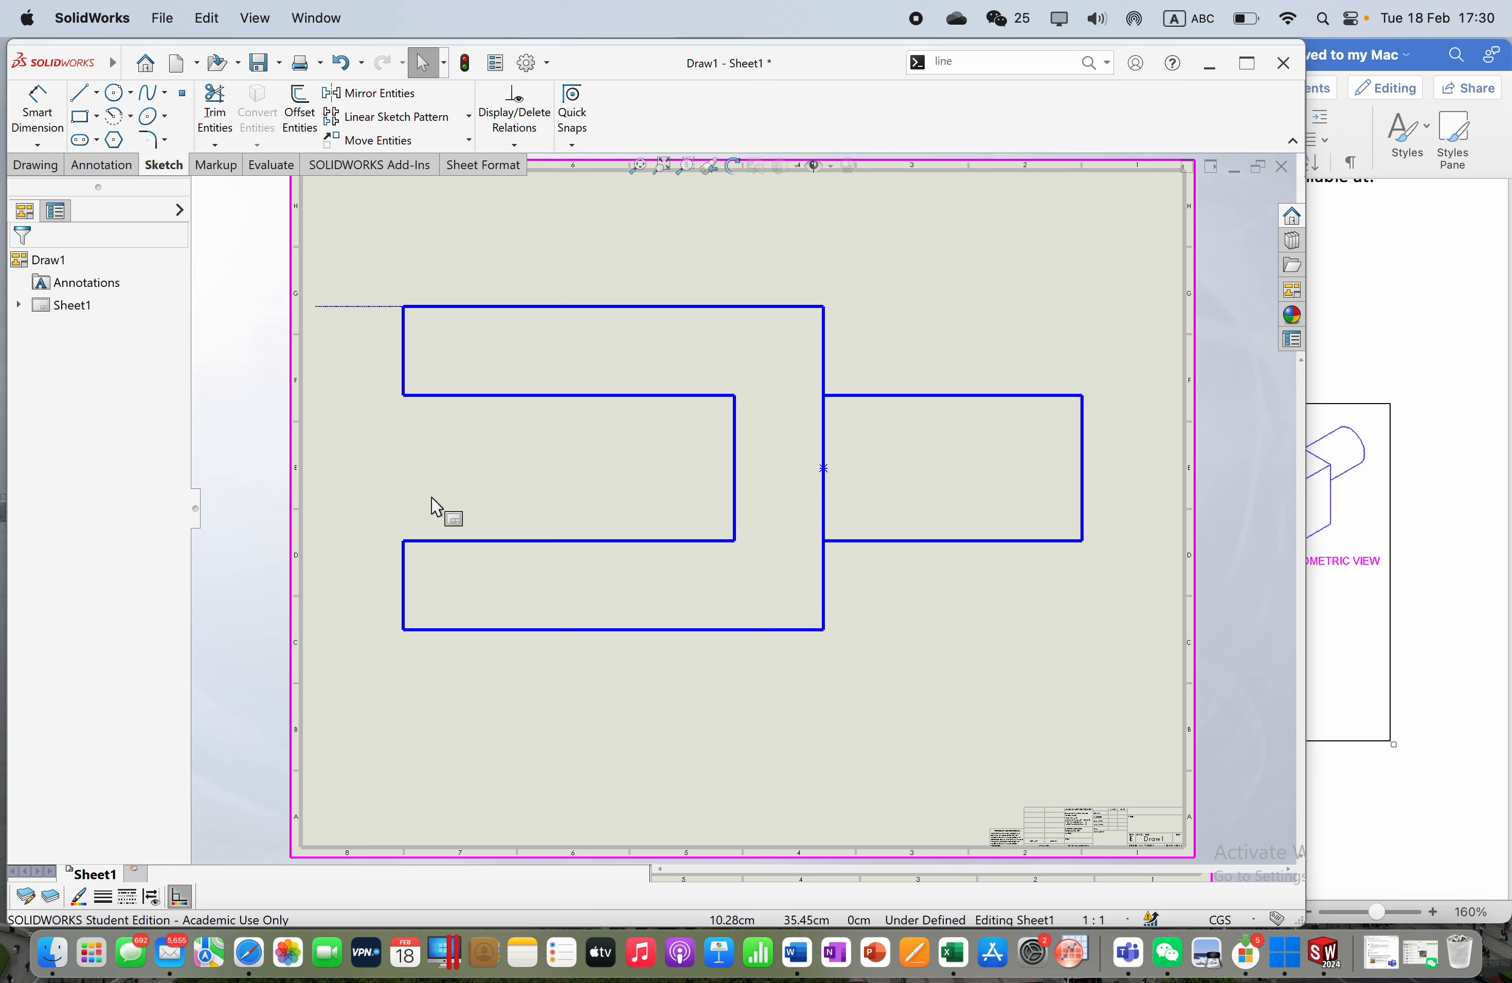
Step: Inspect the relations between the new line's left endpoint and the uppermost edge
{"action": "left_click", "coordinate": [498, 307]}
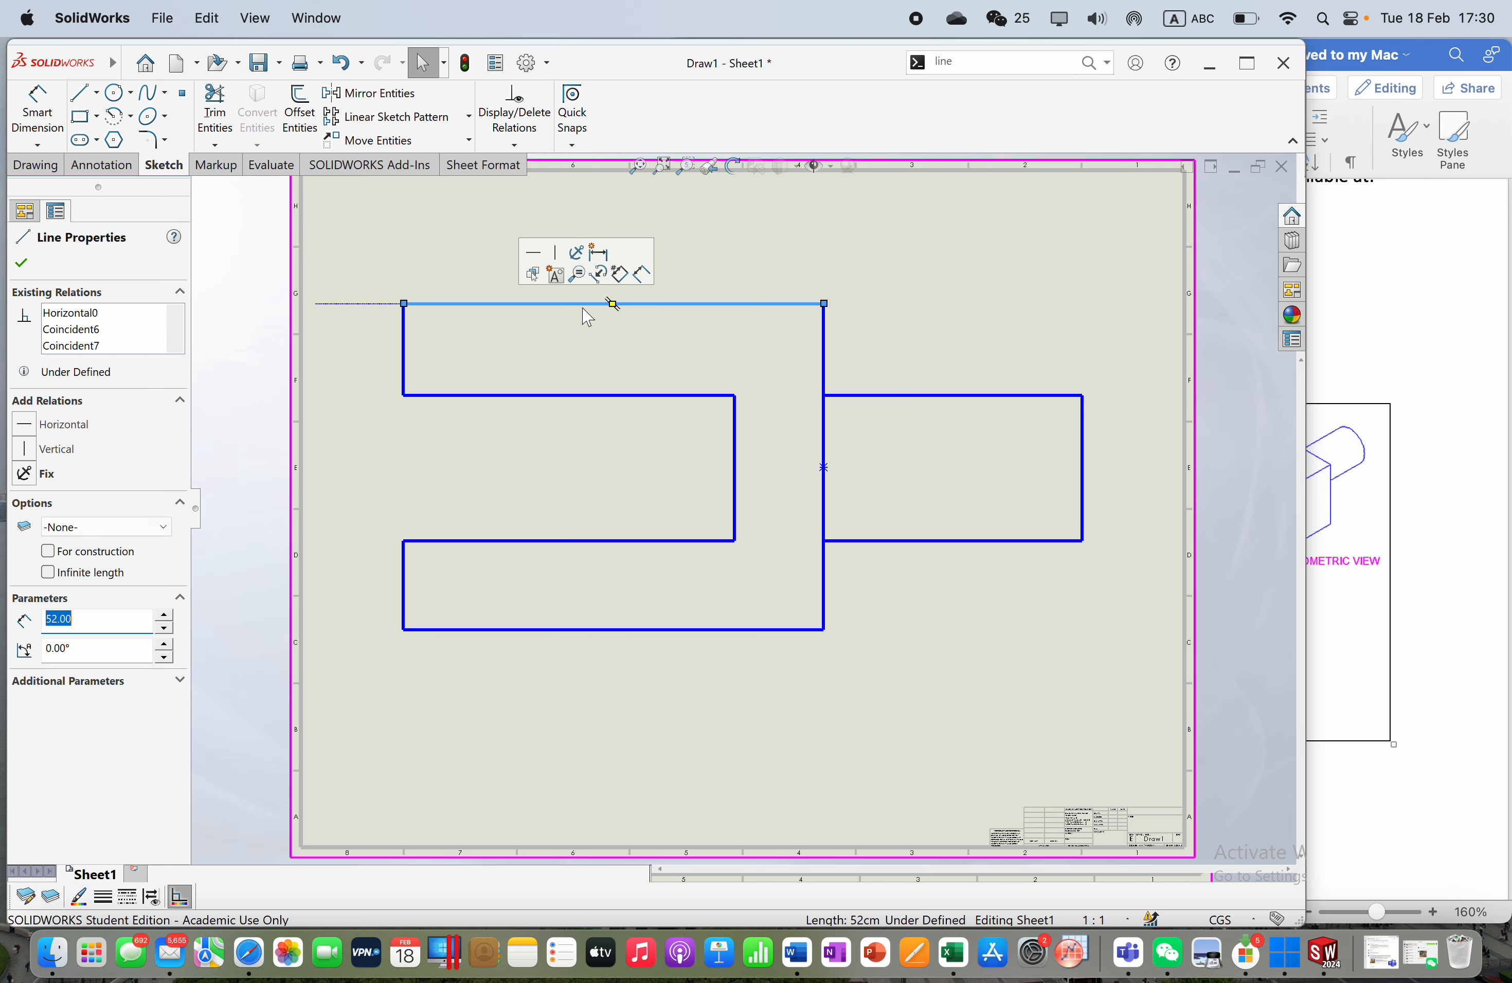
{"action": "left_click", "coordinate": [509, 317]}
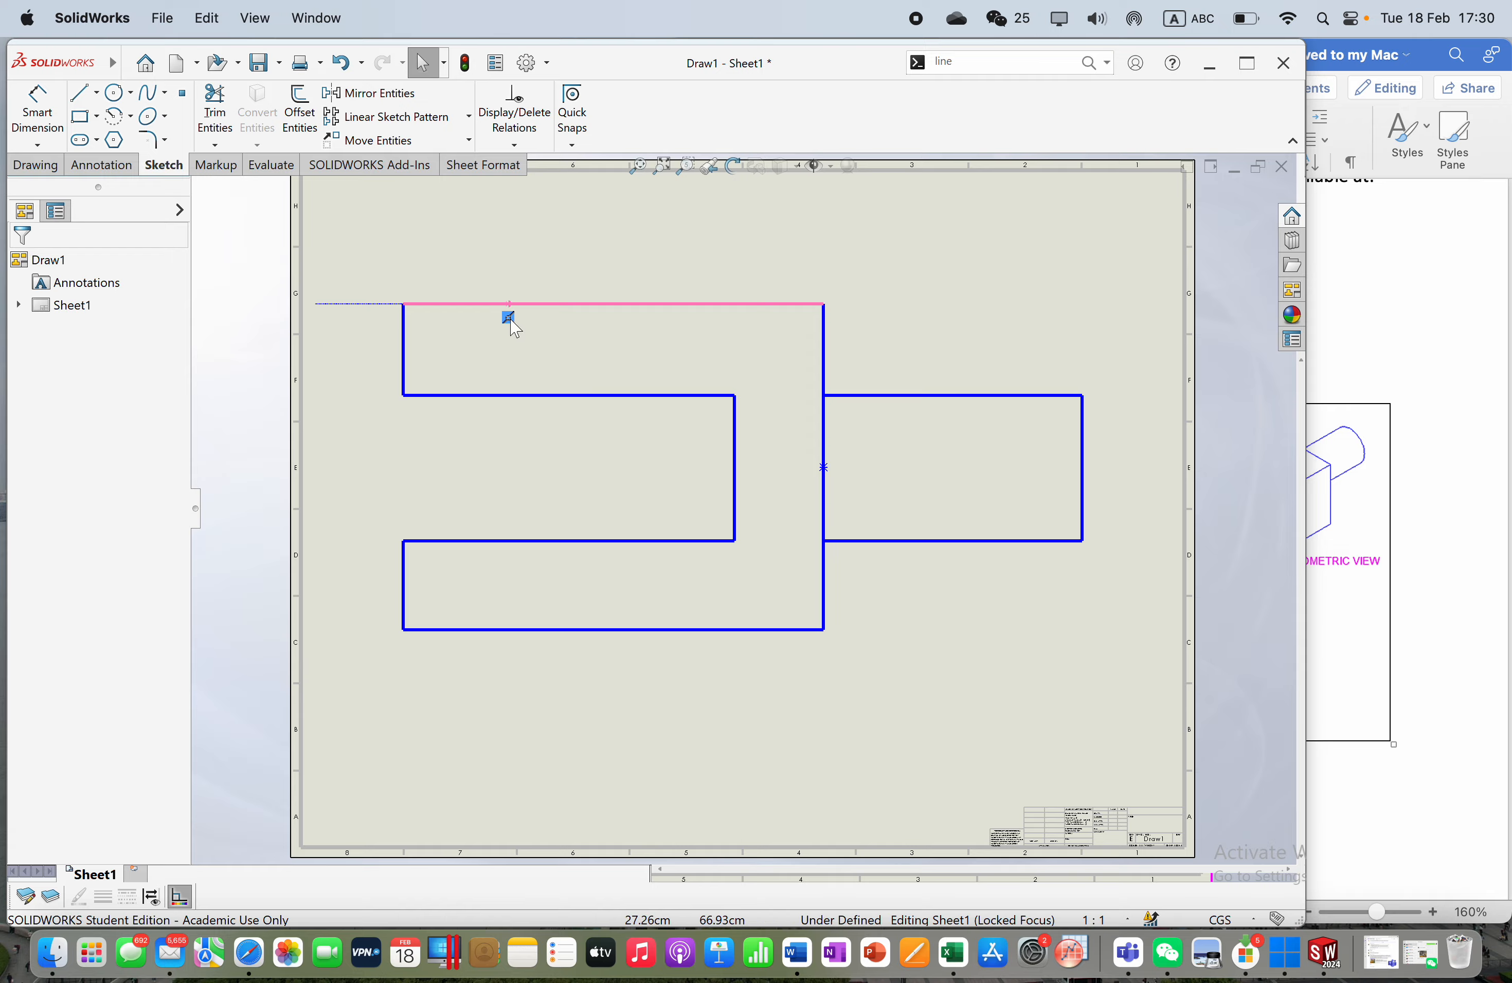
{"action": "left_click", "coordinate": [509, 319]}
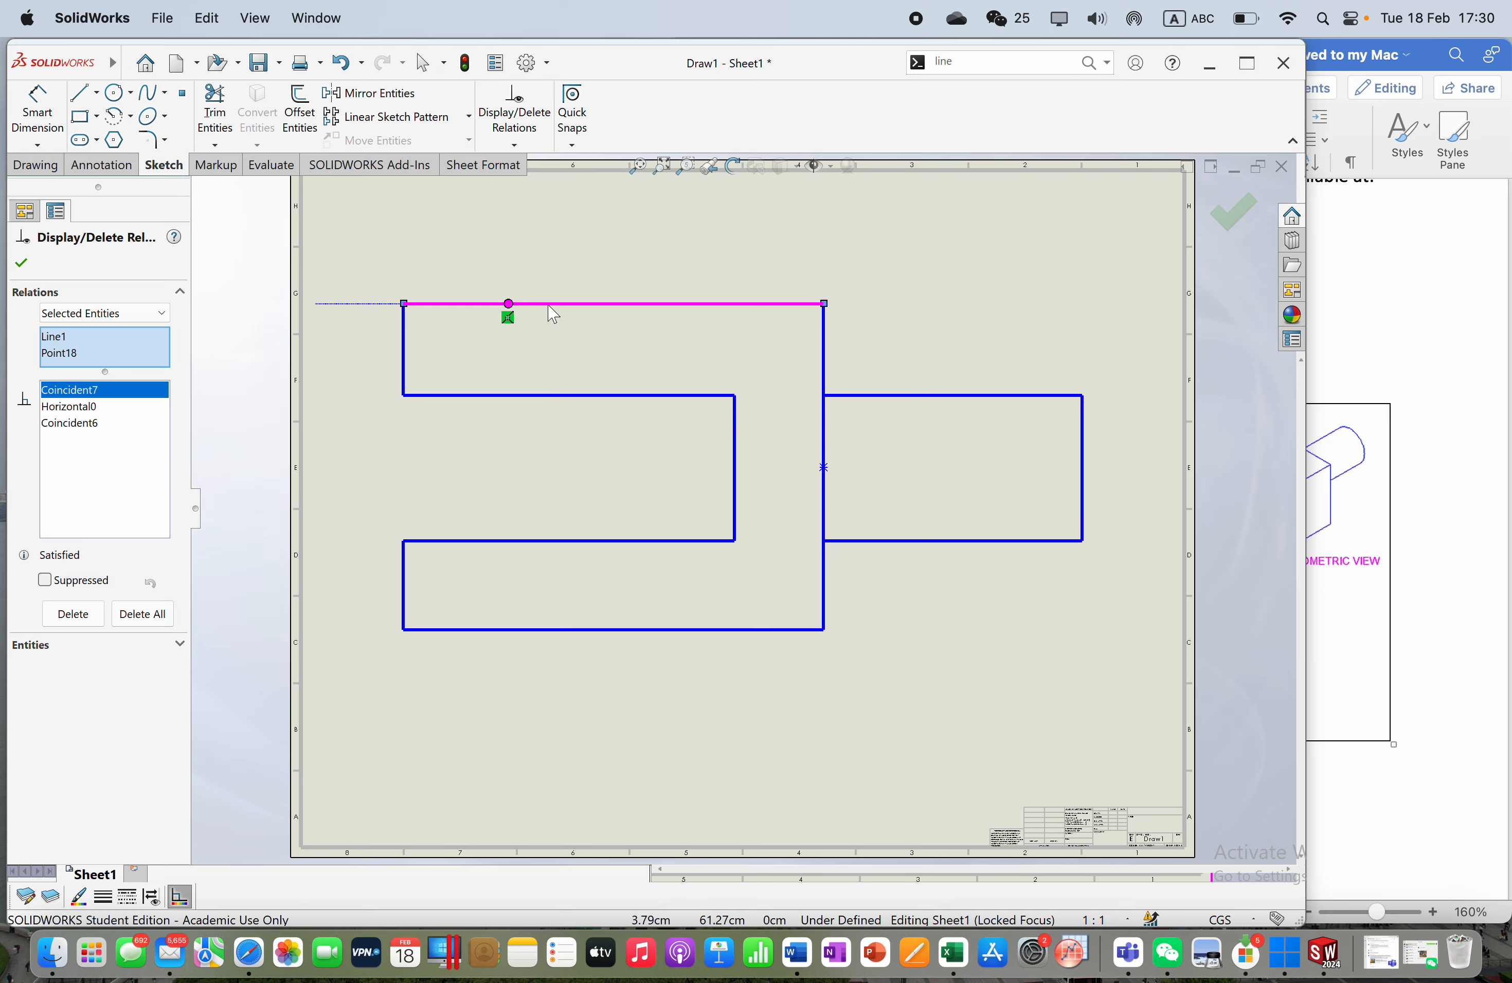
{"action": "left_click", "coordinate": [655, 305]}
{"action": "left_click", "coordinate": [653, 303]}
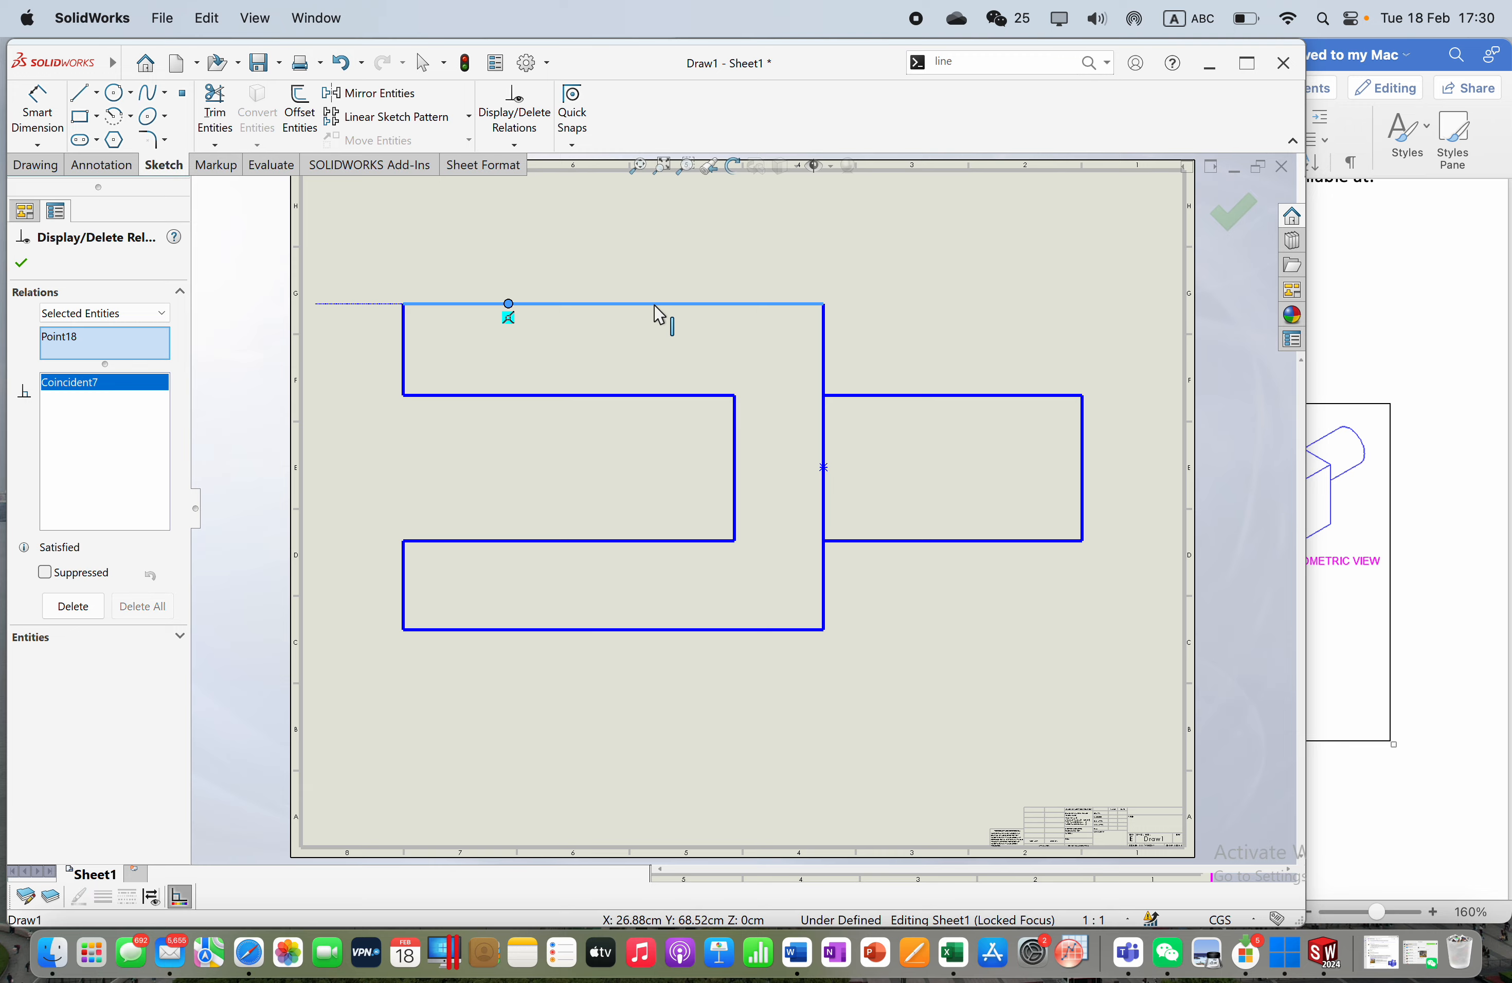
{"action": "left_click_drag", "start_coordinate": [653, 303], "coordinate": [535, 305]}
{"action": "left_click", "coordinate": [525, 303], "text": "ctrl"}
{"action": "left_click", "coordinate": [509, 304], "text": "ctrl"}
{"action": "left_click", "coordinate": [552, 304]}
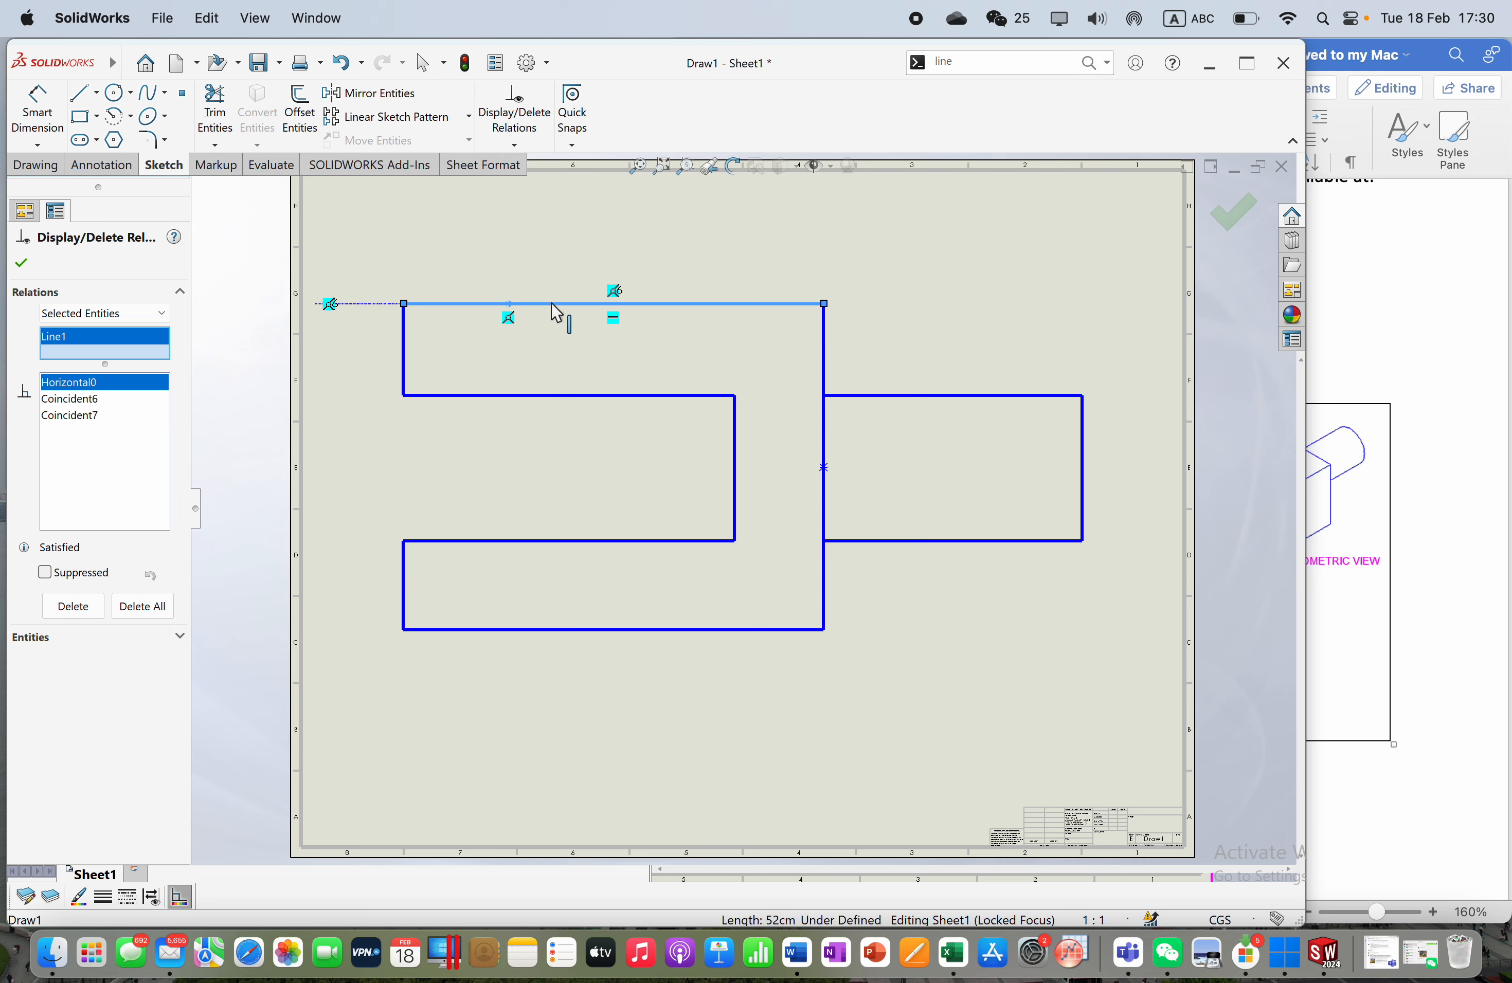
{"action": "left_click", "coordinate": [71, 416]}
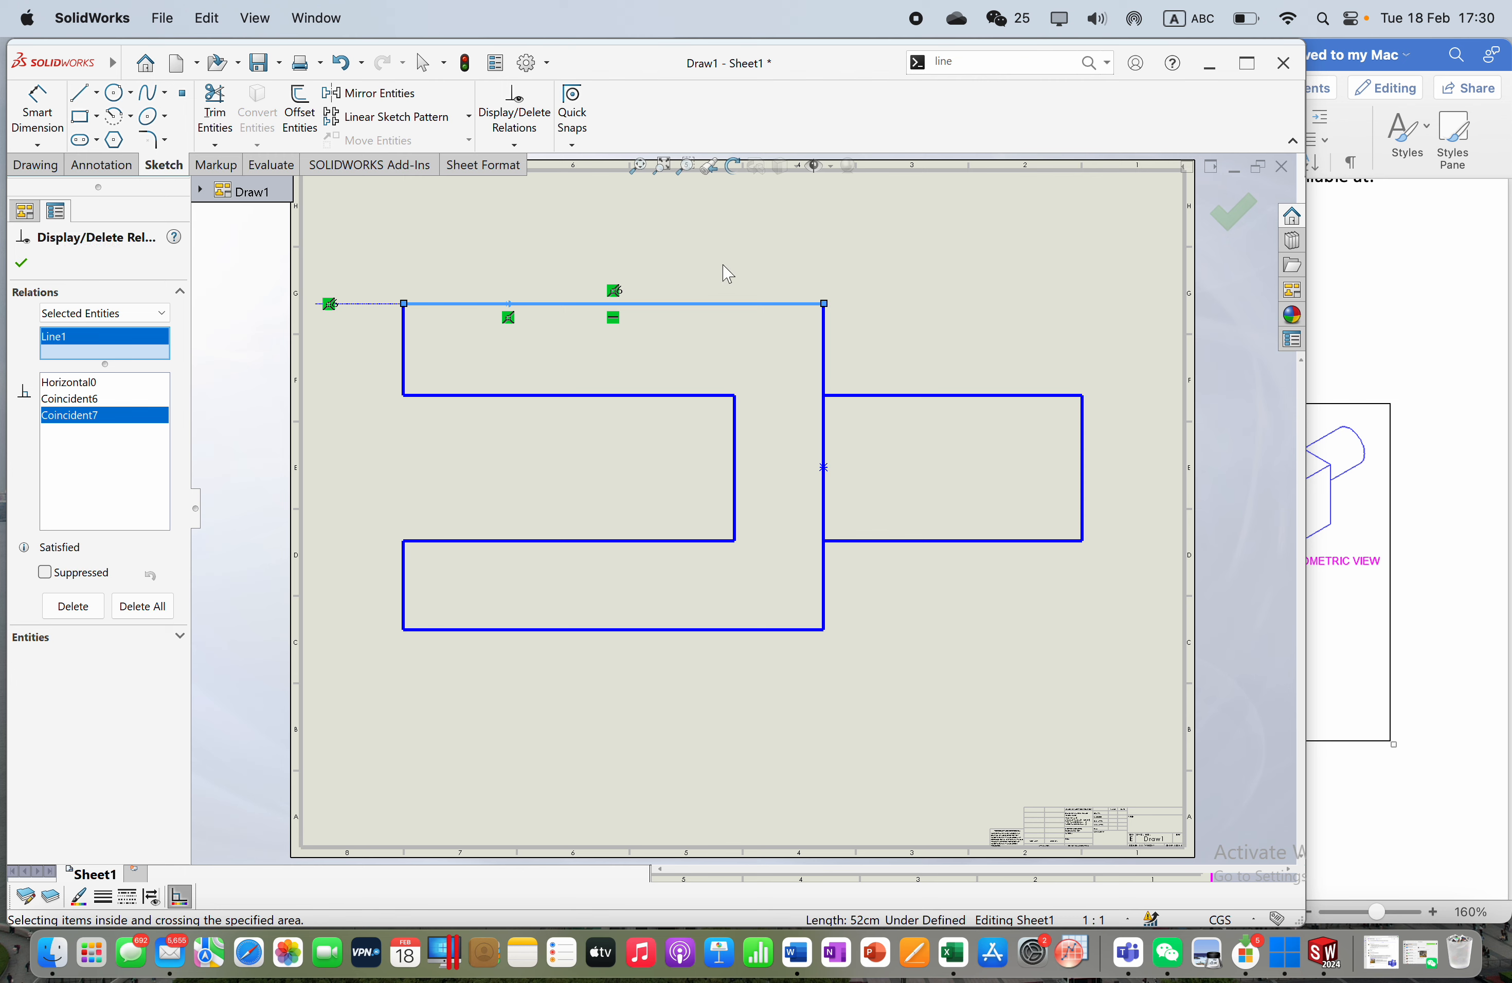
{"action": "key", "text": "Escape"}
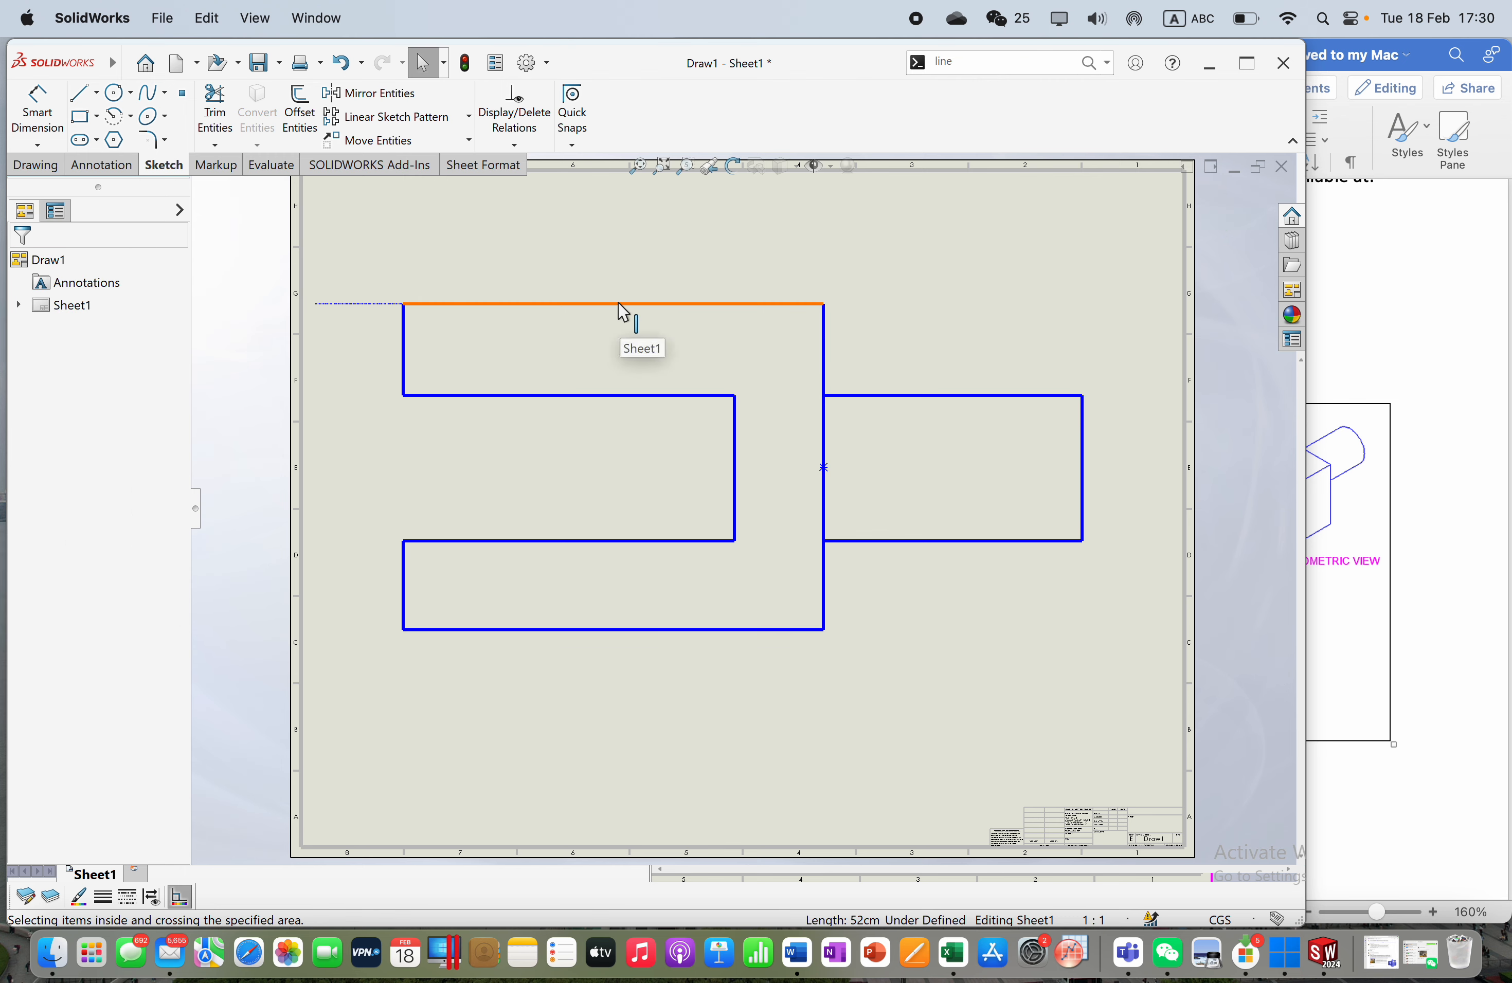
Step: Set the X coordinate of the new line's left endpoint on the uppermost edge to 36
{"action": "left_click", "coordinate": [509, 304]}
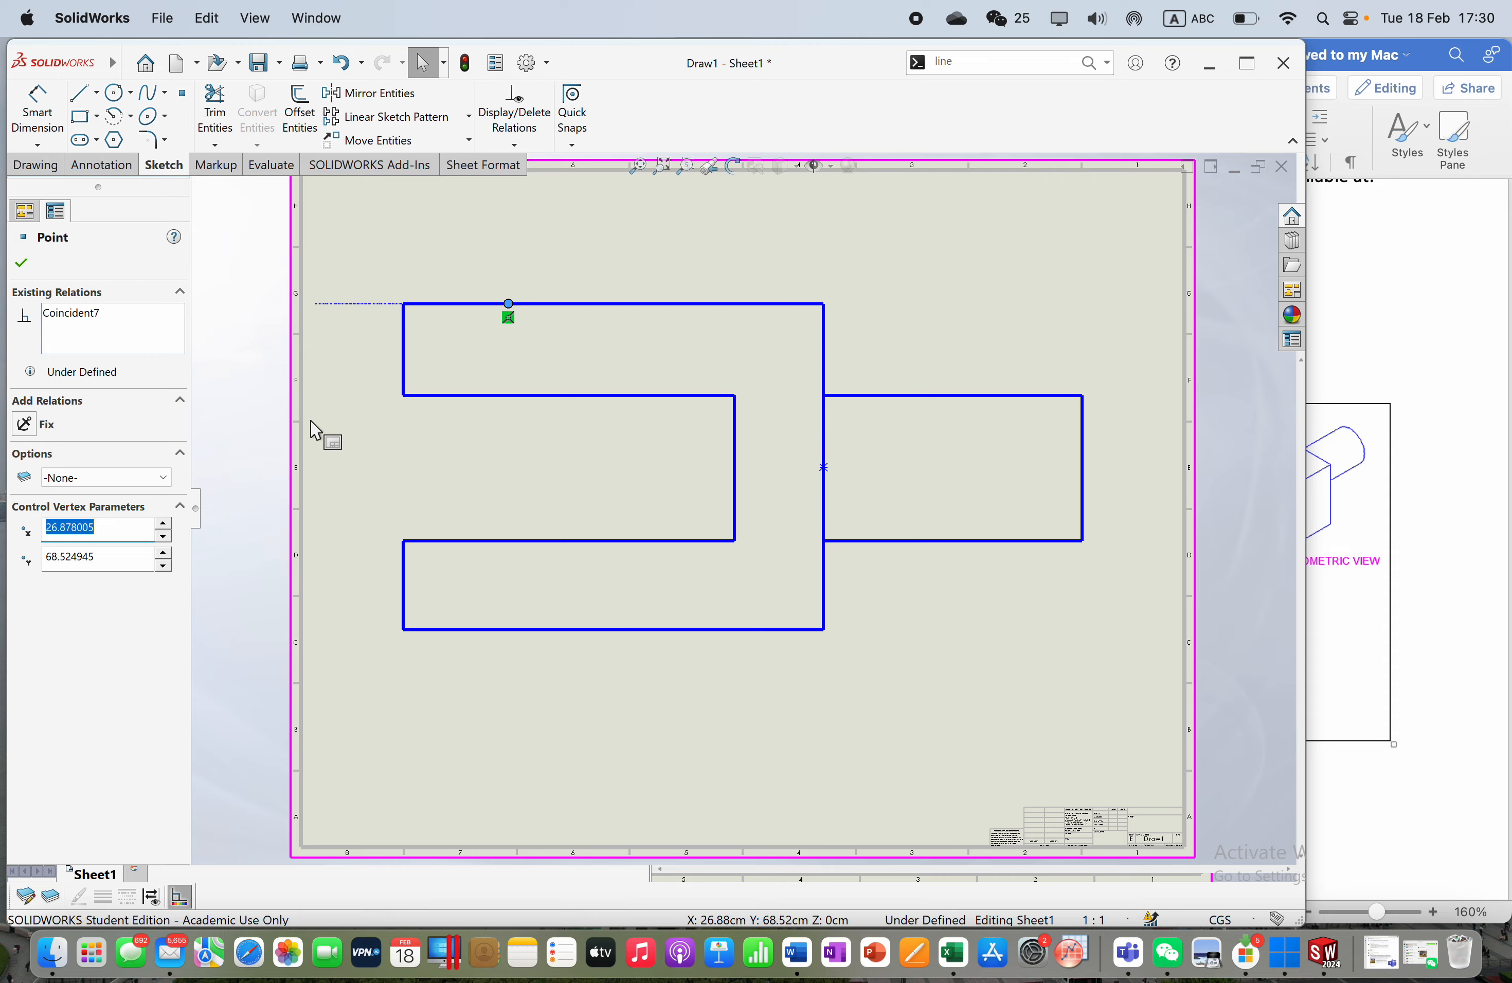
{"action": "type", "text": "36"}
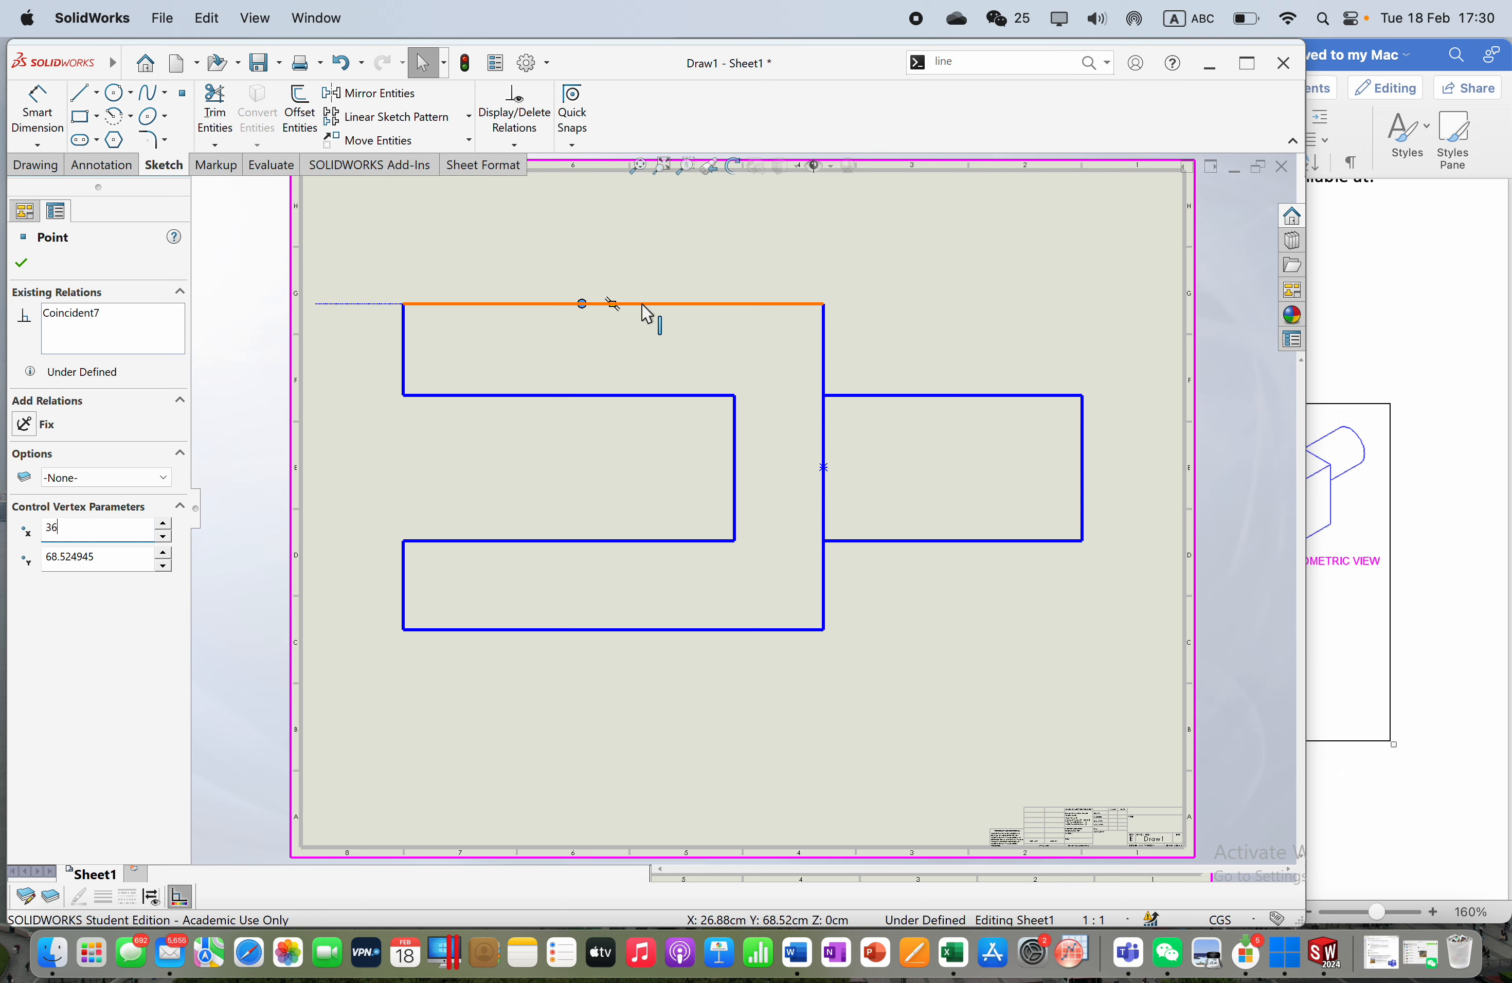
{"action": "left_click", "coordinate": [908, 277]}
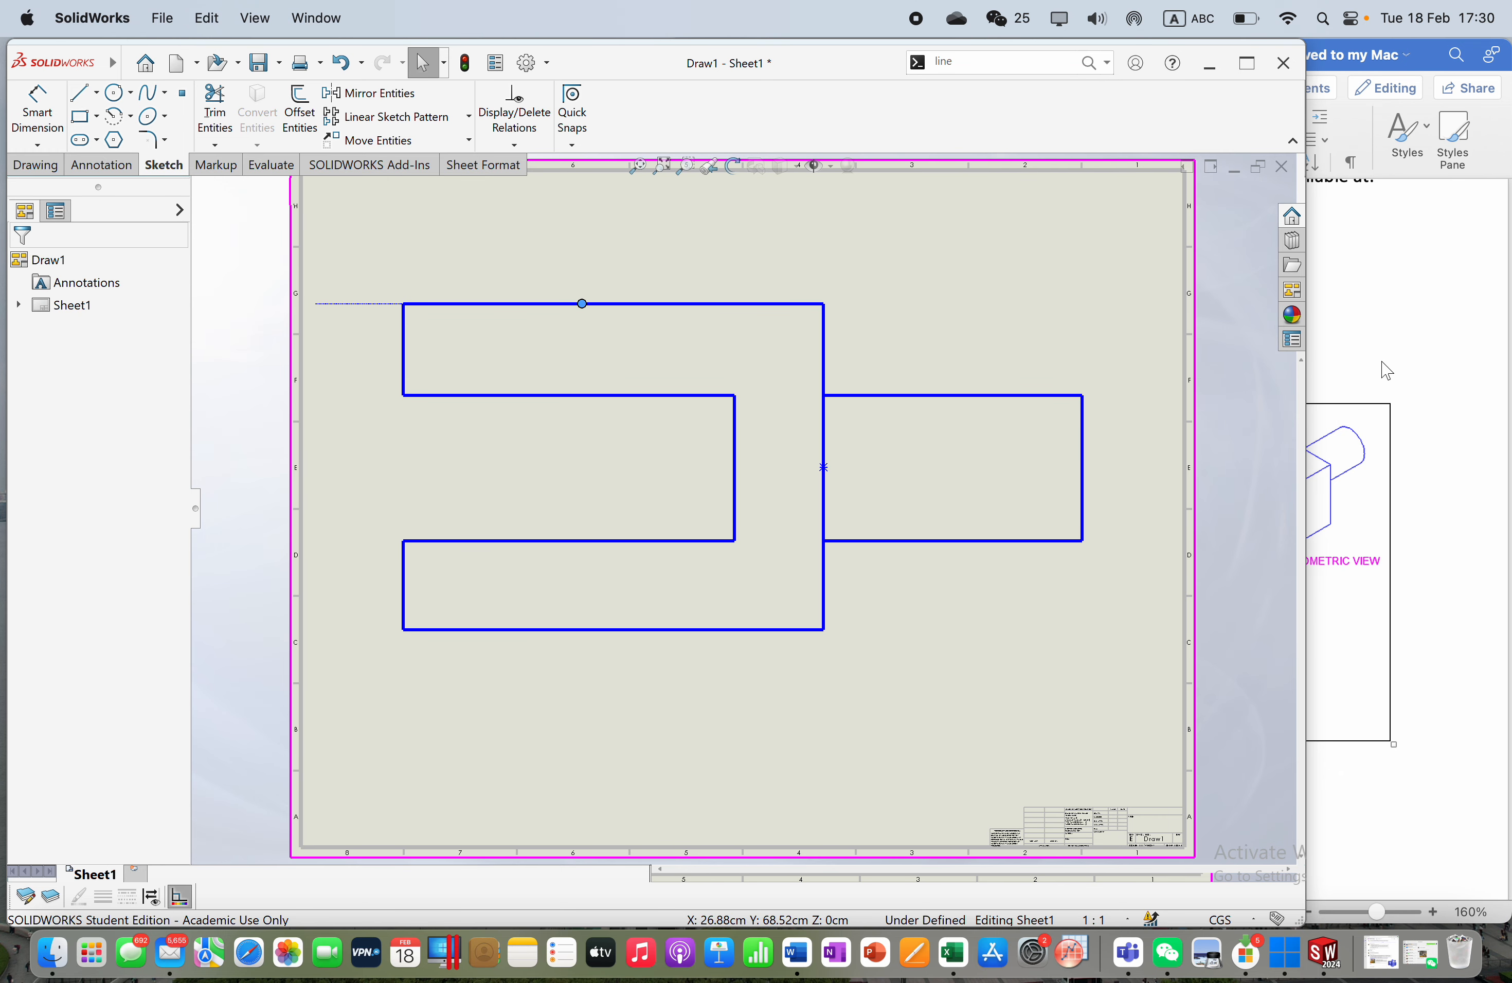
Step: Sketch a vertical line from the repositioned endpoint on the uppermost edge down to the lowest edge
{"action": "left_click", "coordinate": [80, 93]}
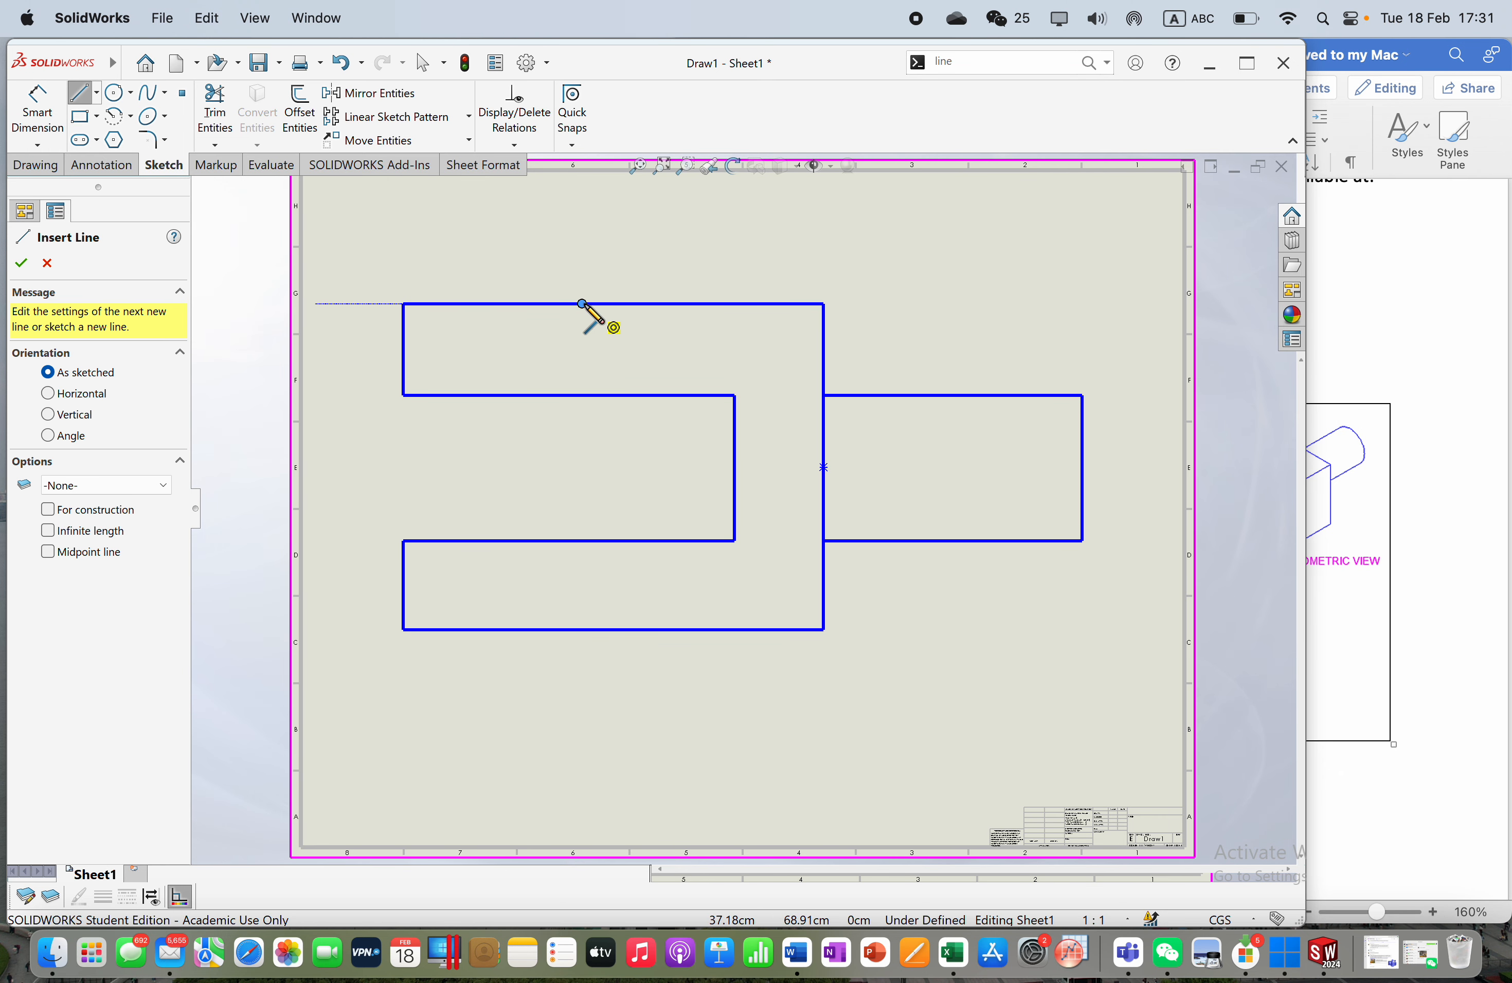
{"action": "left_click", "coordinate": [581, 304]}
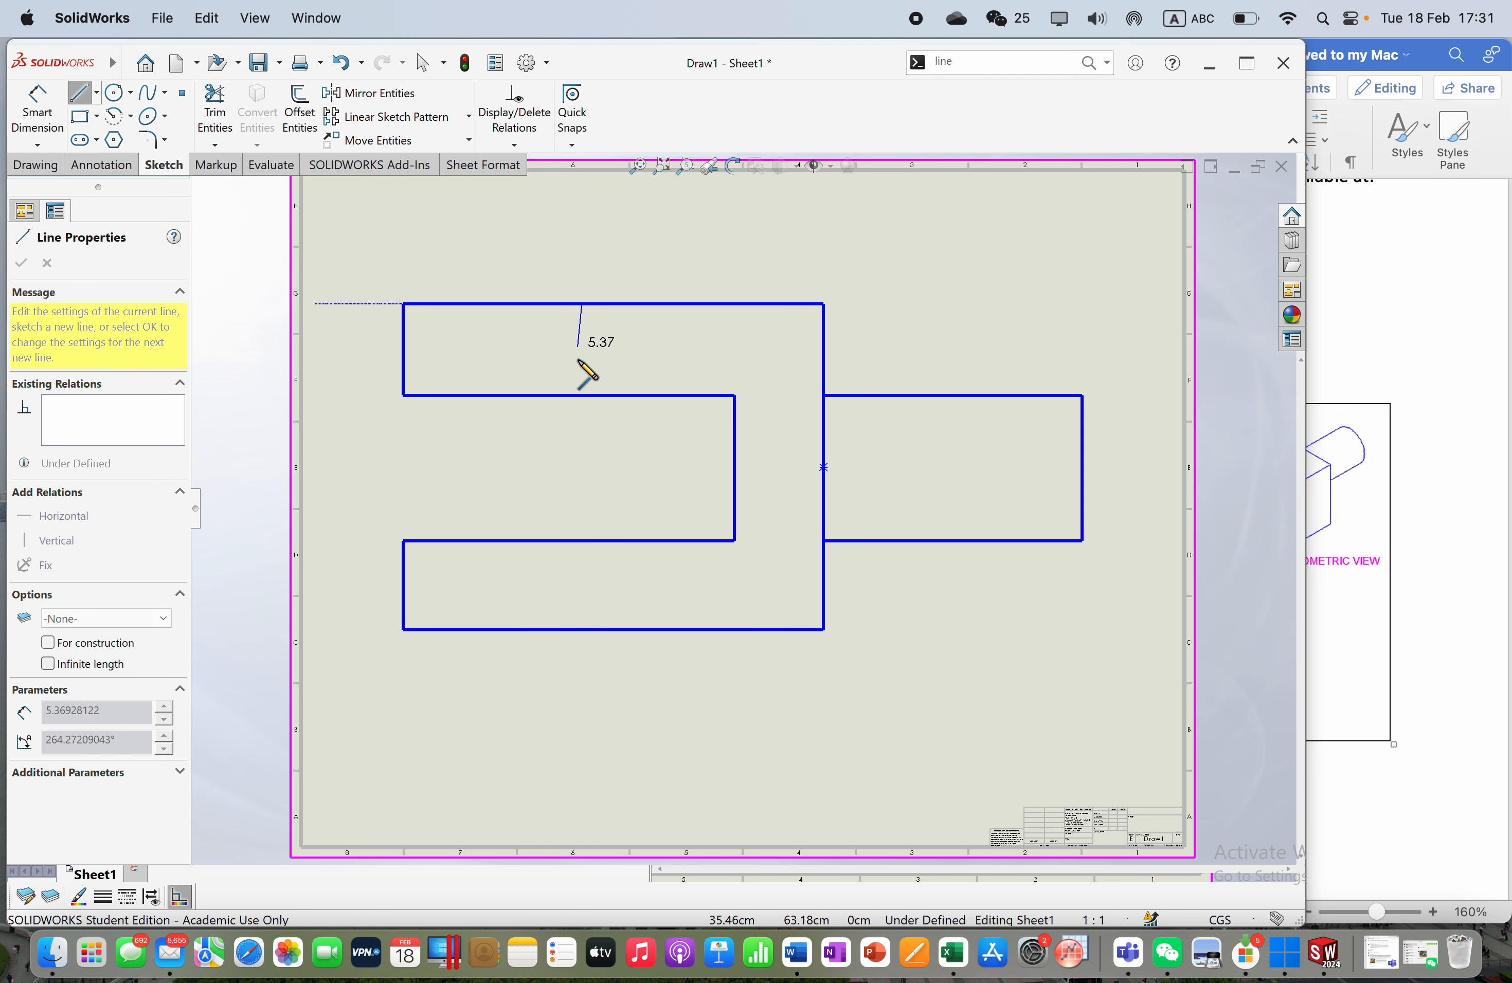
{"action": "left_click", "coordinate": [582, 630]}
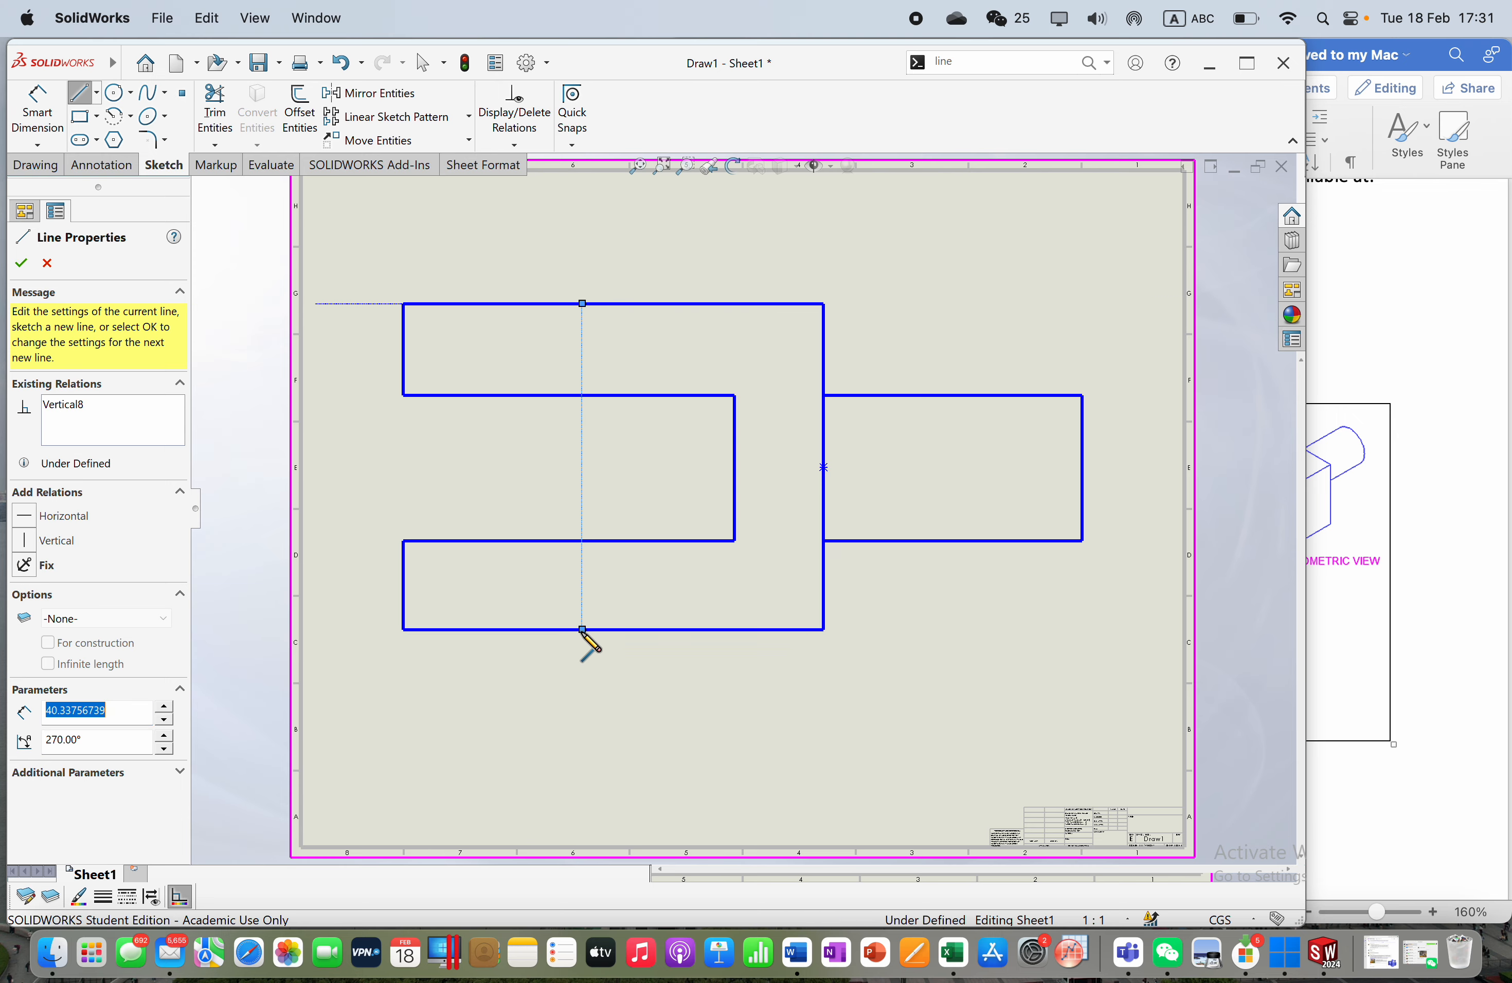
{"action": "key", "text": "Escape"}
Step: Consult the hole's diameter and position in the Word handbook figure, and return to the SOLIDWORKS drawing
{"action": "left_click", "coordinate": [1447, 418]}
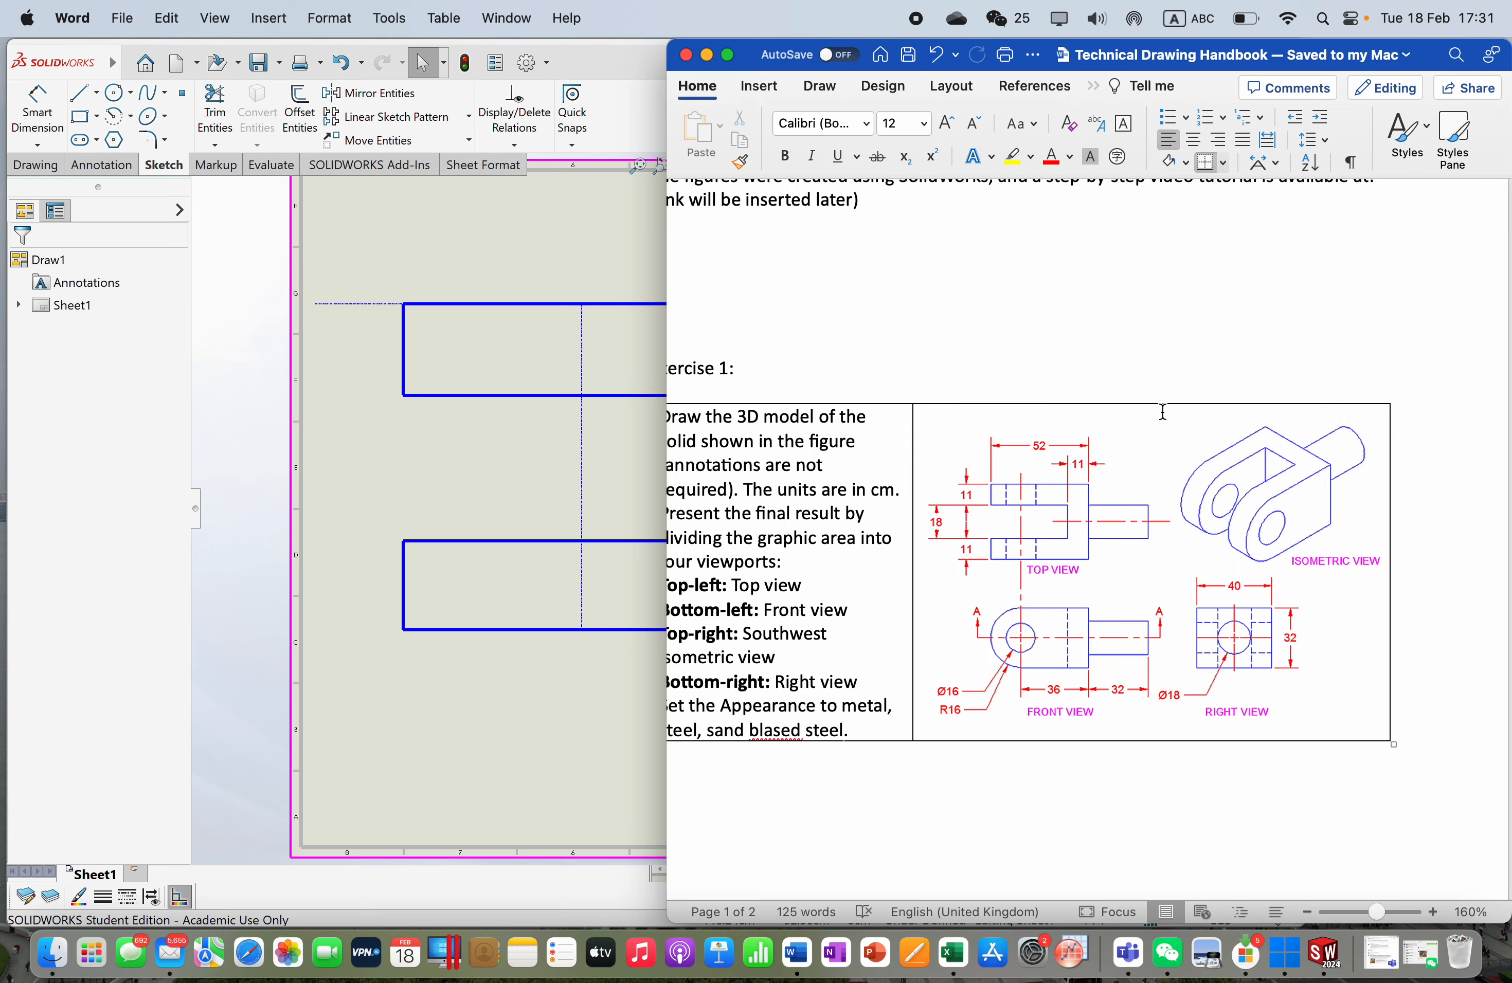
{"action": "left_click", "coordinate": [510, 248]}
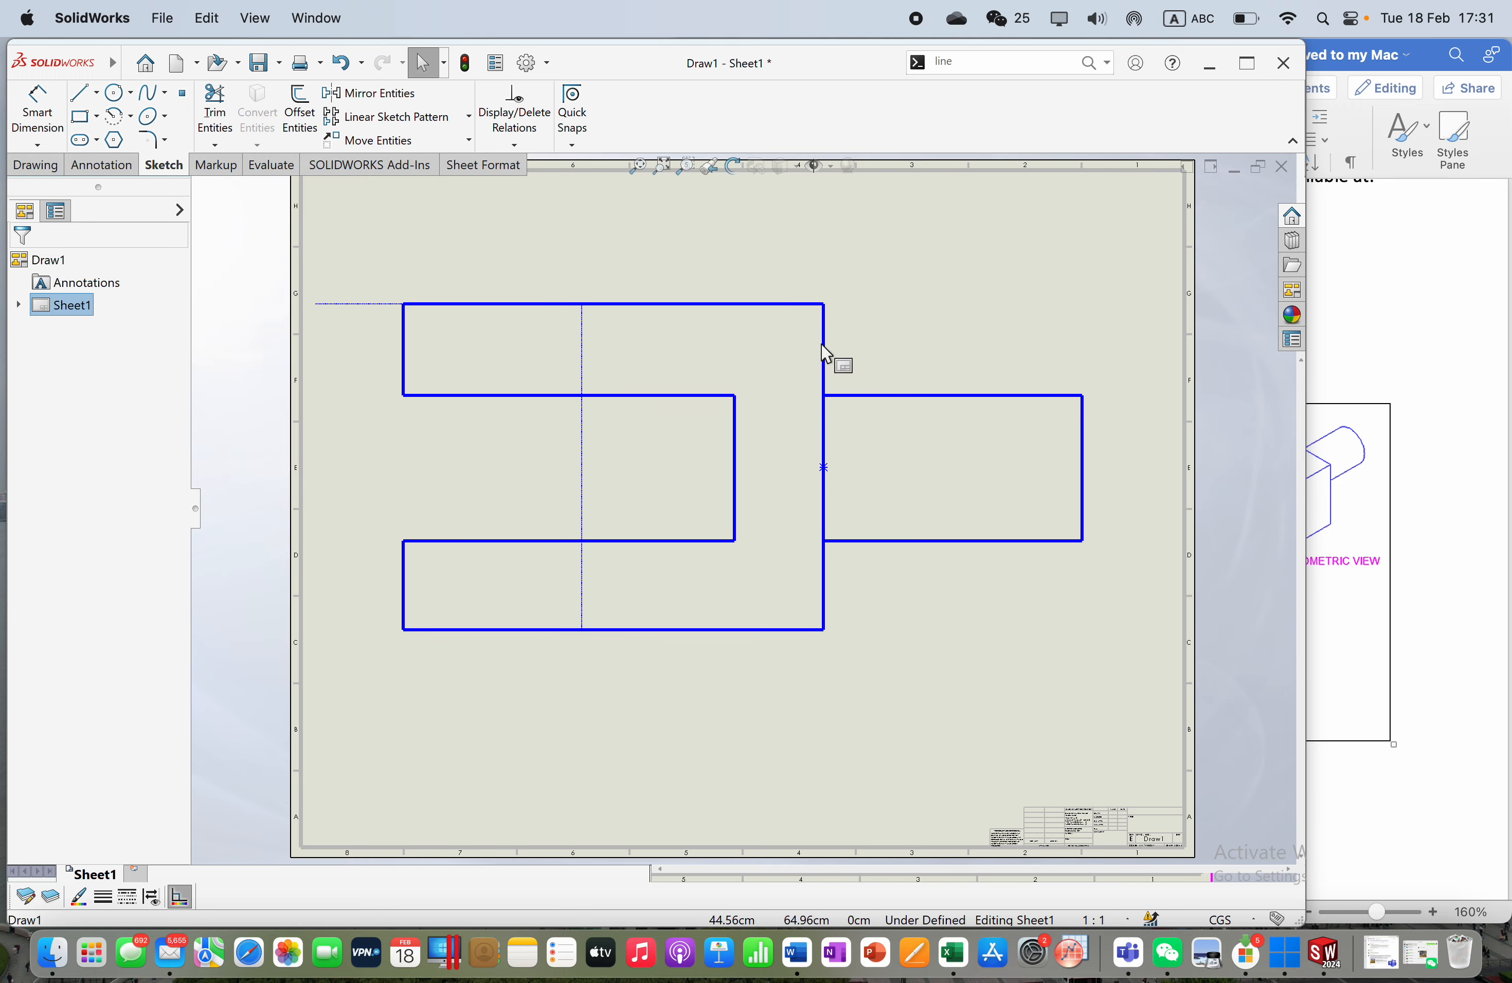
{"action": "left_click", "coordinate": [1333, 409]}
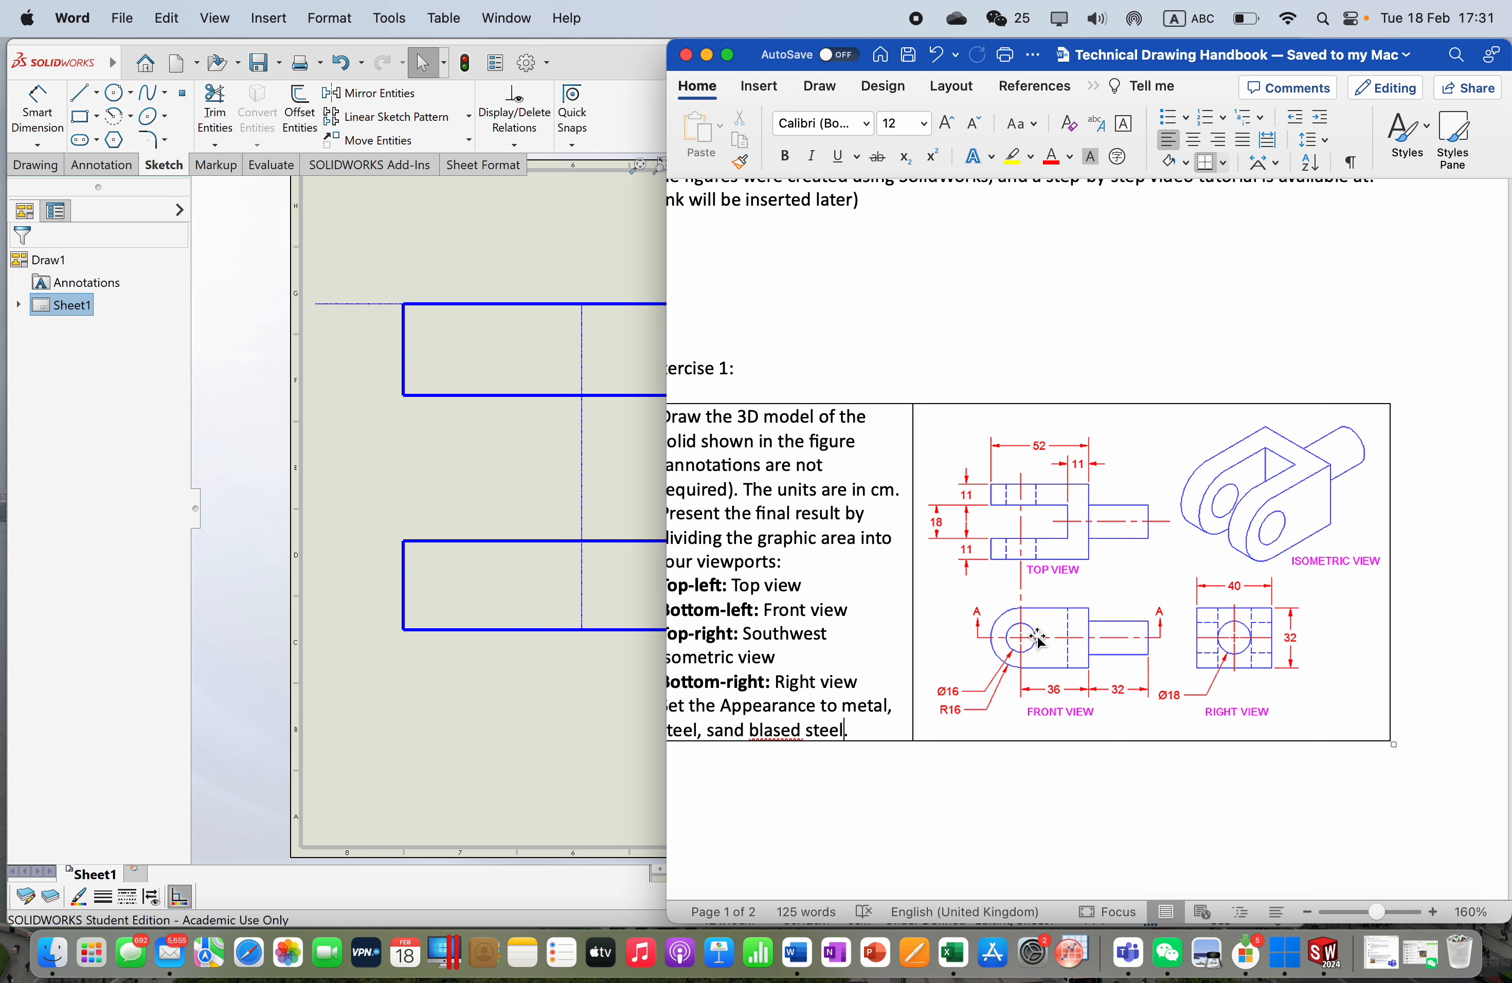
{"action": "left_click", "coordinate": [553, 476]}
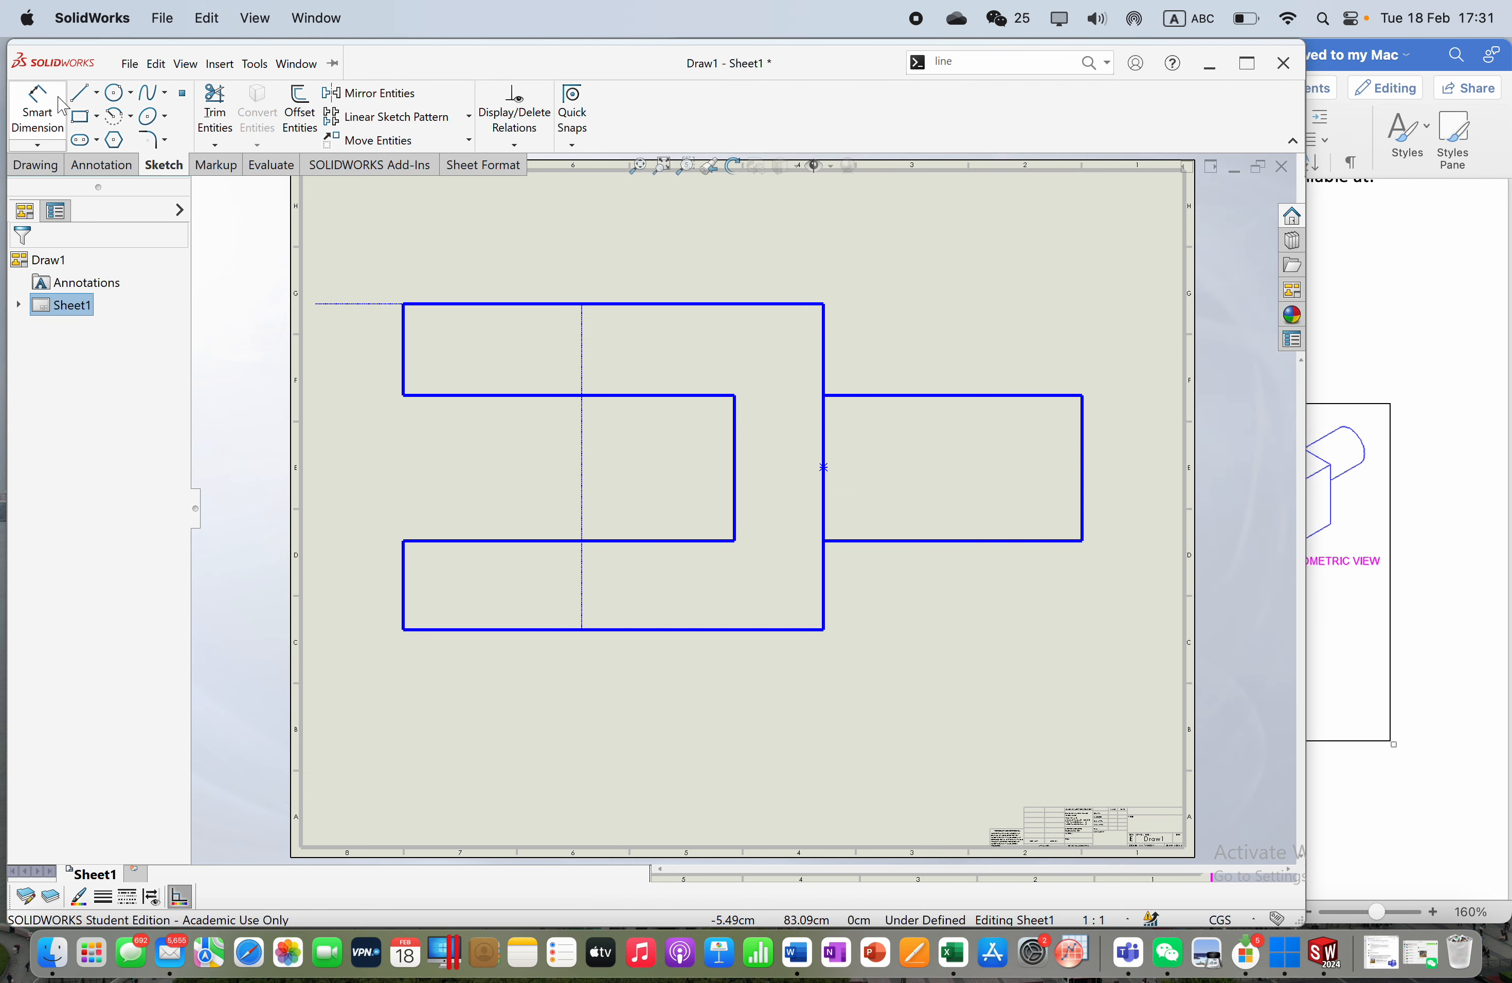
Step: Sketch a short line along the uppermost edge from the vertical hole line's upper end toward the right corner
{"action": "left_click", "coordinate": [84, 95]}
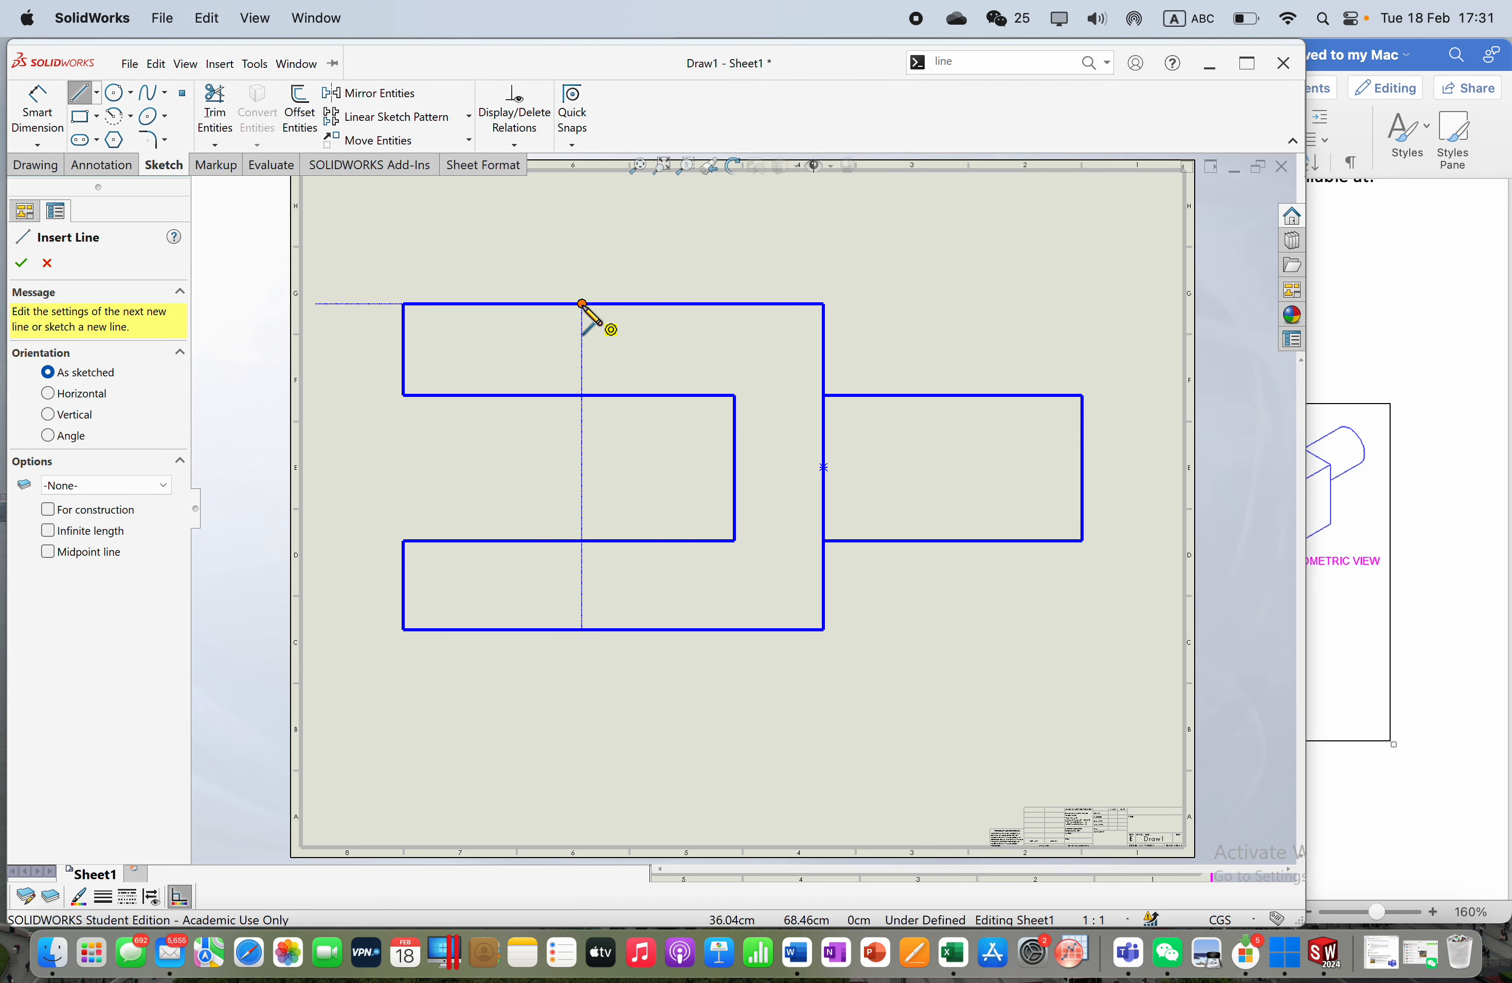
{"action": "left_click", "coordinate": [614, 305]}
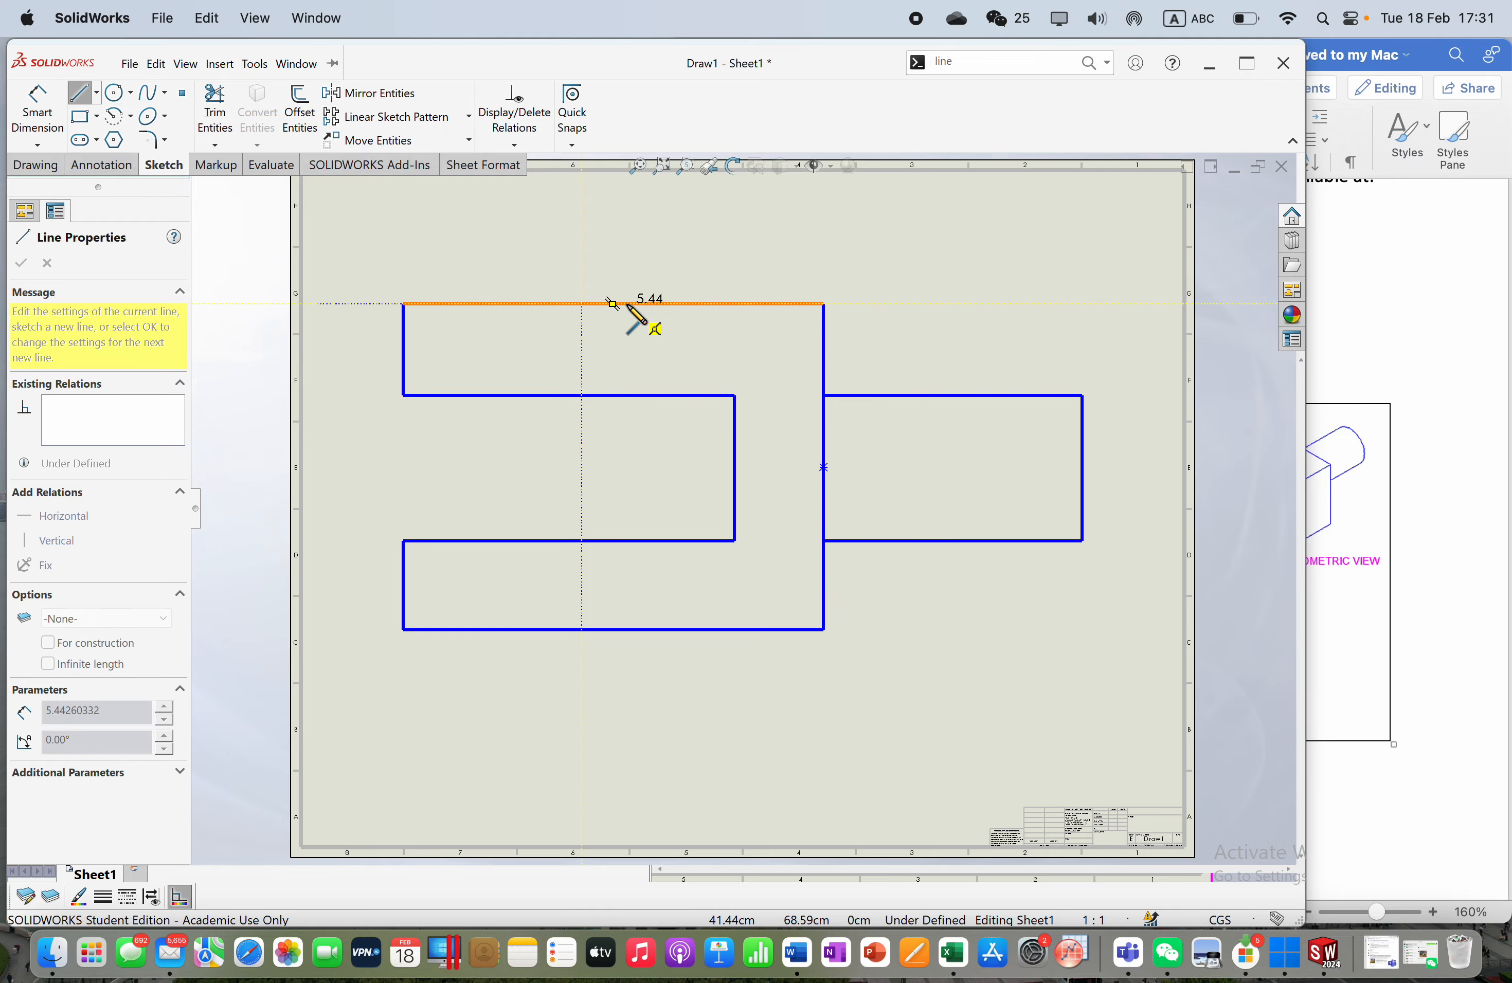
{"action": "left_click", "coordinate": [635, 304]}
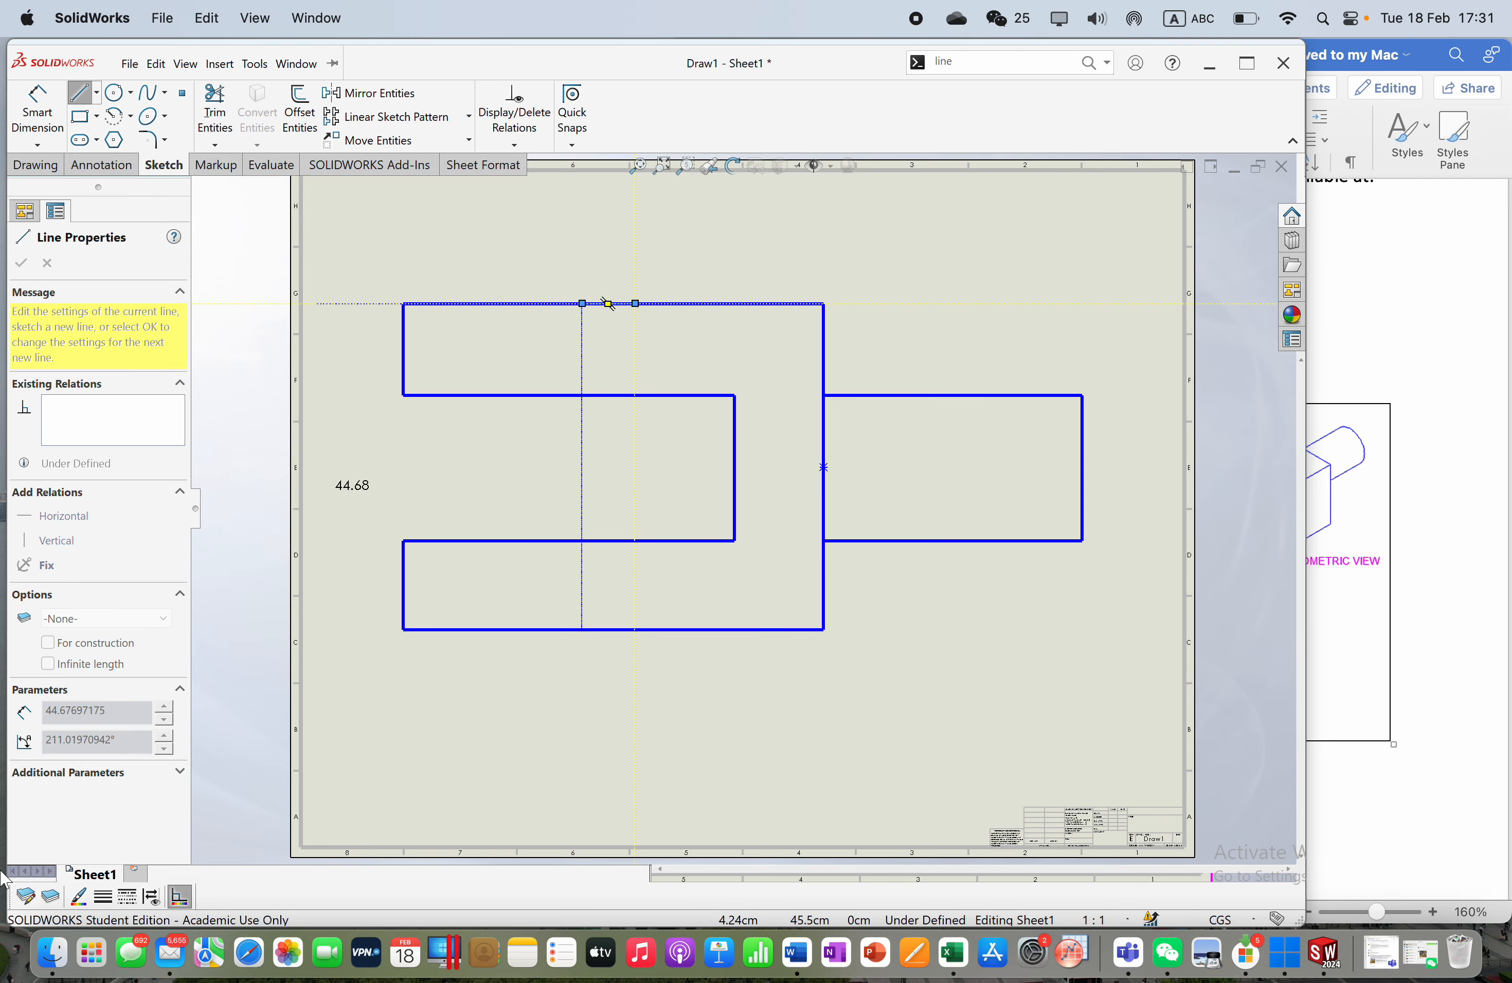
{"action": "key", "text": "Escape"}
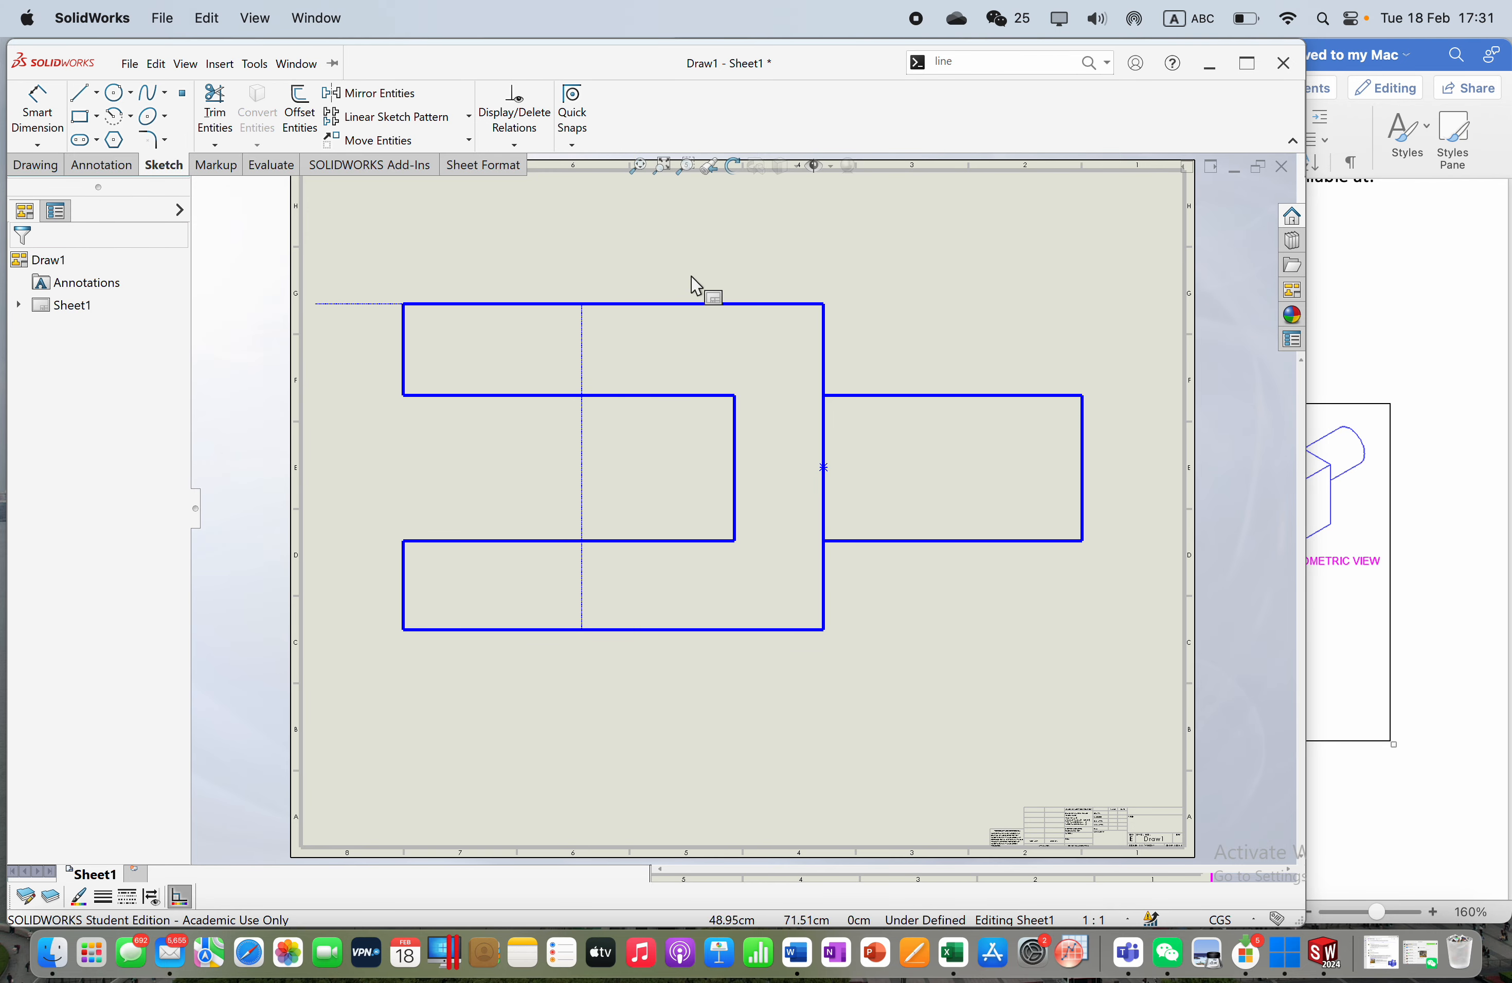
Step: Inspect the short line overlapping the uppermost edge, checking the edge's properties and the X coordinates of the line's two endpoints
{"action": "left_click", "coordinate": [609, 304]}
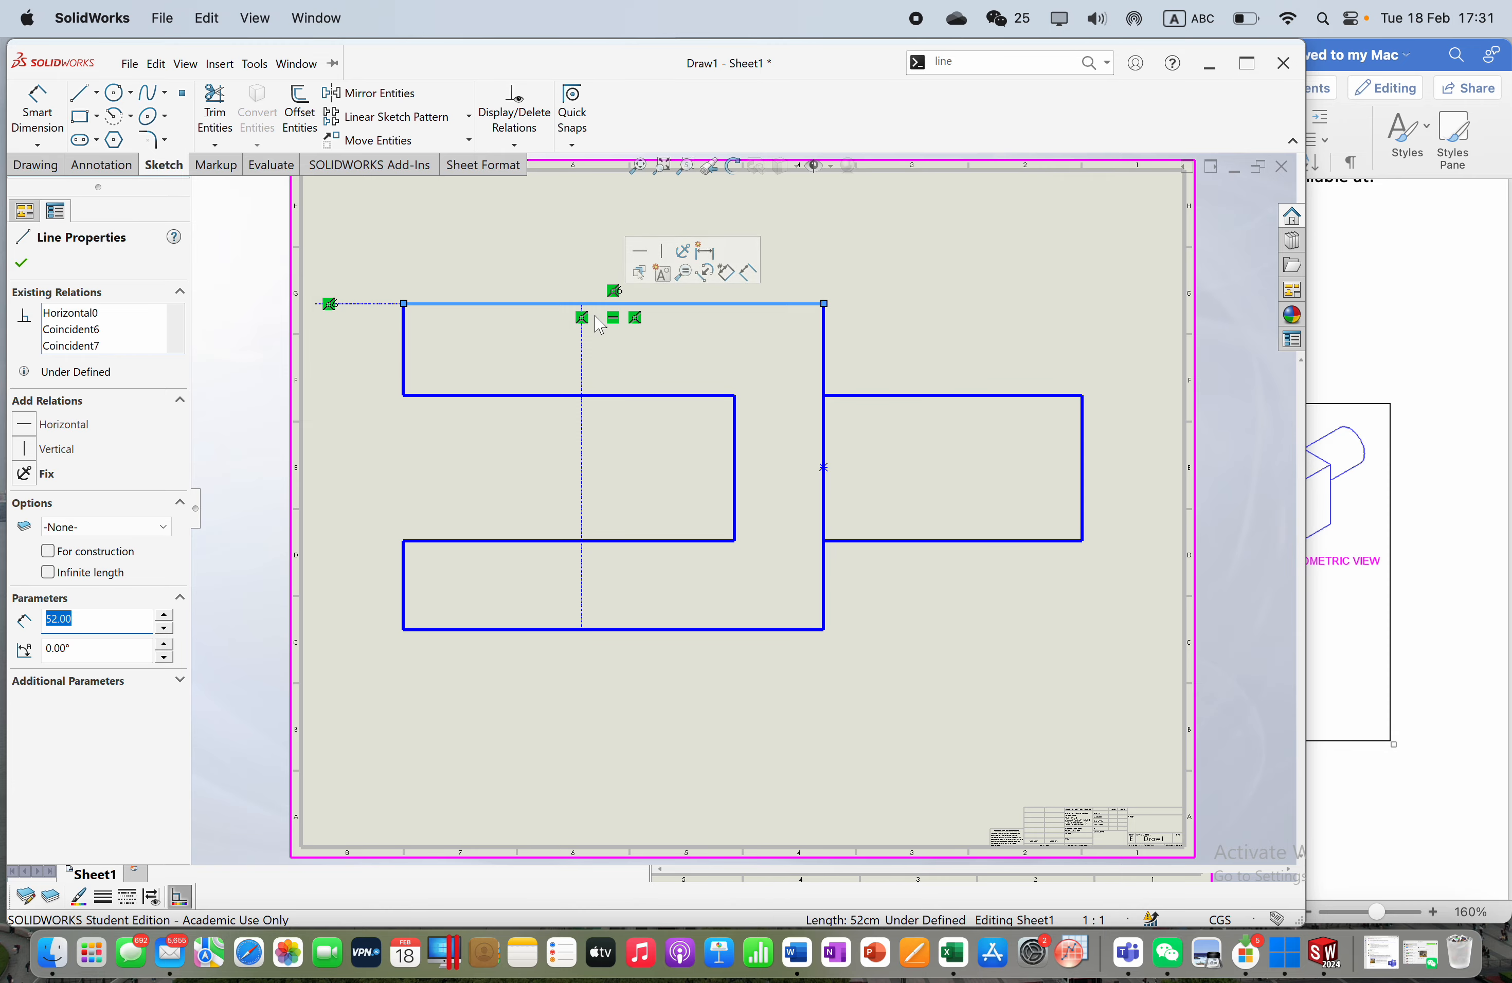
{"action": "key", "text": "Escape"}
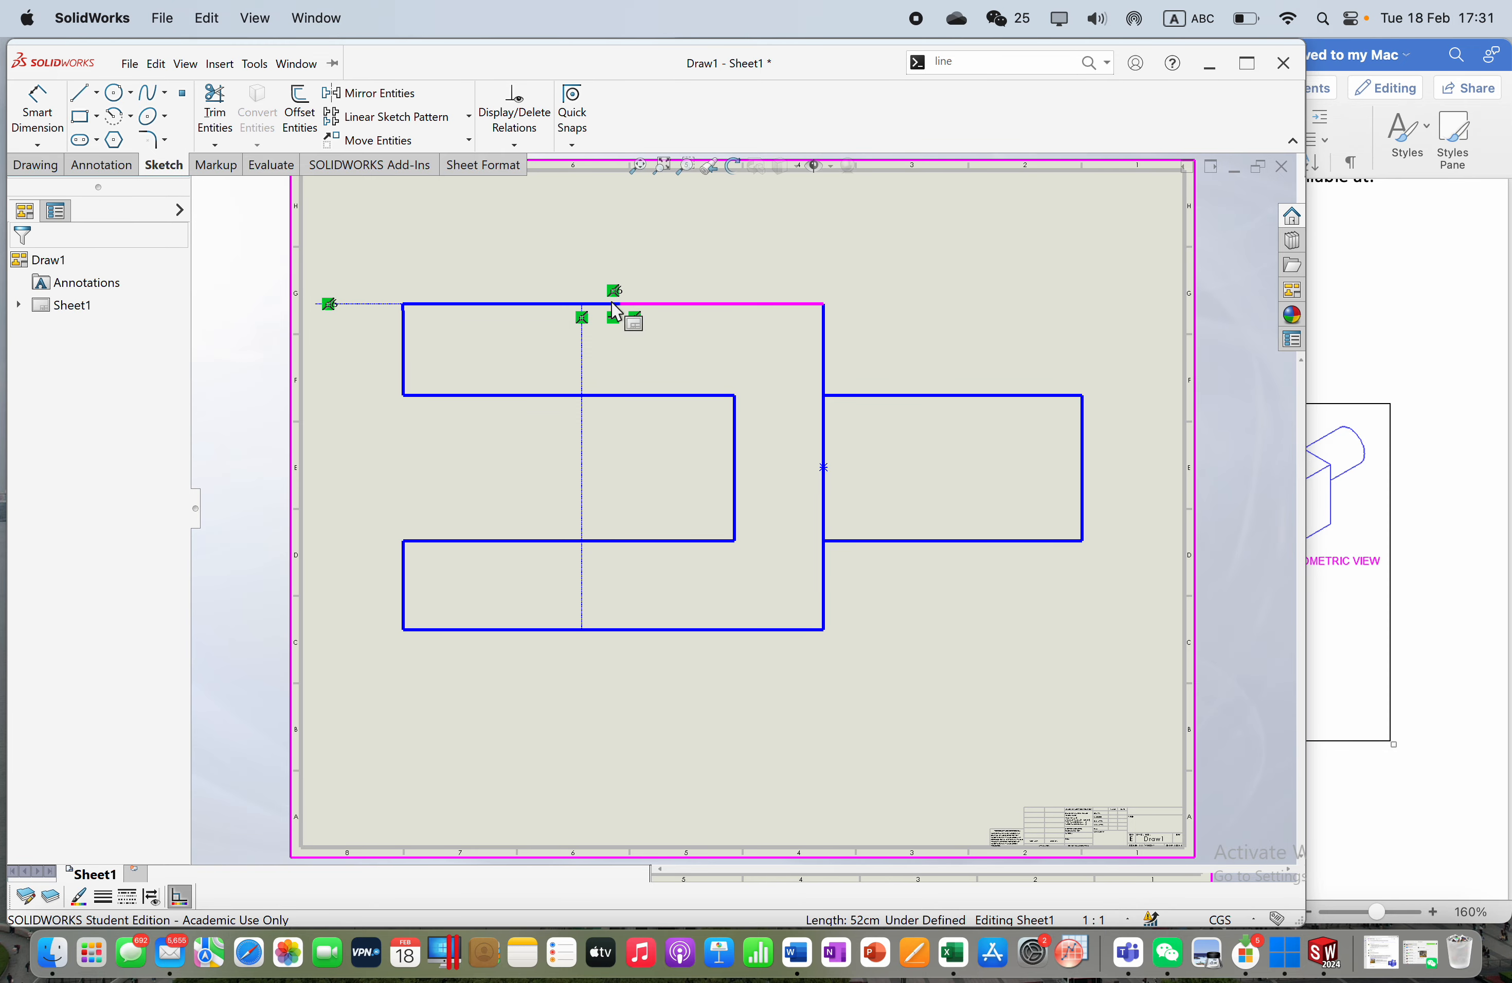
{"action": "left_click", "coordinate": [635, 304]}
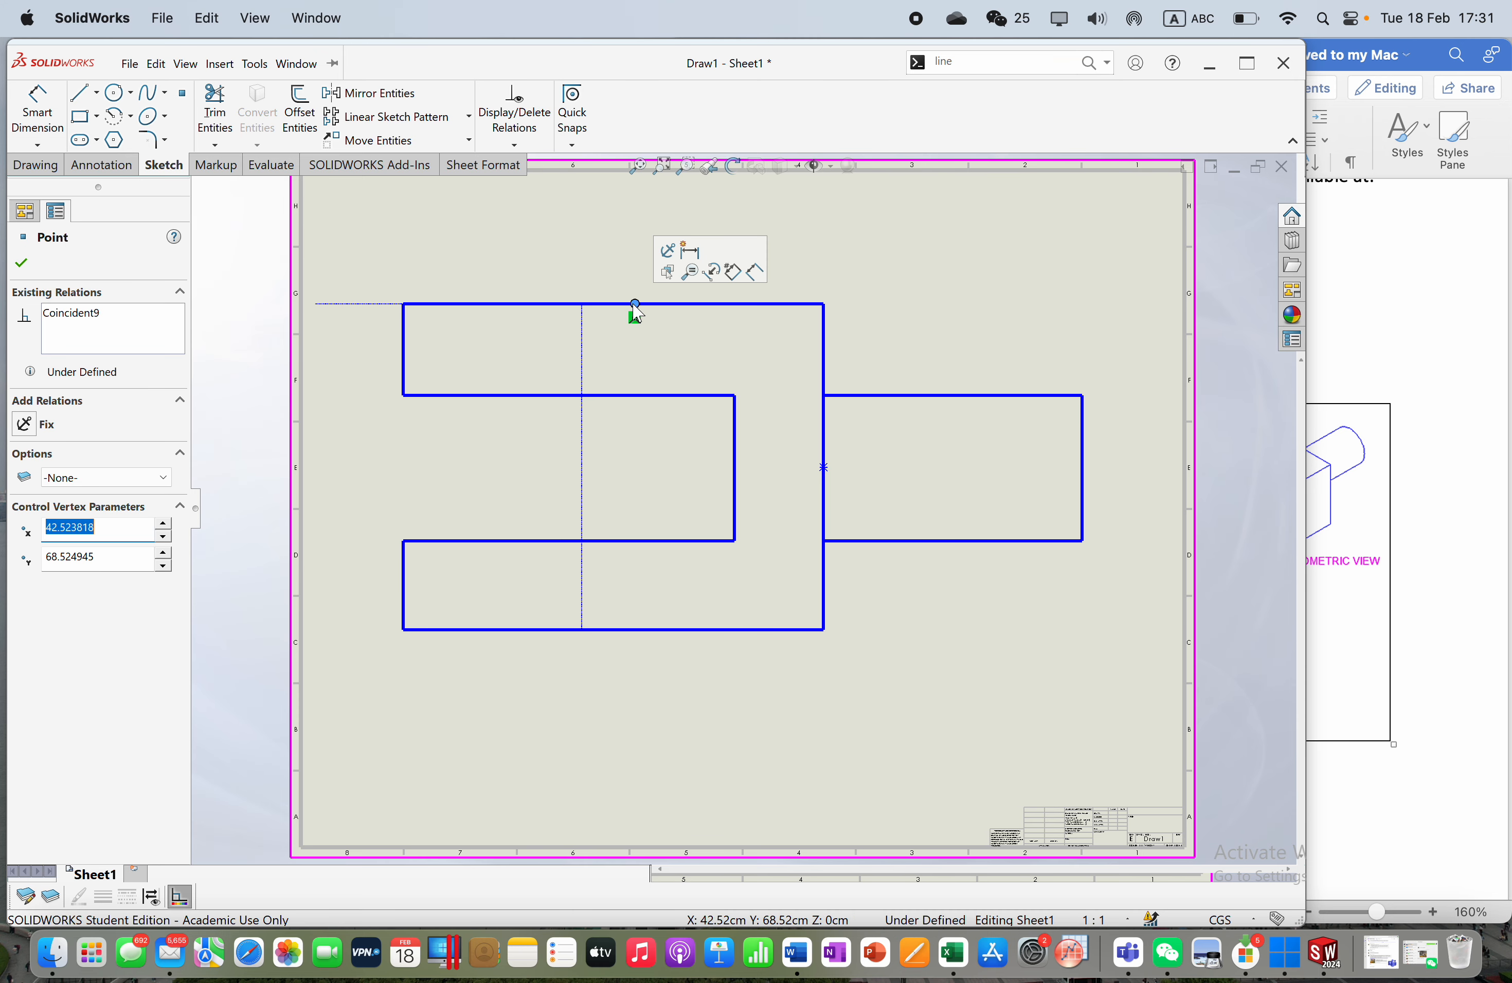
{"action": "left_click", "coordinate": [581, 305]}
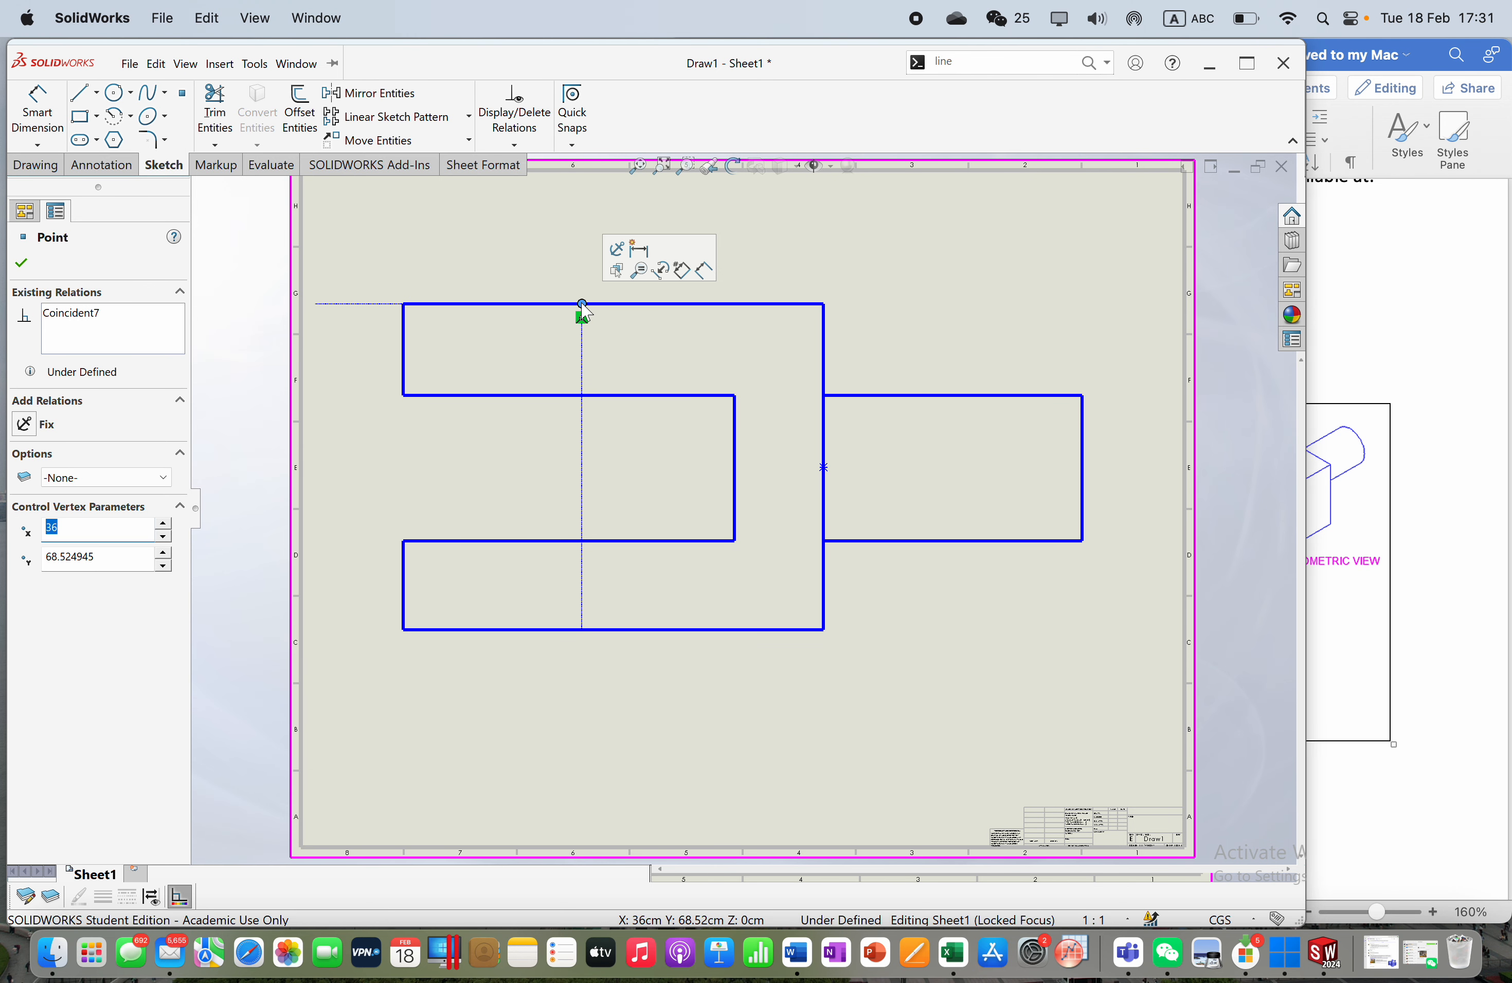
{"action": "left_click", "coordinate": [635, 304]}
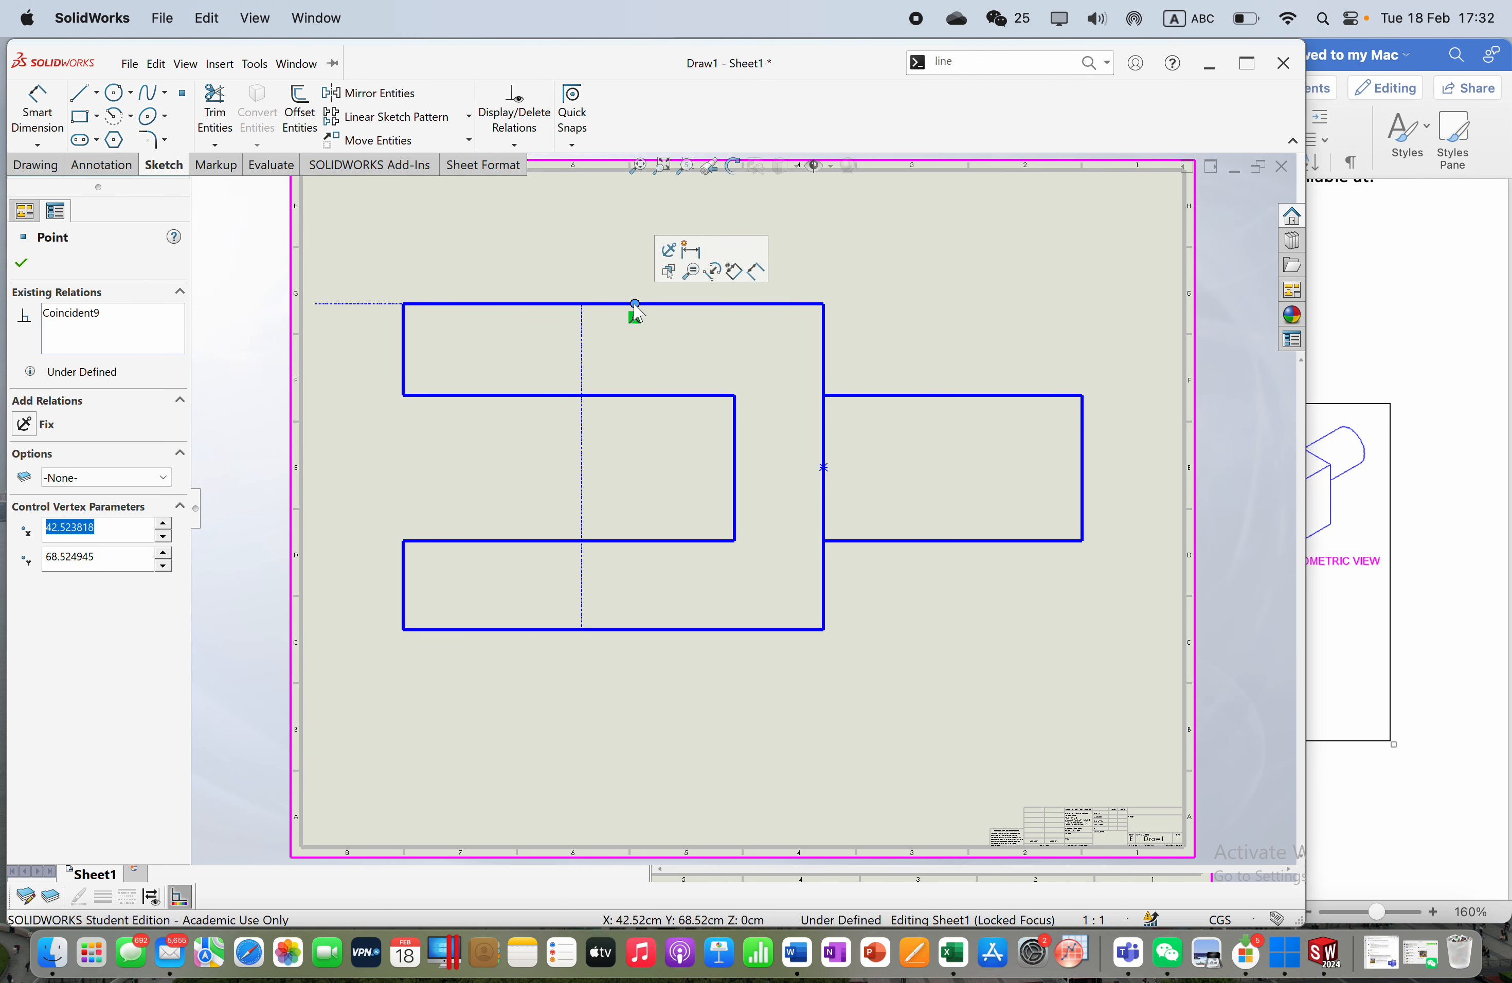
{"action": "left_click", "coordinate": [613, 304]}
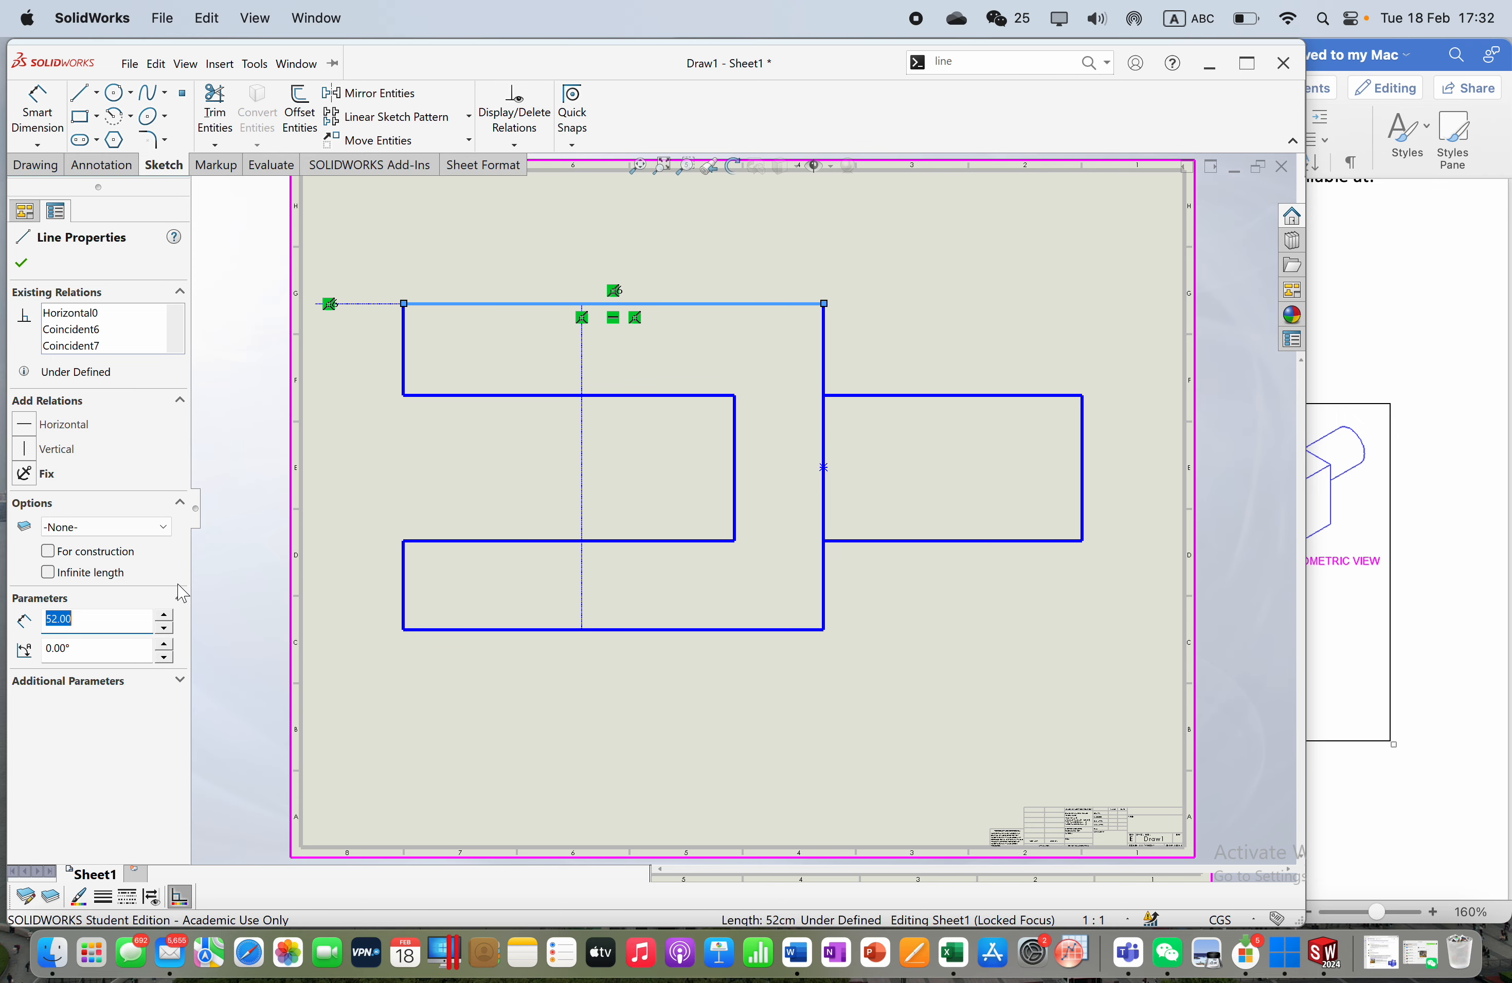
{"action": "left_click", "coordinate": [641, 423]}
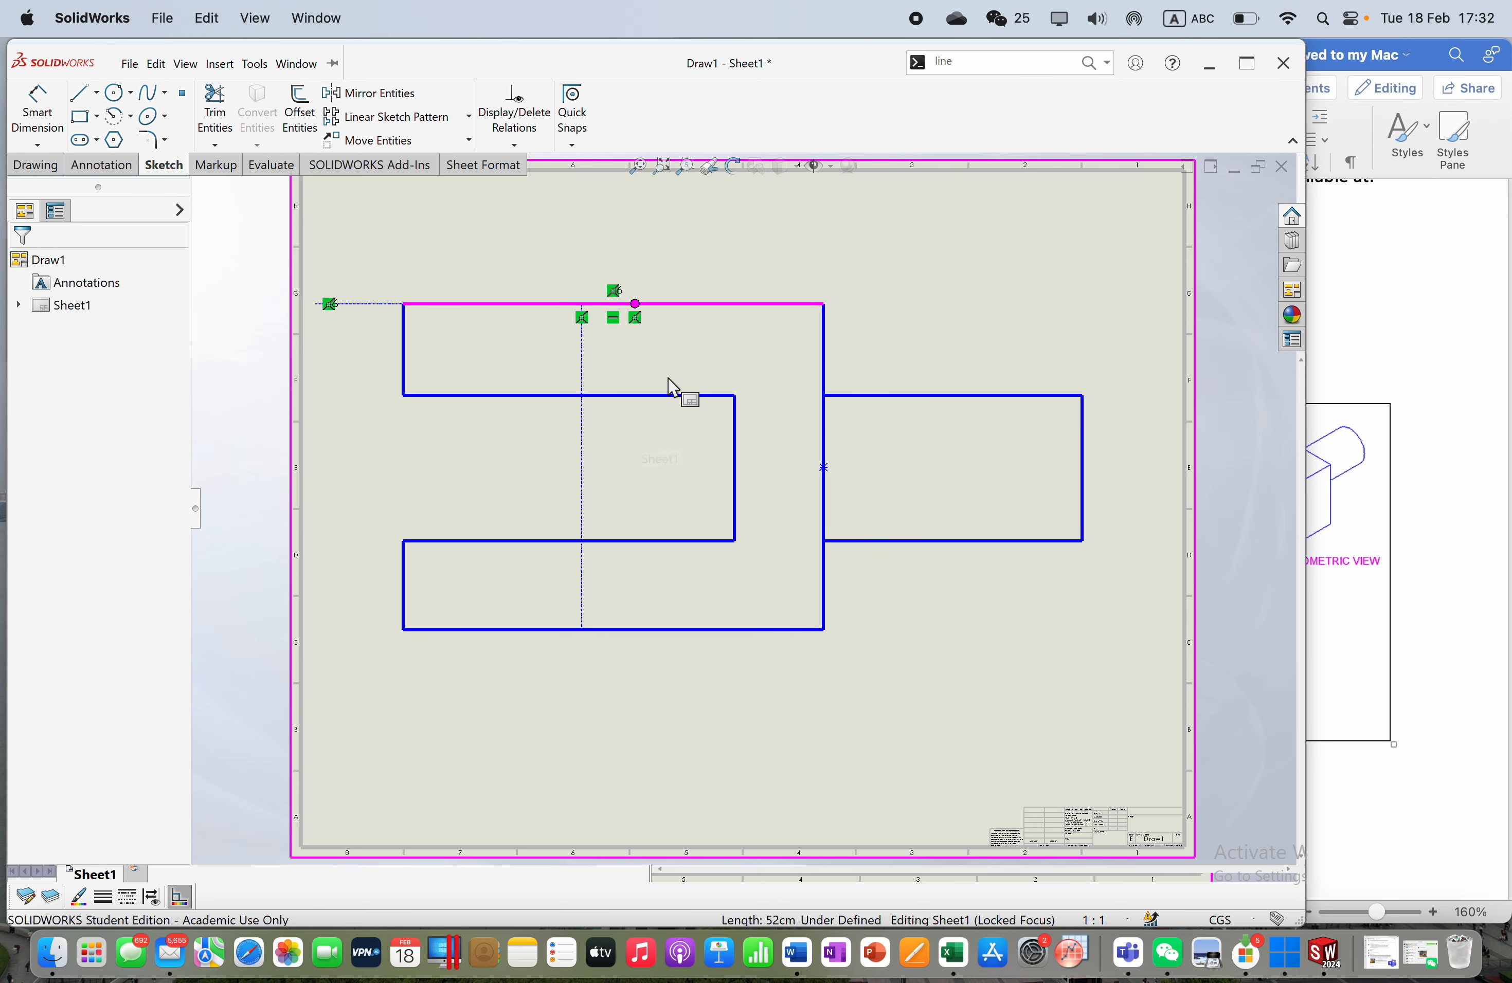
{"action": "left_click", "coordinate": [645, 328]}
{"action": "left_click", "coordinate": [635, 304]}
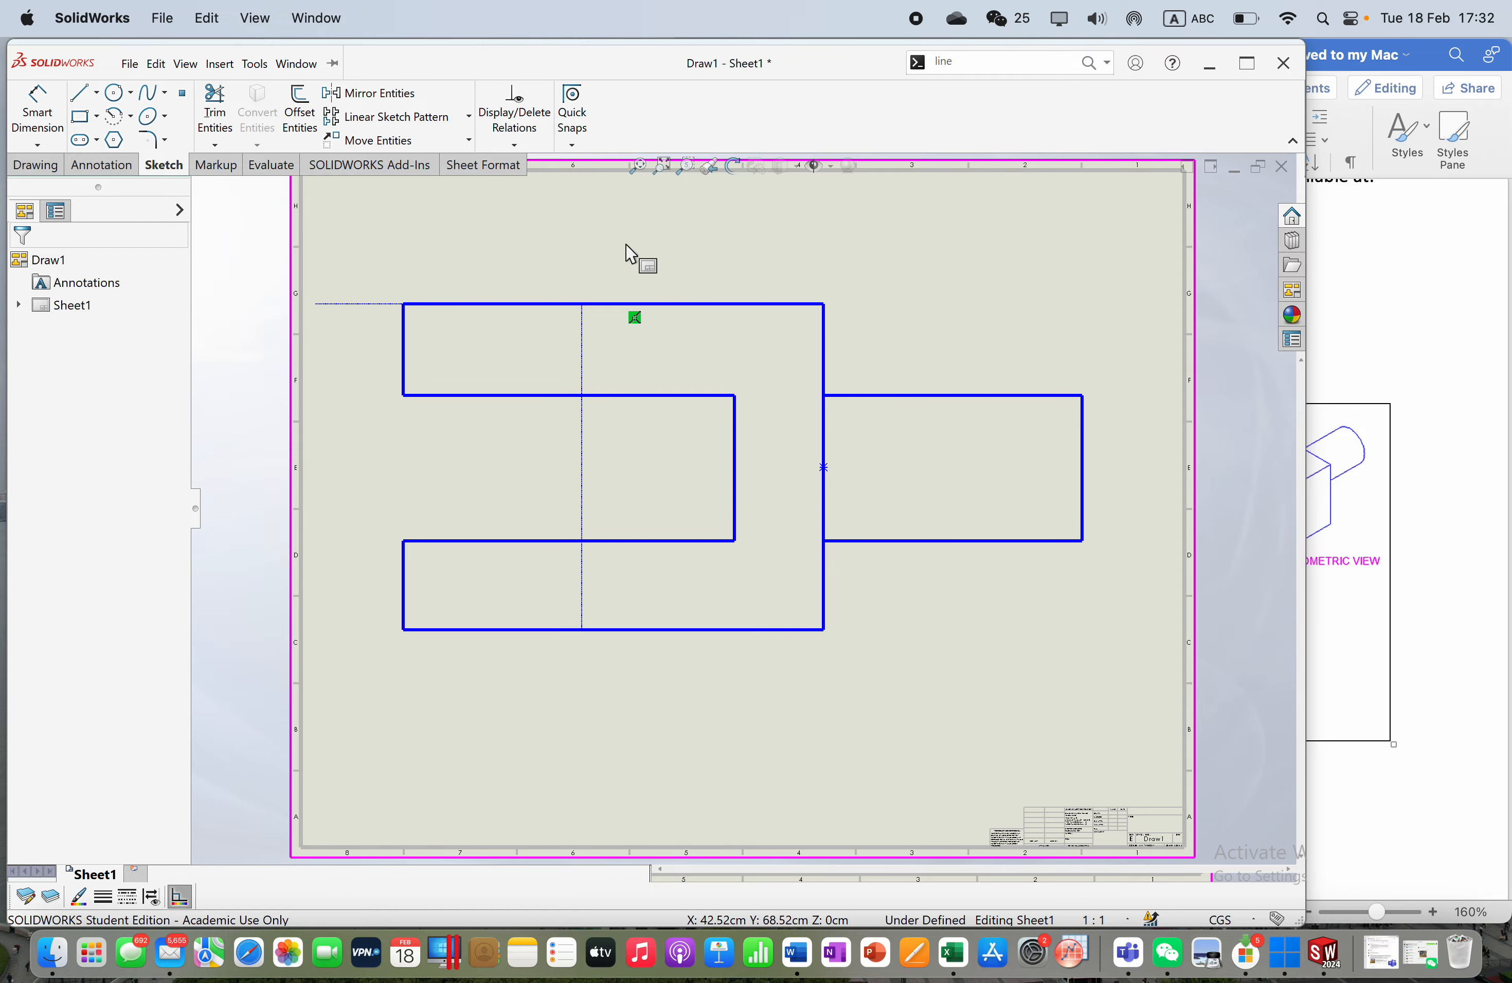
Step: Sketch a horizontal line from the vertical hole line's midpoint toward the slot's closed end and set its length to 8 cm
{"action": "left_click", "coordinate": [82, 93]}
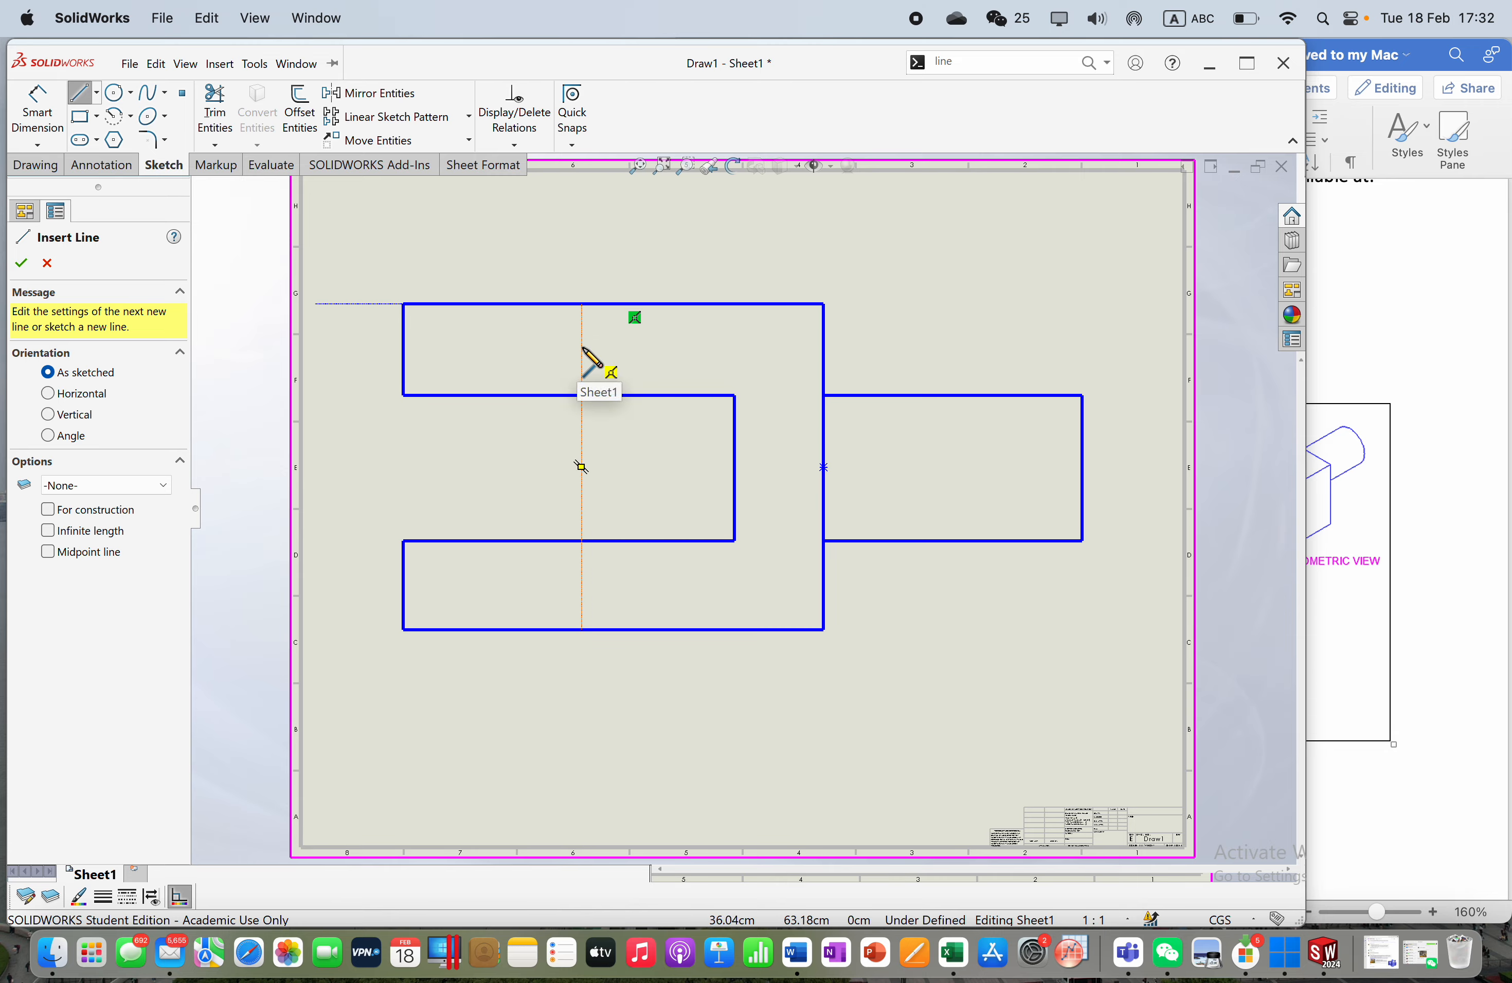
{"action": "left_click", "coordinate": [582, 466]}
{"action": "left_click", "coordinate": [639, 467]}
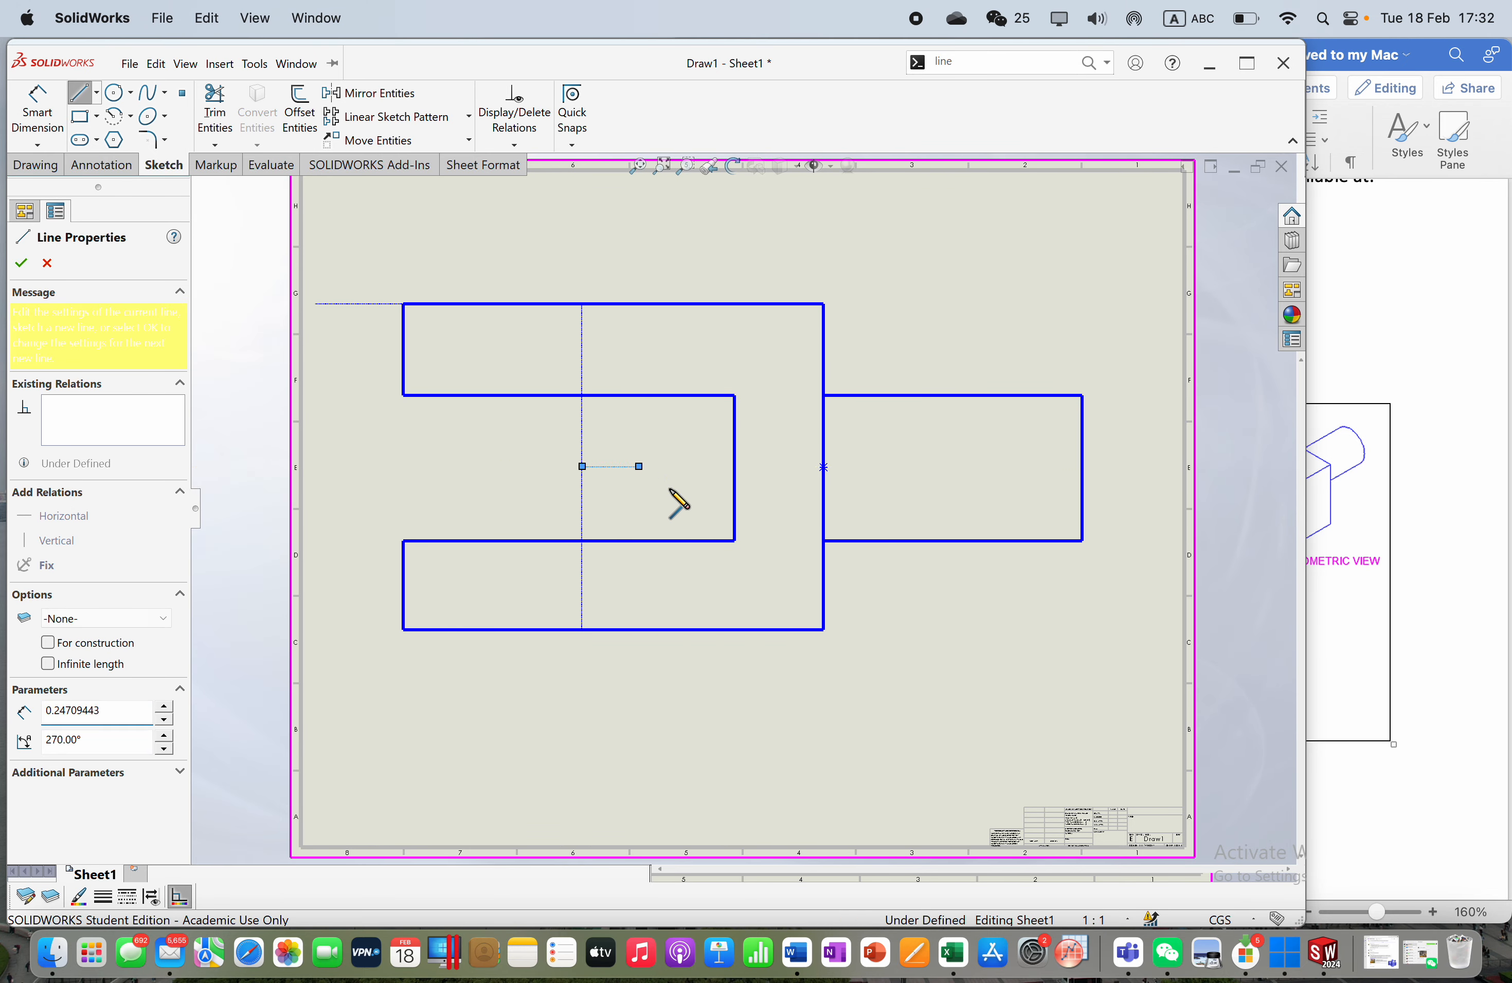
{"action": "key", "text": "Escape"}
{"action": "left_click", "coordinate": [609, 467]}
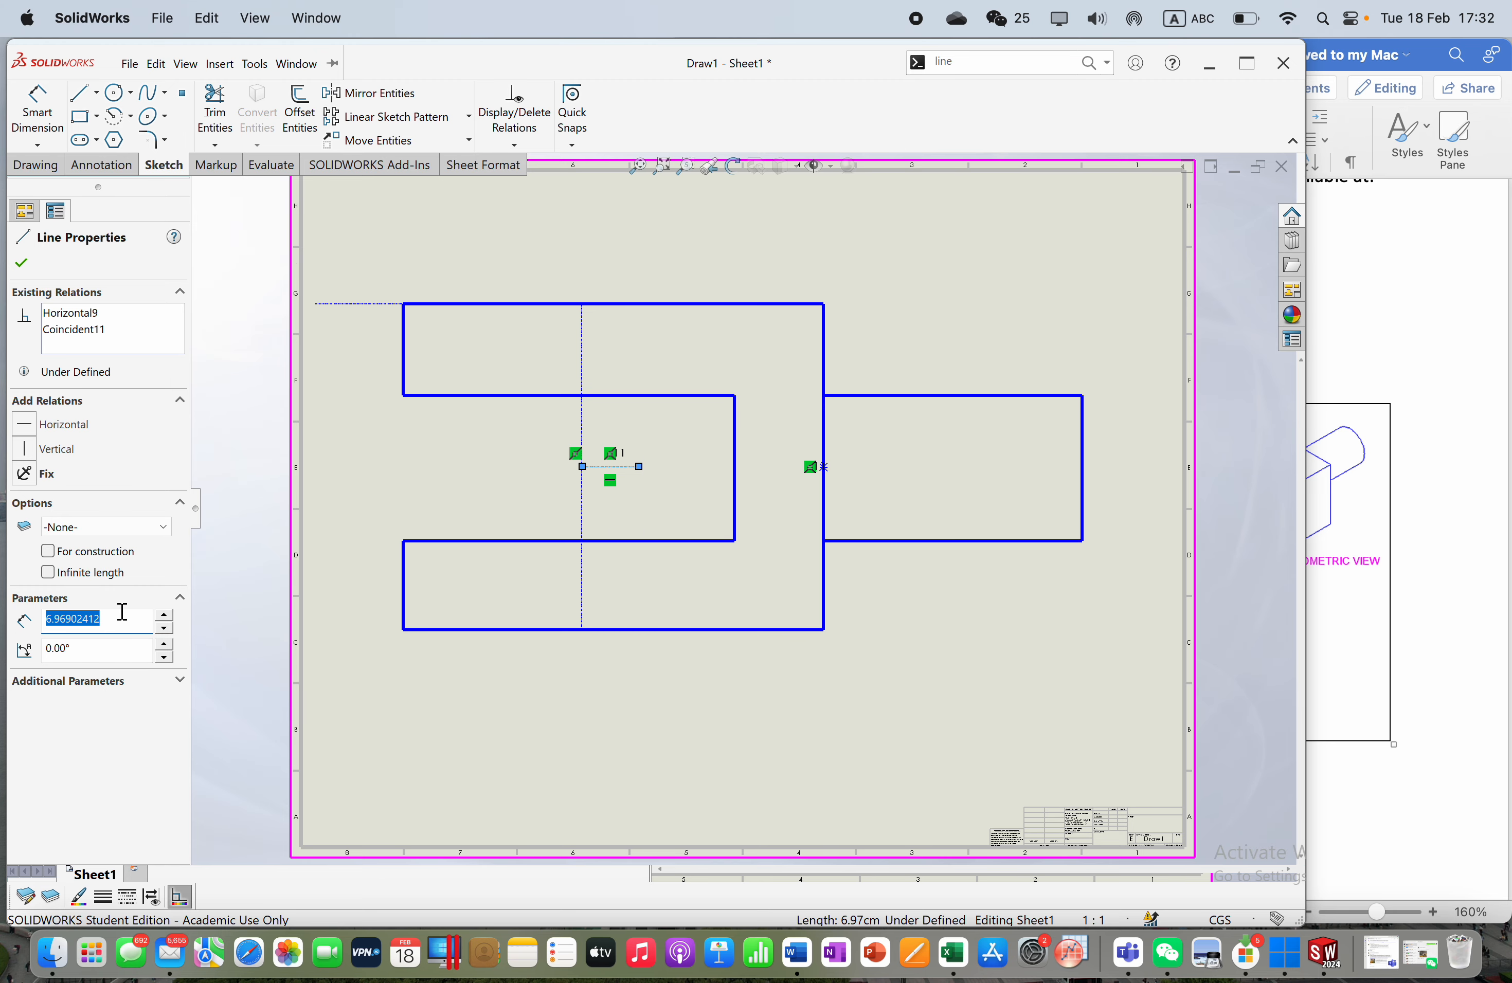
{"action": "type", "text": "8"}
{"action": "key", "text": "Return"}
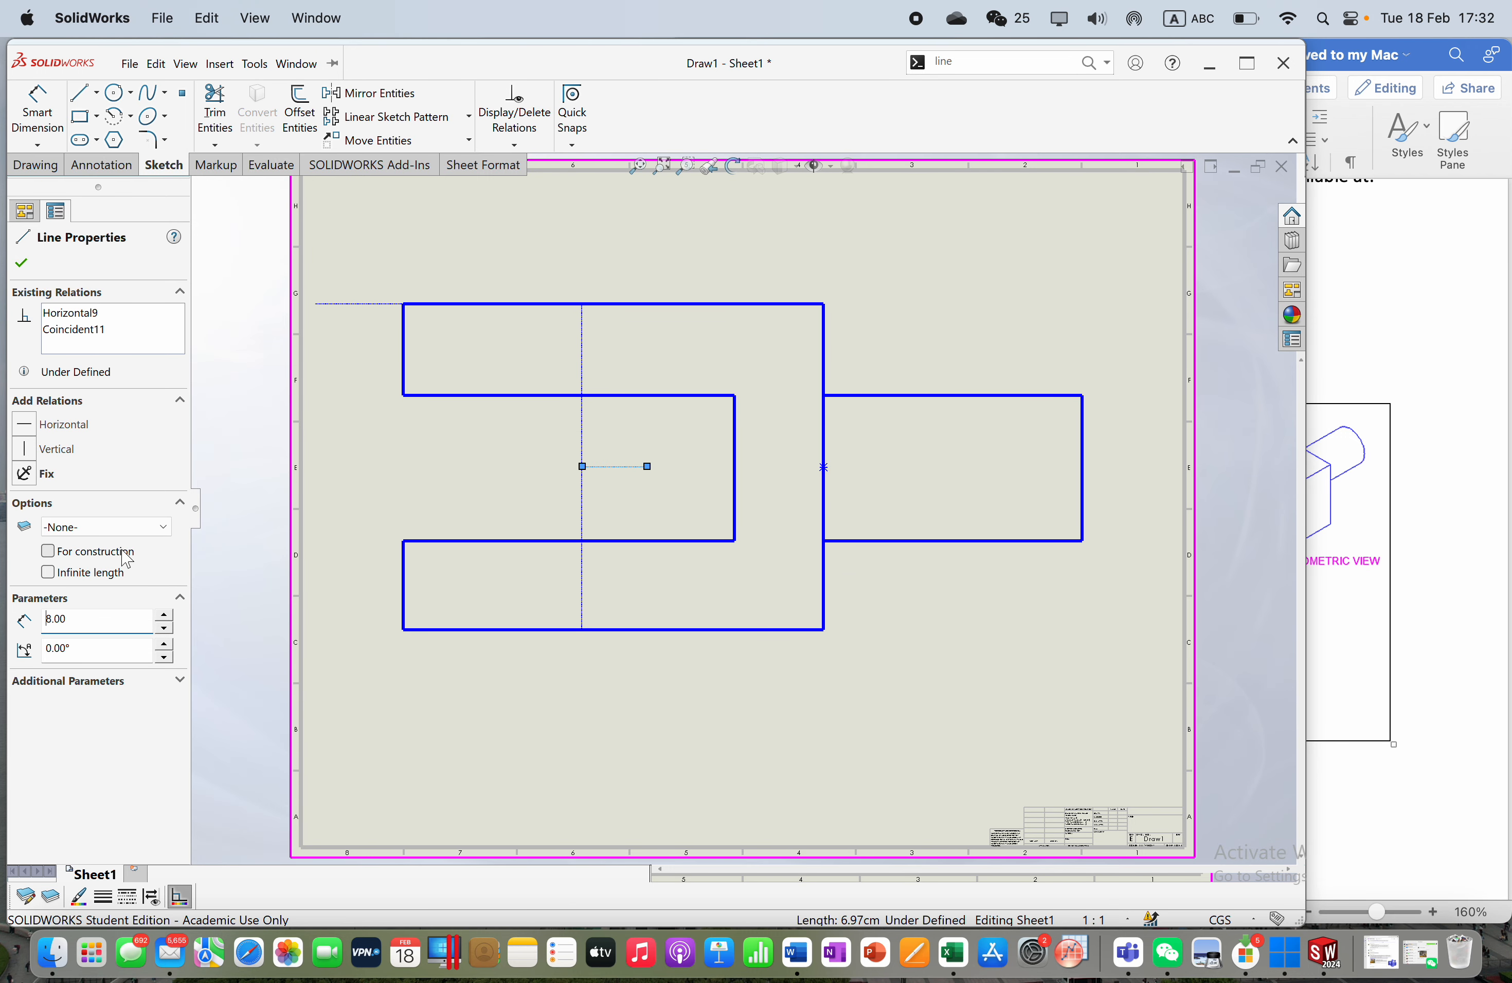
{"action": "key", "text": "Escape"}
Step: Check the Word handbook figure, and back in SOLIDWORKS sketch a horizontal line about 6.4 cm long from the same midpoint toward the slot's open end
{"action": "left_click", "coordinate": [1421, 476]}
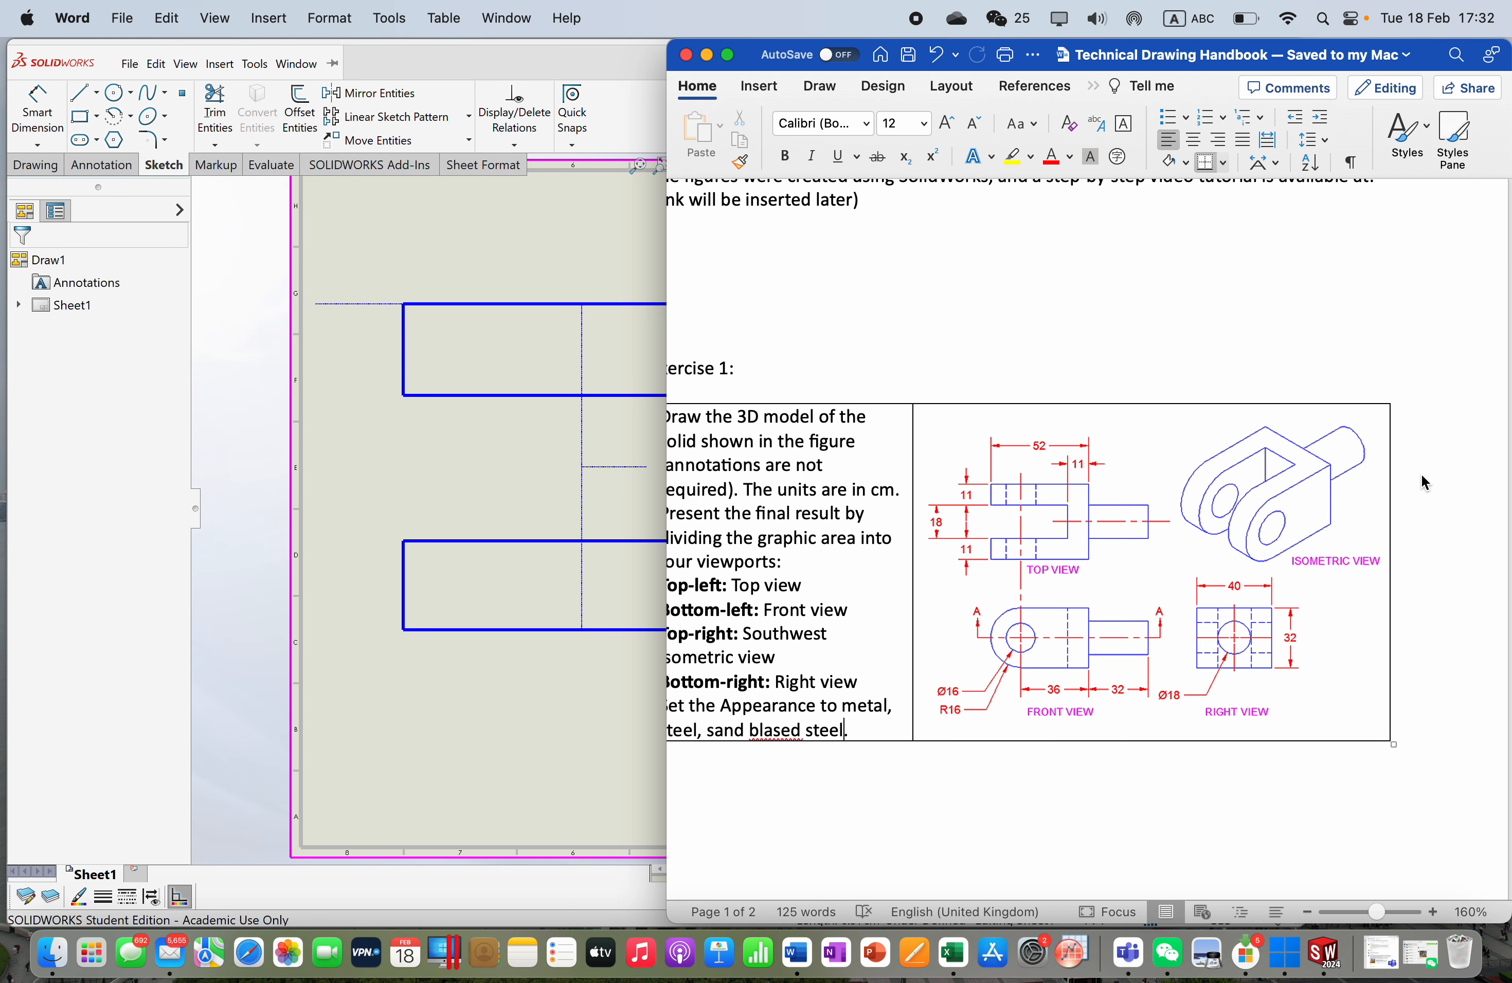
{"action": "left_click", "coordinate": [540, 483]}
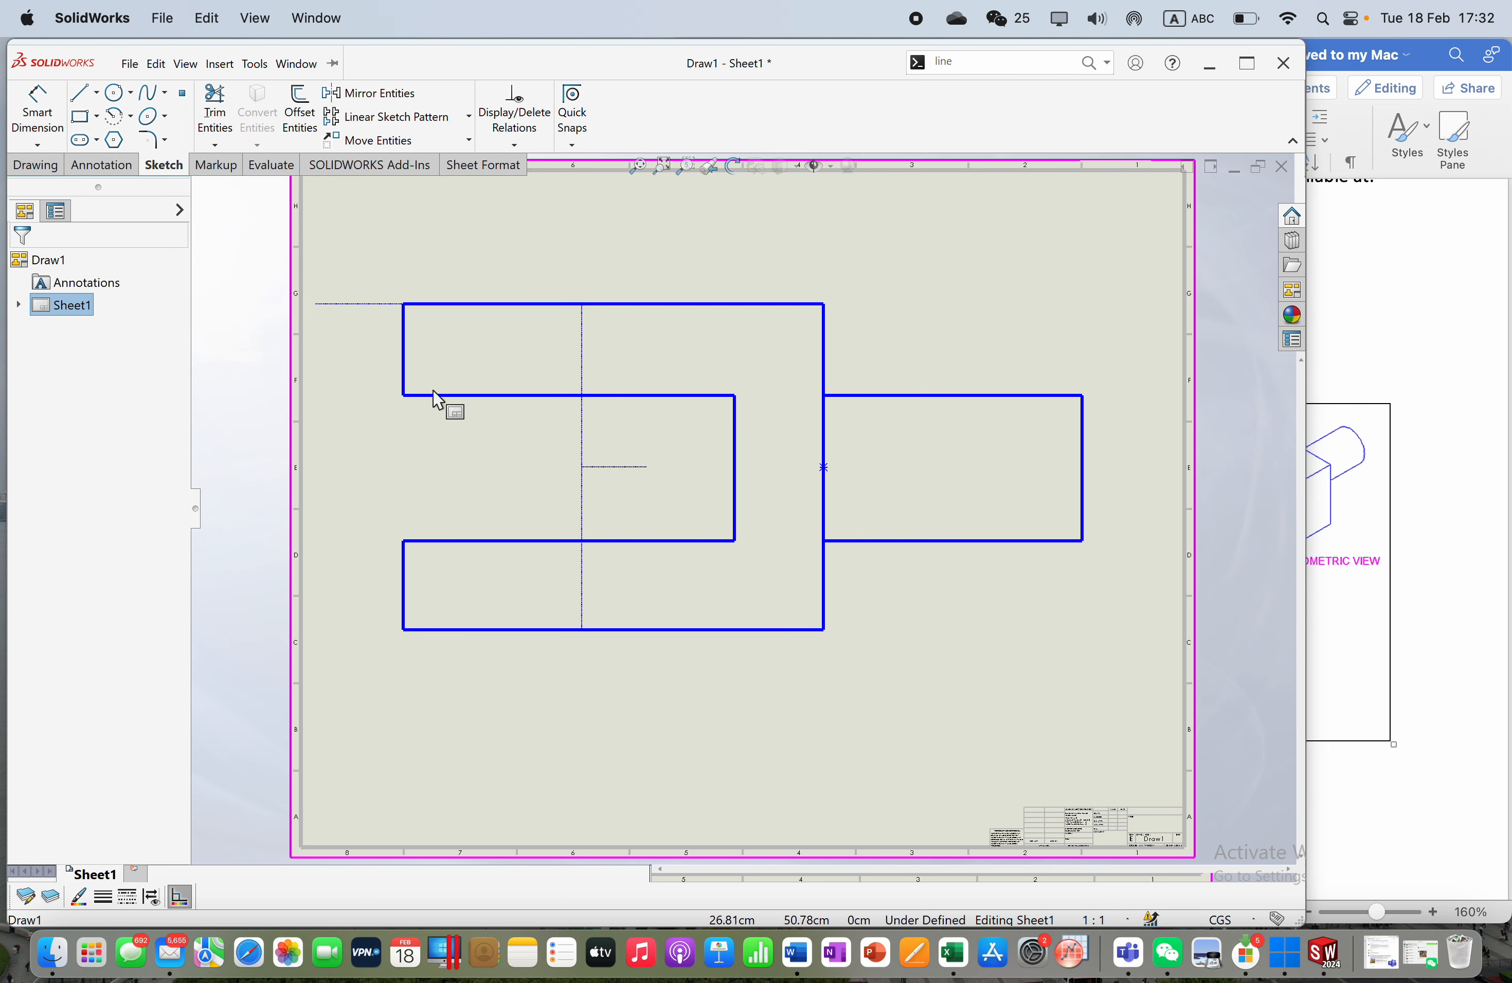
{"action": "left_click", "coordinate": [84, 100]}
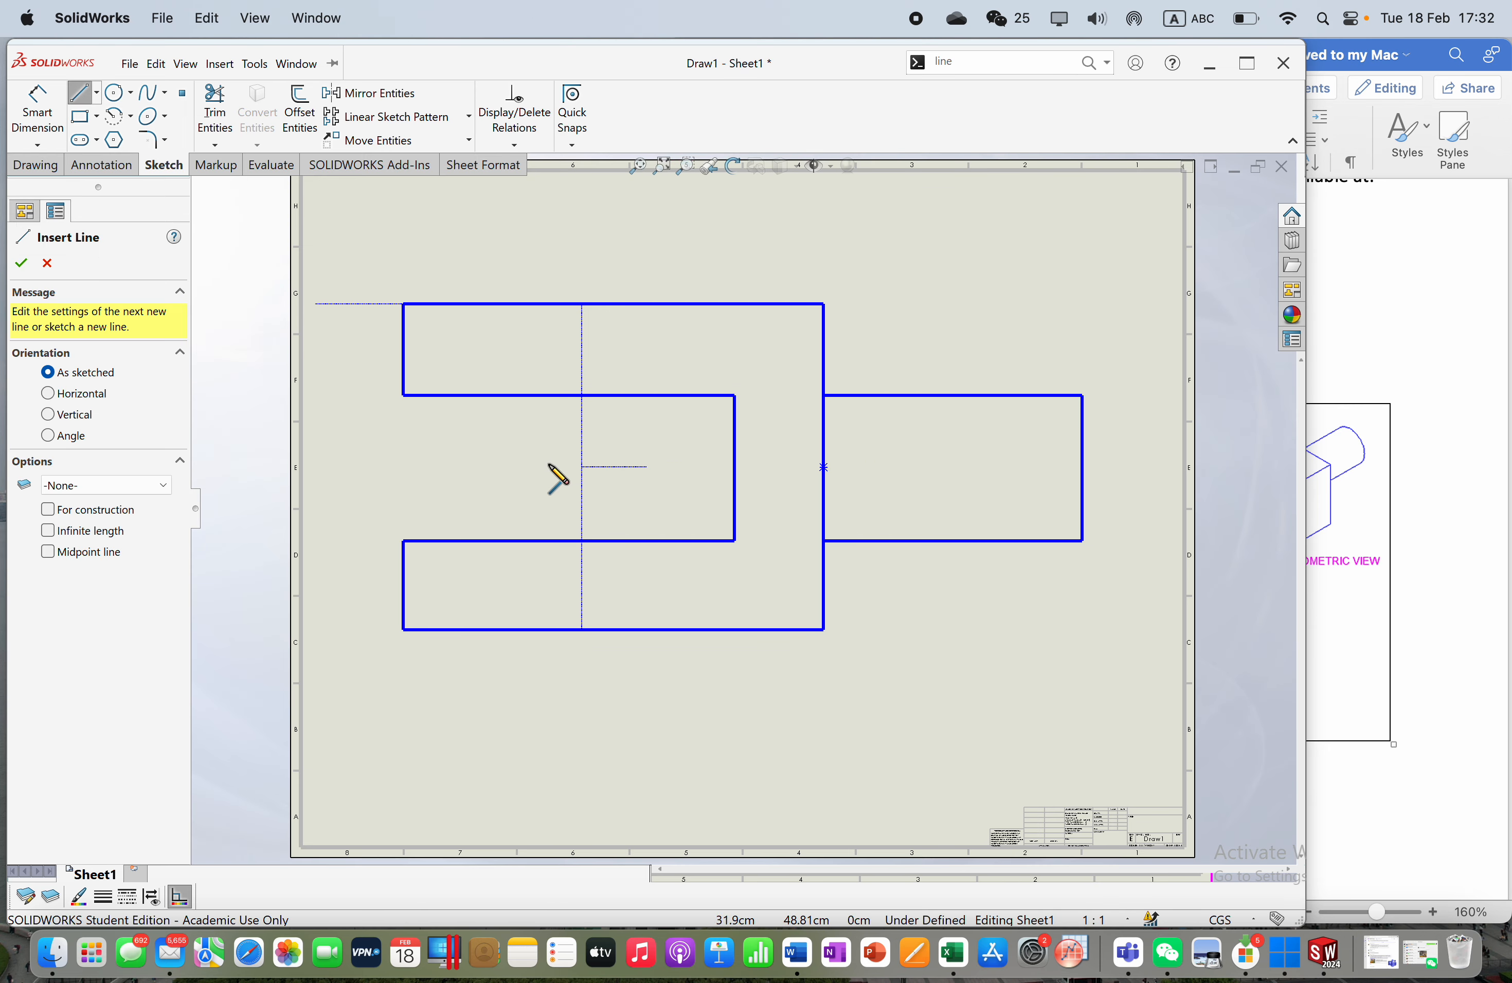
{"action": "left_click", "coordinate": [582, 467]}
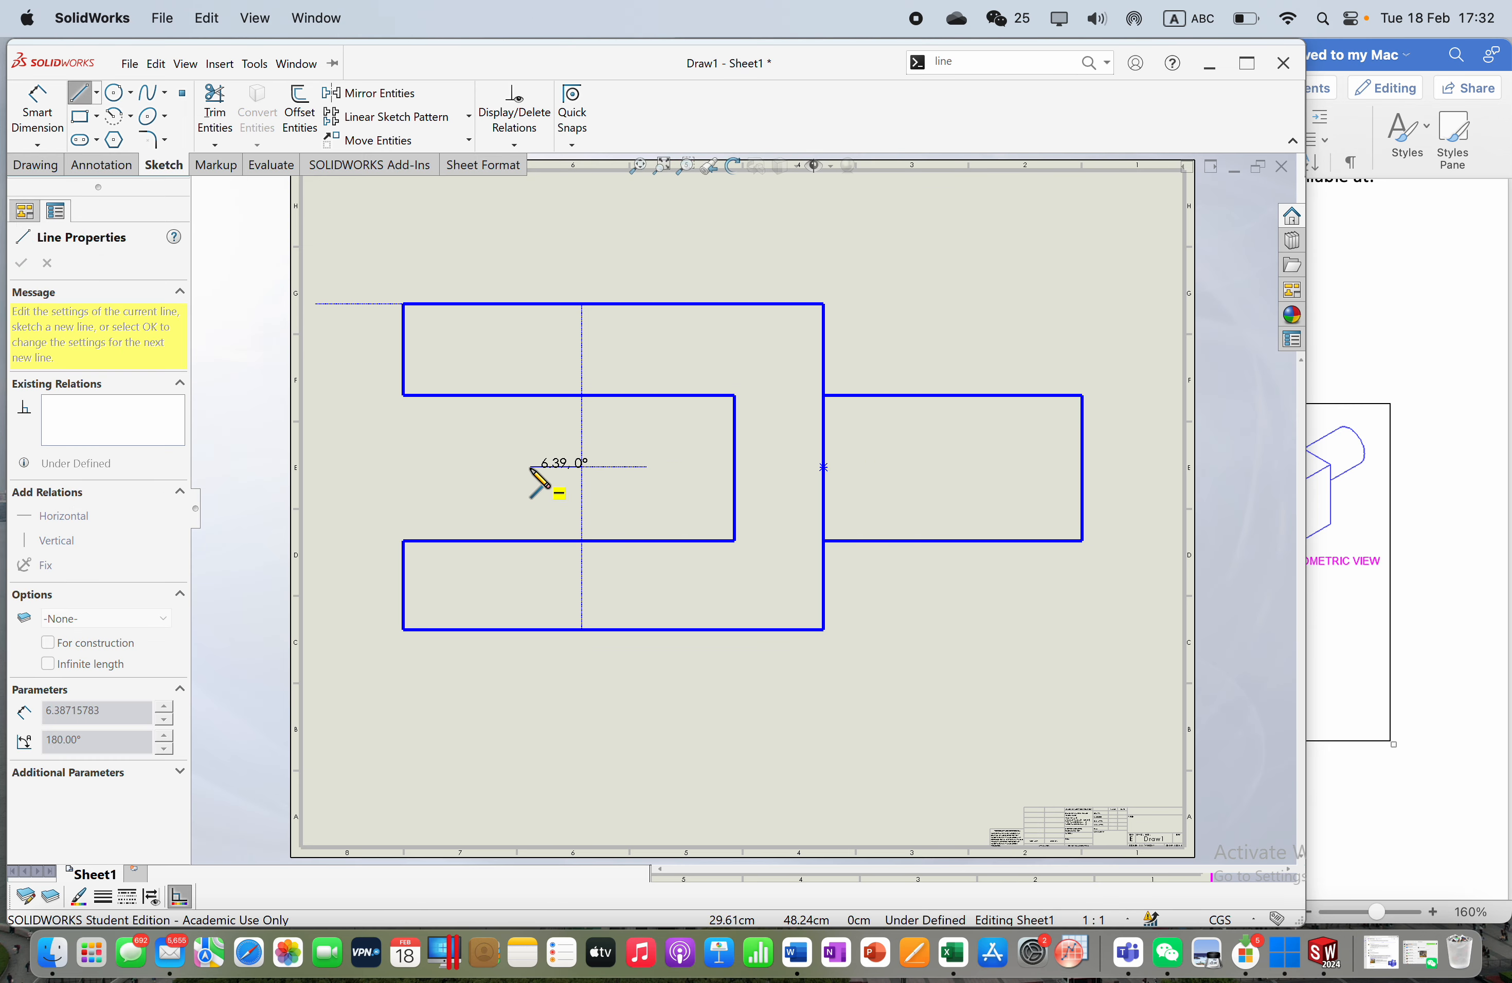
{"action": "left_click", "coordinate": [530, 467]}
{"action": "key", "text": "Escape"}
{"action": "key", "text": "Escape"}
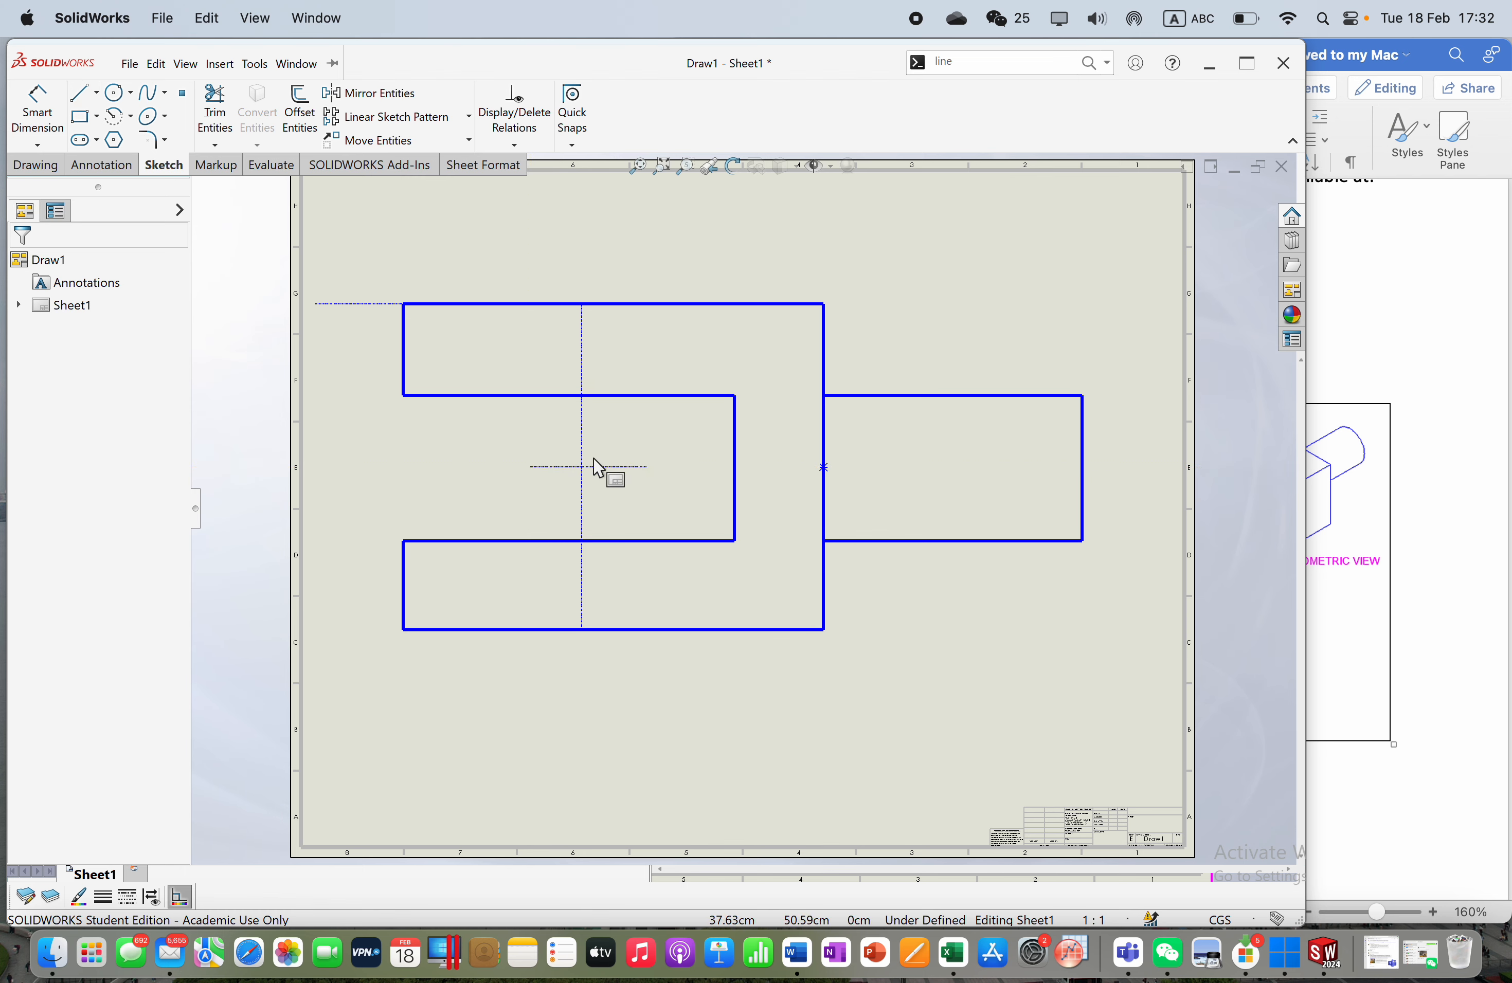
Step: Set the length of the horizontal line on the slot's open side to 8 cm
{"action": "left_click", "coordinate": [541, 467]}
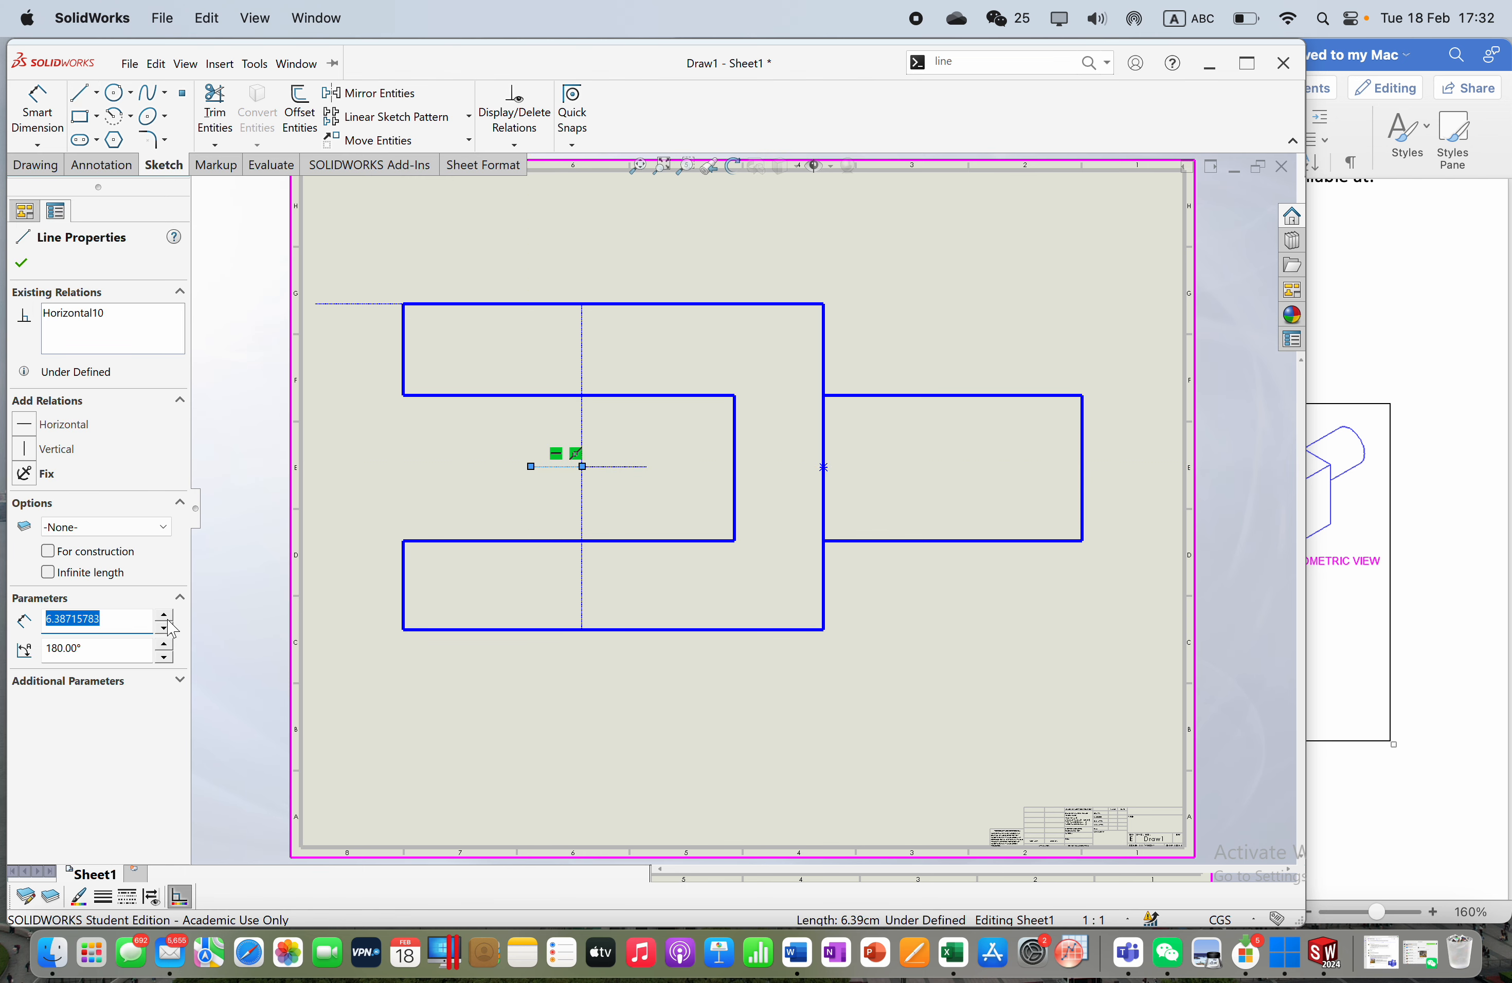
{"action": "type", "text": "8"}
{"action": "key", "text": "Return"}
{"action": "key", "text": "Escape"}
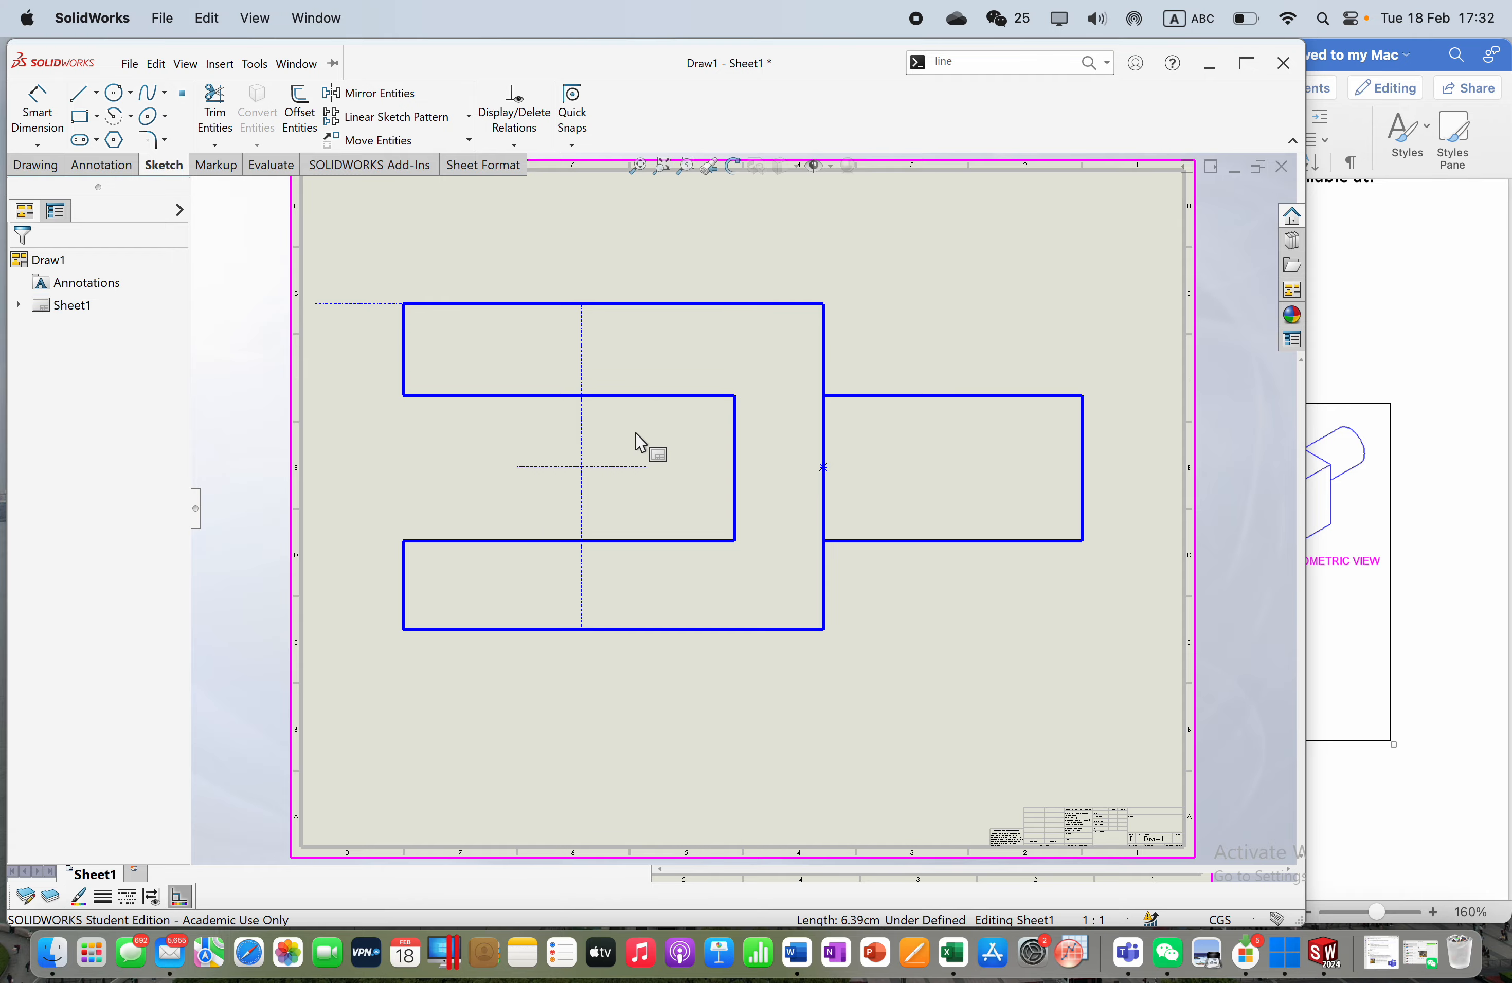
Step: Sketch vertical lines through the horizontal line's left end, down to the lowest edge and up to the uppermost edge
{"action": "left_click", "coordinate": [97, 92]}
{"action": "left_click", "coordinate": [111, 117]}
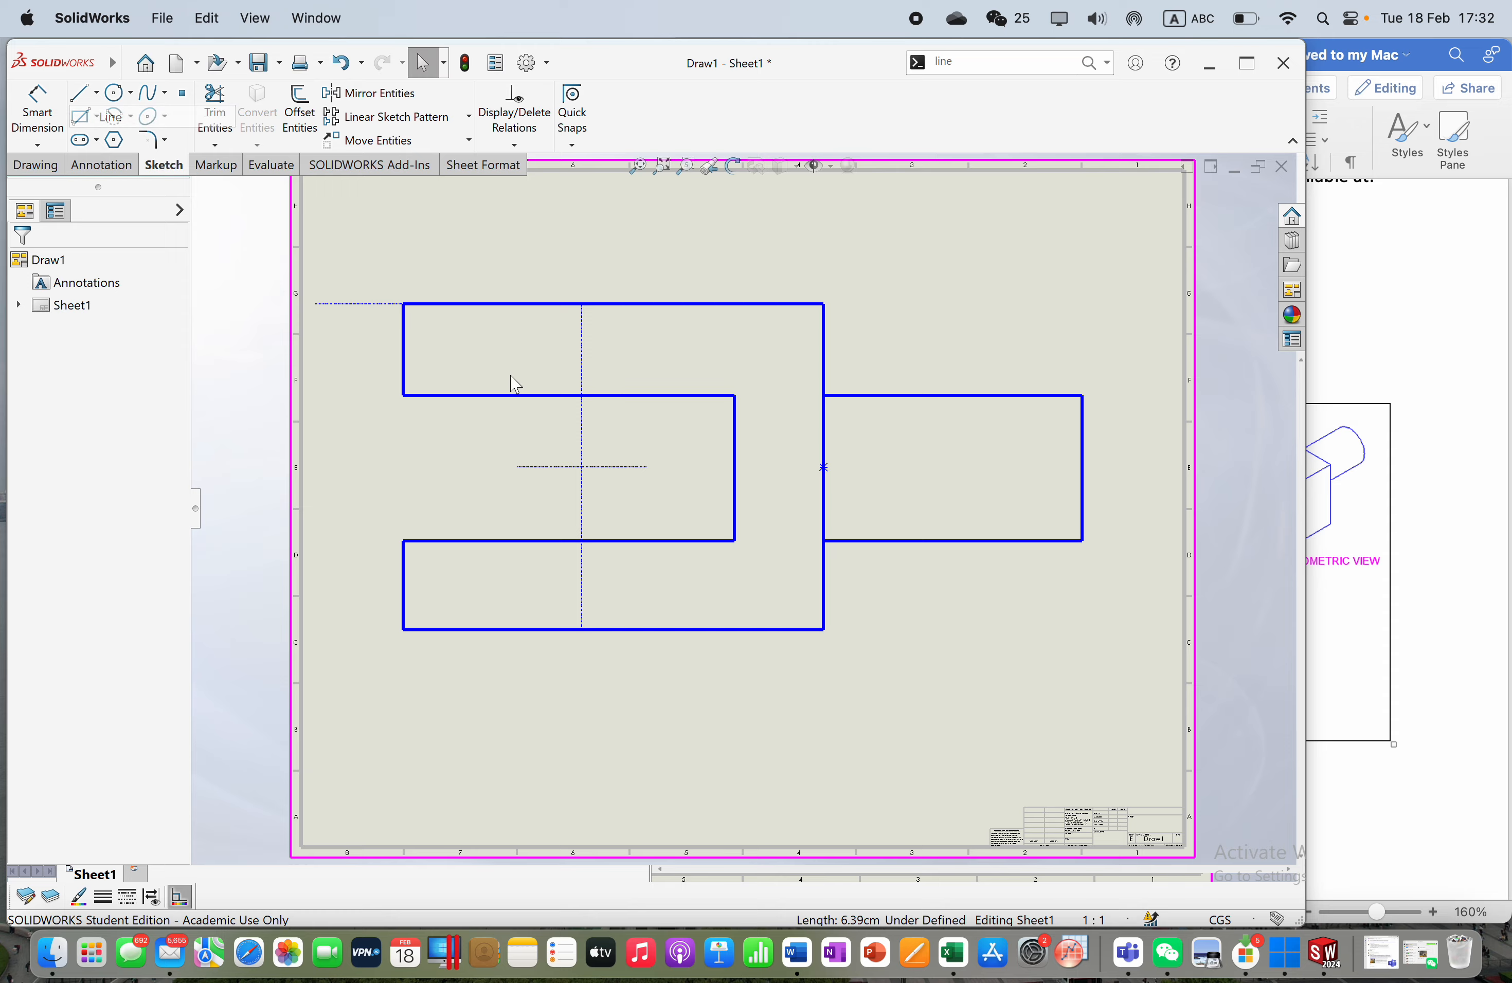
{"action": "left_click", "coordinate": [521, 471]}
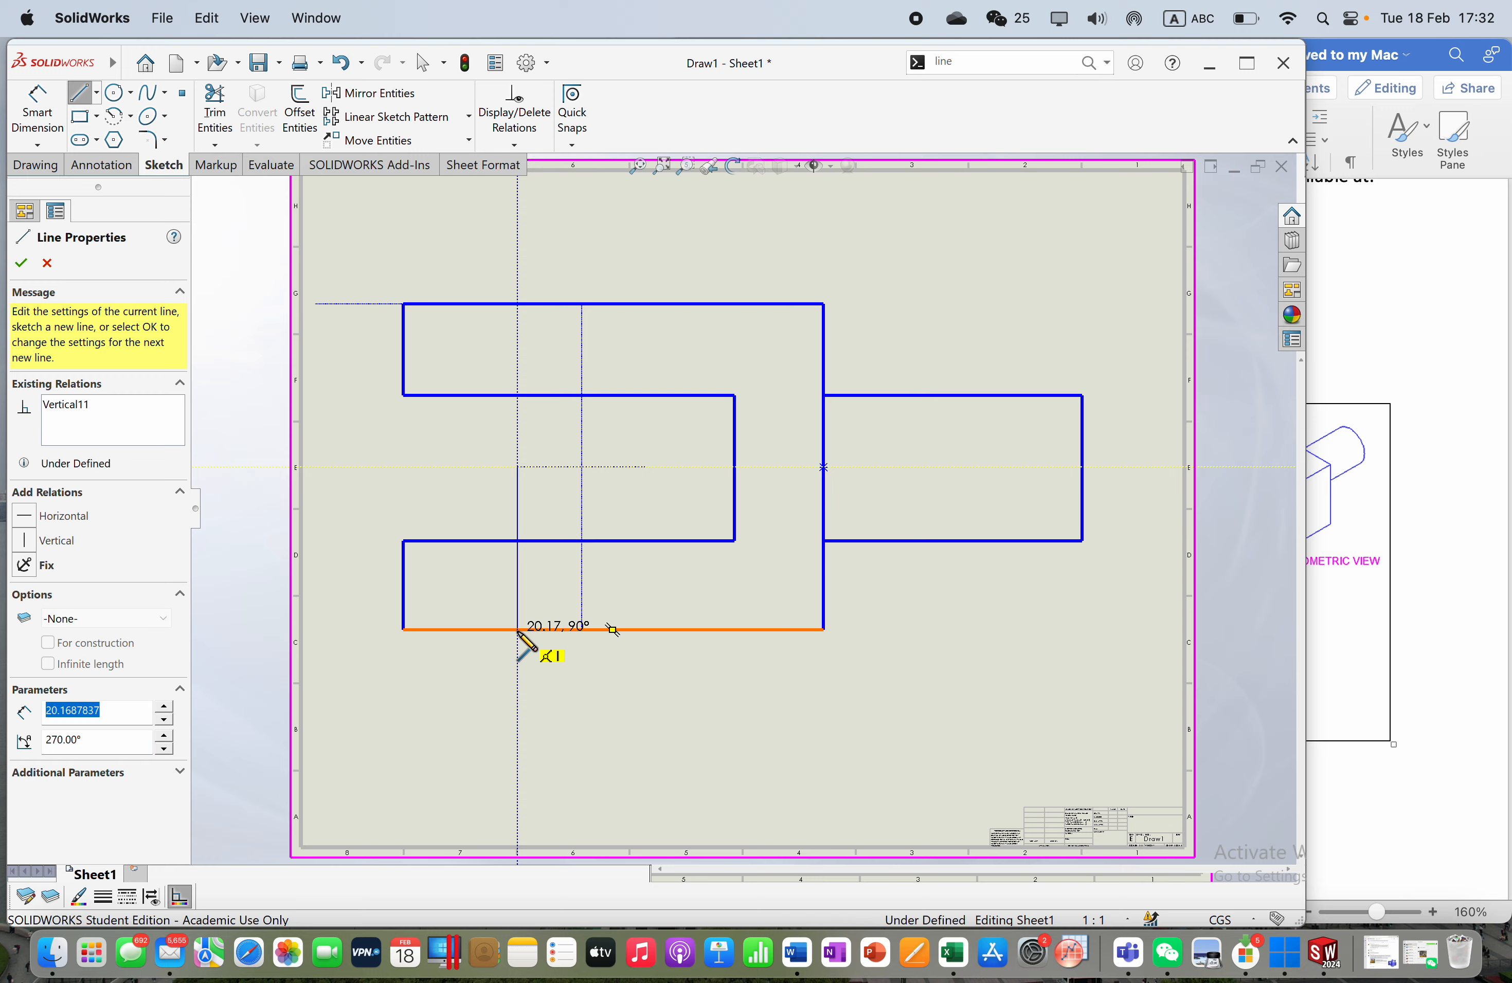
{"action": "left_click", "coordinate": [518, 630]}
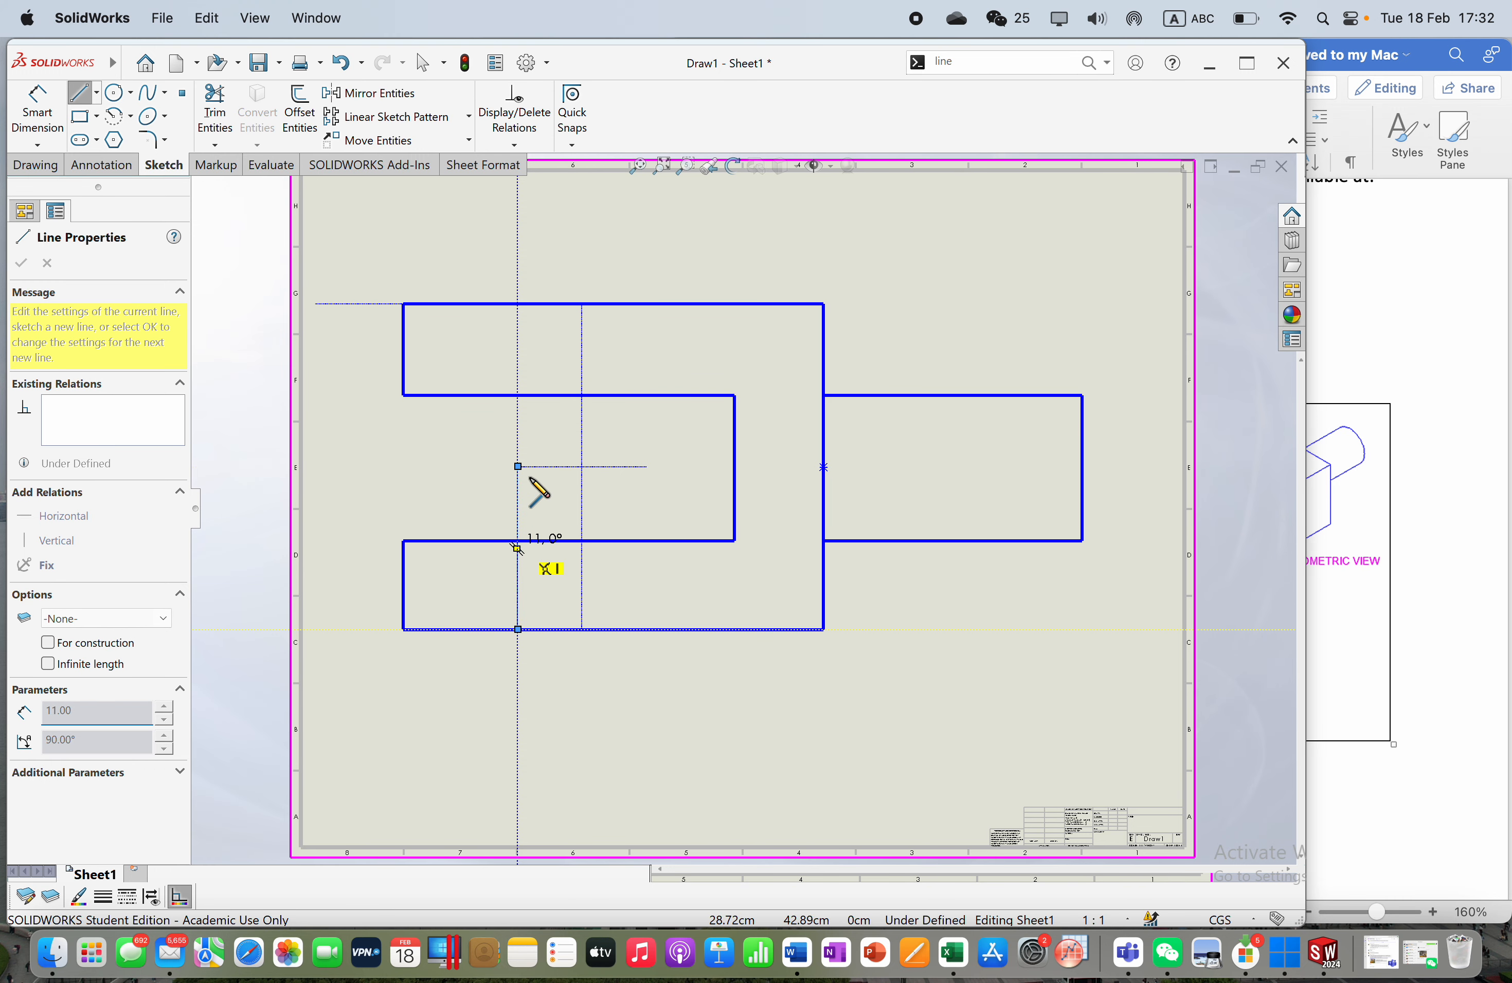
{"action": "left_click", "coordinate": [518, 304]}
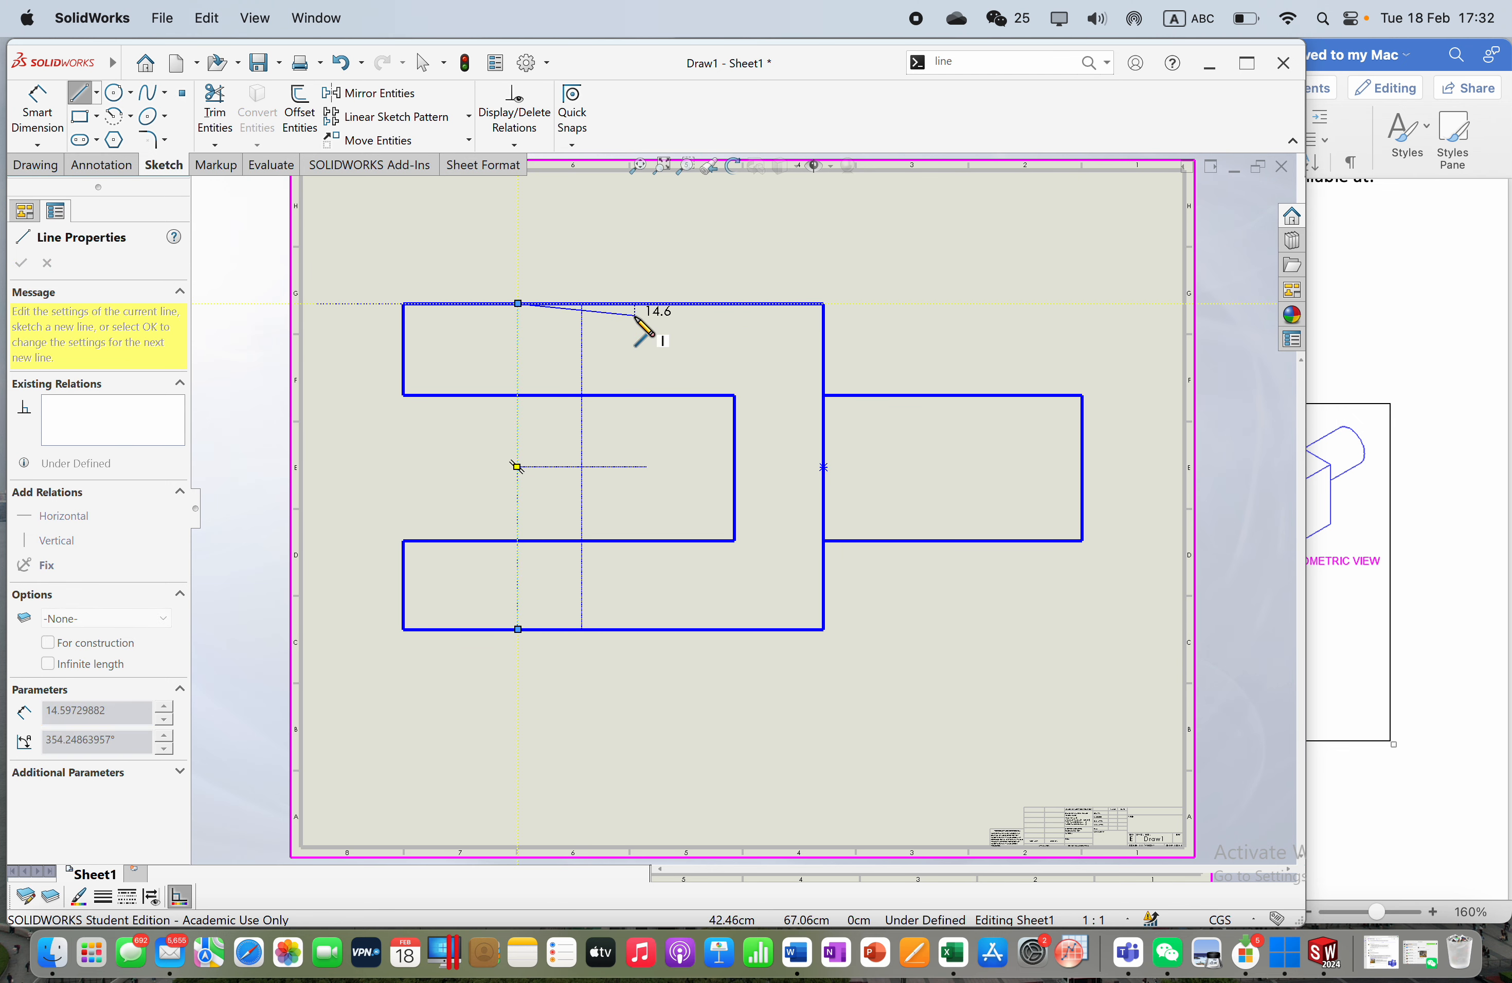
{"action": "key", "text": "Escape"}
Step: Sketch a vertical line about 23 cm long from the horizontal line's right end down past the lowest edge
{"action": "left_click", "coordinate": [81, 93]}
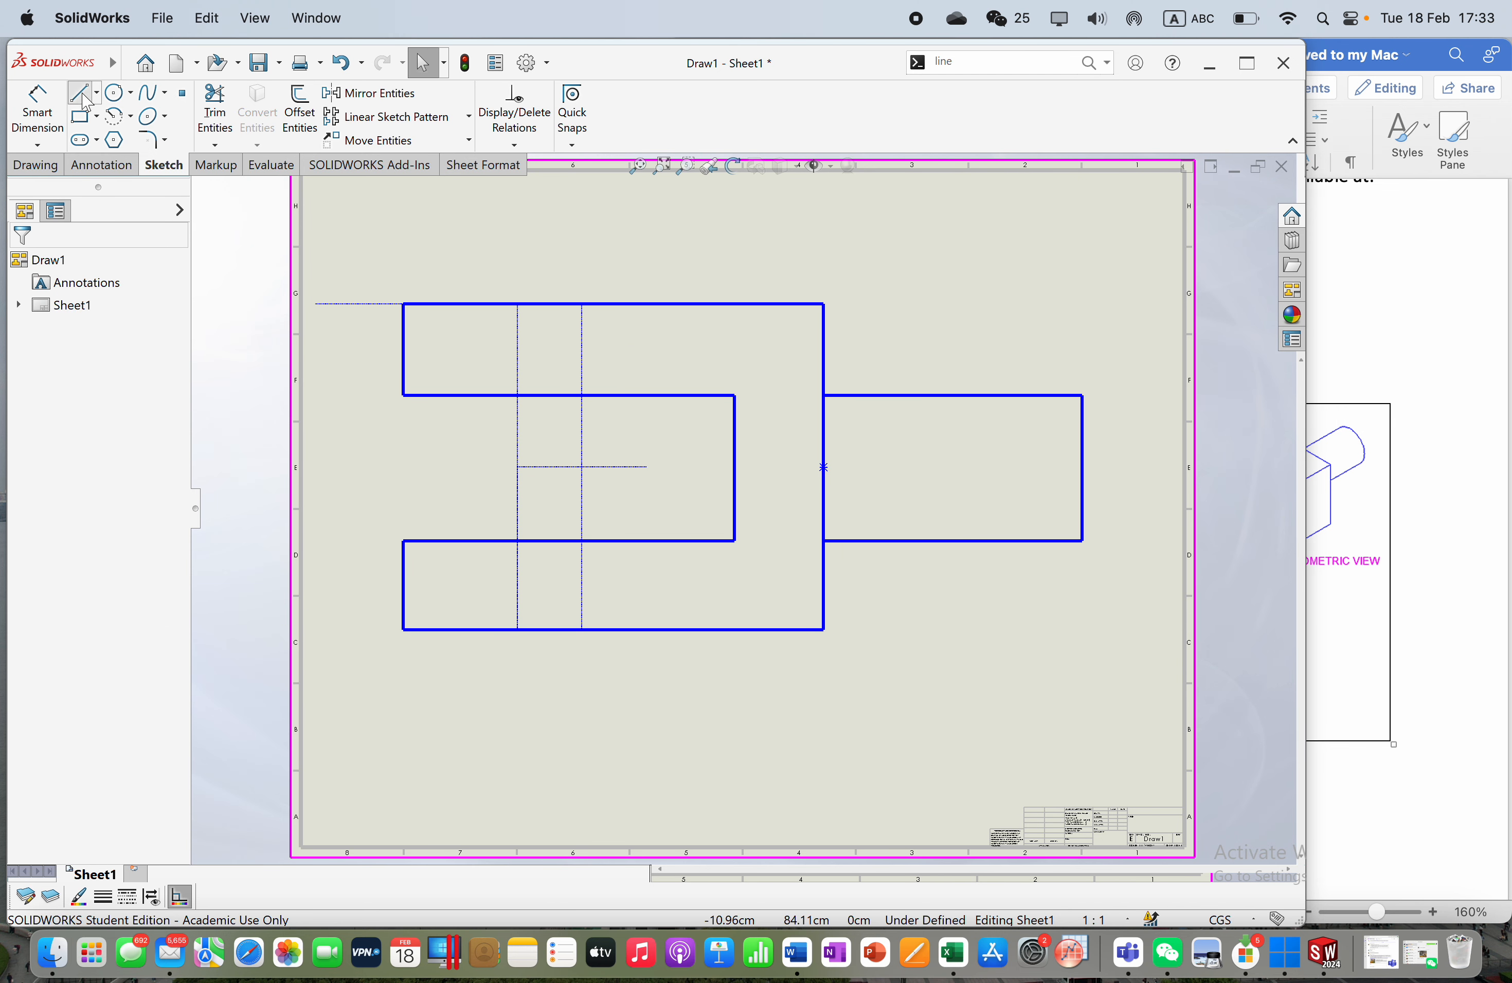
{"action": "left_click", "coordinate": [646, 467]}
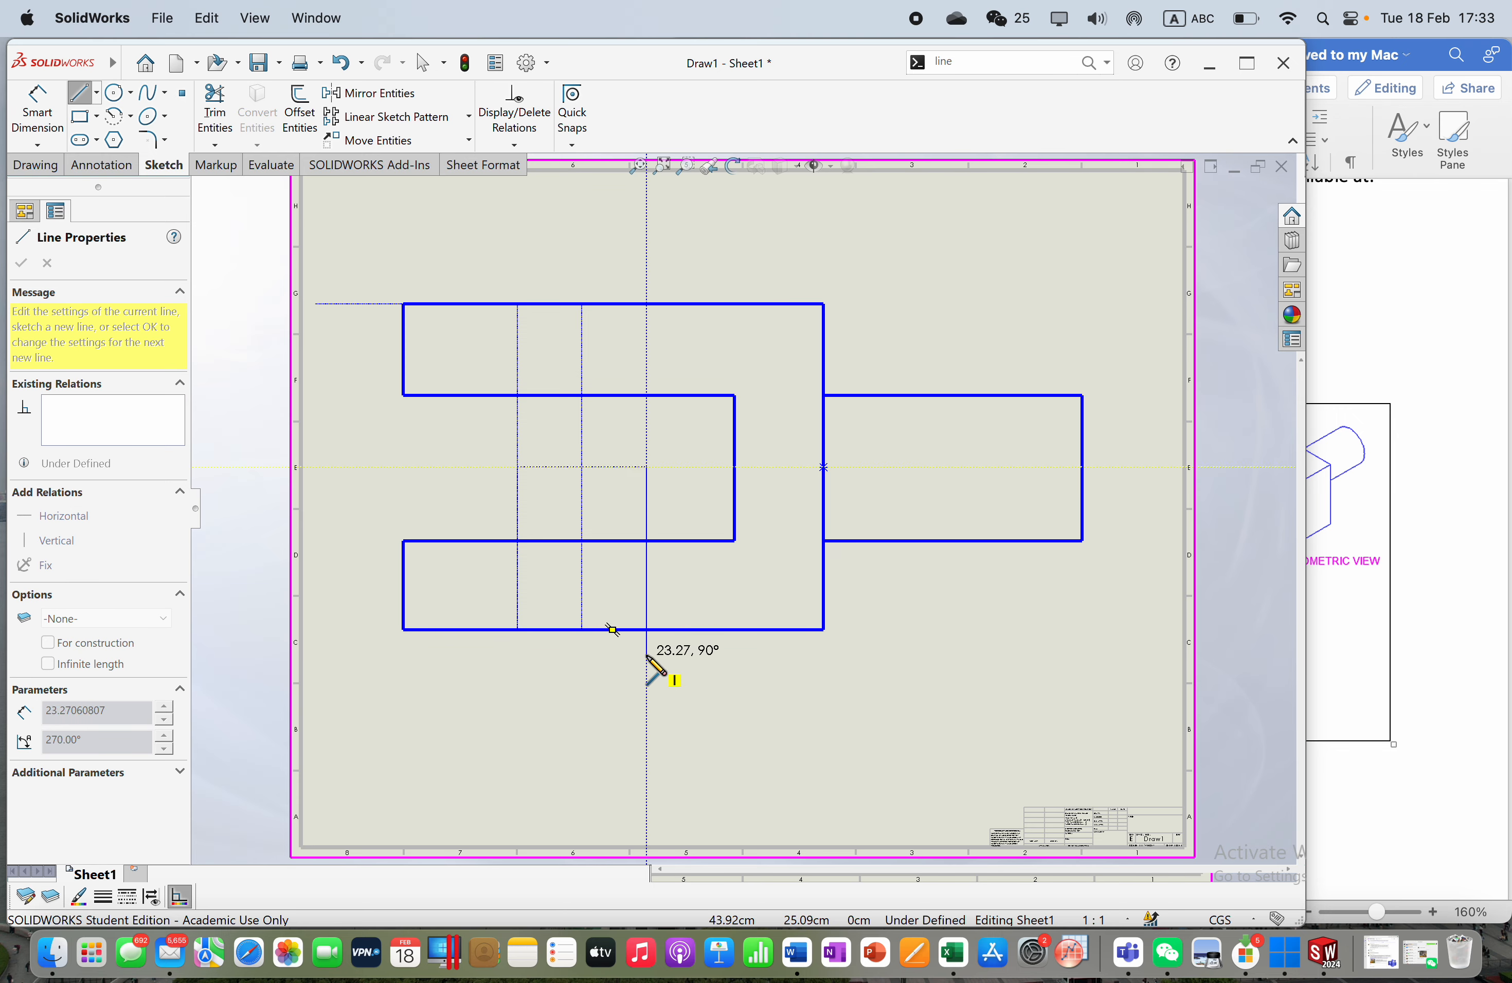
{"action": "left_click", "coordinate": [646, 655]}
{"action": "key", "text": "Escape"}
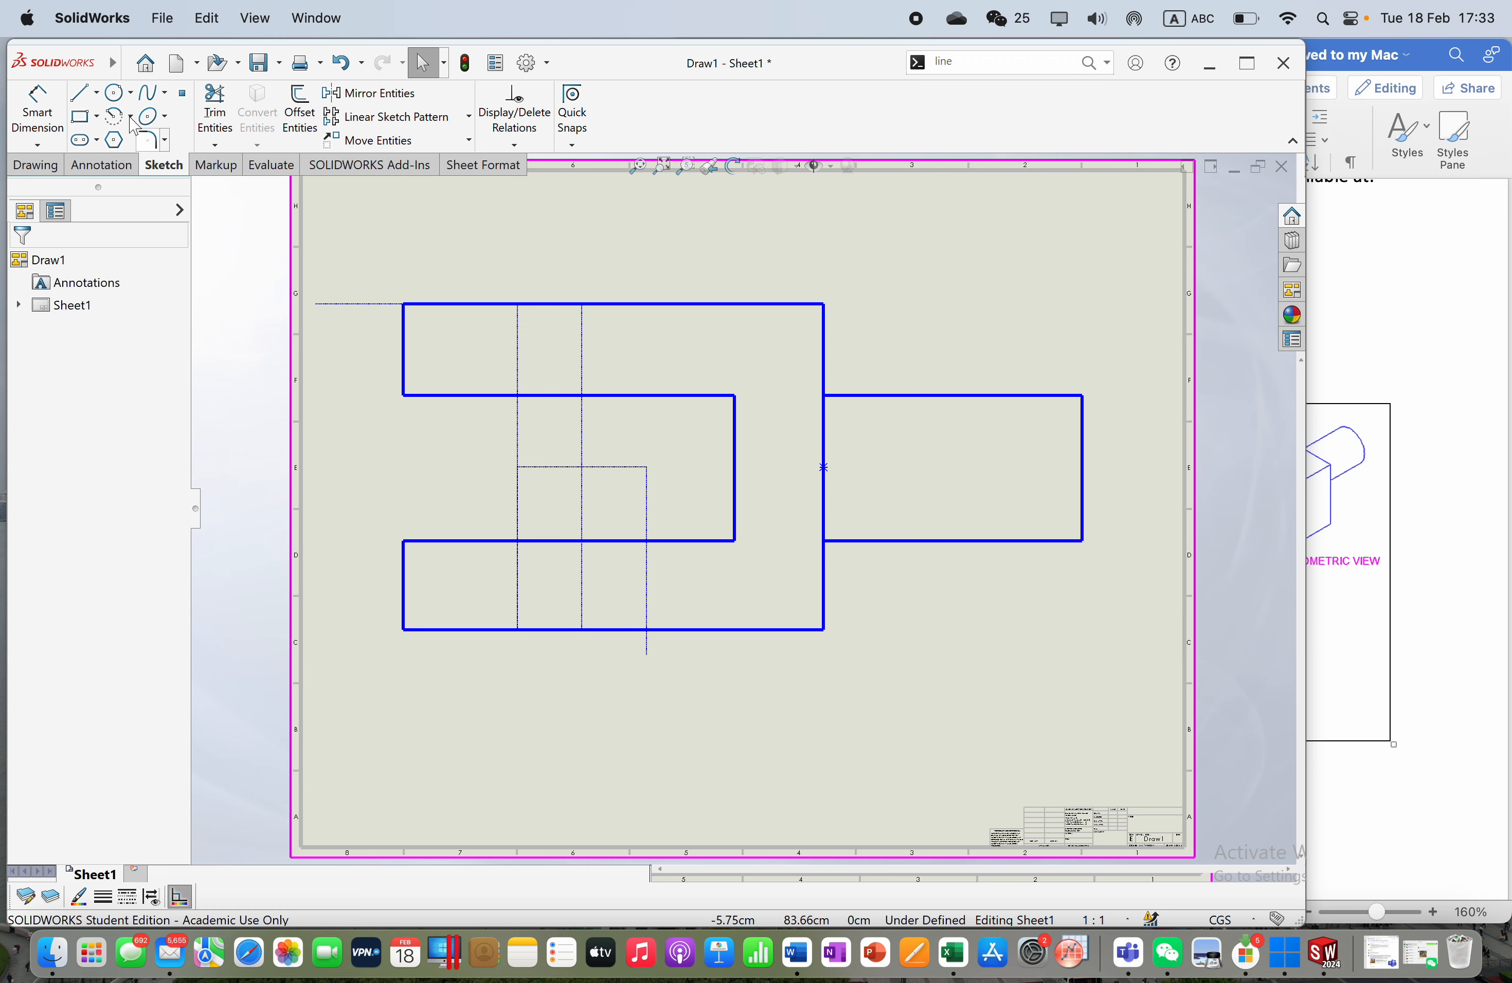
Step: Sketch a vertical line about 27 cm long from the horizontal line's right end up past the uppermost edge
{"action": "left_click", "coordinate": [647, 468]}
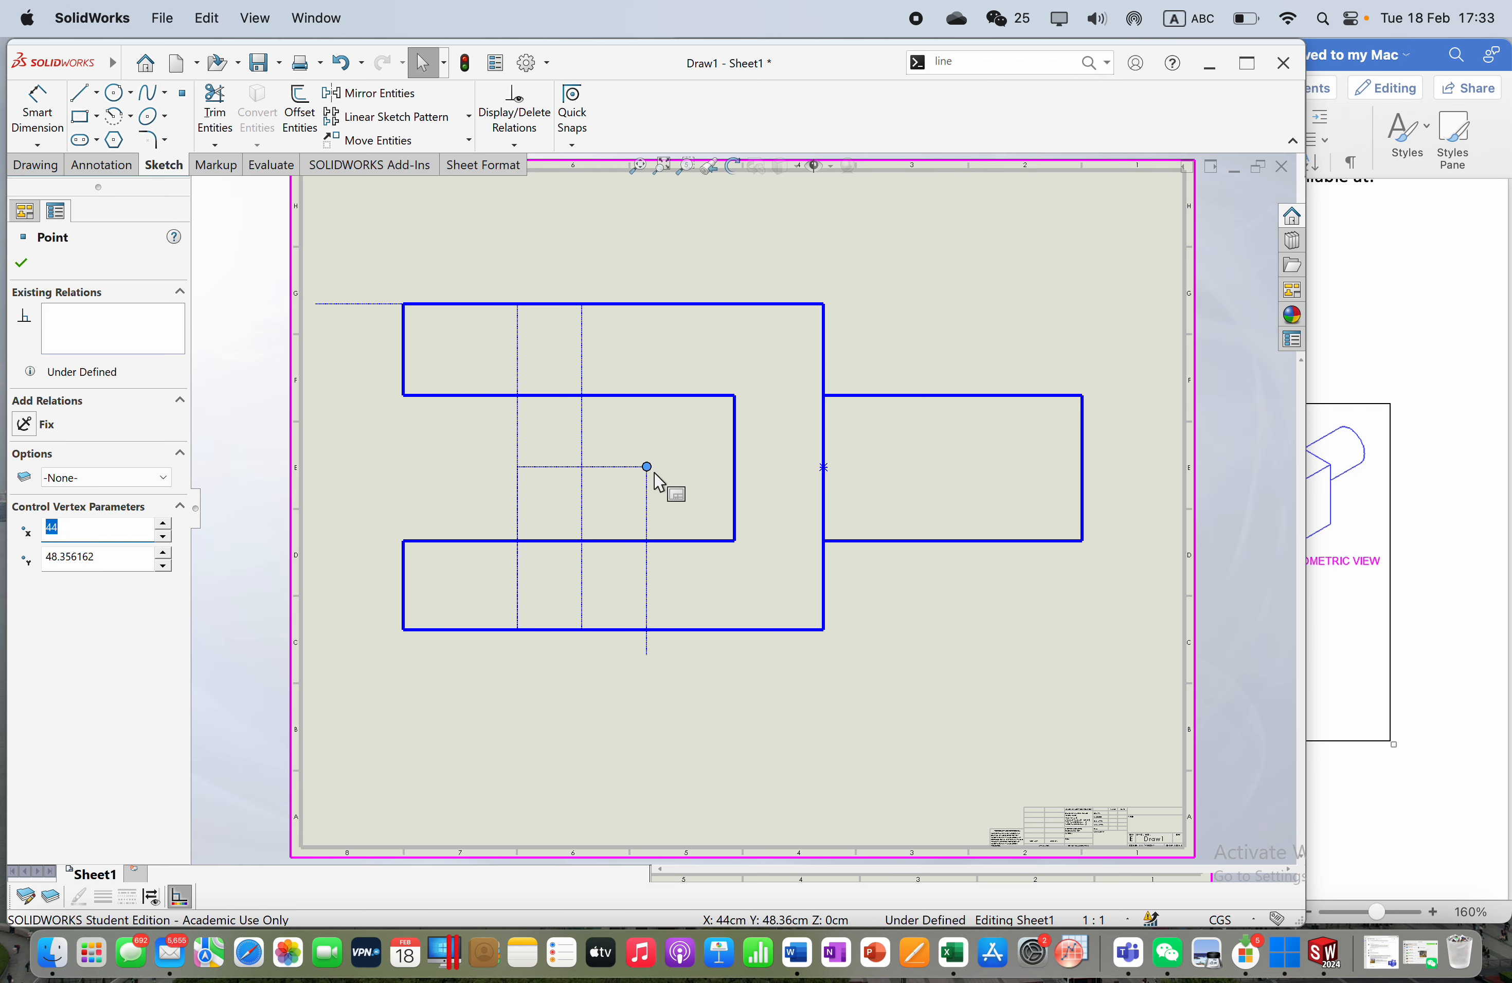
{"action": "key", "text": "l"}
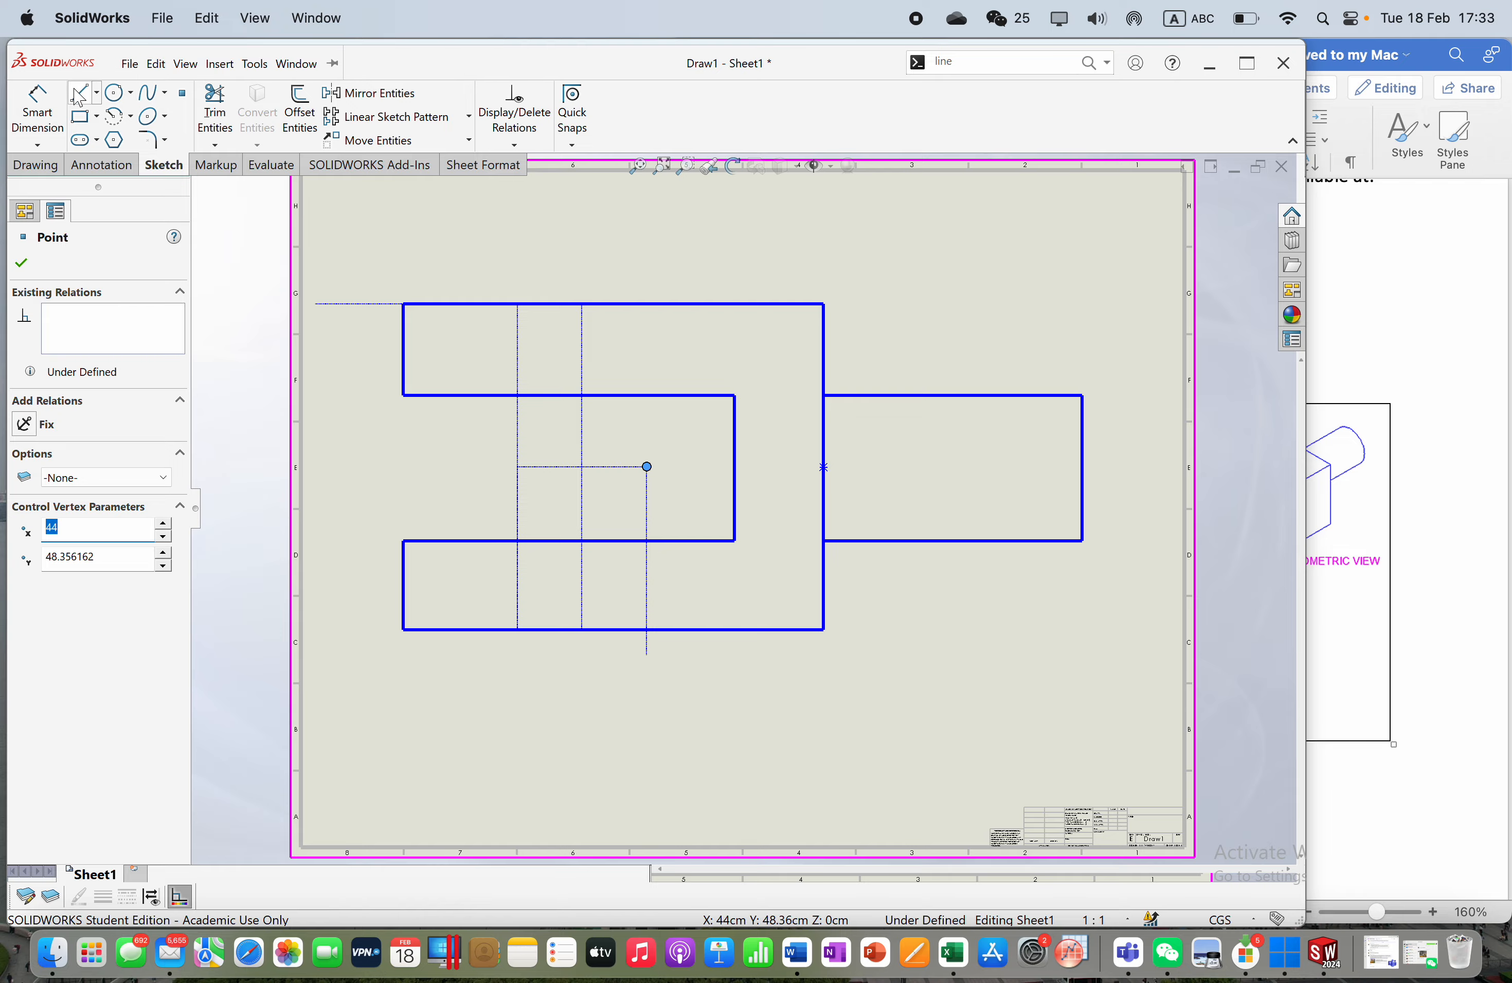
{"action": "left_click", "coordinate": [647, 467]}
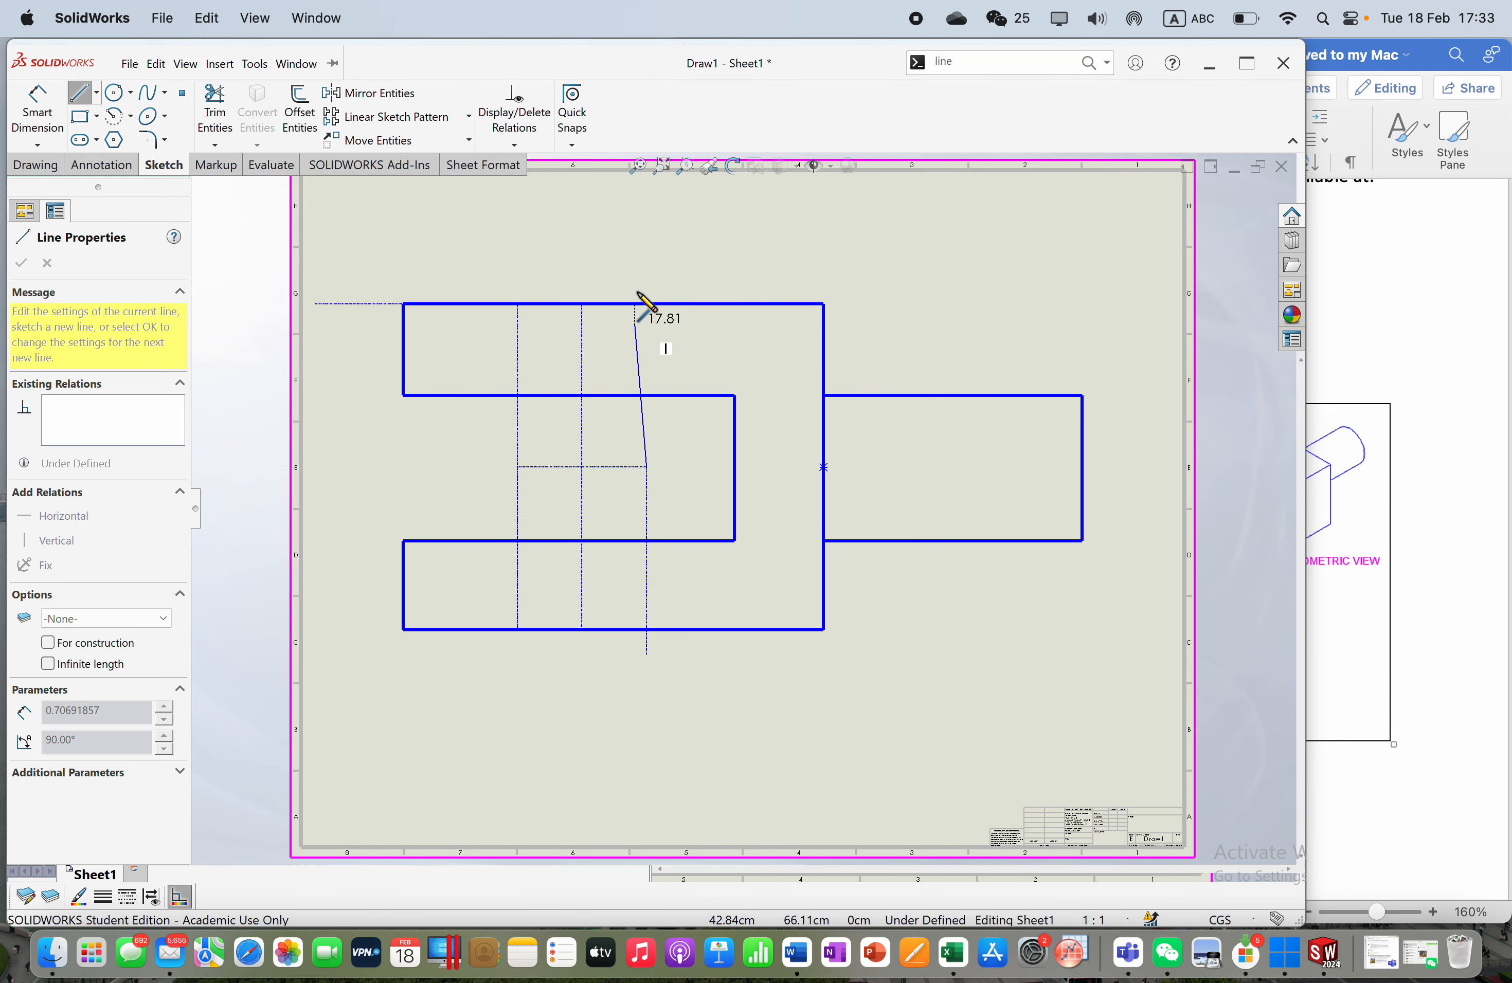
{"action": "left_click", "coordinate": [647, 249]}
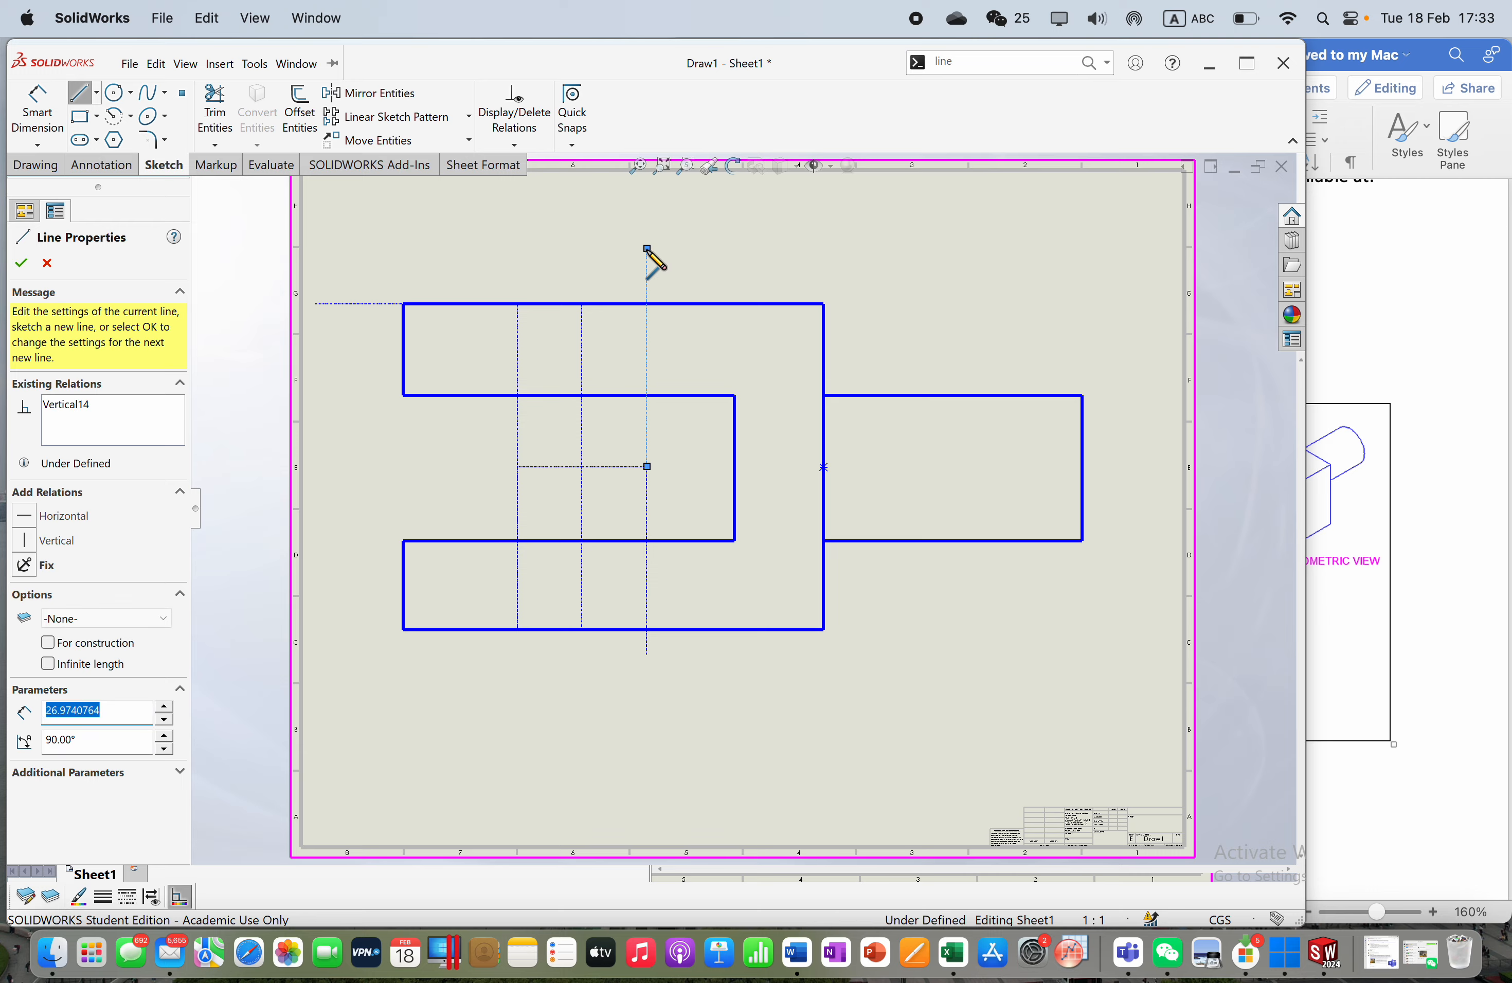
{"action": "key", "text": "Escape"}
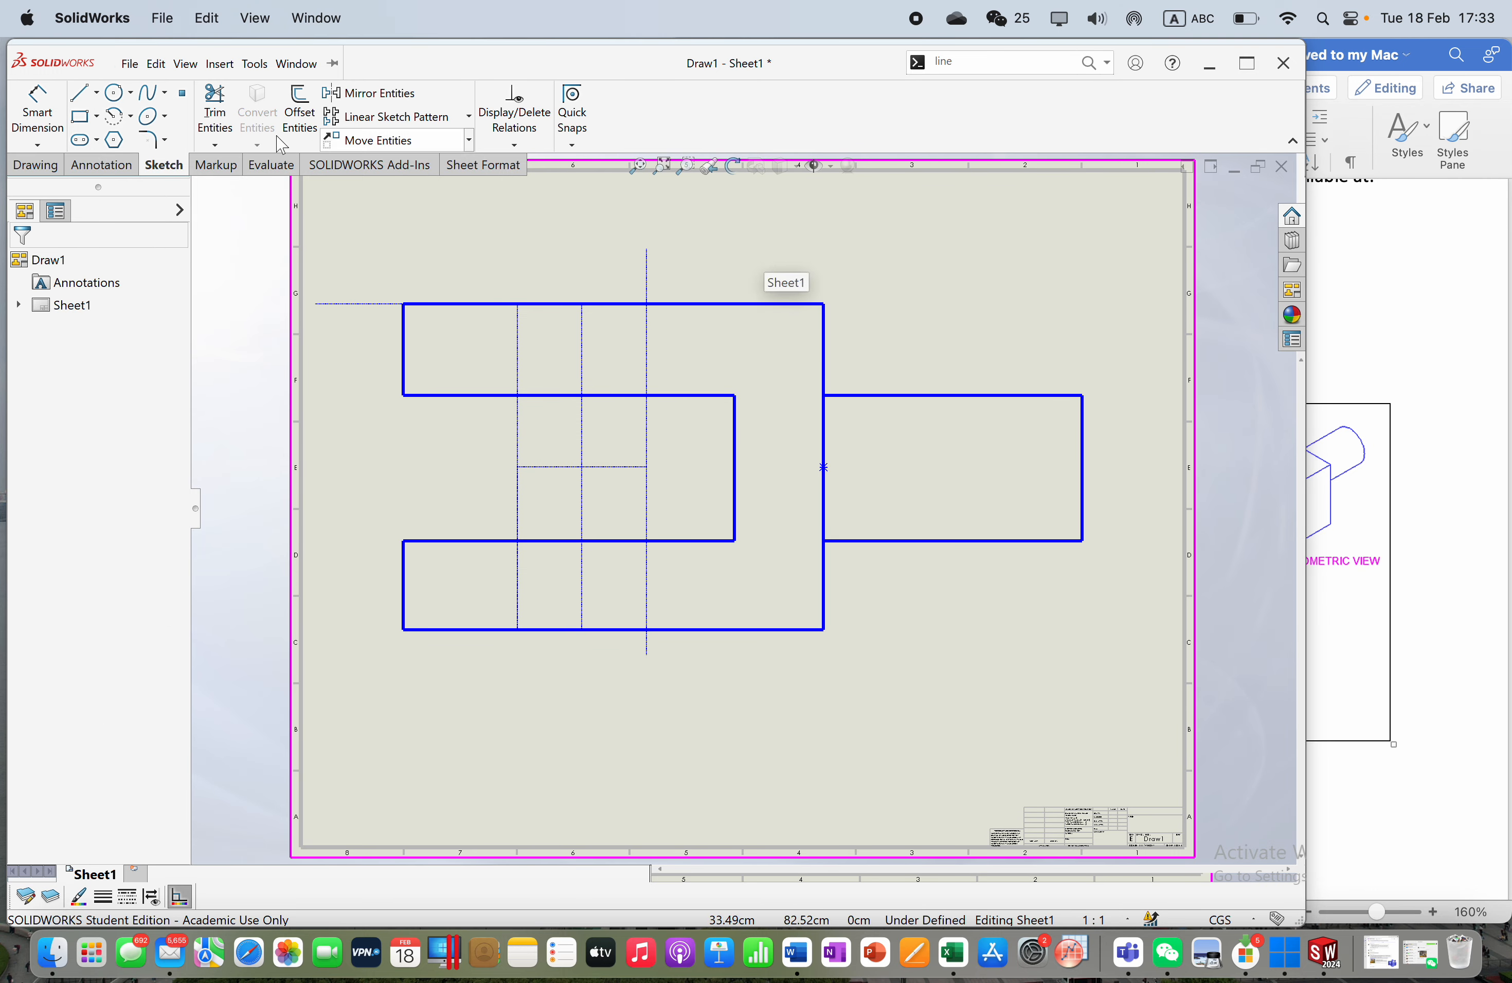
Step: Power trim the line ends overhanging the outline, the stray line beyond the upper-left corner, and all hole and helper lines inside the slot
{"action": "left_click", "coordinate": [216, 104]}
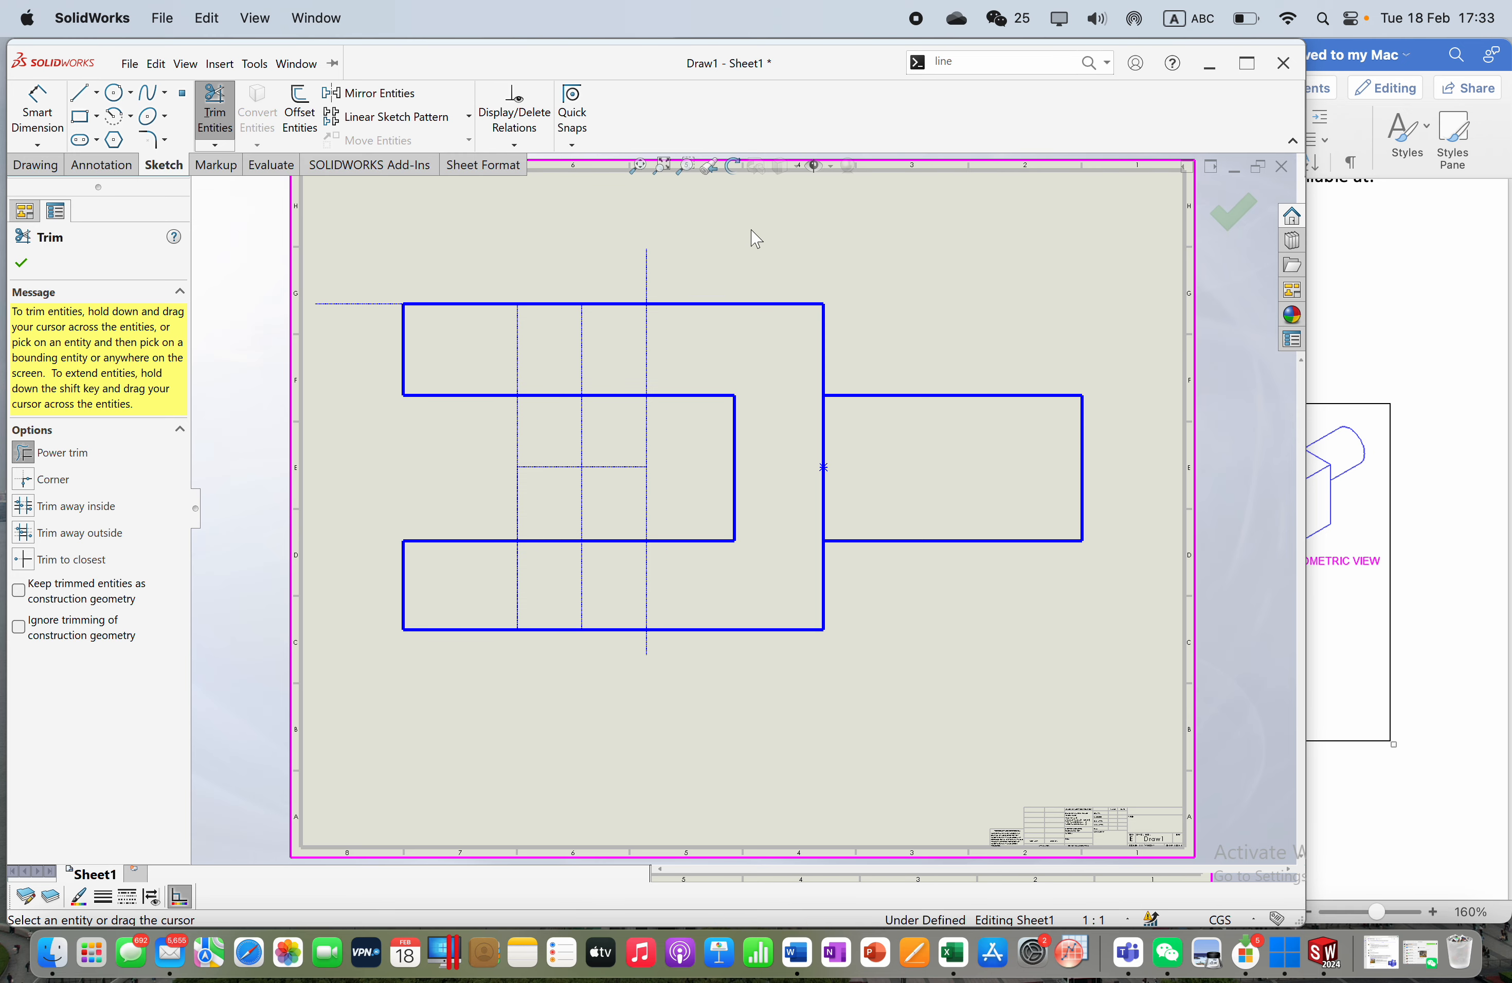
{"action": "left_click_drag", "start_coordinate": [702, 265], "coordinate": [590, 287]}
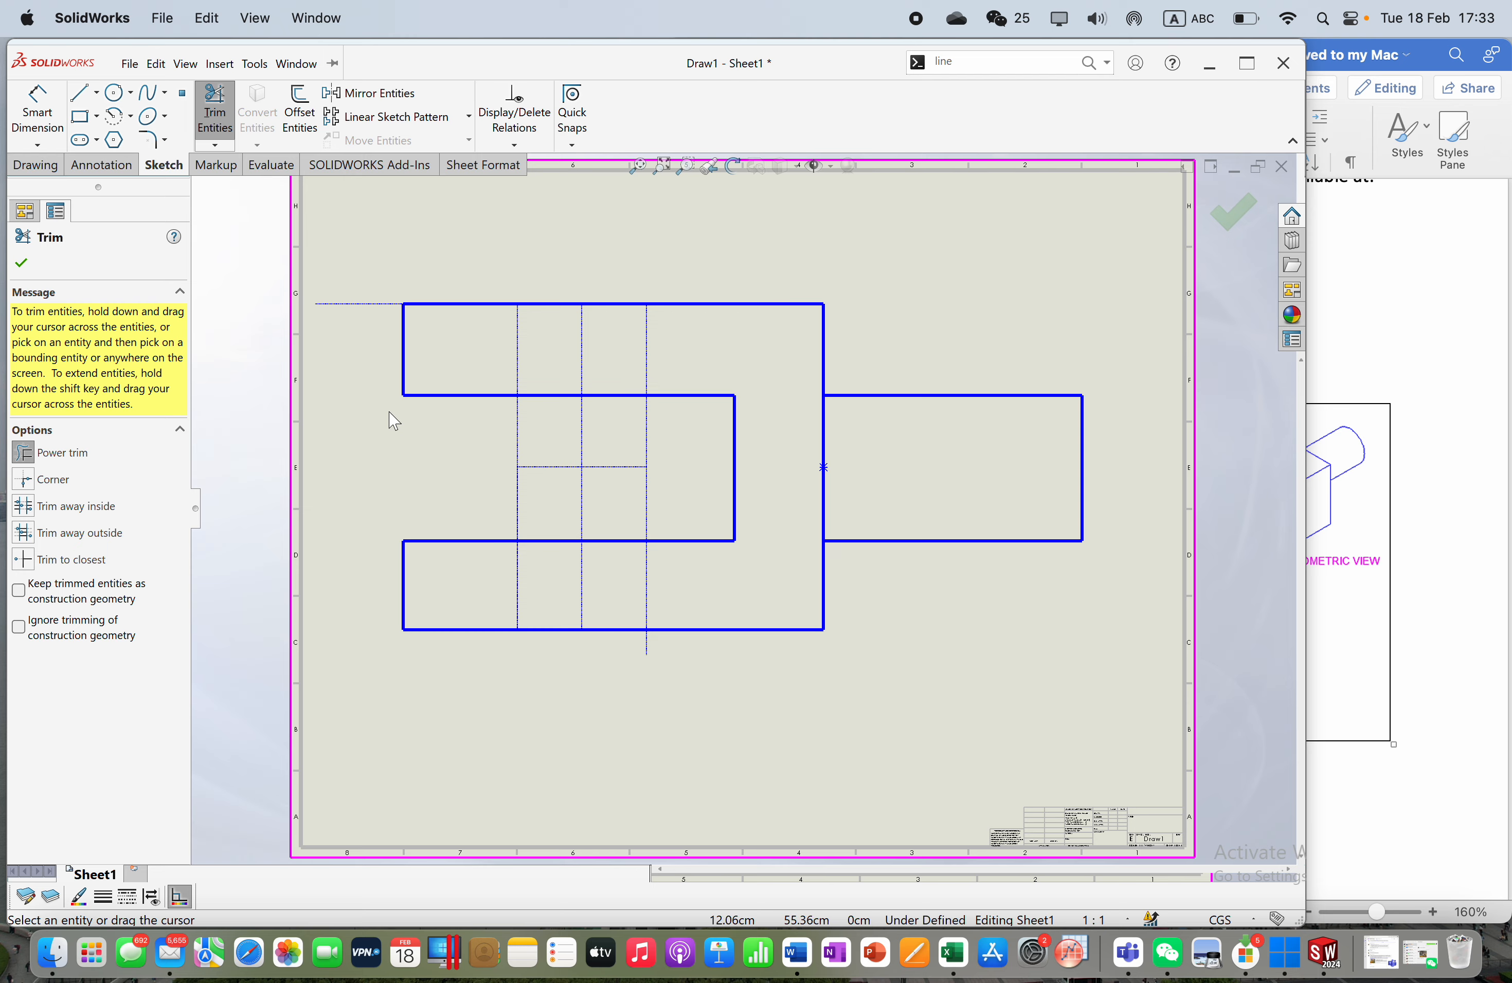
{"action": "left_click_drag", "start_coordinate": [354, 369], "coordinate": [348, 283]}
{"action": "mouse_move", "coordinate": [470, 437]}
{"action": "left_mouse_down"}
{"action": "mouse_move", "coordinate": [639, 441]}
{"action": "mouse_move", "coordinate": [678, 482]}
{"action": "mouse_move", "coordinate": [501, 494]}
{"action": "mouse_move", "coordinate": [619, 478]}
{"action": "left_mouse_up"}
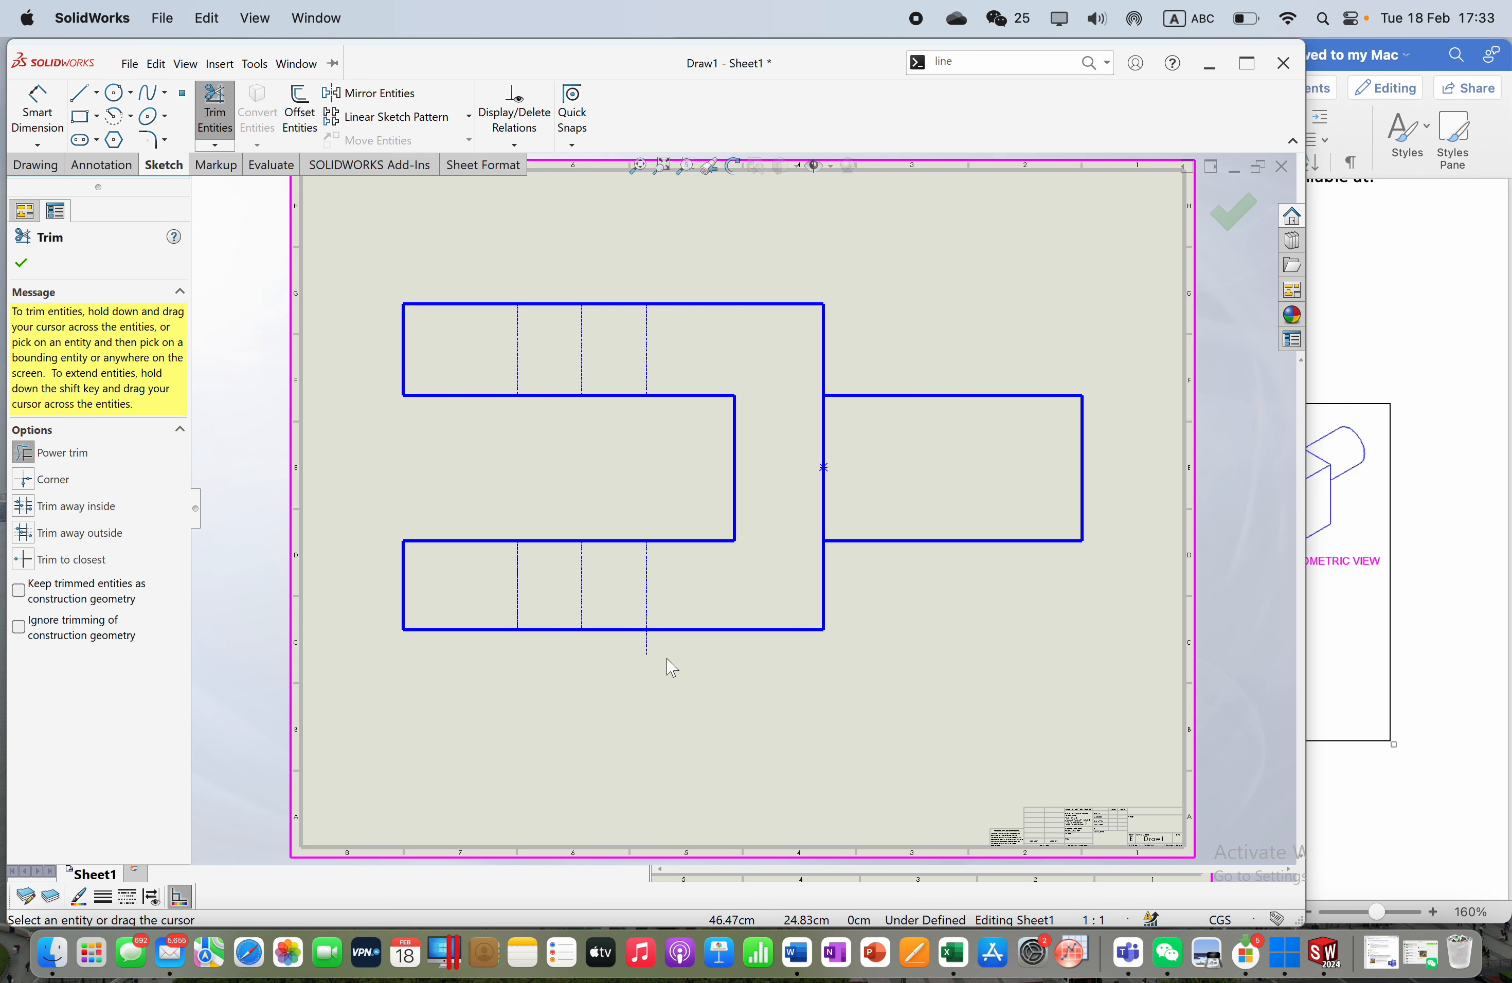
{"action": "left_click_drag", "start_coordinate": [671, 667], "coordinate": [662, 646]}
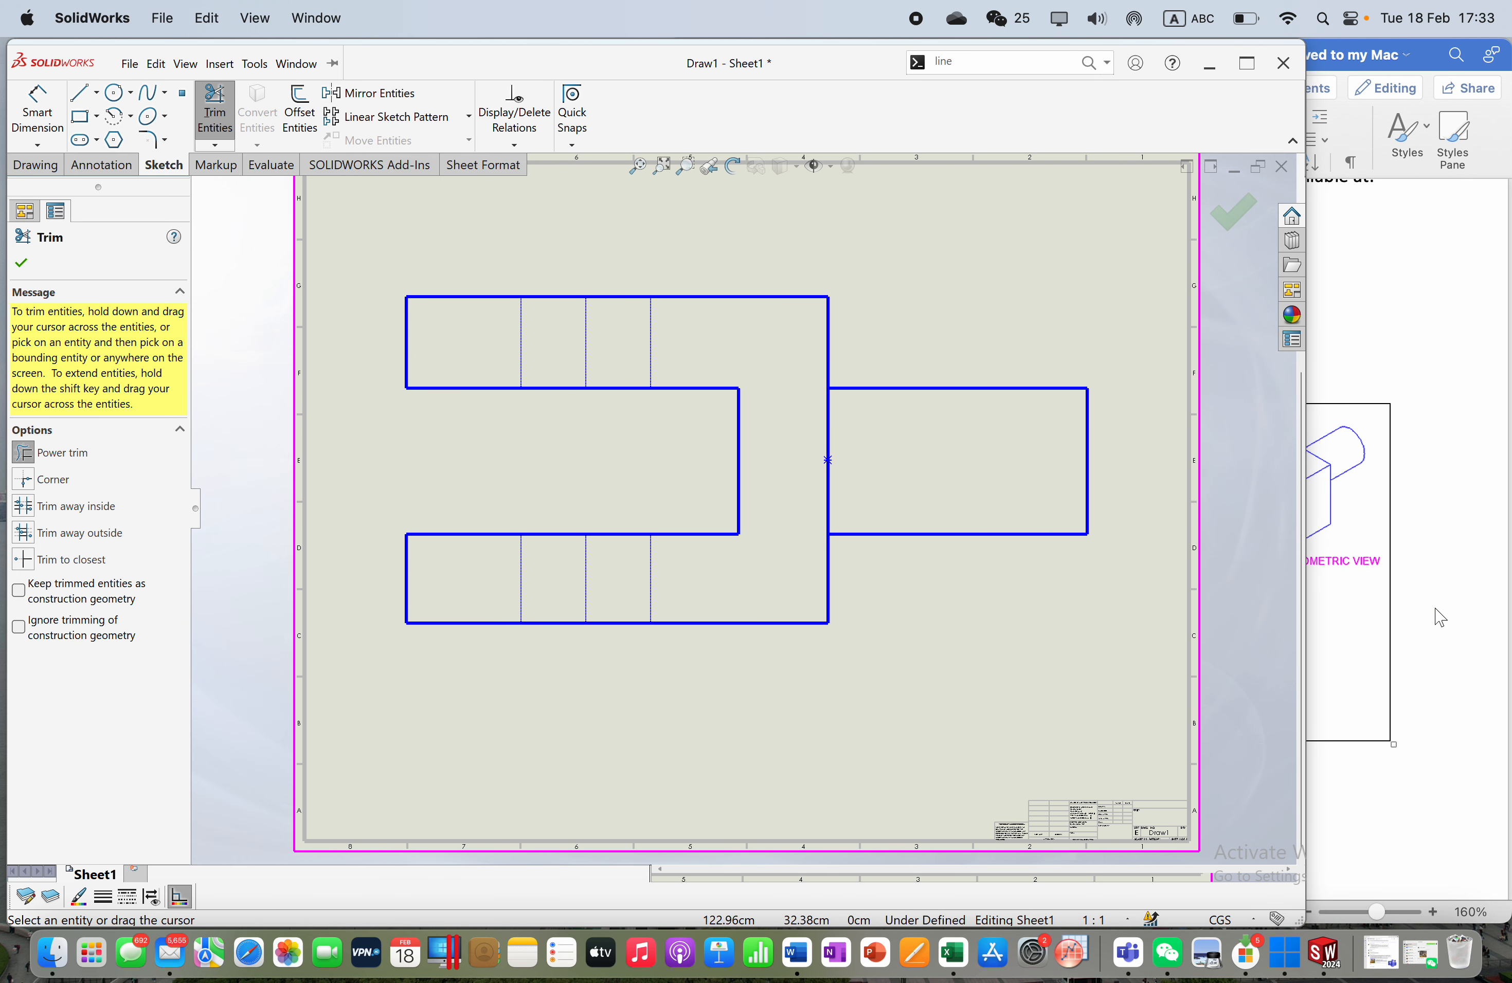
Step: Trim away the hole's centre line in both arms of the top view, checking against the handbook figure
{"action": "left_click", "coordinate": [1438, 537]}
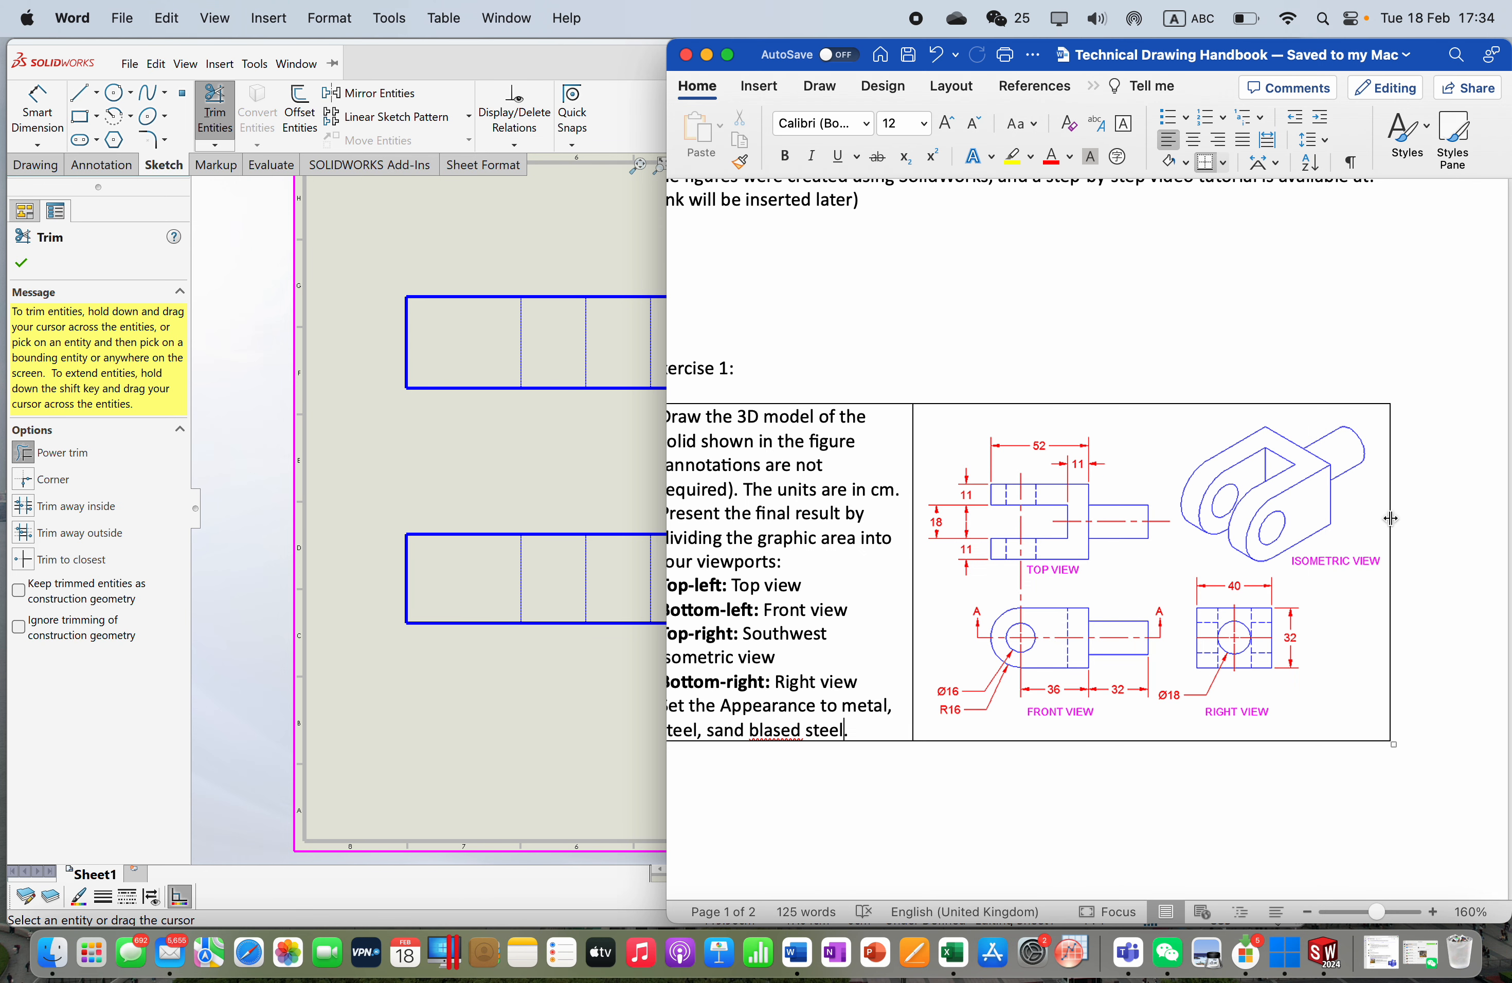
{"action": "left_click", "coordinate": [429, 459]}
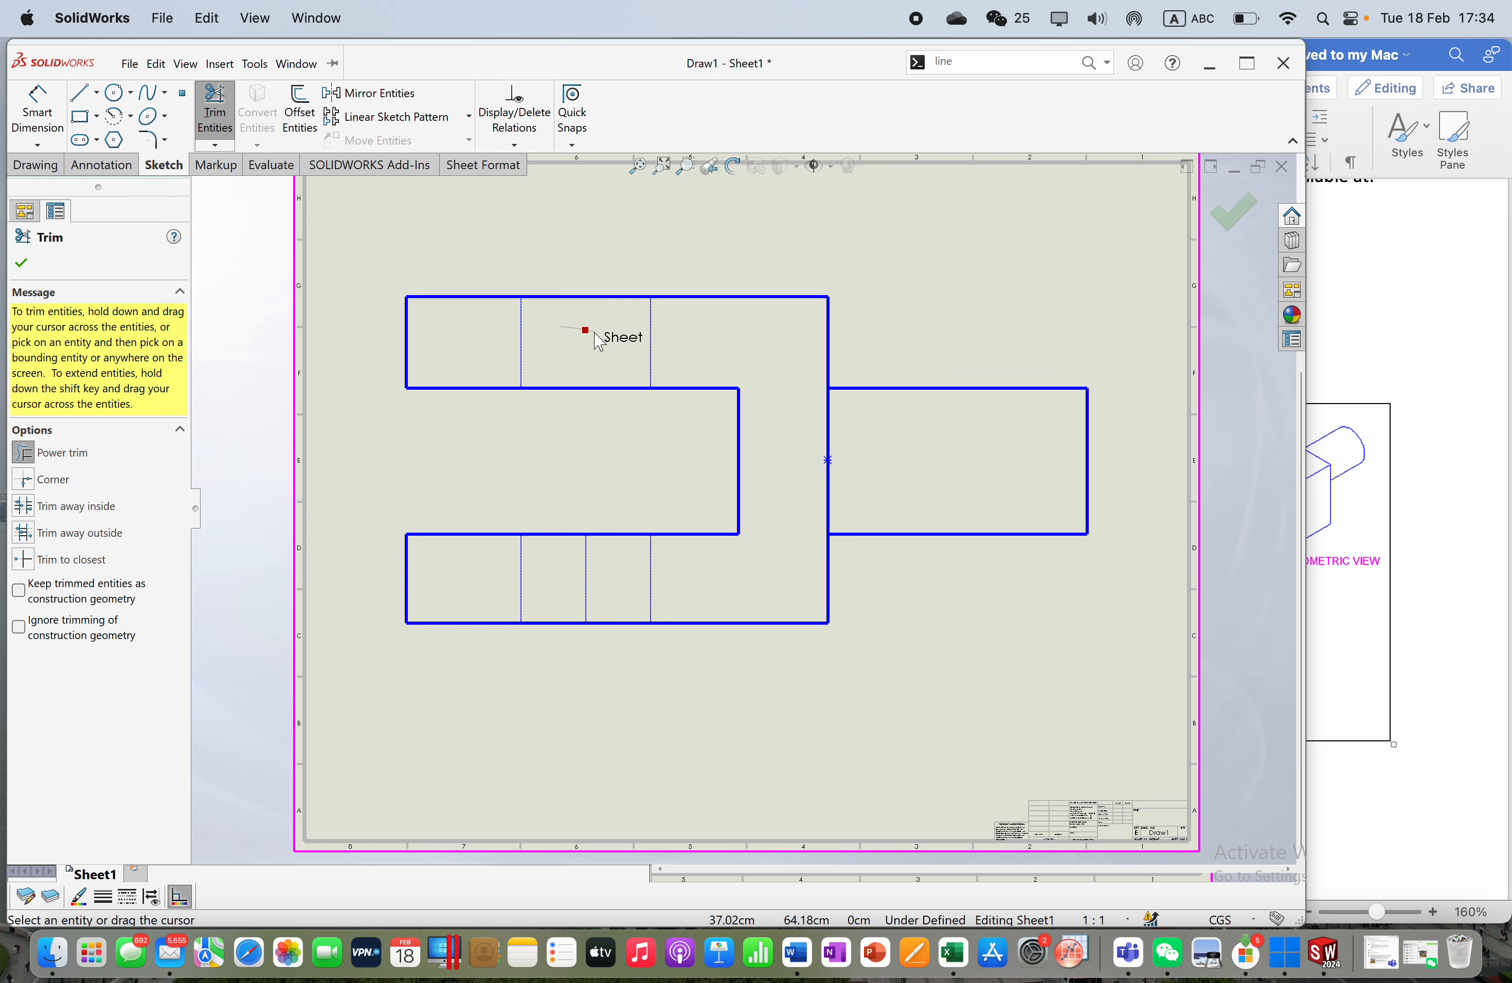
{"action": "left_click_drag", "start_coordinate": [575, 573], "coordinate": [614, 562]}
{"action": "key", "text": "Escape"}
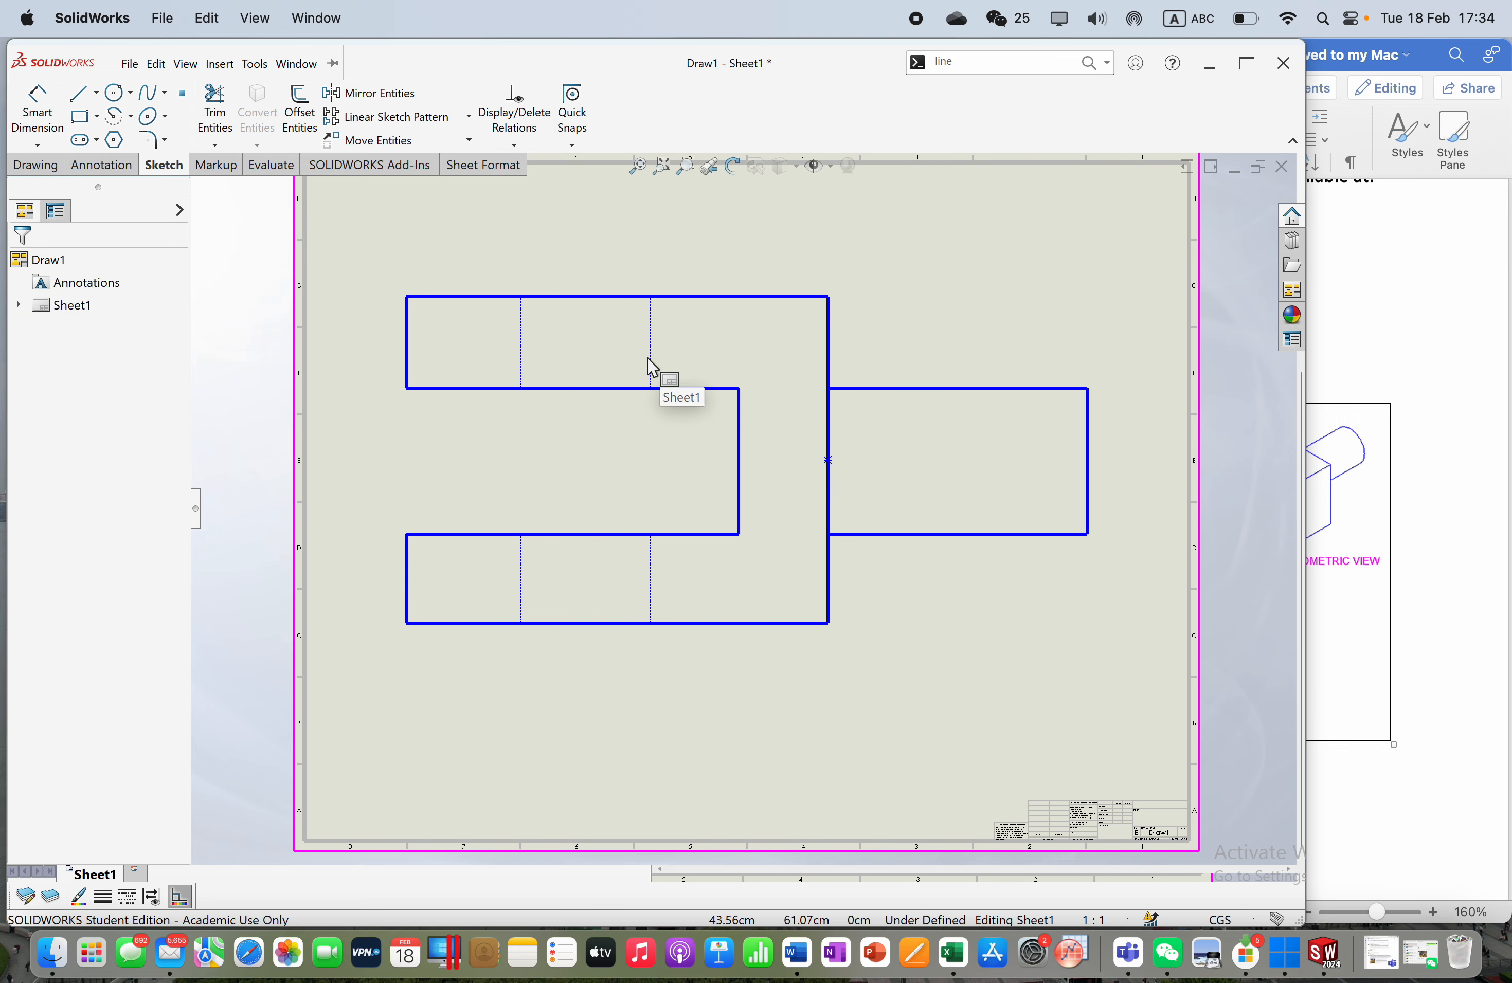
Step: Dimension the full length of the fork body between the two end corners of its uppermost edge, placing the dimension just above it
{"action": "left_click", "coordinate": [1453, 369]}
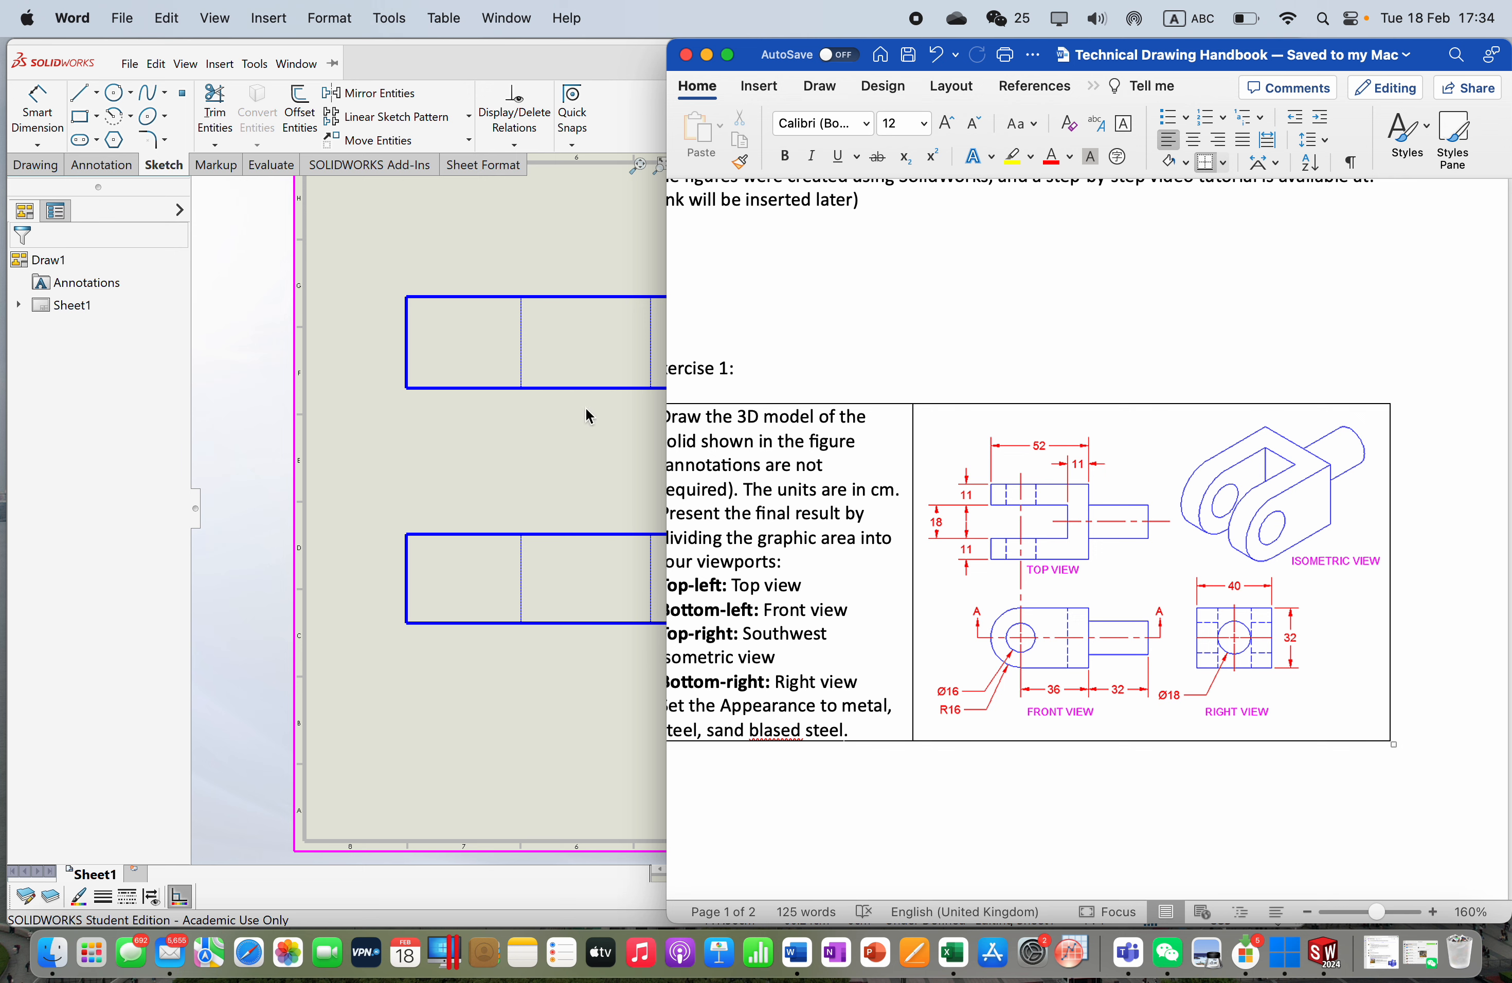
{"action": "left_click", "coordinate": [465, 454]}
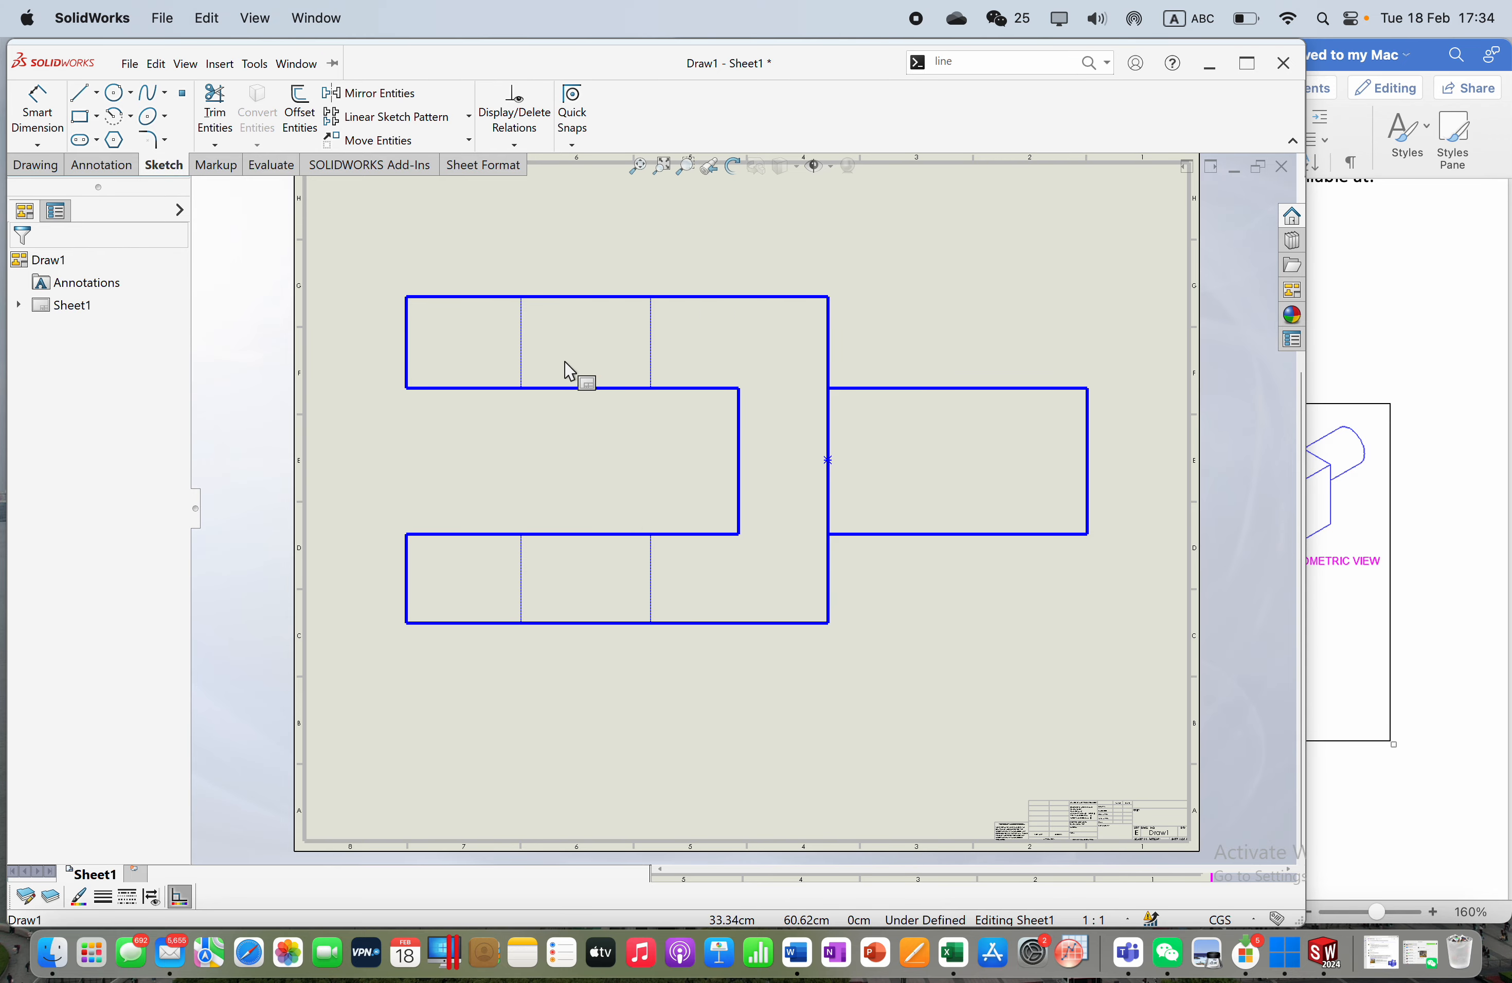
{"action": "left_click", "coordinate": [35, 105]}
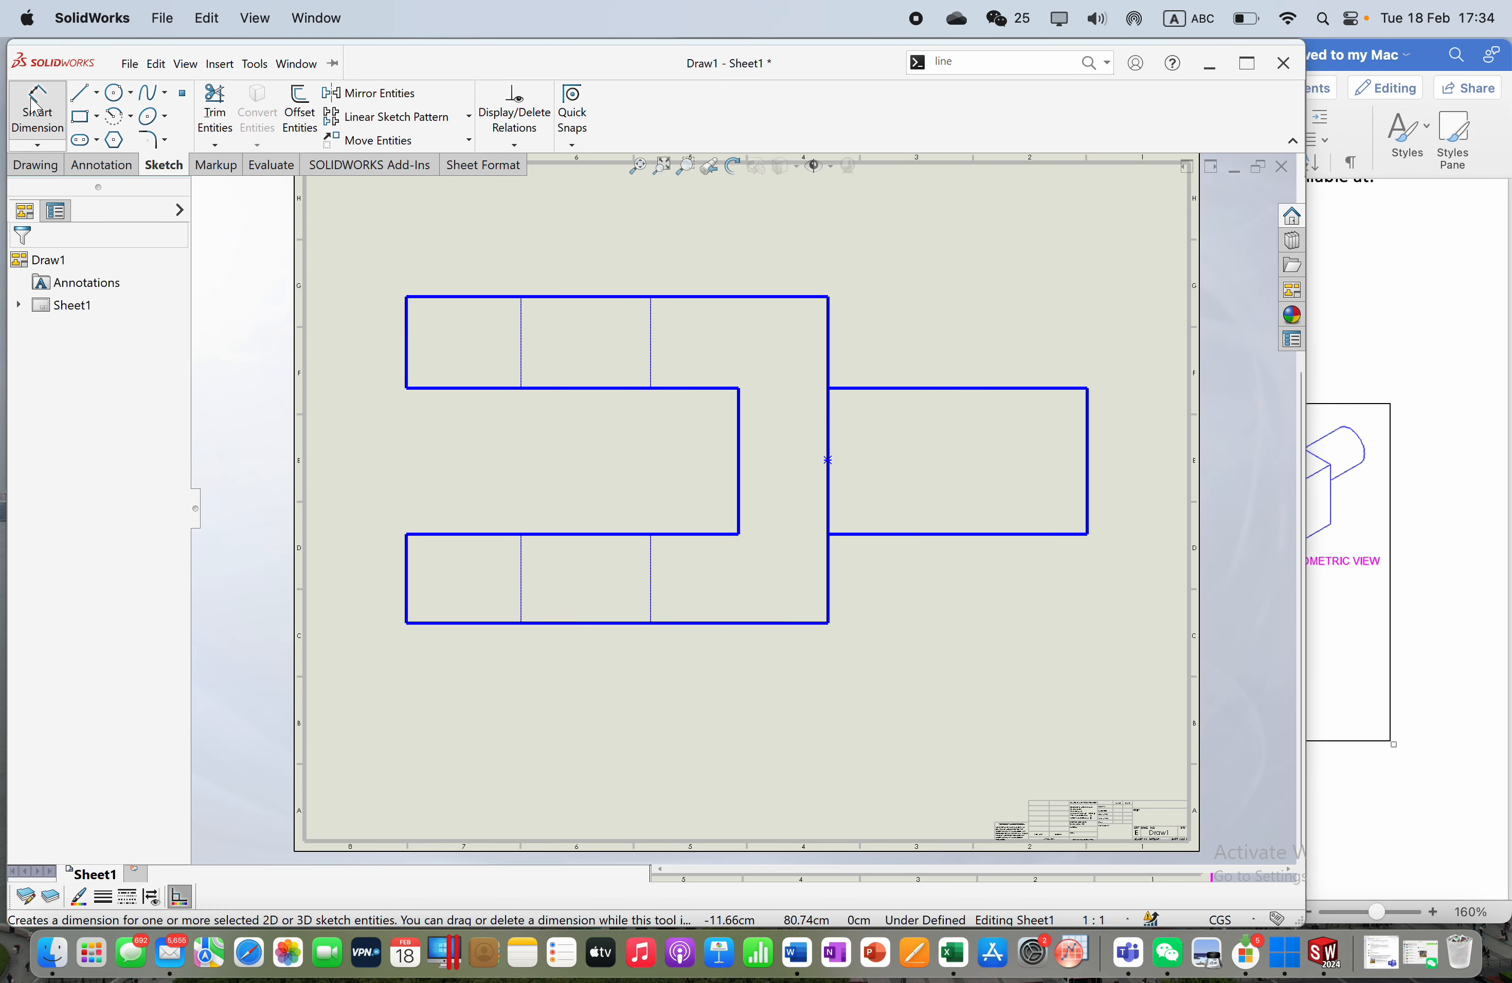
{"action": "left_click", "coordinate": [407, 297]}
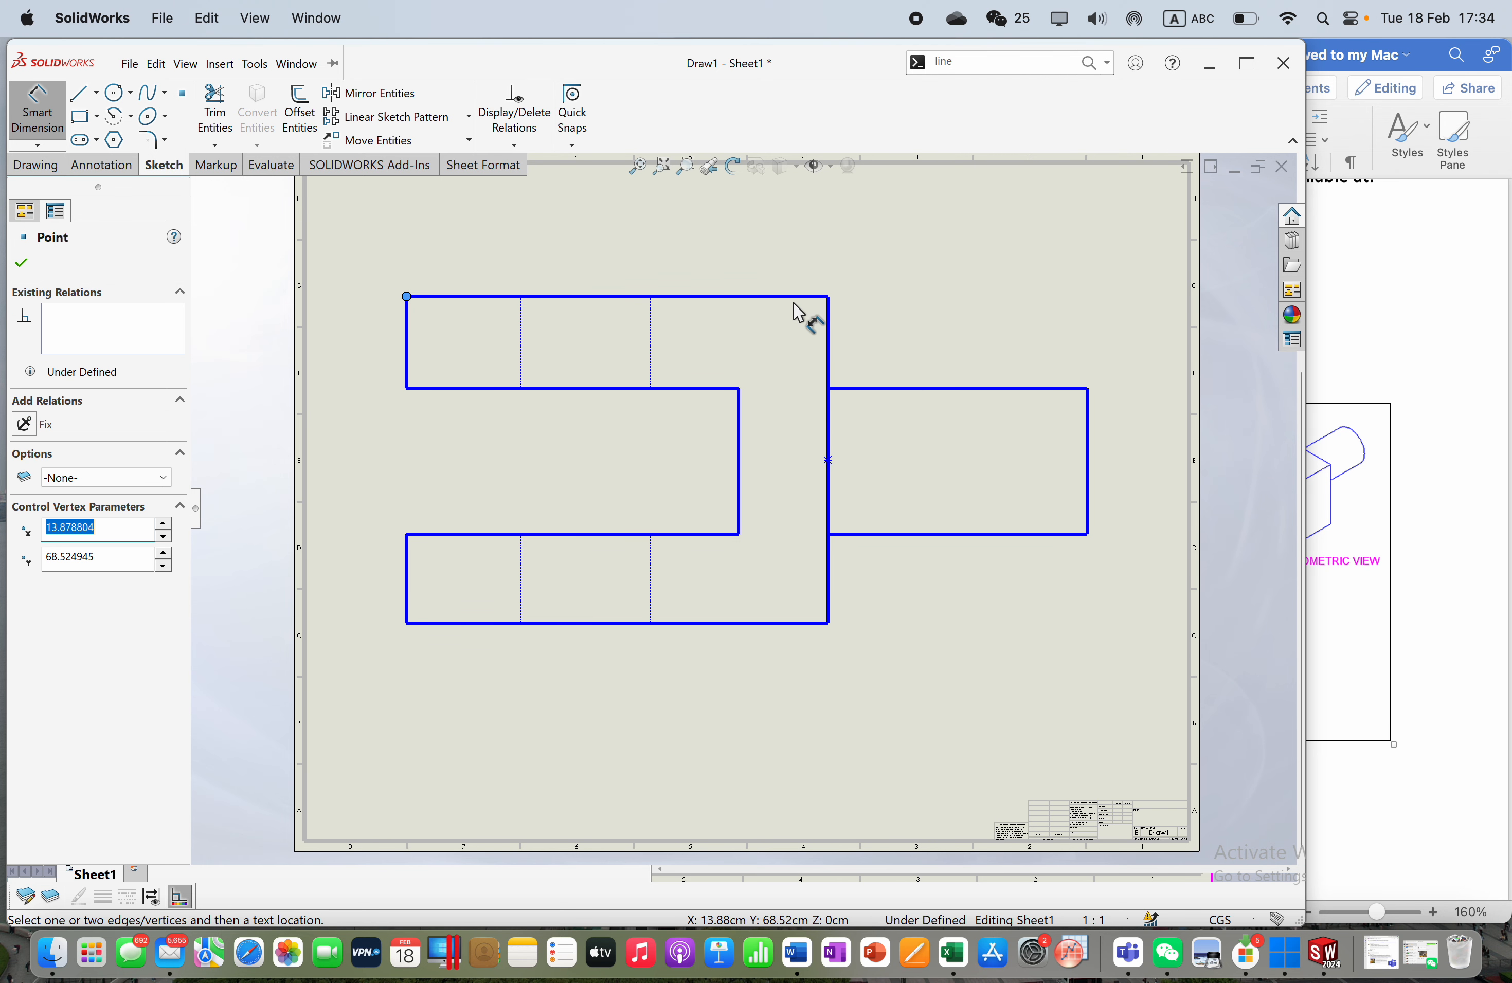
{"action": "left_click", "coordinate": [829, 296]}
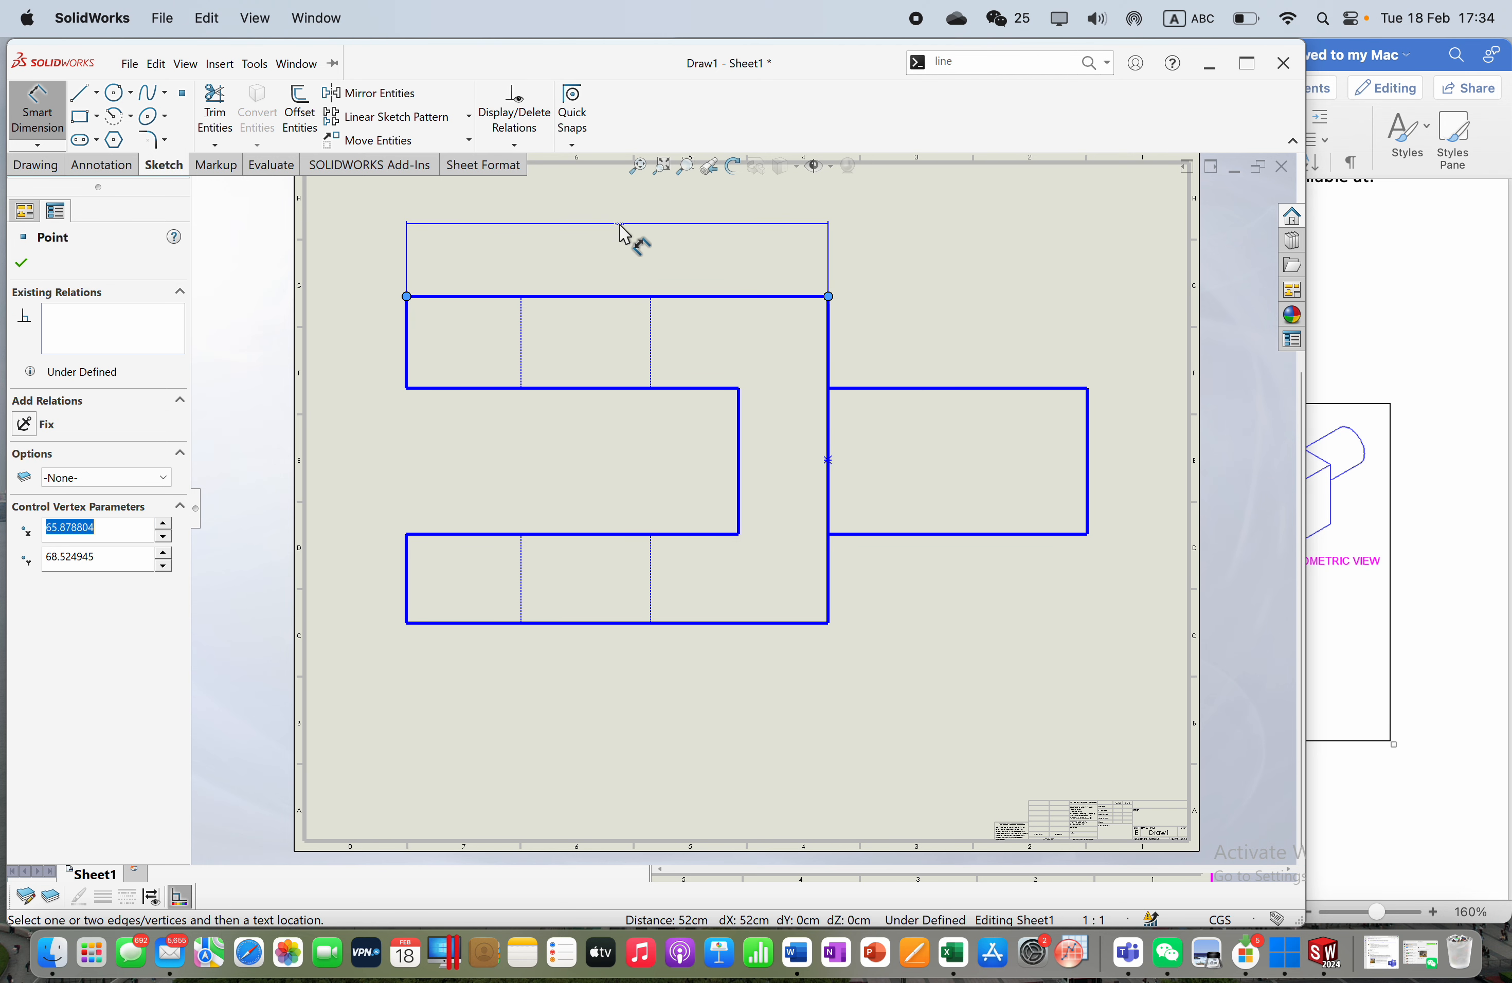
{"action": "left_click", "coordinate": [641, 258]}
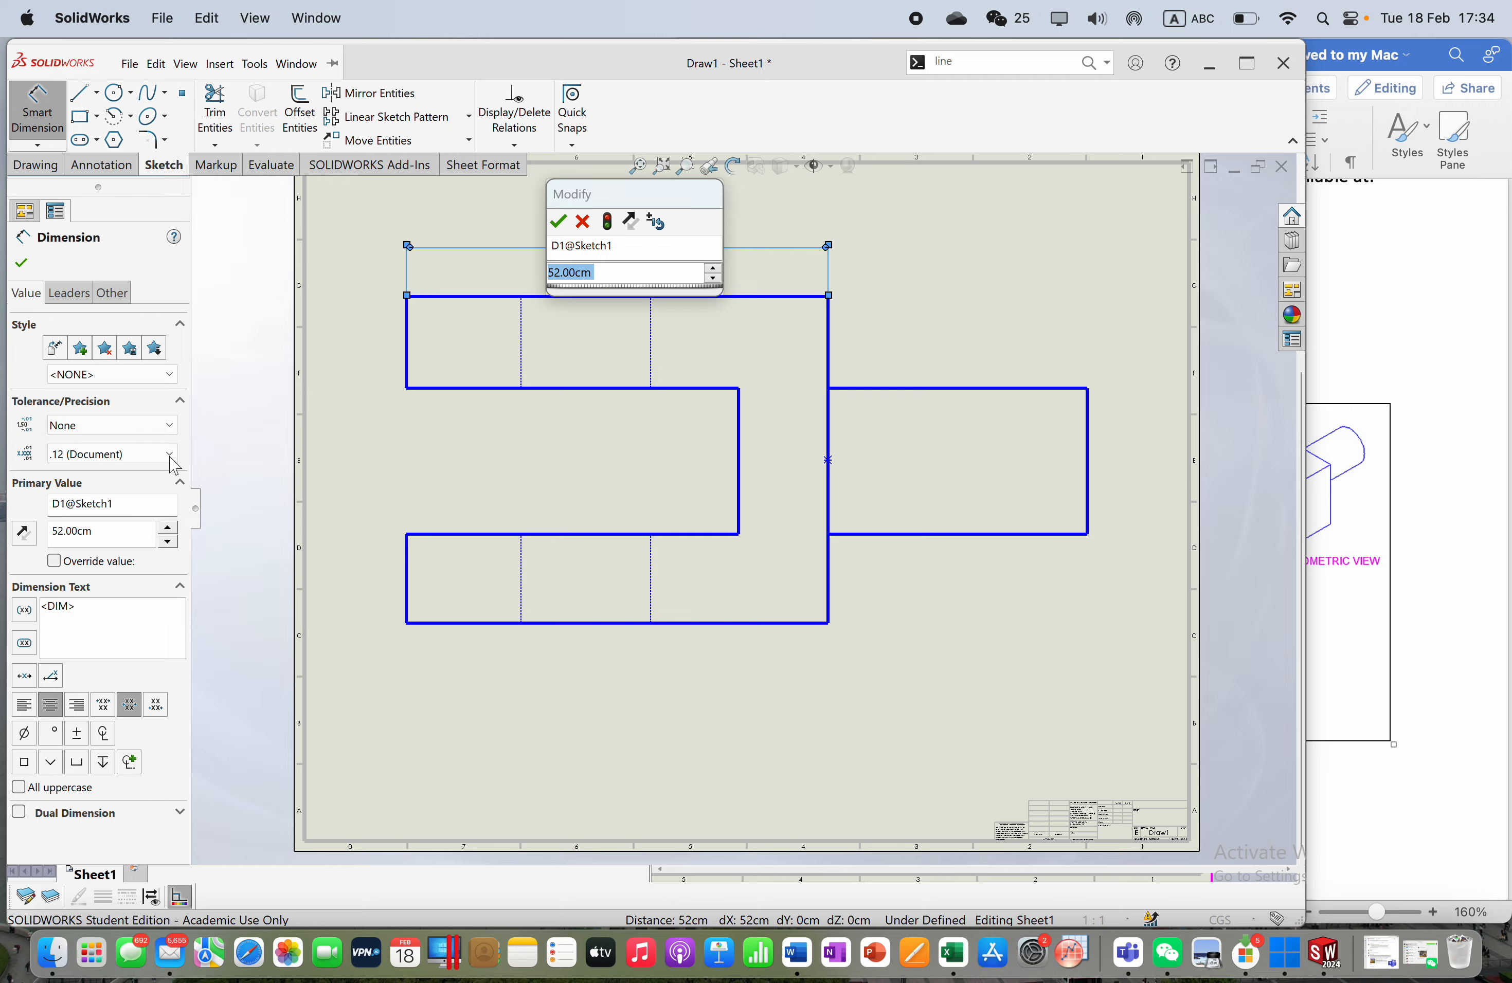
{"action": "left_click", "coordinate": [558, 222]}
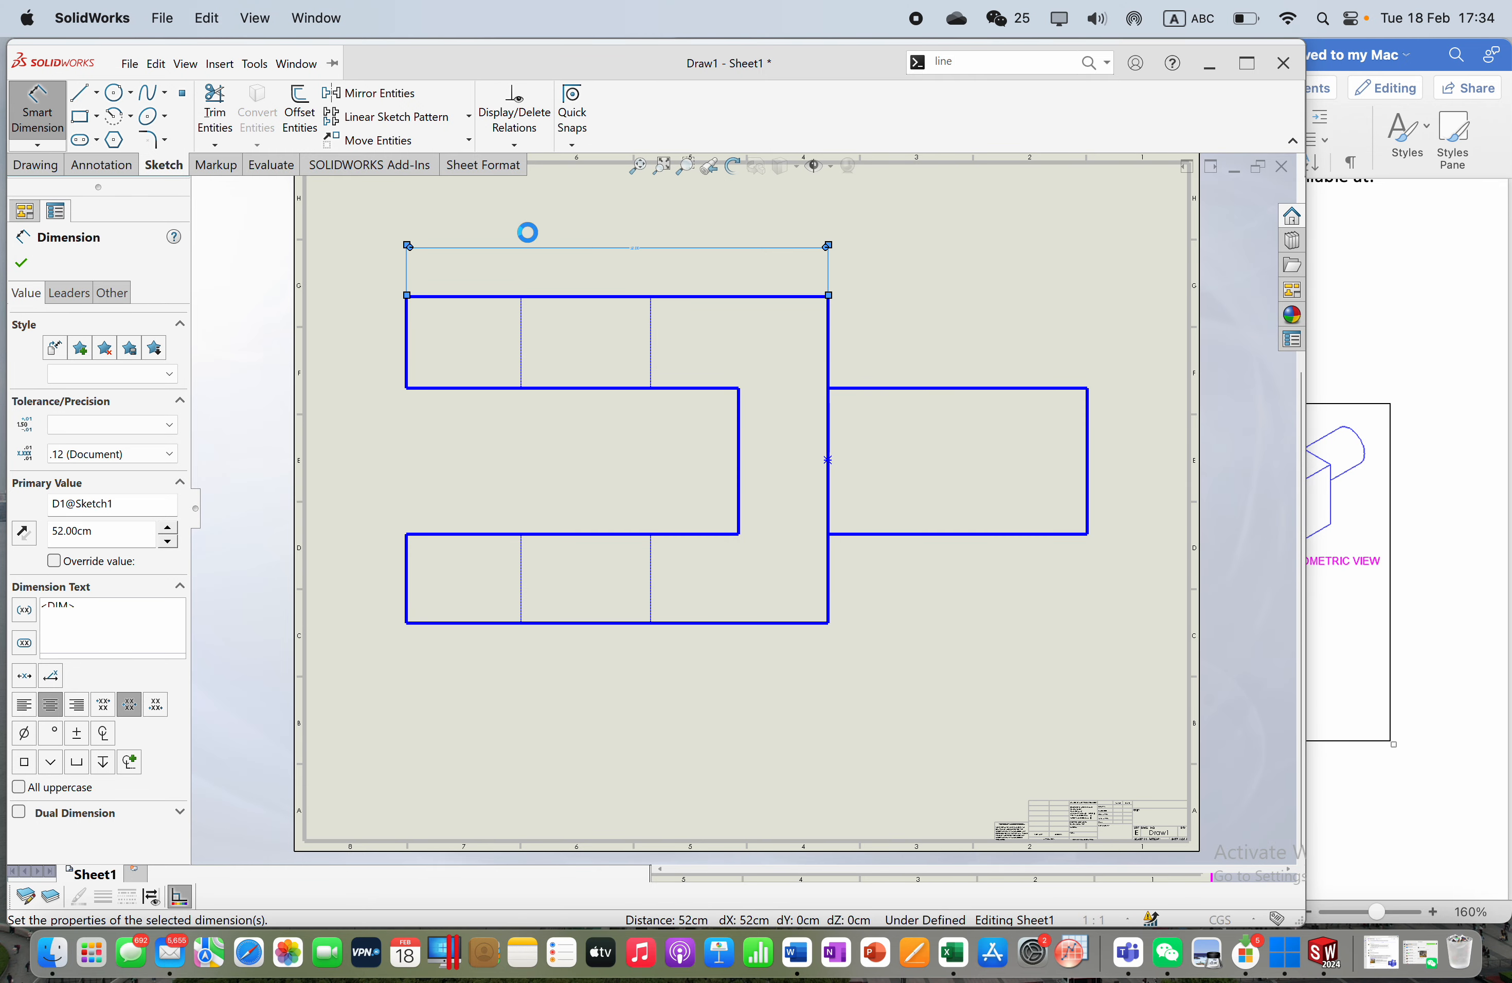
{"action": "double_click", "coordinate": [635, 248]}
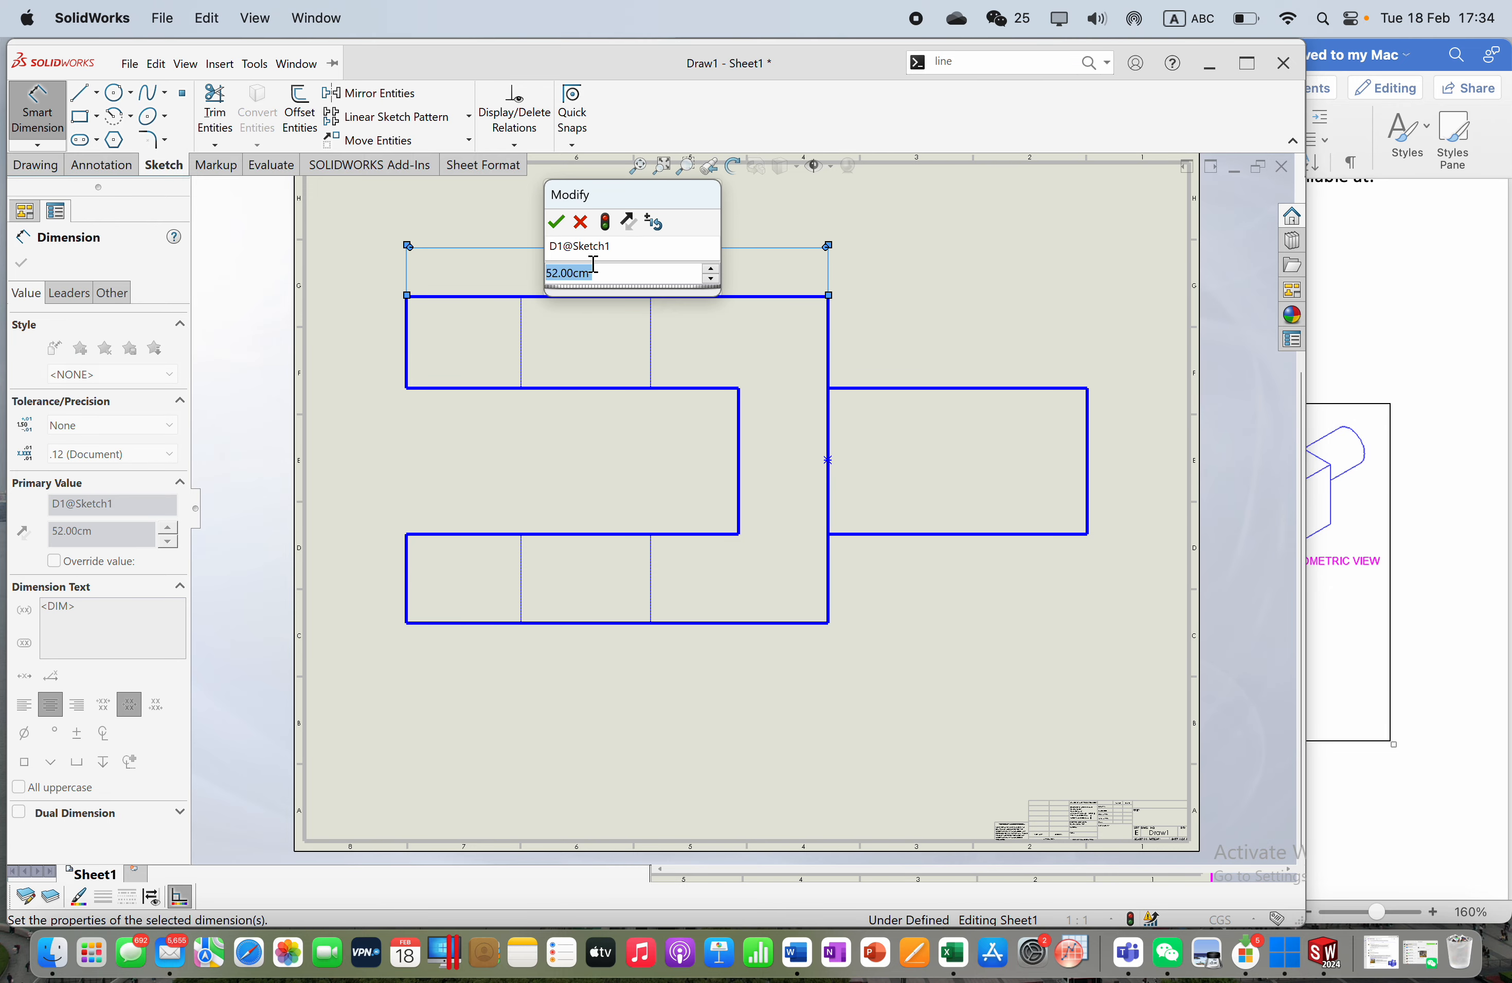
{"action": "left_click", "coordinate": [557, 222]}
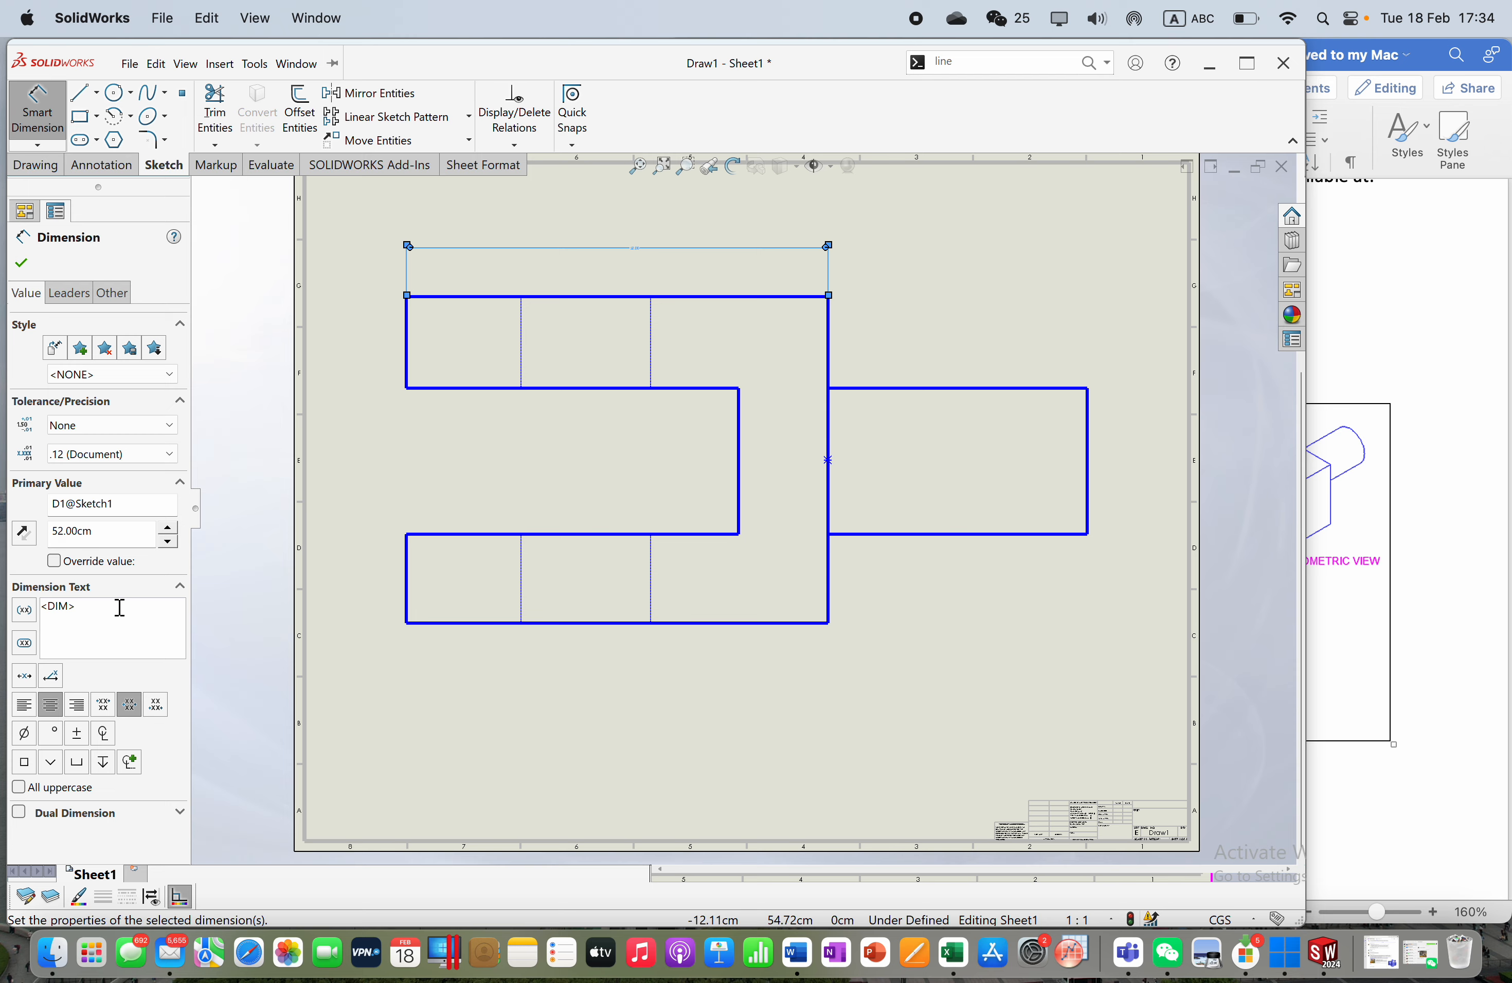
Step: Set the length dimension's precision to .12 (Document) and its tolerance to None
{"action": "left_click", "coordinate": [146, 455]}
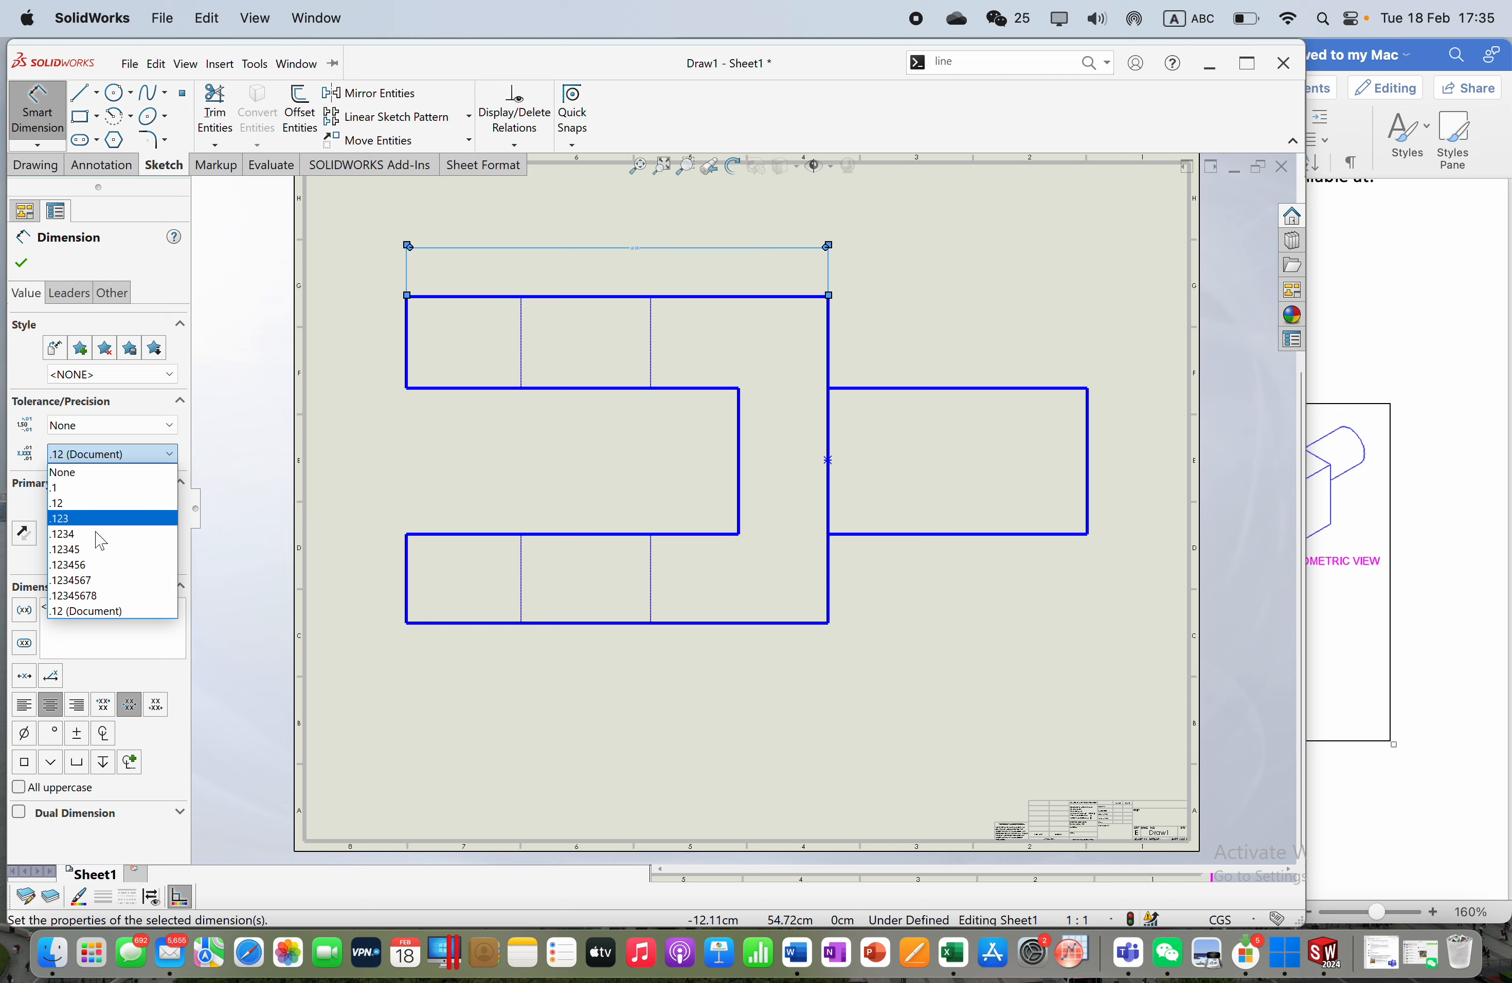
{"action": "left_click", "coordinate": [100, 613]}
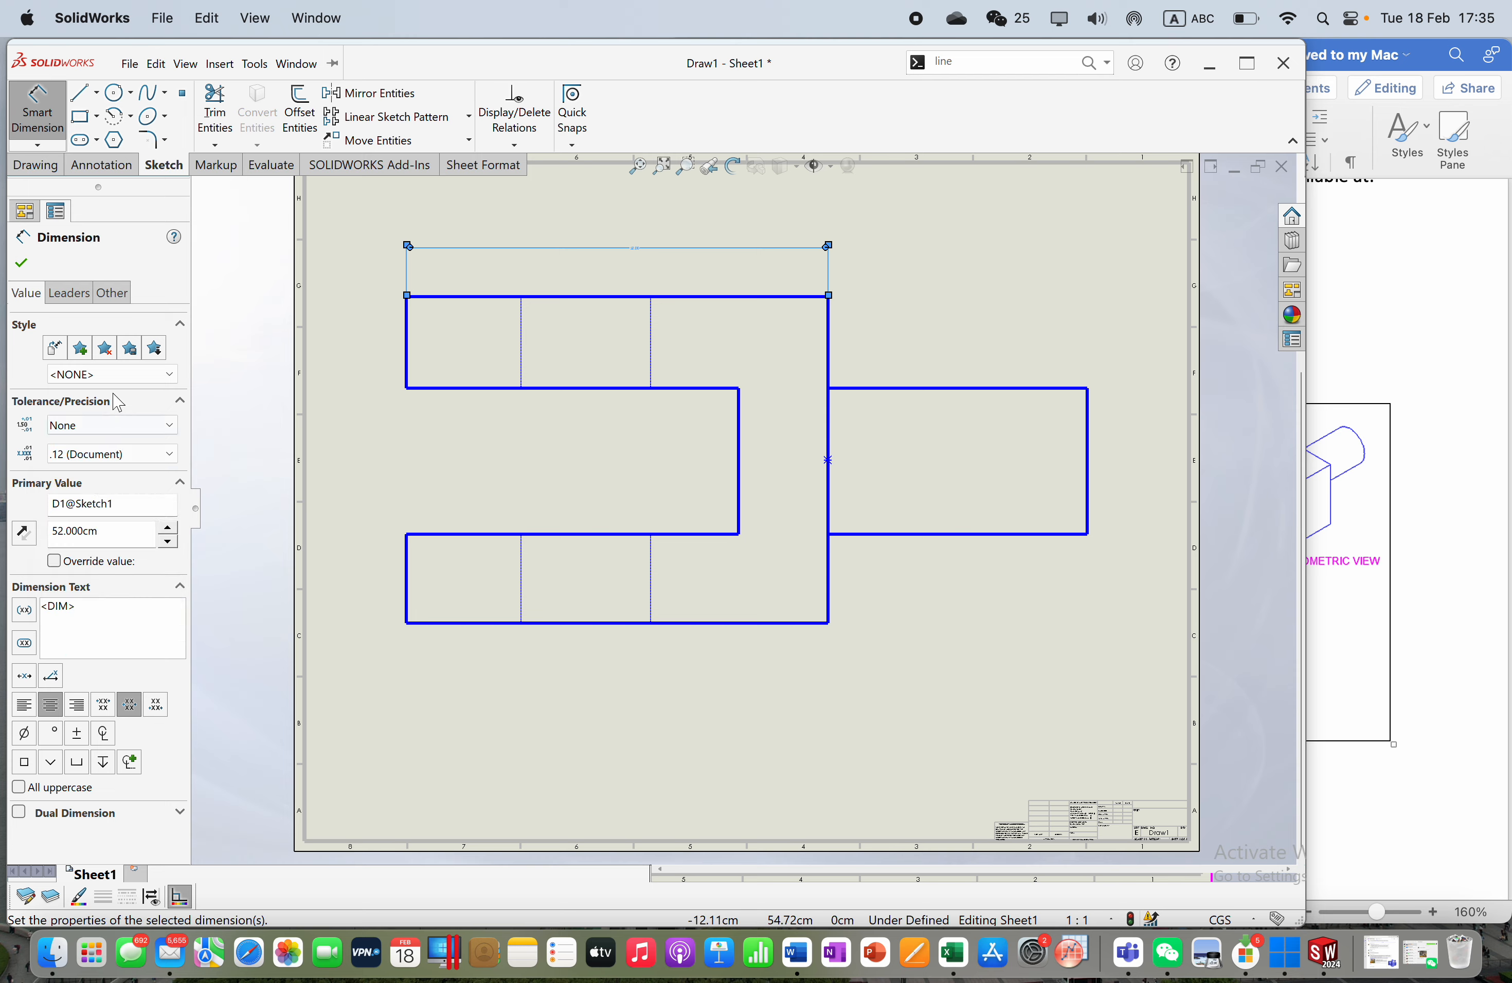
{"action": "left_click", "coordinate": [124, 428]}
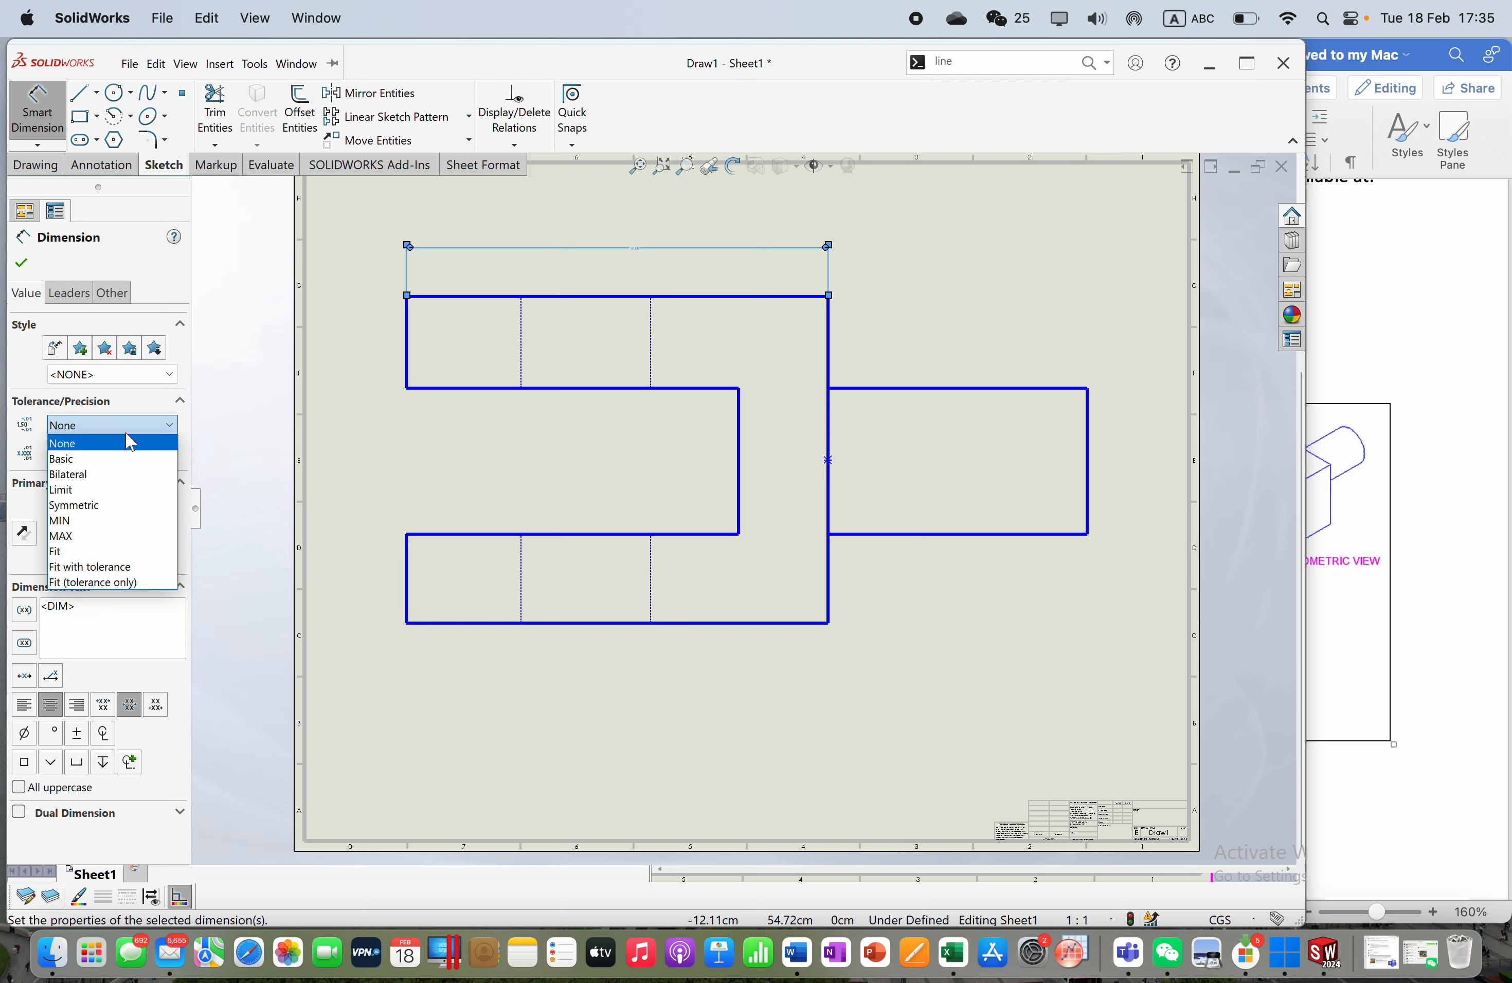
{"action": "left_click", "coordinate": [131, 442]}
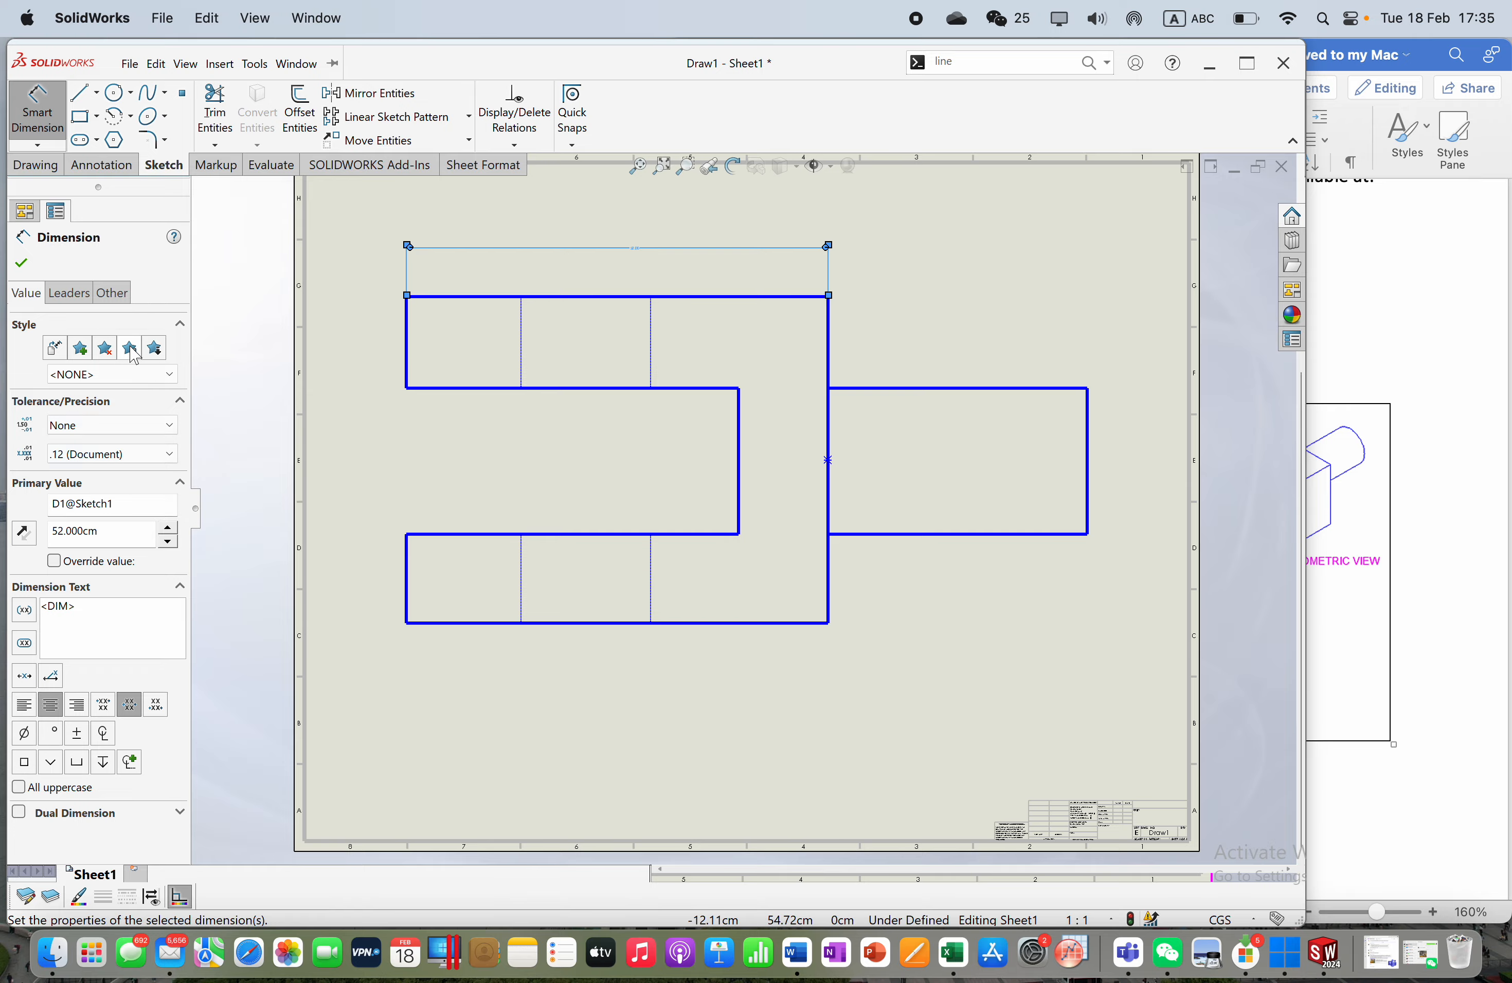
Step: Override the document bend length for the dimension's leader and set it to 5.00 cm
{"action": "left_click", "coordinate": [71, 294]}
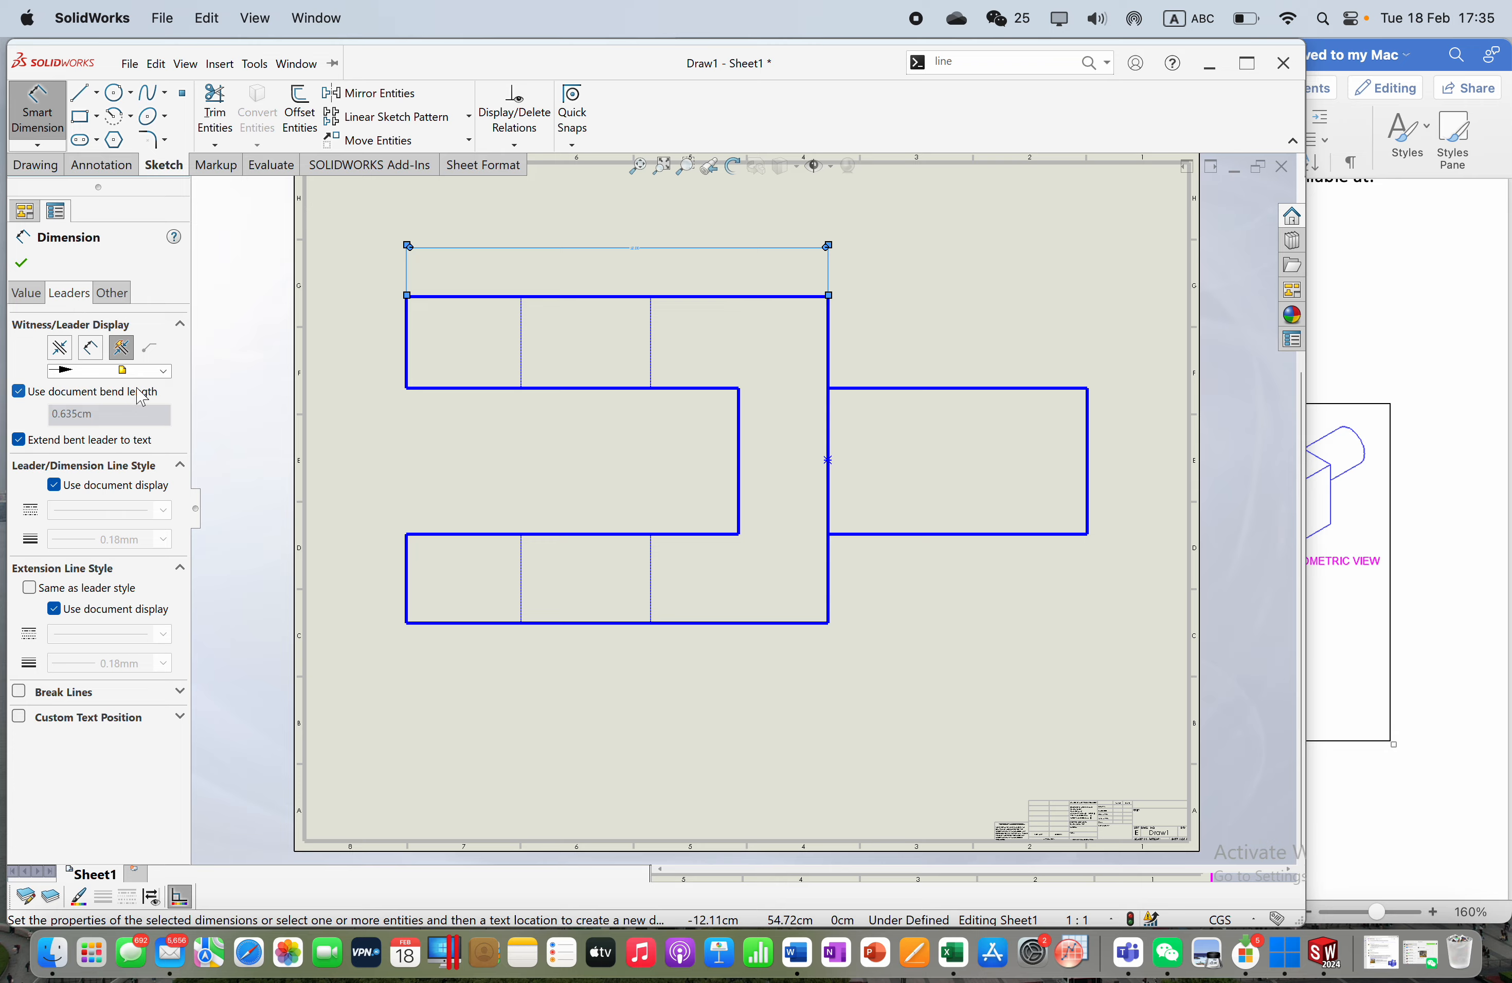
{"action": "left_click", "coordinate": [19, 392]}
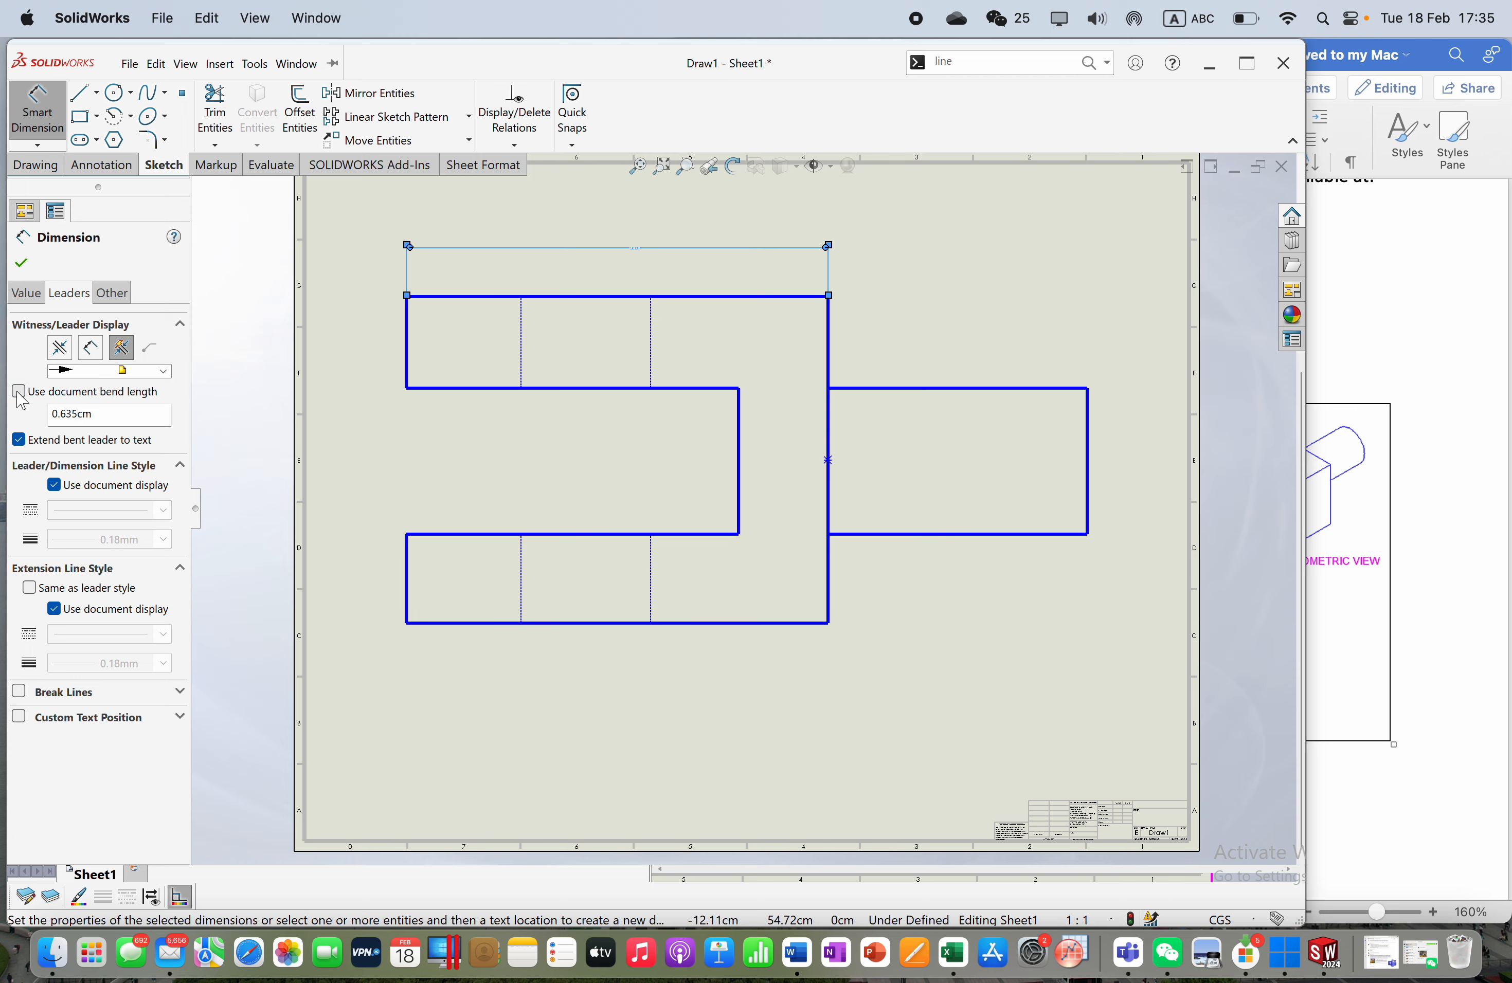
{"action": "left_click_drag", "start_coordinate": [118, 418], "coordinate": [3, 418]}
{"action": "type", "text": "1.00cm"}
{"action": "left_click_drag", "start_coordinate": [110, 419], "coordinate": [3, 426]}
{"action": "type", "text": "5.00cm"}
Step: Override the document display for the dimension line and set its thickness to 1 mm
{"action": "left_click", "coordinate": [56, 486]}
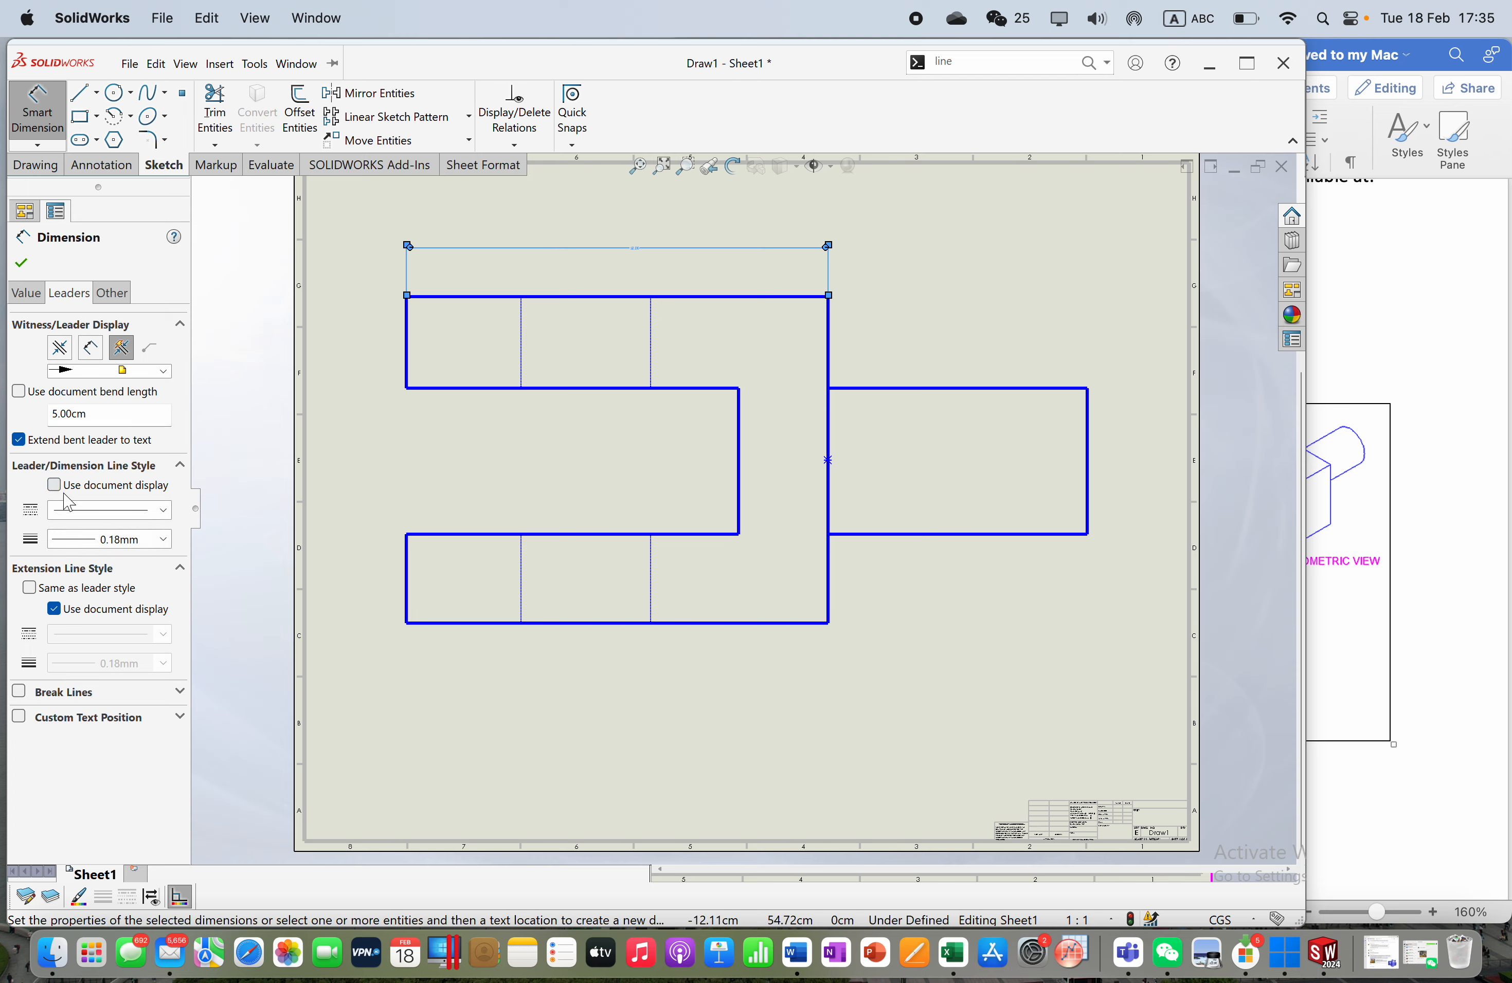
{"action": "left_click", "coordinate": [164, 540]}
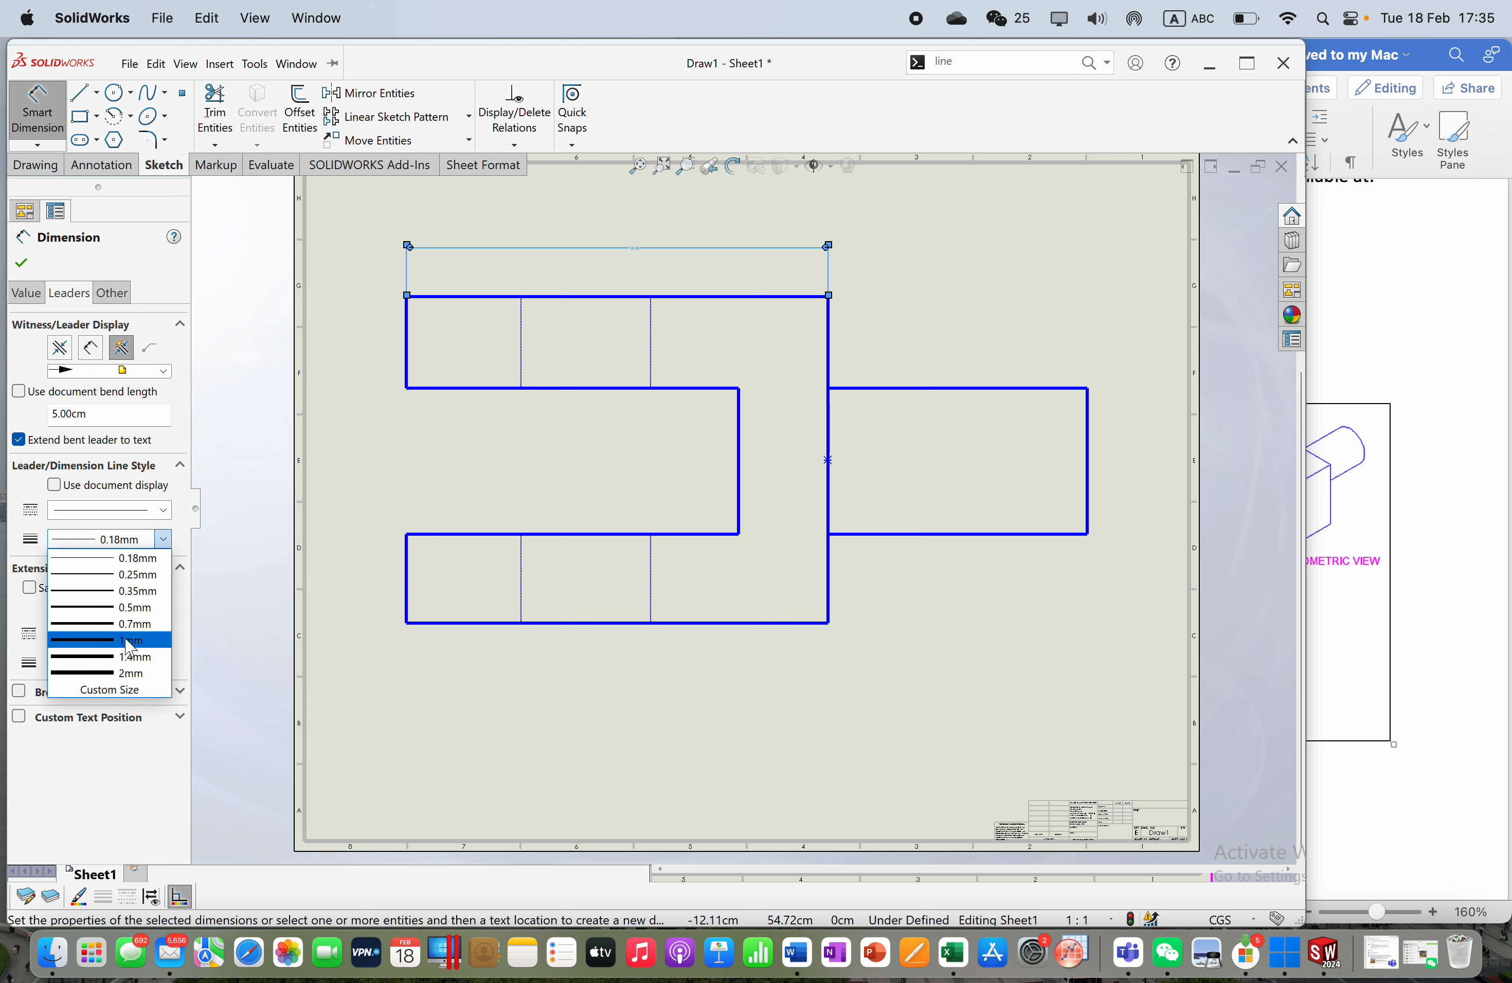
{"action": "left_click", "coordinate": [131, 657]}
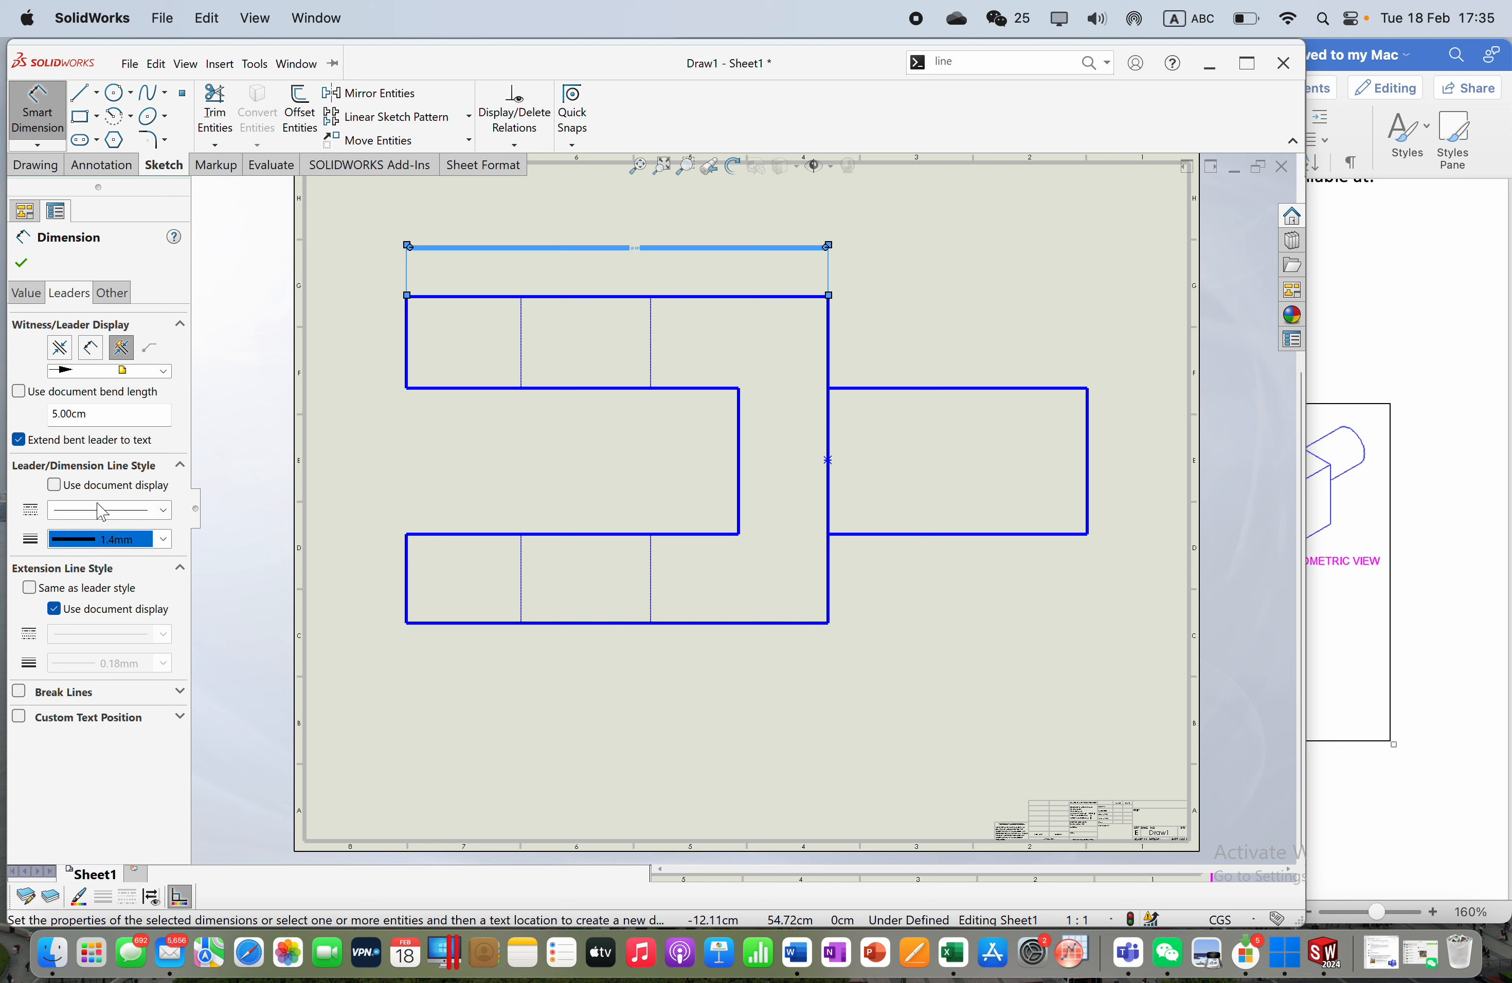
{"action": "left_click", "coordinate": [164, 540]}
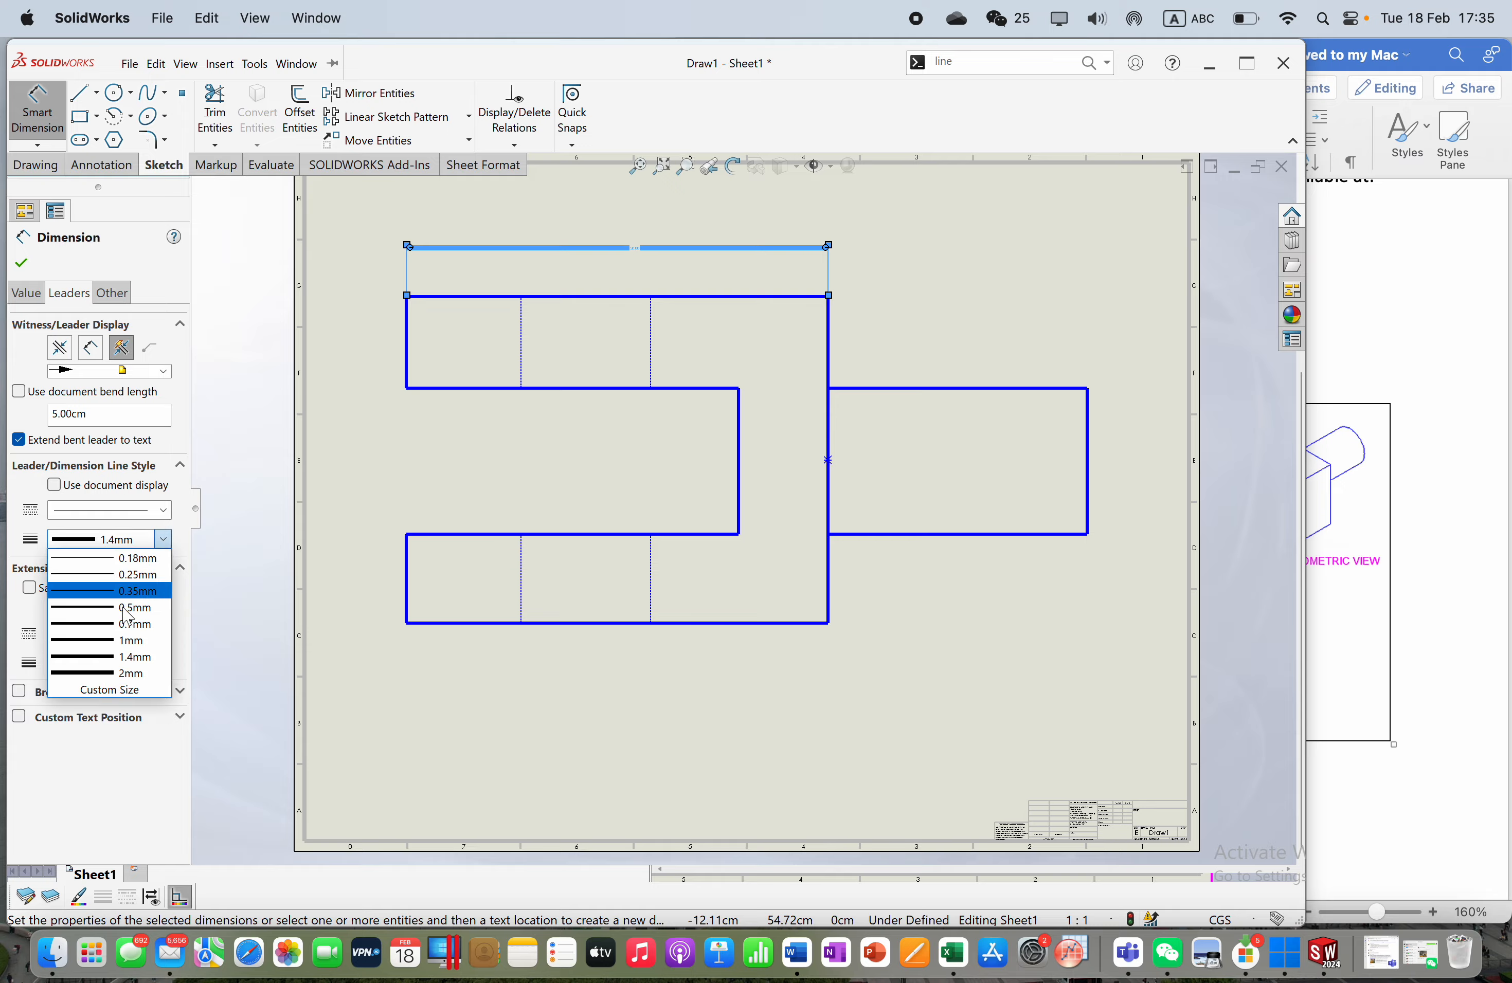
{"action": "left_click", "coordinate": [127, 640]}
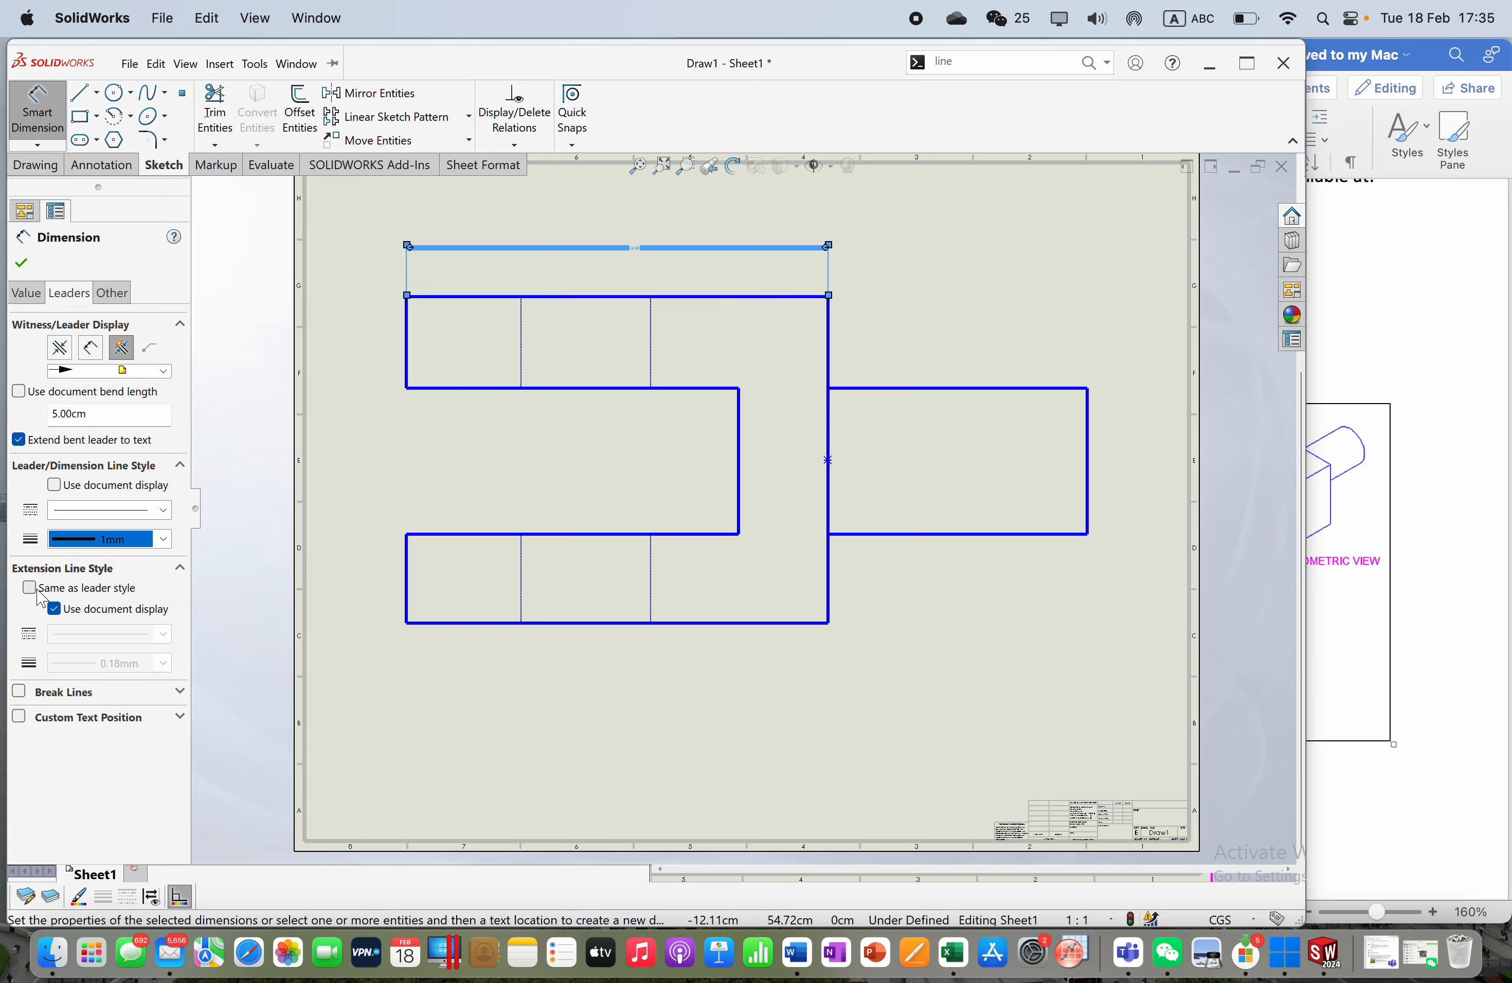
Step: Override the document display for the dimension's extension lines and set their thickness to 0.5 mm
{"action": "left_click", "coordinate": [48, 610]}
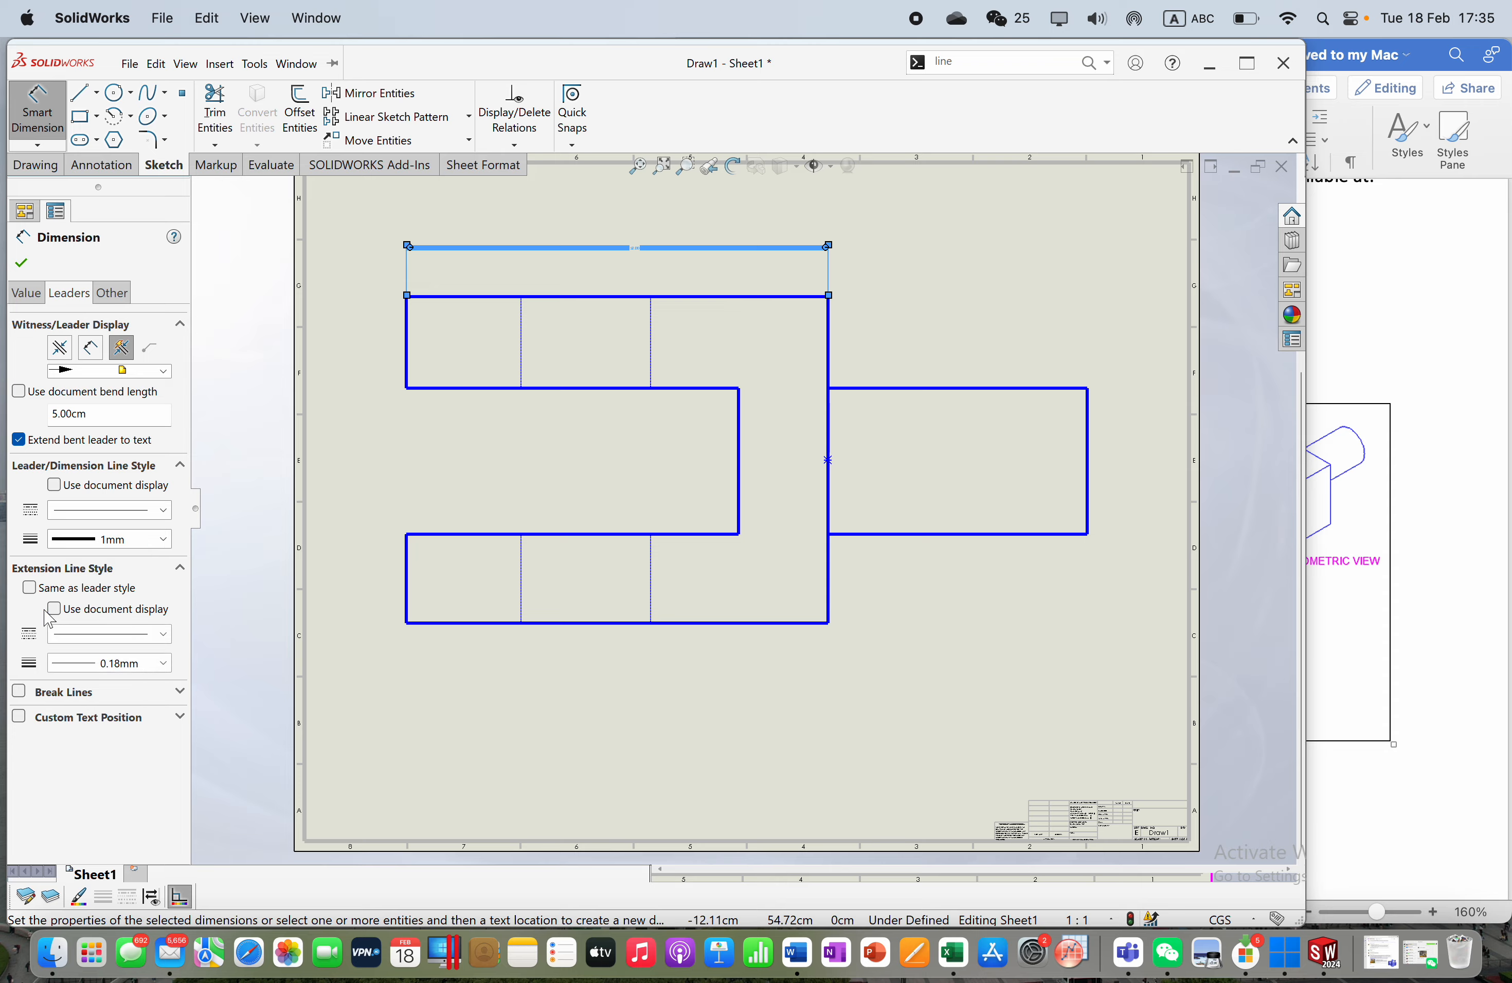
{"action": "left_click", "coordinate": [163, 663]}
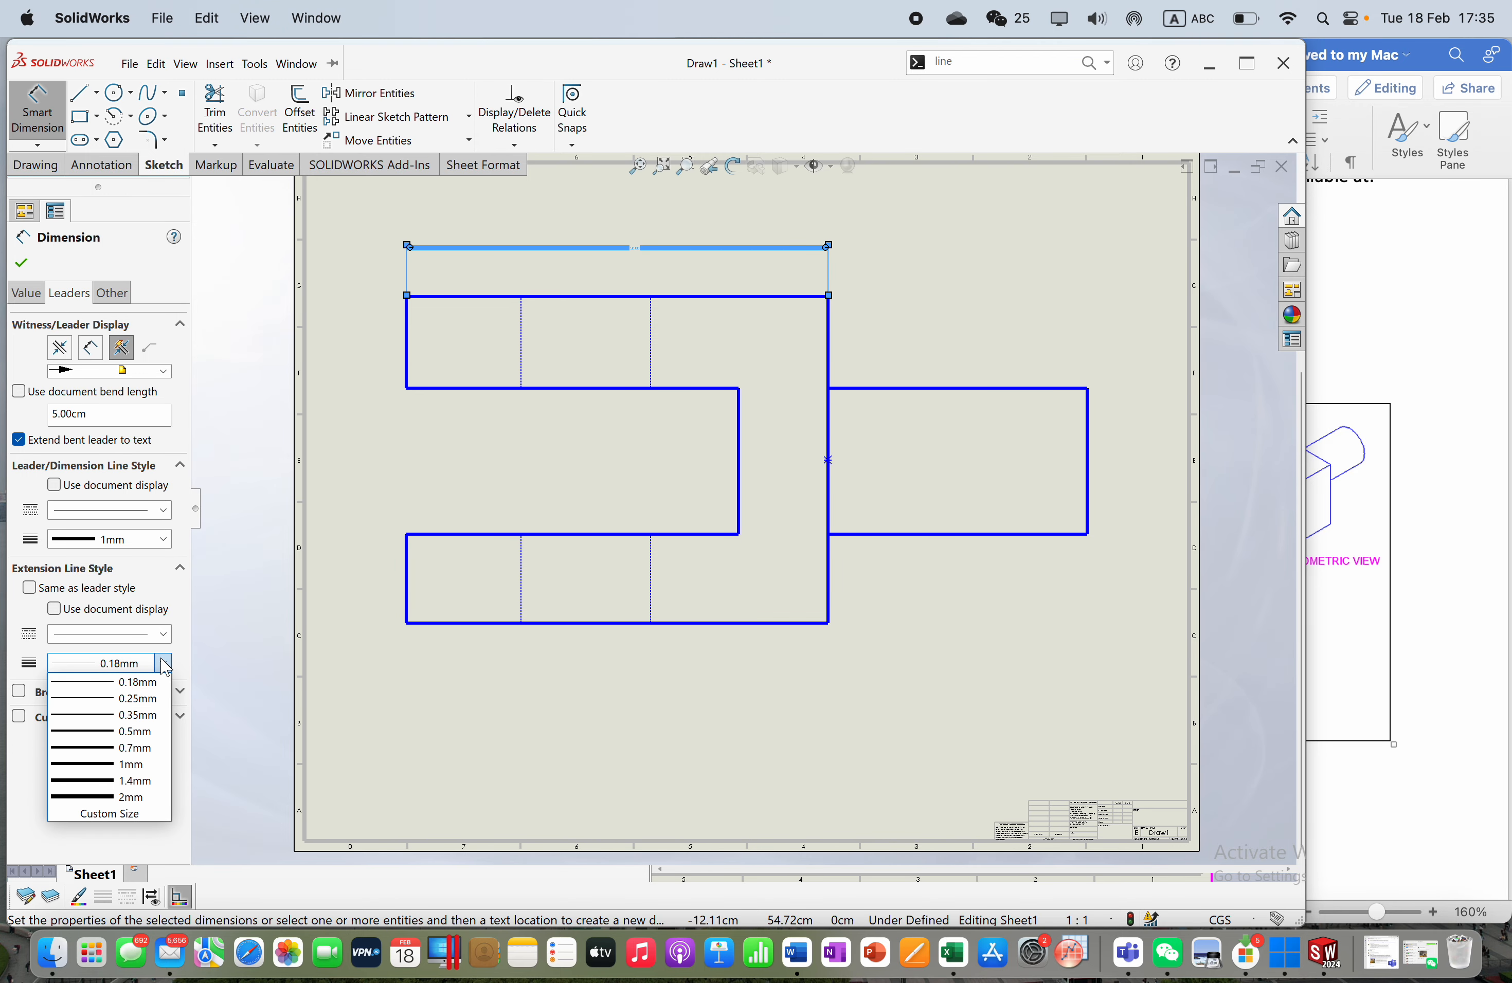
{"action": "left_click", "coordinate": [156, 748]}
{"action": "left_click", "coordinate": [164, 662]}
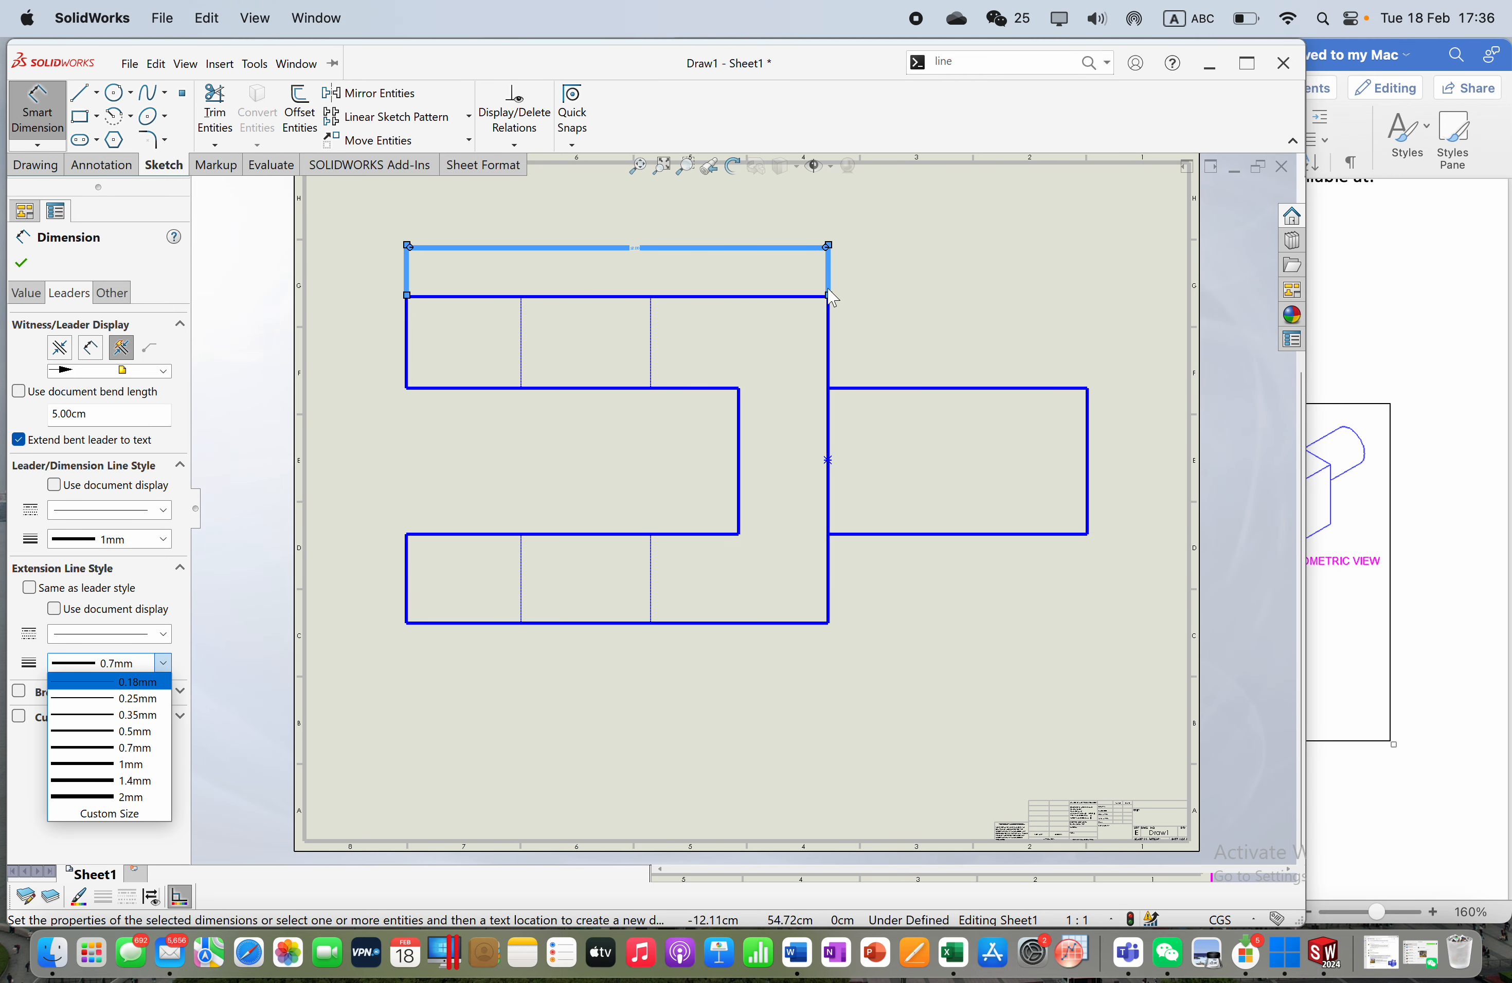
{"action": "left_click", "coordinate": [1381, 436]}
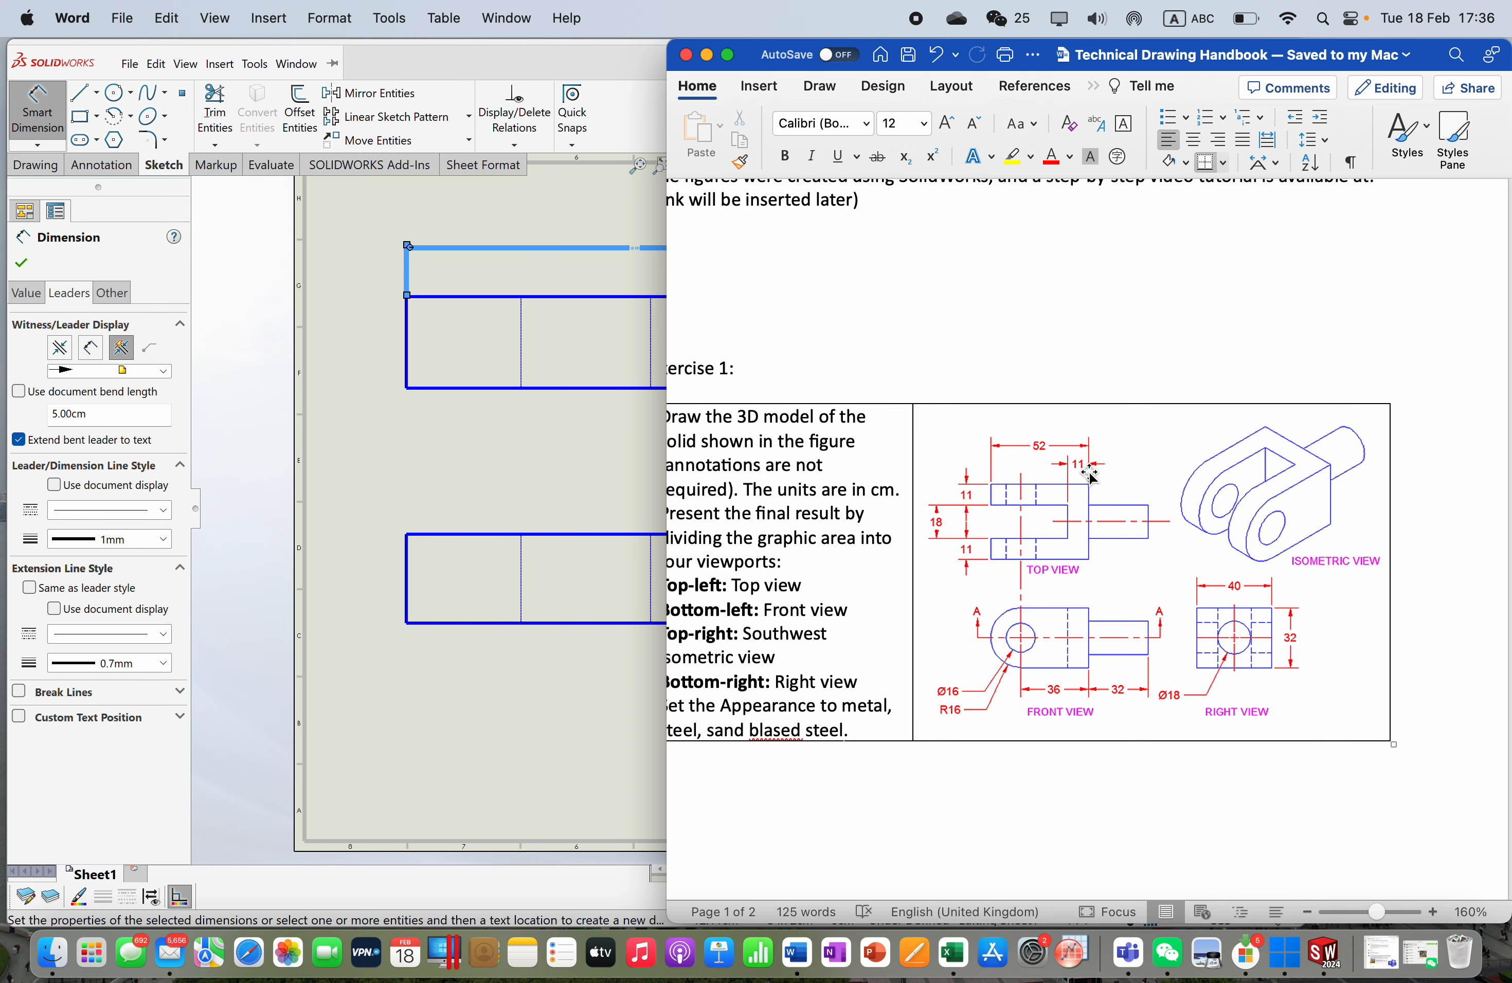
{"action": "left_click", "coordinate": [116, 655]}
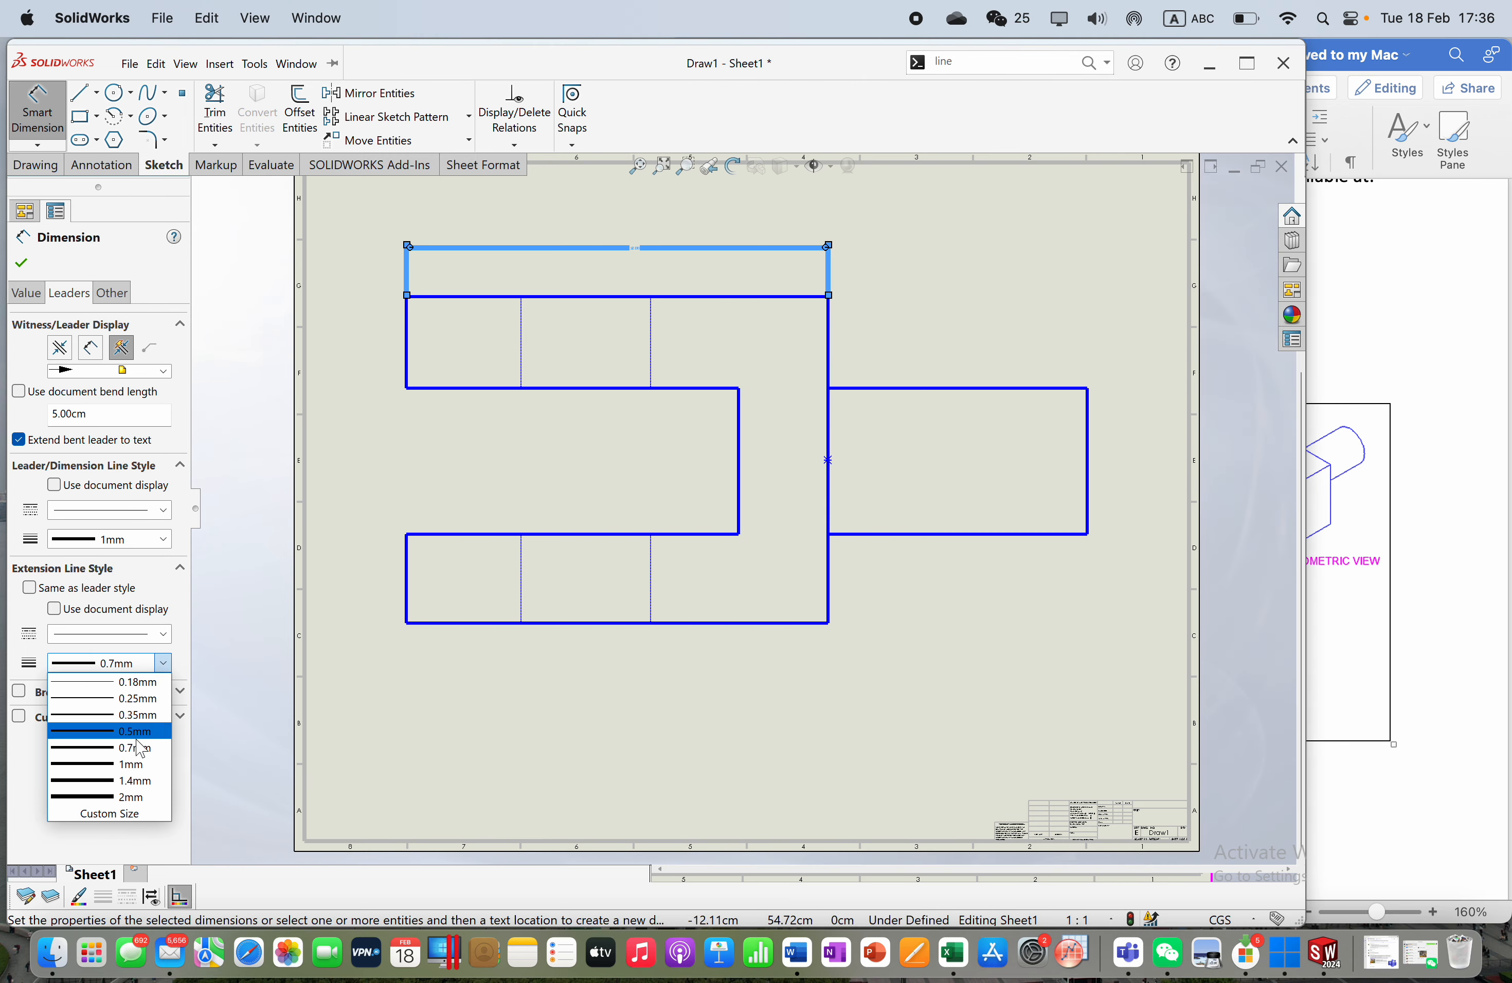
{"action": "left_click", "coordinate": [135, 740]}
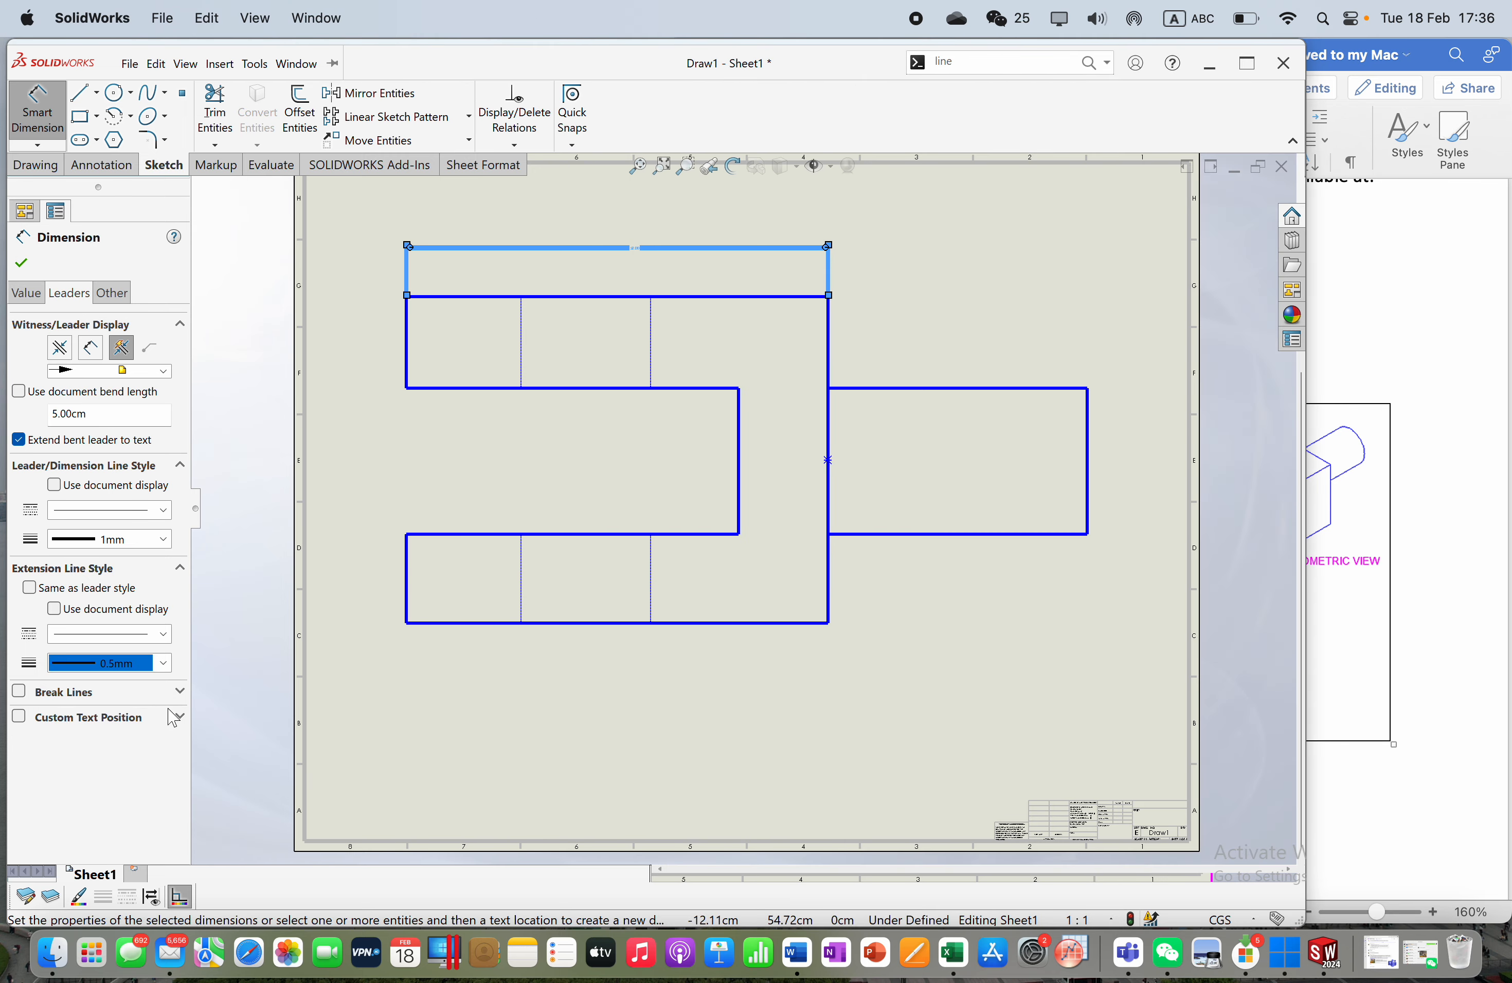
{"action": "left_click", "coordinate": [181, 718]}
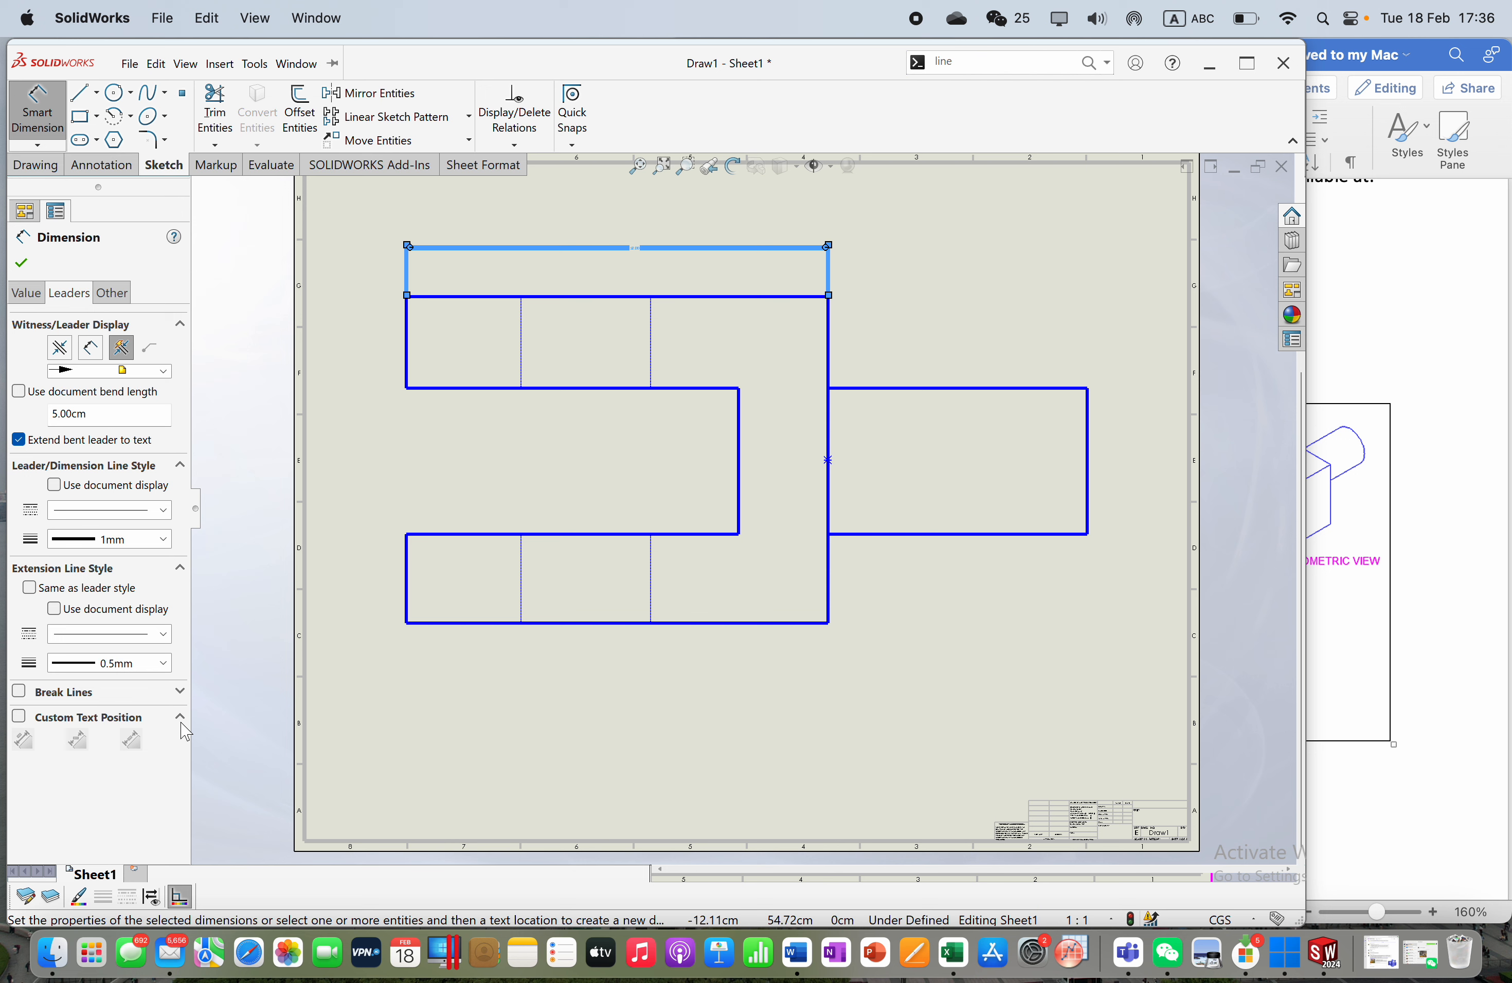
{"action": "left_click", "coordinate": [182, 719]}
Step: Override the document font for the dimension text and set its height to 36 points
{"action": "left_click", "coordinate": [114, 296]}
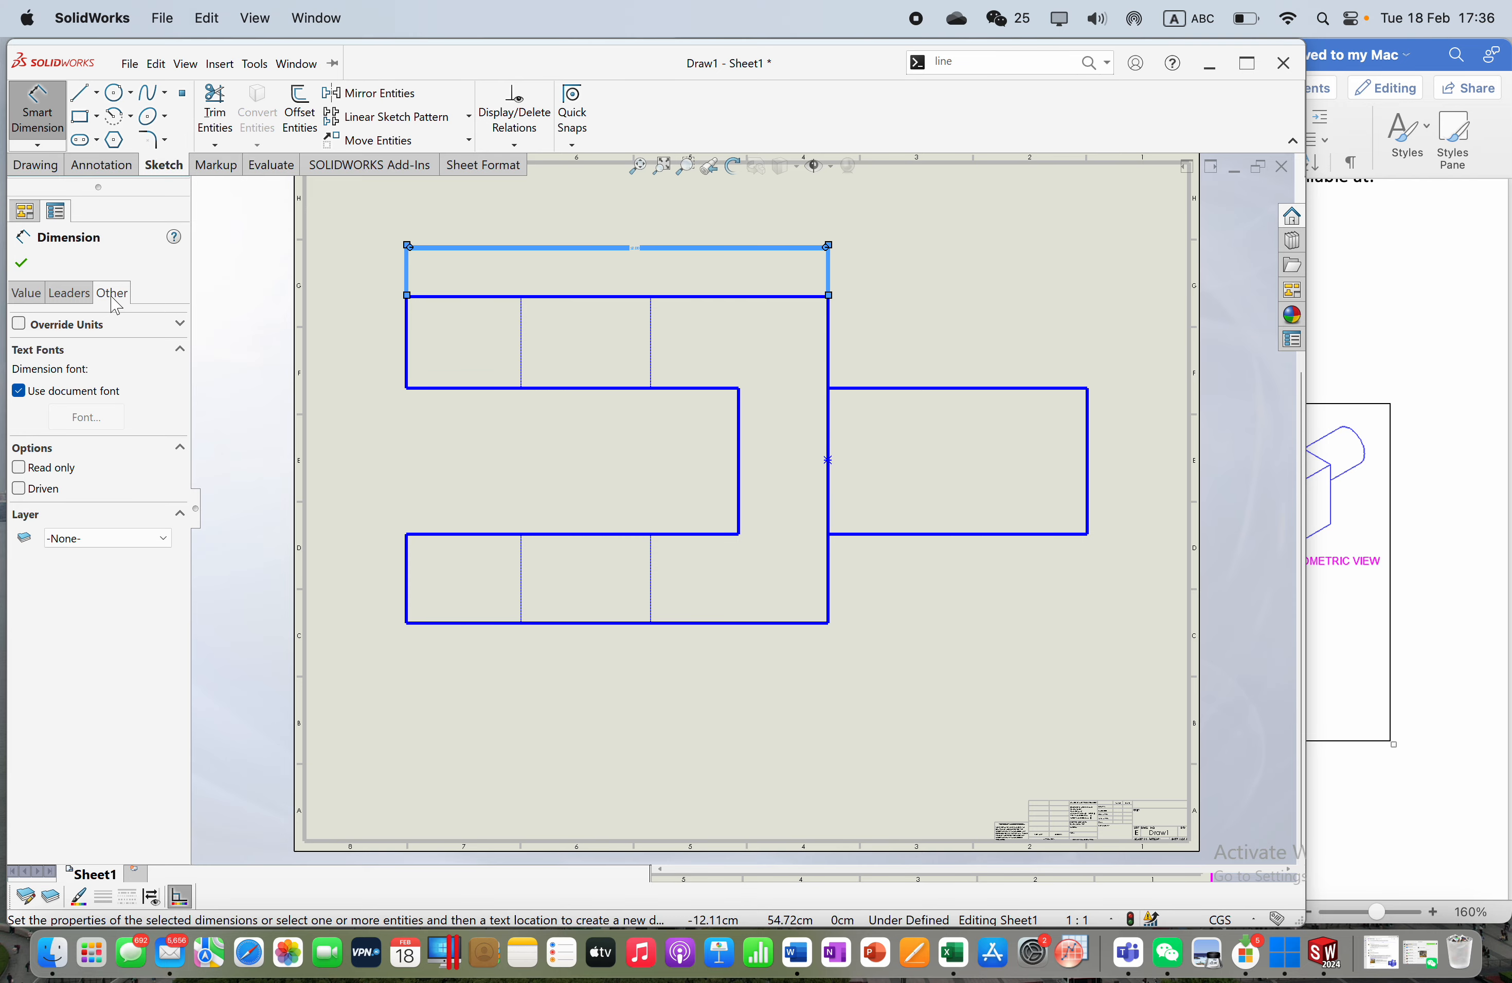
{"action": "left_click", "coordinate": [19, 391]}
{"action": "left_click", "coordinate": [87, 417]}
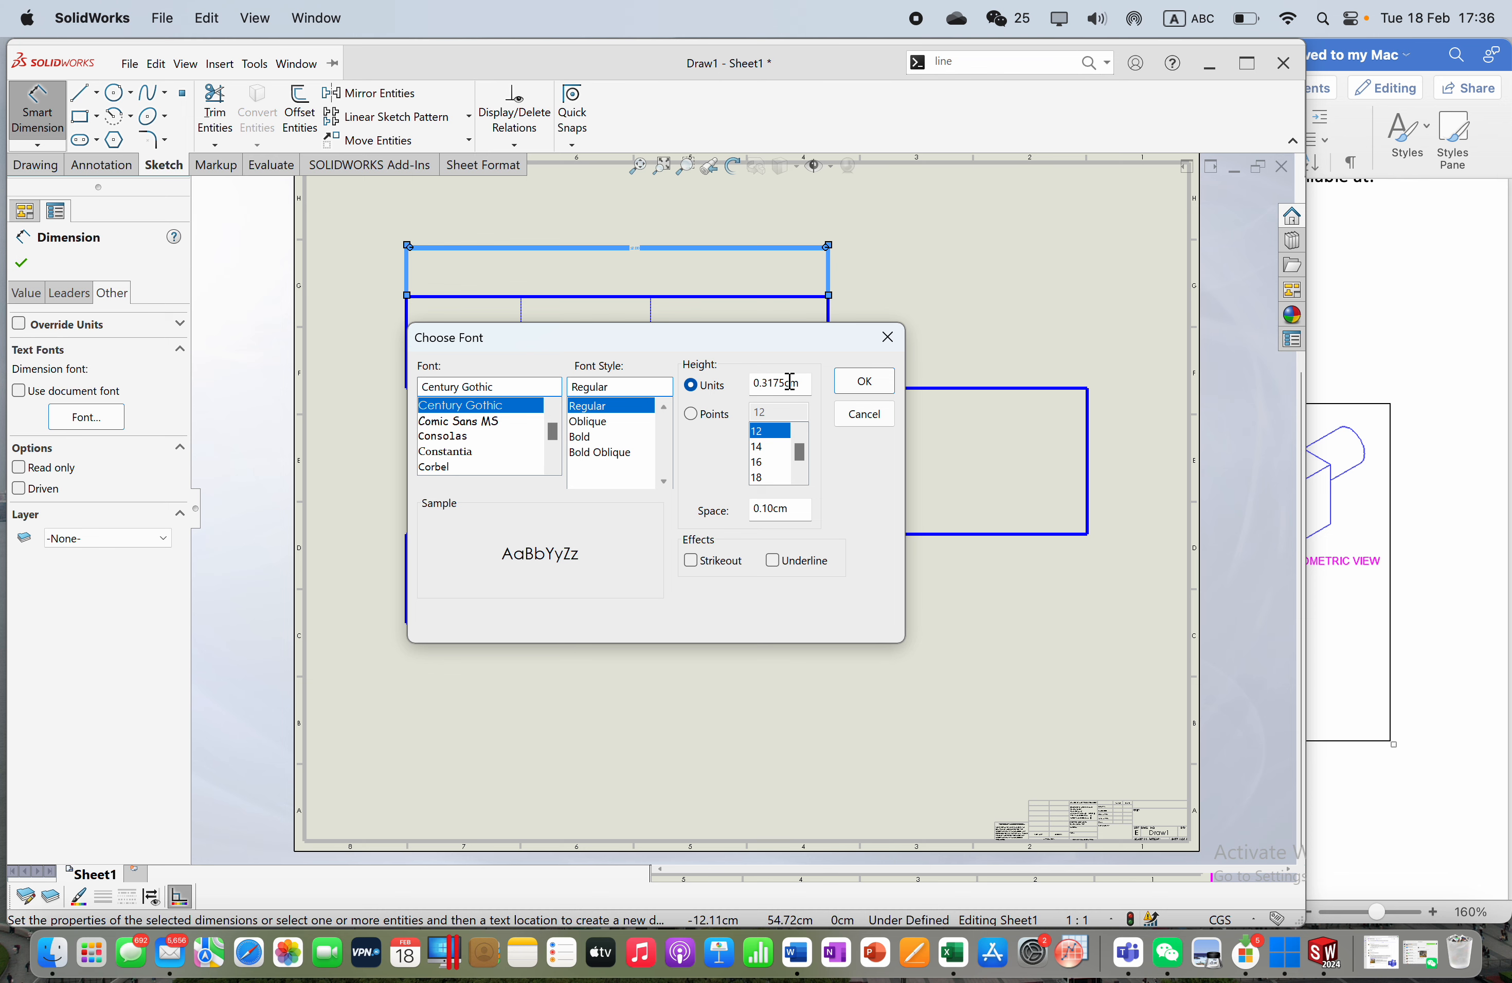
{"action": "left_click", "coordinate": [692, 415]}
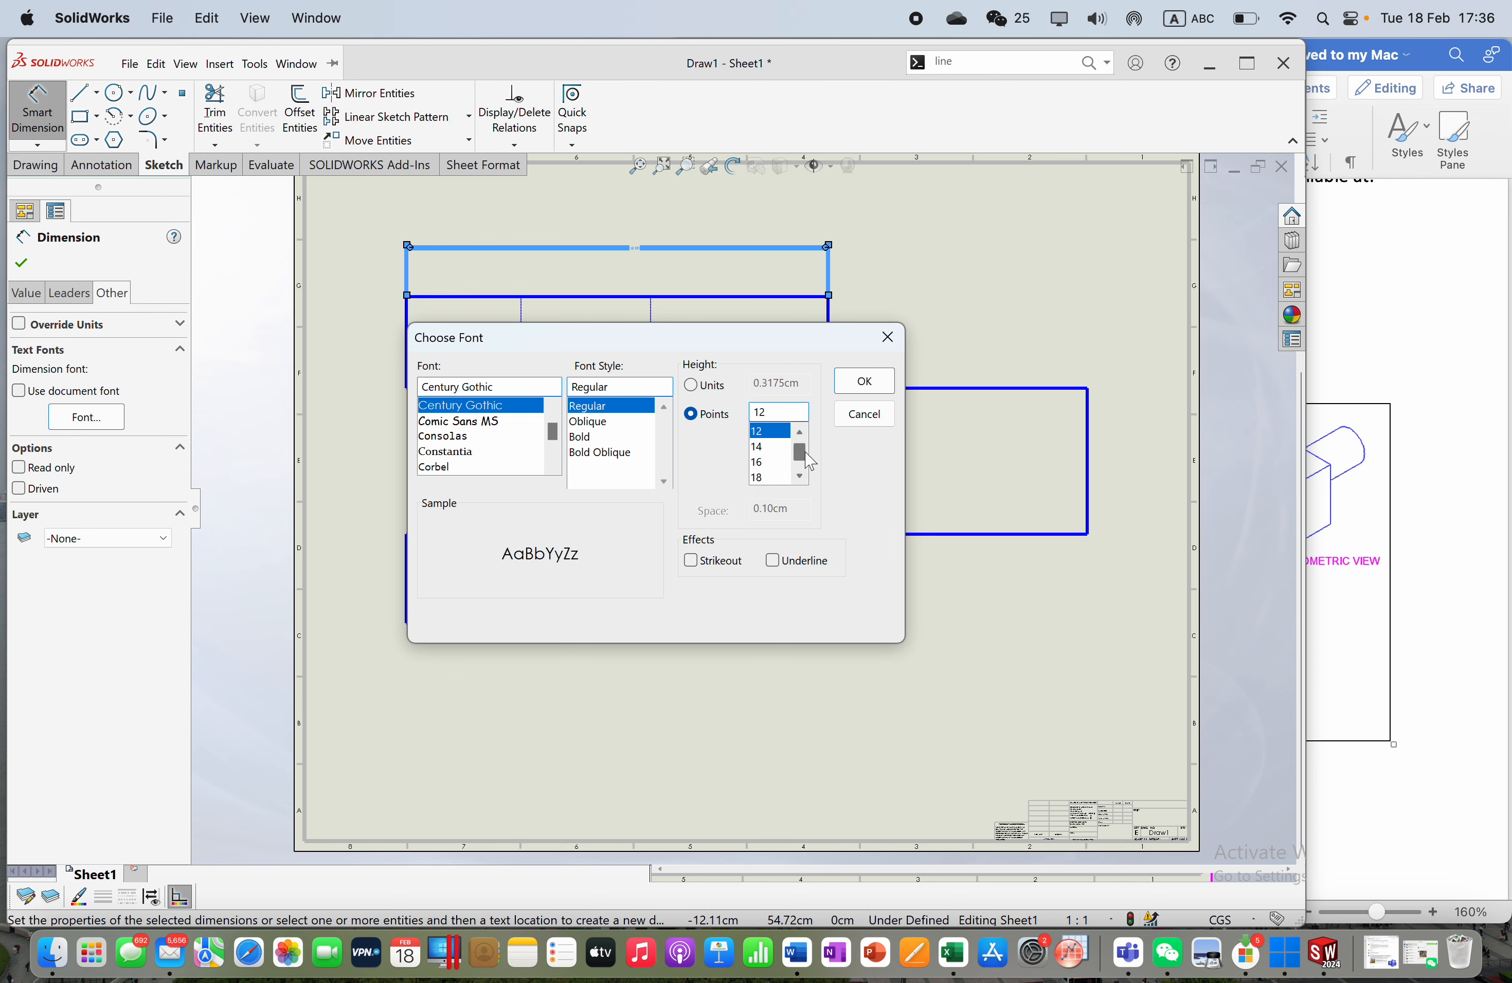
{"action": "left_click_drag", "start_coordinate": [800, 452], "coordinate": [804, 471]}
{"action": "left_click", "coordinate": [764, 446]}
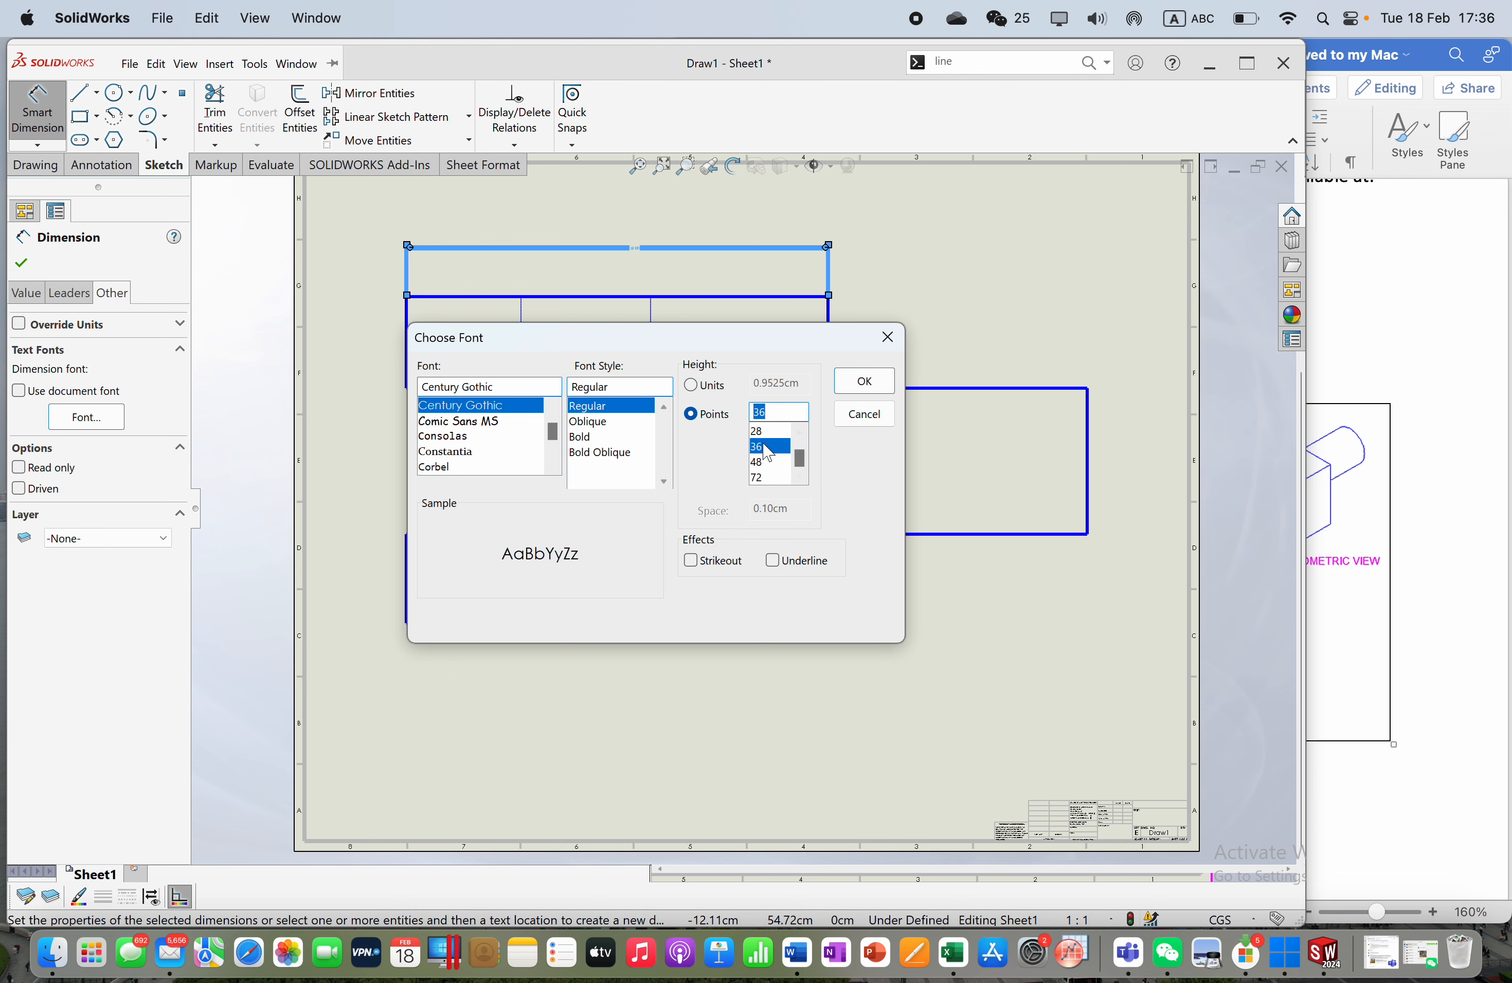
{"action": "left_click", "coordinate": [865, 381]}
{"action": "left_click", "coordinate": [669, 281]}
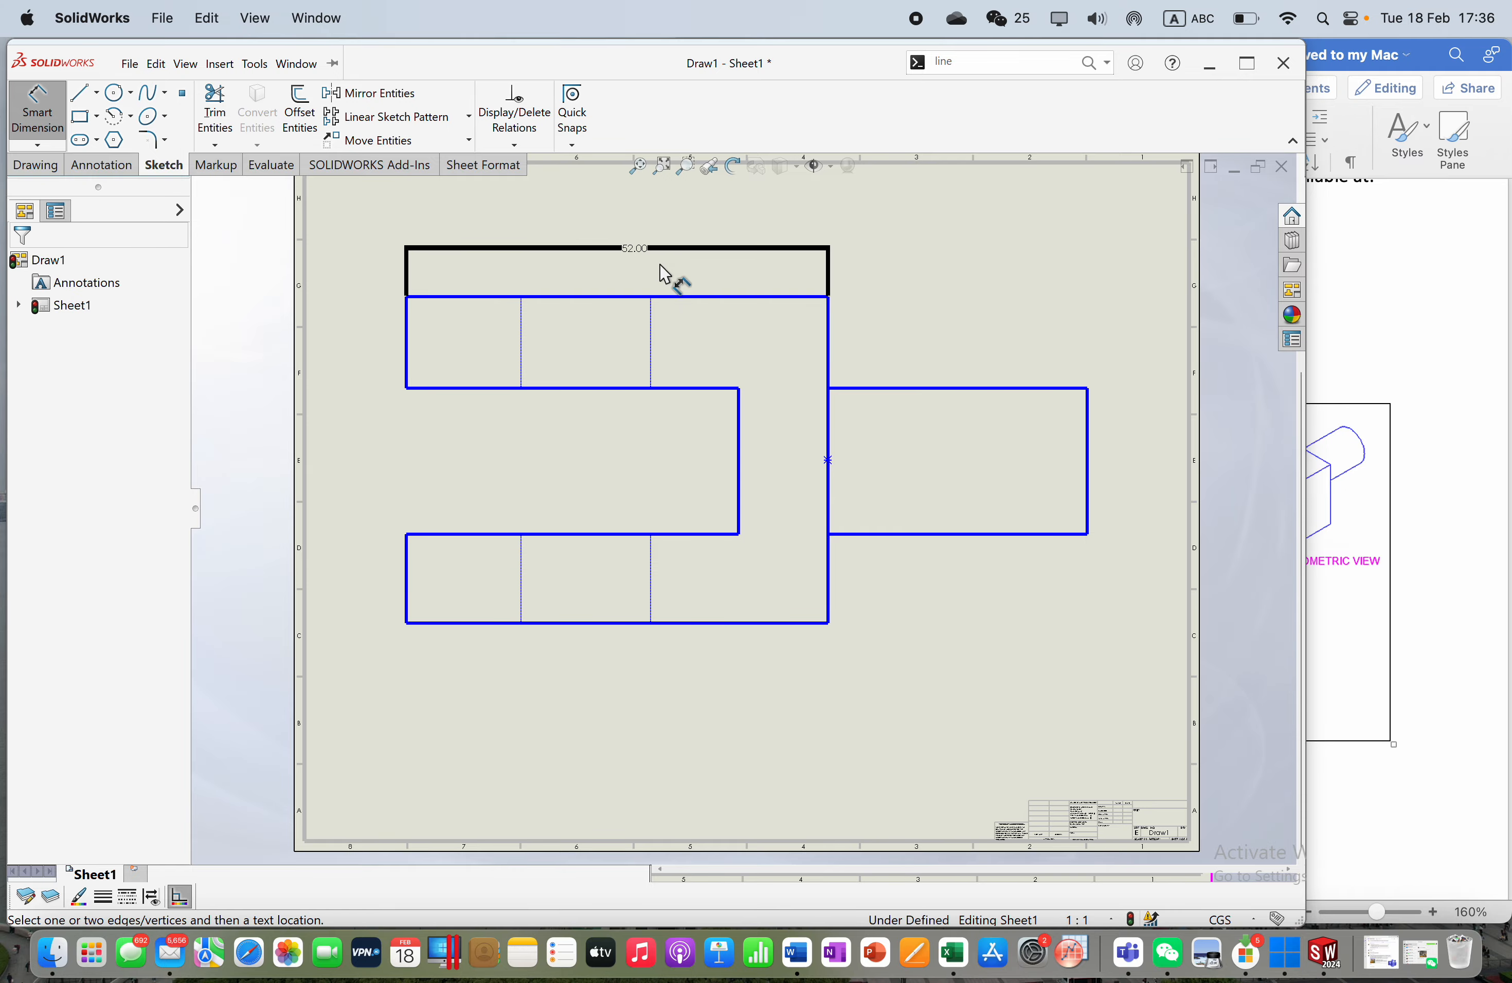
Step: Set the witness/leader display of the overall width dimension above the outline to inside arrows
{"action": "left_click", "coordinate": [700, 247]}
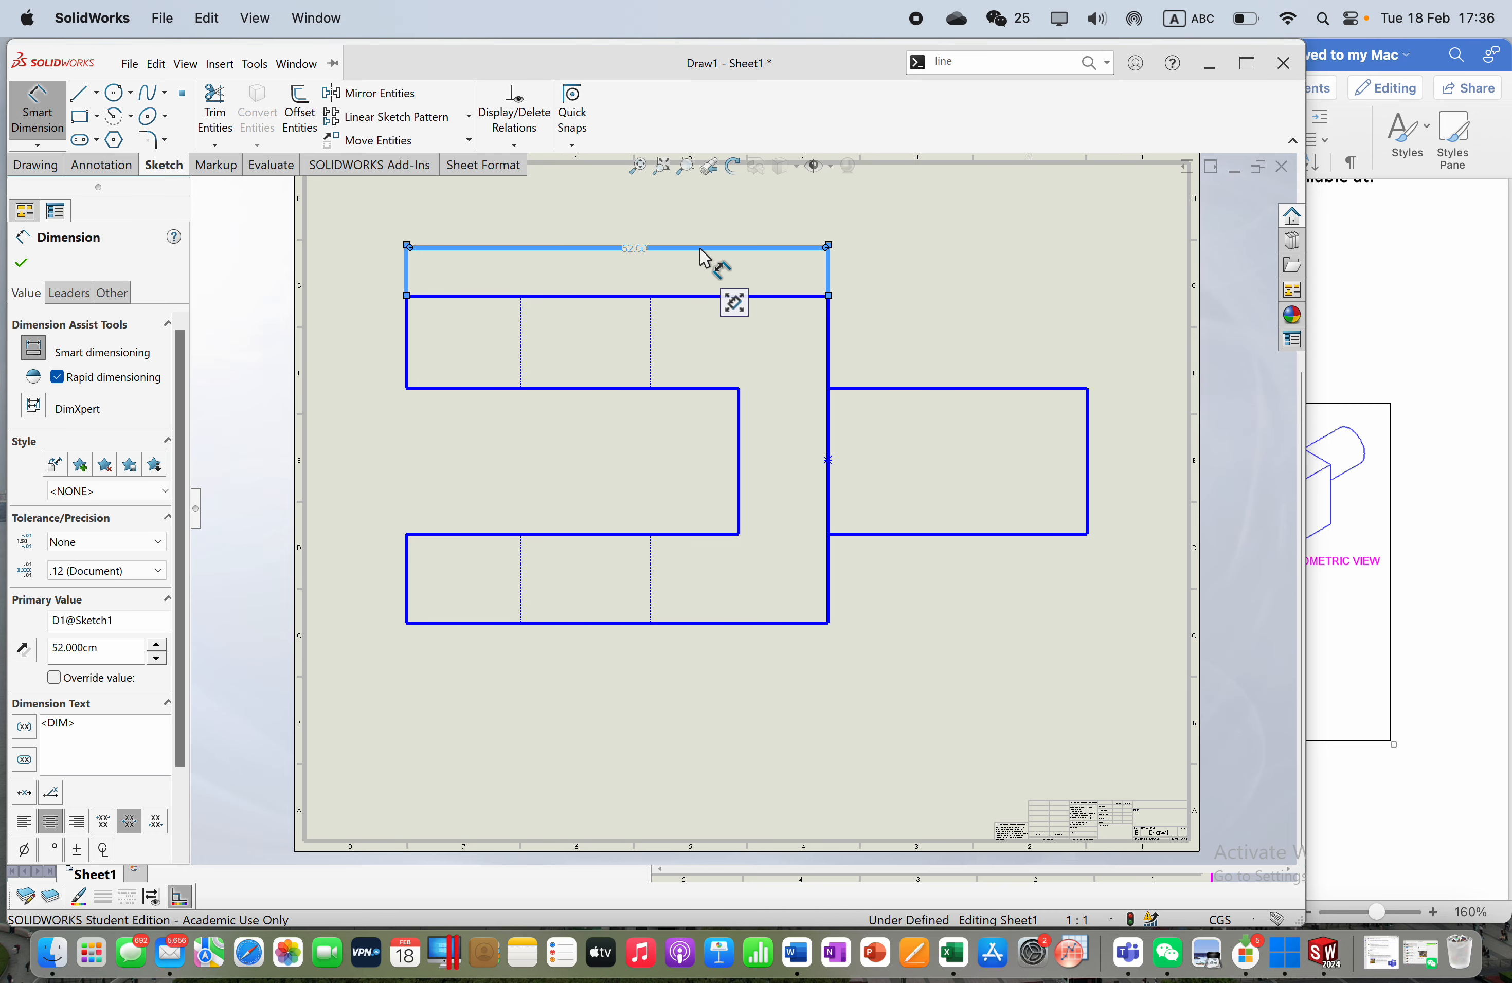
{"action": "left_click", "coordinate": [71, 293]}
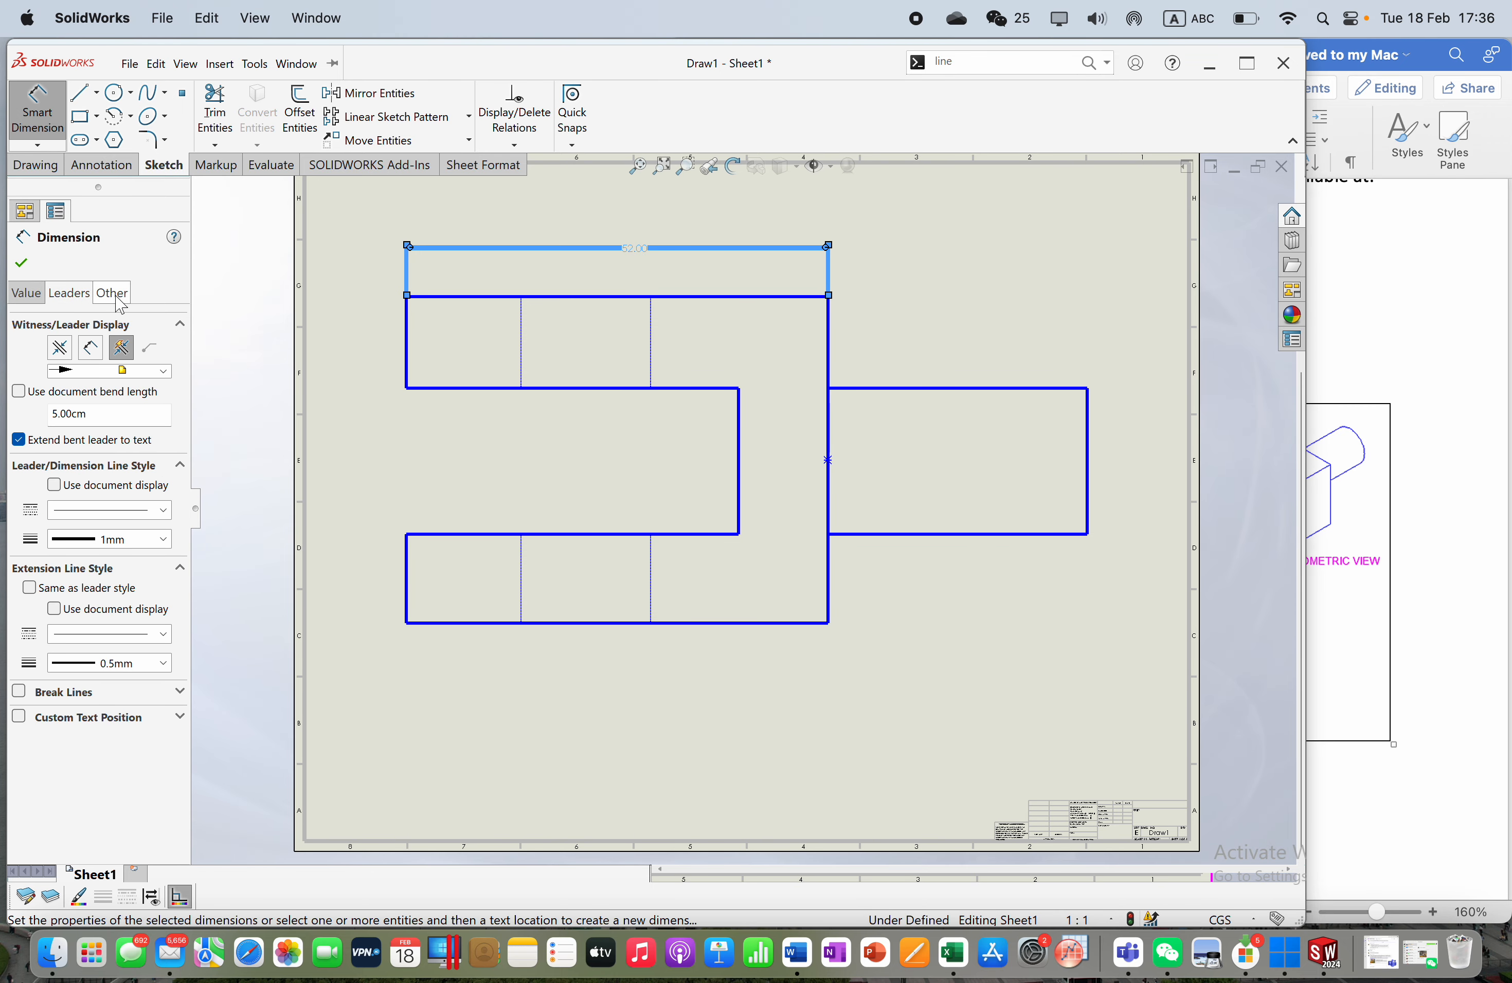
{"action": "left_click", "coordinate": [62, 351]}
{"action": "left_click", "coordinate": [108, 540]}
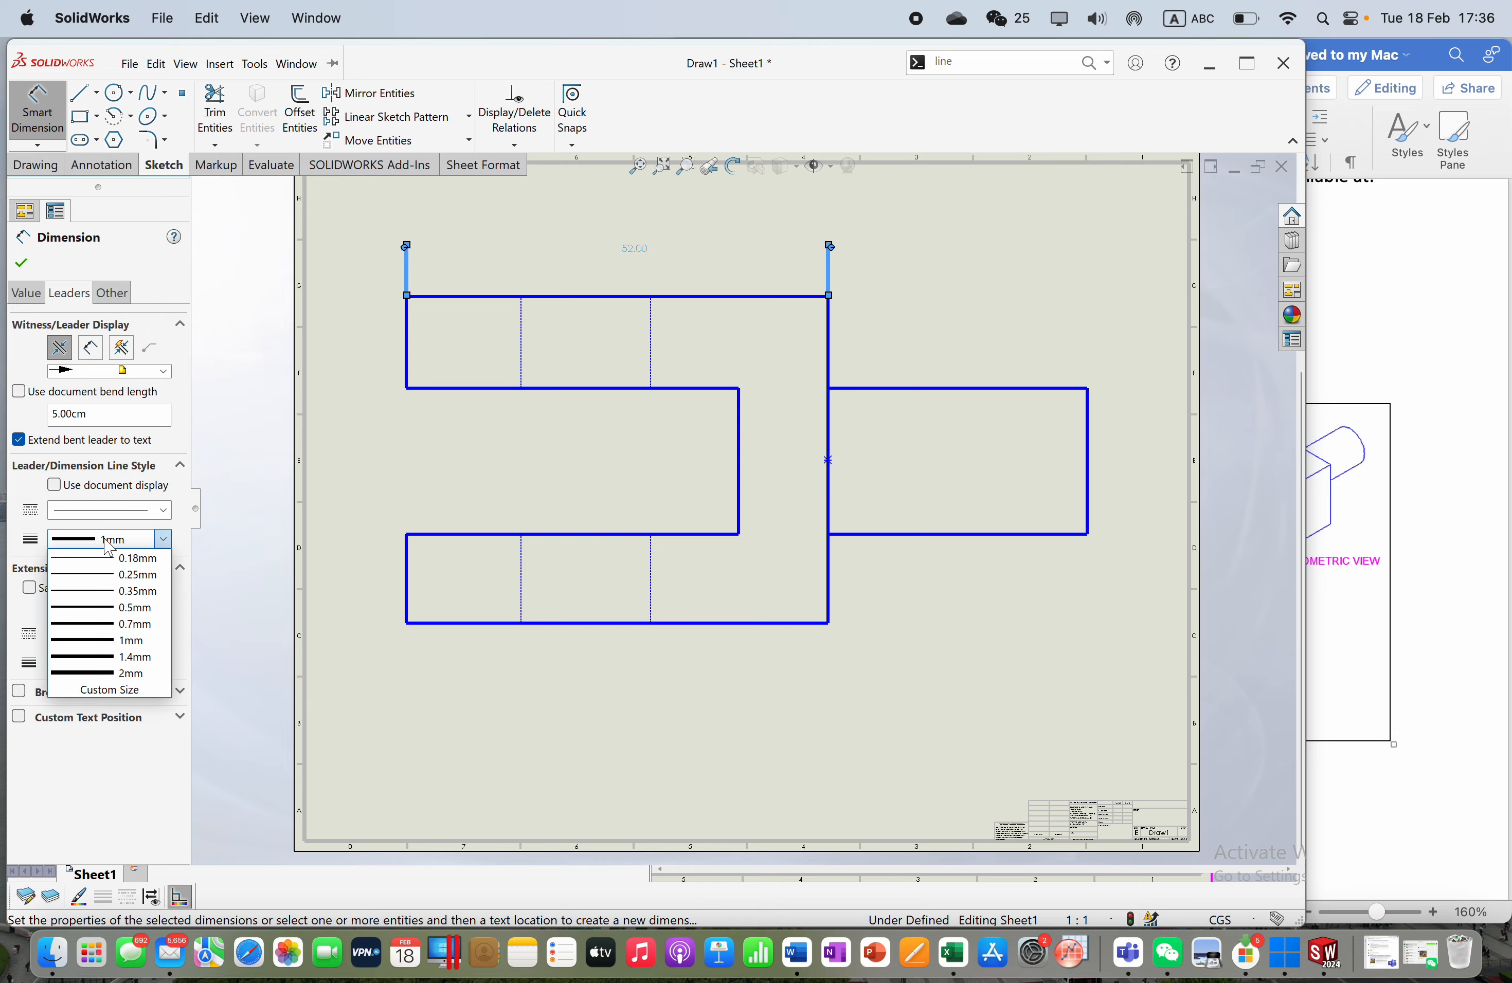
{"action": "left_click", "coordinate": [94, 358]}
{"action": "left_click", "coordinate": [91, 349]}
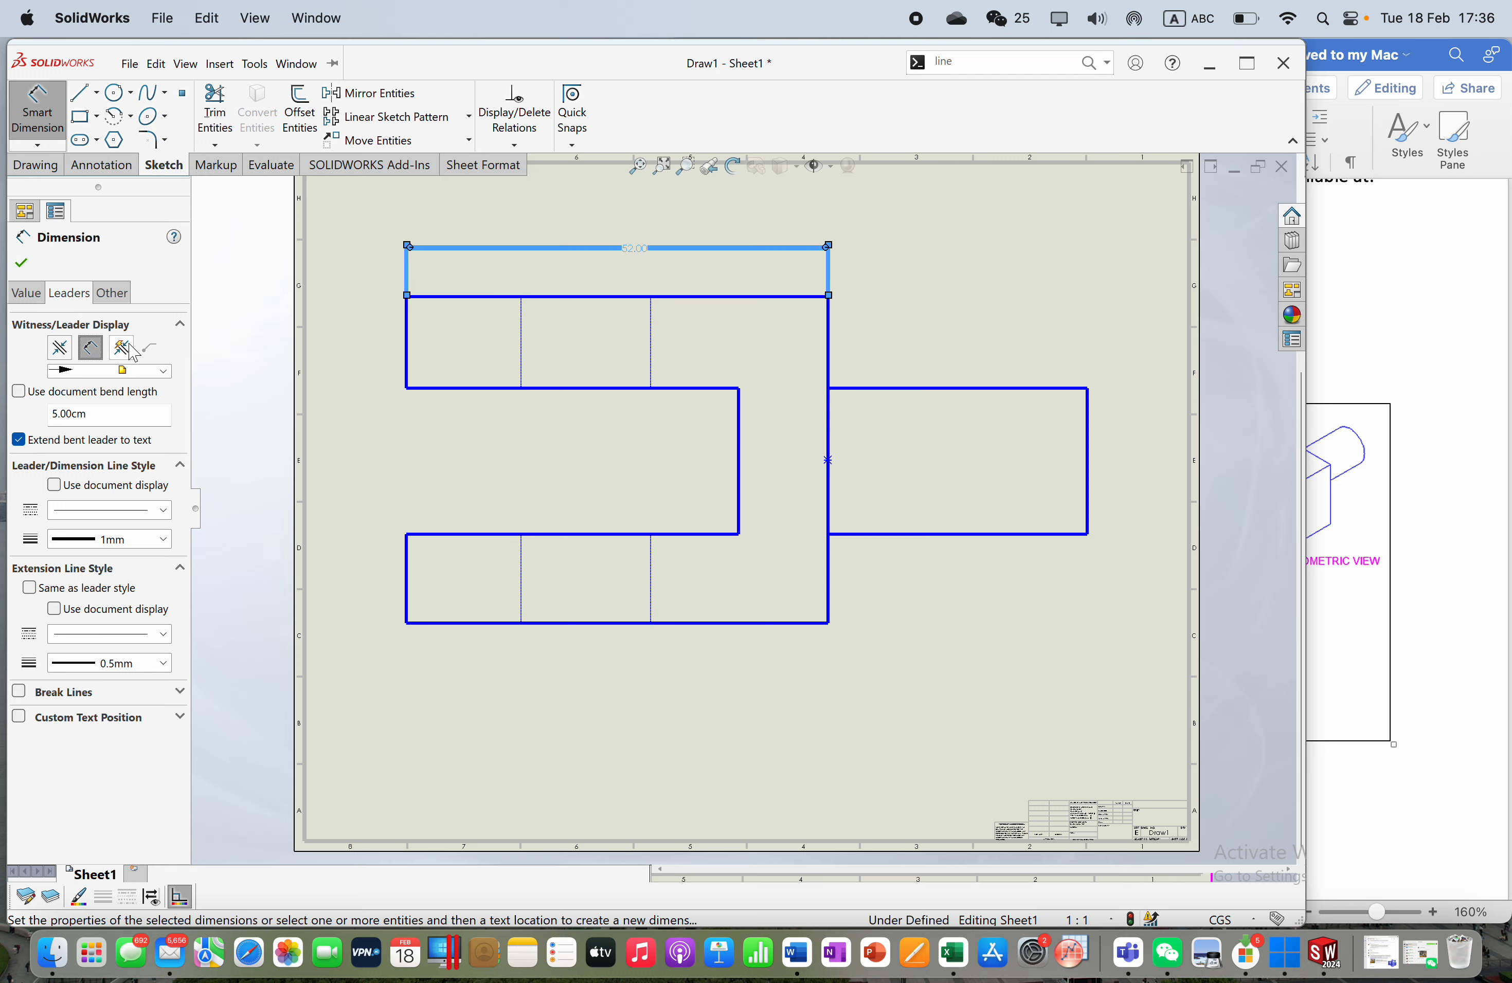
Step: Set the bend length of the overall width dimension's leader to 2.00 cm
{"action": "left_click", "coordinate": [111, 540]}
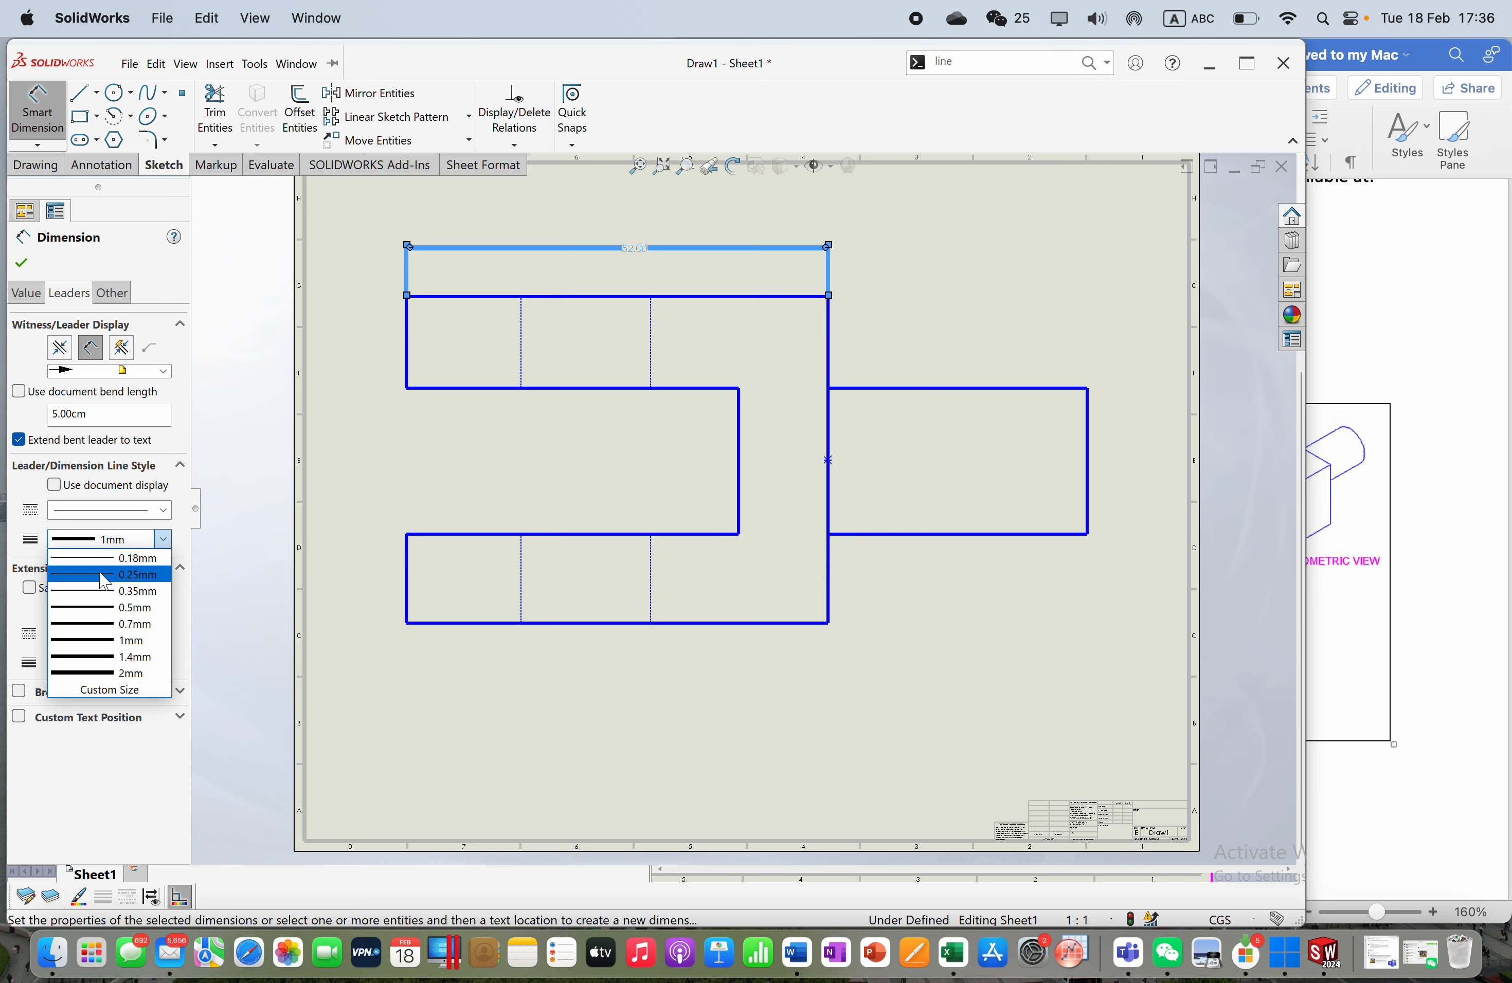
{"action": "left_click", "coordinate": [115, 415]}
{"action": "left_click_drag", "start_coordinate": [121, 415], "coordinate": [5, 418]}
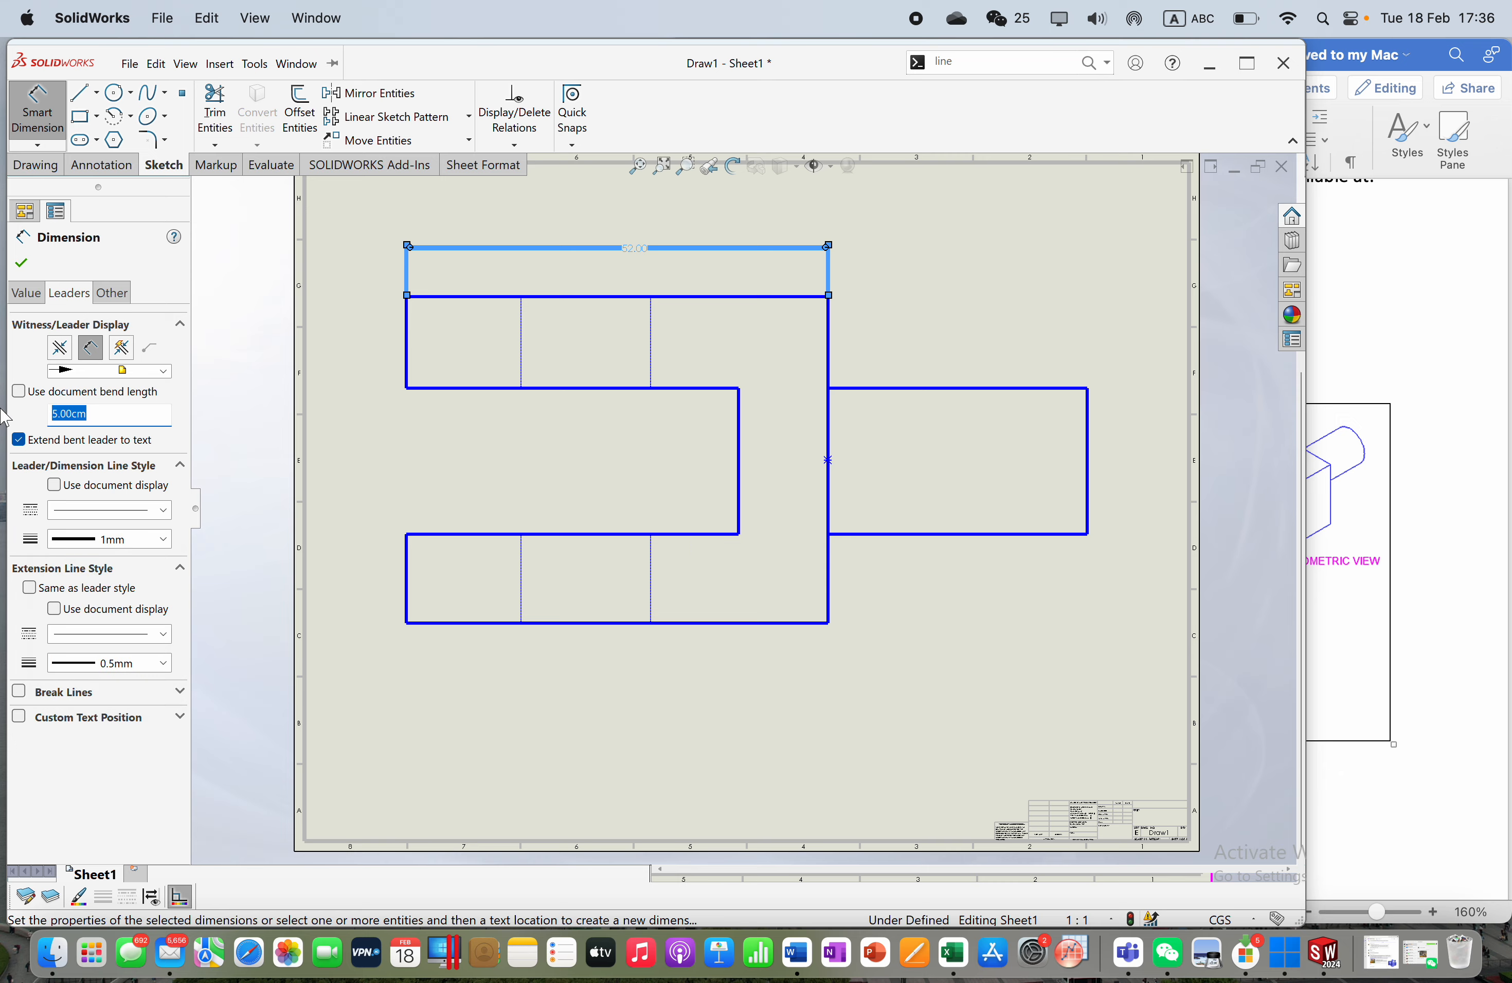
{"action": "type", "text": "2"}
Step: Set the leader/dimension line thickness of the overall width dimension to 0.7 mm and finish editing it
{"action": "left_click", "coordinate": [124, 548]}
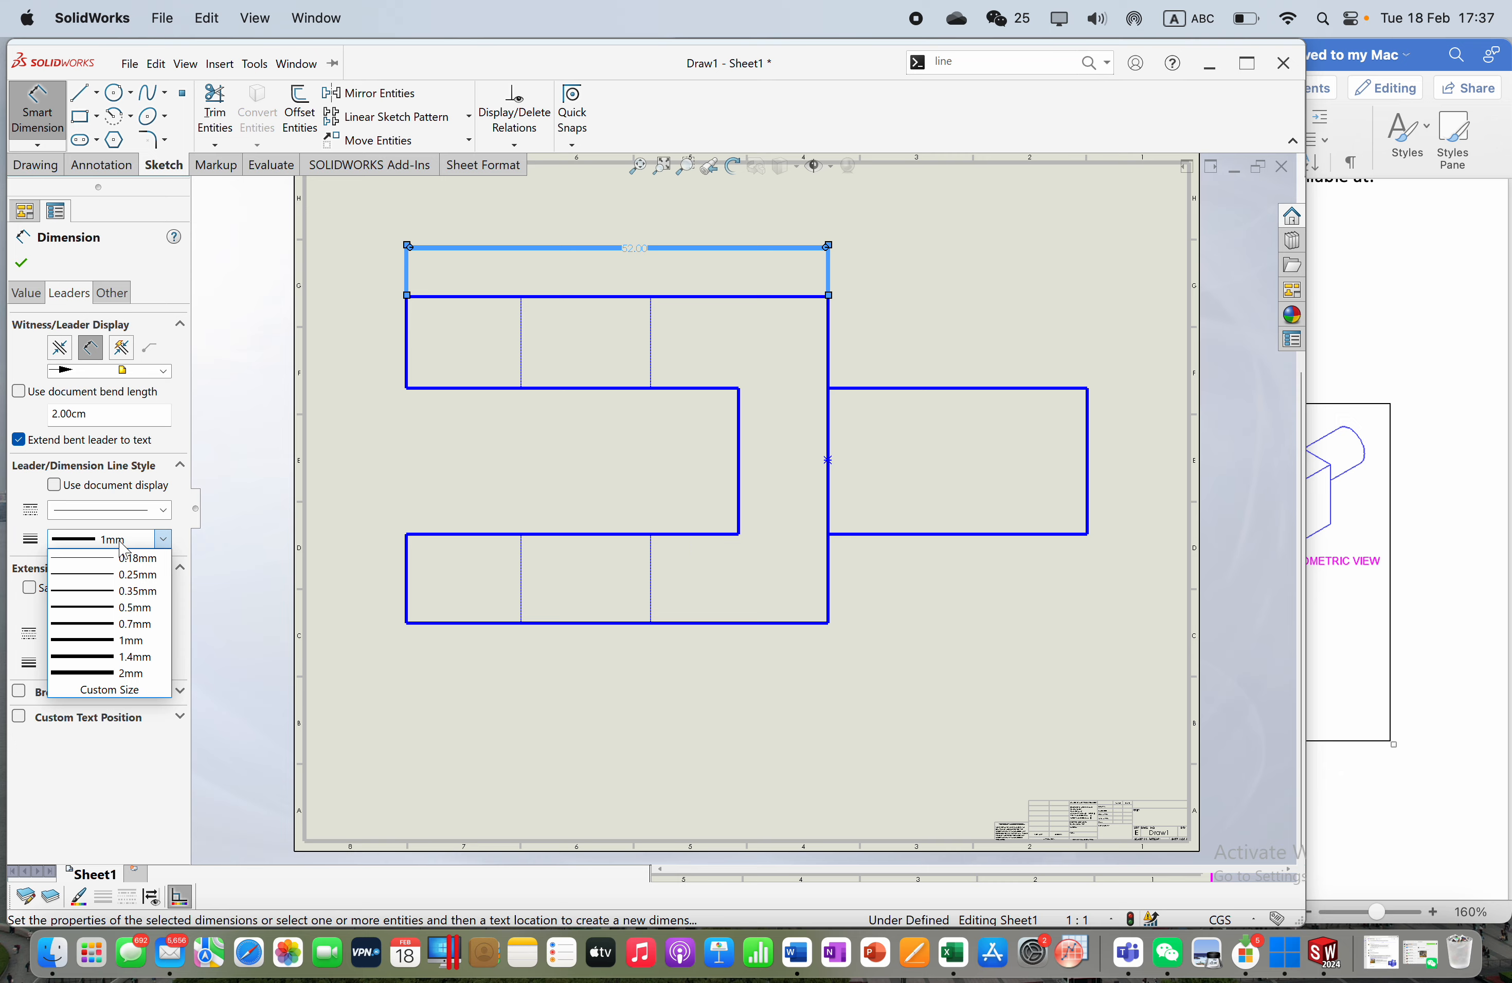
{"action": "left_click", "coordinate": [131, 617]}
{"action": "left_click", "coordinate": [146, 662]}
{"action": "left_click", "coordinate": [131, 742]}
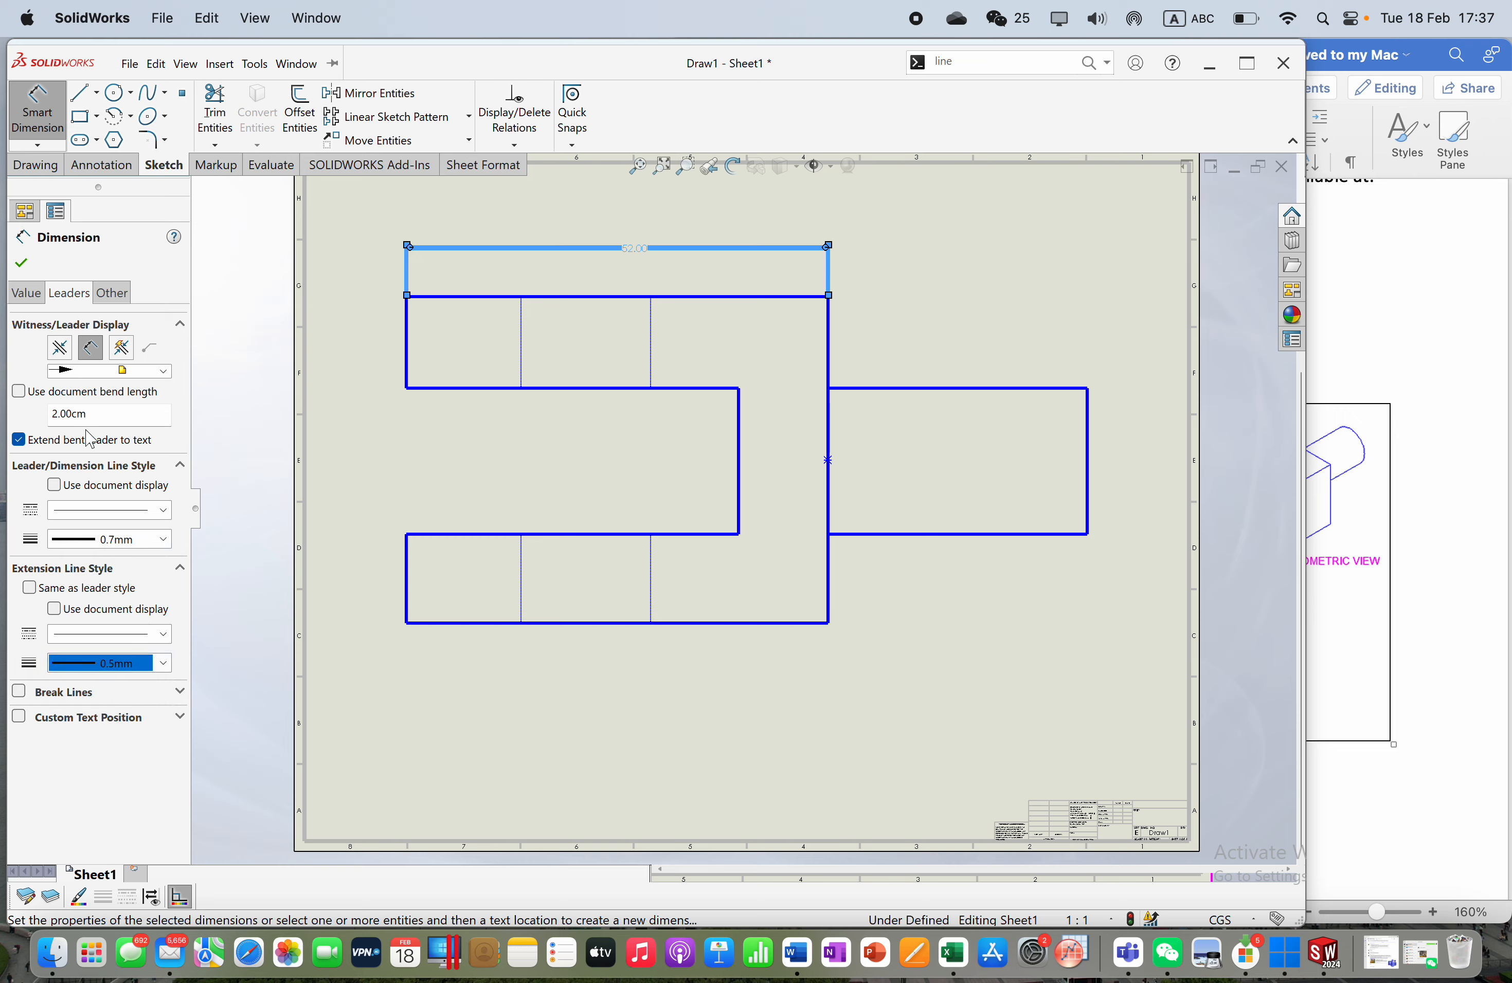
{"action": "left_click", "coordinate": [23, 288]}
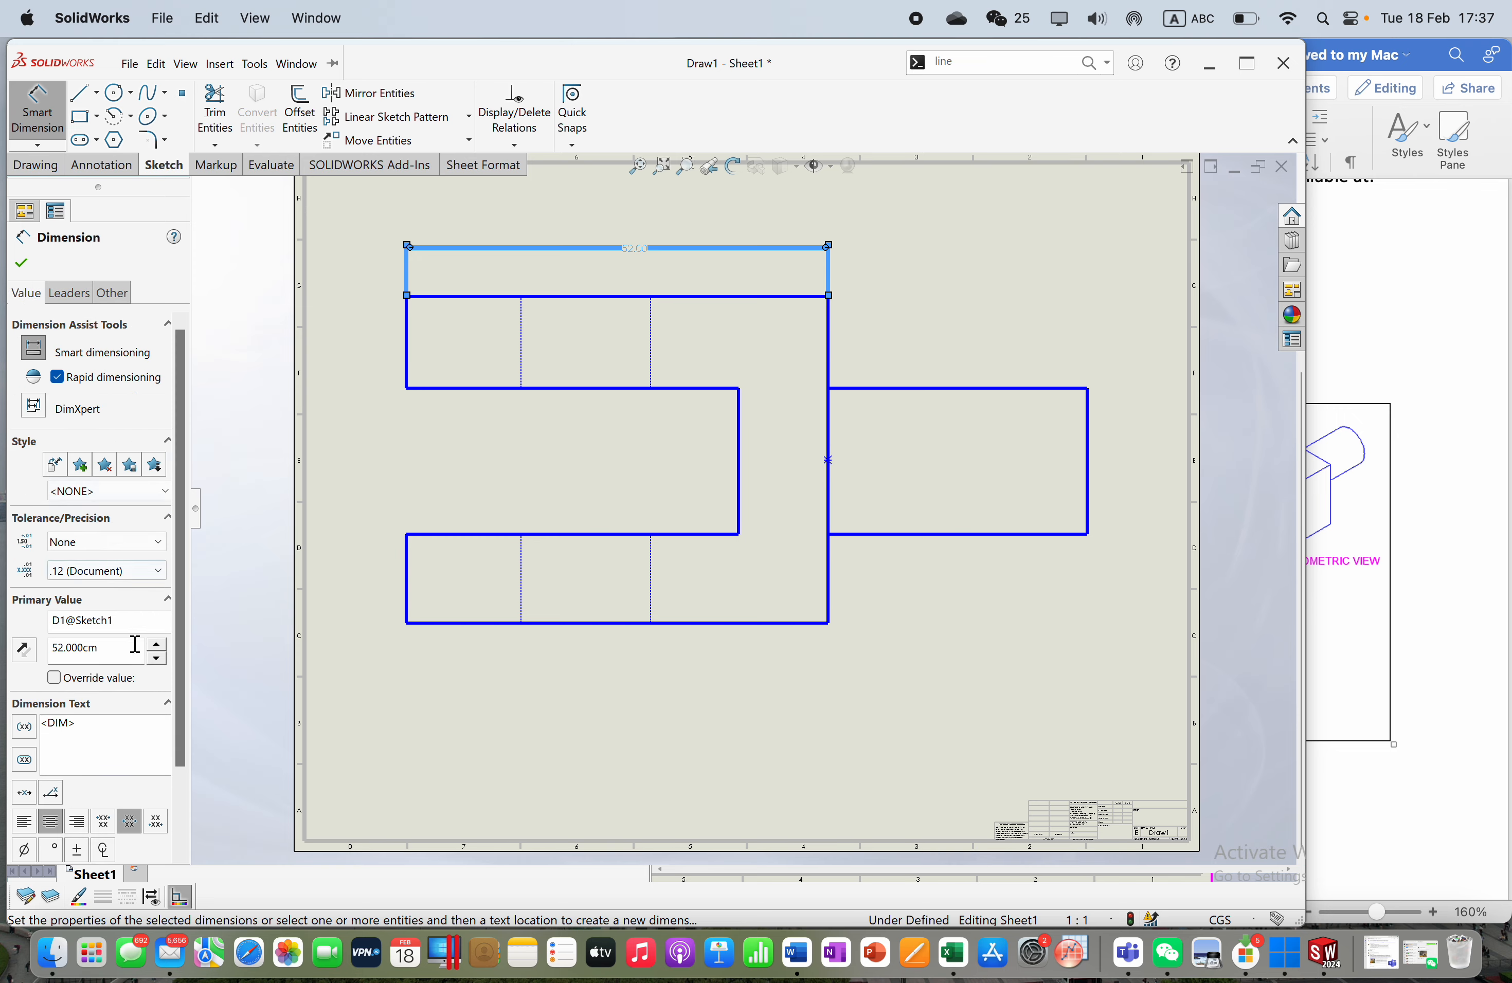
{"action": "left_click", "coordinate": [359, 370]}
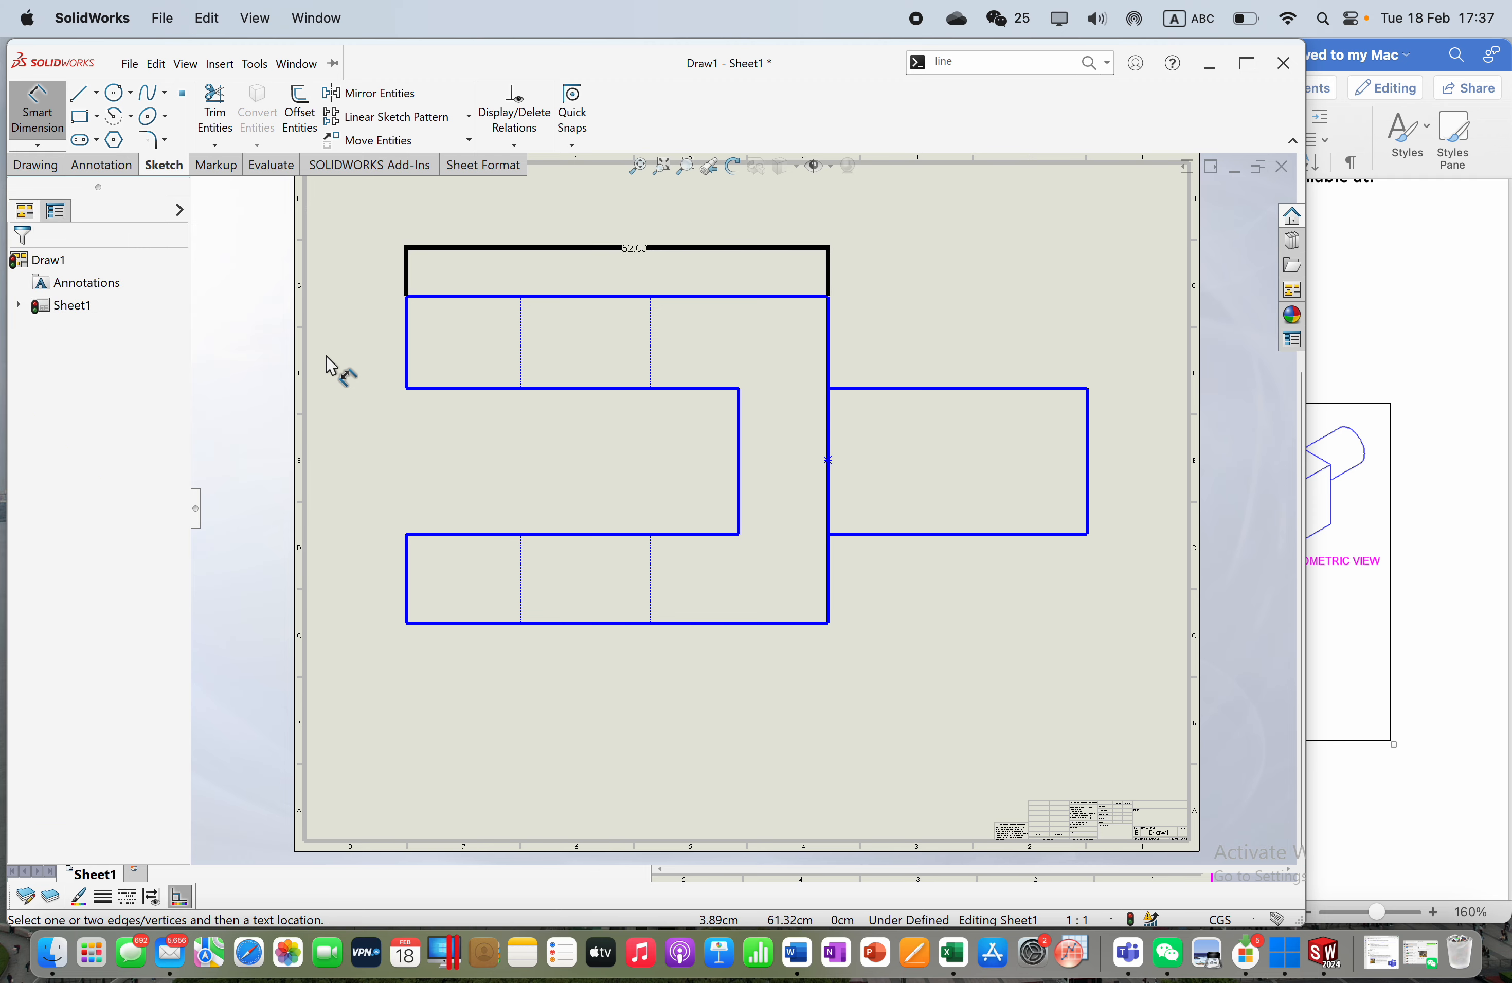
Step: Check the top view dimensions in the Exercise 1 figure of the Word handbook
{"action": "left_click", "coordinate": [54, 115]}
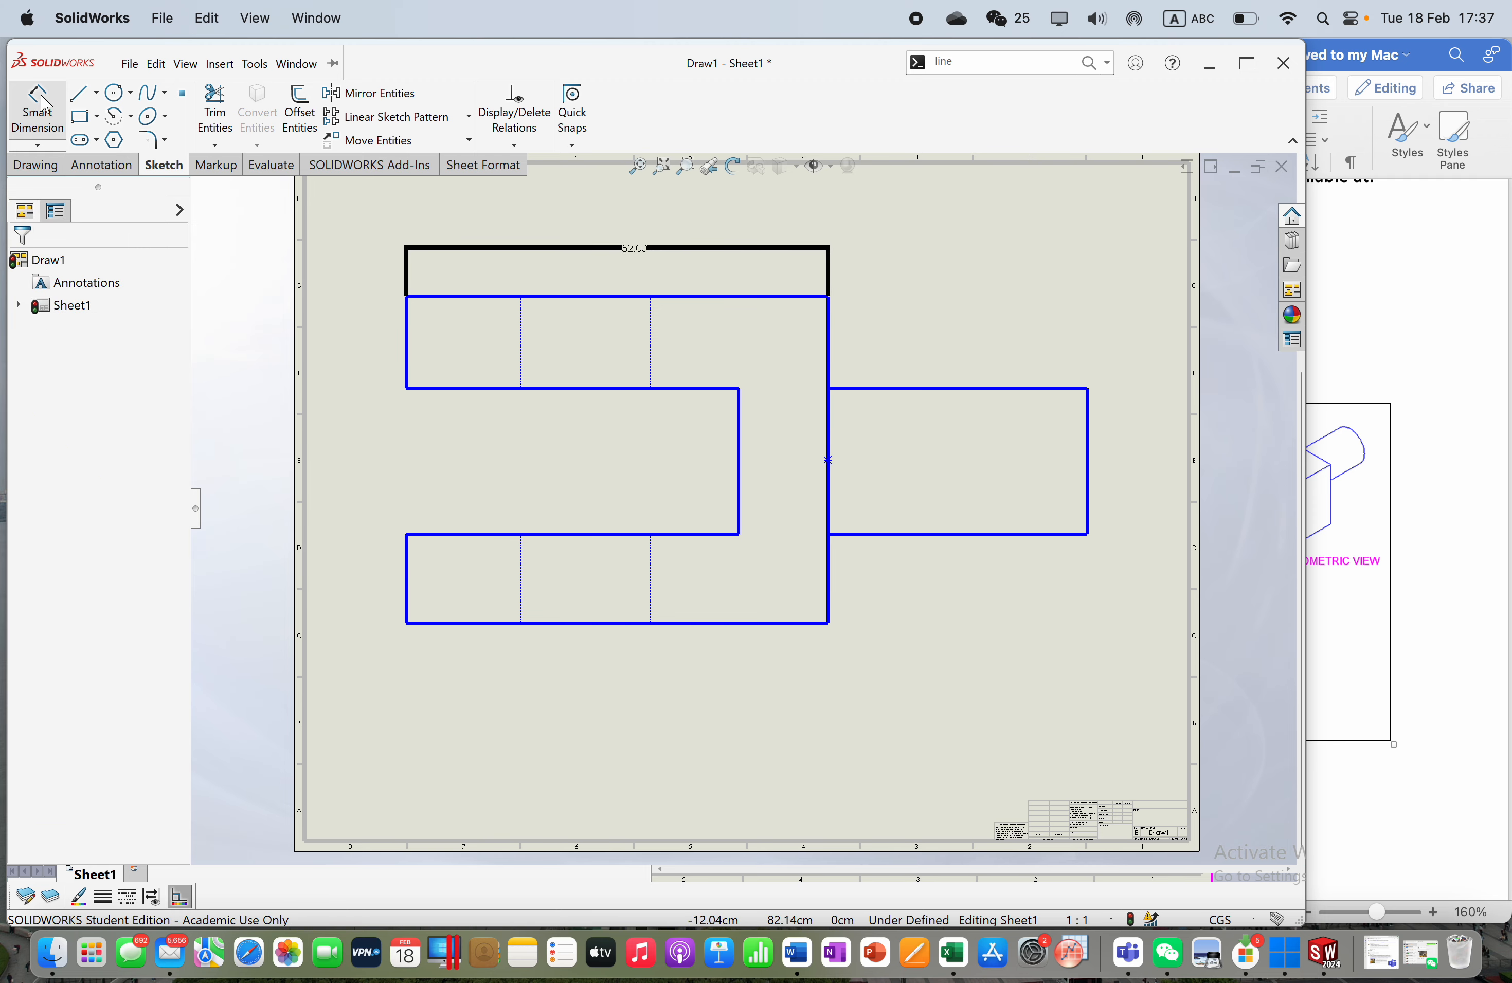
{"action": "left_click", "coordinate": [1346, 415]}
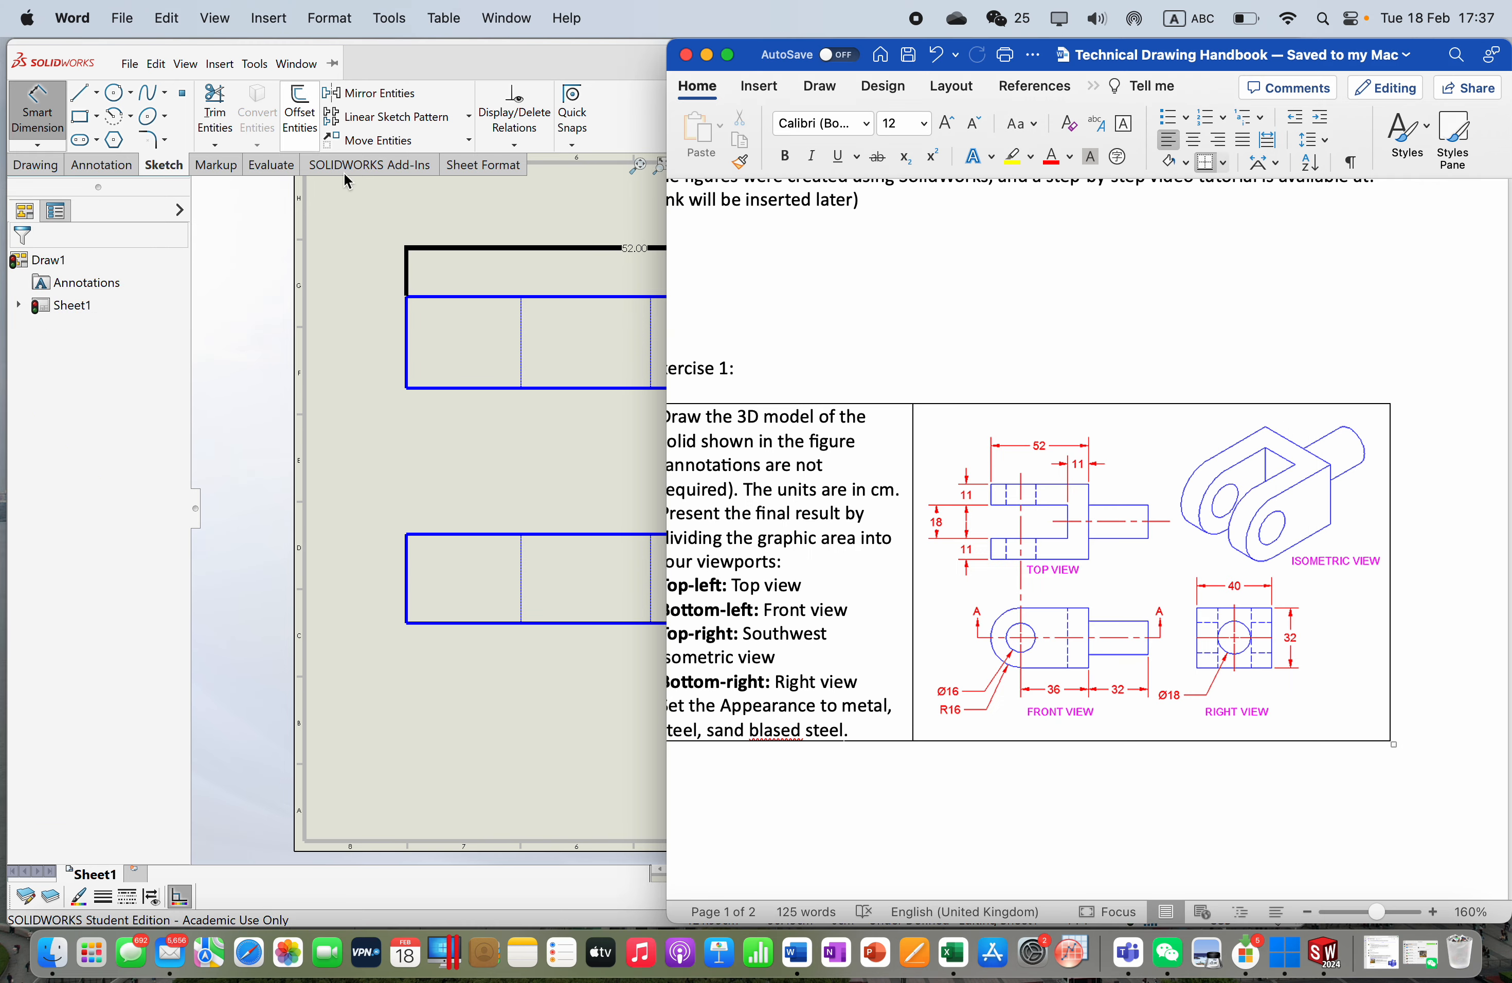
{"action": "left_click", "coordinate": [327, 264]}
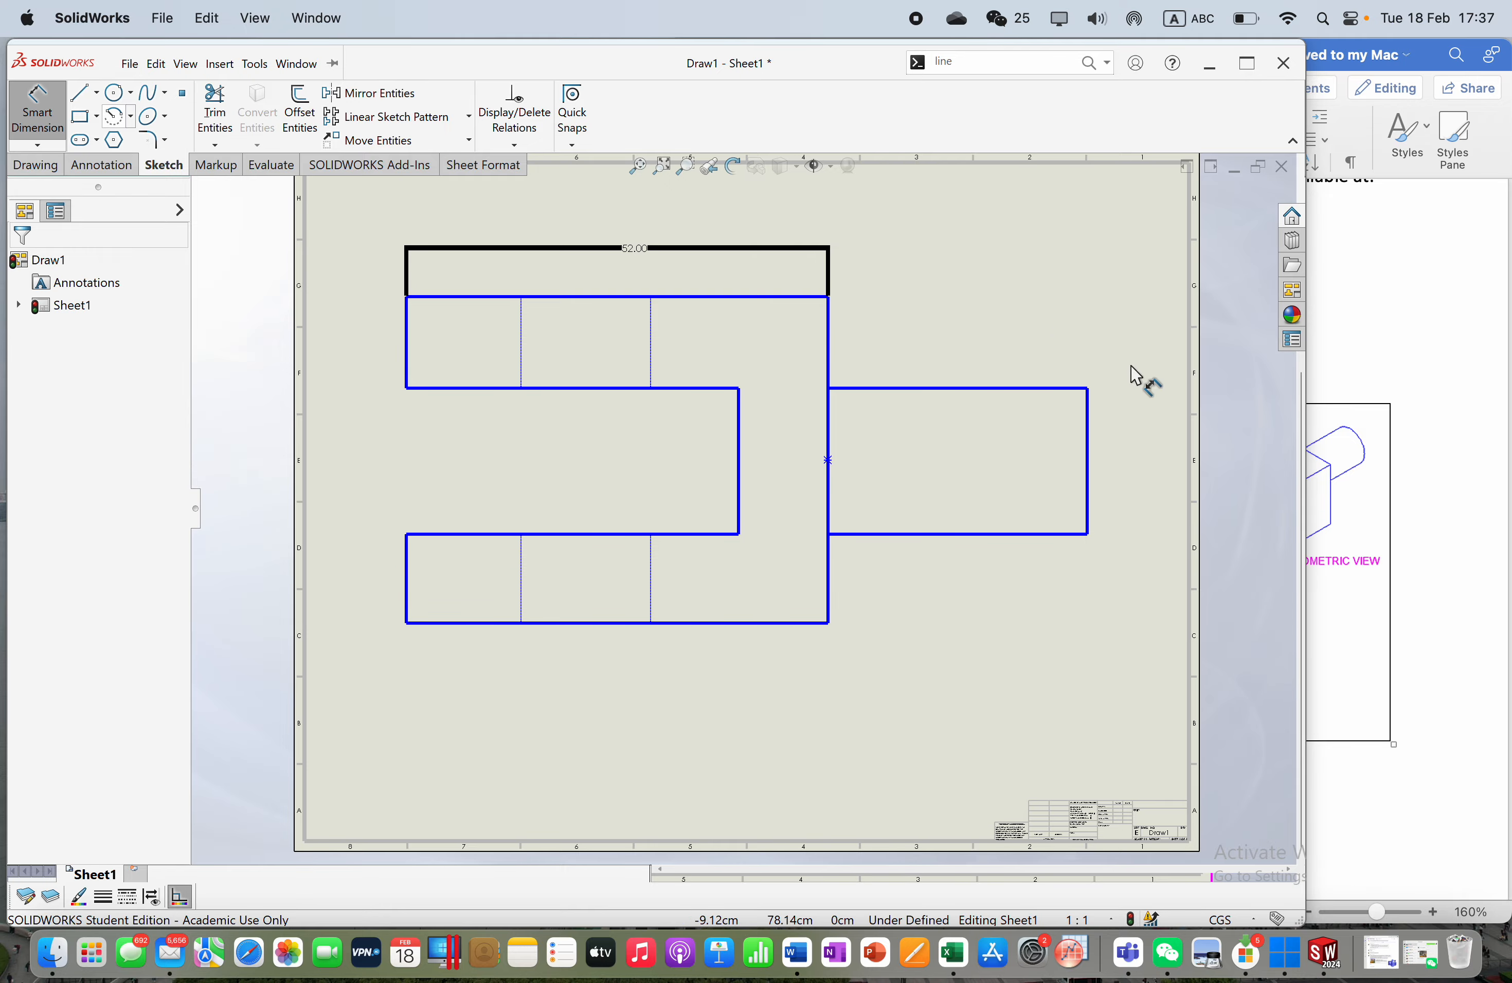
{"action": "left_click", "coordinate": [50, 106]}
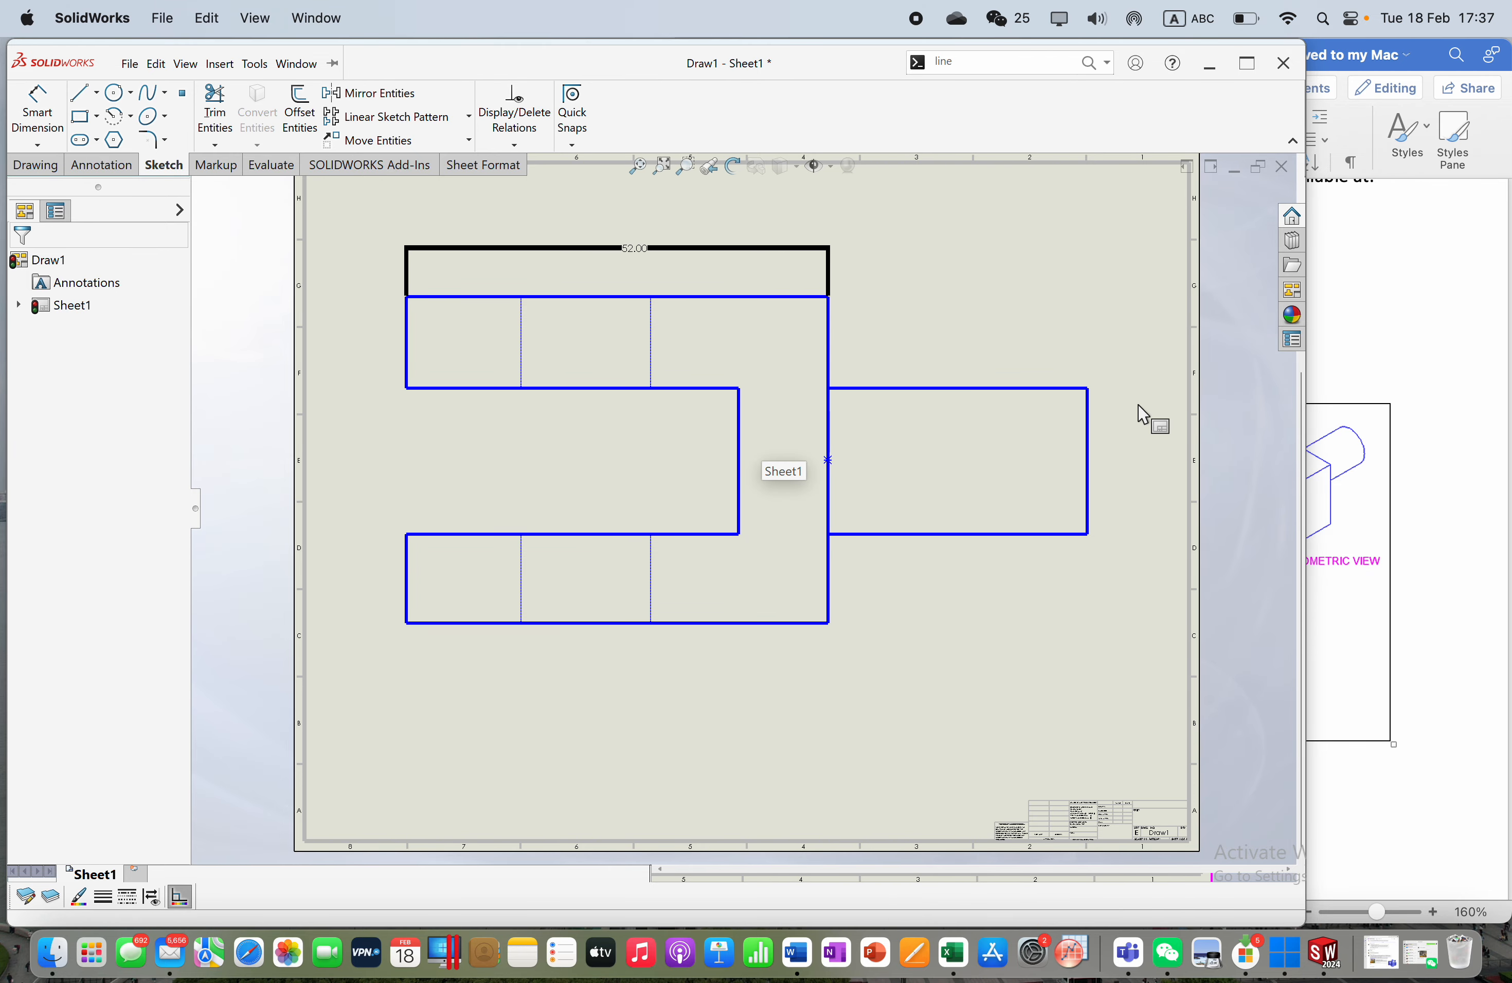
{"action": "left_click", "coordinate": [1391, 454]}
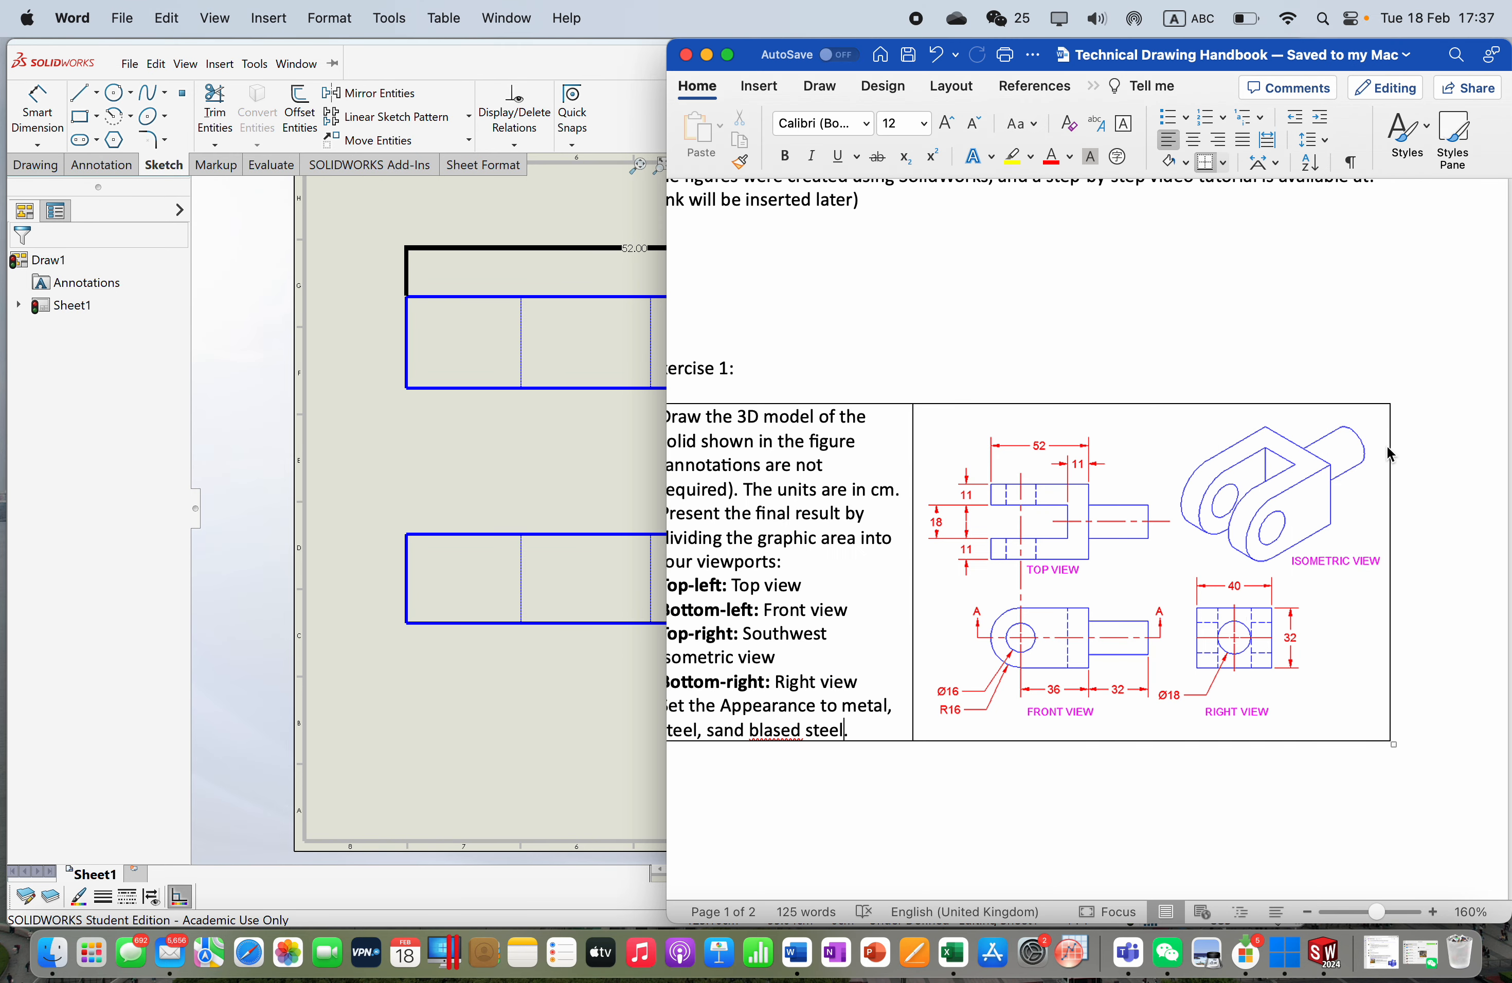
Step: In SOLIDWORKS, dimension the horizontal distance from the slot's upper inner corner to the block's edge at the shank
{"action": "left_click", "coordinate": [37, 110]}
{"action": "left_click", "coordinate": [739, 388]}
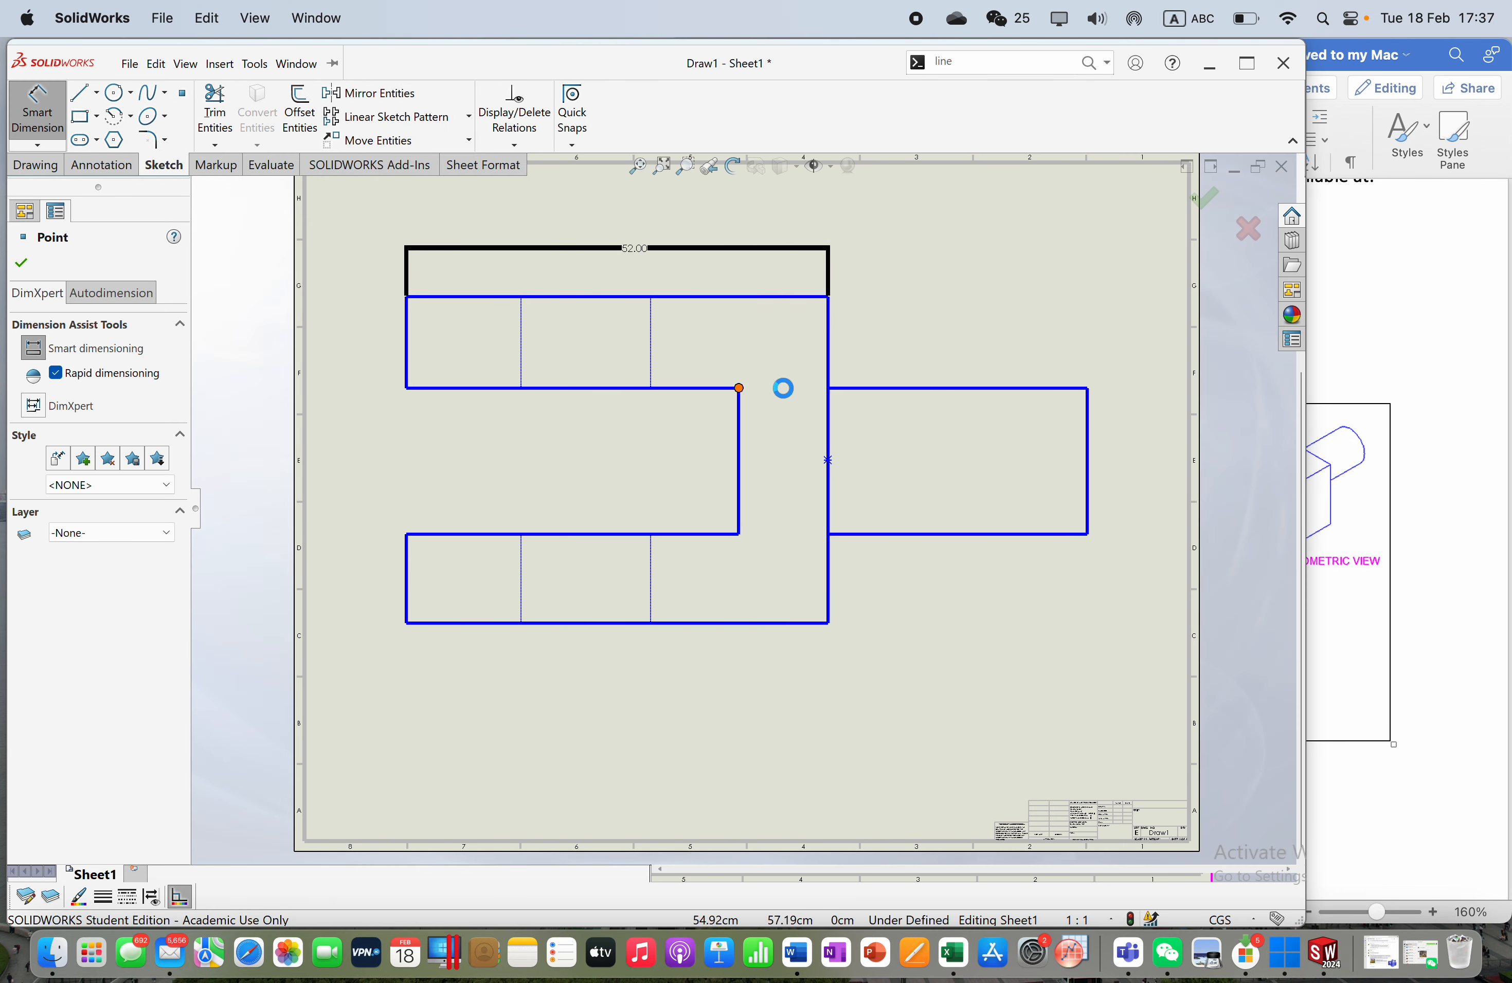
{"action": "left_click", "coordinate": [829, 389]}
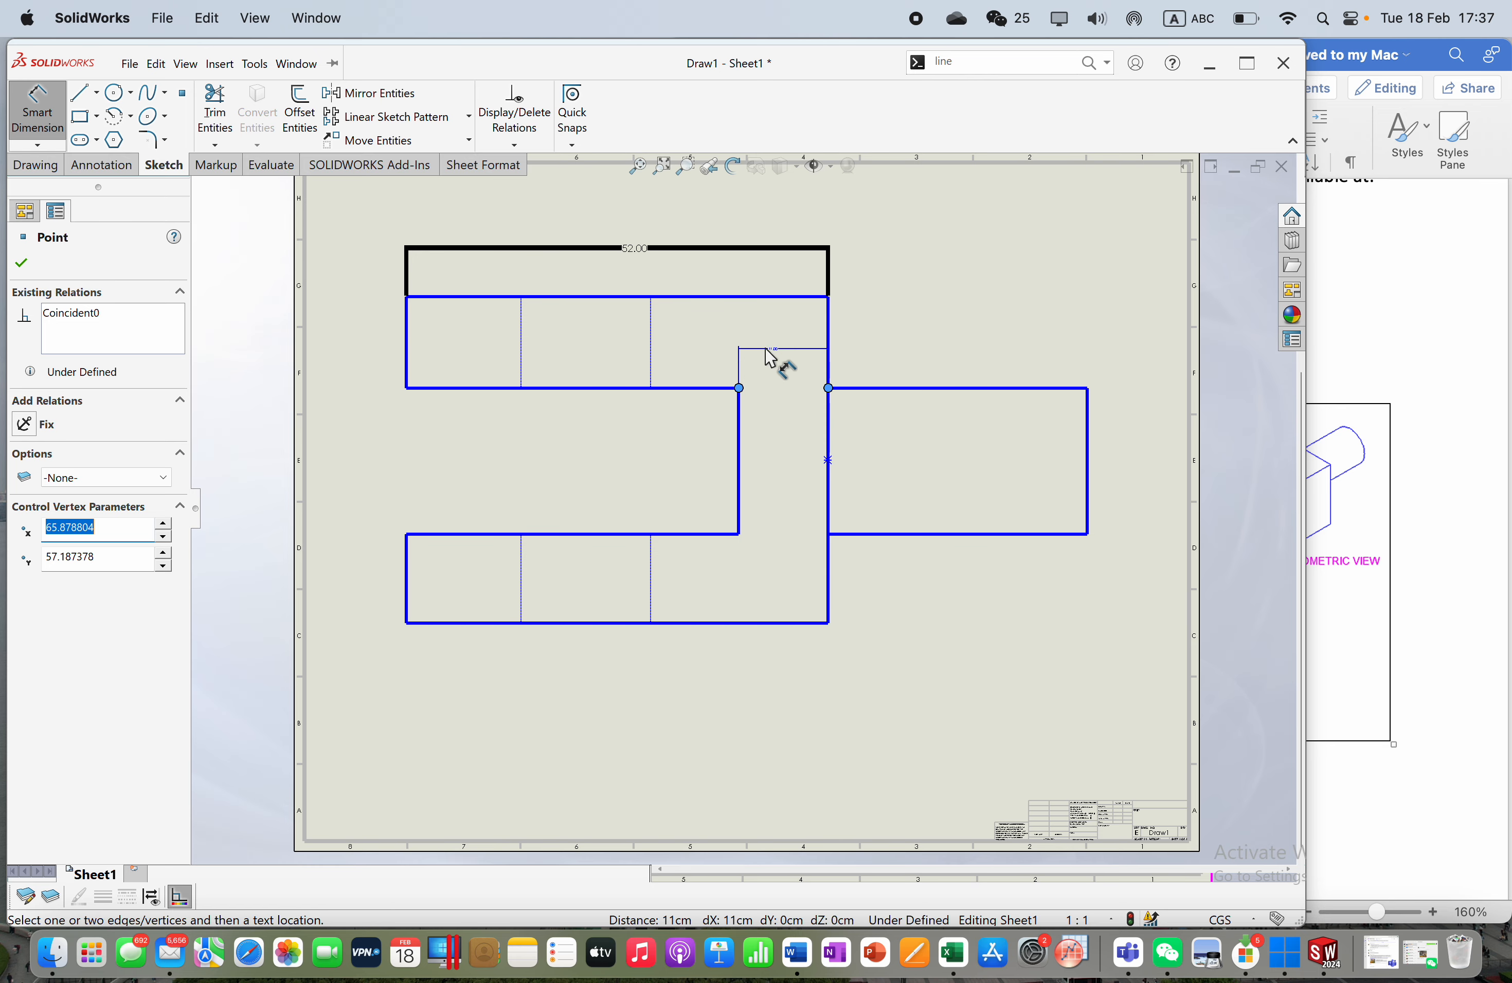
{"action": "left_click", "coordinate": [789, 365]}
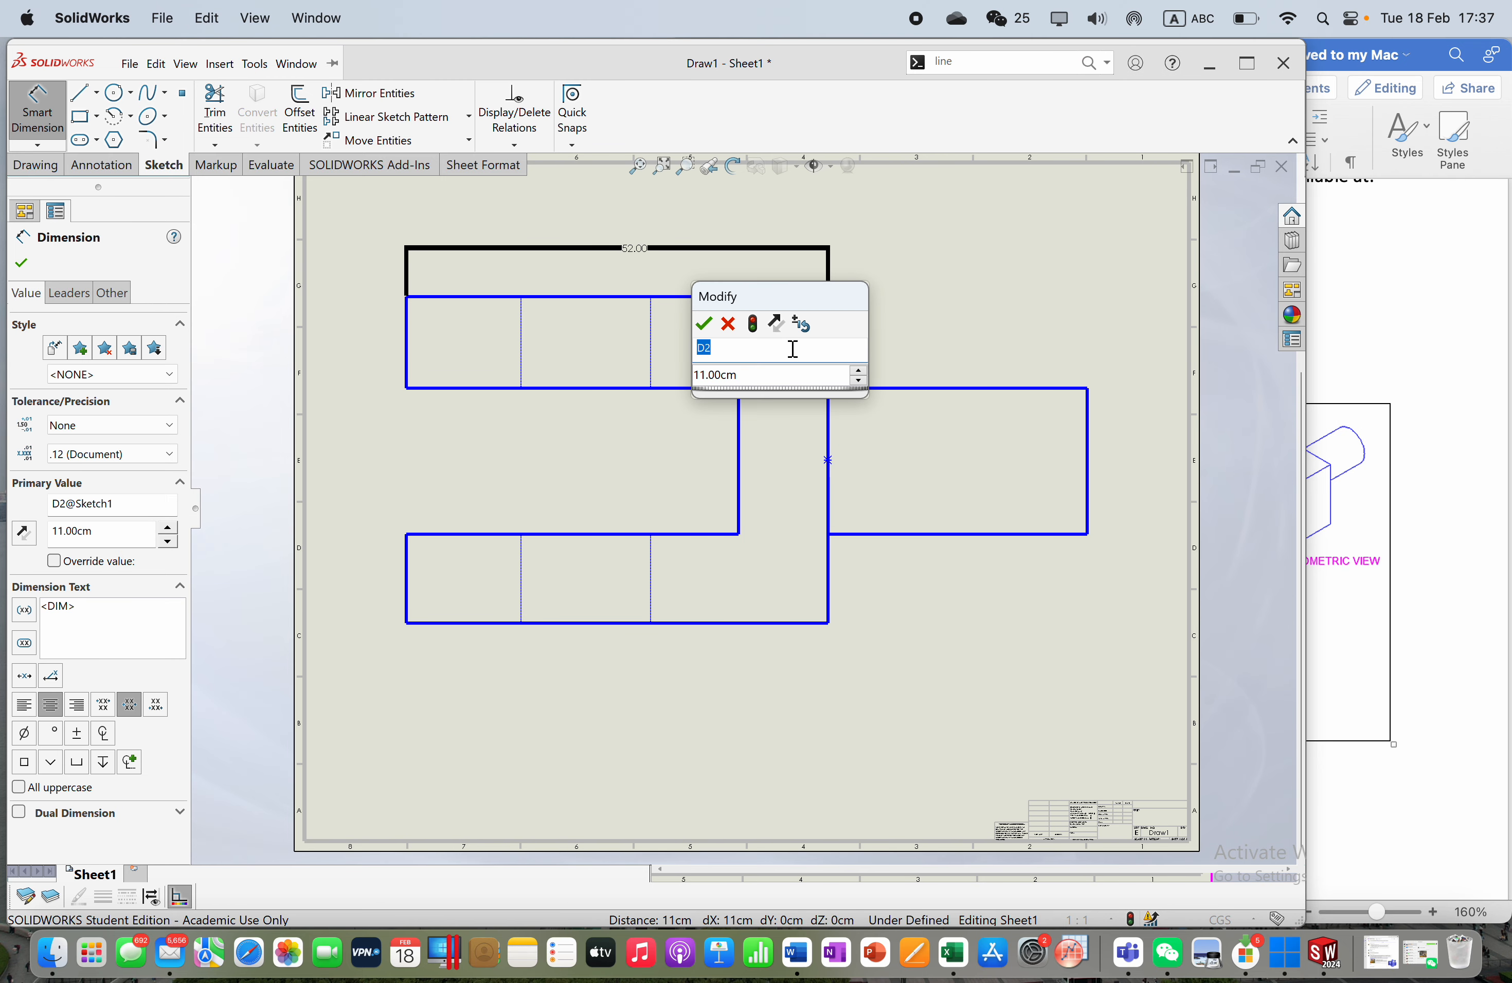
{"action": "left_click", "coordinate": [771, 380]}
{"action": "left_click", "coordinate": [704, 324]}
Step: Override the document font for the slot-to-edge dimension and set its text height to 36 points
{"action": "left_click", "coordinate": [114, 293]}
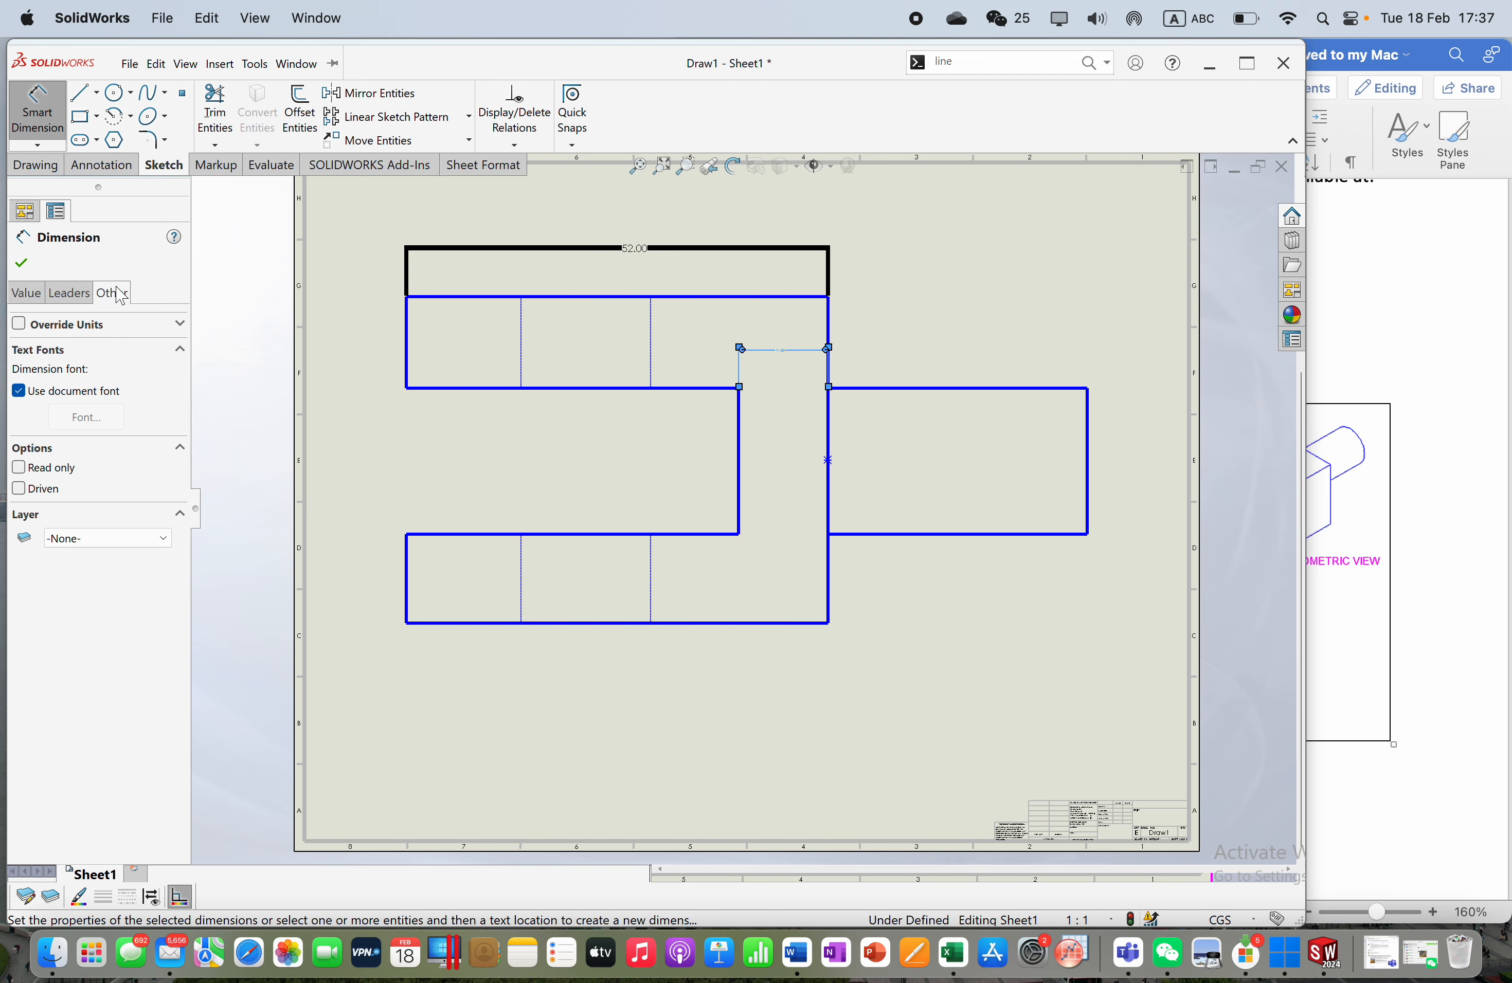
{"action": "left_click", "coordinate": [20, 391]}
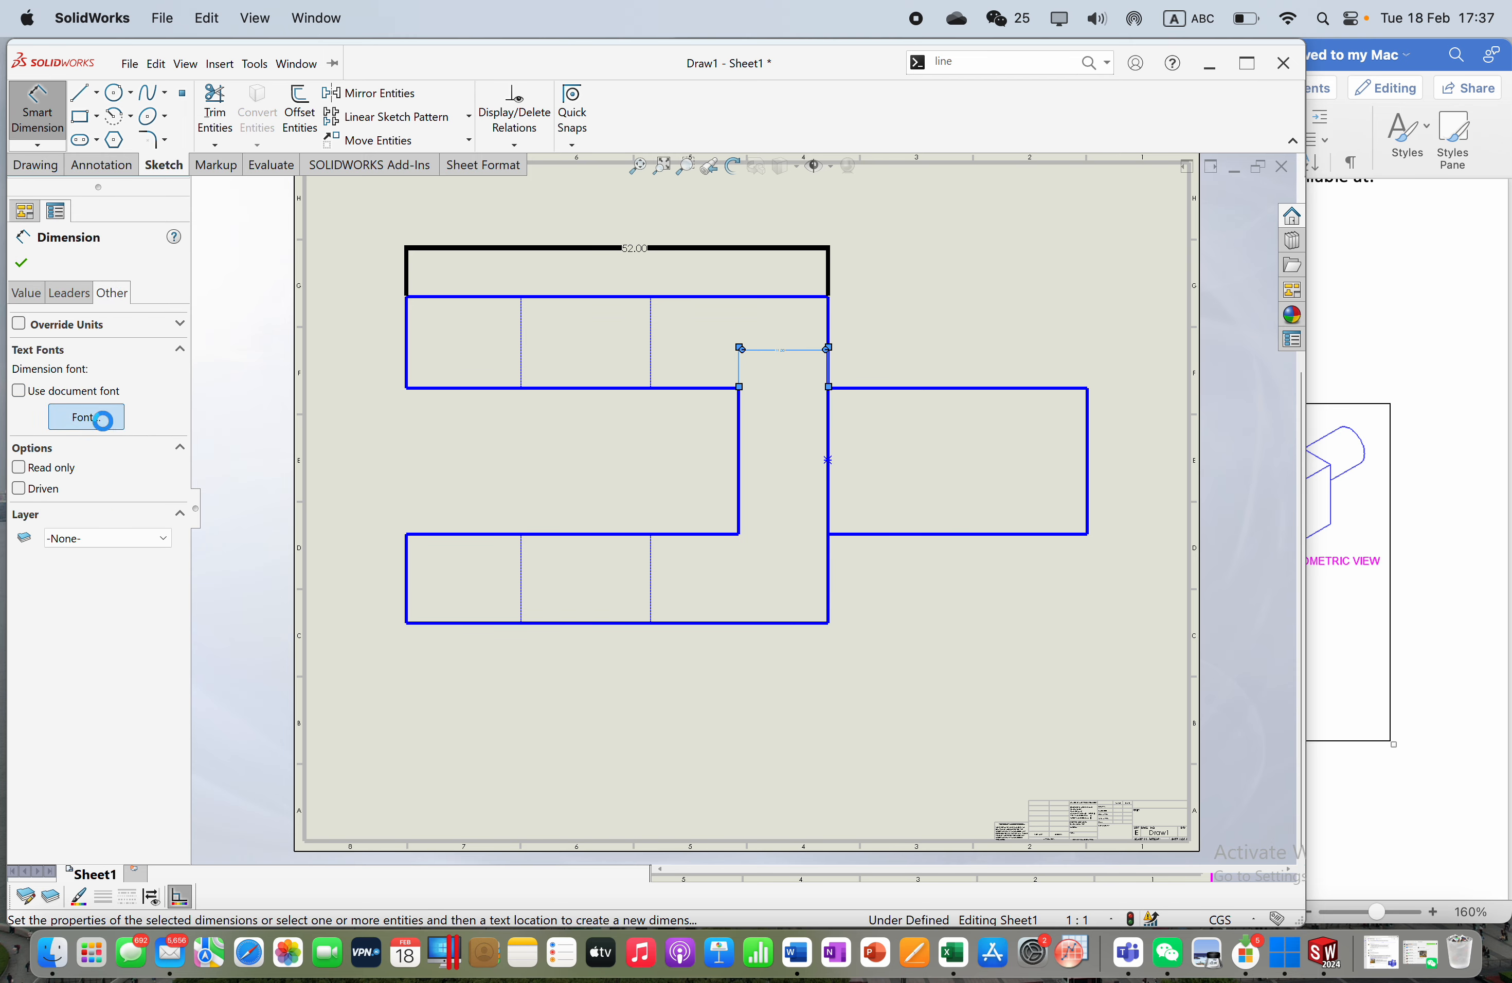
{"action": "left_click", "coordinate": [87, 417]}
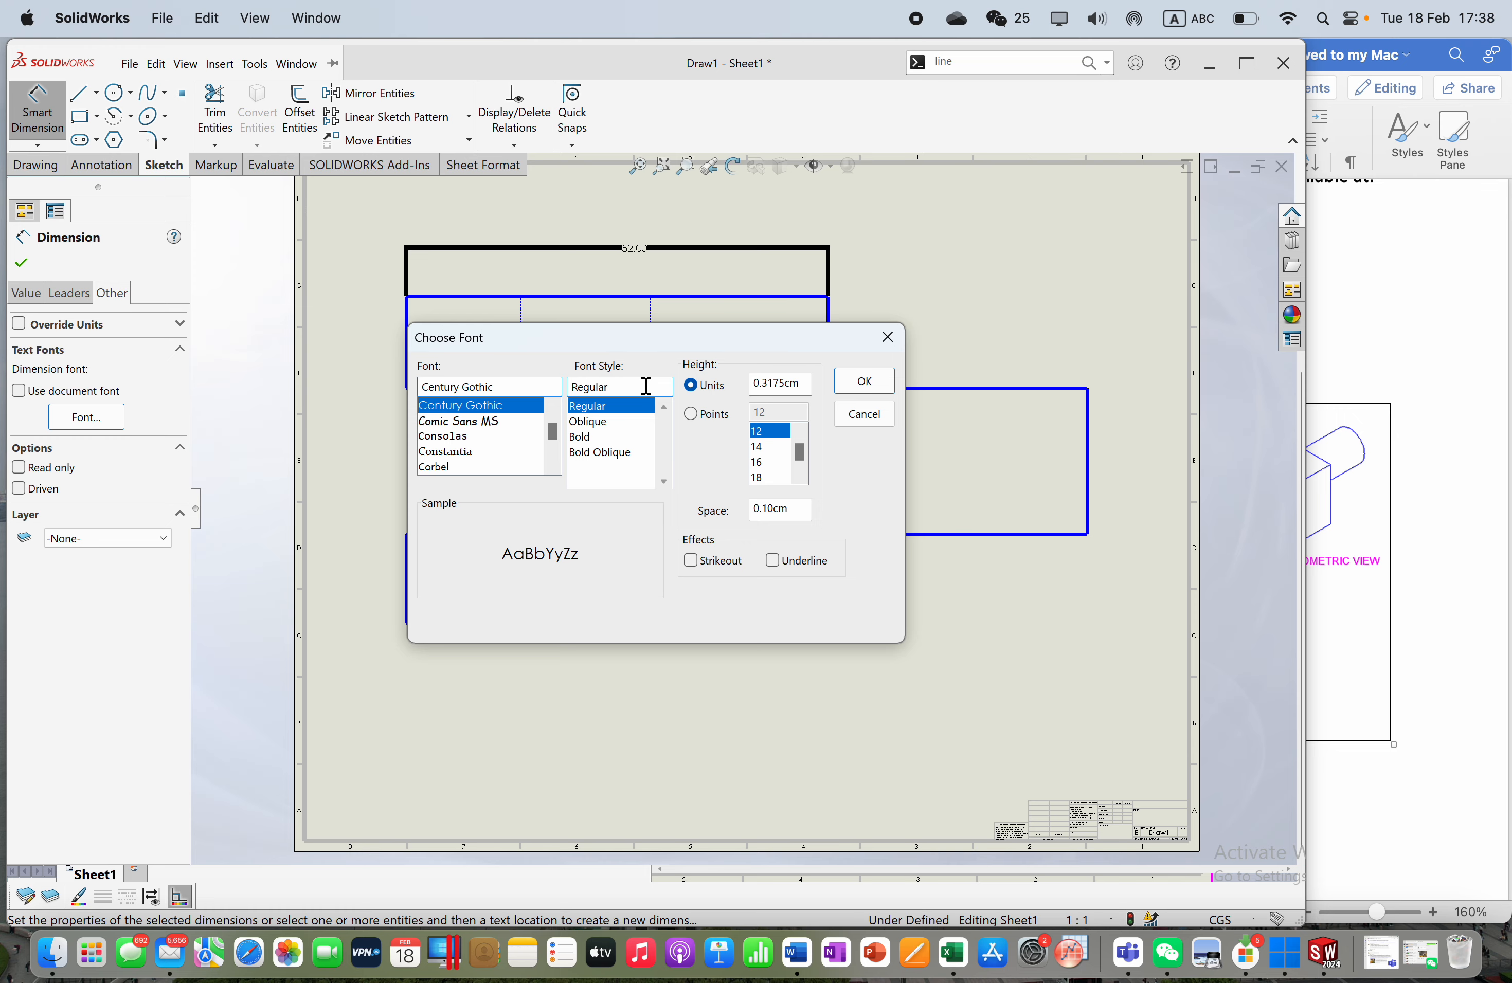
{"action": "left_click", "coordinate": [691, 414]}
{"action": "left_click_drag", "start_coordinate": [799, 458], "coordinate": [802, 471]}
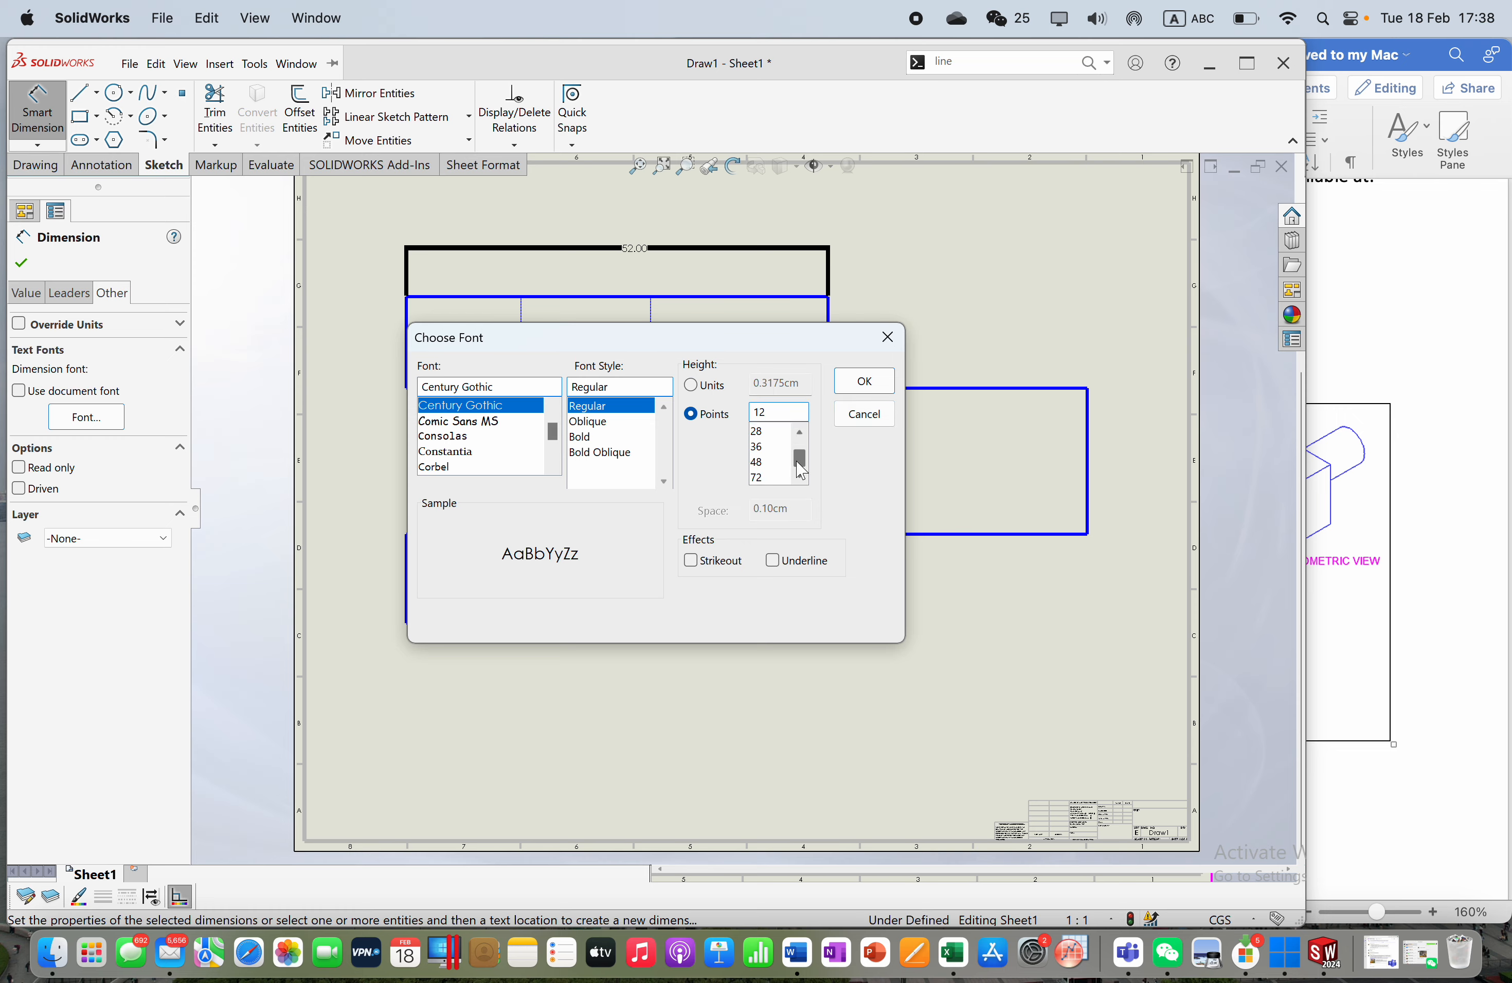
{"action": "left_click", "coordinate": [769, 447]}
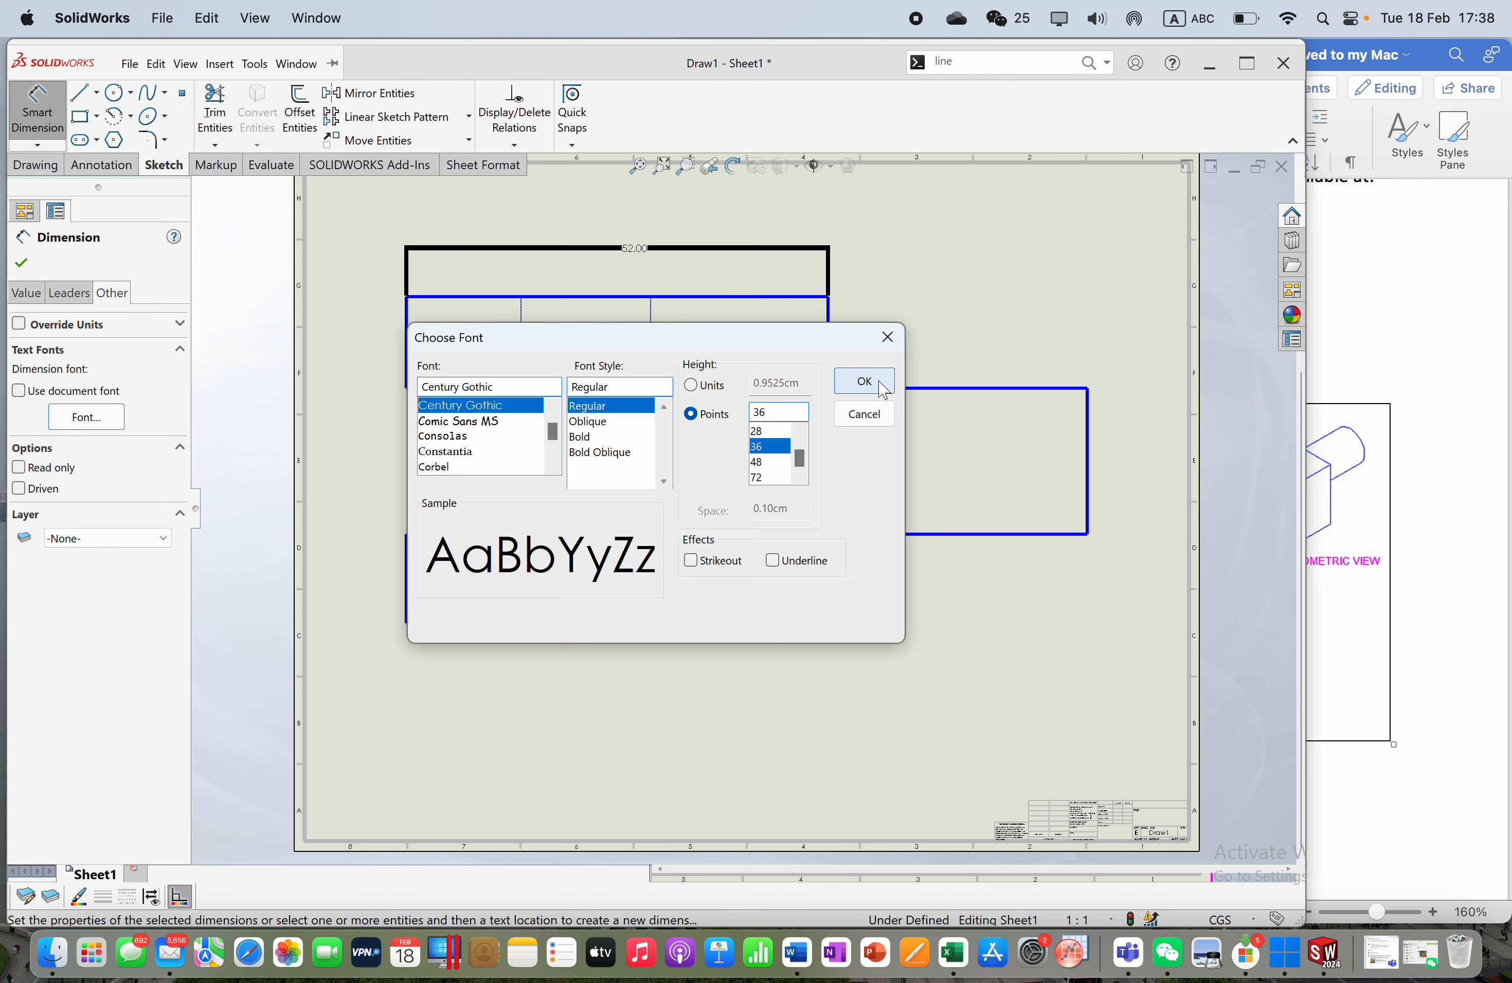
{"action": "left_click", "coordinate": [884, 390]}
{"action": "left_click", "coordinate": [957, 305]}
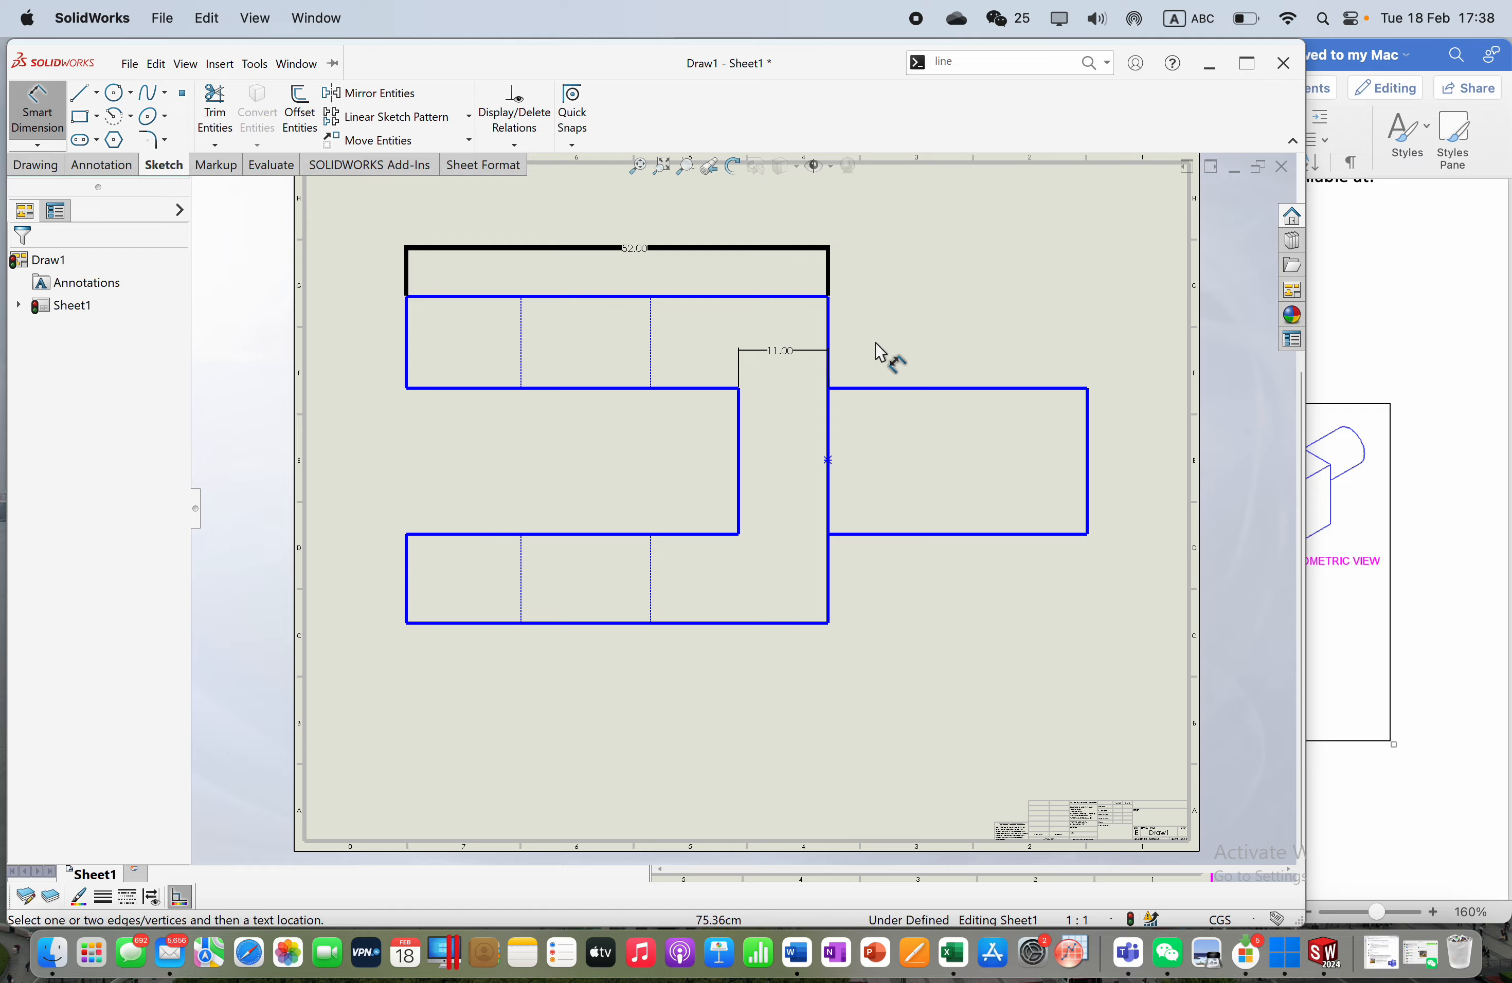
Step: Check the top view's remaining annotations and label in the Word handbook figure, then return to the SOLIDWORKS drawing
{"action": "left_click", "coordinate": [42, 113]}
{"action": "left_click", "coordinate": [40, 104]}
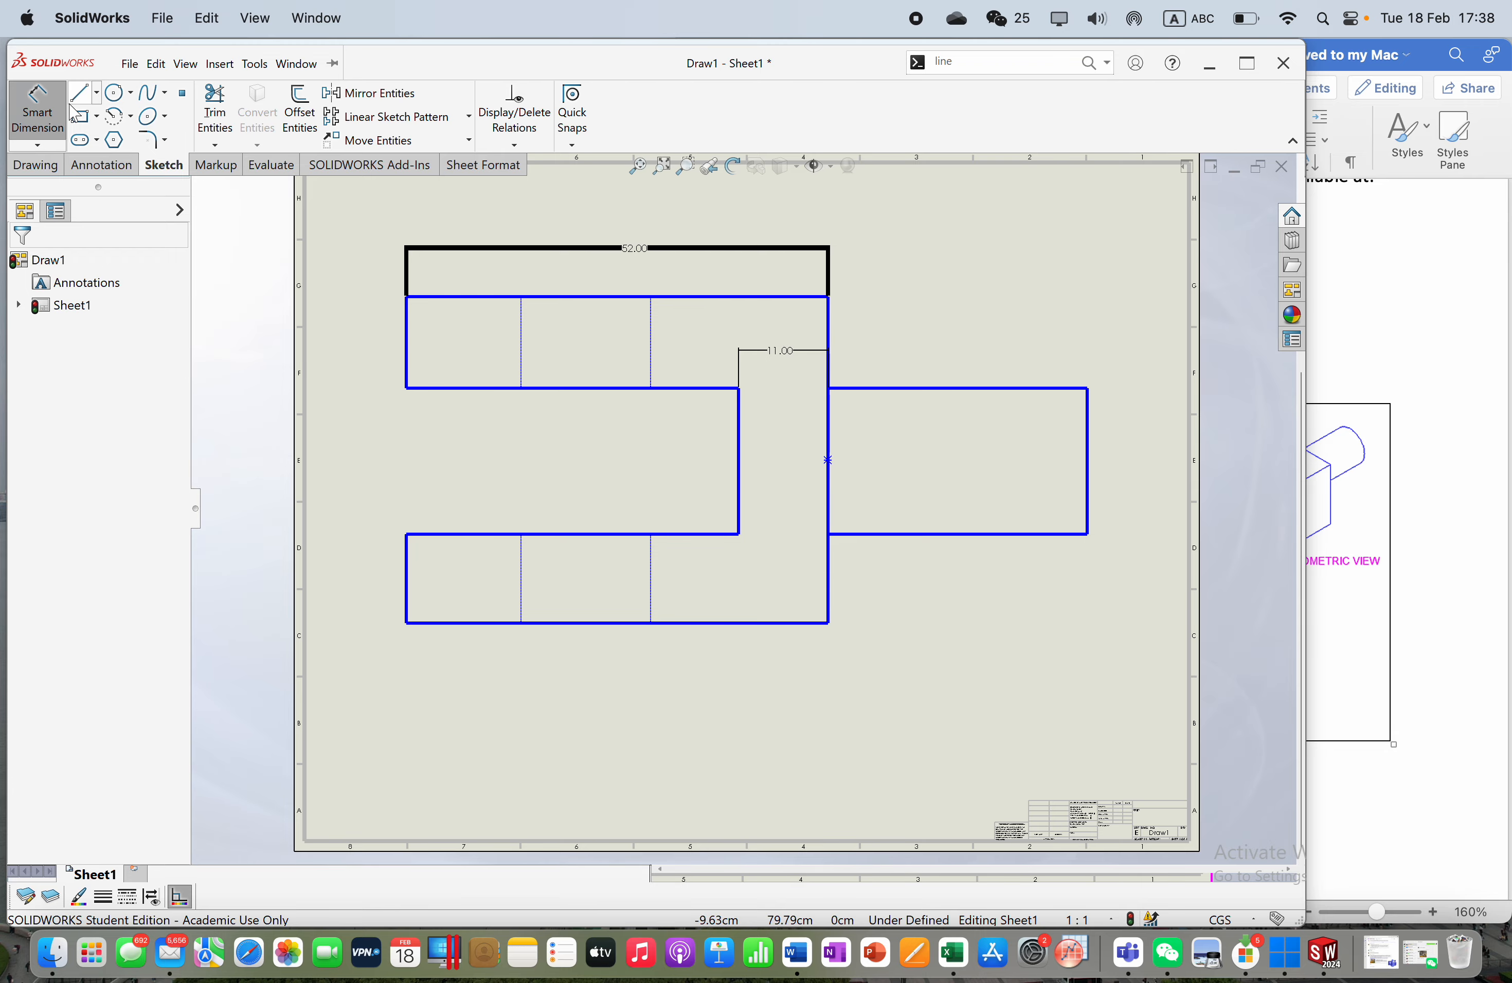
{"action": "left_click", "coordinate": [1428, 391]}
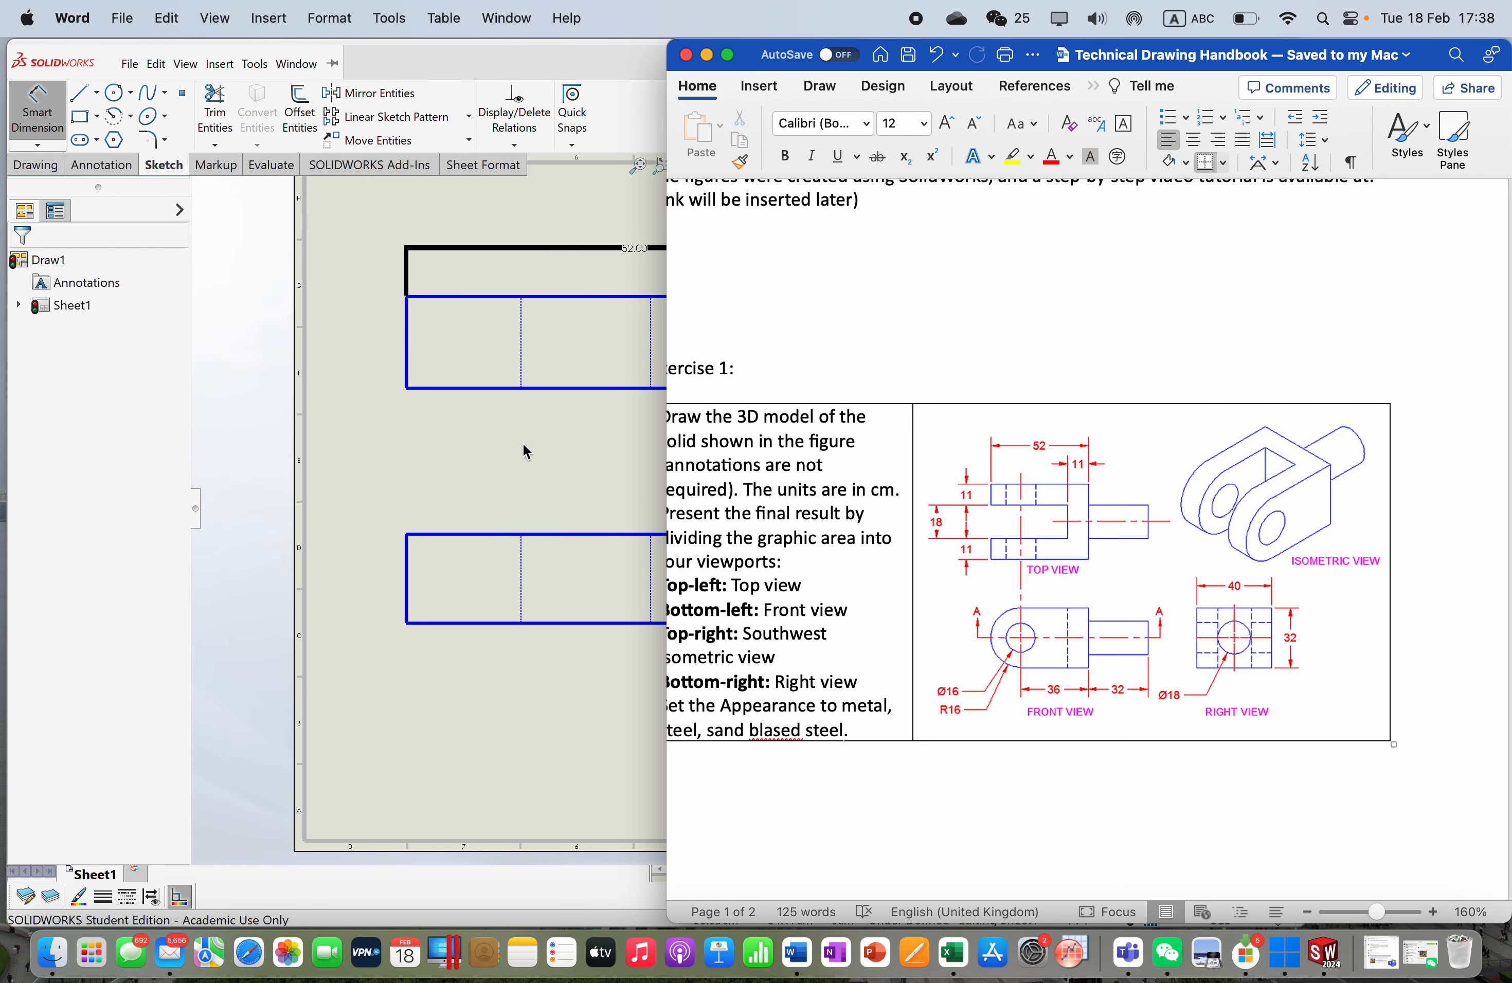
{"action": "left_click", "coordinate": [571, 466]}
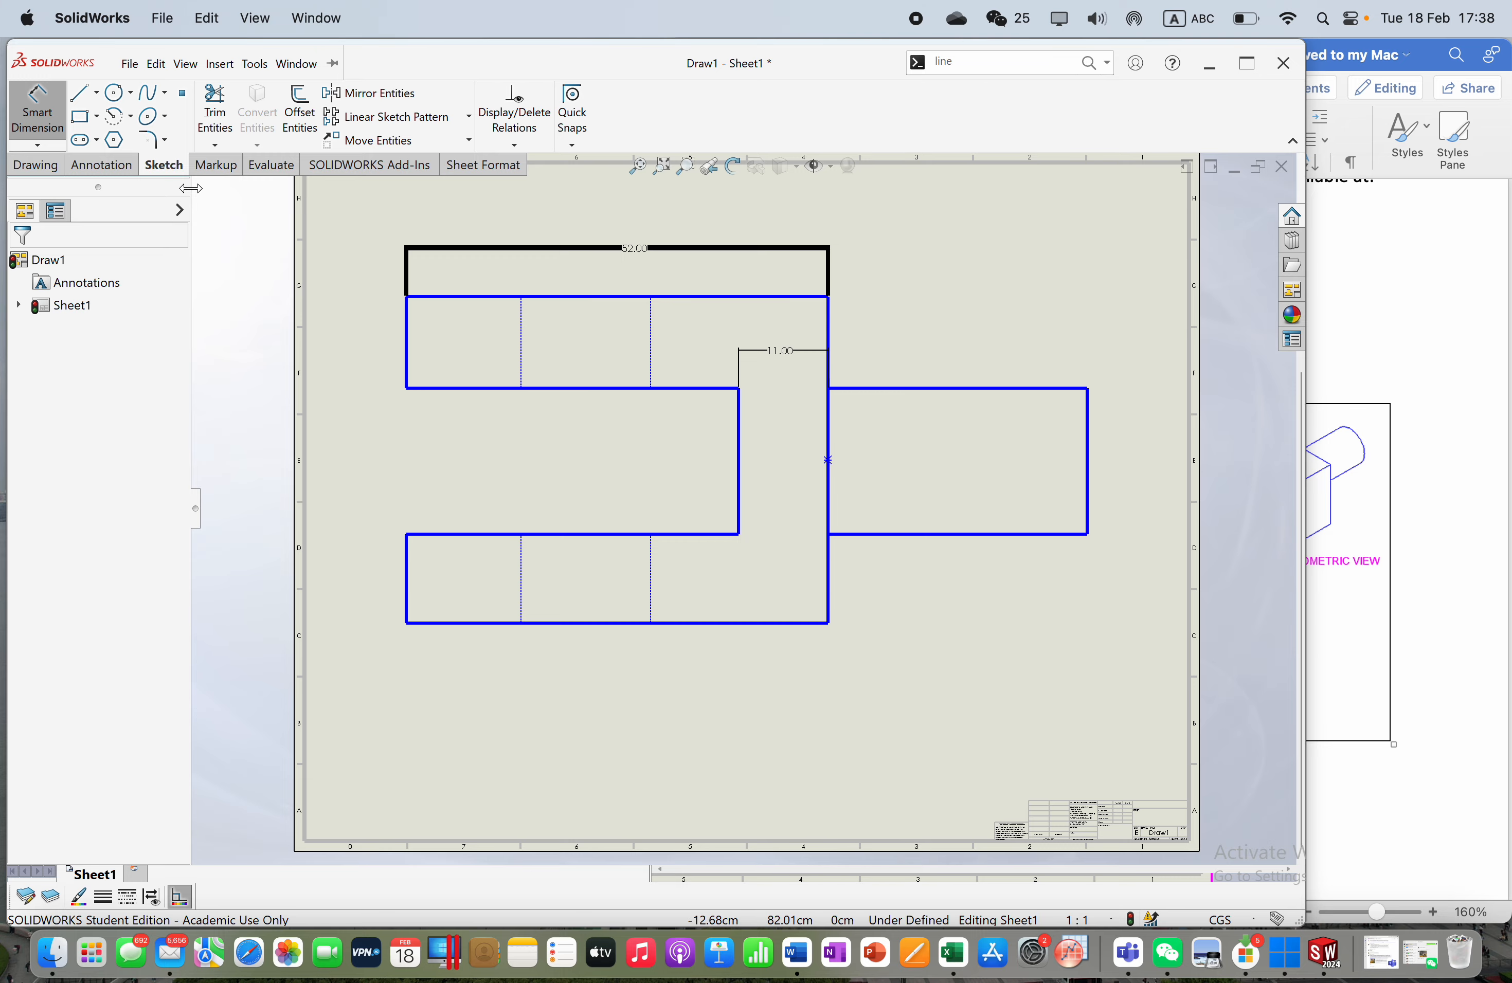
Step: Add a note reading "Top View" centred just below the outline
{"action": "left_click", "coordinate": [101, 167]}
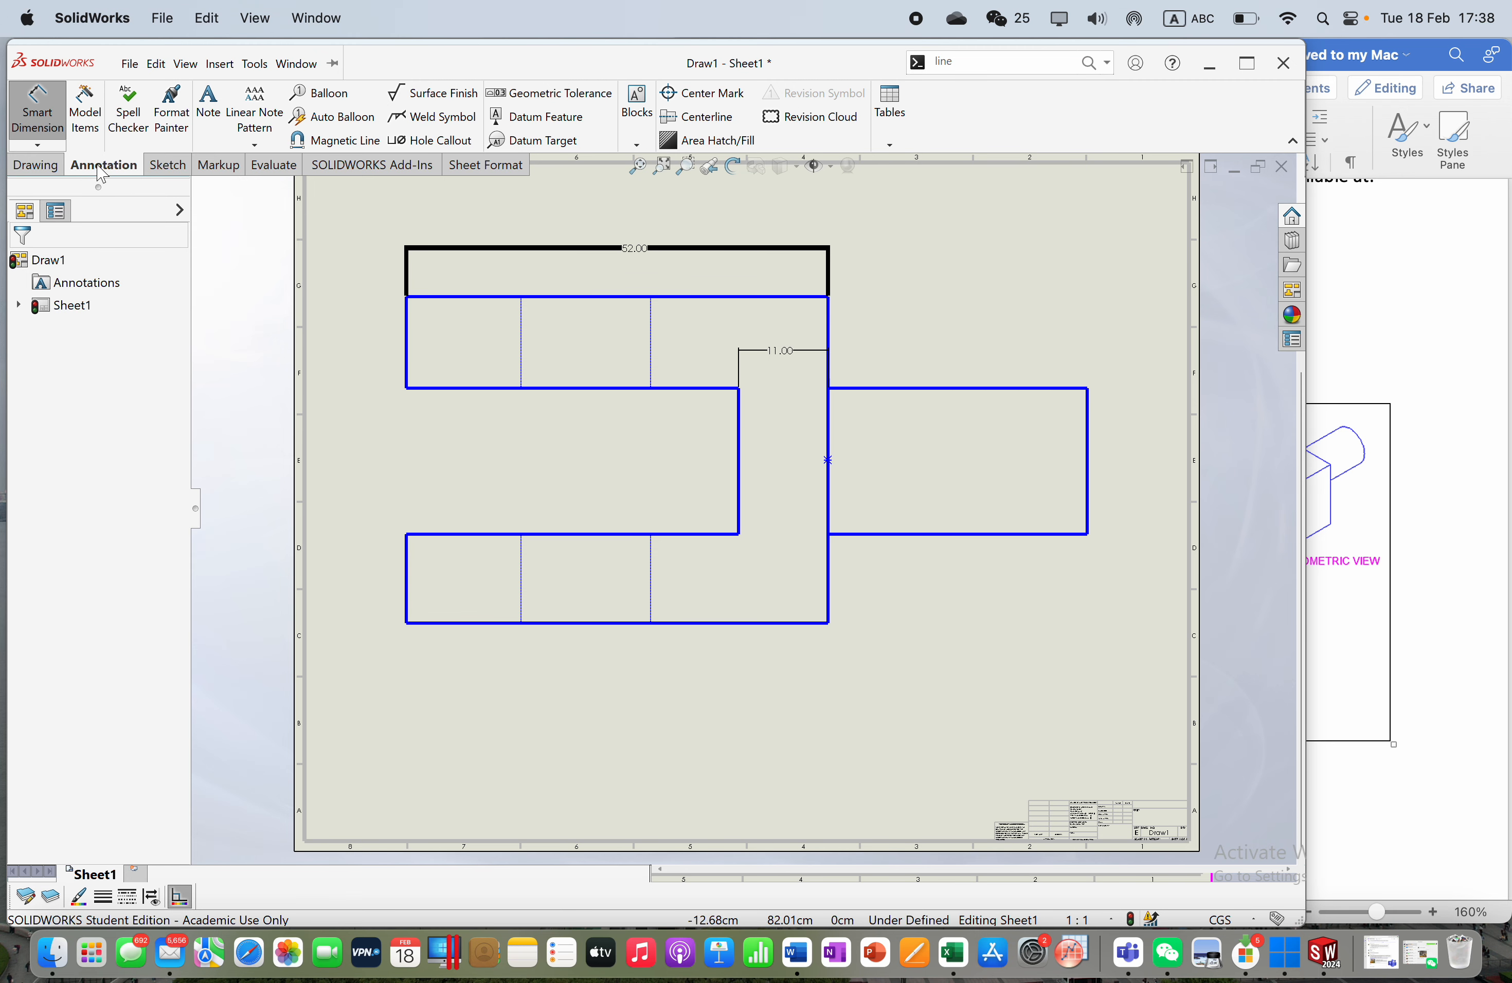
{"action": "left_click", "coordinate": [219, 102]}
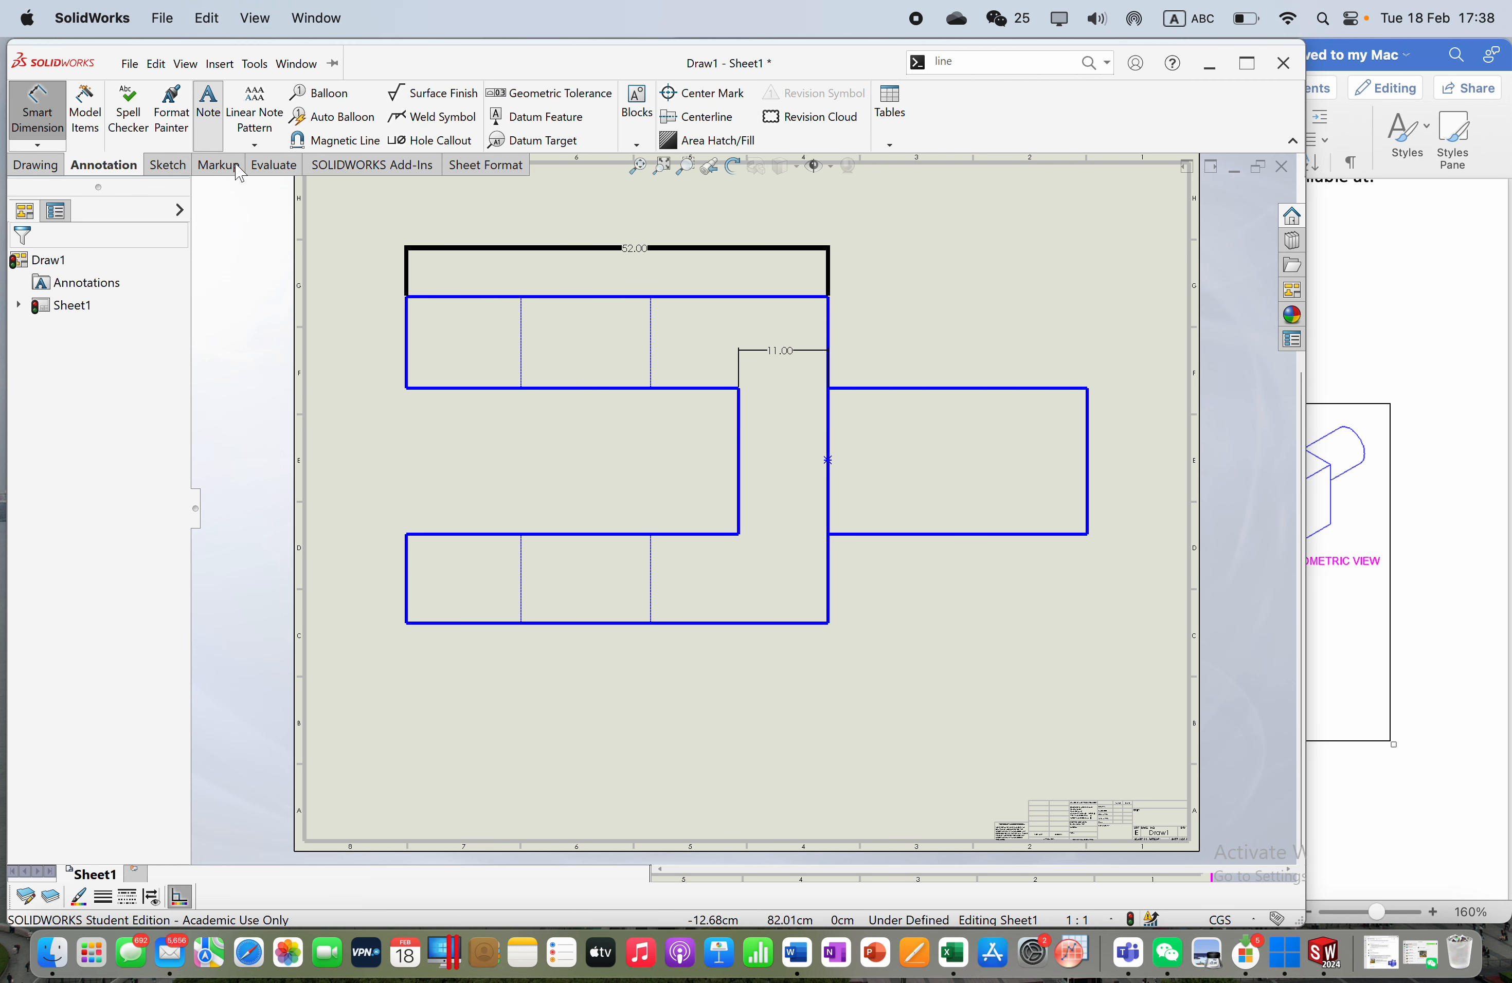
{"action": "left_click", "coordinate": [677, 645]}
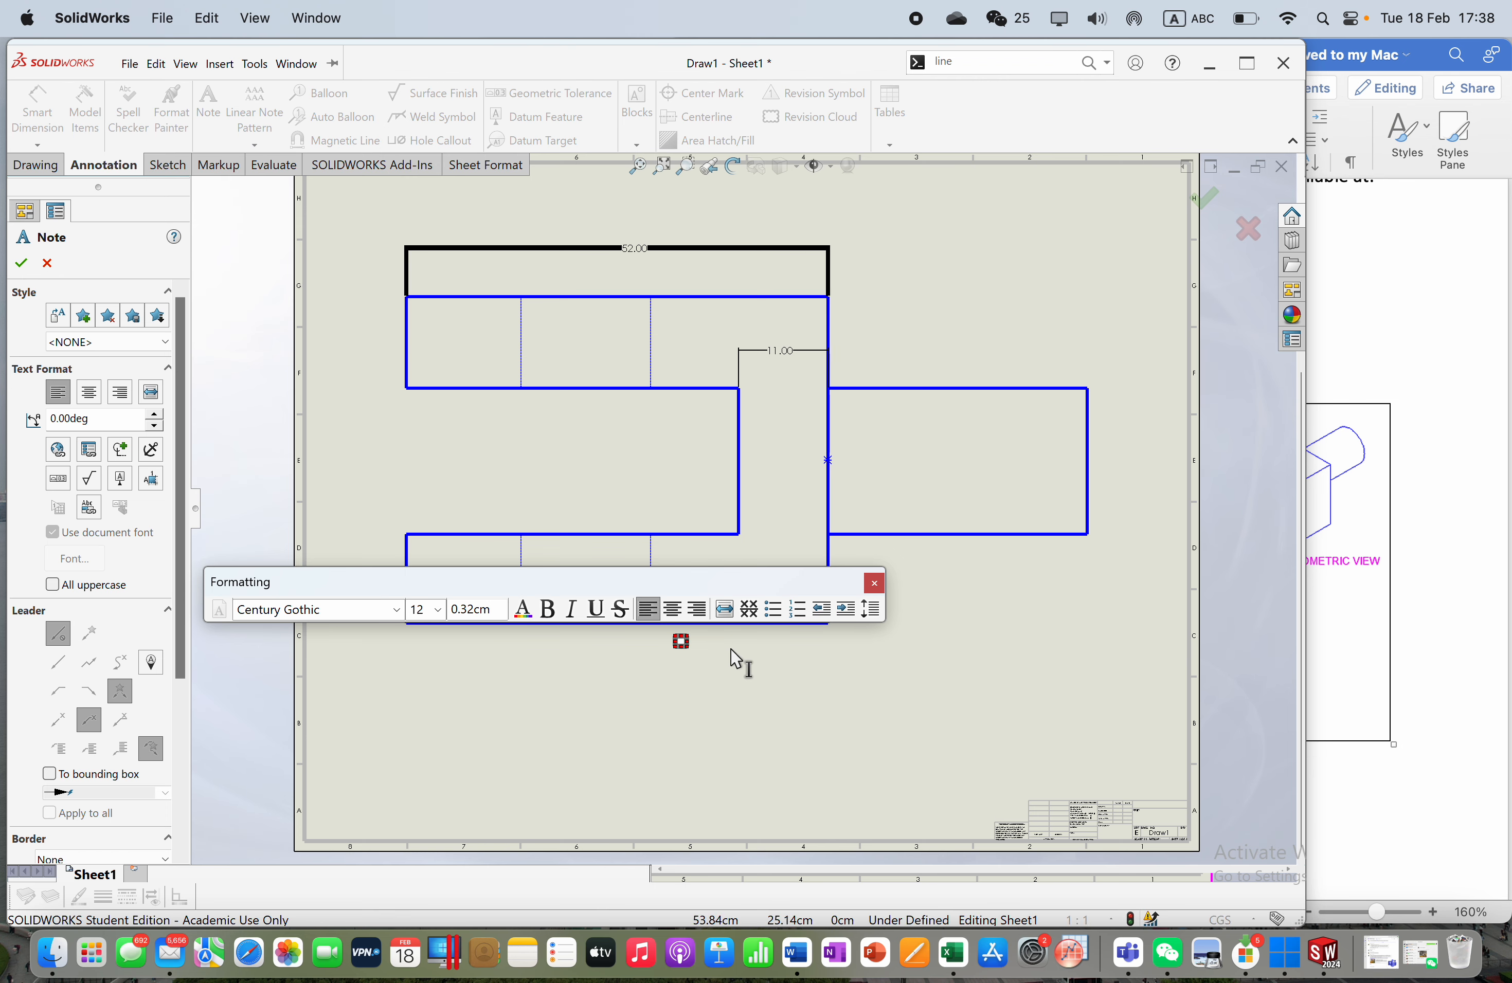
{"action": "type", "text": "Iop View"}
{"action": "scroll", "coordinate": [377, 560], "scroll_direction": "up", "scroll_amount": 2}
Step: Set the note's font size to 48 points and confirm its text colour
{"action": "left_click", "coordinate": [437, 609]}
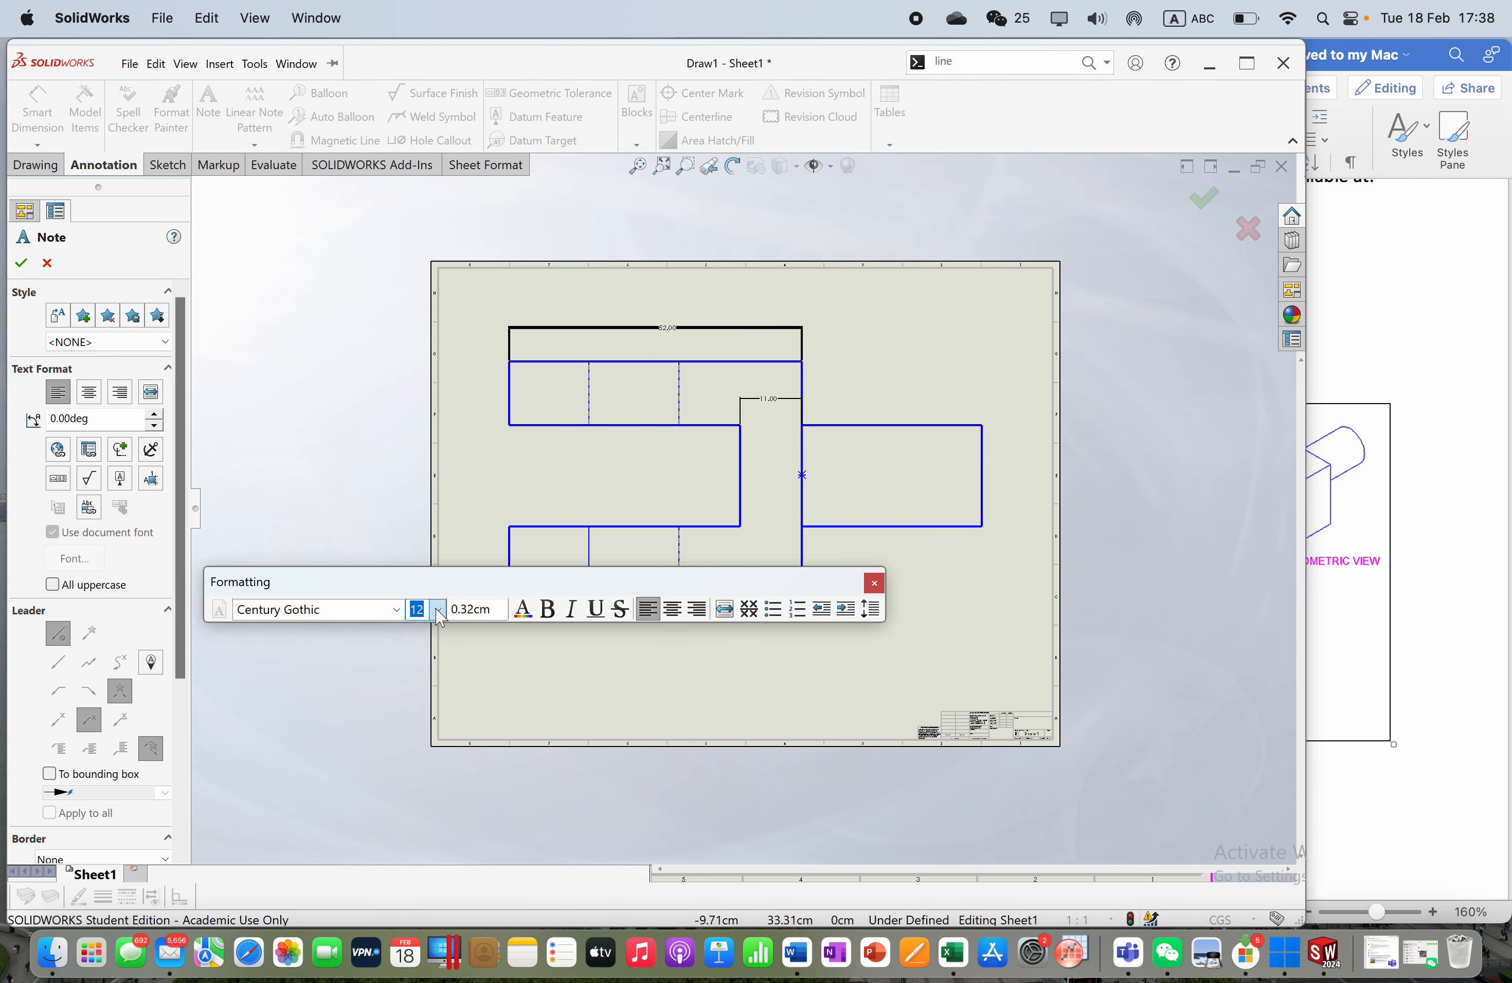
{"action": "left_click", "coordinate": [433, 609]}
{"action": "left_click", "coordinate": [441, 610]}
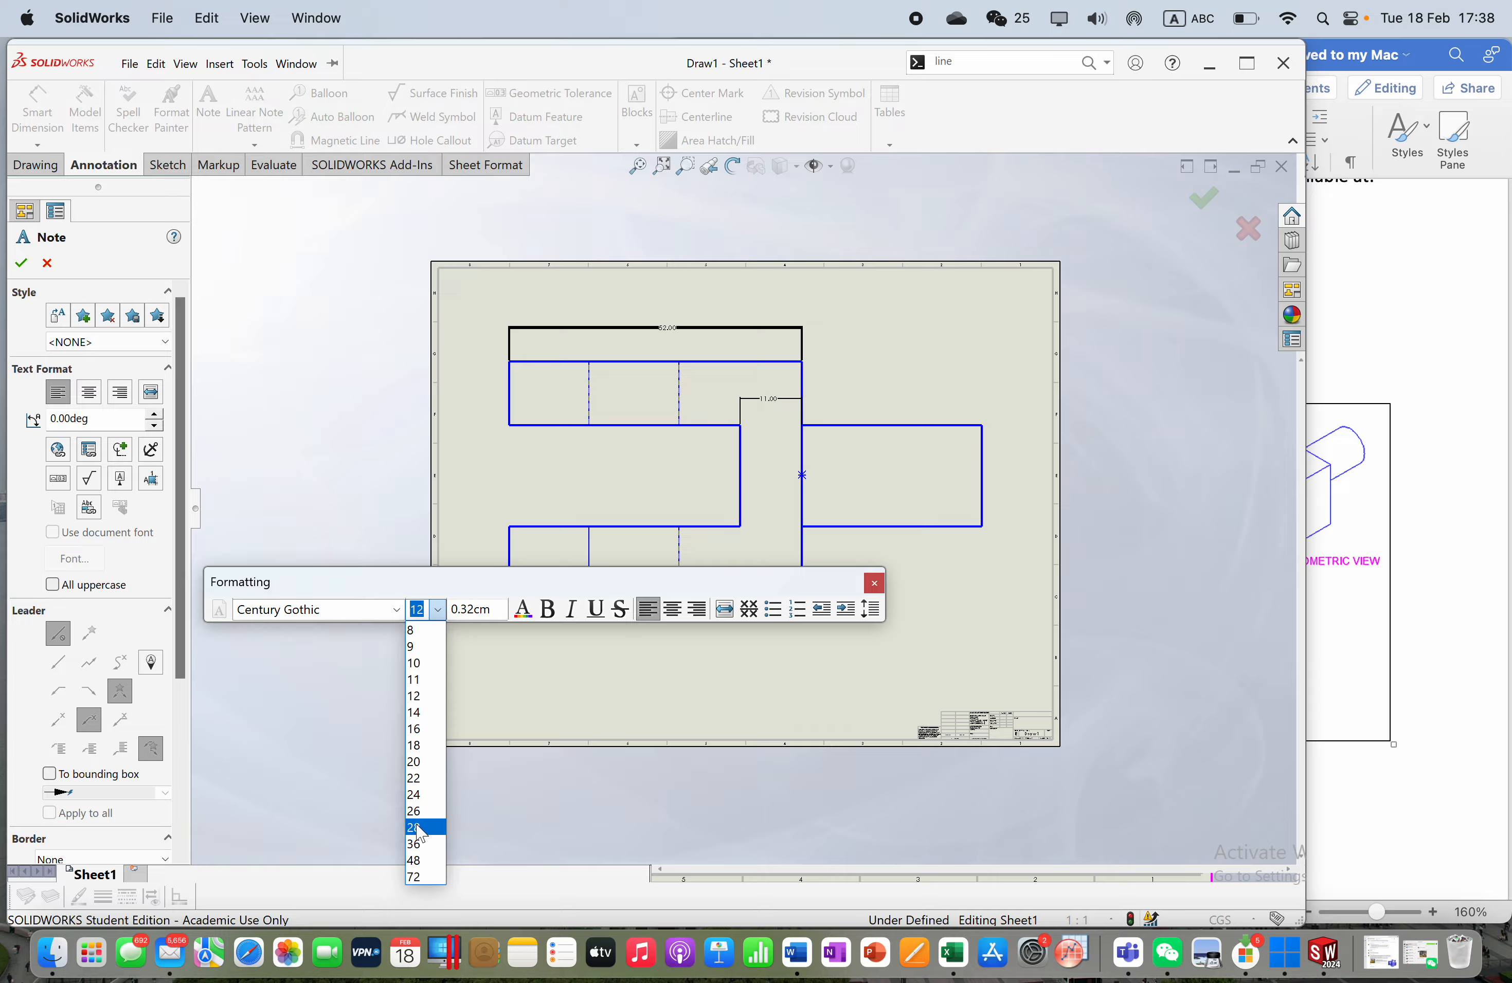
{"action": "left_click", "coordinate": [422, 861]}
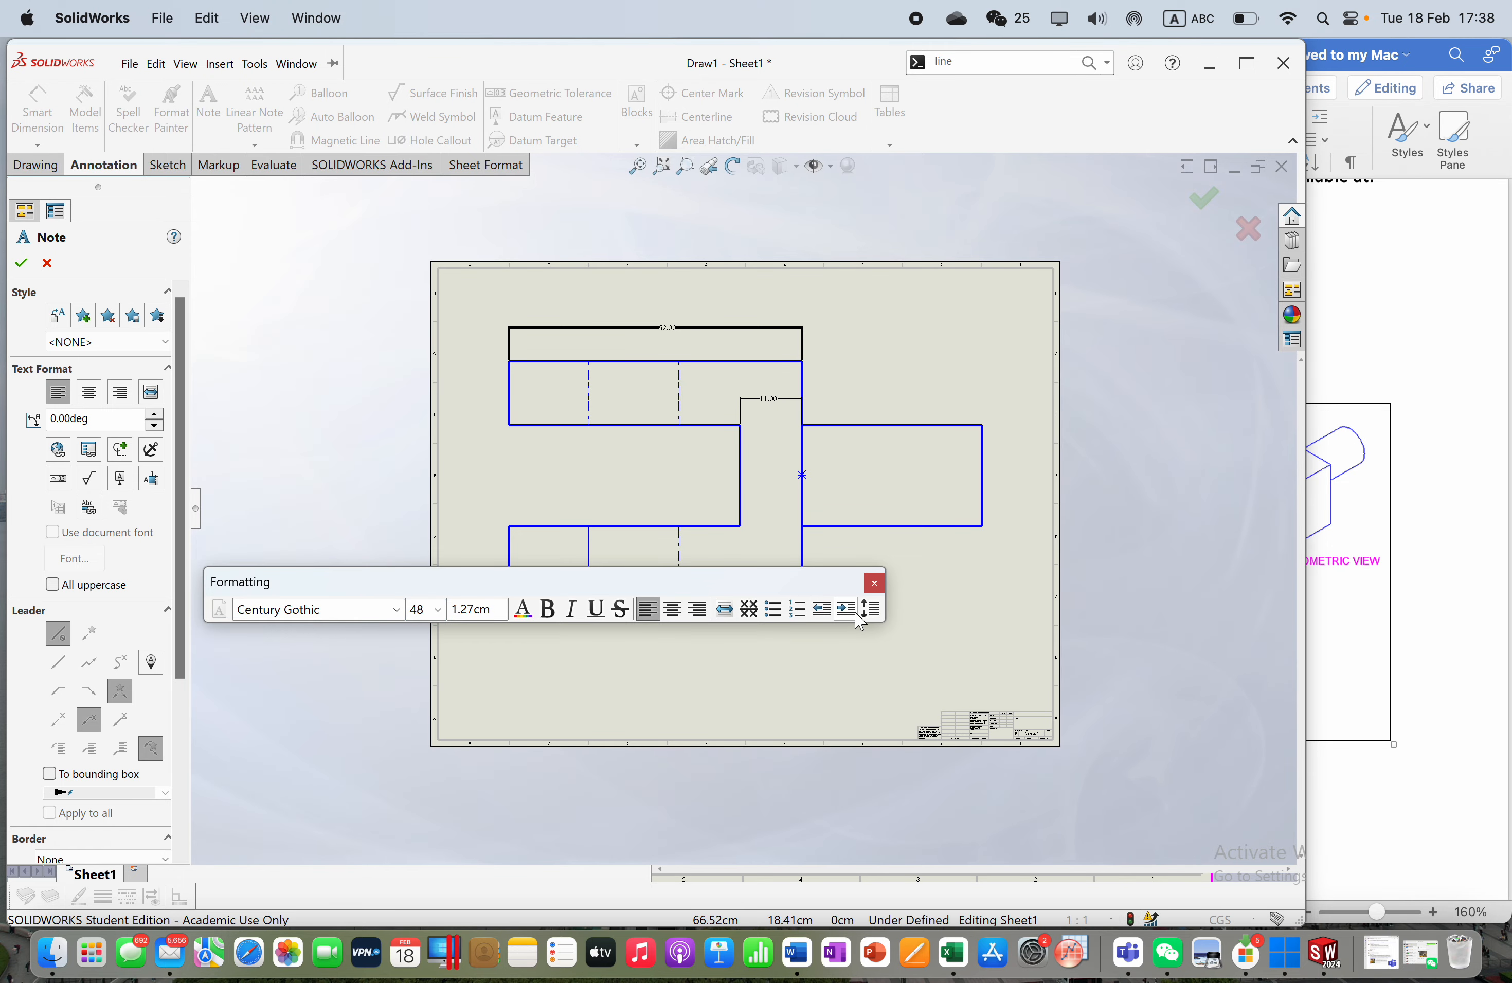
{"action": "left_click", "coordinate": [525, 612]}
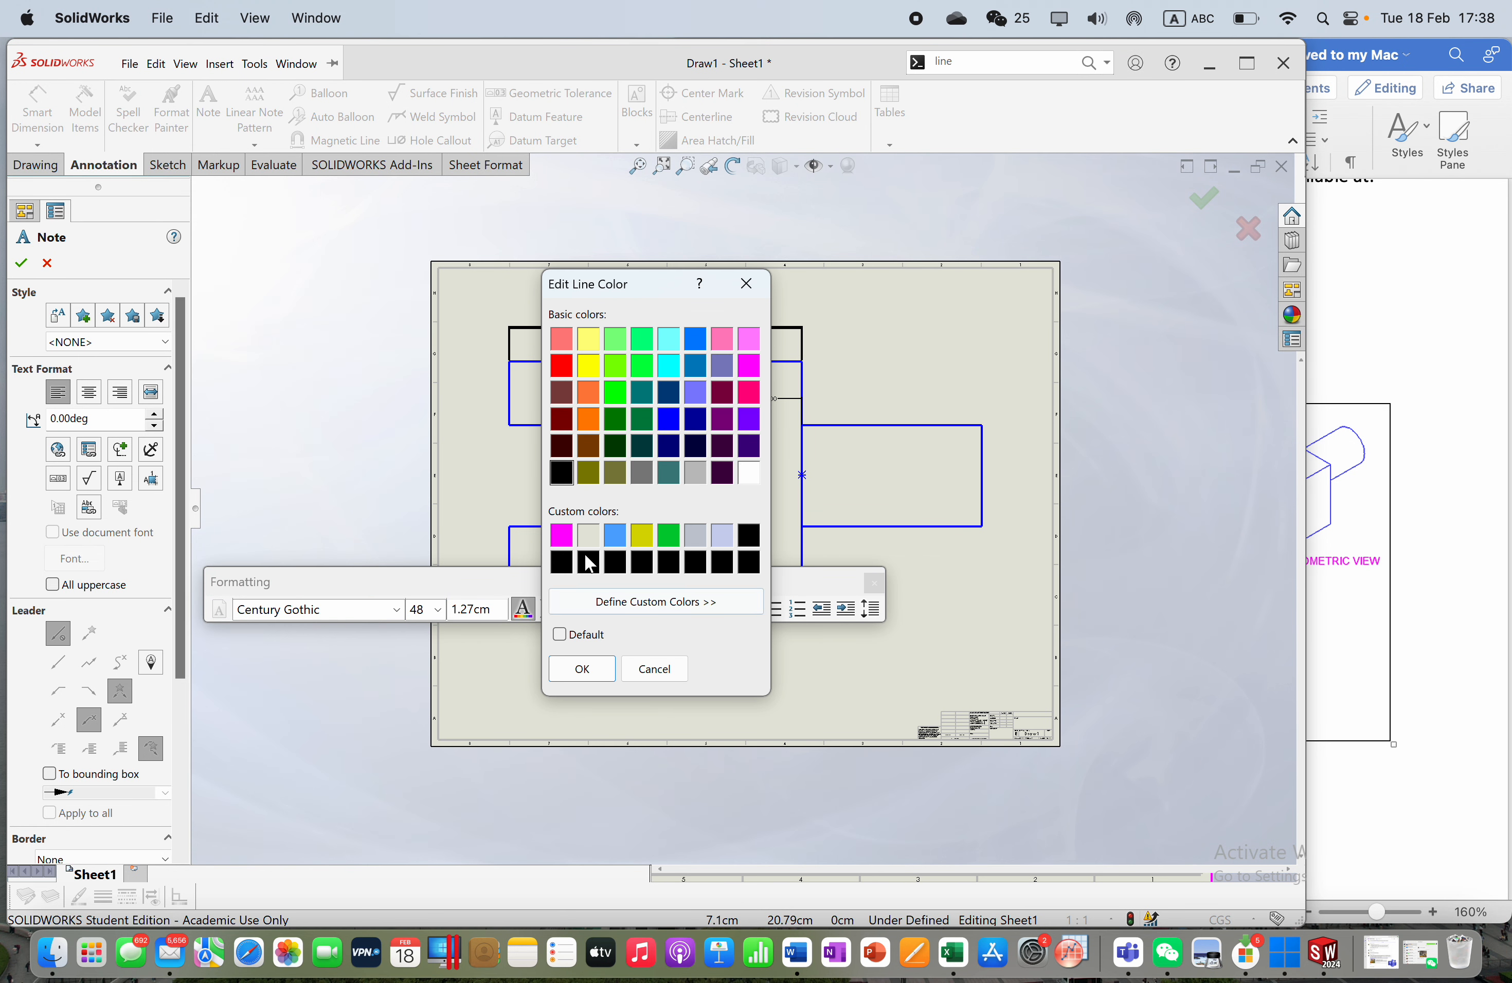
{"action": "left_click", "coordinate": [583, 669]}
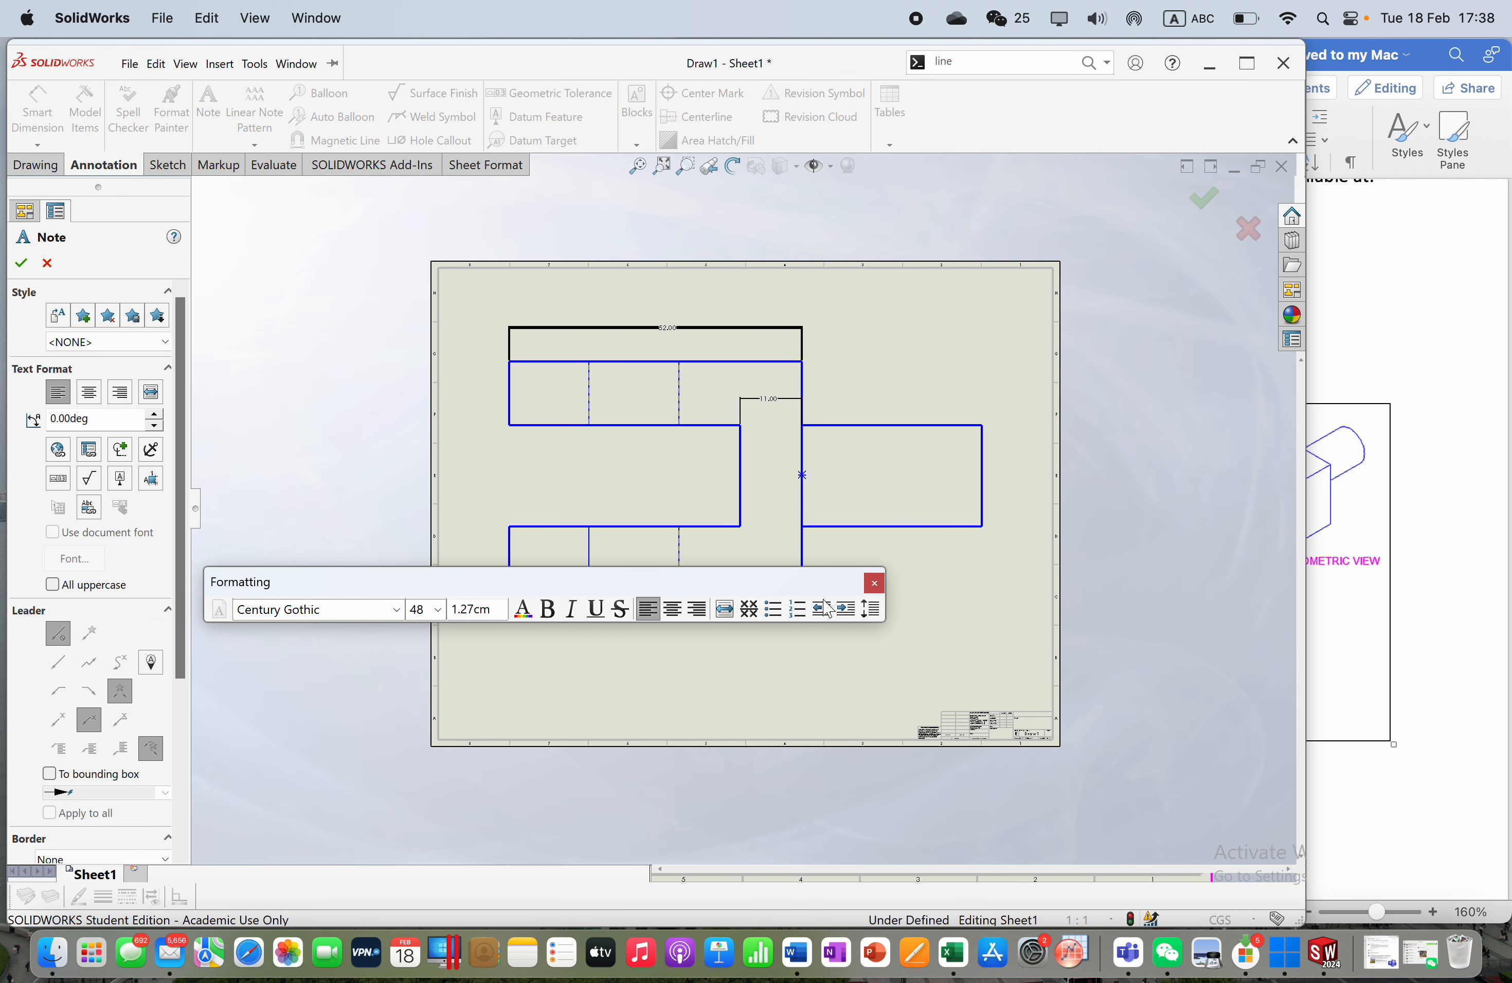
{"action": "left_click", "coordinate": [22, 262]}
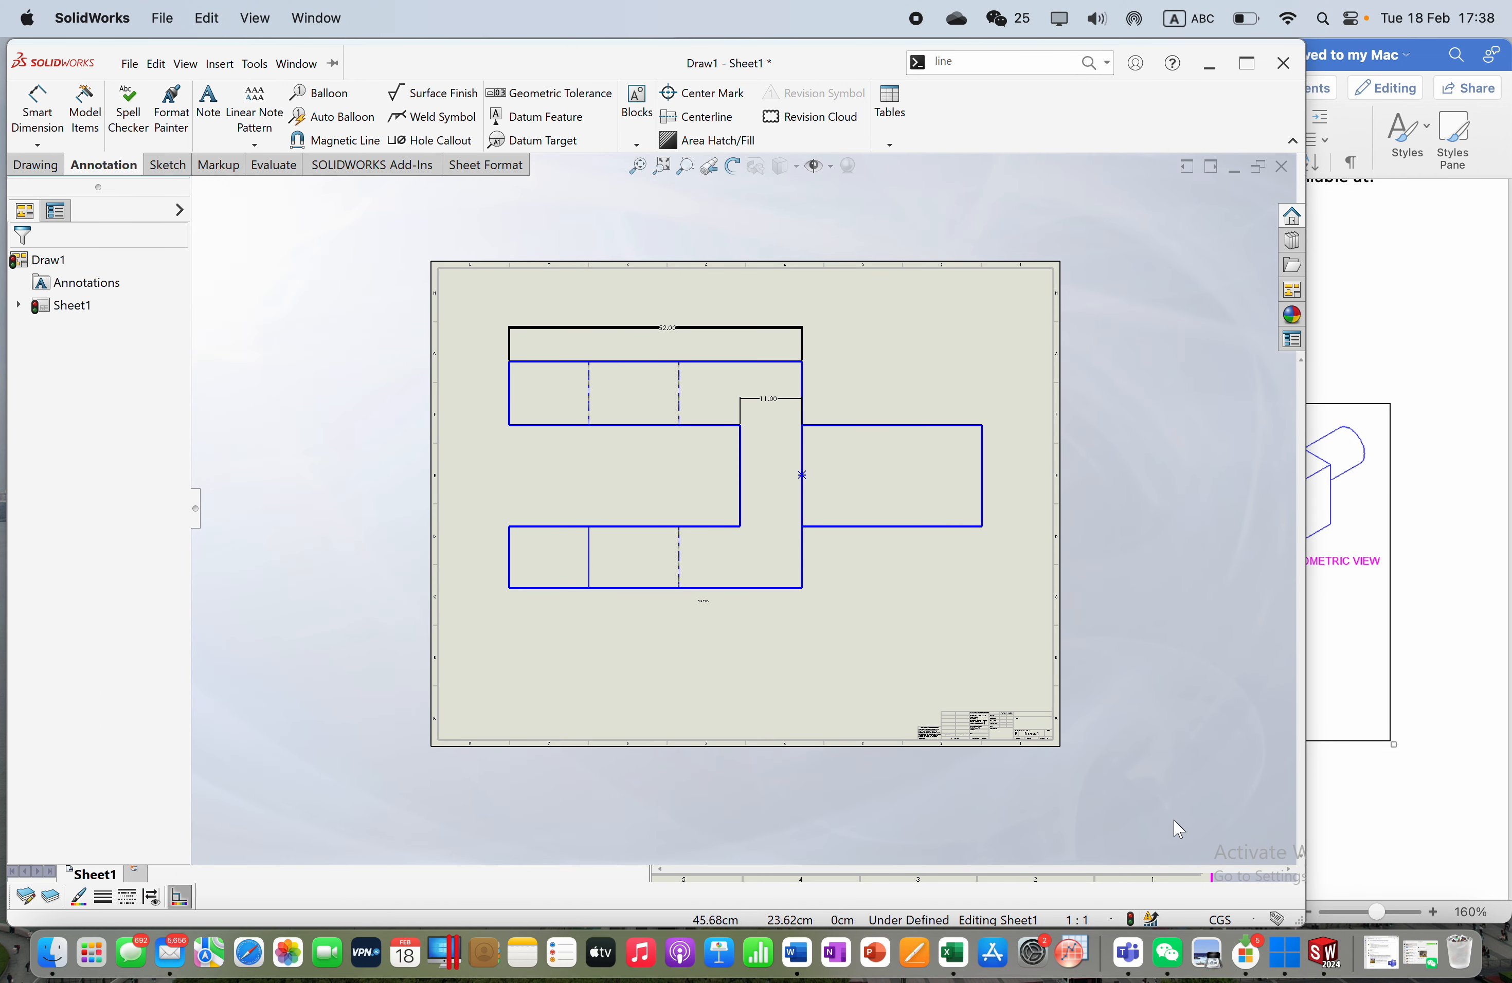
{"action": "right_click", "coordinate": [769, 625]}
{"action": "mouse_move", "coordinate": [892, 291]}
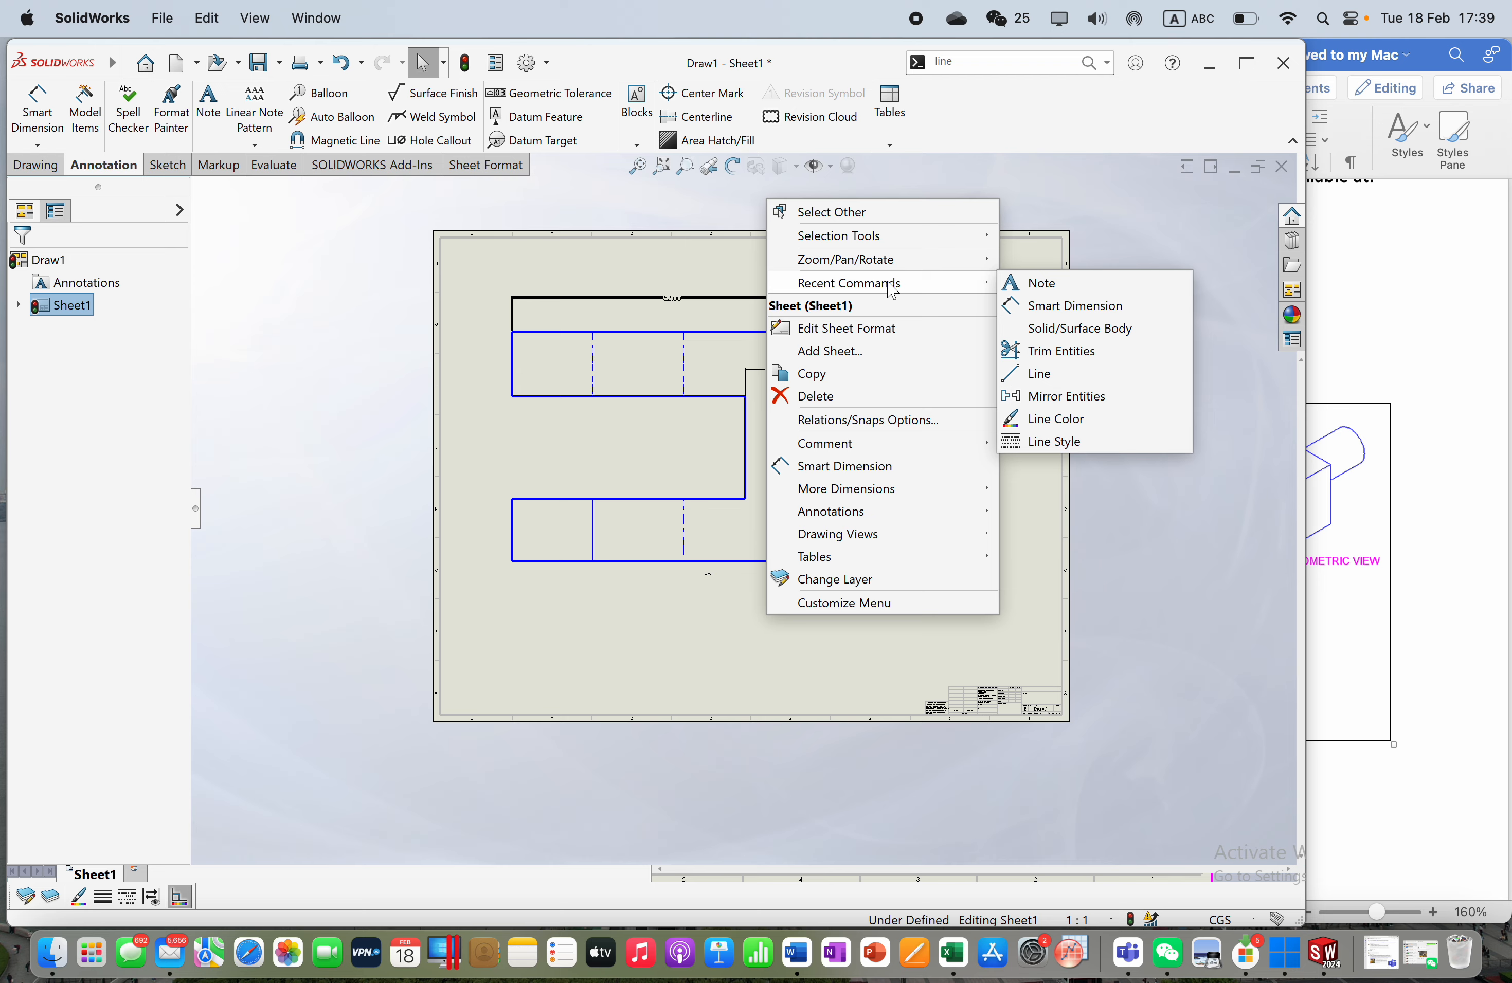
{"action": "right_click", "coordinate": [608, 600]}
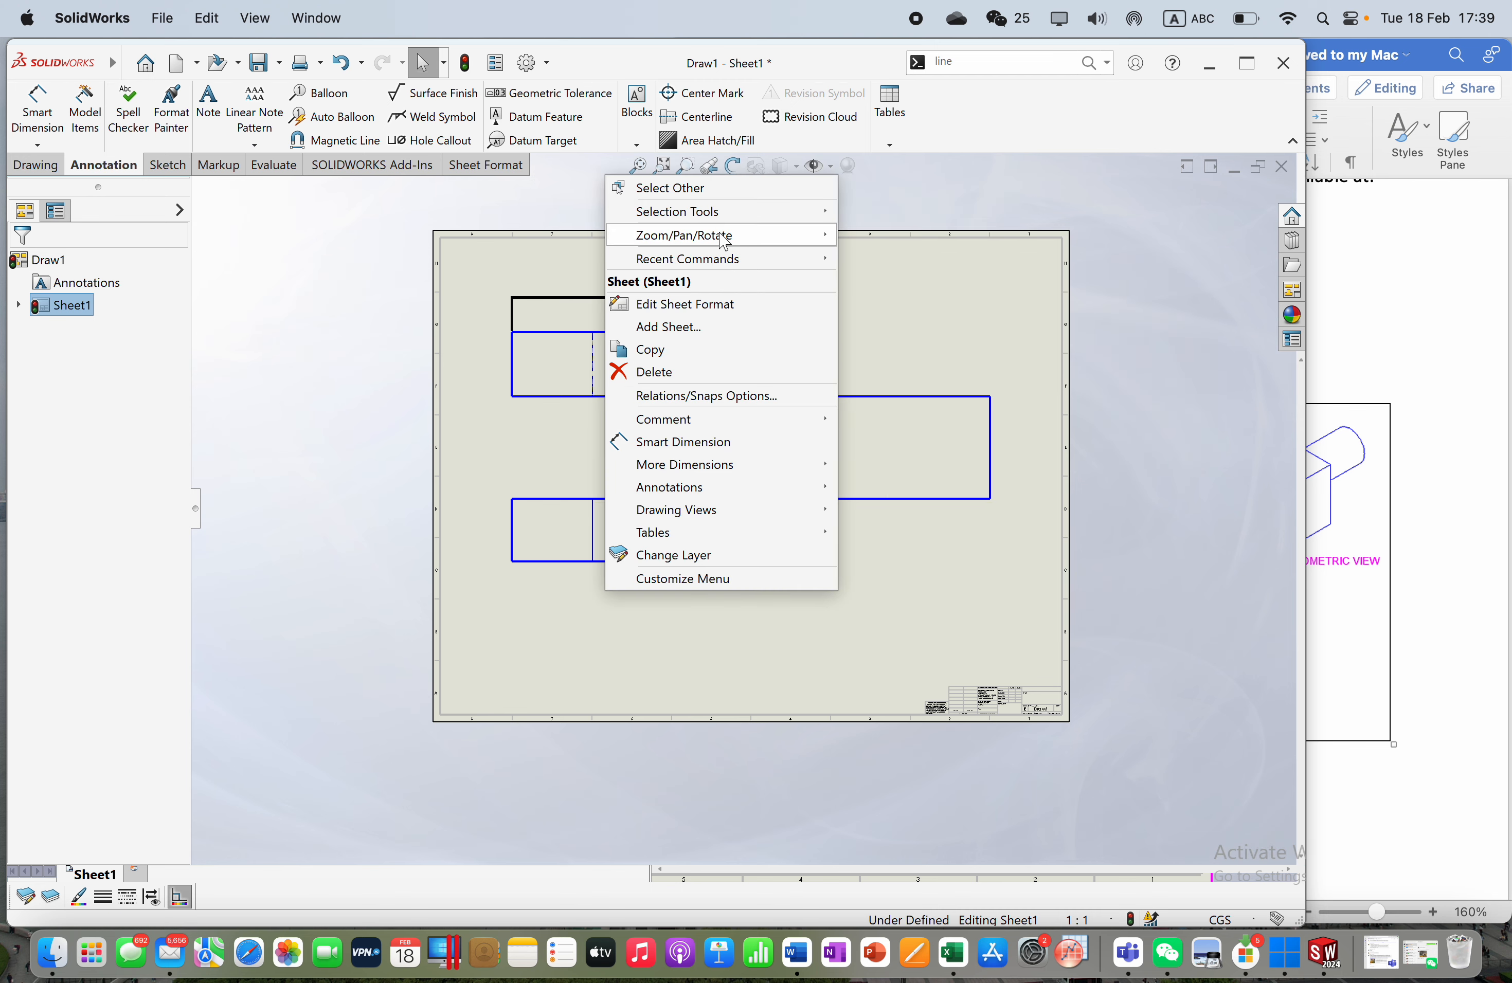
{"action": "mouse_move", "coordinate": [721, 236]}
{"action": "left_click", "coordinate": [954, 243]}
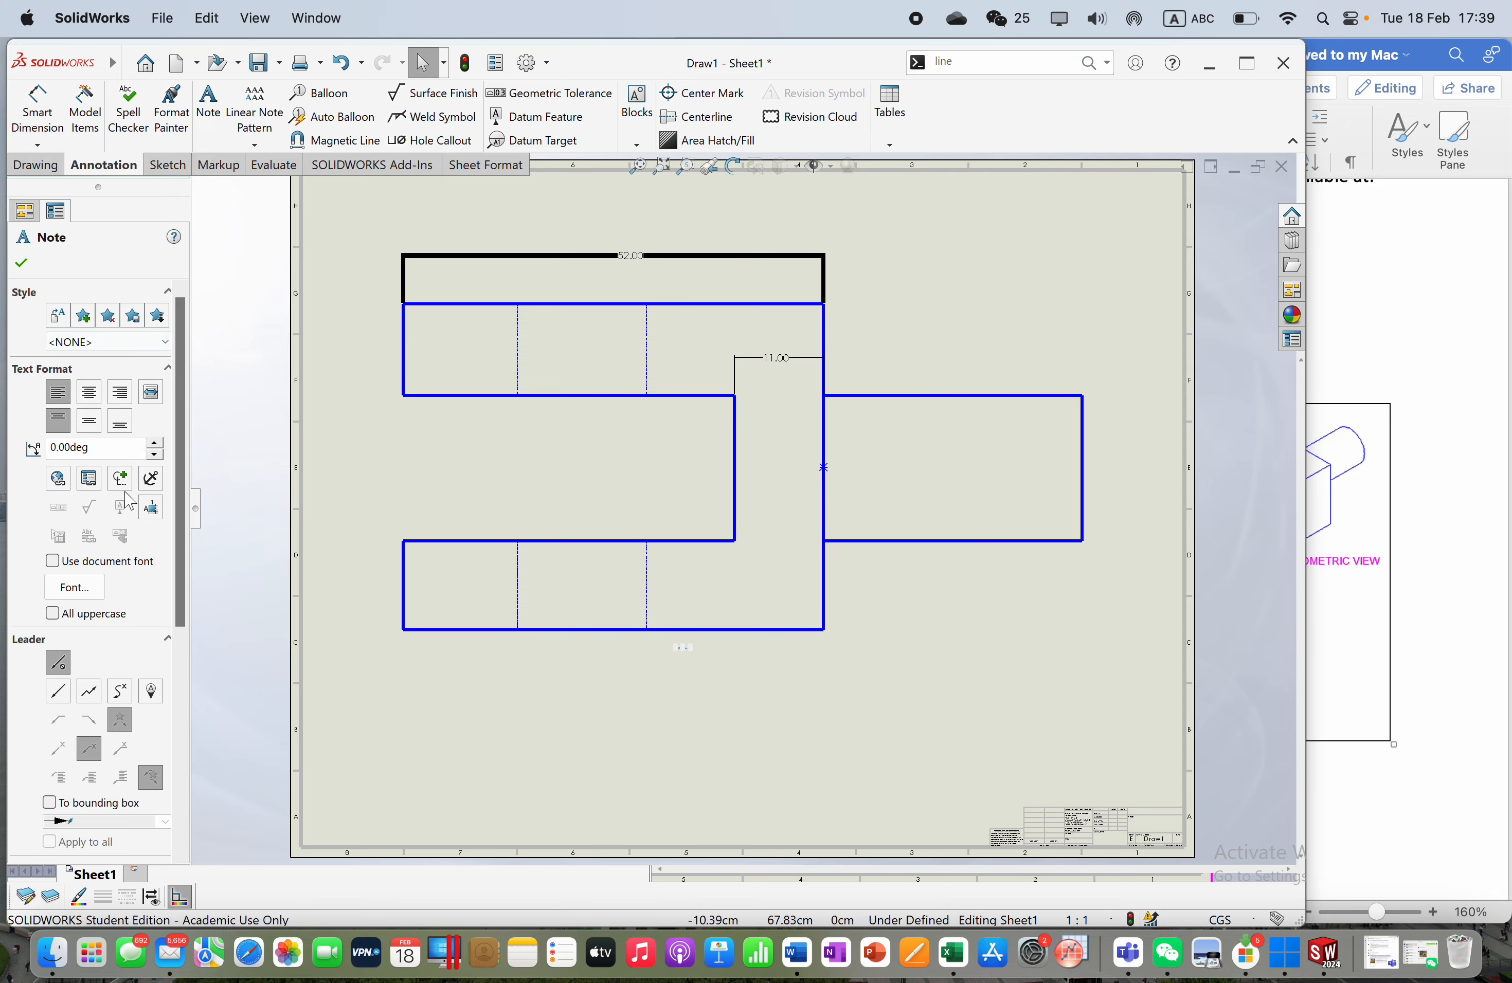
{"action": "left_click", "coordinate": [73, 591]}
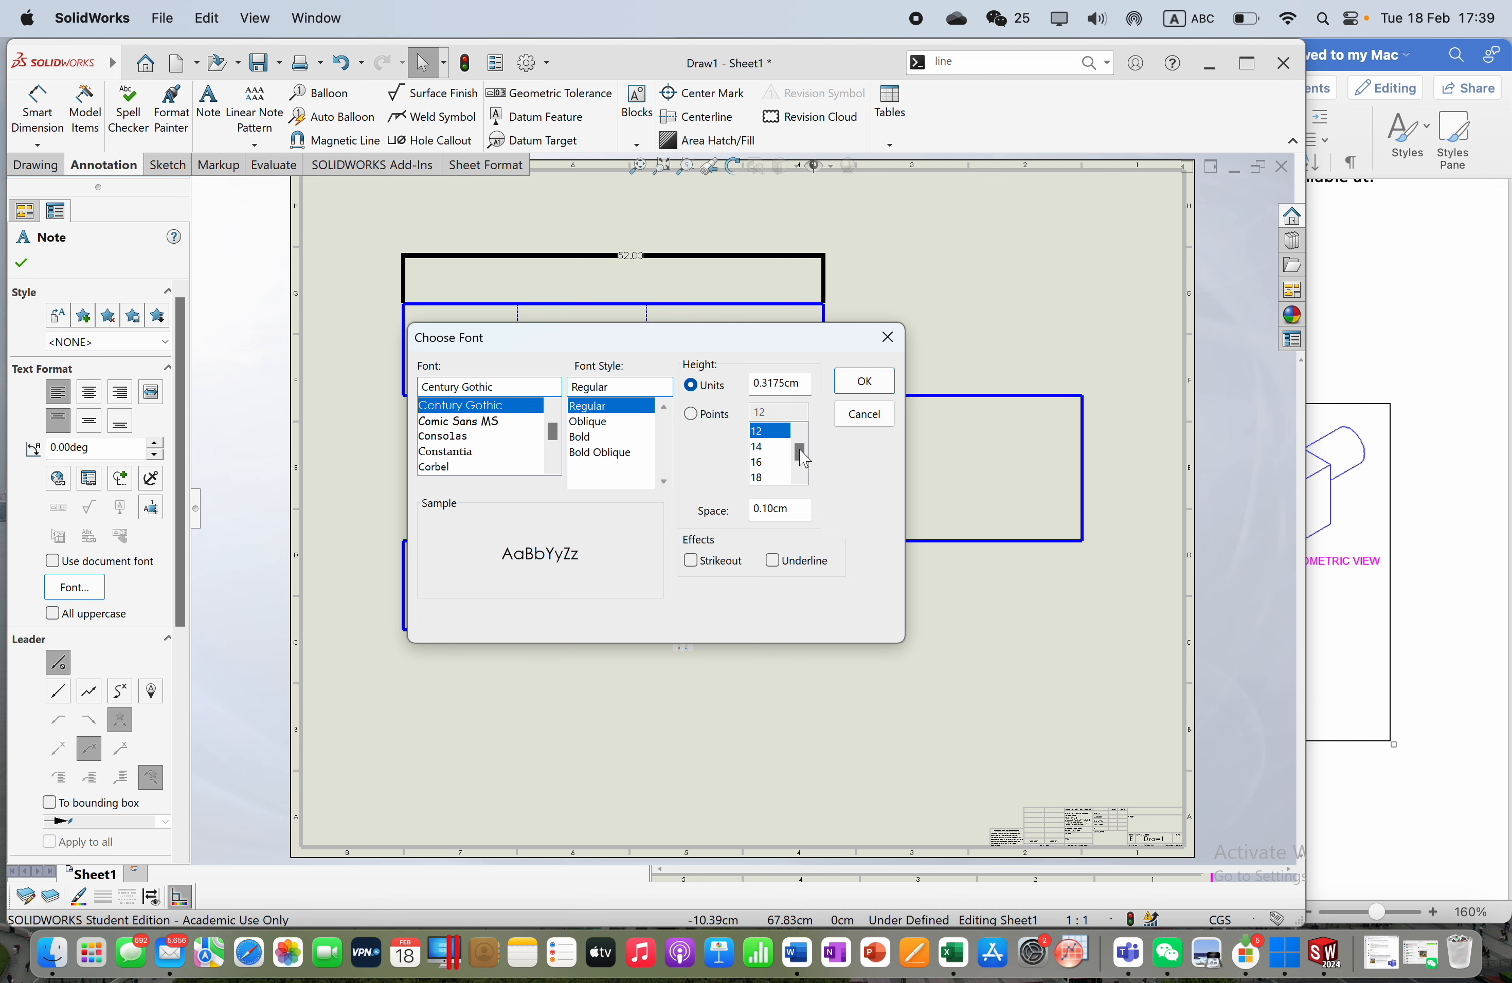
{"action": "left_click", "coordinate": [864, 413]}
Step: Try to set the "Top View" note's font size to 36 points and enlarge its text box
{"action": "scroll", "coordinate": [692, 667], "scroll_direction": "down", "scroll_amount": 2}
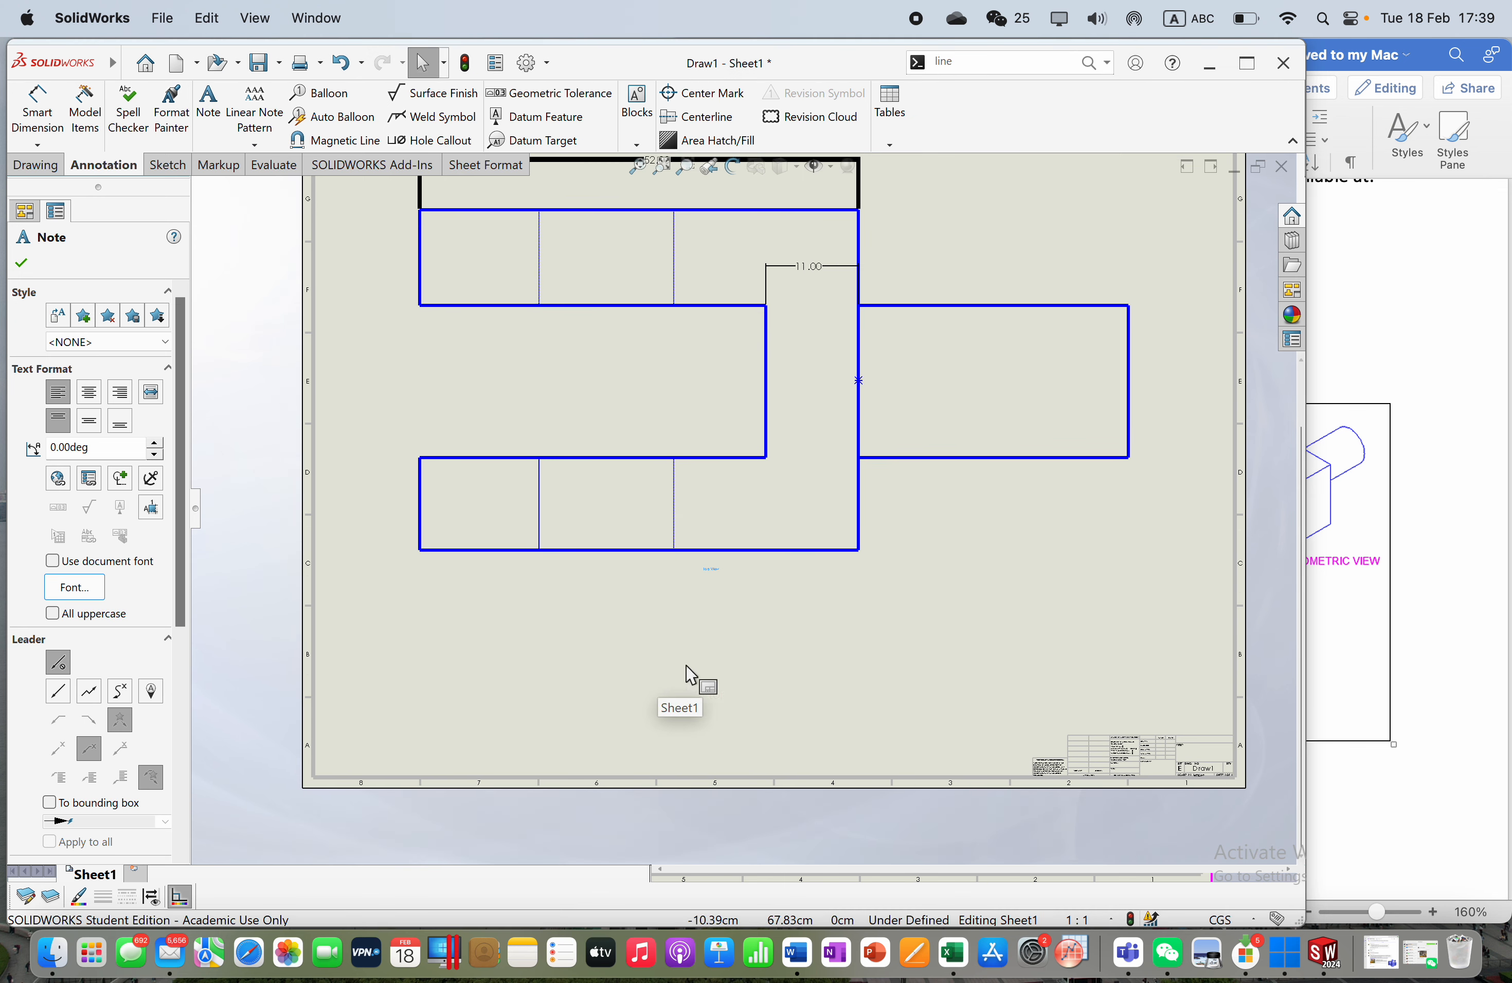
{"action": "scroll", "coordinate": [740, 600], "scroll_direction": "down", "scroll_amount": 5}
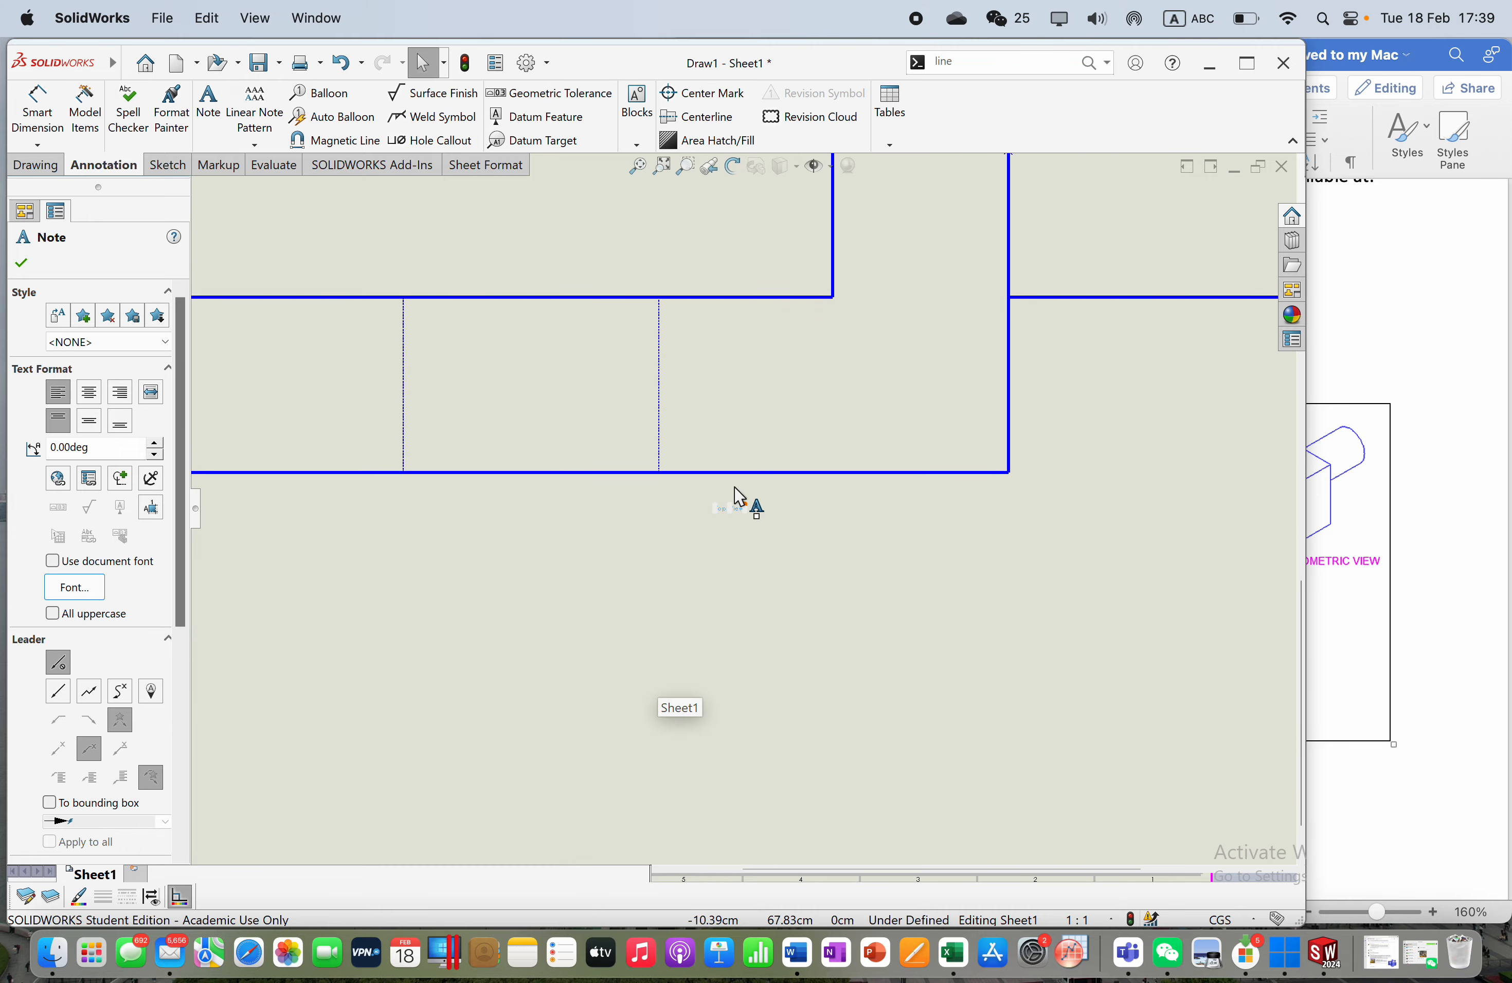
{"action": "scroll", "coordinate": [738, 496], "scroll_direction": "down", "scroll_amount": 5}
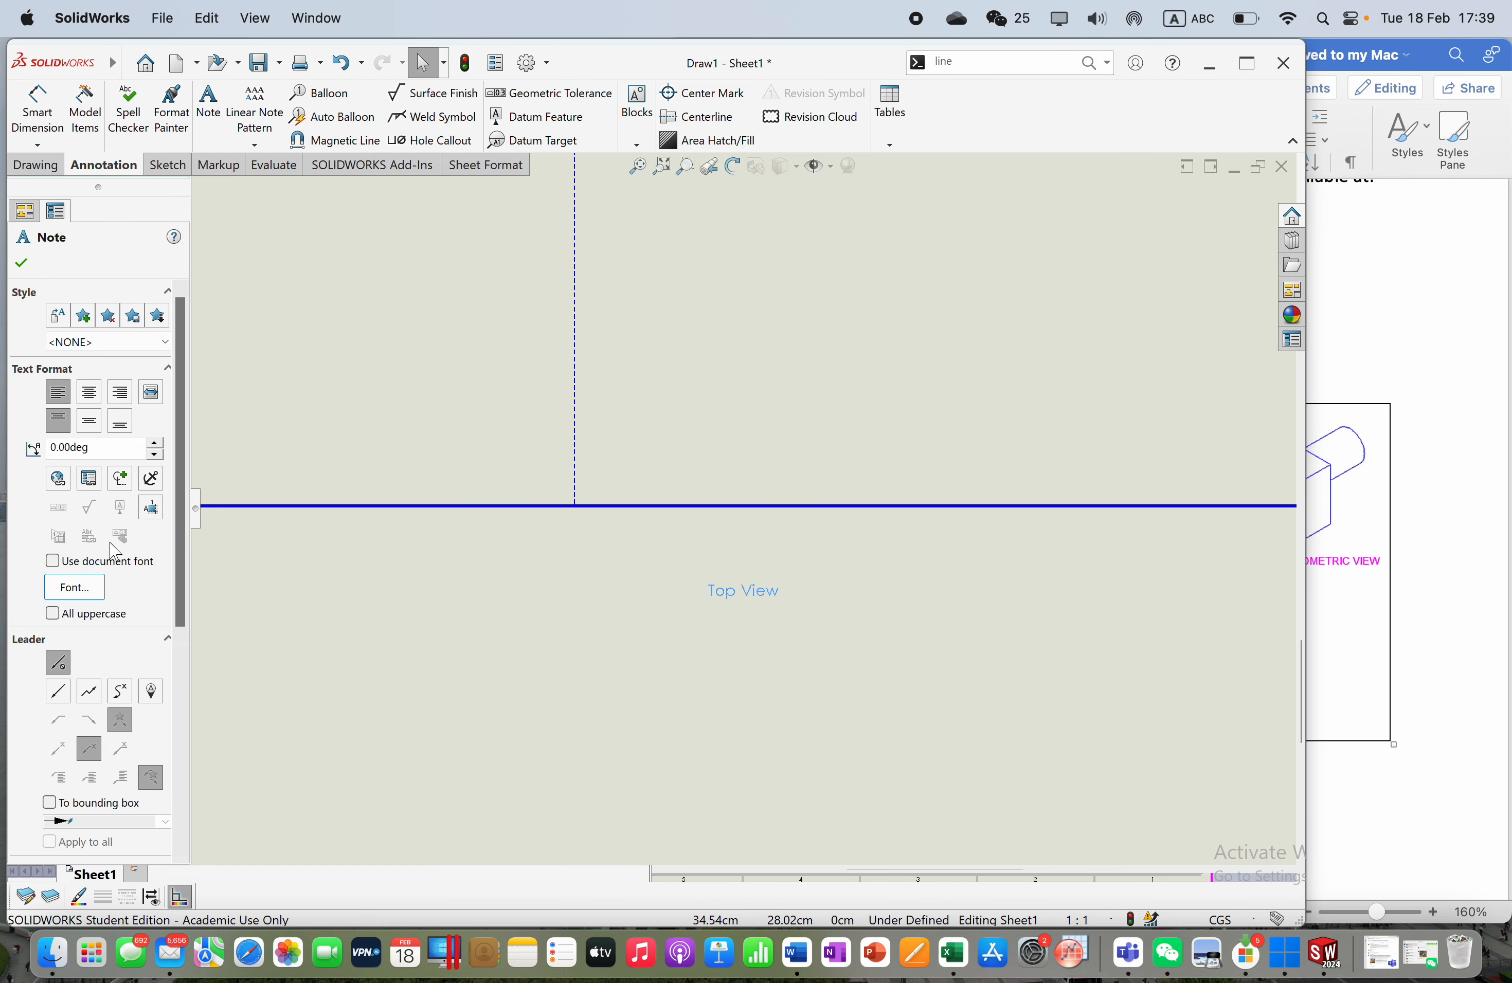
{"action": "scroll", "coordinate": [113, 568], "scroll_direction": "down", "scroll_amount": 5}
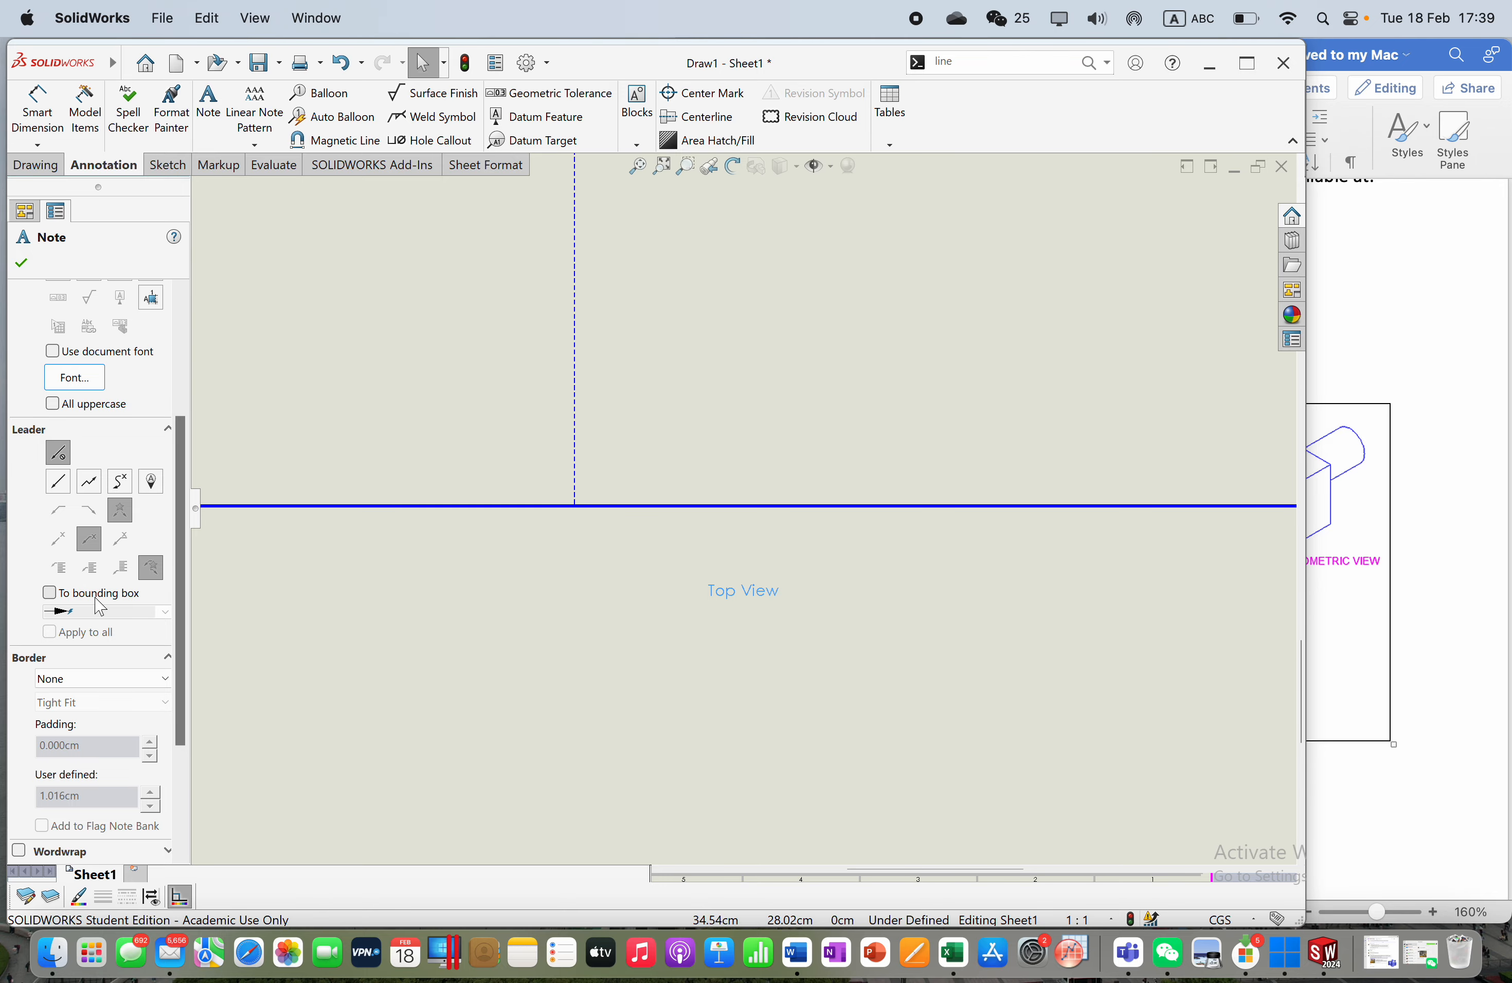
{"action": "double_click", "coordinate": [746, 604]}
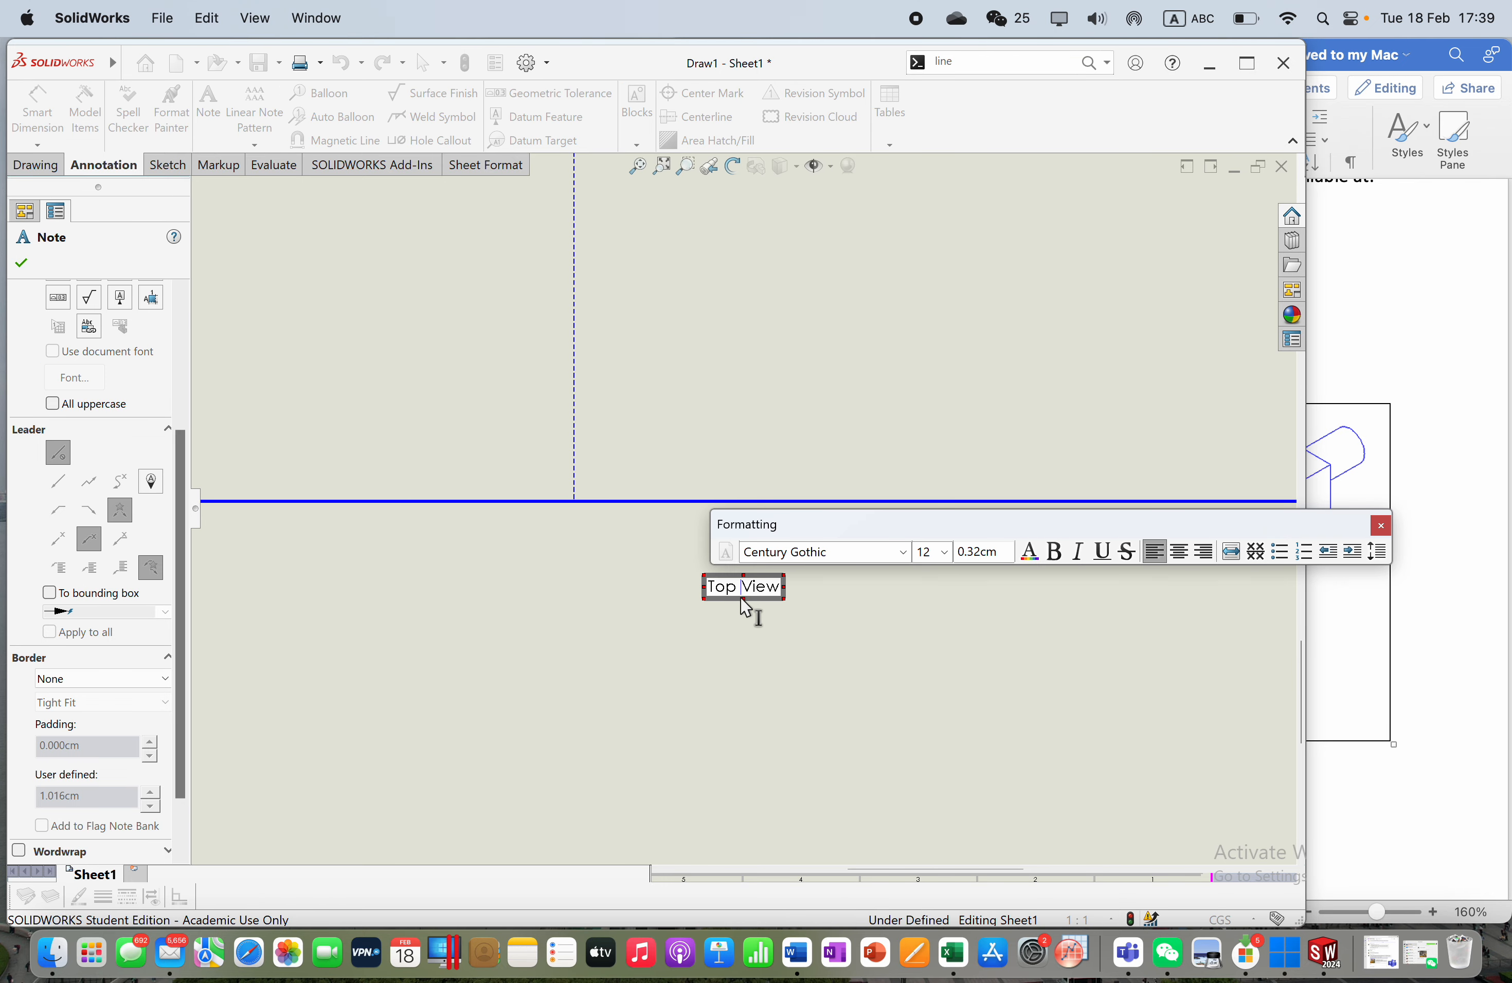
{"action": "left_click", "coordinate": [943, 552]}
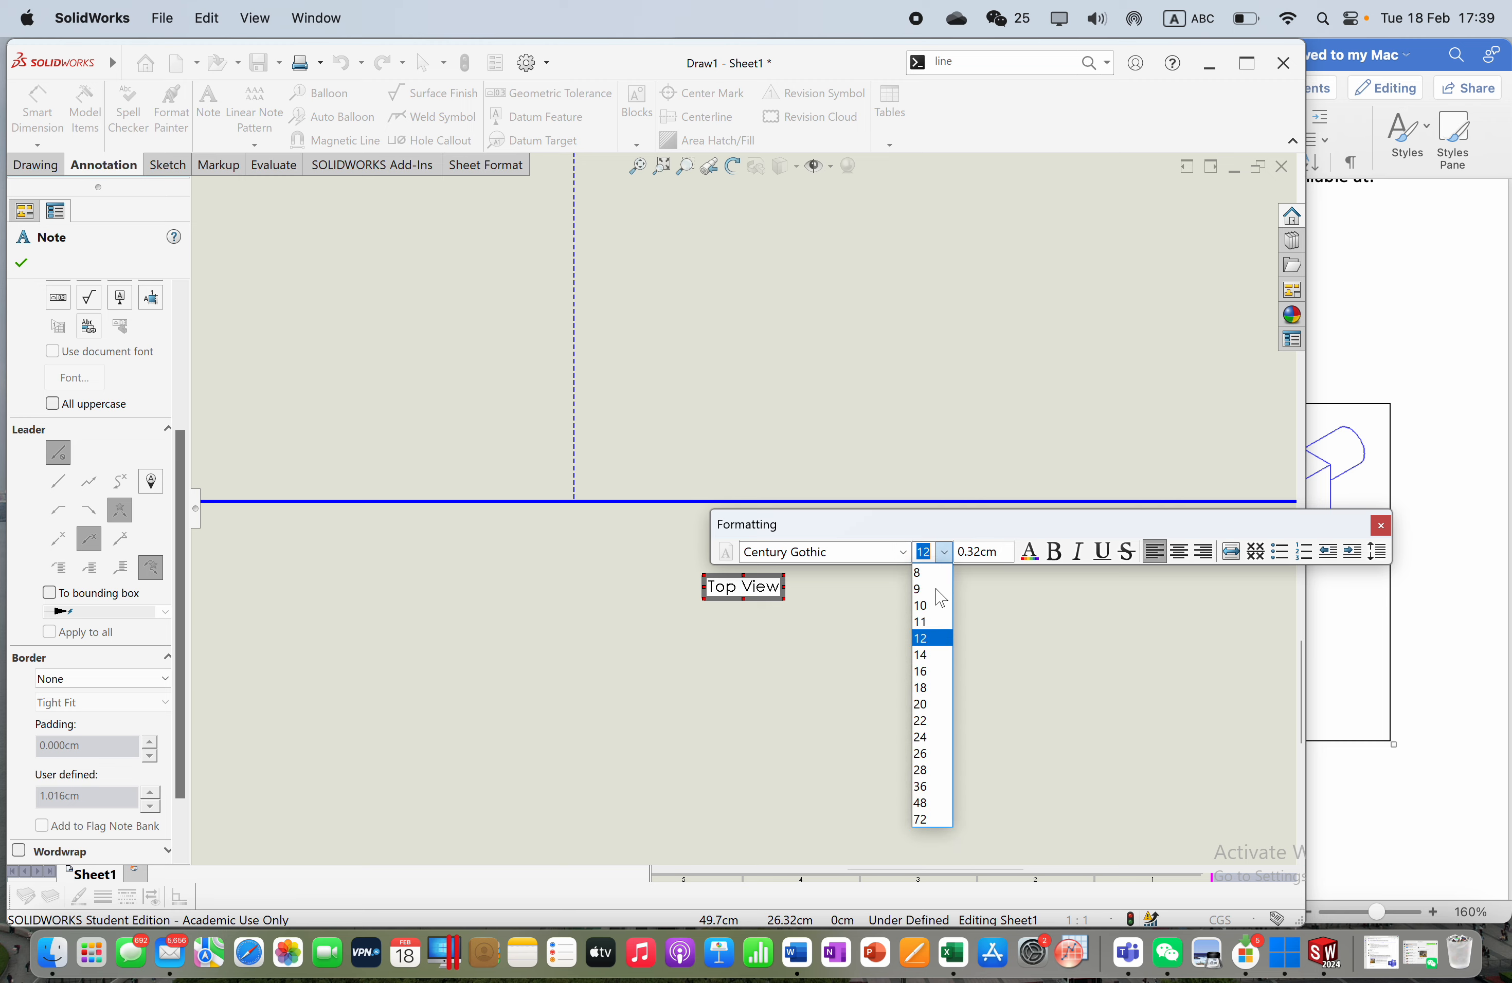
{"action": "left_click", "coordinate": [927, 786]}
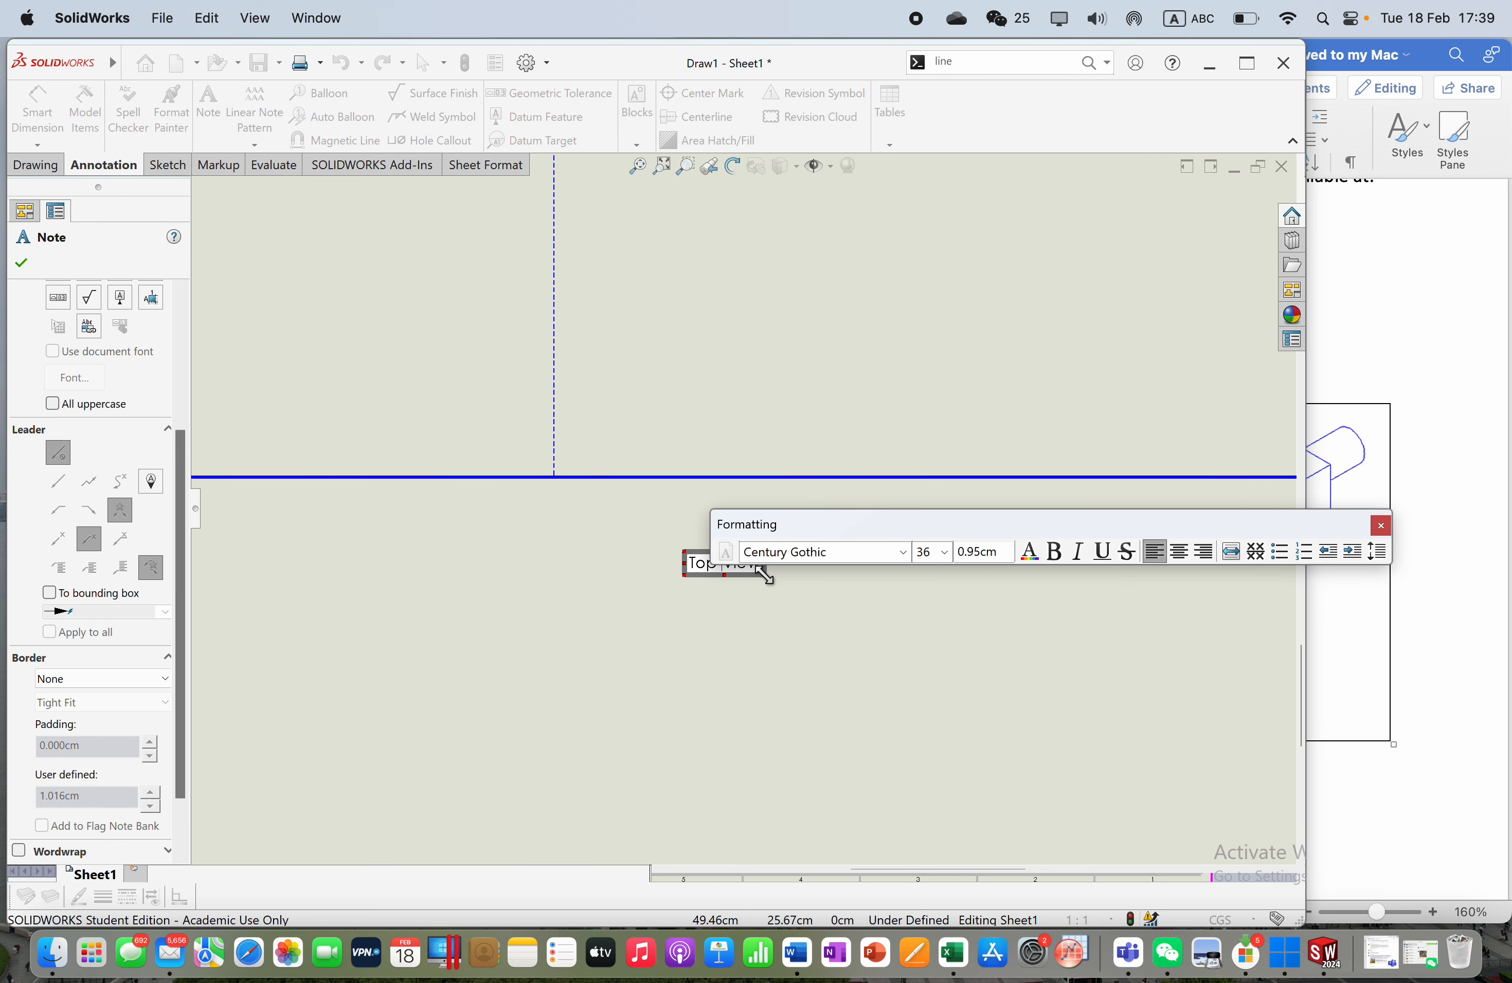
{"action": "left_click_drag", "start_coordinate": [766, 574], "coordinate": [847, 629]}
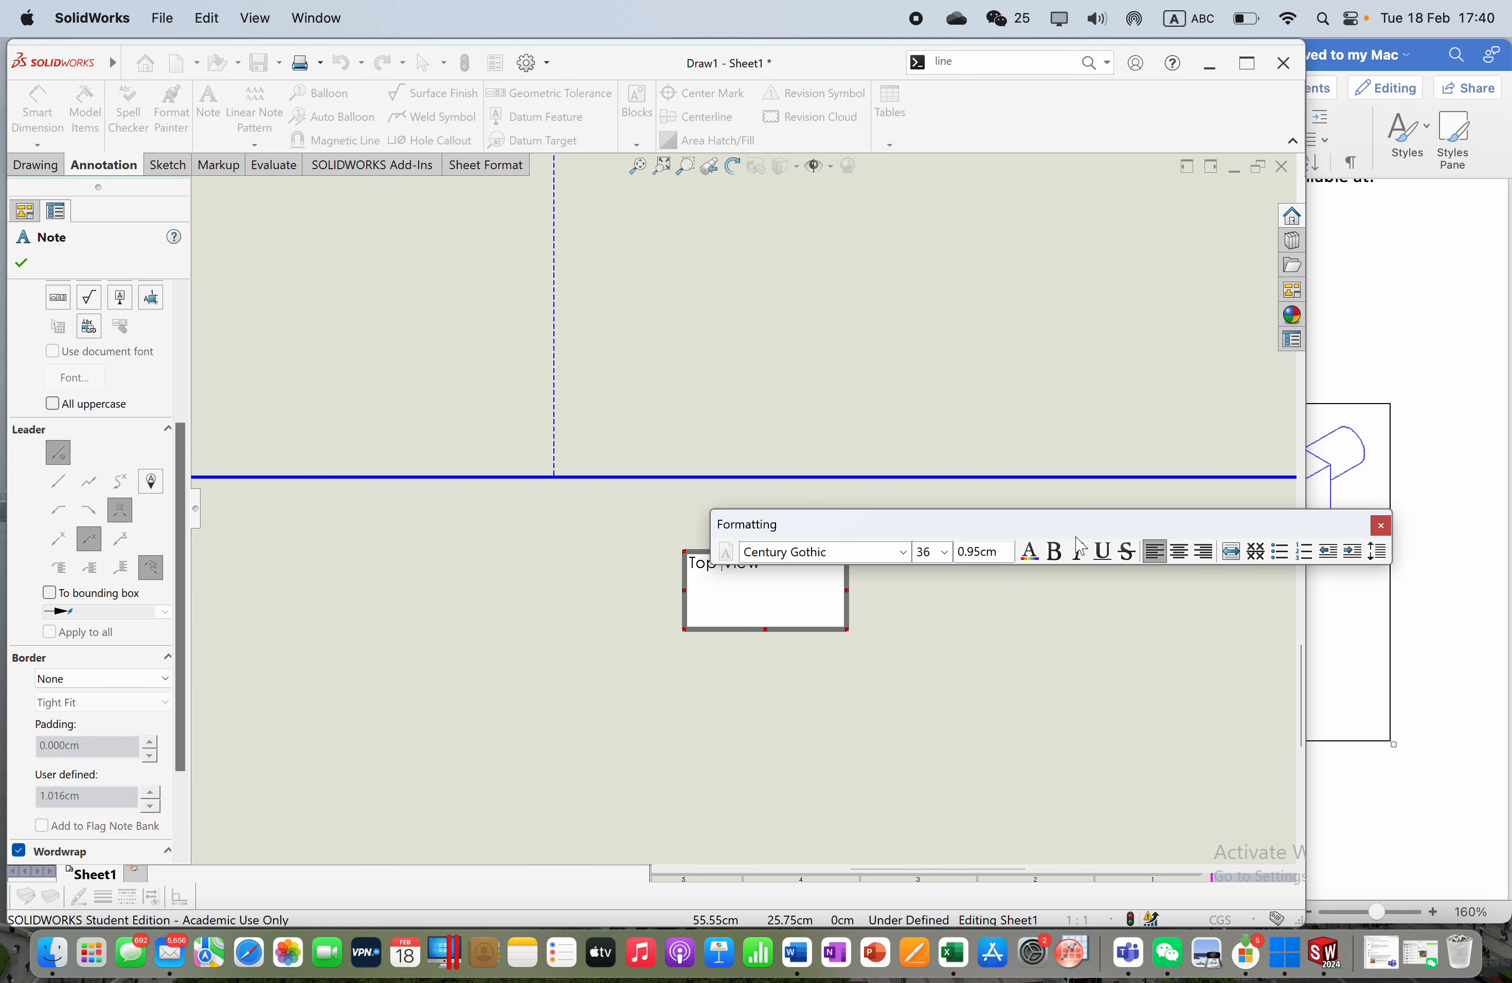
{"action": "left_click", "coordinate": [946, 553]}
{"action": "left_click", "coordinate": [929, 784]}
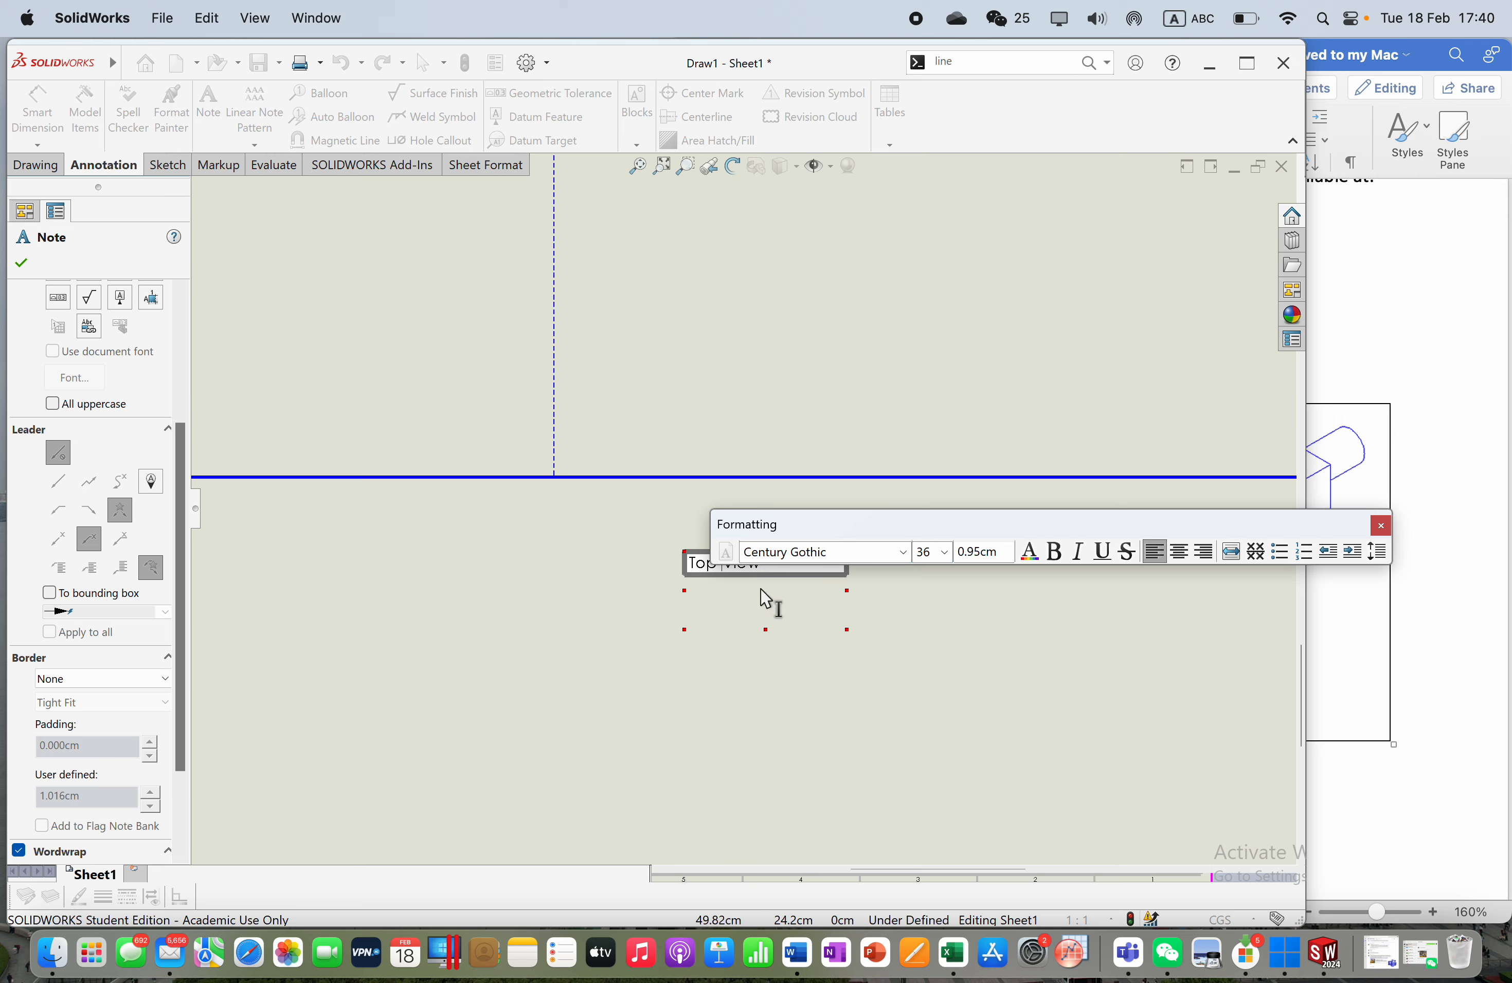
Step: Dock the floating formatting bar away from the note and set the whole "Top View" text to 28 points
{"action": "double_click", "coordinate": [765, 525]}
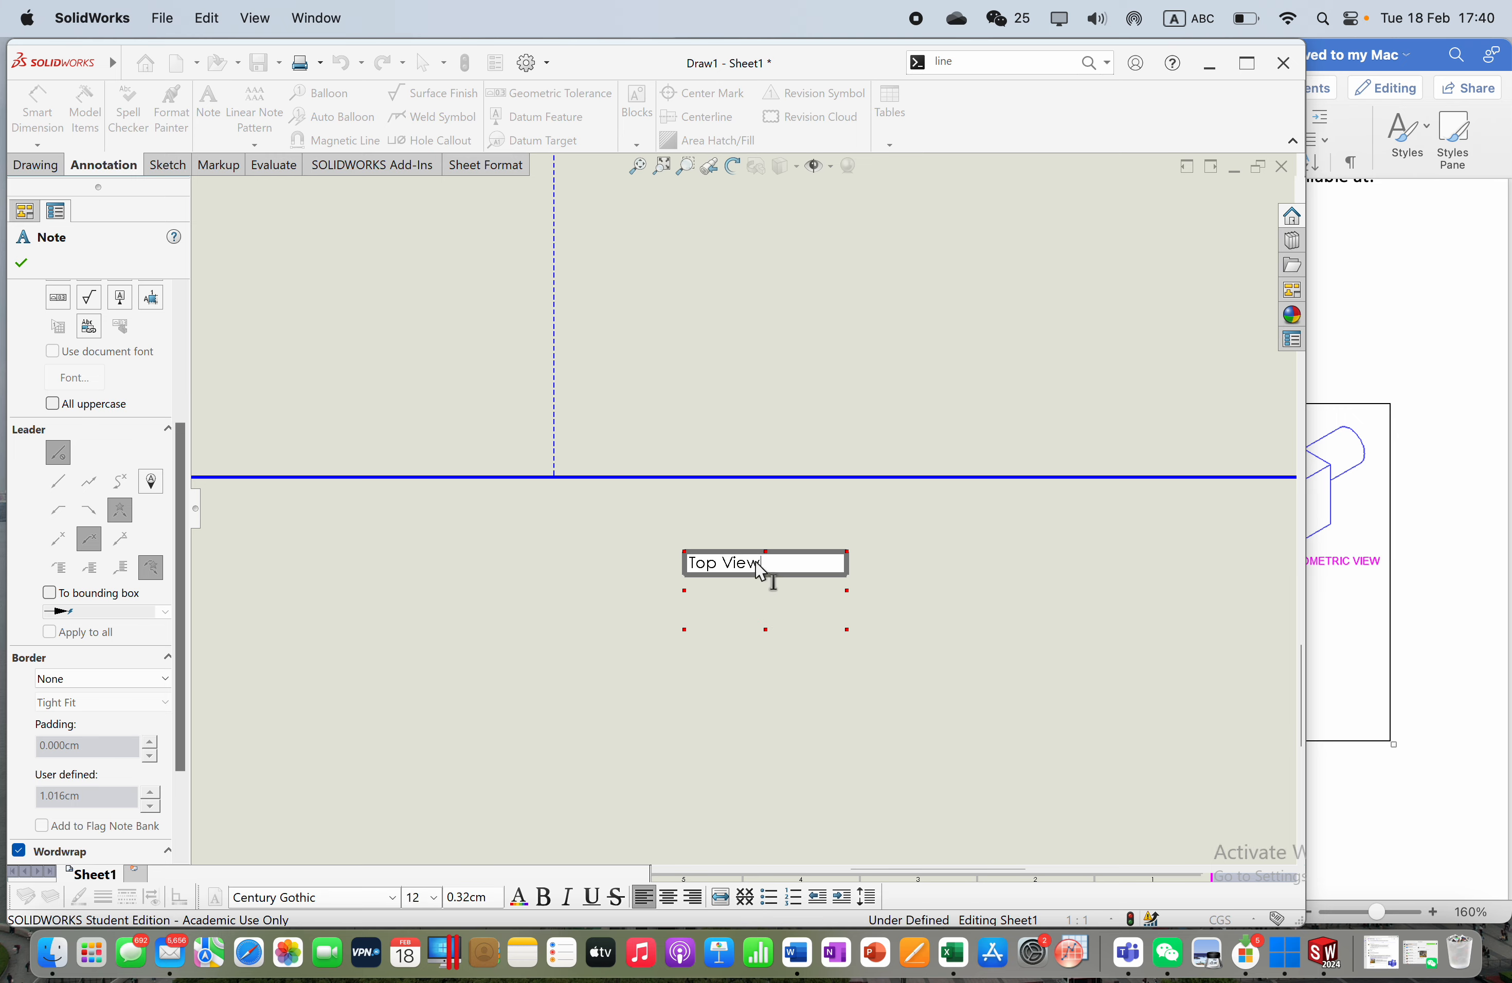
{"action": "left_click_drag", "start_coordinate": [766, 565], "coordinate": [683, 569]}
{"action": "left_click", "coordinate": [434, 898]}
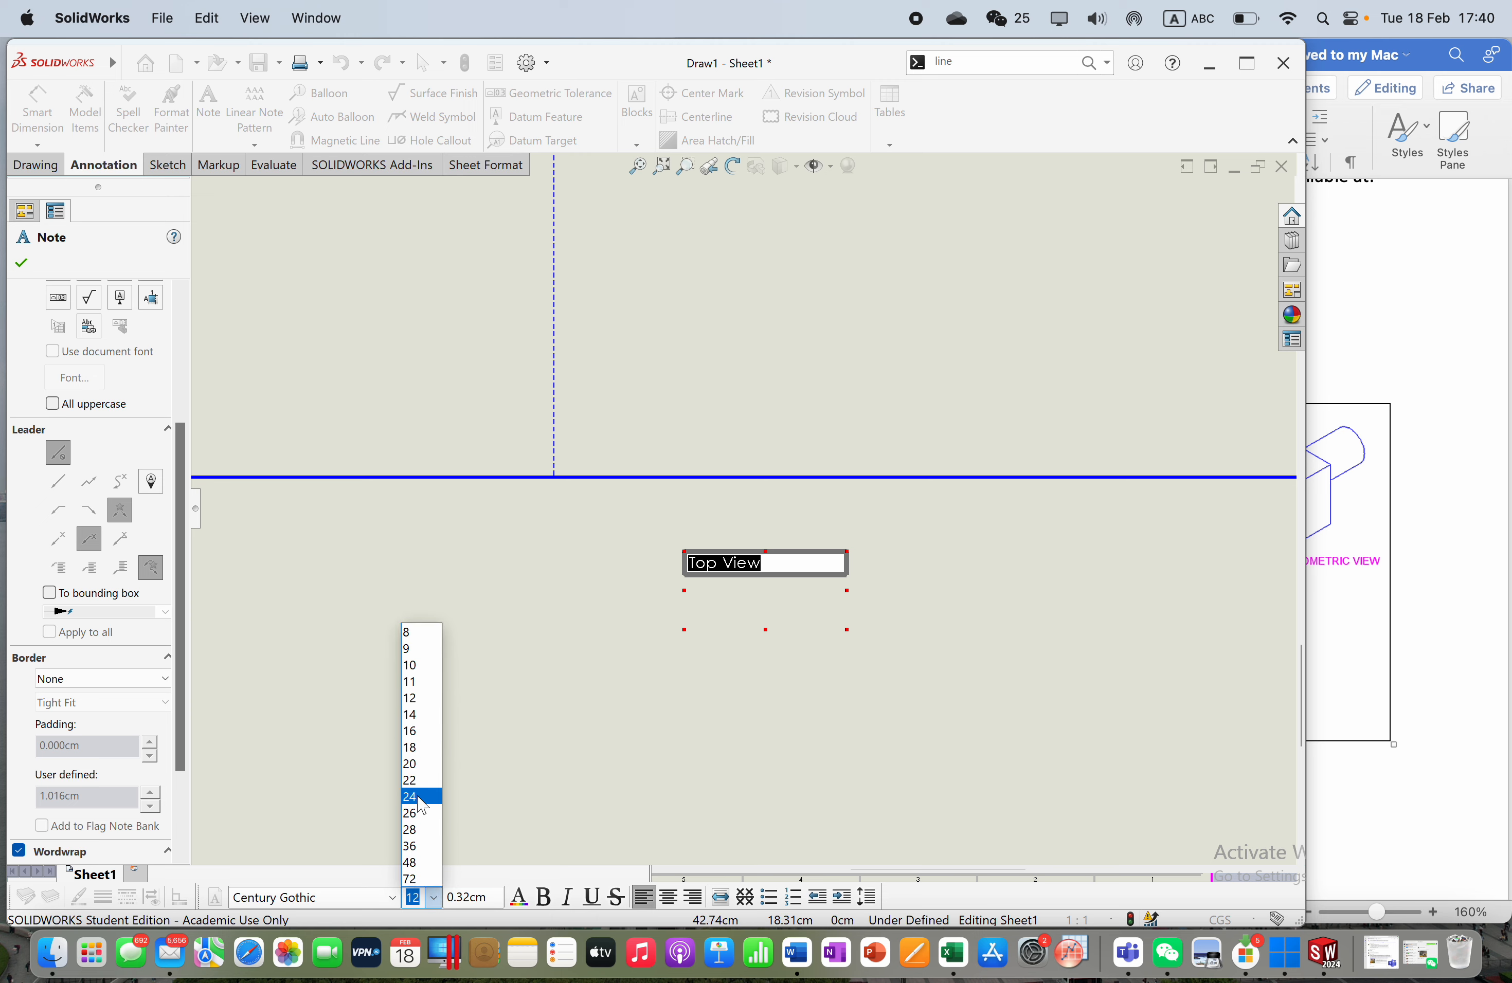
{"action": "left_click", "coordinate": [417, 796]}
{"action": "left_click", "coordinate": [434, 898]}
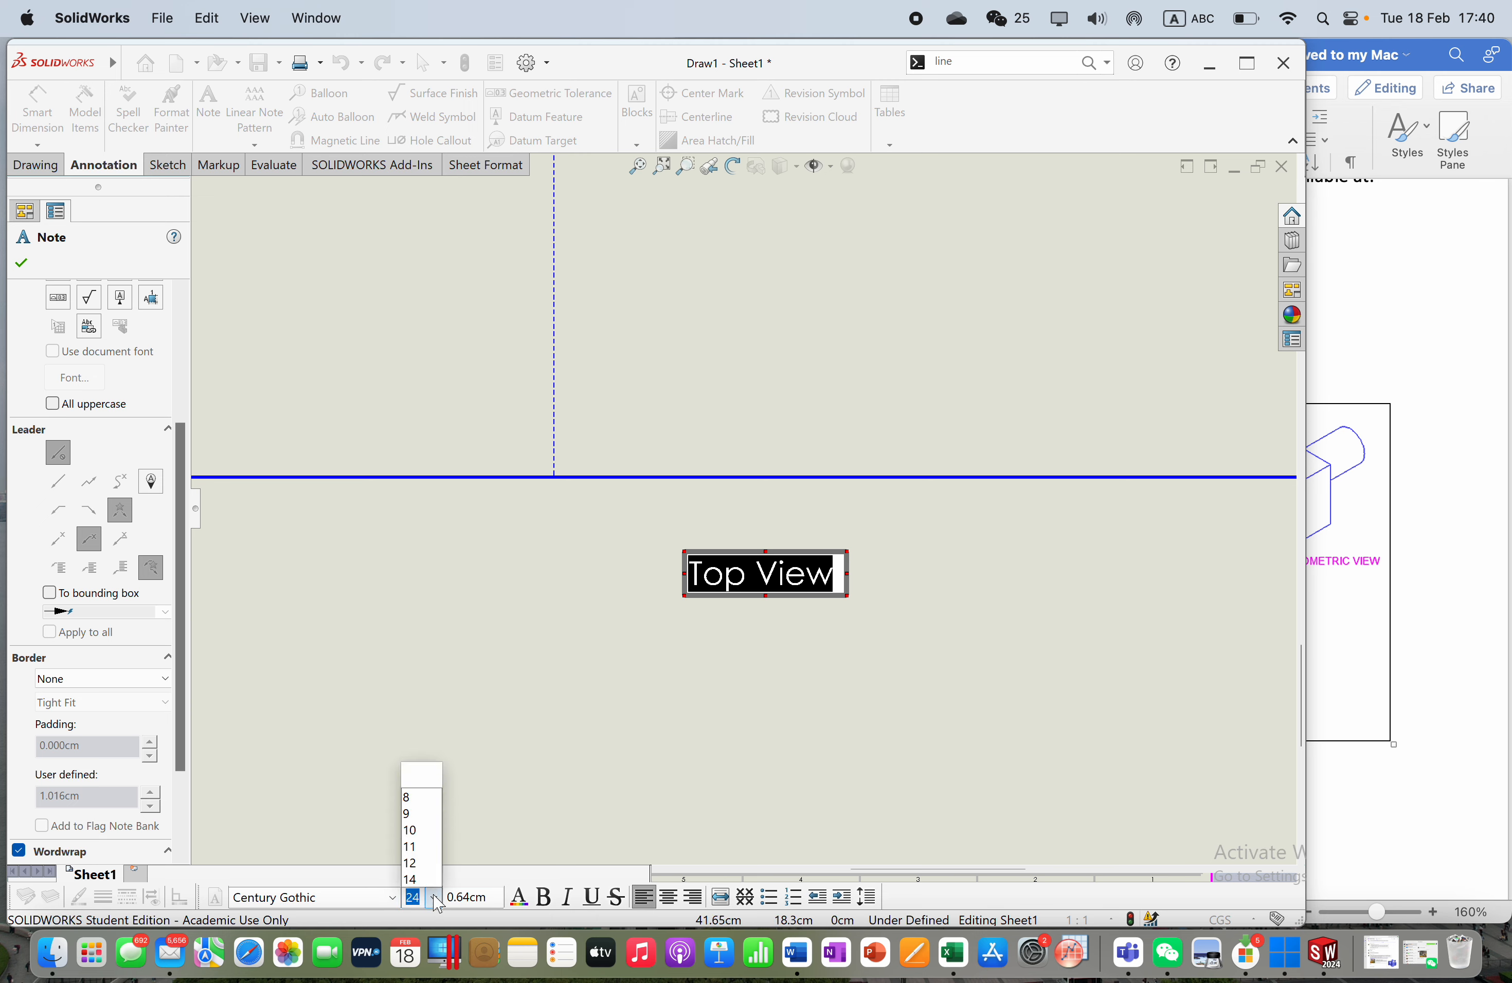
{"action": "left_click", "coordinate": [422, 833]}
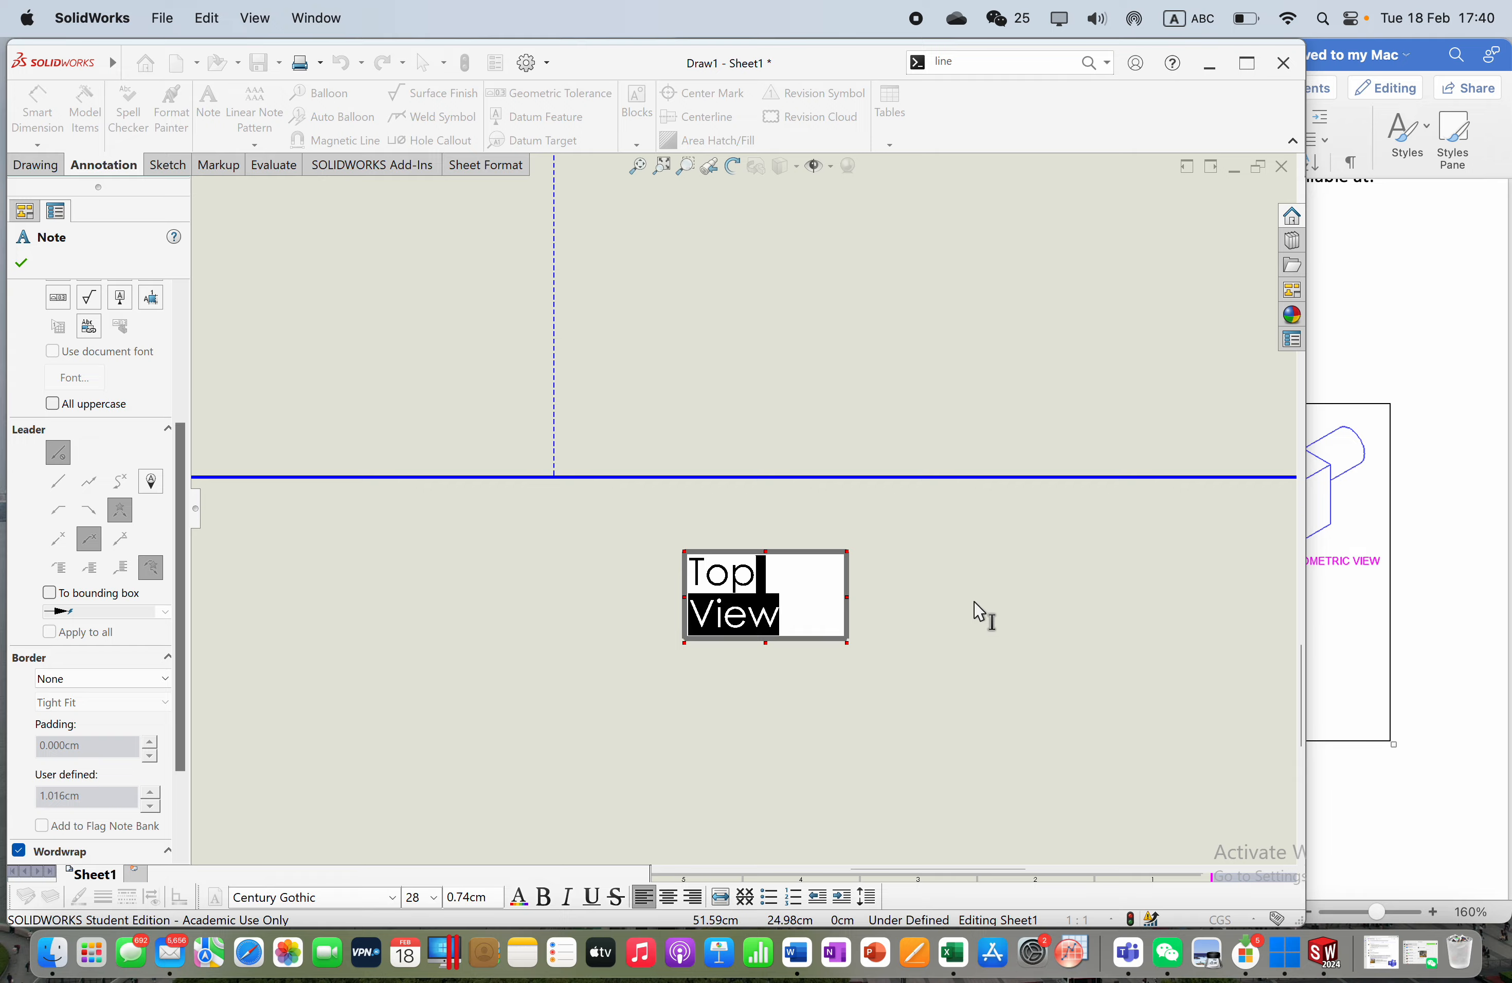
Step: Set the entire "Top View" text to 72 points and widen its text box to fit the label on one line
{"action": "left_click_drag", "start_coordinate": [848, 592], "coordinate": [756, 578]}
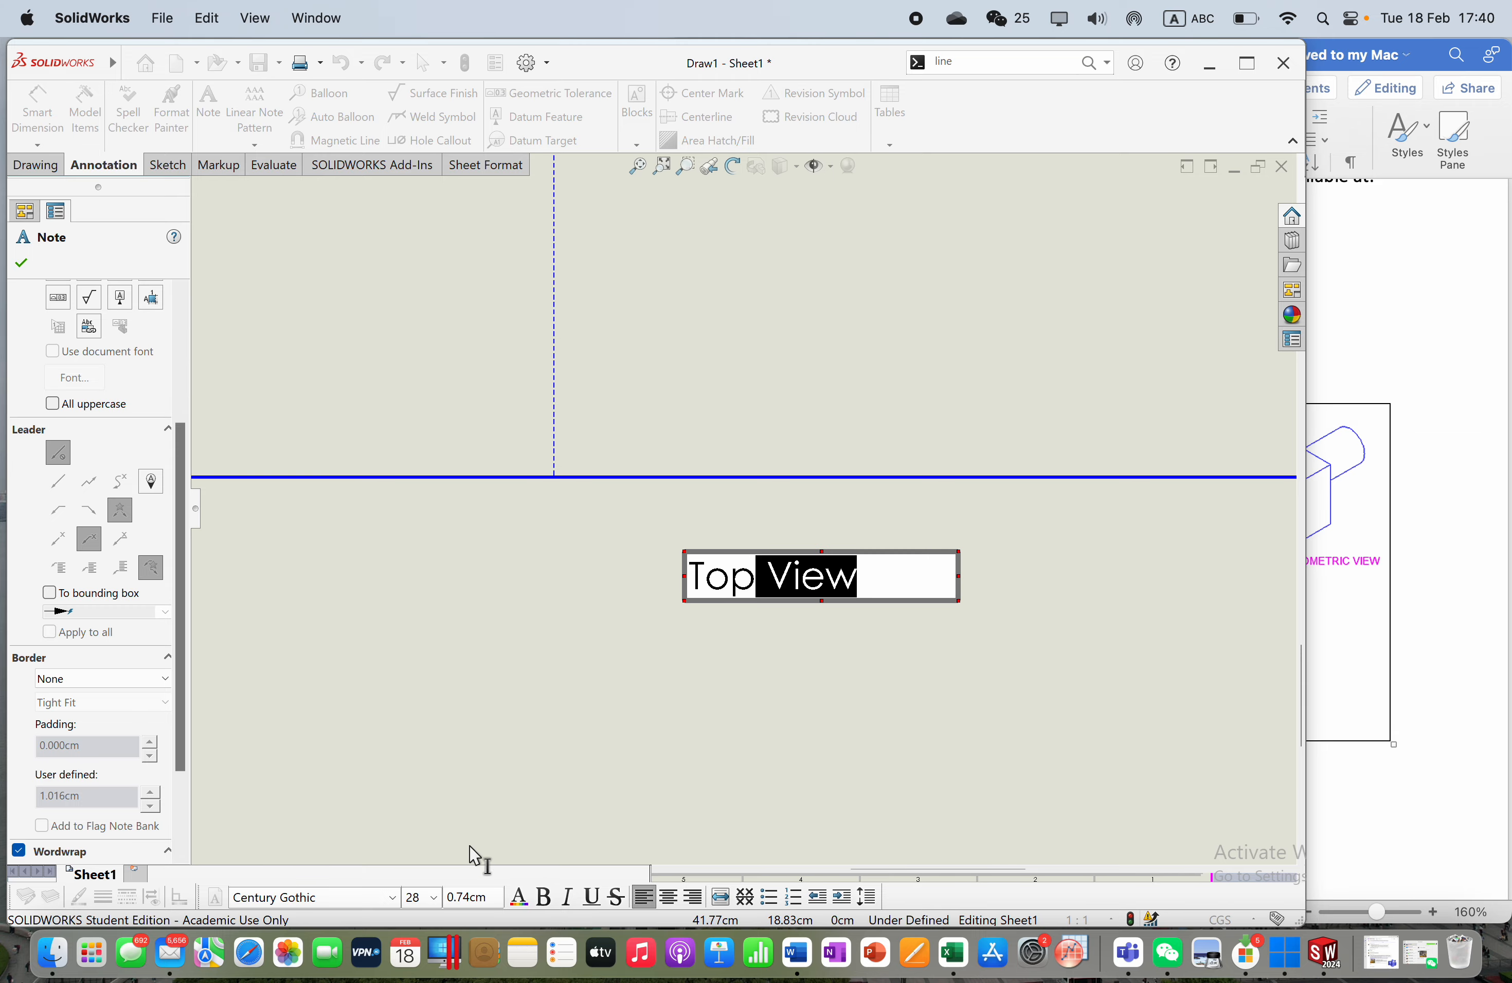
{"action": "left_click", "coordinate": [434, 898]}
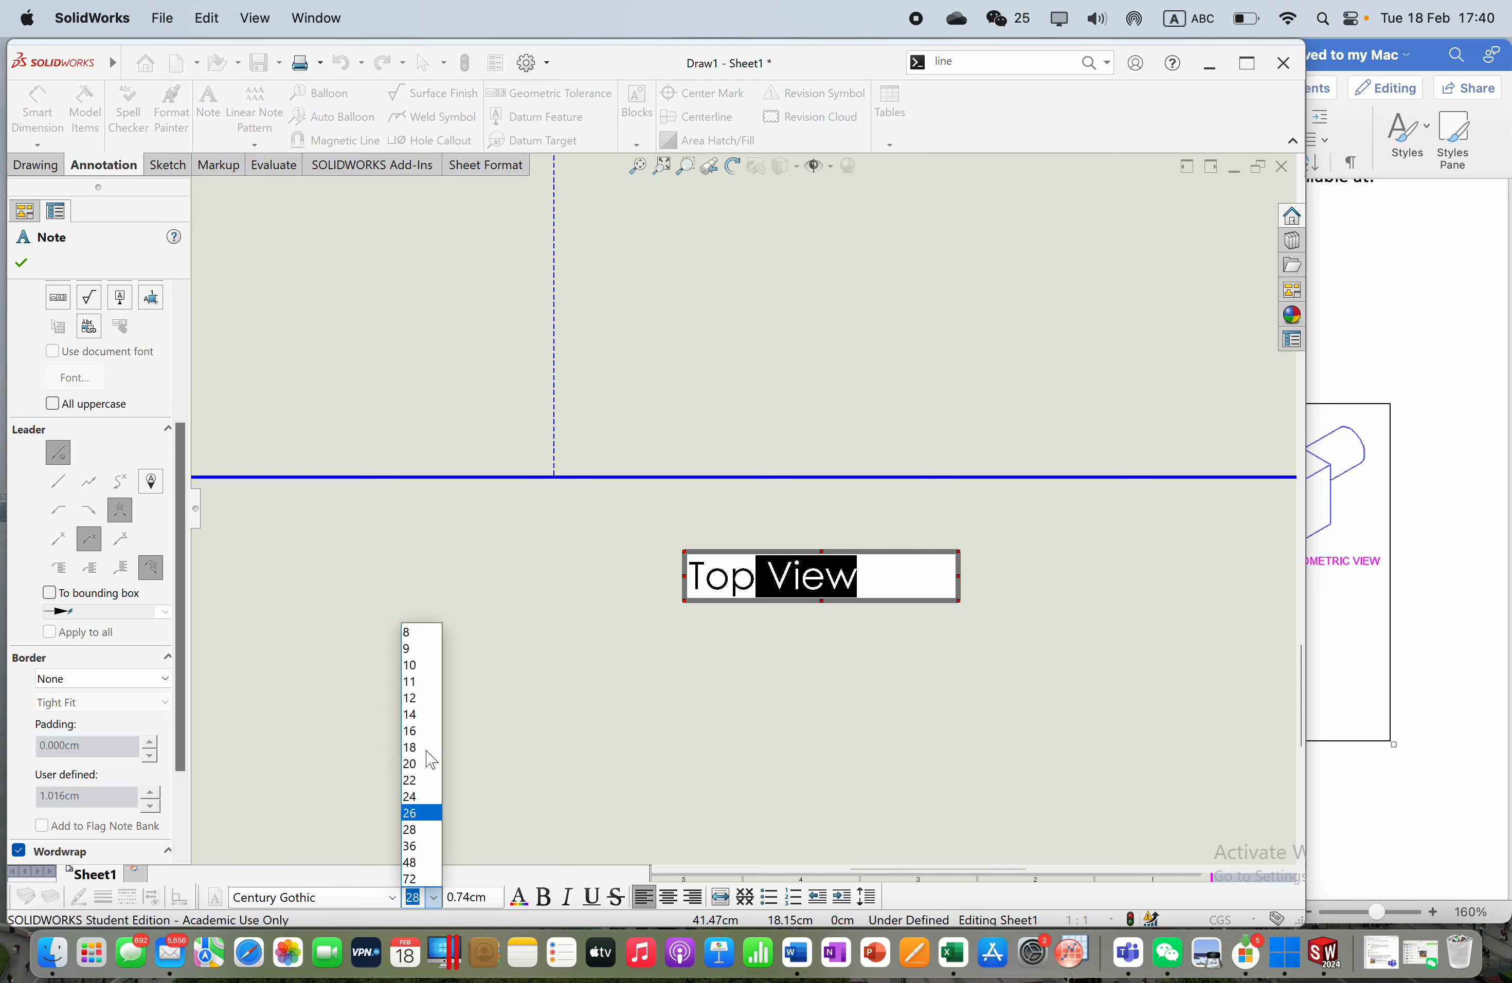
{"action": "left_click", "coordinate": [424, 880]}
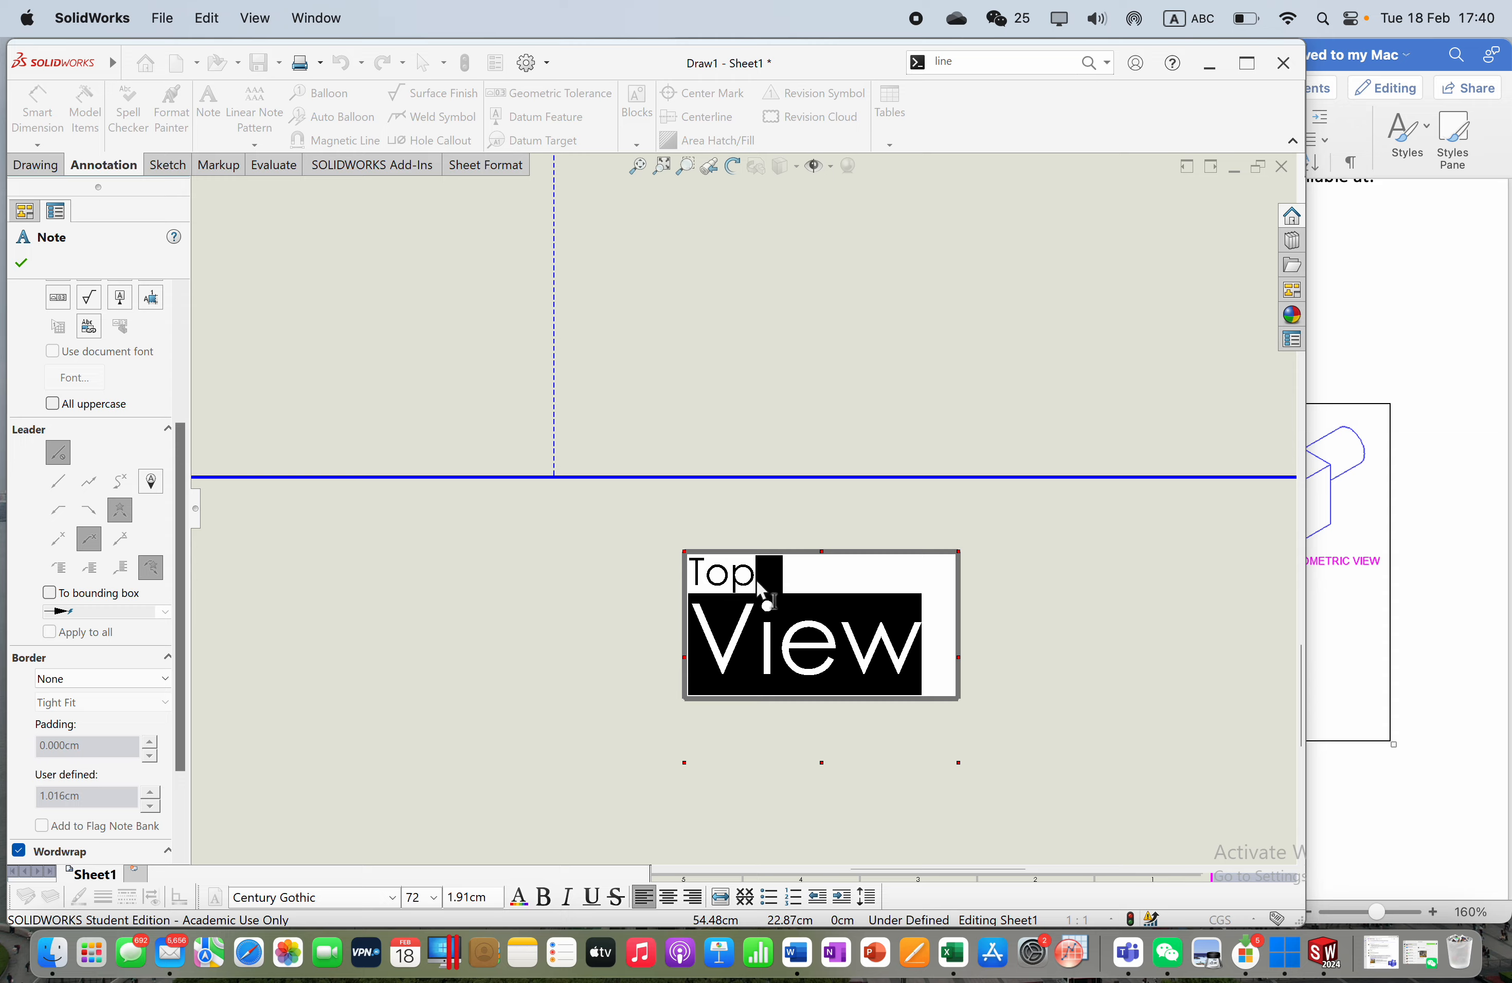
{"action": "left_click", "coordinate": [768, 595]}
{"action": "left_click_drag", "start_coordinate": [695, 574], "coordinate": [901, 661]}
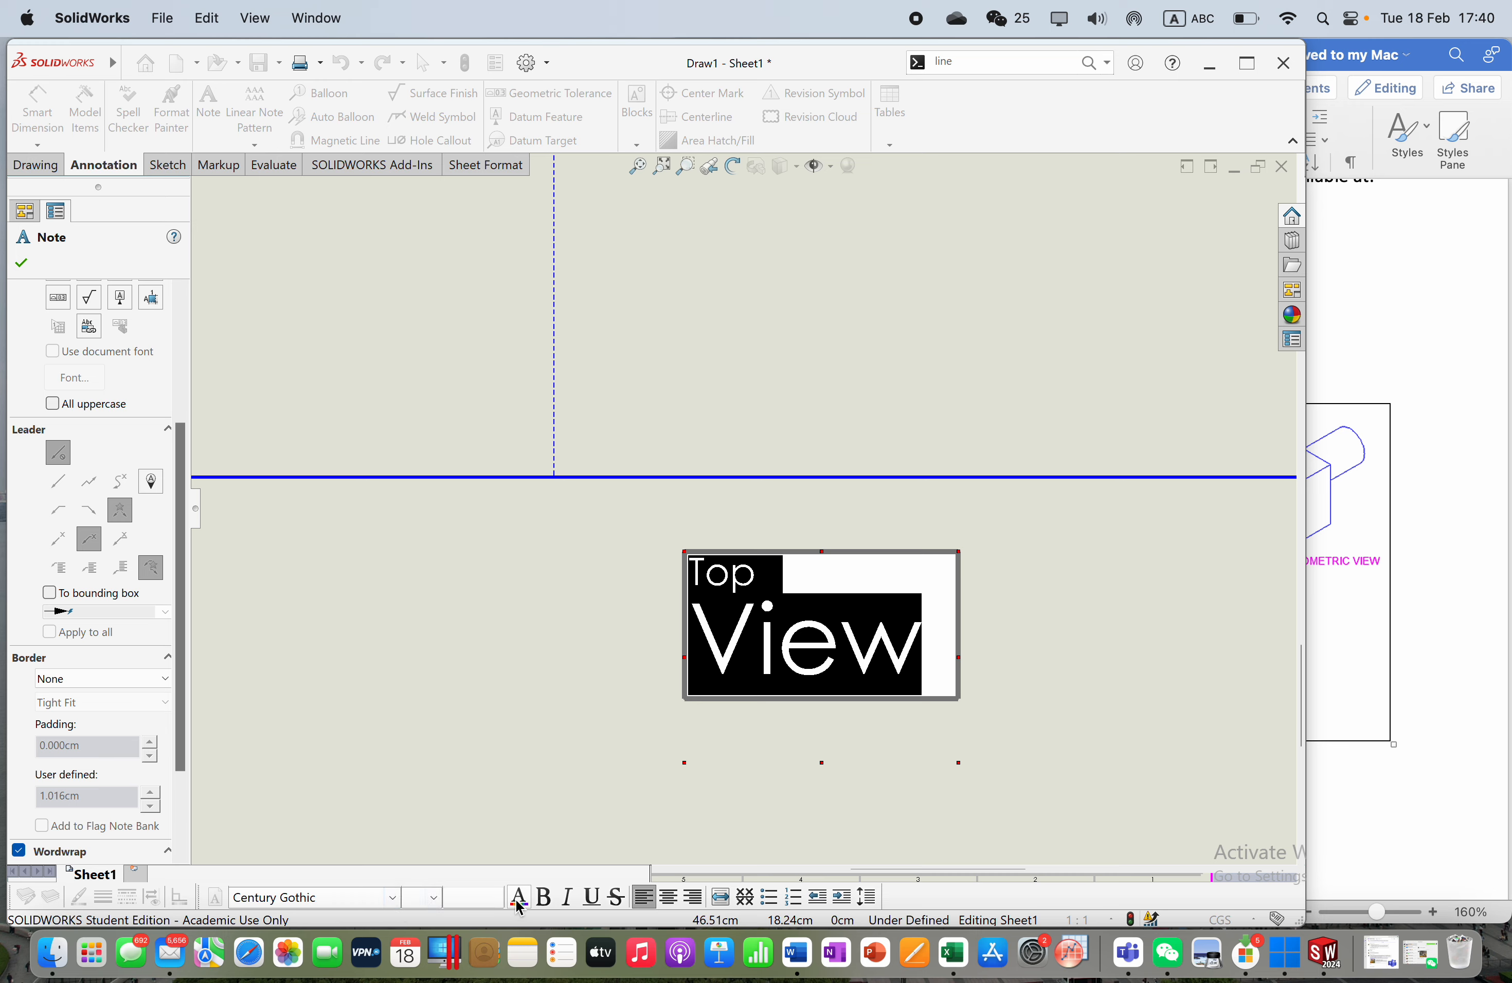
{"action": "left_click", "coordinate": [434, 898]}
{"action": "left_click", "coordinate": [411, 880]}
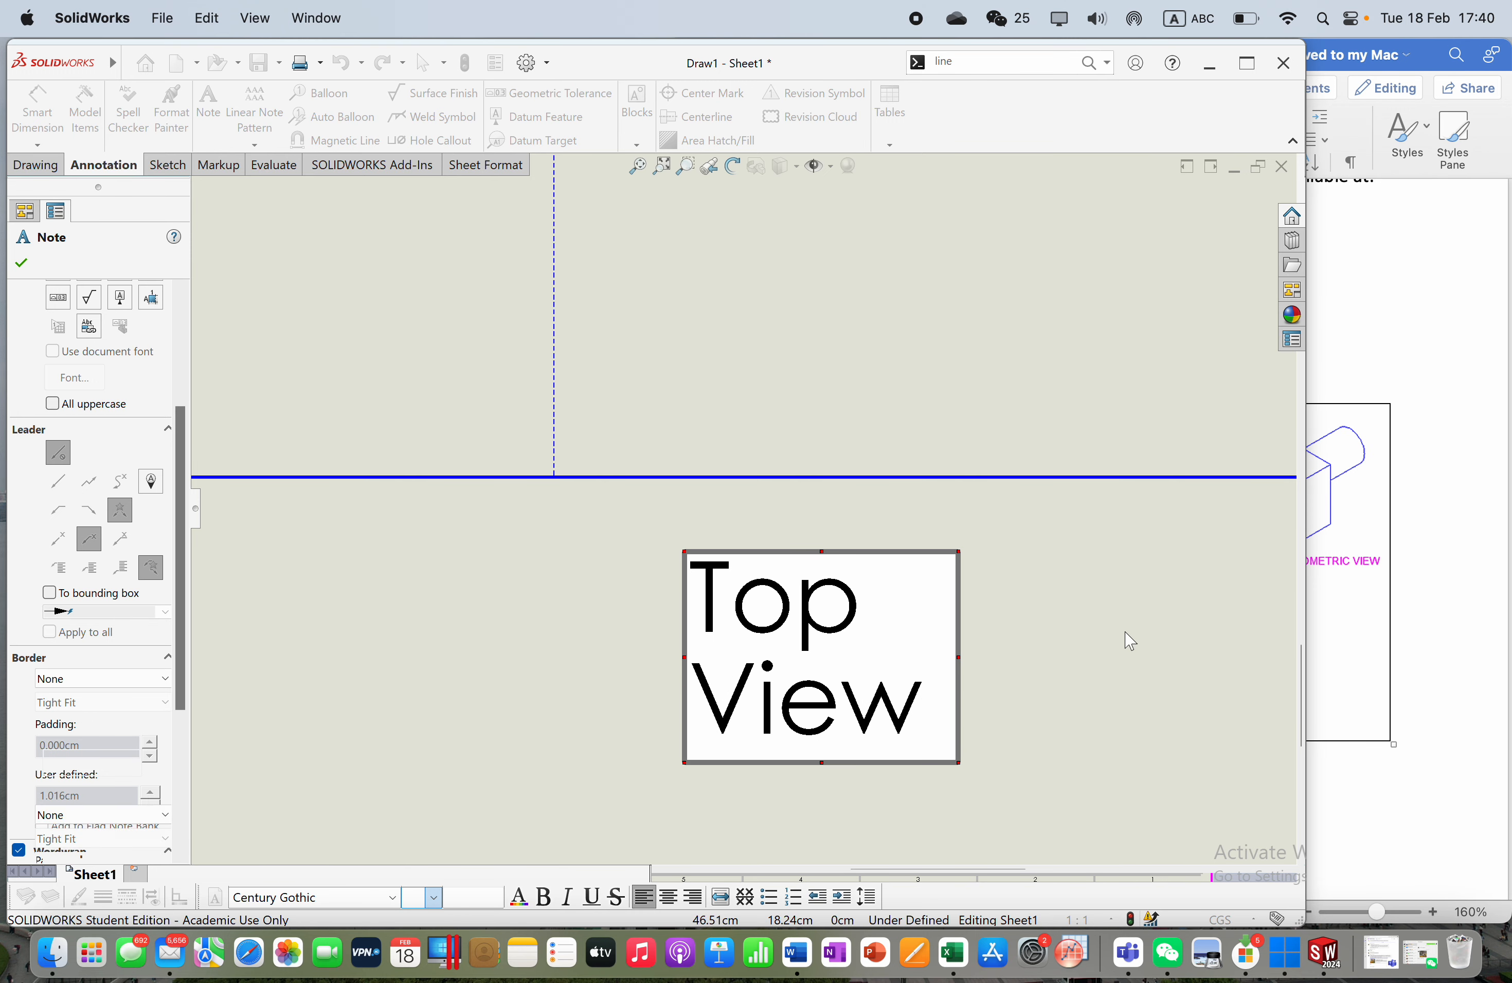
{"action": "left_click_drag", "start_coordinate": [956, 656], "coordinate": [1166, 639]}
Step: Change the "Top View" note's text colour to the magenta custom colour and finish editing the note
{"action": "left_click", "coordinate": [518, 898]}
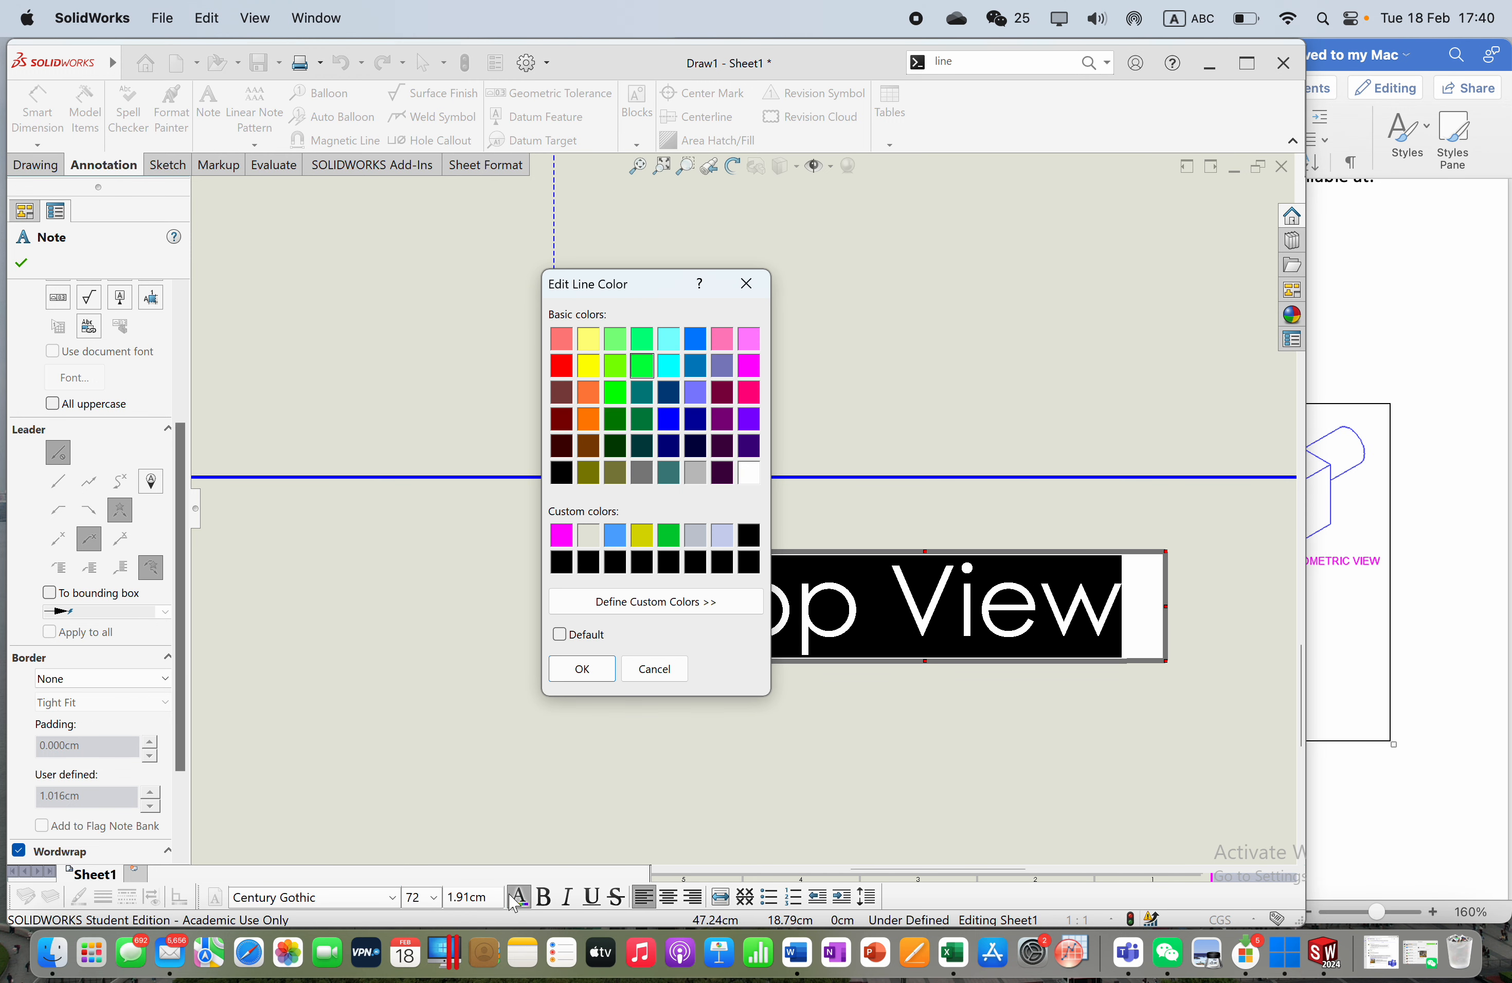
{"action": "left_click", "coordinate": [561, 535]}
{"action": "left_click", "coordinate": [581, 669]}
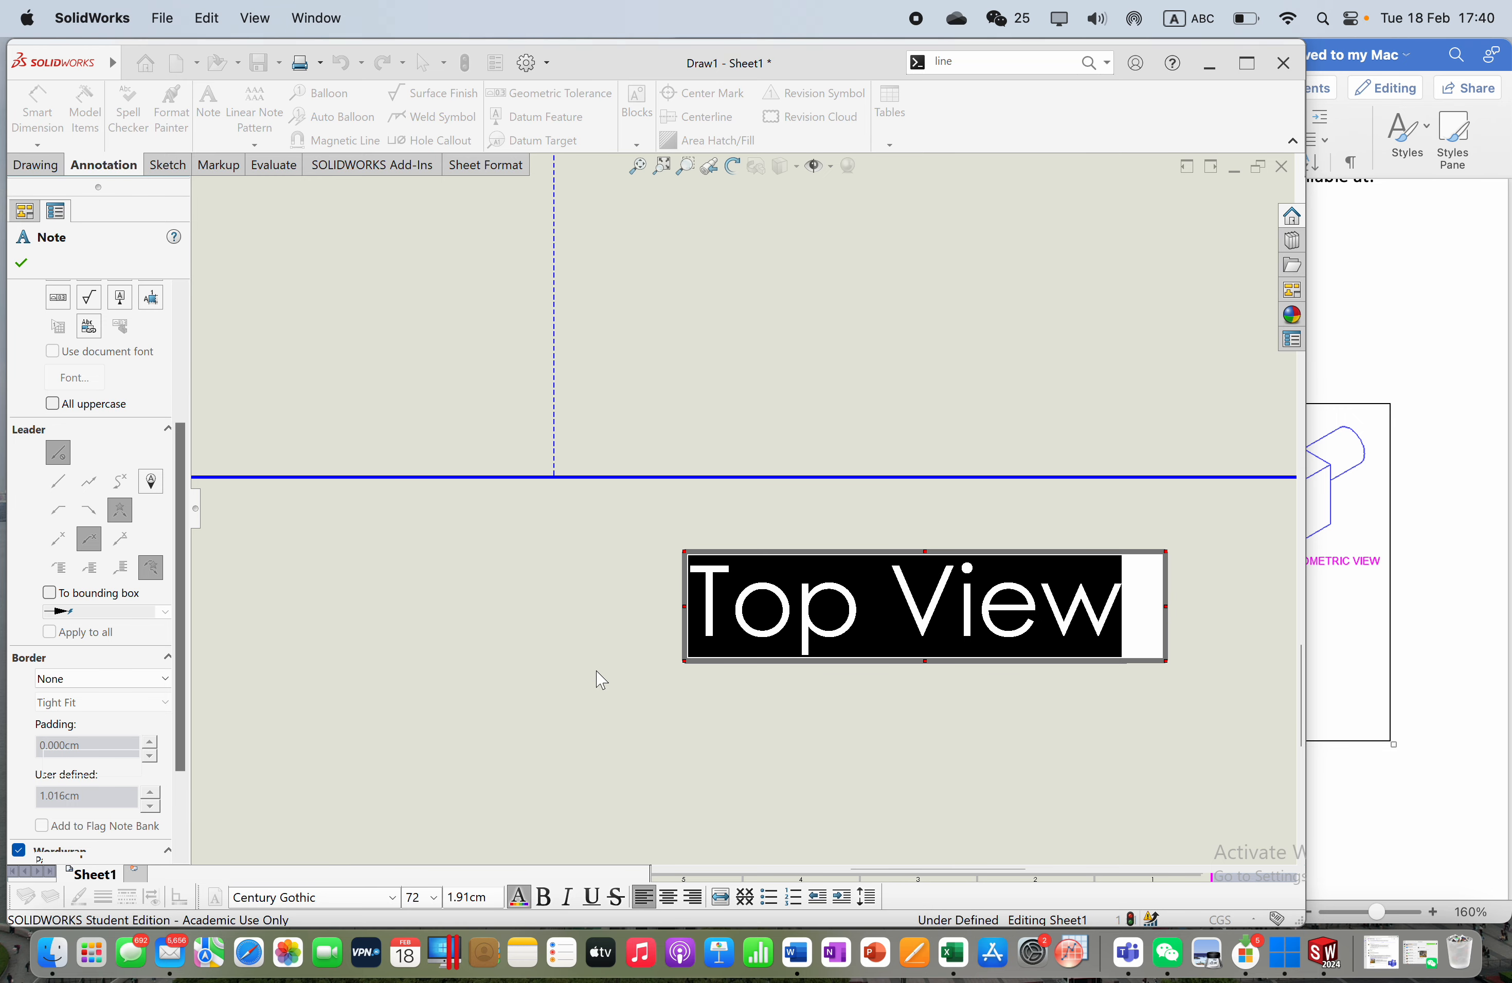
{"action": "left_click", "coordinate": [578, 626]}
Step: Look over the labelled top view, compare it with the Exercise 1 figure in the Word handbook, and return to the SOLIDWORKS drawing
{"action": "scroll", "coordinate": [571, 623], "scroll_direction": "up", "scroll_amount": 3}
{"action": "scroll", "coordinate": [567, 616], "scroll_direction": "up", "scroll_amount": 5}
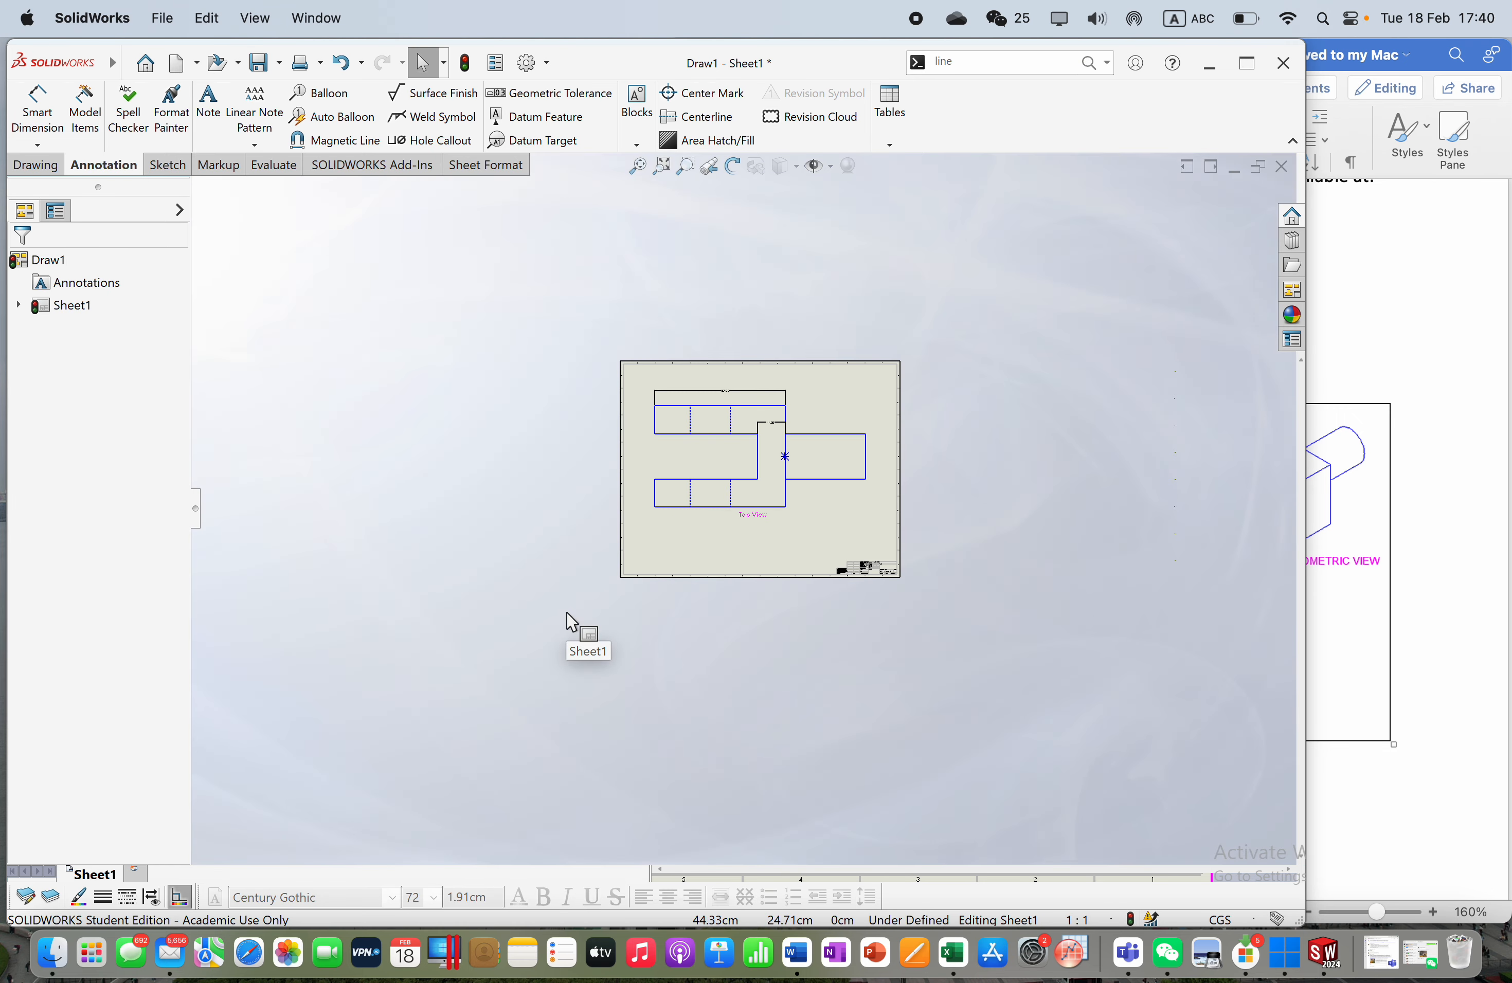
{"action": "scroll", "coordinate": [761, 520], "scroll_direction": "down", "scroll_amount": 5}
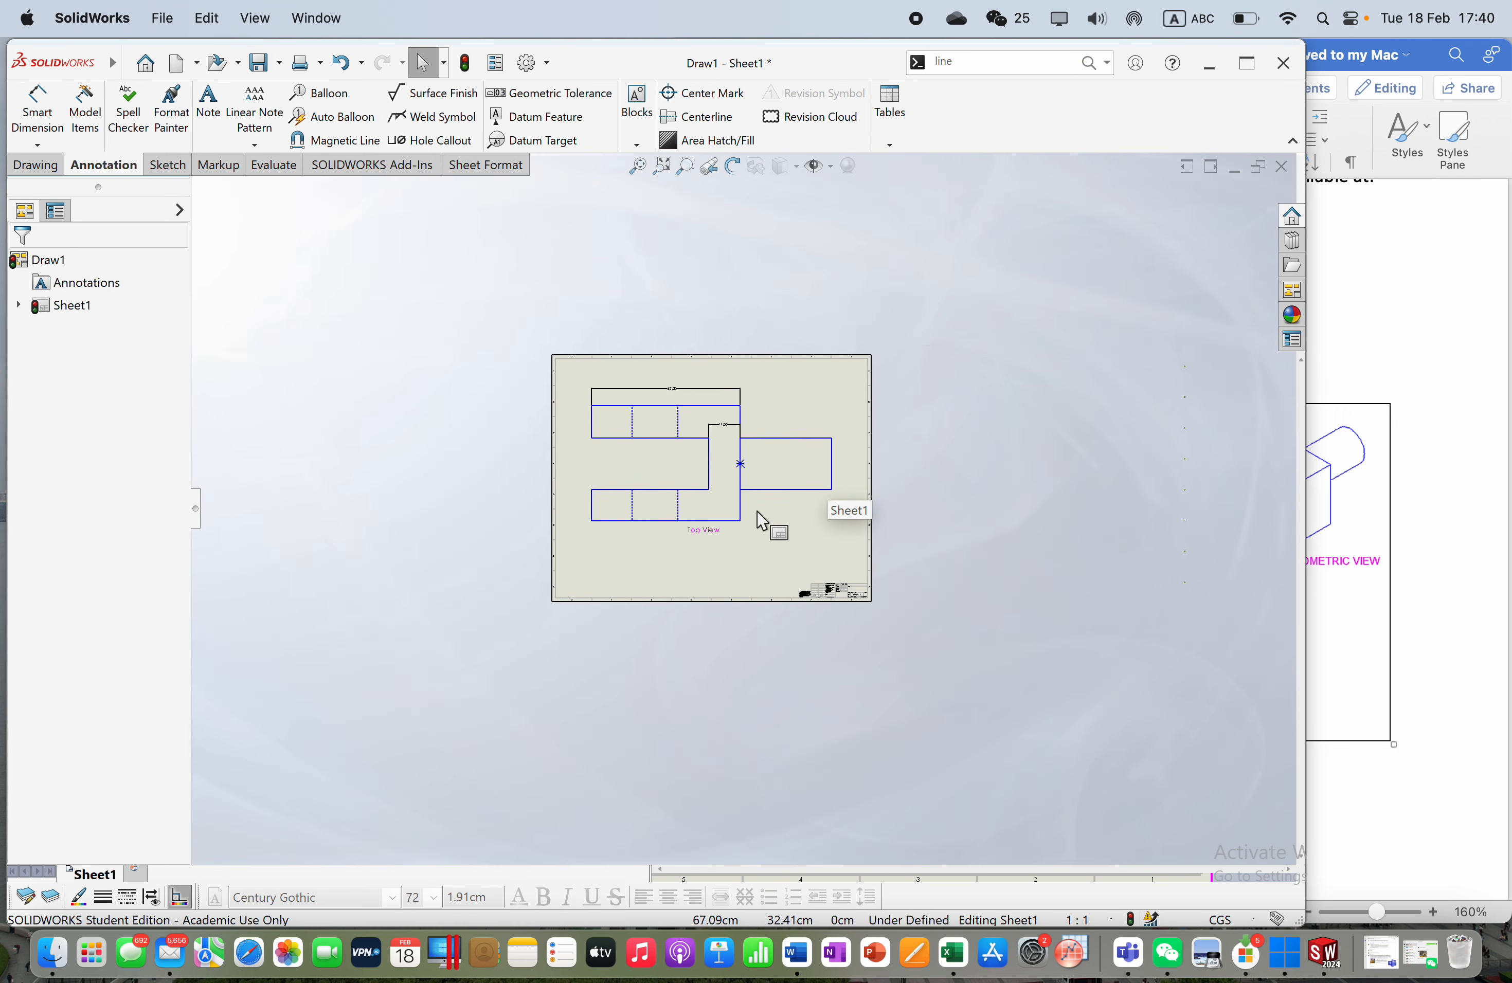
{"action": "scroll", "coordinate": [740, 522], "scroll_direction": "up", "scroll_amount": 5}
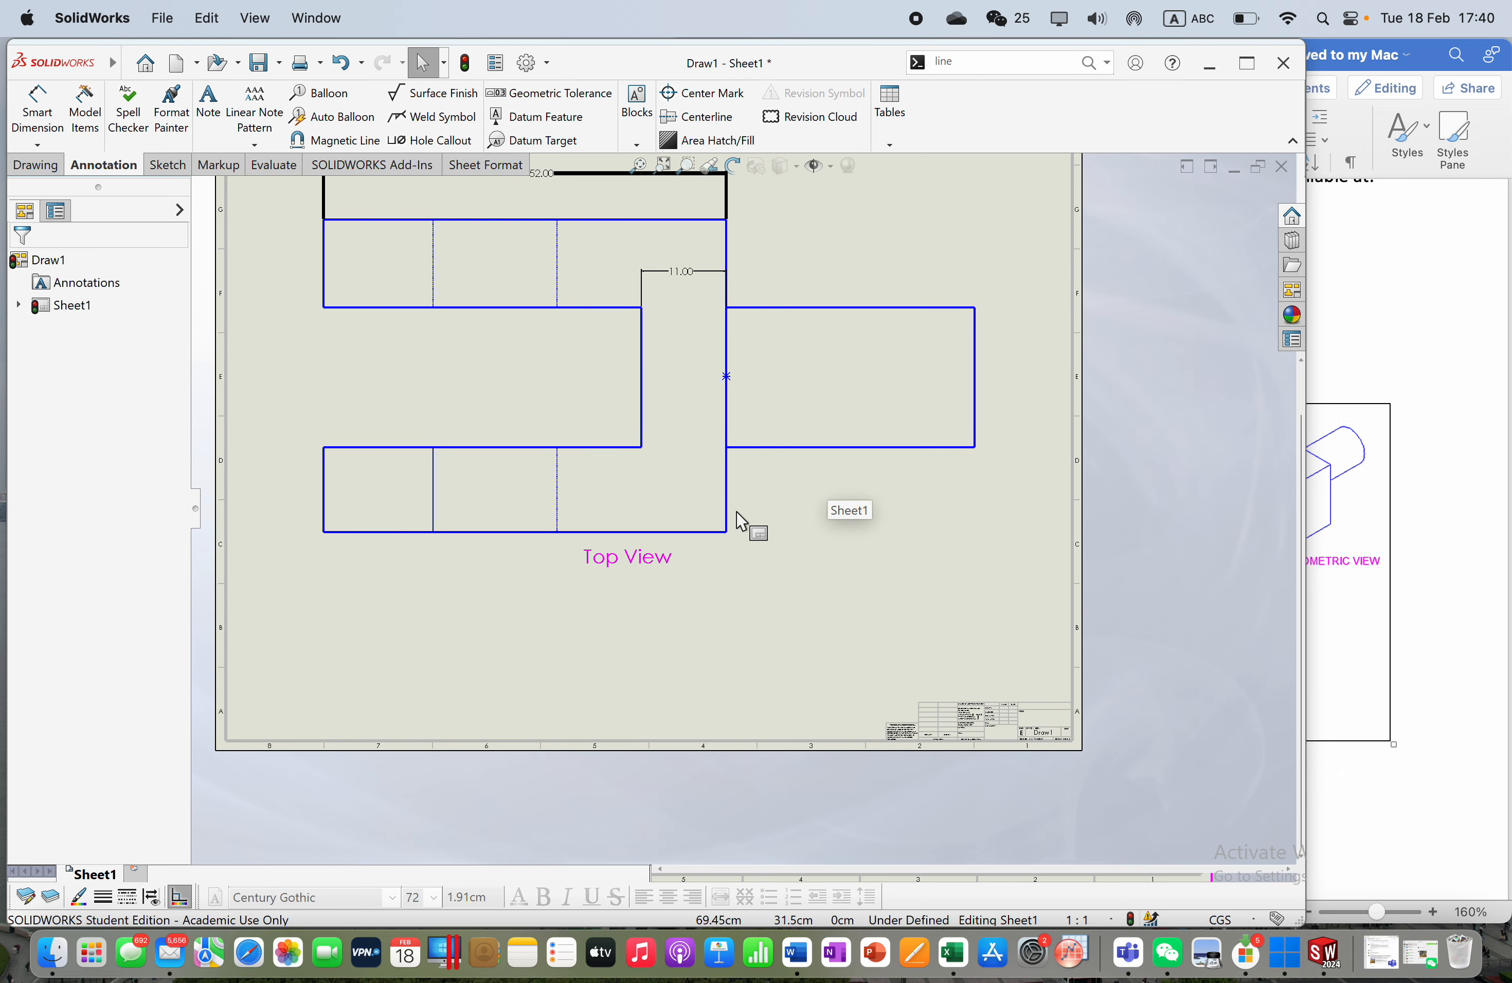
{"action": "scroll", "coordinate": [764, 518], "scroll_direction": "down", "scroll_amount": 5}
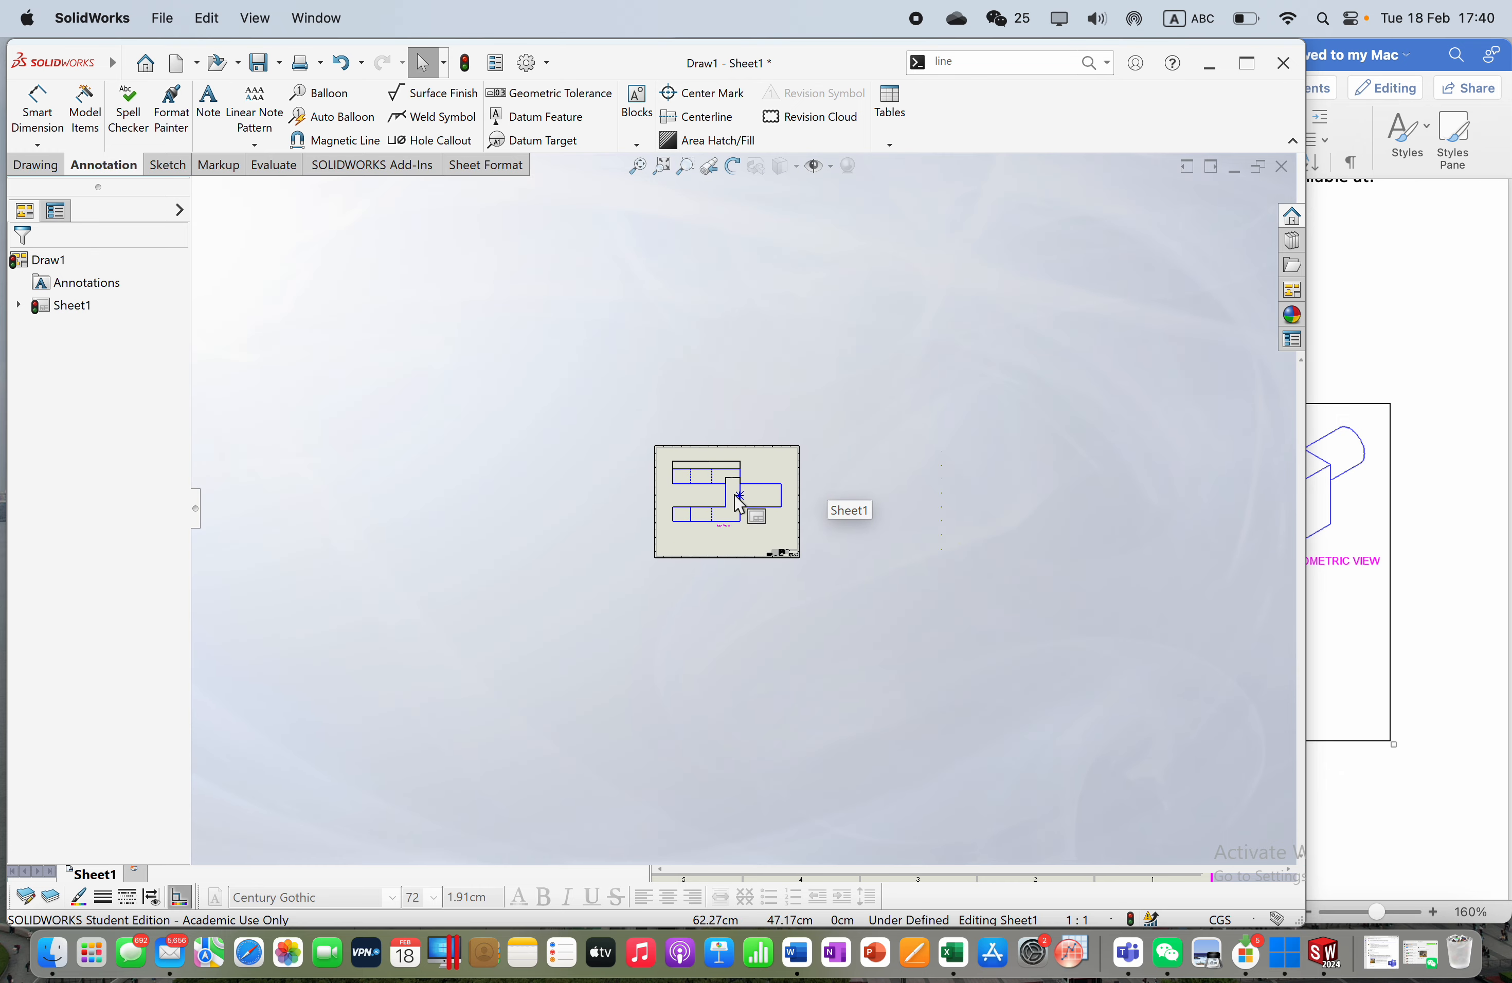
{"action": "scroll", "coordinate": [745, 522], "scroll_direction": "down", "scroll_amount": 3}
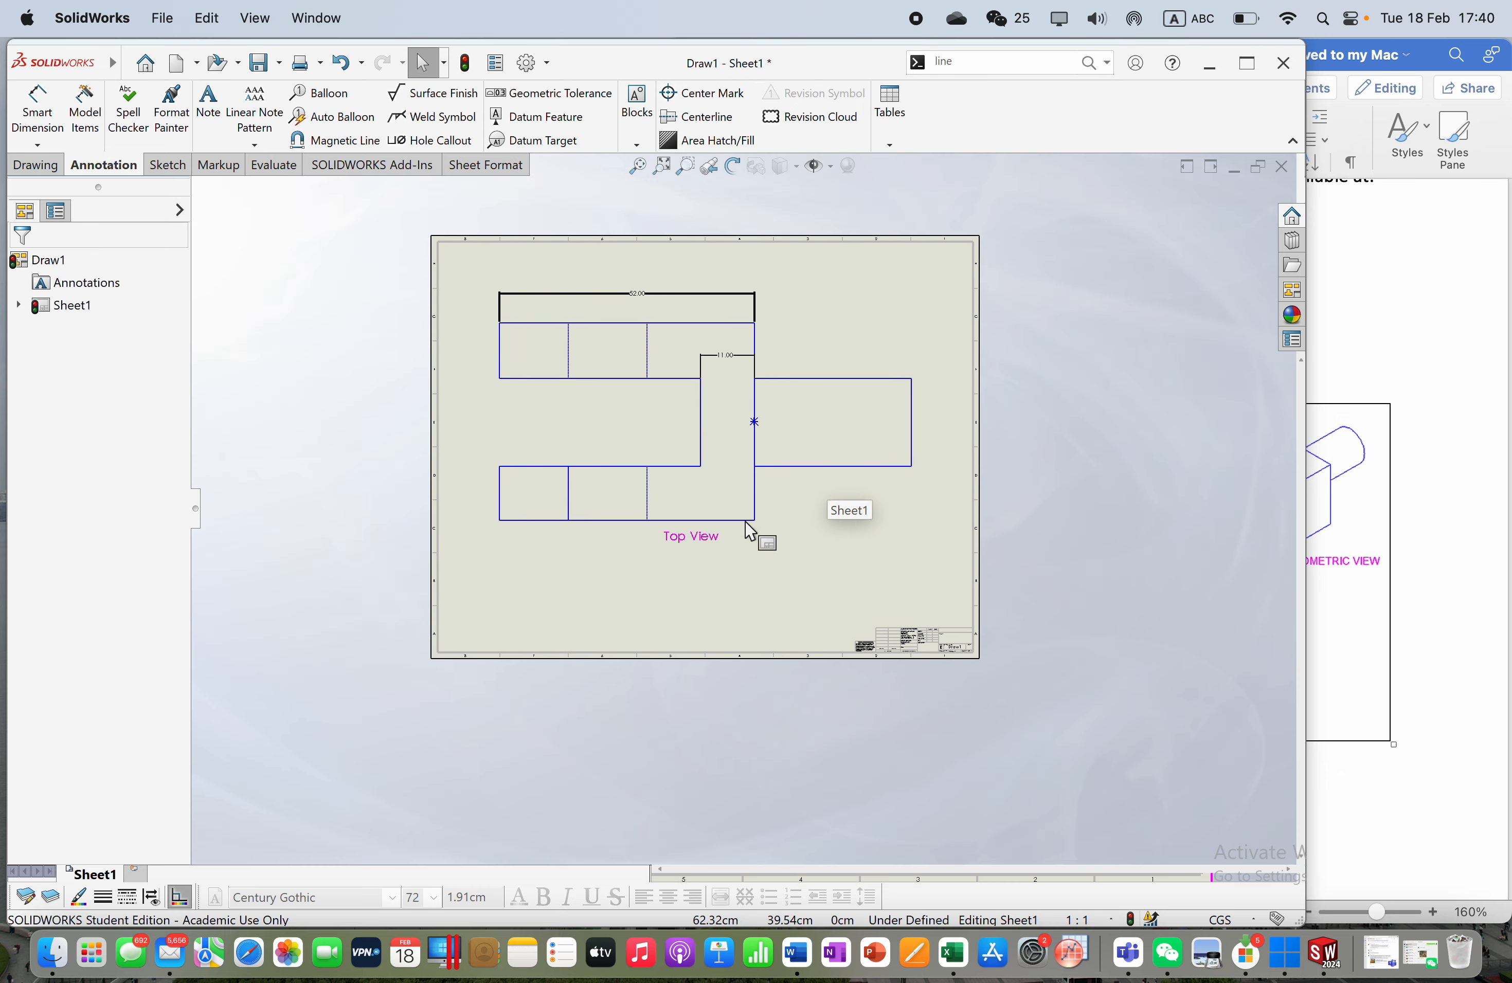
{"action": "left_click", "coordinate": [755, 372]}
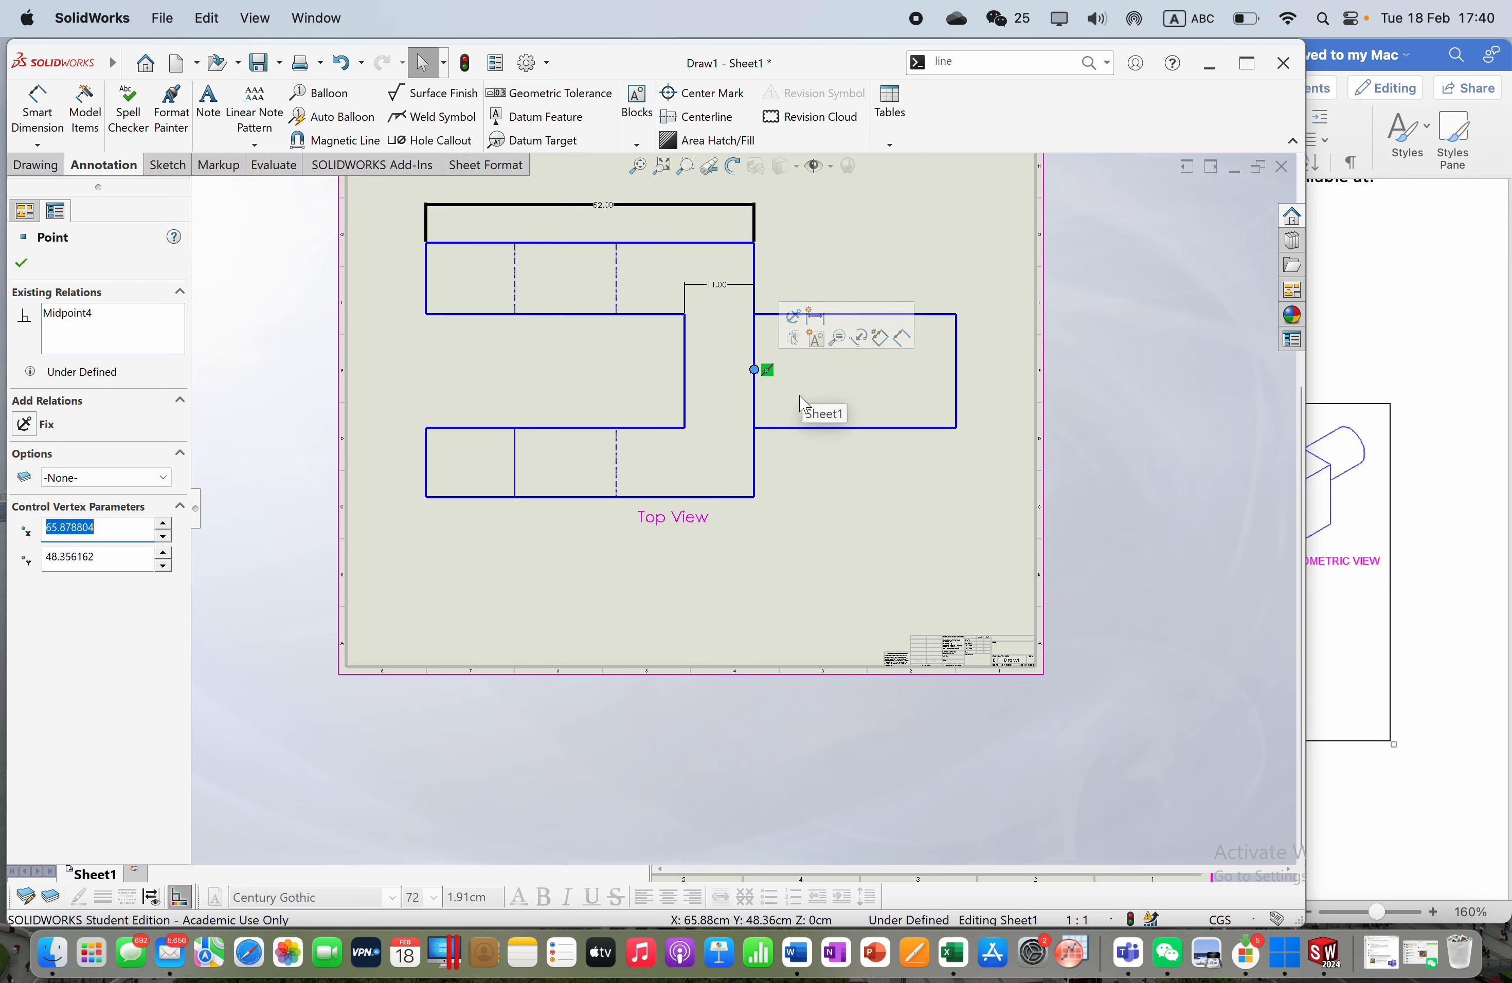
{"action": "left_click", "coordinate": [871, 391]}
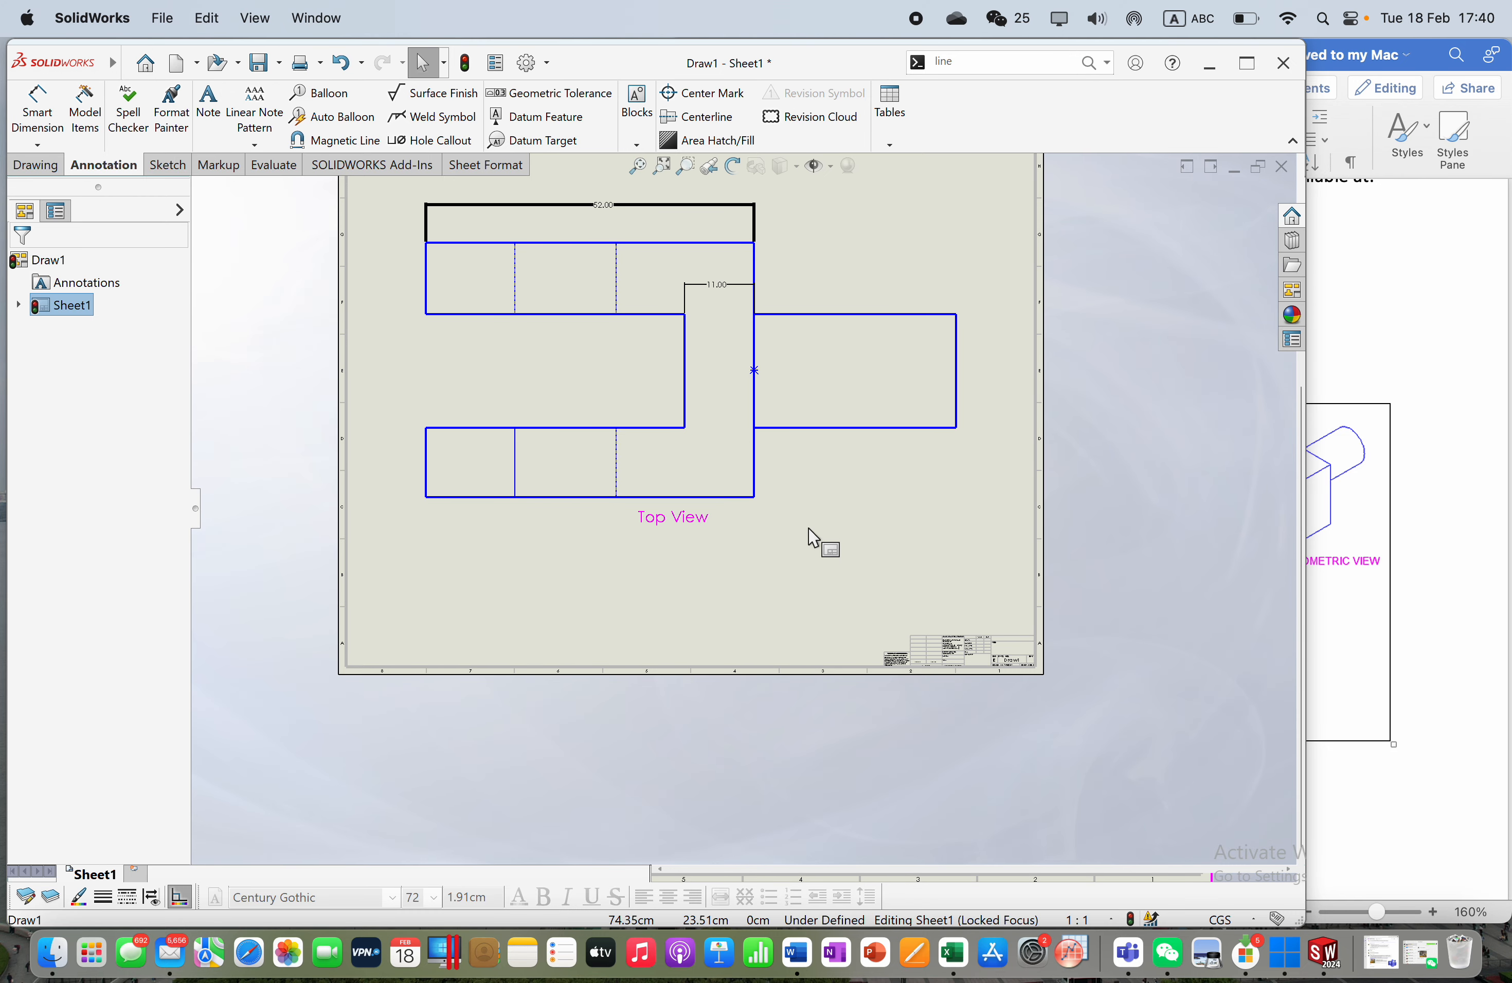
{"action": "left_click", "coordinate": [1441, 507]}
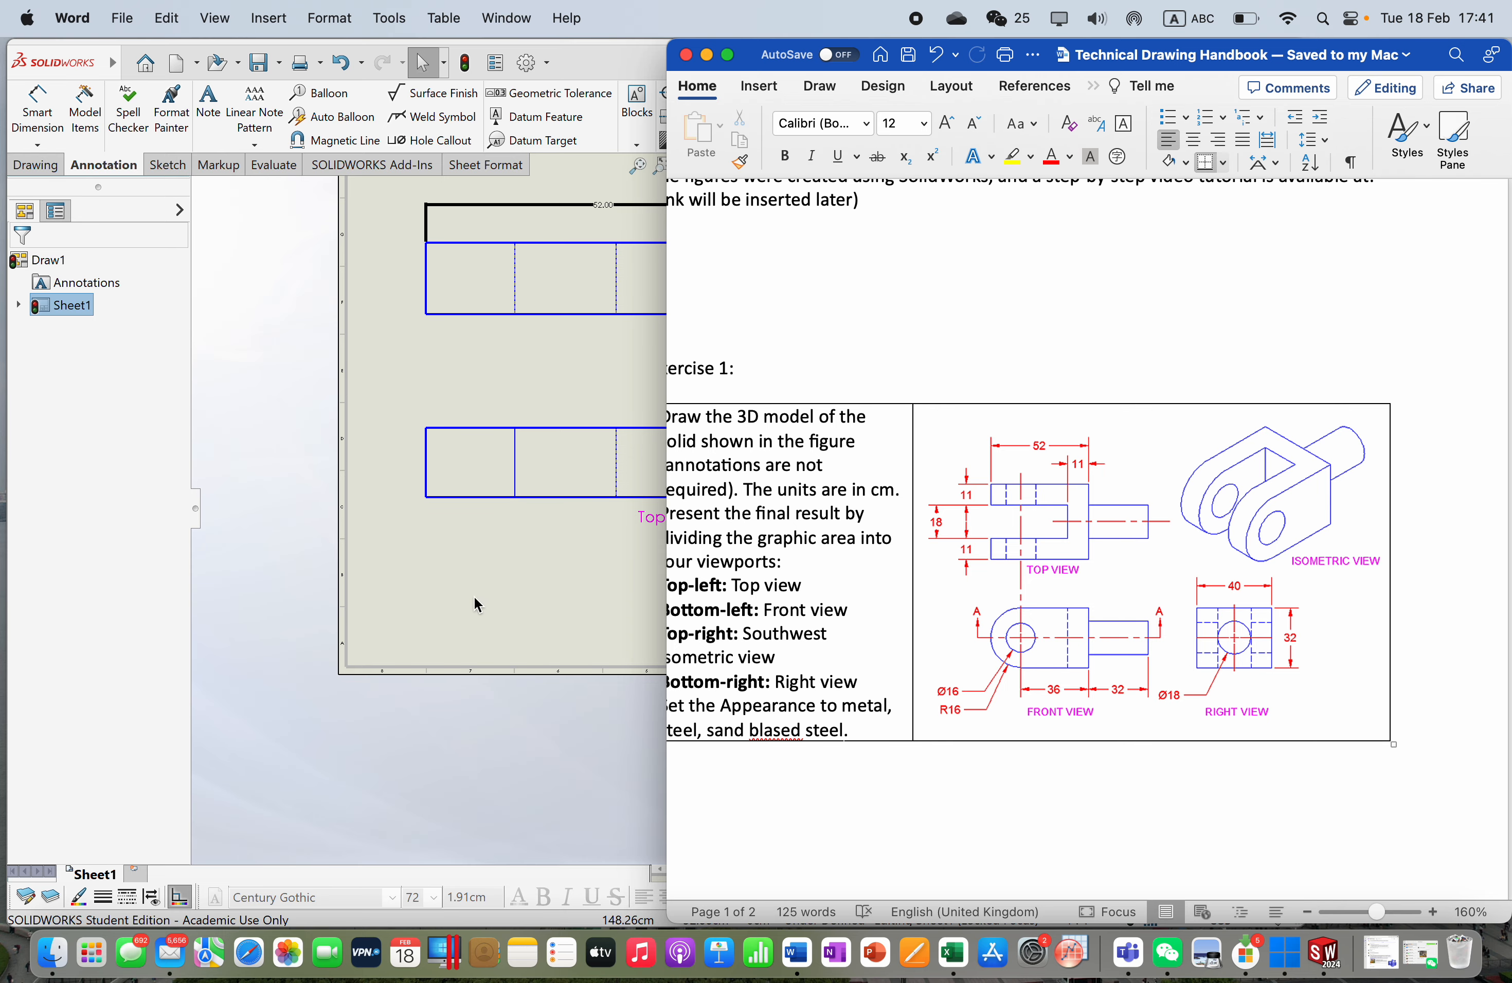
{"action": "left_click", "coordinate": [513, 597]}
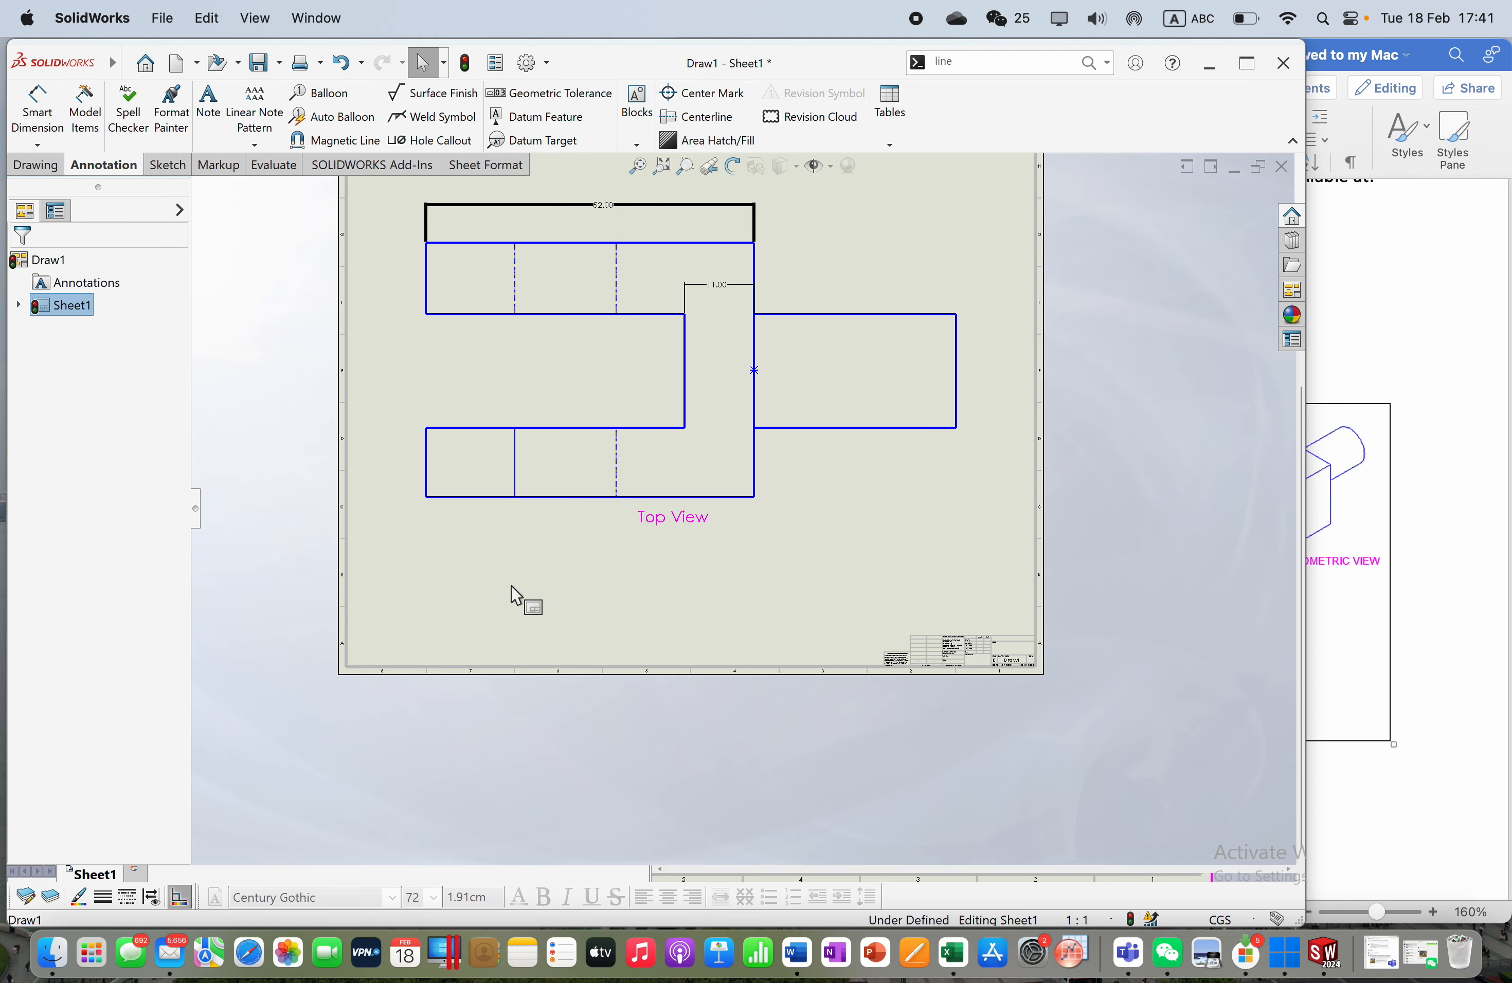